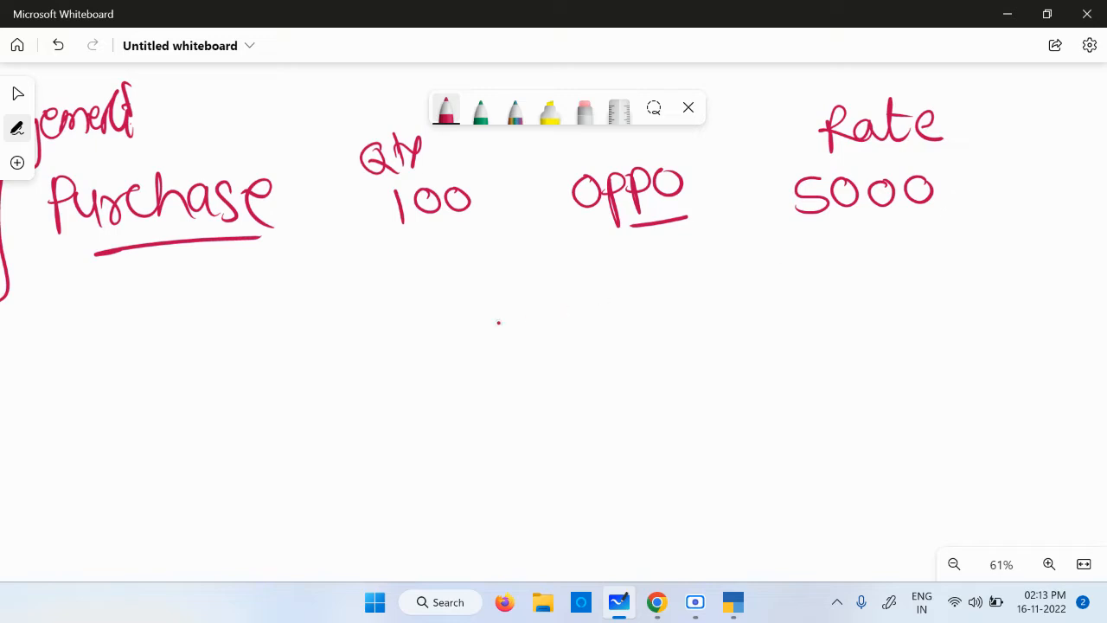
# Draw a red equals sign below the purchase line and underline the quantity 100 and the rate 5000.
pyautogui.moveTo(321, 305)
pyautogui.mouseDown()
pyautogui.moveTo(350, 305)
pyautogui.moveTo(369, 327)
pyautogui.mouseUp()
pyautogui.moveTo(570, 230); pyautogui.dragTo(408, 248)
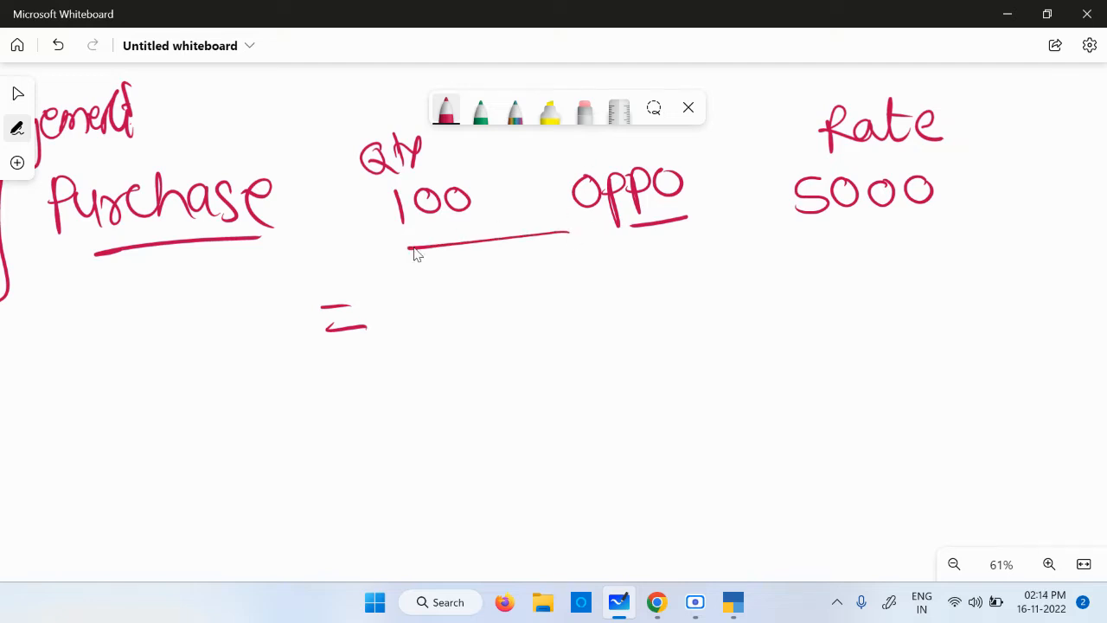
pyautogui.moveTo(819, 223); pyautogui.dragTo(932, 218)
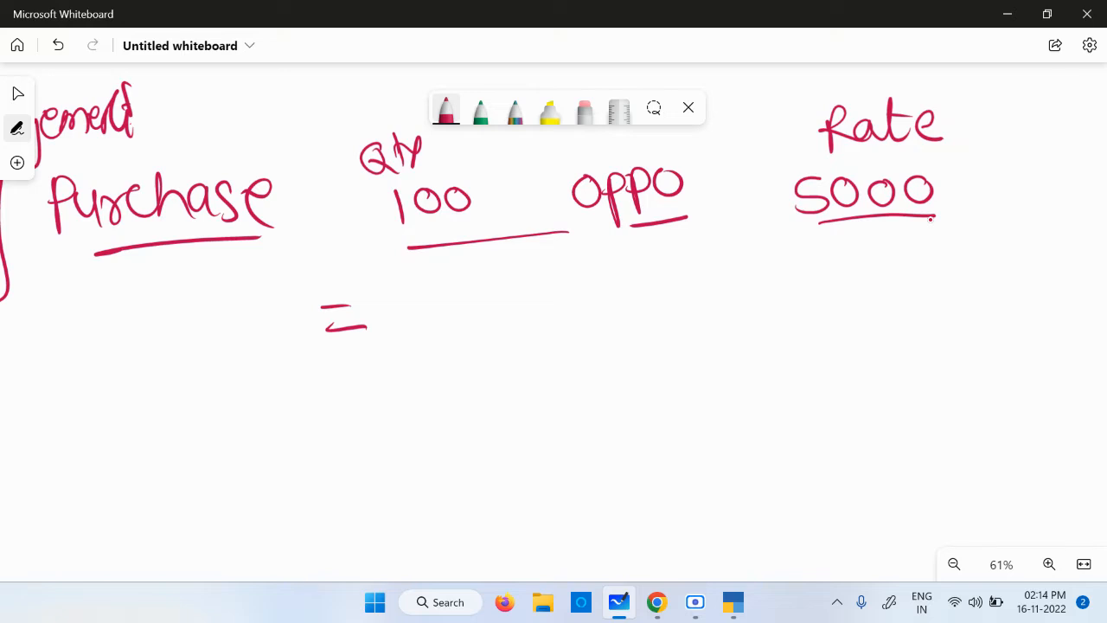
# Write the formula "Qty * Rate" in green after the red equals sign.
pyautogui.click(478, 115)
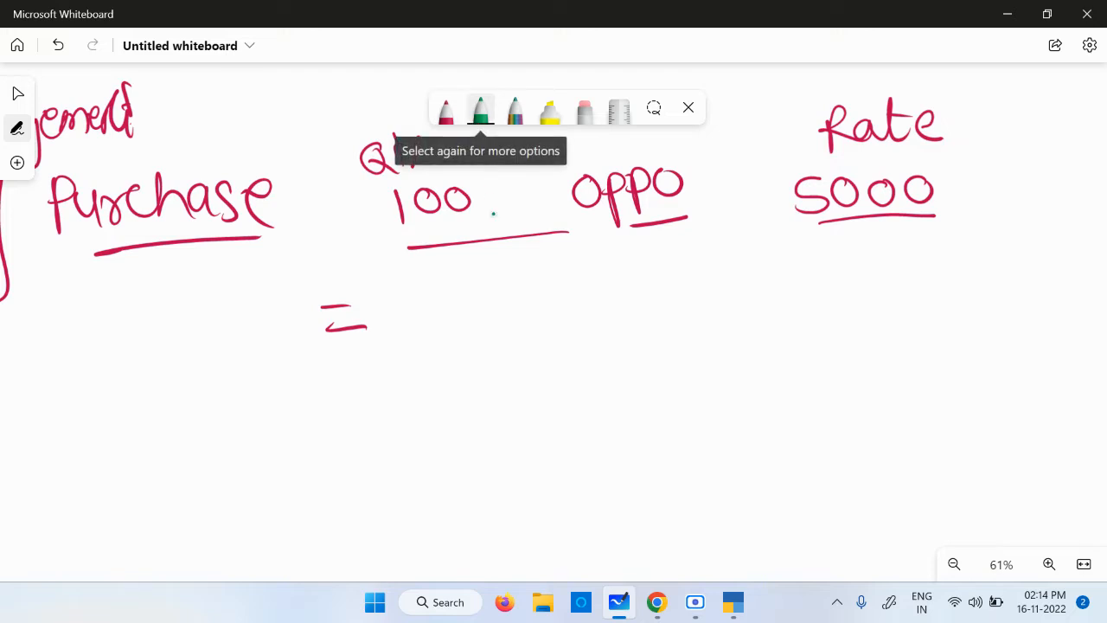
pyautogui.moveTo(411, 299)
pyautogui.mouseDown()
pyautogui.moveTo(420, 338)
pyautogui.moveTo(445, 313)
pyautogui.moveTo(443, 349)
pyautogui.mouseUp()
pyautogui.moveTo(453, 296)
pyautogui.mouseDown()
pyautogui.moveTo(454, 332)
pyautogui.moveTo(473, 313)
pyautogui.mouseUp()
pyautogui.moveTo(473, 311); pyautogui.dragTo(489, 351)
pyautogui.moveTo(562, 282); pyautogui.dragTo(595, 316)
pyautogui.moveTo(589, 278); pyautogui.dragTo(567, 338)
pyautogui.moveTo(555, 303); pyautogui.dragTo(605, 303)
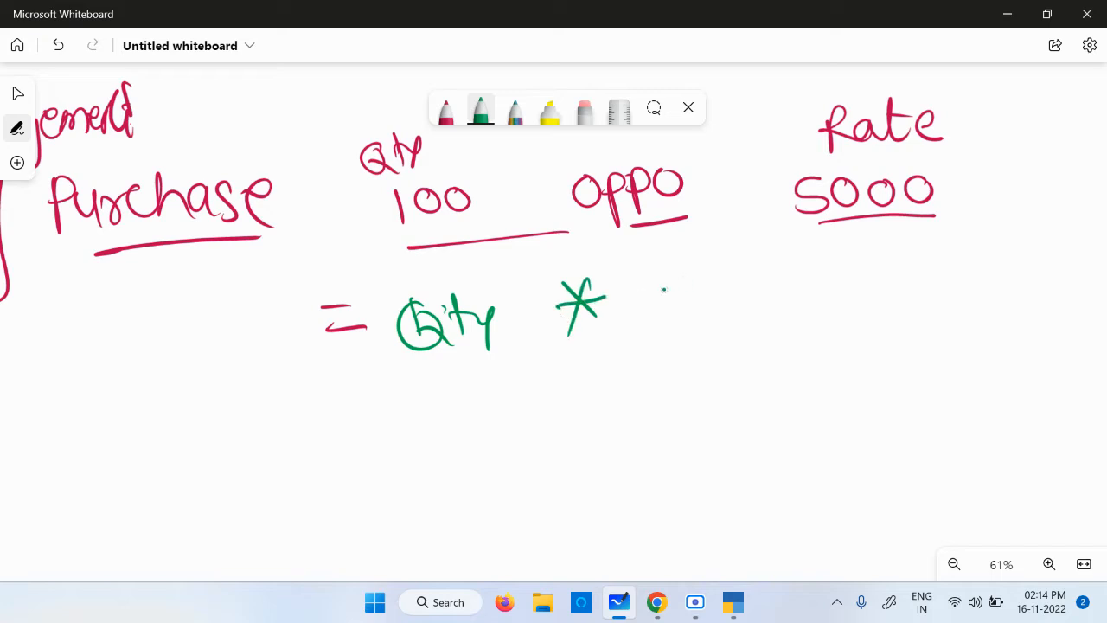
pyautogui.moveTo(650, 269)
pyautogui.mouseDown()
pyautogui.moveTo(654, 320)
pyautogui.moveTo(728, 304)
pyautogui.mouseUp()
pyautogui.moveTo(732, 257)
pyautogui.mouseDown()
pyautogui.moveTo(742, 306)
pyautogui.moveTo(773, 266)
pyautogui.mouseUp()
pyautogui.moveTo(752, 290); pyautogui.dragTo(795, 299)
# Write "= 100 X 5000" in green on the line below the formula.
pyautogui.moveTo(326, 398); pyautogui.dragTo(351, 394)
pyautogui.moveTo(327, 415); pyautogui.dragTo(360, 415)
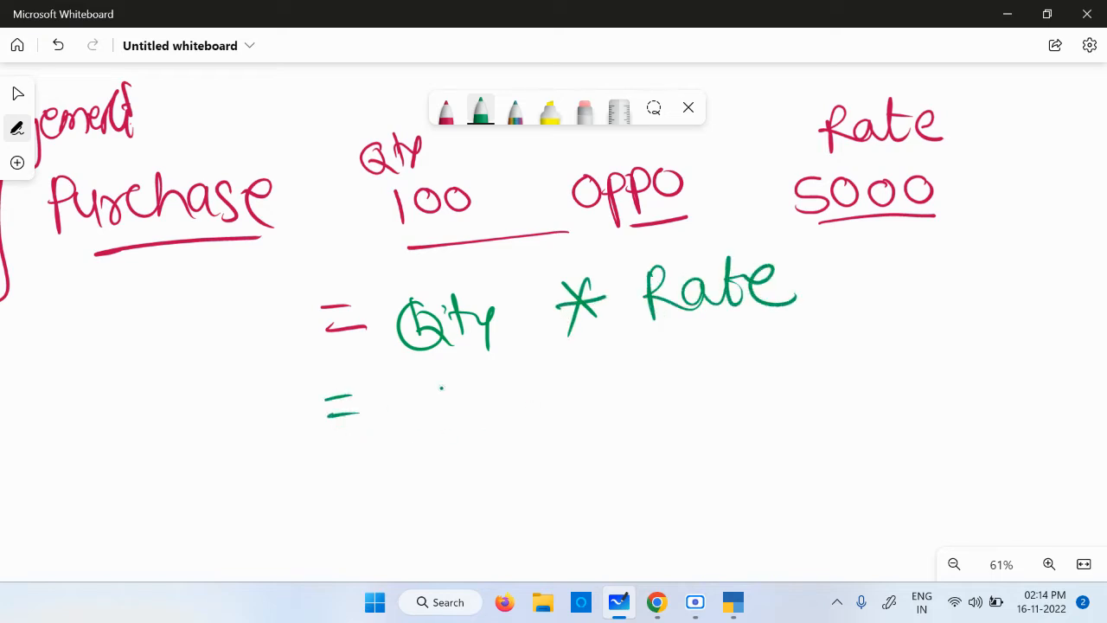
pyautogui.moveTo(432, 384); pyautogui.dragTo(436, 424)
pyautogui.moveTo(460, 391)
pyautogui.mouseDown()
pyautogui.moveTo(453, 415)
pyautogui.moveTo(465, 394)
pyautogui.mouseUp()
pyautogui.moveTo(484, 384)
pyautogui.mouseDown()
pyautogui.moveTo(488, 415)
pyautogui.moveTo(486, 386)
pyautogui.mouseUp()
pyautogui.moveTo(564, 372); pyautogui.dragTo(603, 415)
pyautogui.moveTo(607, 370); pyautogui.dragTo(571, 417)
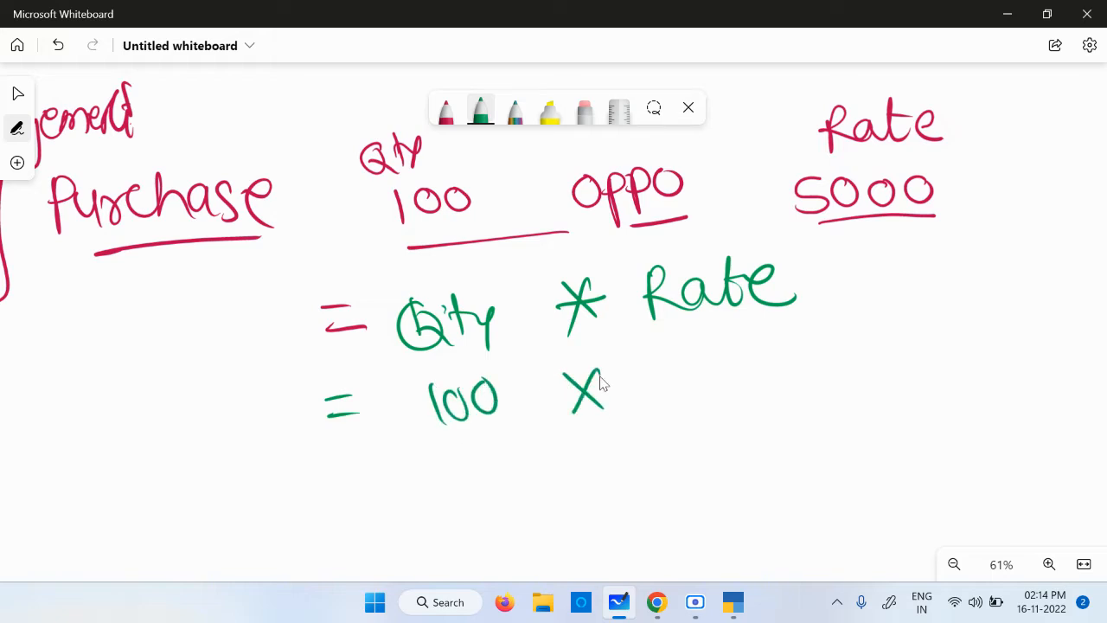
pyautogui.moveTo(672, 364)
pyautogui.mouseDown()
pyautogui.moveTo(681, 389)
pyautogui.moveTo(659, 398)
pyautogui.mouseUp()
pyautogui.moveTo(666, 365); pyautogui.dragTo(711, 359)
pyautogui.moveTo(745, 354)
pyautogui.mouseDown()
pyautogui.moveTo(737, 380)
pyautogui.moveTo(749, 349)
pyautogui.mouseUp()
pyautogui.moveTo(787, 351)
pyautogui.mouseDown()
pyautogui.moveTo(773, 380)
pyautogui.moveTo(789, 350)
pyautogui.mouseUp()
# Write "= 5,00,000" as the purchase total, marking Purchase with an arrow and underlining the zeros of 100.
pyautogui.moveTo(331, 457); pyautogui.dragTo(359, 455)
pyautogui.moveTo(335, 473); pyautogui.dragTo(378, 470)
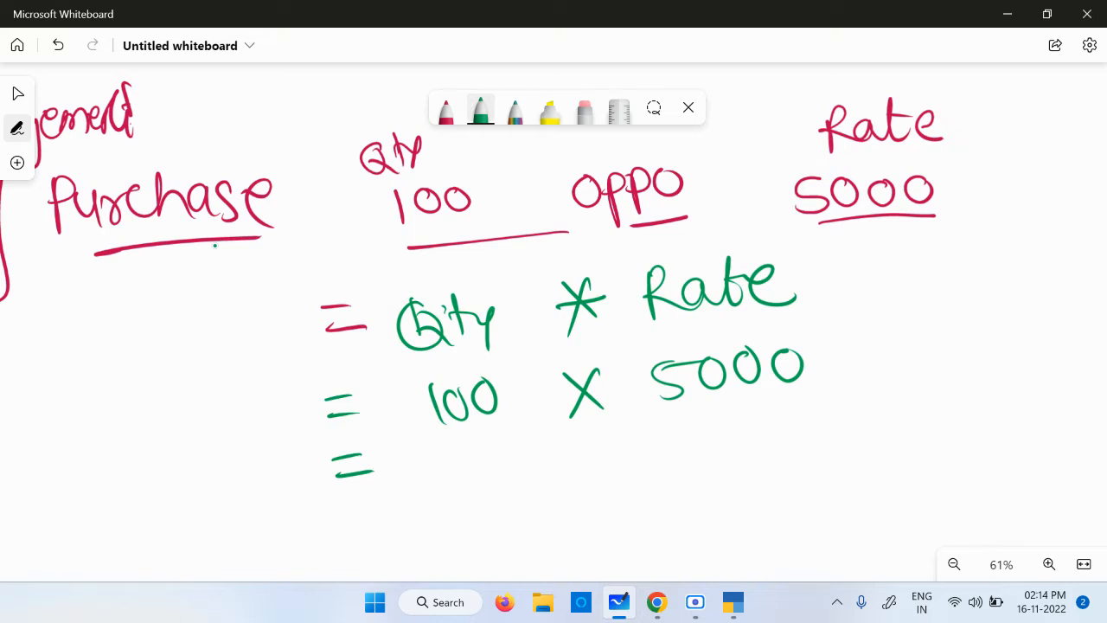
pyautogui.moveTo(215, 246)
pyautogui.mouseDown()
pyautogui.moveTo(211, 284)
pyautogui.moveTo(210, 249)
pyautogui.mouseUp()
pyautogui.moveTo(210, 249); pyautogui.dragTo(225, 278)
pyautogui.moveTo(484, 456)
pyautogui.mouseDown()
pyautogui.moveTo(524, 478)
pyautogui.moveTo(610, 446)
pyautogui.mouseUp()
pyautogui.moveTo(462, 425); pyautogui.dragTo(489, 424)
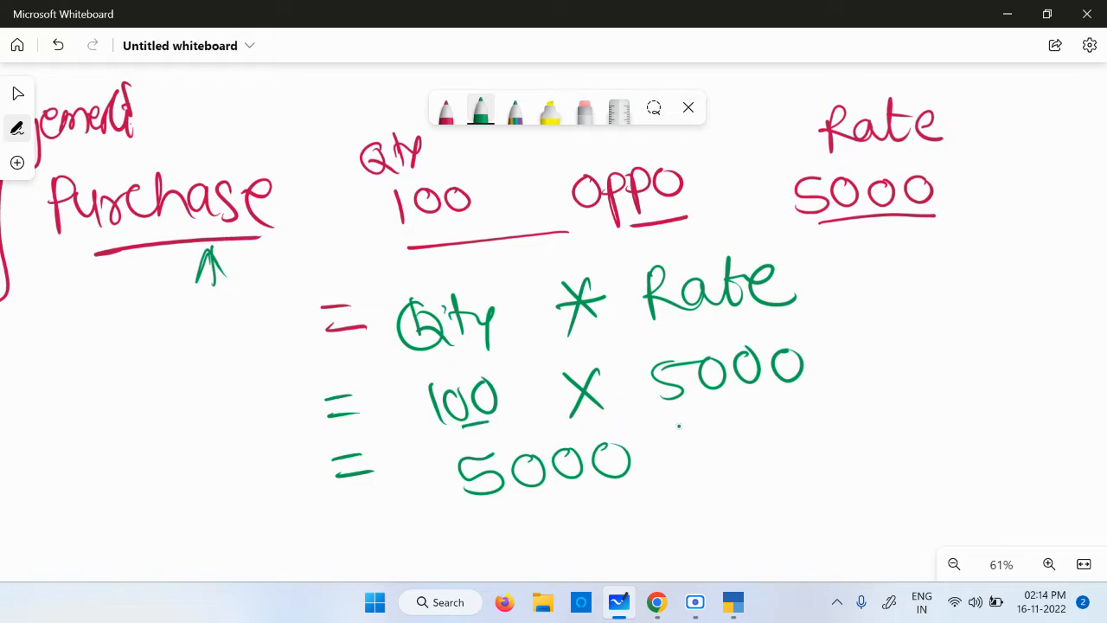
pyautogui.moveTo(671, 442)
pyautogui.mouseDown()
pyautogui.moveTo(650, 456)
pyautogui.moveTo(674, 445)
pyautogui.mouseUp()
pyautogui.moveTo(704, 441)
pyautogui.mouseDown()
pyautogui.moveTo(700, 451)
pyautogui.moveTo(708, 439)
pyautogui.mouseUp()
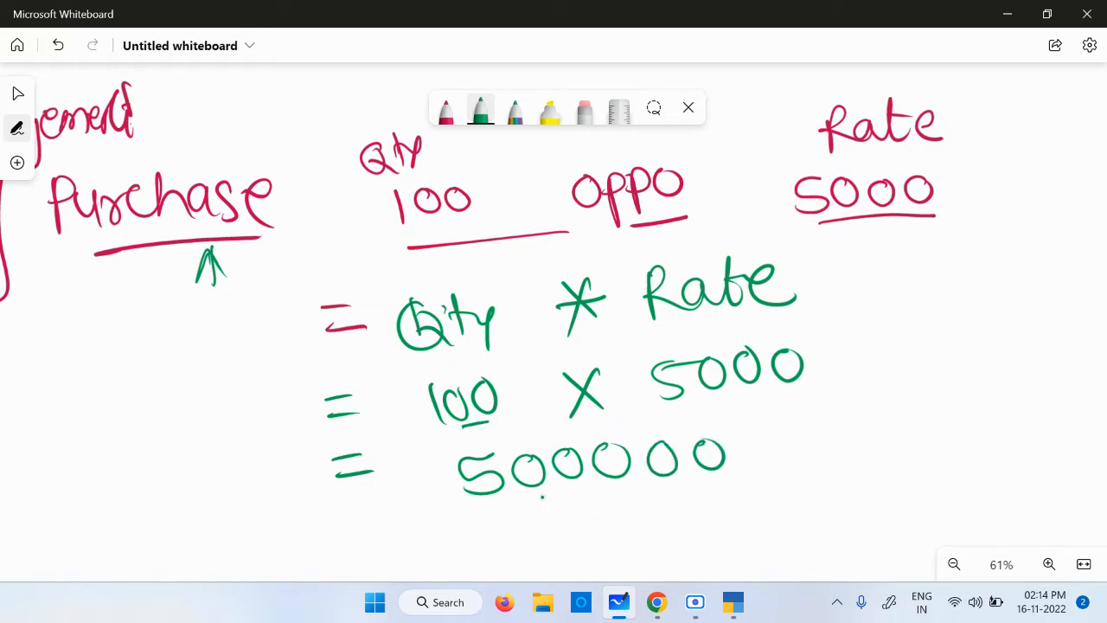
pyautogui.moveTo(593, 483); pyautogui.dragTo(588, 497)
pyautogui.moveTo(517, 499); pyautogui.dragTo(514, 510)
# Write "5 L" beside the purchase total and circle the L.
pyautogui.moveTo(875, 413)
pyautogui.mouseDown()
pyautogui.moveTo(891, 413)
pyautogui.moveTo(853, 449)
pyautogui.mouseUp()
pyautogui.moveTo(916, 405)
pyautogui.mouseDown()
pyautogui.moveTo(918, 440)
pyautogui.moveTo(942, 441)
pyautogui.mouseUp()
pyautogui.moveTo(944, 403)
pyautogui.mouseDown()
pyautogui.moveTo(945, 416)
pyautogui.moveTo(955, 403)
pyautogui.mouseUp()
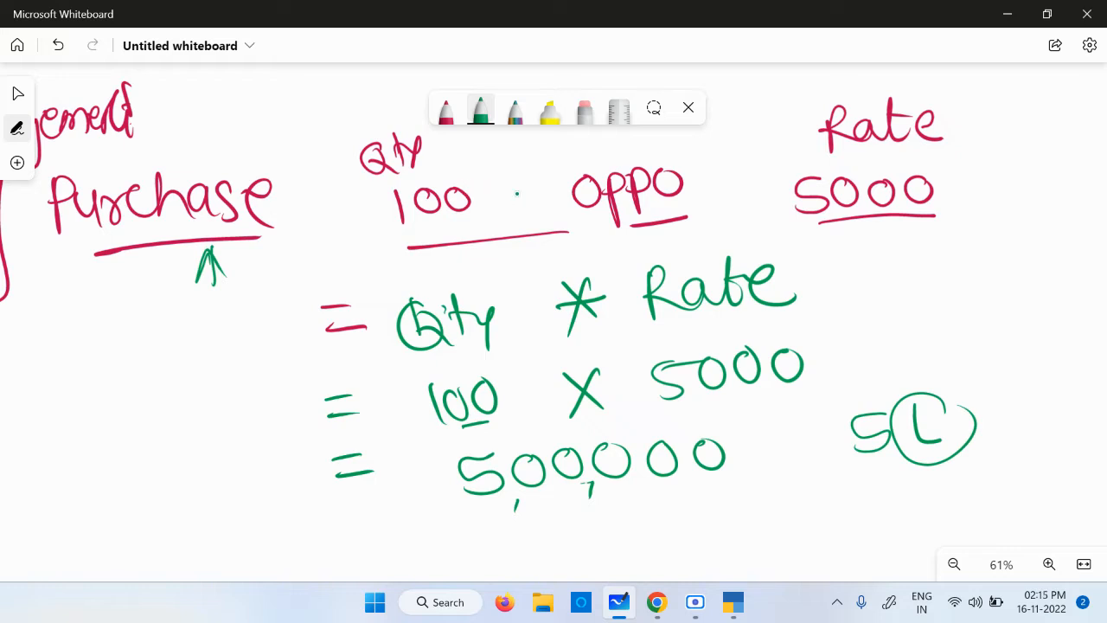
# Write the heading "Sales" in red in the free space below the purchase calculation and underline it.
pyautogui.scroll(-2, 605, 297)
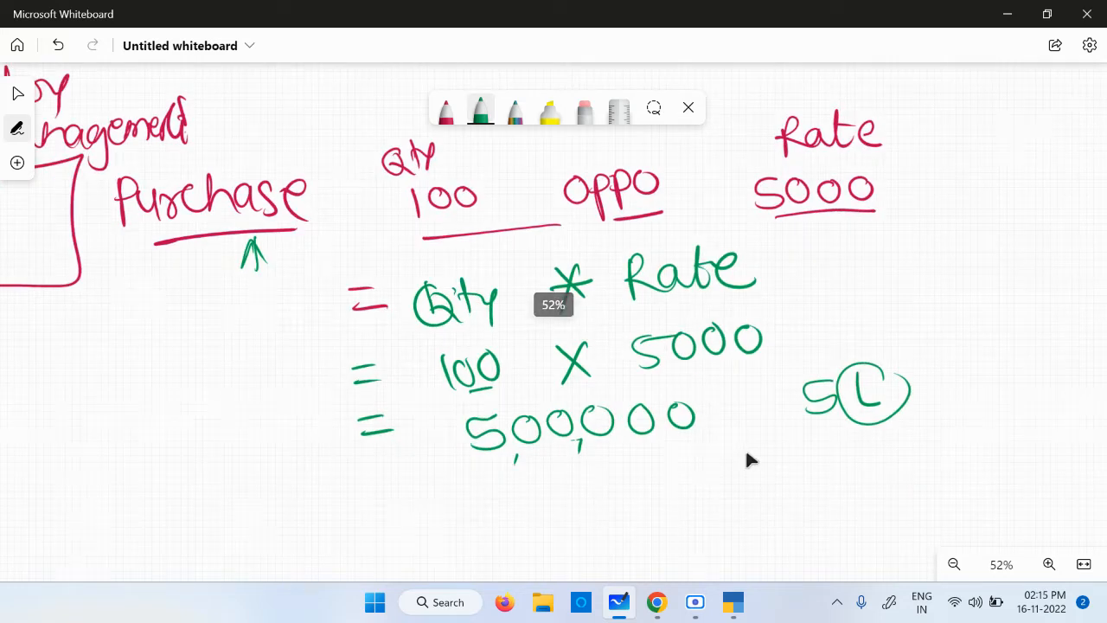
pyautogui.scroll(-2, 761, 407)
pyautogui.moveTo(796, 386); pyautogui.dragTo(814, 426)
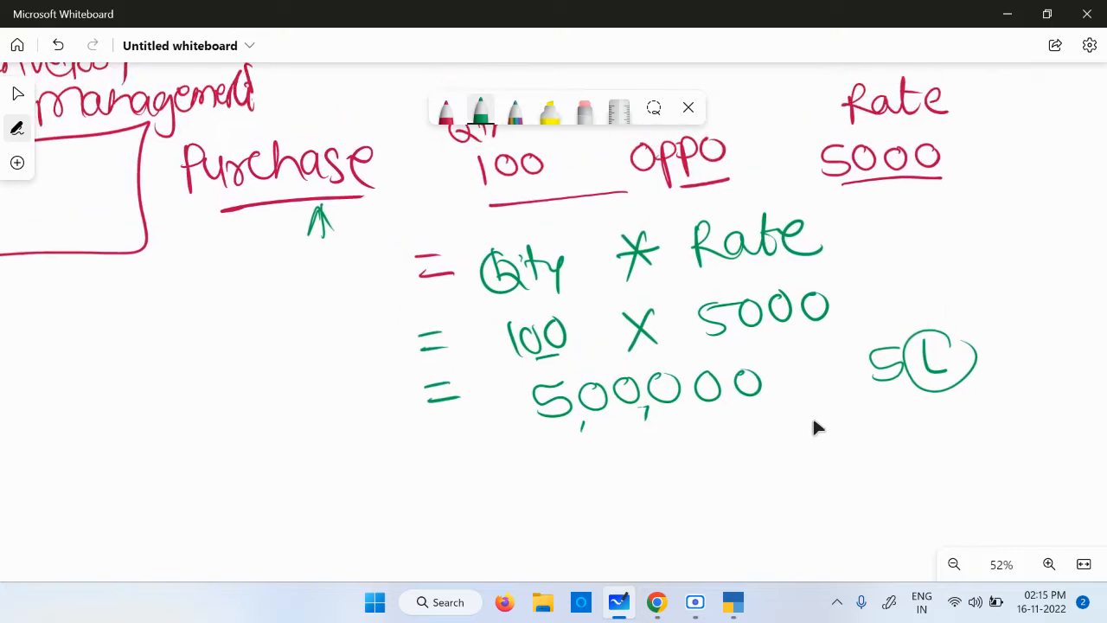
pyautogui.scroll(-2, 811, 415)
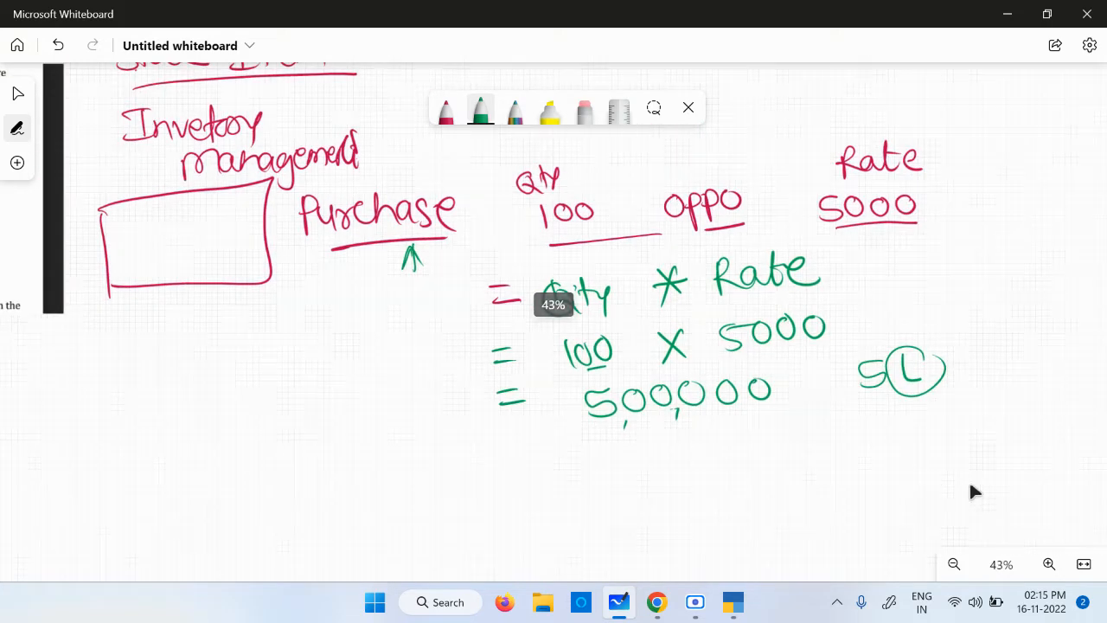
pyautogui.moveTo(971, 491); pyautogui.dragTo(955, 427)
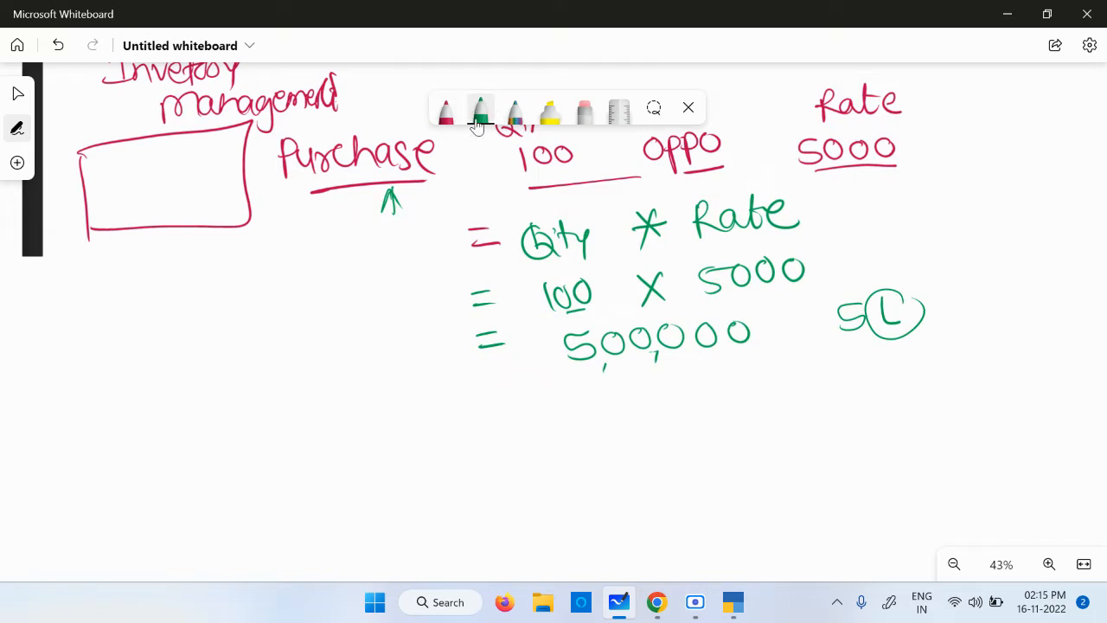
pyautogui.click(446, 111)
pyautogui.moveTo(344, 437); pyautogui.dragTo(305, 471)
pyautogui.moveTo(374, 448)
pyautogui.mouseDown()
pyautogui.moveTo(361, 458)
pyautogui.moveTo(382, 467)
pyautogui.mouseUp()
pyautogui.moveTo(388, 425)
pyautogui.mouseDown()
pyautogui.moveTo(389, 458)
pyautogui.moveTo(427, 437)
pyautogui.moveTo(414, 467)
pyautogui.mouseUp()
pyautogui.moveTo(330, 499); pyautogui.dragTo(432, 482)
# Write the sales details "20 OPPO 8000" in red beside the Sales heading, adding a small mark beside the purchase rate 5000.
pyautogui.moveTo(557, 438)
pyautogui.mouseDown()
pyautogui.moveTo(553, 457)
pyautogui.moveTo(576, 454)
pyautogui.mouseUp()
pyautogui.moveTo(607, 431)
pyautogui.mouseDown()
pyautogui.moveTo(591, 441)
pyautogui.moveTo(607, 428)
pyautogui.mouseUp()
pyautogui.moveTo(711, 404)
pyautogui.mouseDown()
pyautogui.moveTo(710, 419)
pyautogui.moveTo(732, 417)
pyautogui.mouseUp()
pyautogui.moveTo(732, 417)
pyautogui.mouseDown()
pyautogui.moveTo(759, 445)
pyautogui.moveTo(766, 422)
pyautogui.mouseUp()
pyautogui.moveTo(783, 410)
pyautogui.mouseDown()
pyautogui.moveTo(769, 425)
pyautogui.moveTo(785, 412)
pyautogui.mouseUp()
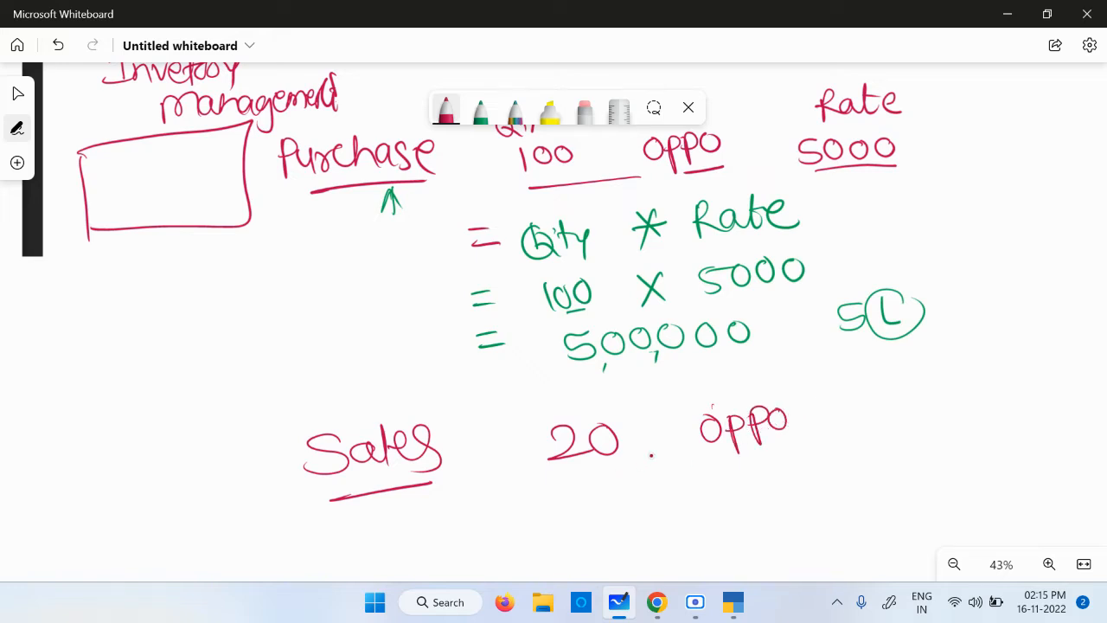
pyautogui.moveTo(932, 141); pyautogui.dragTo(948, 148)
pyautogui.moveTo(867, 400)
pyautogui.mouseDown()
pyautogui.moveTo(881, 411)
pyautogui.moveTo(879, 401)
pyautogui.moveTo(965, 399)
pyautogui.mouseUp()
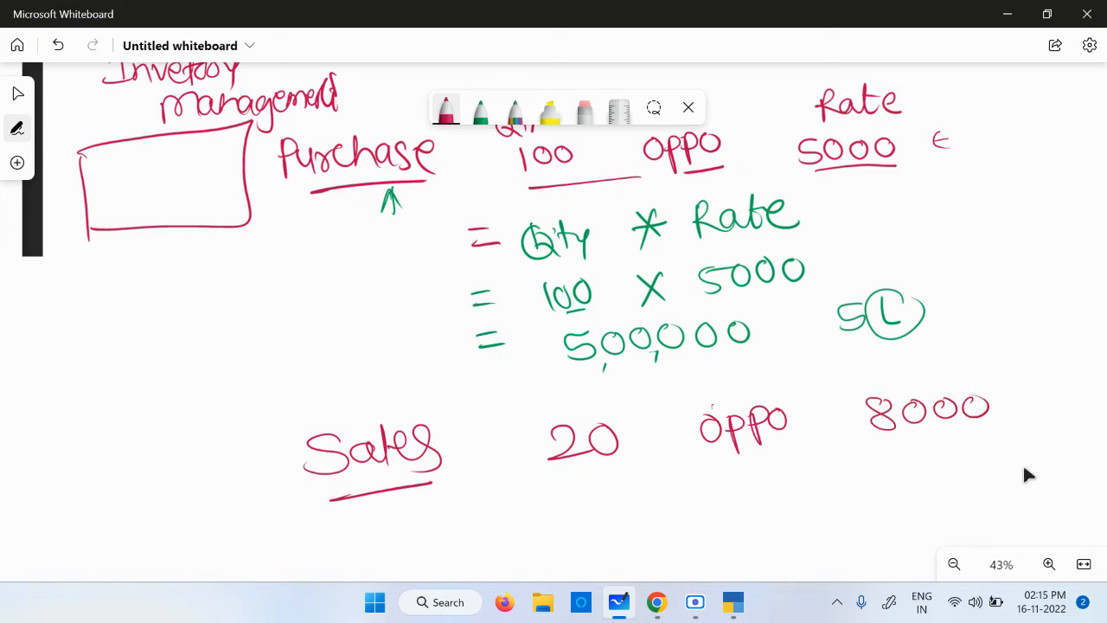
# Link 20 to 8000 with a green curve and write the sales total "= 1,60,000" in green beneath.
pyautogui.moveTo(1036, 496); pyautogui.dragTo(976, 348)
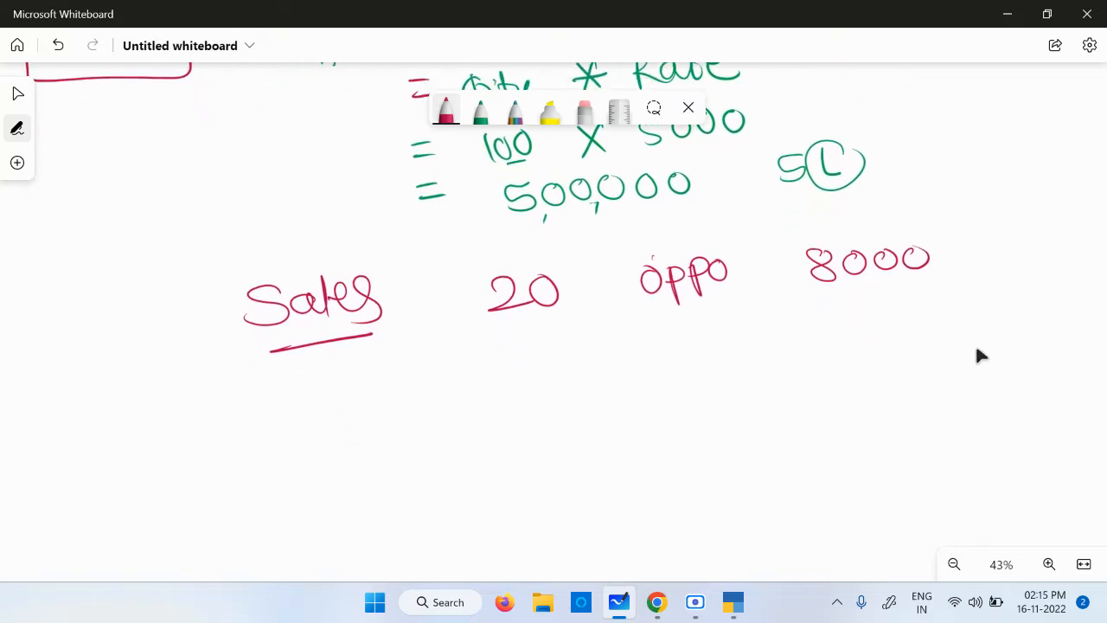
pyautogui.click(480, 111)
pyautogui.moveTo(412, 393); pyautogui.dragTo(439, 390)
pyautogui.moveTo(418, 410); pyautogui.dragTo(448, 404)
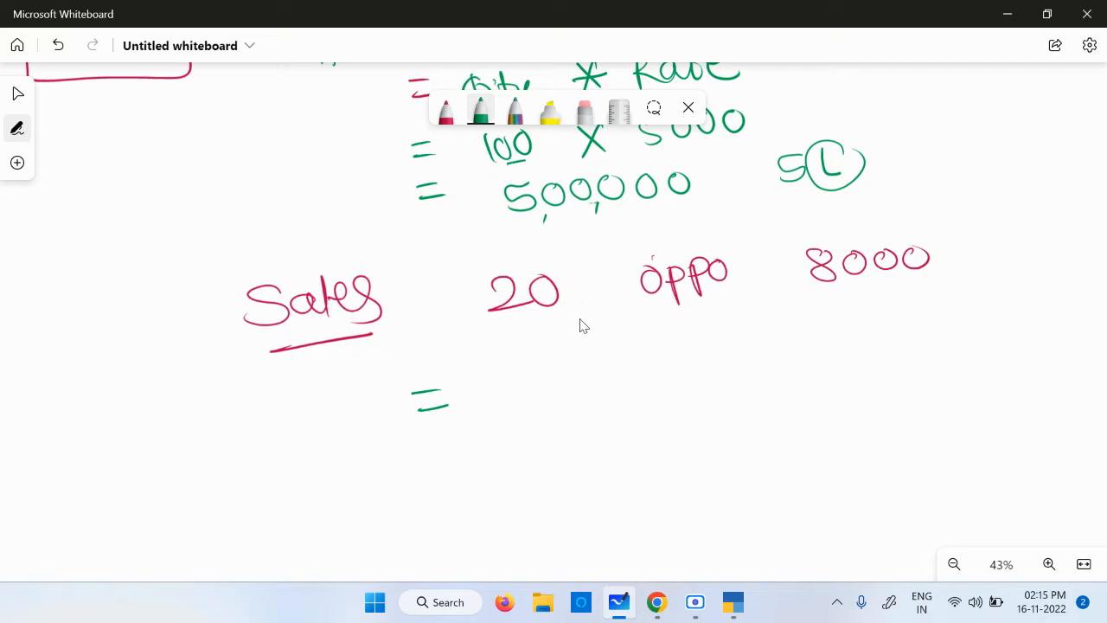
pyautogui.moveTo(575, 311); pyautogui.dragTo(787, 294)
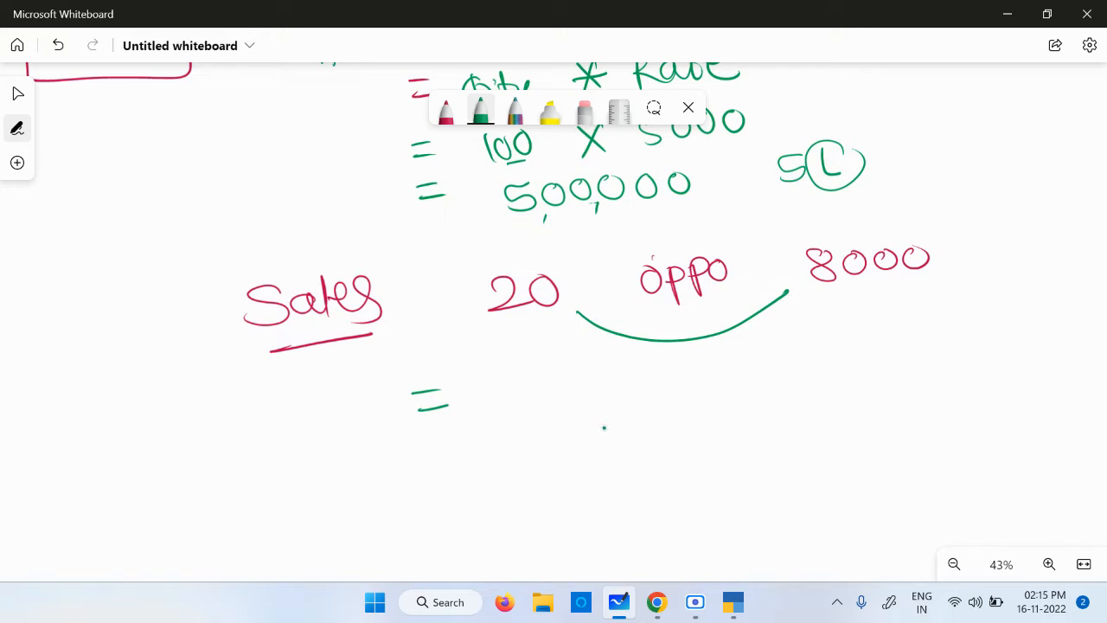
pyautogui.moveTo(547, 366); pyautogui.dragTo(551, 408)
pyautogui.moveTo(612, 364)
pyautogui.mouseDown()
pyautogui.moveTo(588, 389)
pyautogui.moveTo(637, 372)
pyautogui.moveTo(744, 364)
pyautogui.moveTo(801, 388)
pyautogui.moveTo(793, 356)
pyautogui.mouseUp()
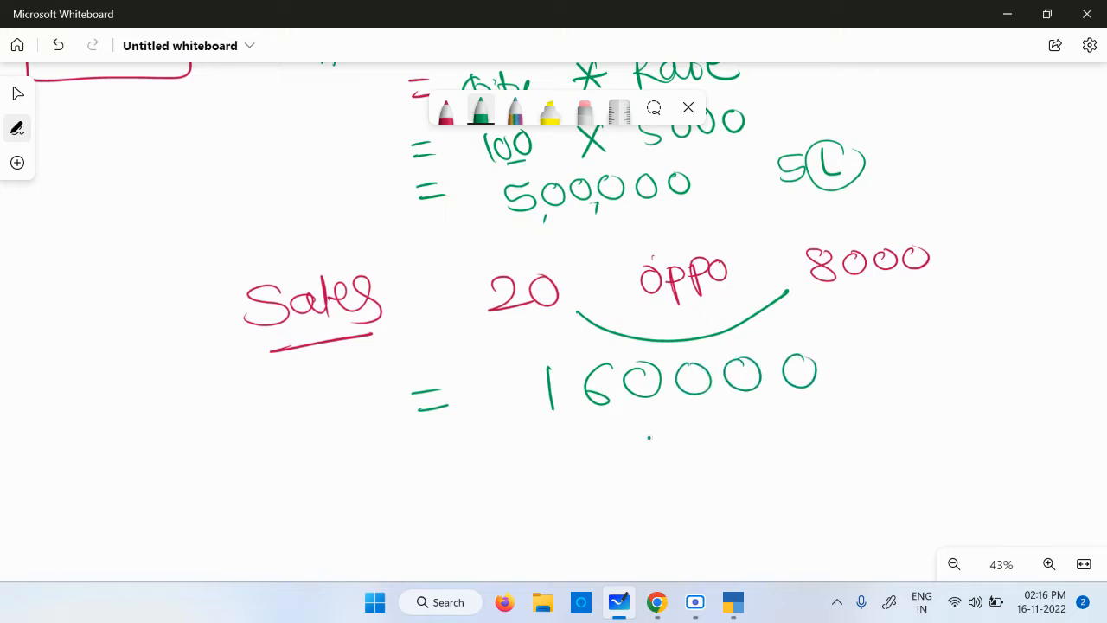
pyautogui.moveTo(668, 397); pyautogui.dragTo(665, 406)
pyautogui.moveTo(576, 415); pyautogui.dragTo(574, 422)
# Underline the sales rate 8000 in green and draw a curved arrow from the purchase side down to the sales total.
pyautogui.moveTo(834, 296)
pyautogui.mouseDown()
pyautogui.moveTo(885, 294)
pyautogui.moveTo(877, 298)
pyautogui.mouseUp()
pyautogui.moveTo(921, 148)
pyautogui.mouseDown()
pyautogui.moveTo(965, 153)
pyautogui.moveTo(1009, 272)
pyautogui.moveTo(918, 340)
pyautogui.moveTo(963, 346)
pyautogui.mouseUp()
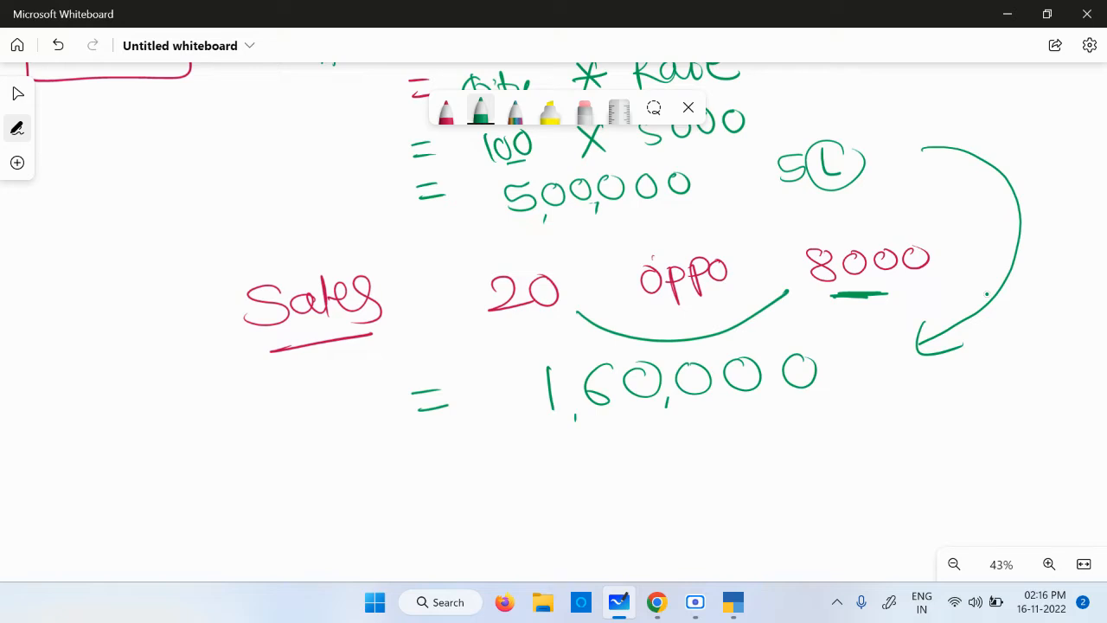
# Change the green pen's colour to purple and write "100 - 20 = 80" below the sales total.
pyautogui.scroll(-5, 856, 363)
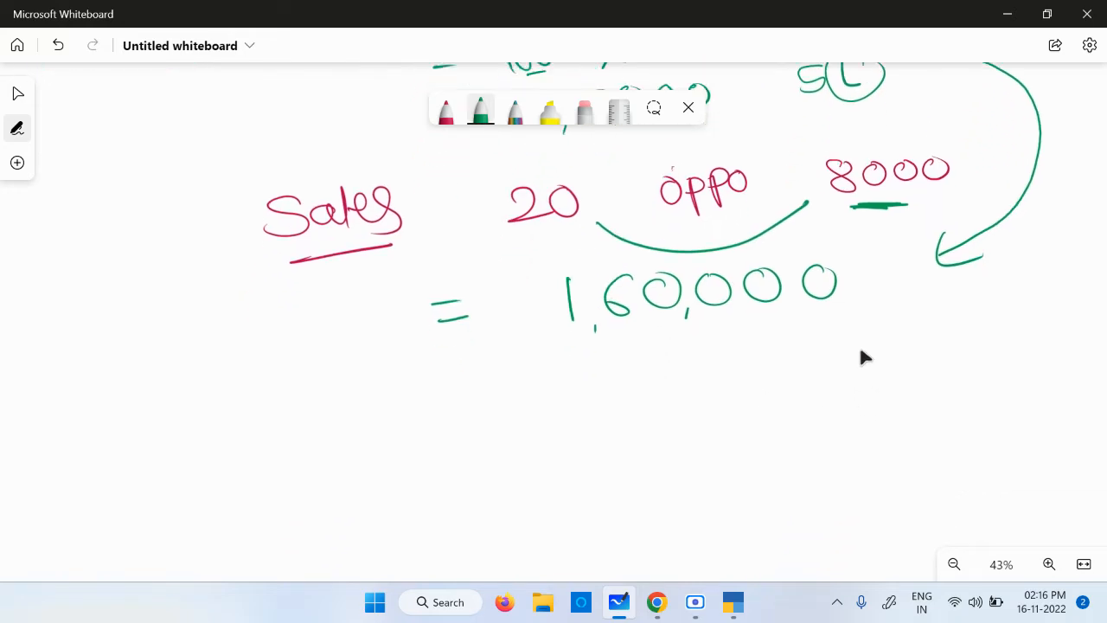
pyautogui.click(480, 110)
pyautogui.click(543, 259)
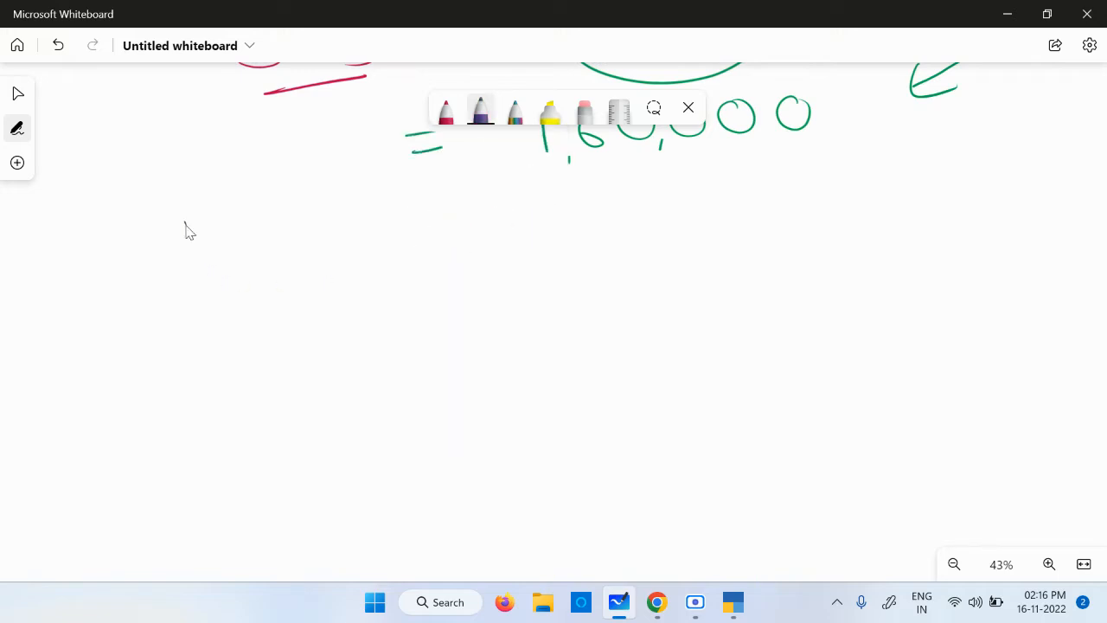
pyautogui.moveTo(184, 223); pyautogui.dragTo(195, 270)
pyautogui.moveTo(223, 229)
pyautogui.mouseDown()
pyautogui.moveTo(268, 242)
pyautogui.moveTo(258, 214)
pyautogui.mouseUp()
pyautogui.moveTo(314, 235)
pyautogui.mouseDown()
pyautogui.moveTo(396, 226)
pyautogui.moveTo(429, 246)
pyautogui.mouseUp()
pyautogui.moveTo(457, 207); pyautogui.dragTo(458, 209)
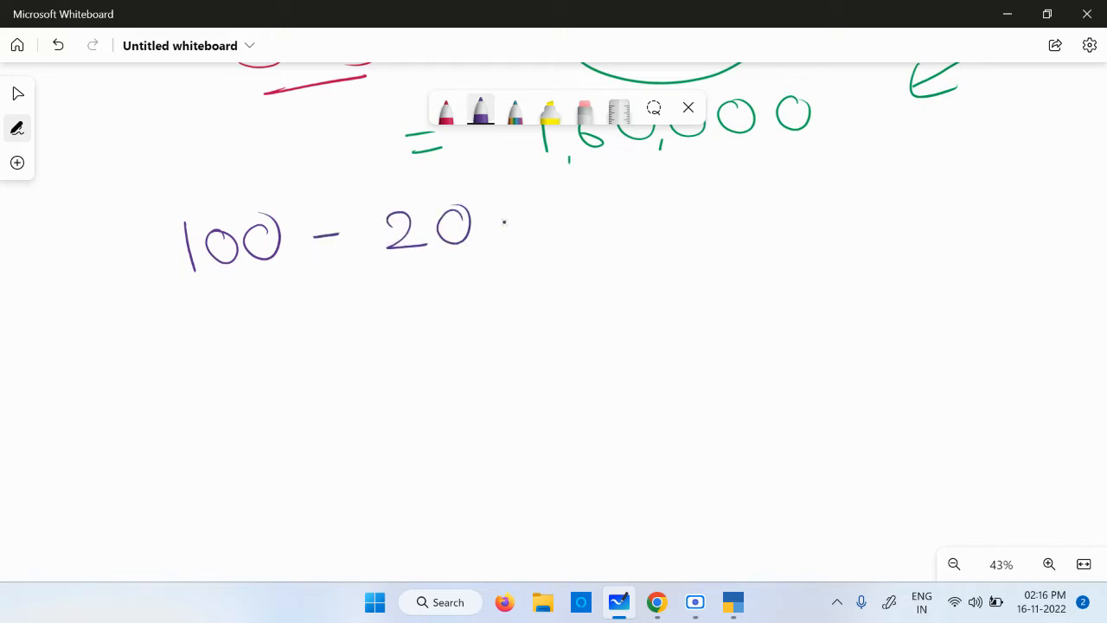
pyautogui.moveTo(557, 210)
pyautogui.mouseDown()
pyautogui.moveTo(598, 206)
pyautogui.moveTo(601, 230)
pyautogui.mouseUp()
pyautogui.moveTo(707, 195)
pyautogui.mouseDown()
pyautogui.moveTo(726, 216)
pyautogui.moveTo(742, 192)
pyautogui.mouseUp()
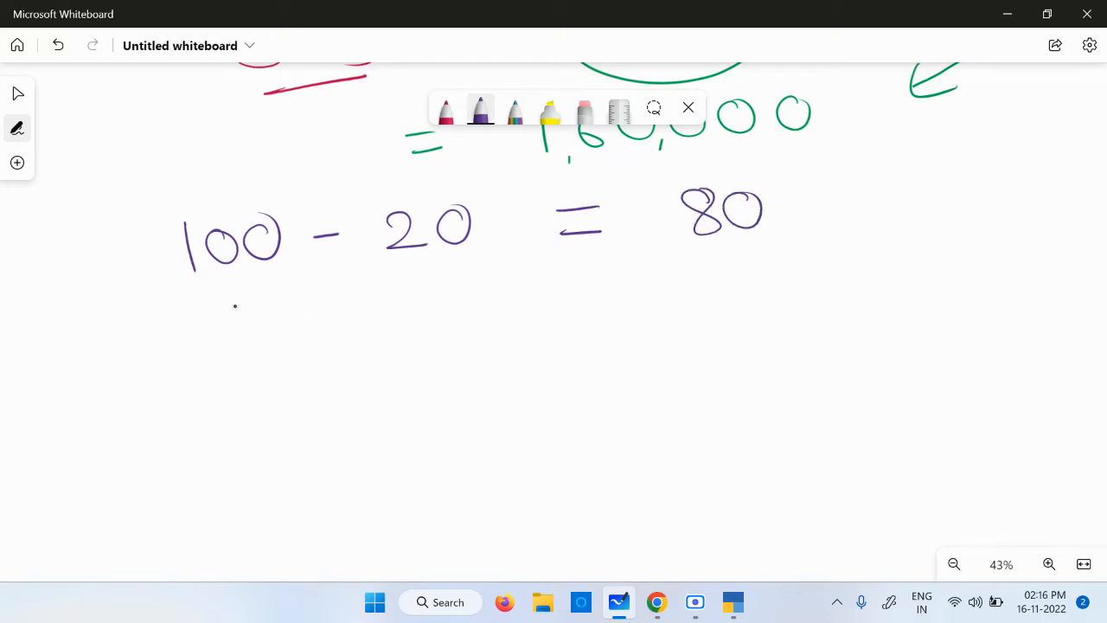
# Box the numbers 100 and 20 and draw an arrow pointing to the boxed 100.
pyautogui.moveTo(182, 287)
pyautogui.mouseDown()
pyautogui.moveTo(281, 274)
pyautogui.moveTo(250, 201)
pyautogui.moveTo(178, 277)
pyautogui.moveTo(184, 298)
pyautogui.mouseUp()
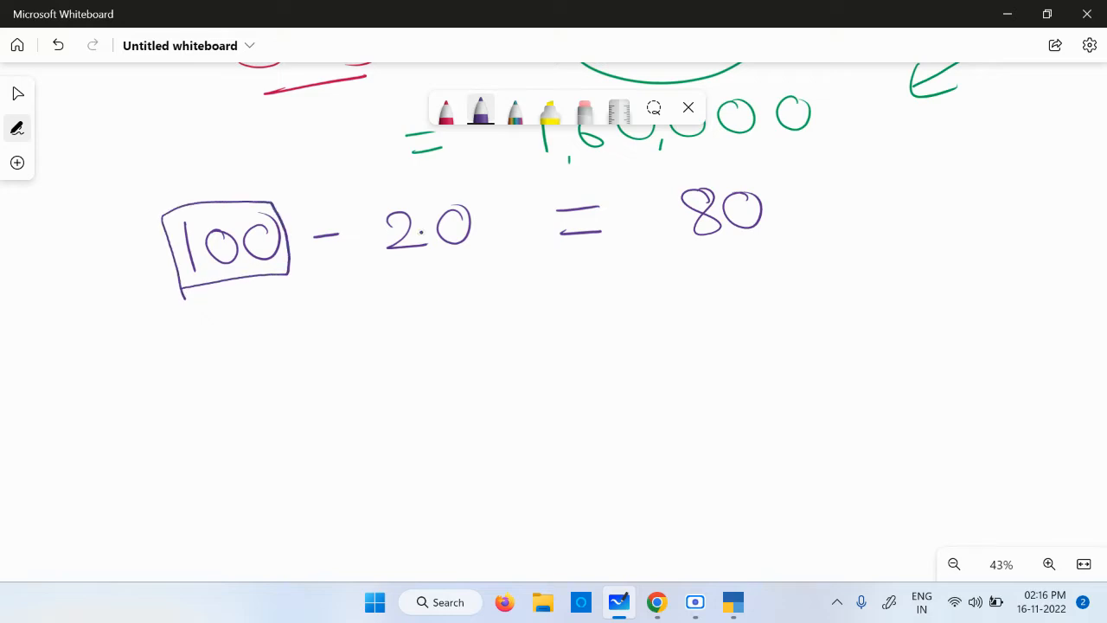
pyautogui.moveTo(370, 207)
pyautogui.mouseDown()
pyautogui.moveTo(377, 275)
pyautogui.moveTo(497, 216)
pyautogui.moveTo(382, 277)
pyautogui.mouseUp()
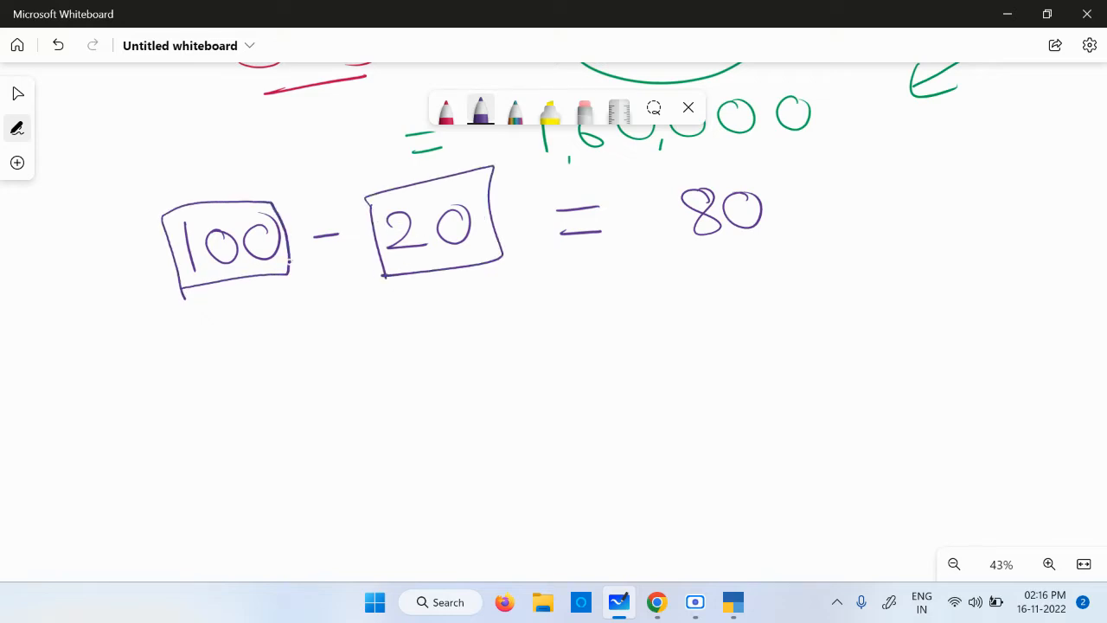
pyautogui.moveTo(63, 180)
pyautogui.mouseDown()
pyautogui.moveTo(142, 186)
pyautogui.moveTo(114, 212)
pyautogui.mouseUp()
# Write "Stock Item" in purple below the subtraction, then underline it and frame it with a partial box.
pyautogui.moveTo(205, 367)
pyautogui.mouseDown()
pyautogui.moveTo(206, 400)
pyautogui.moveTo(188, 406)
pyautogui.moveTo(230, 403)
pyautogui.mouseUp()
pyautogui.moveTo(211, 386); pyautogui.dragTo(258, 382)
pyautogui.moveTo(289, 374)
pyautogui.mouseDown()
pyautogui.moveTo(285, 400)
pyautogui.moveTo(296, 399)
pyautogui.mouseUp()
pyautogui.moveTo(313, 365); pyautogui.dragTo(337, 391)
pyautogui.moveTo(380, 351); pyautogui.dragTo(370, 377)
pyautogui.moveTo(391, 344)
pyautogui.mouseDown()
pyautogui.moveTo(398, 387)
pyautogui.moveTo(401, 346)
pyautogui.mouseUp()
pyautogui.moveTo(378, 399); pyautogui.dragTo(410, 395)
pyautogui.moveTo(440, 344); pyautogui.dragTo(414, 396)
pyautogui.moveTo(458, 356)
pyautogui.mouseDown()
pyautogui.moveTo(442, 365)
pyautogui.moveTo(467, 372)
pyautogui.mouseUp()
pyautogui.moveTo(467, 378)
pyautogui.mouseDown()
pyautogui.moveTo(496, 354)
pyautogui.moveTo(519, 387)
pyautogui.mouseUp()
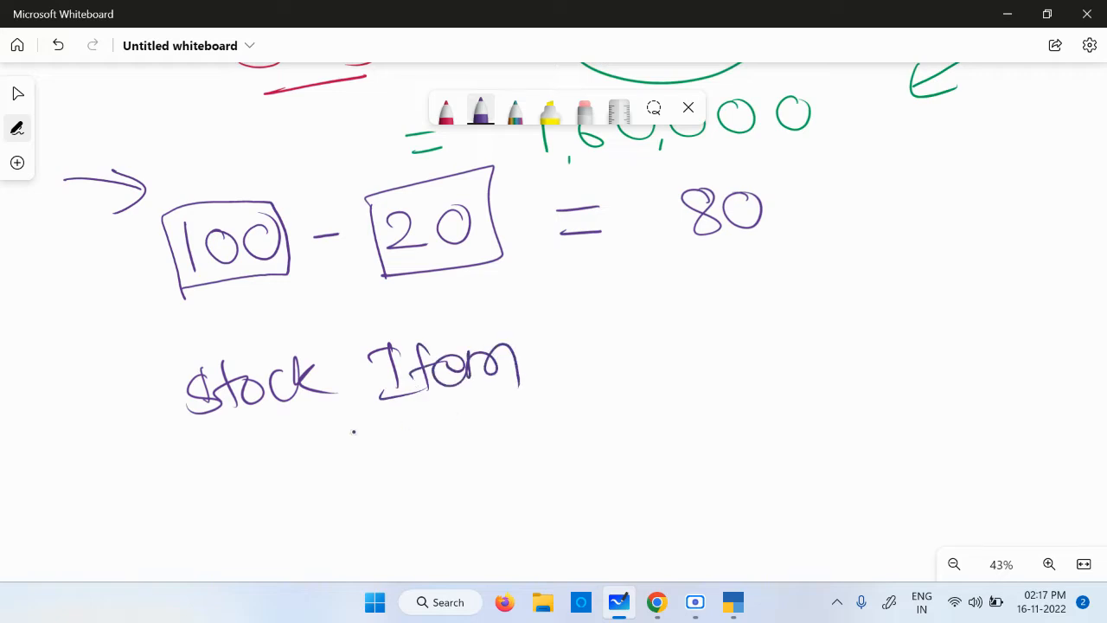
pyautogui.moveTo(225, 442); pyautogui.dragTo(530, 404)
pyautogui.moveTo(228, 337)
pyautogui.mouseDown()
pyautogui.moveTo(441, 311)
pyautogui.moveTo(557, 401)
pyautogui.moveTo(510, 403)
pyautogui.mouseUp()
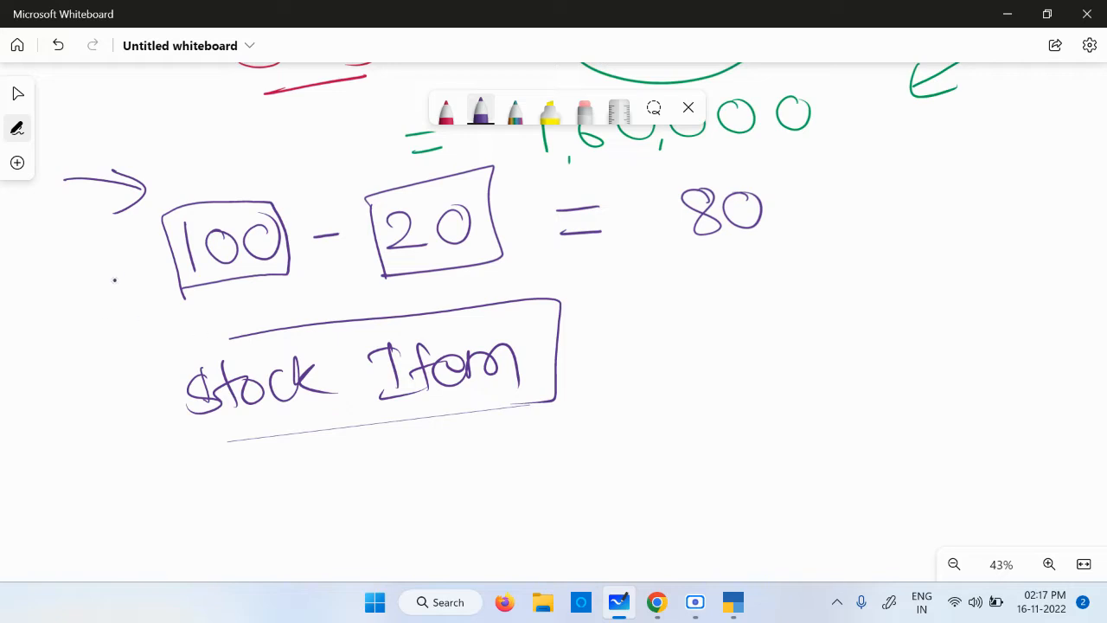
# Draw a curved arrow from 100 to Stock Item and add an up and a down arrow beside the frame.
pyautogui.moveTo(118, 263)
pyautogui.mouseDown()
pyautogui.moveTo(86, 371)
pyautogui.moveTo(169, 389)
pyautogui.mouseUp()
pyautogui.moveTo(149, 367)
pyautogui.mouseDown()
pyautogui.moveTo(169, 389)
pyautogui.moveTo(140, 409)
pyautogui.mouseUp()
pyautogui.moveTo(642, 298); pyautogui.dragTo(629, 375)
pyautogui.moveTo(615, 316)
pyautogui.mouseDown()
pyautogui.moveTo(624, 342)
pyautogui.moveTo(640, 314)
pyautogui.moveTo(681, 387)
pyautogui.mouseUp()
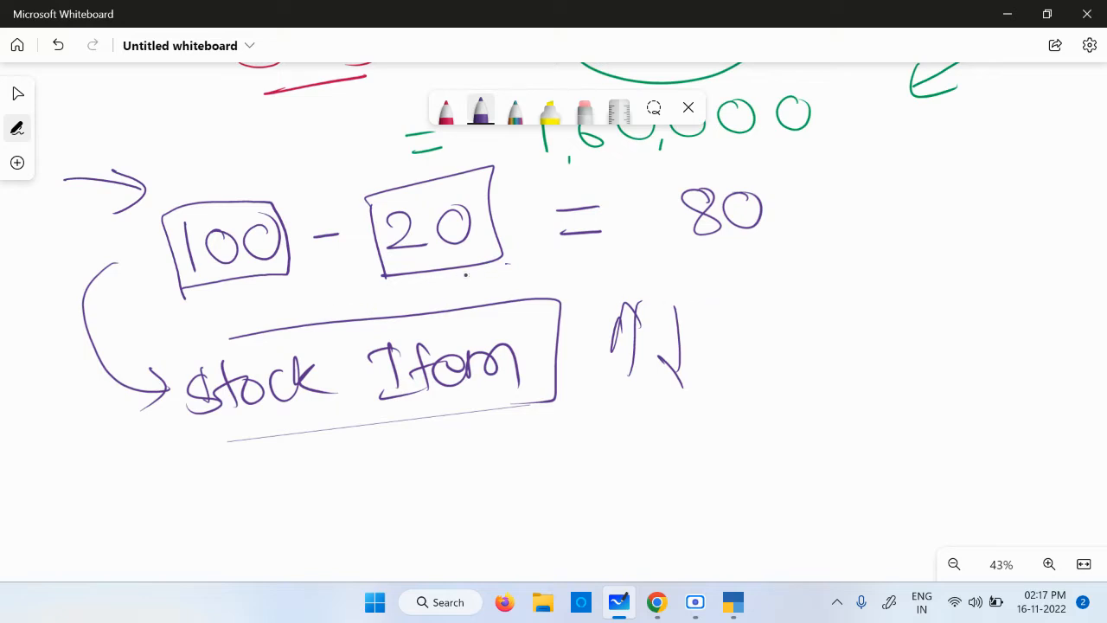
# Box the result 80 and point an arrow at it labelled "Balance".
pyautogui.moveTo(664, 195)
pyautogui.mouseDown()
pyautogui.moveTo(680, 261)
pyautogui.moveTo(794, 165)
pyautogui.moveTo(737, 256)
pyautogui.mouseUp()
pyautogui.moveTo(822, 212); pyautogui.dragTo(889, 233)
pyautogui.moveTo(849, 196)
pyautogui.mouseDown()
pyautogui.moveTo(859, 250)
pyautogui.moveTo(832, 299)
pyautogui.moveTo(894, 307)
pyautogui.moveTo(929, 329)
pyautogui.moveTo(942, 316)
pyautogui.moveTo(995, 321)
pyautogui.mouseUp()
pyautogui.moveTo(1005, 310)
pyautogui.mouseDown()
pyautogui.moveTo(1026, 294)
pyautogui.moveTo(1032, 318)
pyautogui.mouseUp()
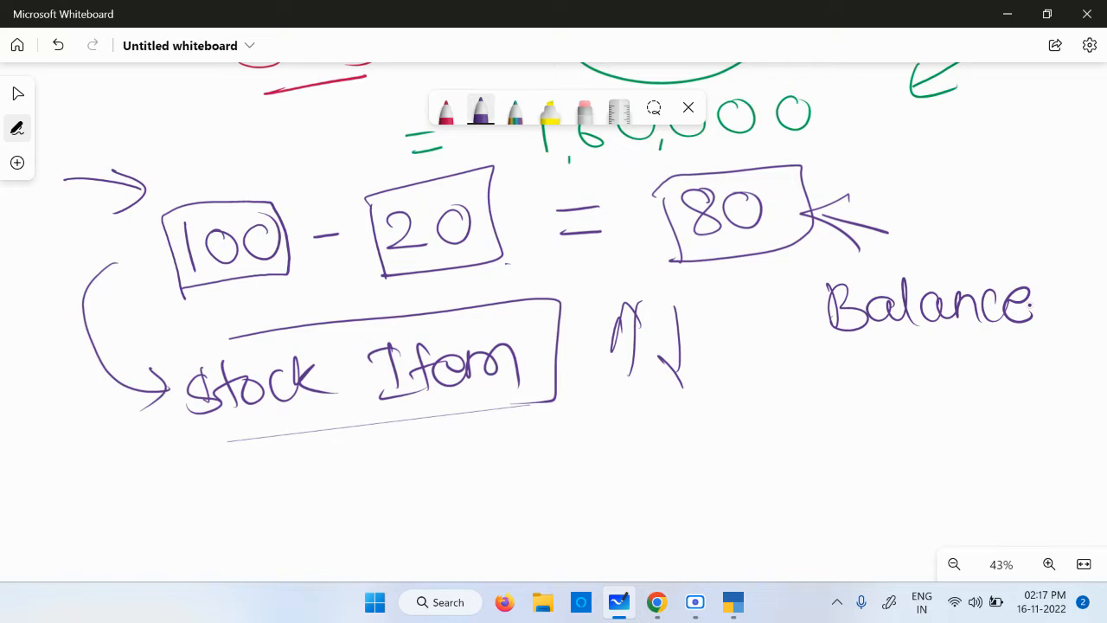
# Bring the Purchase Books exercise on the board into an enlarged, readable view.
pyautogui.scroll(-4, 1031, 303)
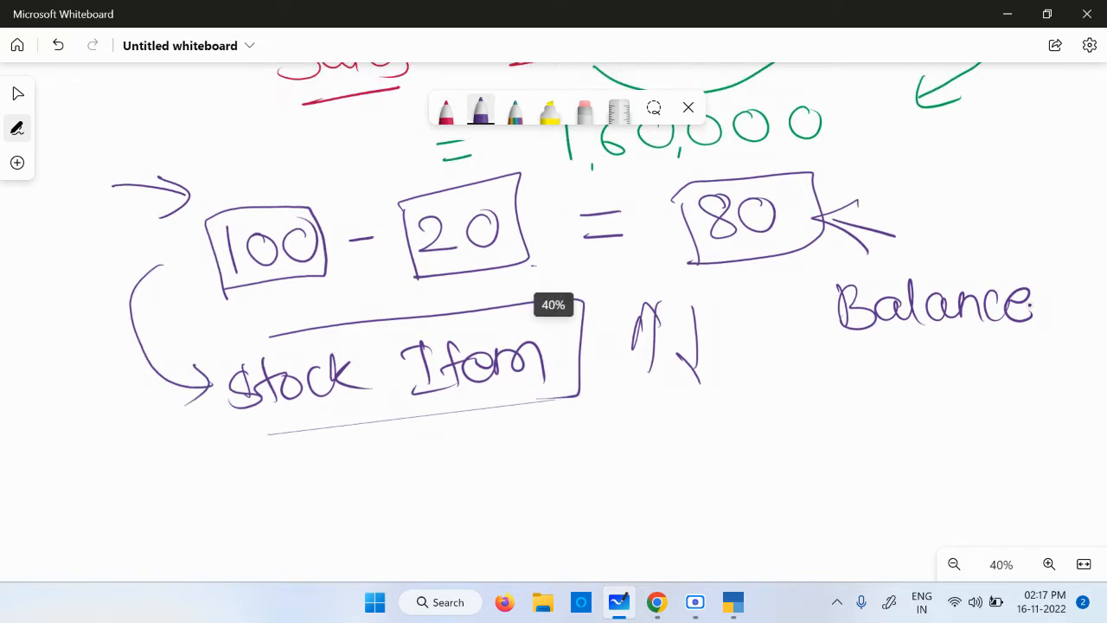
pyautogui.scroll(-6, 1012, 451)
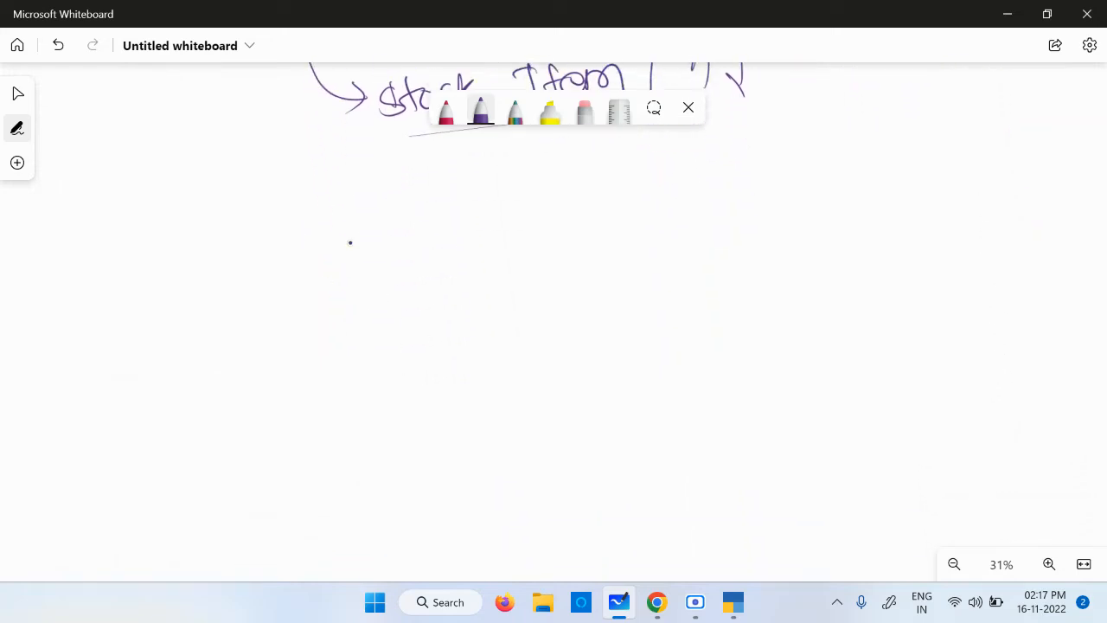
pyautogui.moveTo(264, 178); pyautogui.dragTo(408, 506)
pyautogui.moveTo(266, 271); pyautogui.dragTo(371, 350)
pyautogui.moveTo(287, 207); pyautogui.dragTo(364, 514)
pyautogui.scroll(6, 257, 330)
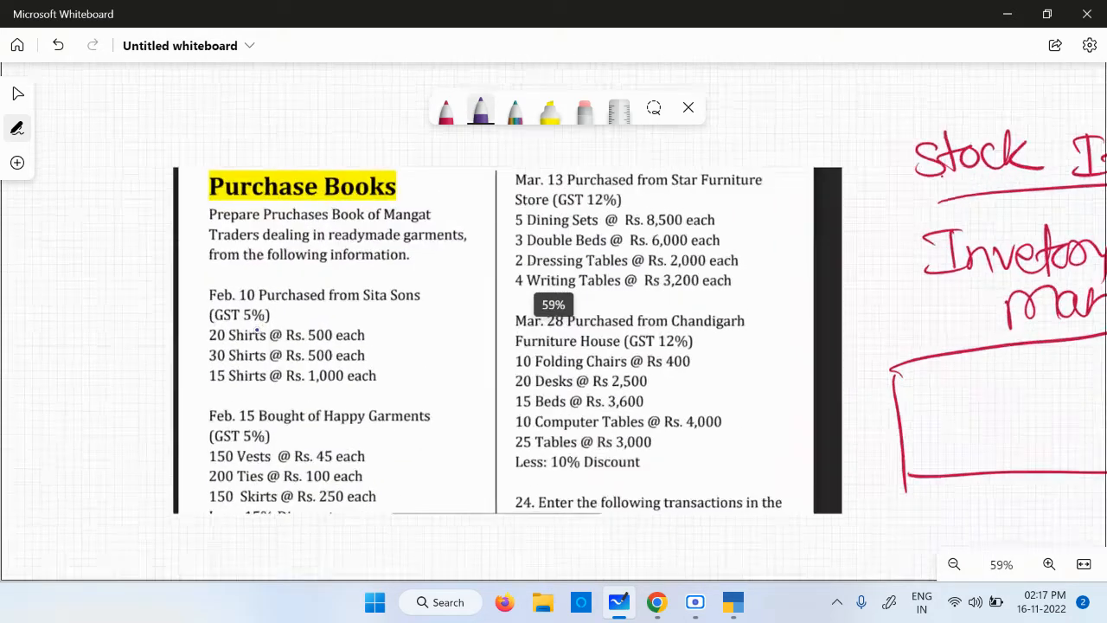
pyautogui.moveTo(496, 438); pyautogui.dragTo(504, 425)
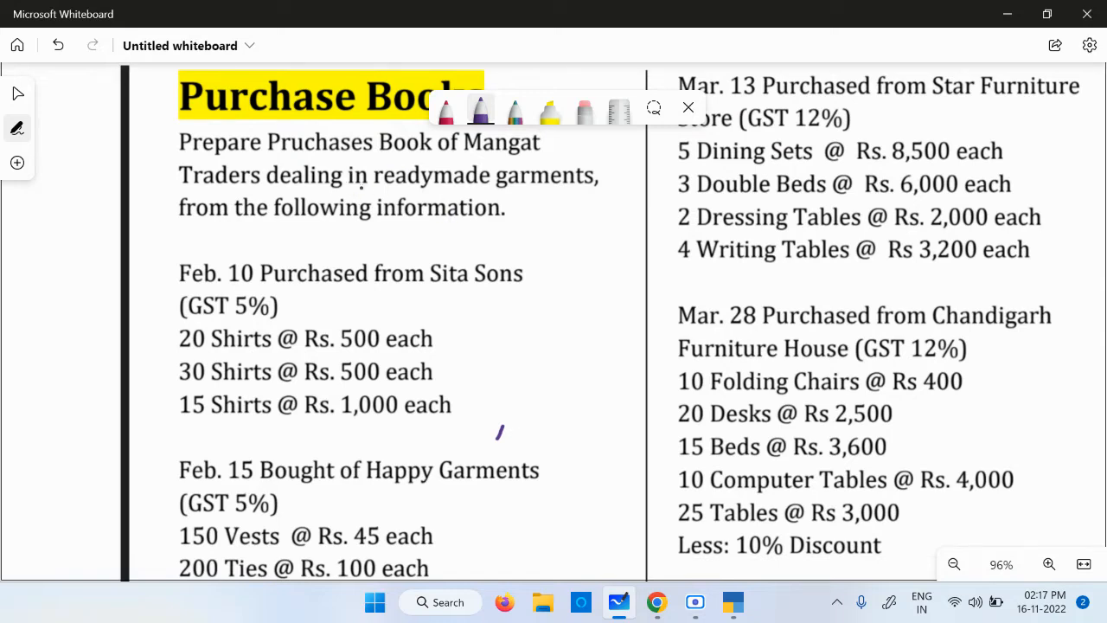
# Underline "Mangat Traders" and "readymade garments" in purple, and circle Sita Sons with a connected, circled "SC" label.
pyautogui.moveTo(468, 157); pyautogui.dragTo(555, 156)
pyautogui.moveTo(184, 195); pyautogui.dragTo(261, 185)
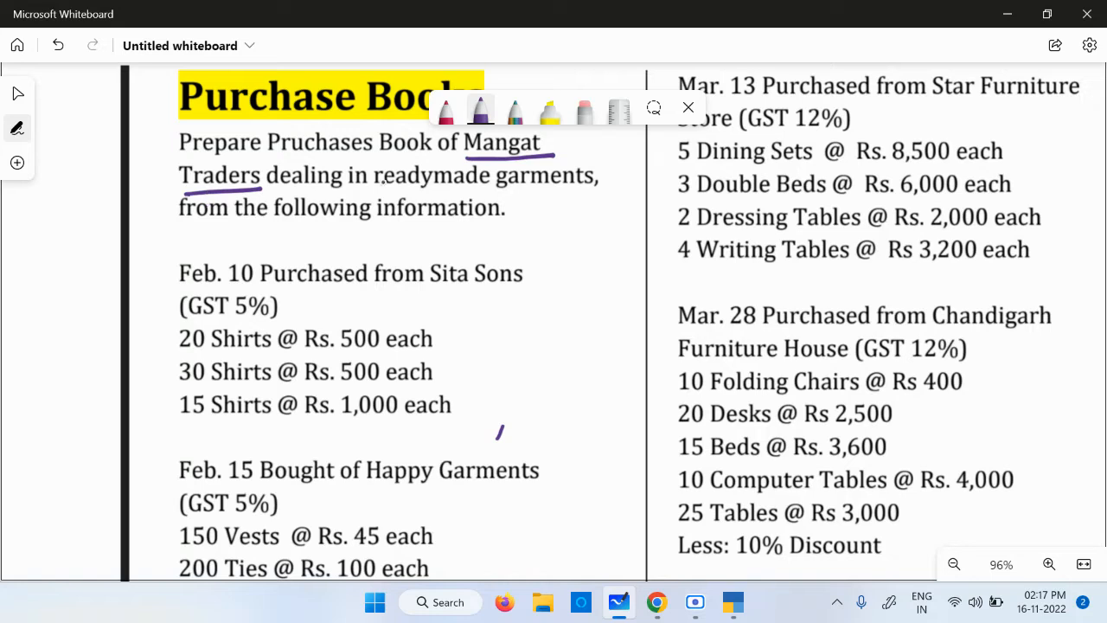
pyautogui.moveTo(375, 185); pyautogui.dragTo(564, 186)
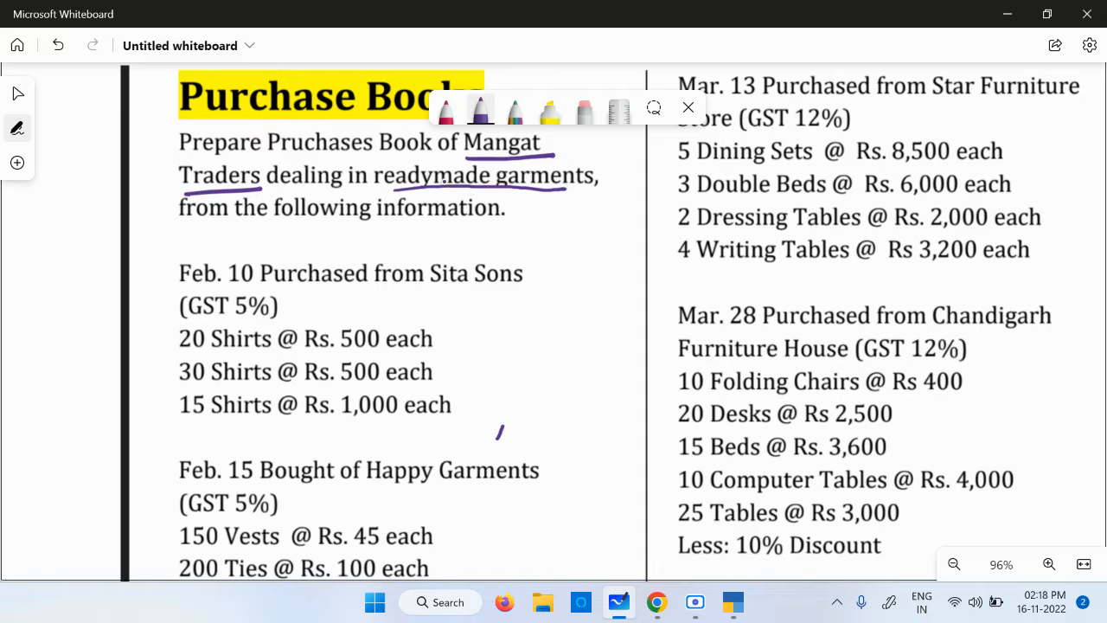
pyautogui.moveTo(534, 258)
pyautogui.mouseDown()
pyautogui.moveTo(484, 246)
pyautogui.moveTo(422, 266)
pyautogui.moveTo(497, 297)
pyautogui.moveTo(539, 251)
pyautogui.moveTo(605, 242)
pyautogui.mouseUp()
pyautogui.moveTo(636, 233)
pyautogui.mouseDown()
pyautogui.moveTo(632, 217)
pyautogui.moveTo(627, 256)
pyautogui.mouseUp()
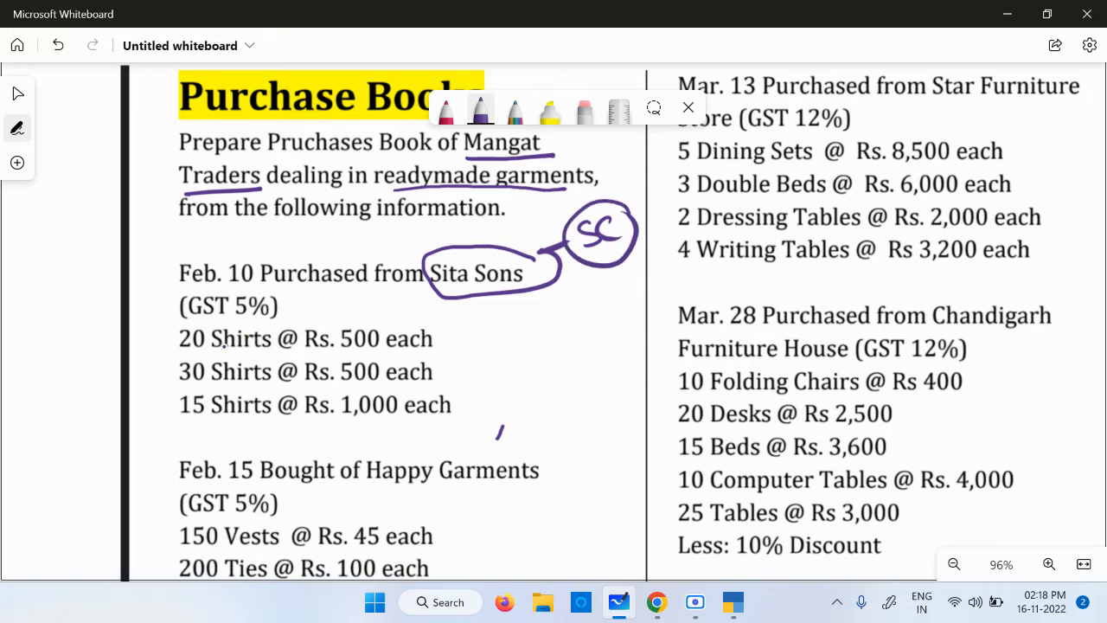
# Label the three Feb. 10 shirt lines "T", "CS" and "FS" in purple beside their quantities.
pyautogui.moveTo(134, 332); pyautogui.dragTo(159, 326)
pyautogui.moveTo(147, 328)
pyautogui.mouseDown()
pyautogui.moveTo(153, 348)
pyautogui.moveTo(127, 380)
pyautogui.moveTo(138, 391)
pyautogui.mouseUp()
pyautogui.moveTo(160, 367)
pyautogui.mouseDown()
pyautogui.moveTo(128, 429)
pyautogui.moveTo(144, 413)
pyautogui.mouseUp()
pyautogui.moveTo(164, 396); pyautogui.dragTo(152, 423)
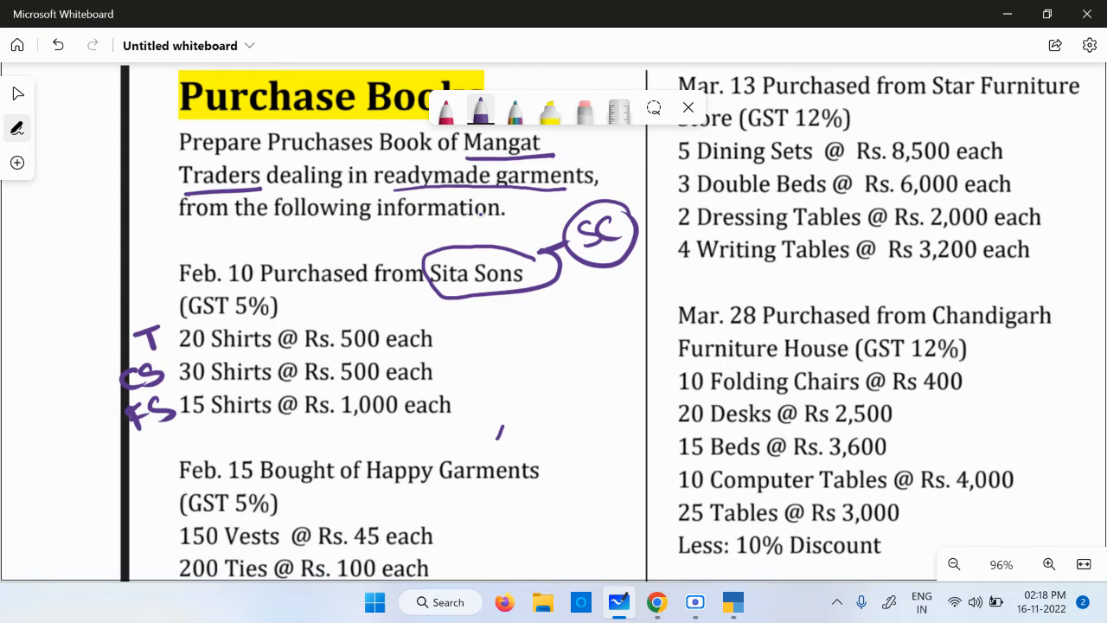
# Add short purple strokes below the Sita Sons circle, and write a circled "Pur" beneath it in blue.
pyautogui.moveTo(558, 283)
pyautogui.mouseDown()
pyautogui.moveTo(581, 294)
pyautogui.moveTo(580, 271)
pyautogui.mouseUp()
pyautogui.moveTo(566, 287); pyautogui.dragTo(545, 299)
pyautogui.click(484, 117)
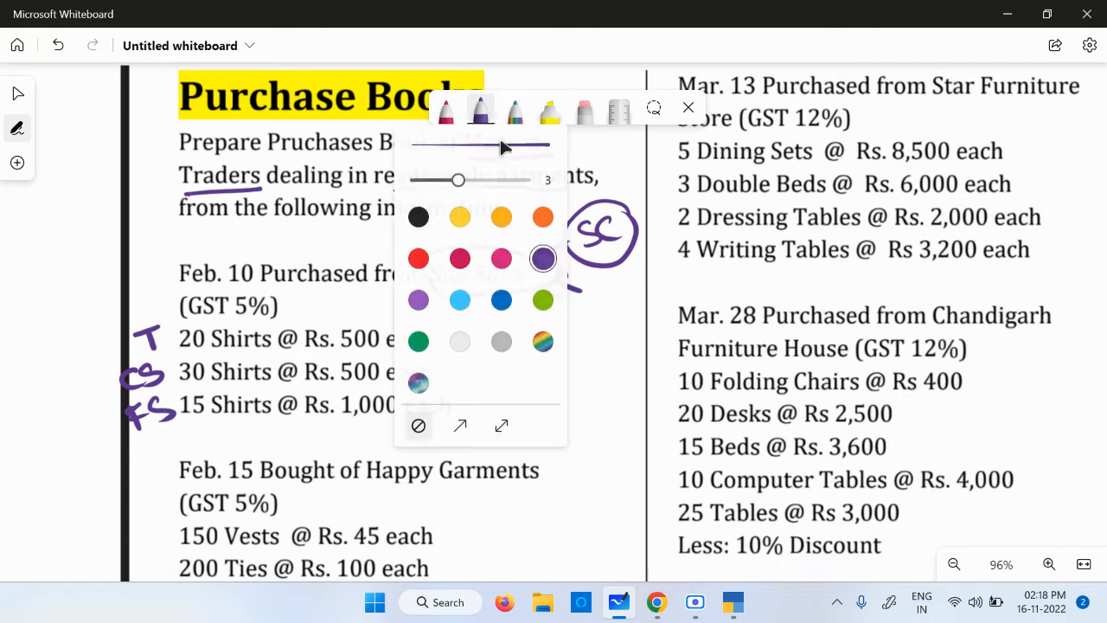
pyautogui.click(501, 299)
pyautogui.click(564, 345)
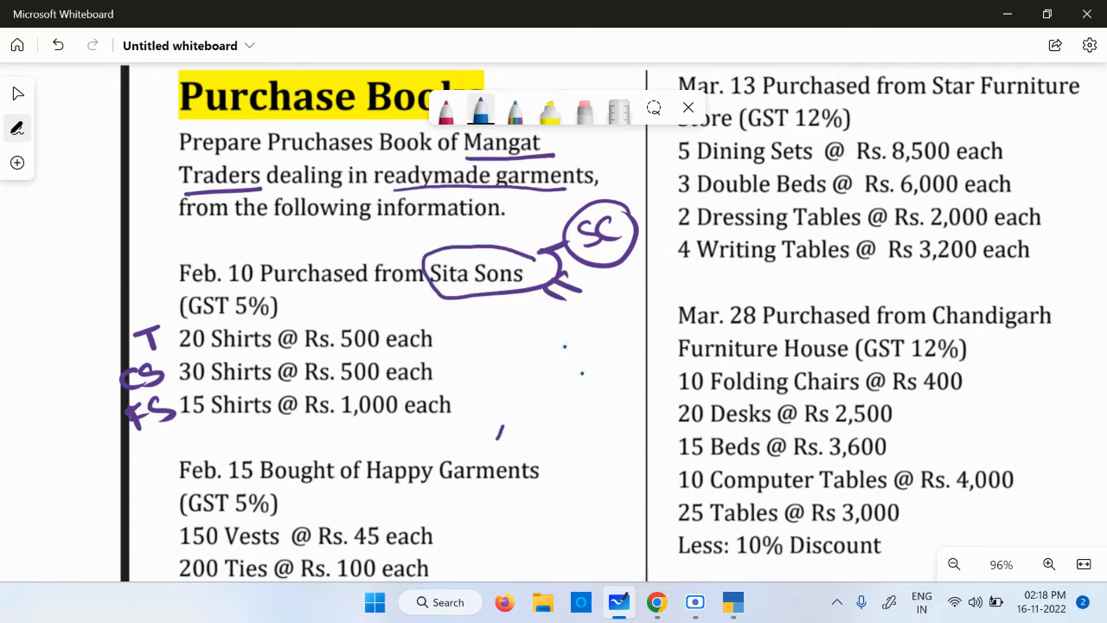
pyautogui.moveTo(503, 318)
pyautogui.mouseDown()
pyautogui.moveTo(505, 342)
pyautogui.moveTo(546, 326)
pyautogui.moveTo(571, 337)
pyautogui.moveTo(489, 347)
pyautogui.moveTo(577, 325)
pyautogui.mouseUp()
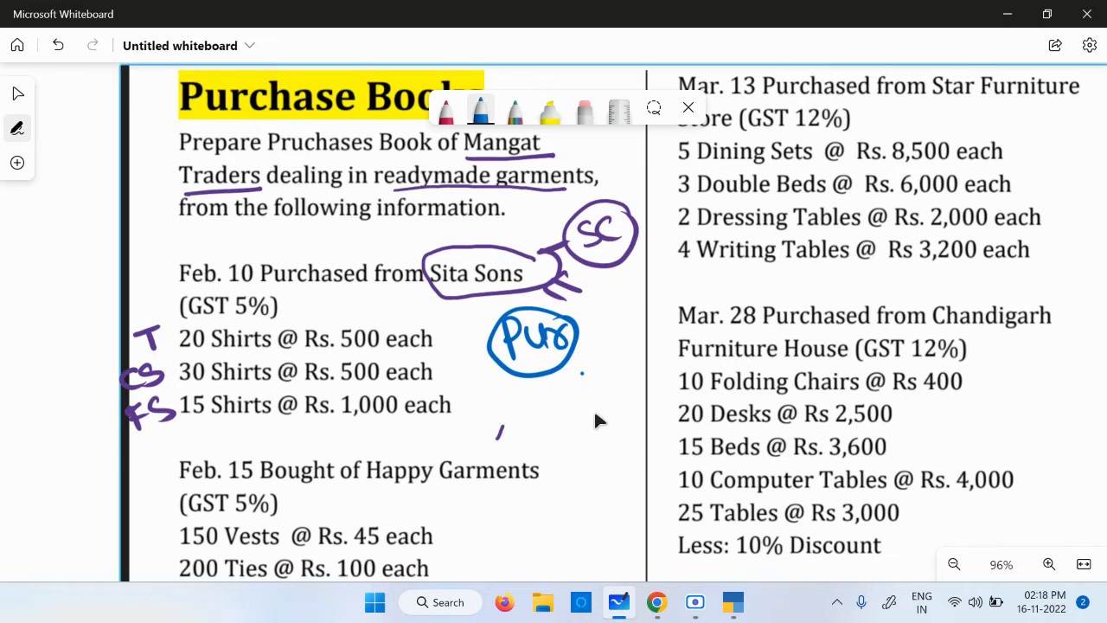
# Draw a long blue curve from Sita Sons to below the exercise and write "Cr Sita Sons" there.
pyautogui.scroll(-1, 593, 408)
pyautogui.moveTo(950, 454); pyautogui.dragTo(852, 444)
pyautogui.scroll(-3, 853, 436)
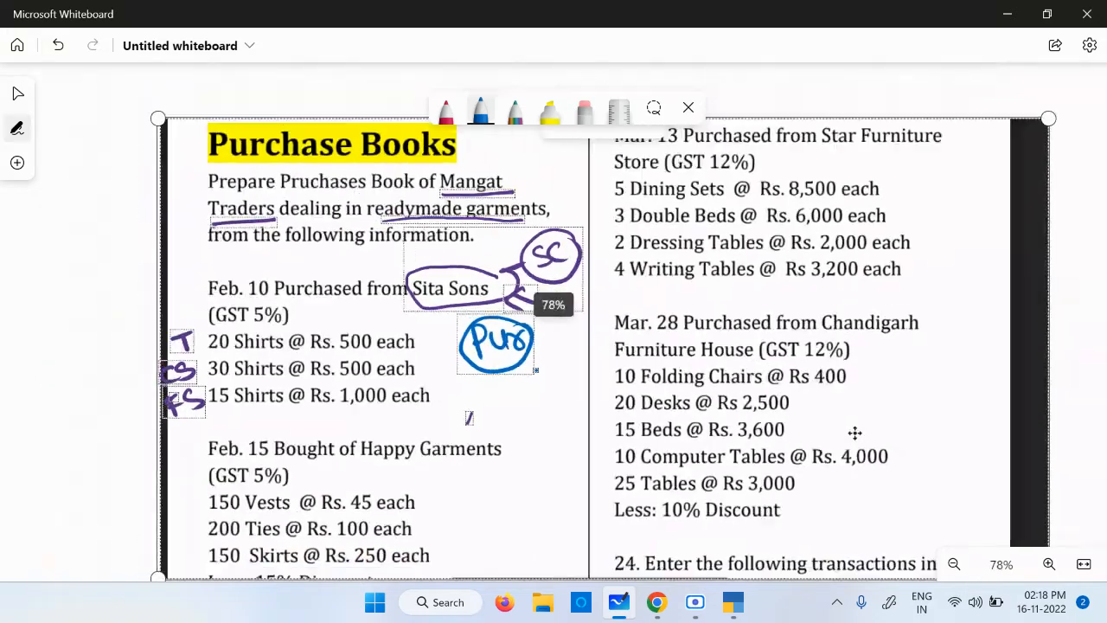
pyautogui.moveTo(1054, 436); pyautogui.dragTo(875, 288)
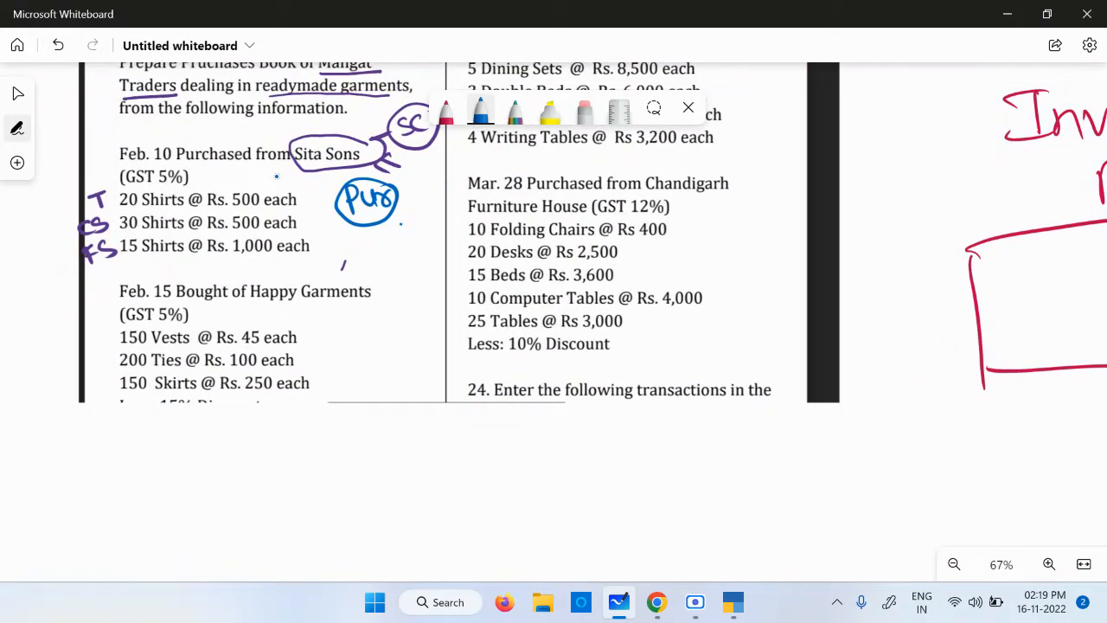
pyautogui.moveTo(385, 156)
pyautogui.mouseDown()
pyautogui.moveTo(425, 445)
pyautogui.moveTo(407, 471)
pyautogui.mouseUp()
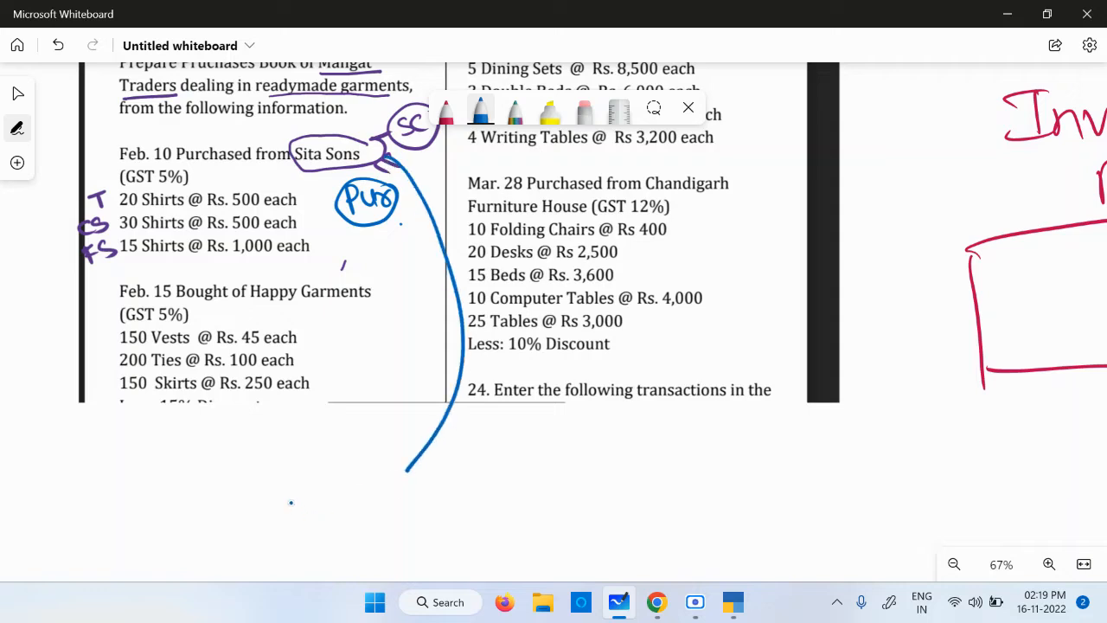
pyautogui.moveTo(294, 486)
pyautogui.mouseDown()
pyautogui.moveTo(302, 524)
pyautogui.moveTo(339, 484)
pyautogui.mouseUp()
pyautogui.moveTo(459, 474)
pyautogui.mouseDown()
pyautogui.moveTo(434, 505)
pyautogui.moveTo(473, 499)
pyautogui.mouseUp()
pyautogui.click(468, 455)
pyautogui.moveTo(489, 453); pyautogui.dragTo(493, 501)
pyautogui.moveTo(478, 474)
pyautogui.mouseDown()
pyautogui.moveTo(506, 472)
pyautogui.moveTo(529, 500)
pyautogui.mouseUp()
pyautogui.moveTo(624, 457)
pyautogui.mouseDown()
pyautogui.moveTo(596, 495)
pyautogui.moveTo(652, 471)
pyautogui.moveTo(692, 495)
pyautogui.moveTo(715, 470)
pyautogui.moveTo(699, 495)
pyautogui.mouseUp()
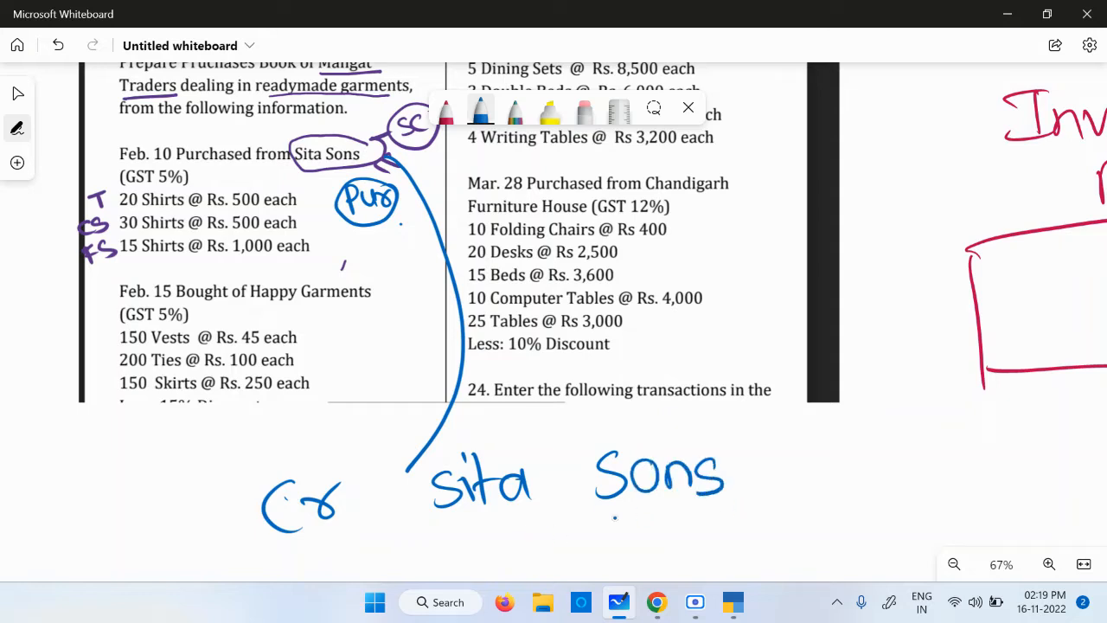
# Write "dr purchse goods" in blue under the credit line and draw an amount line beside each entry.
pyautogui.scroll(-1, 780, 516)
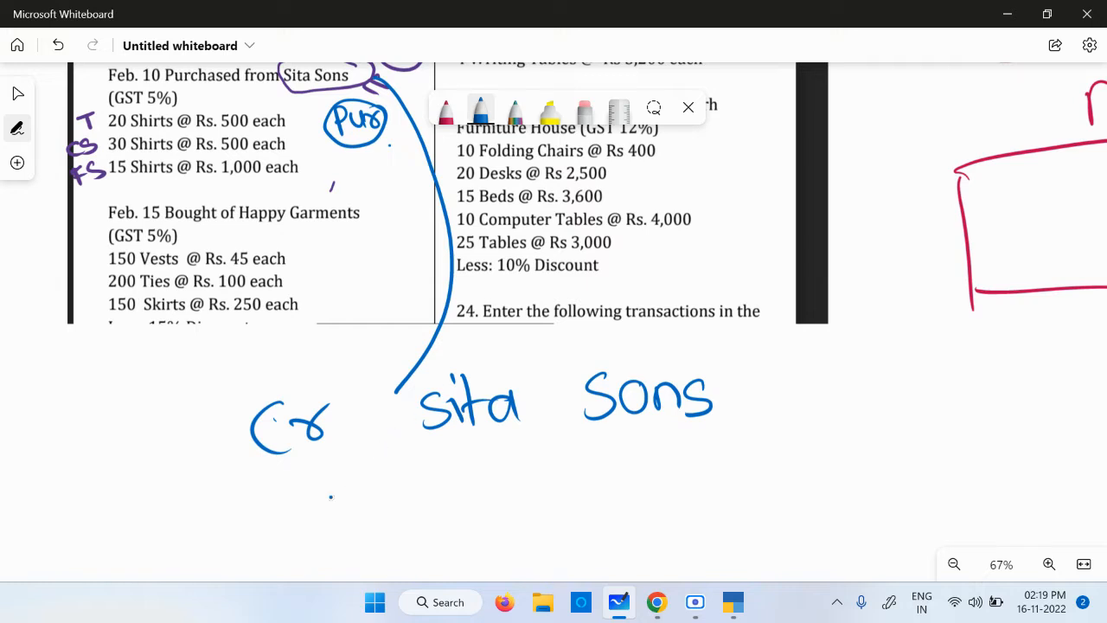
pyautogui.moveTo(297, 474)
pyautogui.mouseDown()
pyautogui.moveTo(292, 506)
pyautogui.moveTo(334, 489)
pyautogui.mouseUp()
pyautogui.moveTo(467, 476)
pyautogui.mouseDown()
pyautogui.moveTo(468, 524)
pyautogui.moveTo(501, 481)
pyautogui.moveTo(547, 474)
pyautogui.moveTo(564, 497)
pyautogui.moveTo(594, 498)
pyautogui.mouseUp()
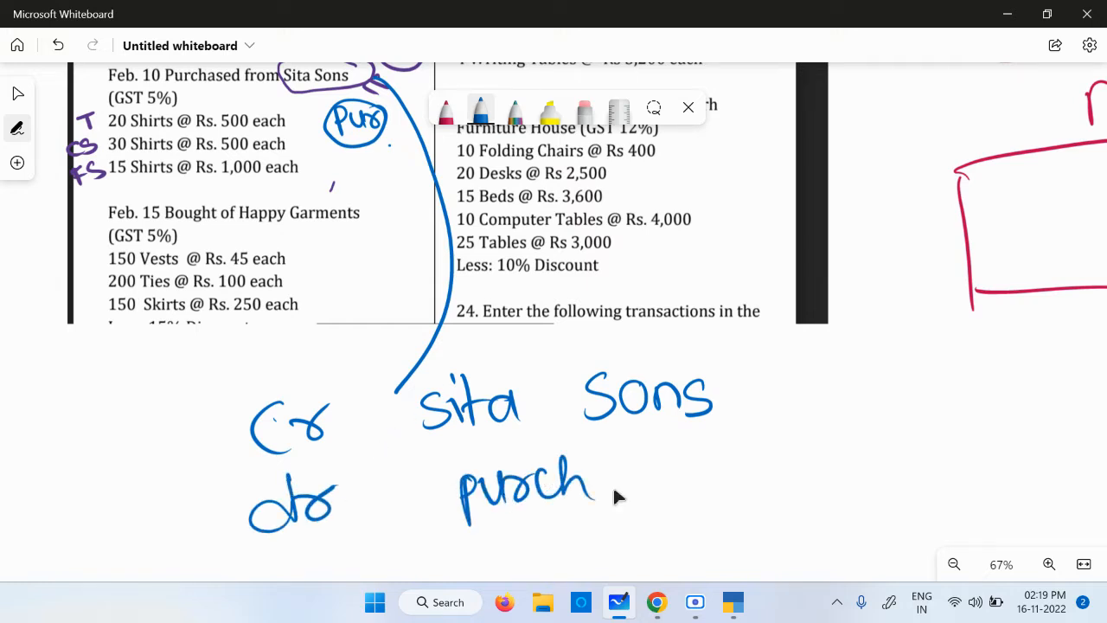
pyautogui.moveTo(634, 465)
pyautogui.mouseDown()
pyautogui.moveTo(615, 498)
pyautogui.moveTo(700, 472)
pyautogui.moveTo(795, 498)
pyautogui.mouseUp()
pyautogui.moveTo(837, 408); pyautogui.dragTo(1067, 379)
pyautogui.moveTo(873, 486); pyautogui.dragTo(985, 476)
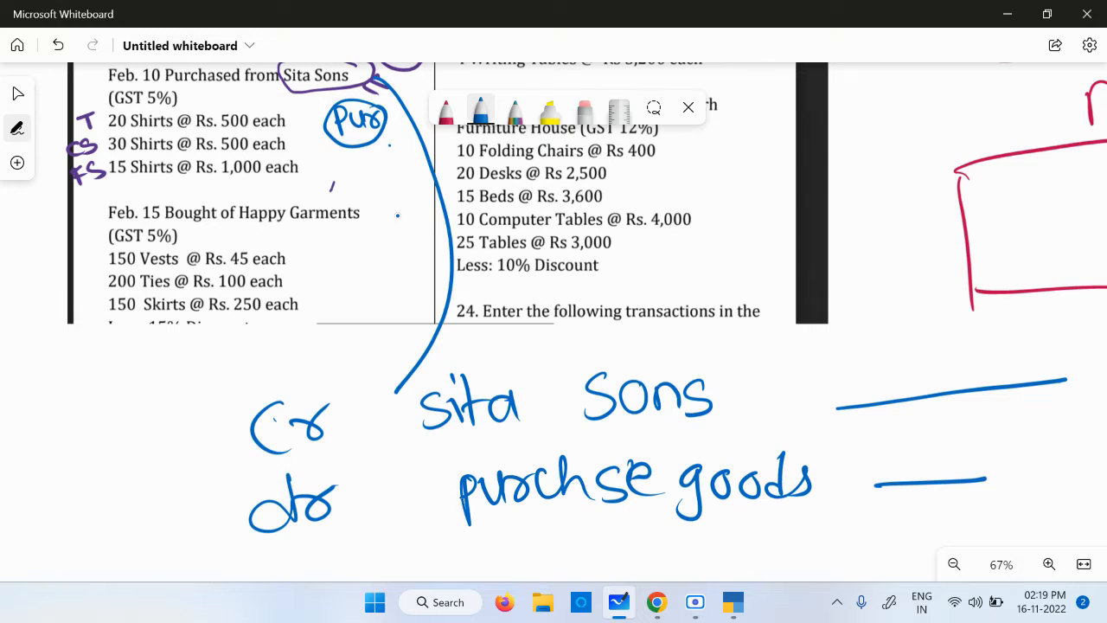
# Circle the 20 shirts quantity with an arrow to its rate, and write "Tshirt 10000" in red under the purchase entry.
pyautogui.moveTo(118, 106)
pyautogui.mouseDown()
pyautogui.moveTo(132, 114)
pyautogui.moveTo(155, 91)
pyautogui.moveTo(216, 84)
pyautogui.moveTo(230, 102)
pyautogui.mouseUp()
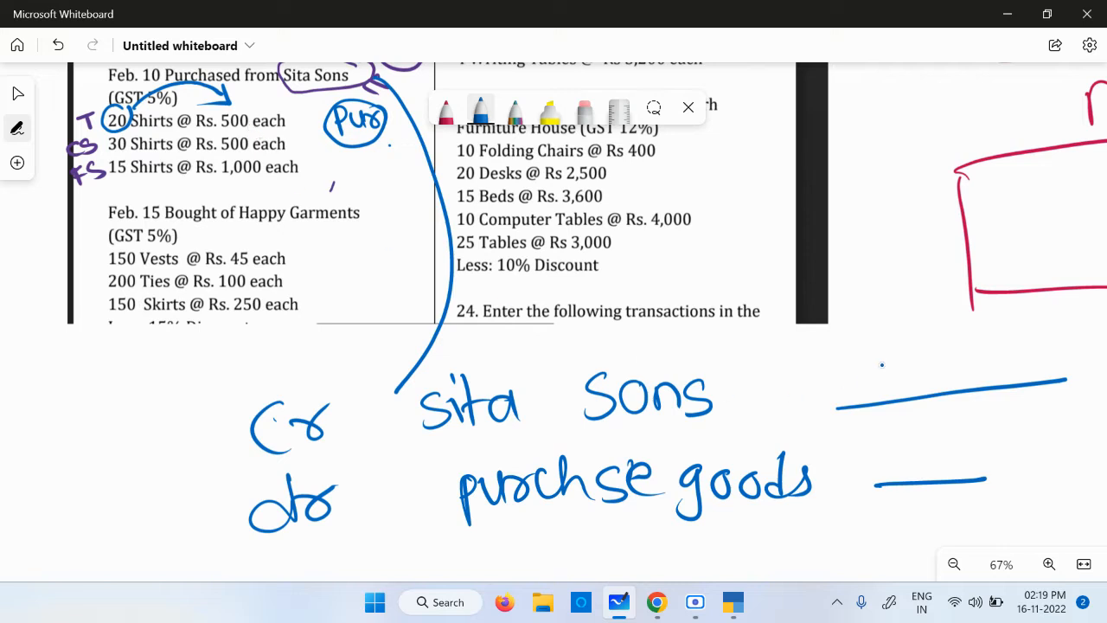
pyautogui.click(445, 111)
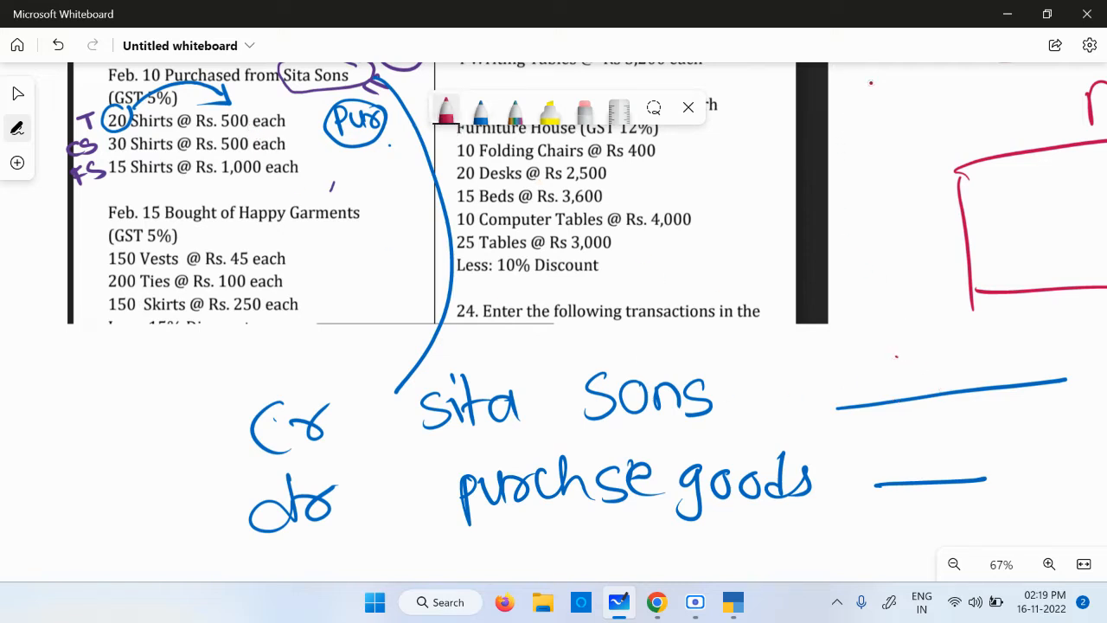
pyautogui.scroll(1, 964, 290)
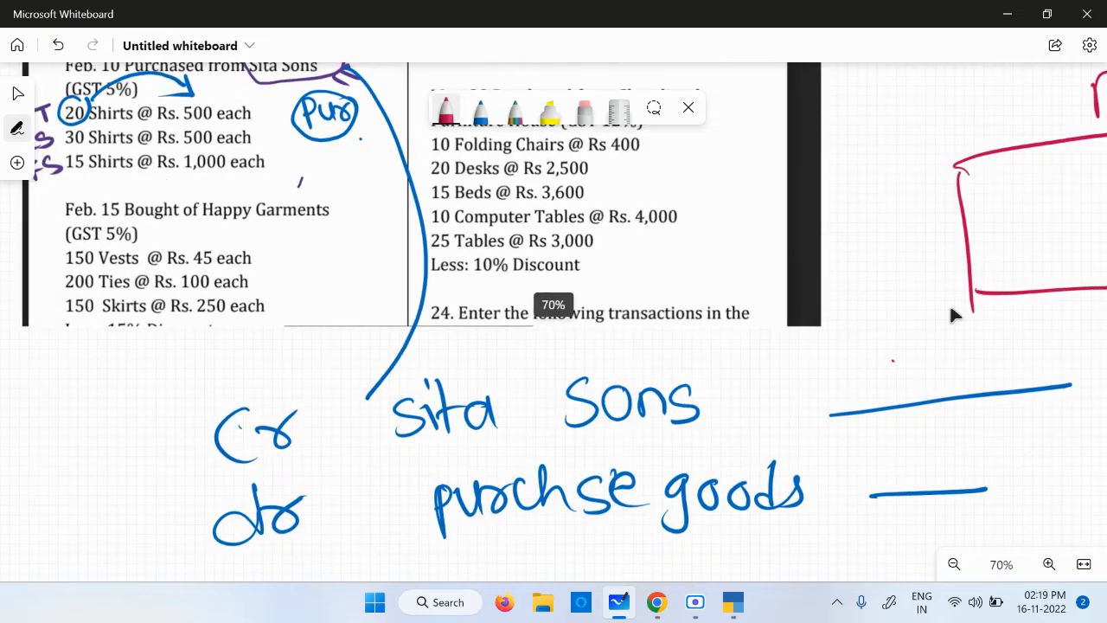
pyautogui.scroll(-5, 956, 315)
pyautogui.moveTo(991, 523); pyautogui.dragTo(795, 253)
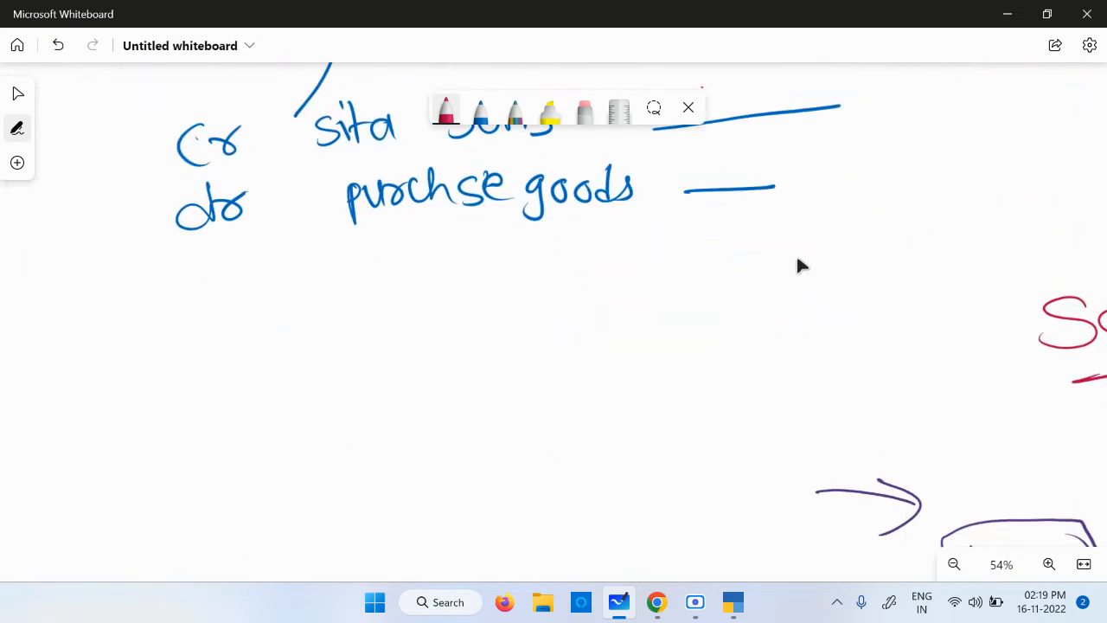
pyautogui.moveTo(381, 271)
pyautogui.mouseDown()
pyautogui.moveTo(446, 265)
pyautogui.moveTo(409, 305)
pyautogui.mouseUp()
pyautogui.moveTo(445, 275)
pyautogui.mouseDown()
pyautogui.moveTo(426, 298)
pyautogui.moveTo(491, 293)
pyautogui.mouseUp()
pyautogui.moveTo(498, 282)
pyautogui.mouseDown()
pyautogui.moveTo(507, 270)
pyautogui.moveTo(512, 290)
pyautogui.moveTo(527, 270)
pyautogui.mouseUp()
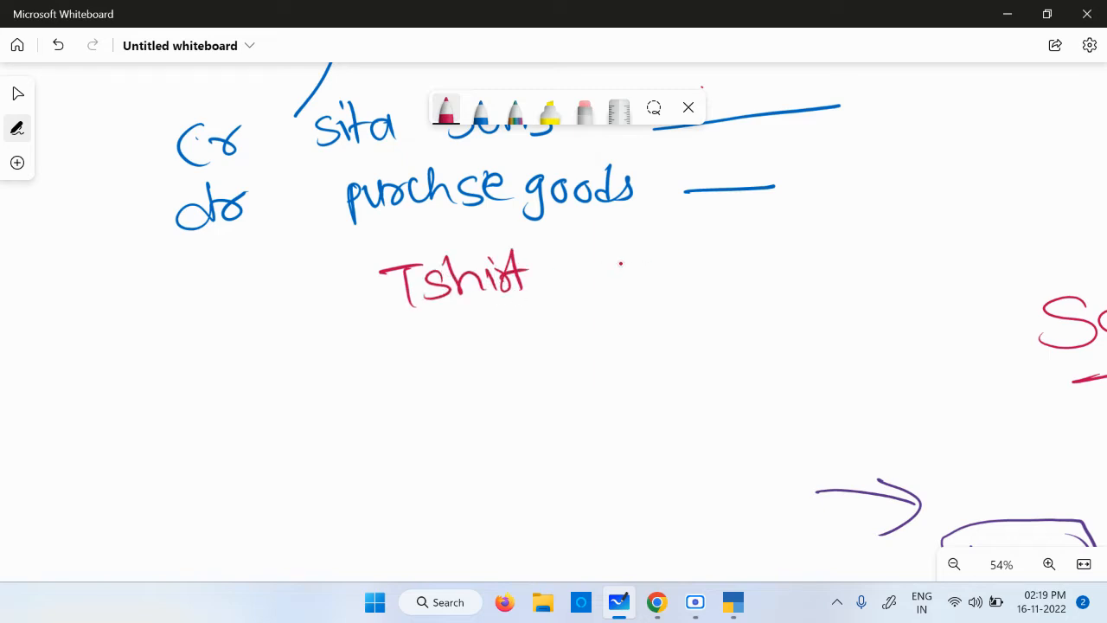
pyautogui.moveTo(651, 249)
pyautogui.mouseDown()
pyautogui.moveTo(655, 285)
pyautogui.moveTo(676, 253)
pyautogui.moveTo(709, 252)
pyautogui.mouseUp()
pyautogui.moveTo(740, 258); pyautogui.dragTo(777, 253)
pyautogui.click(777, 255)
pyautogui.click(719, 271)
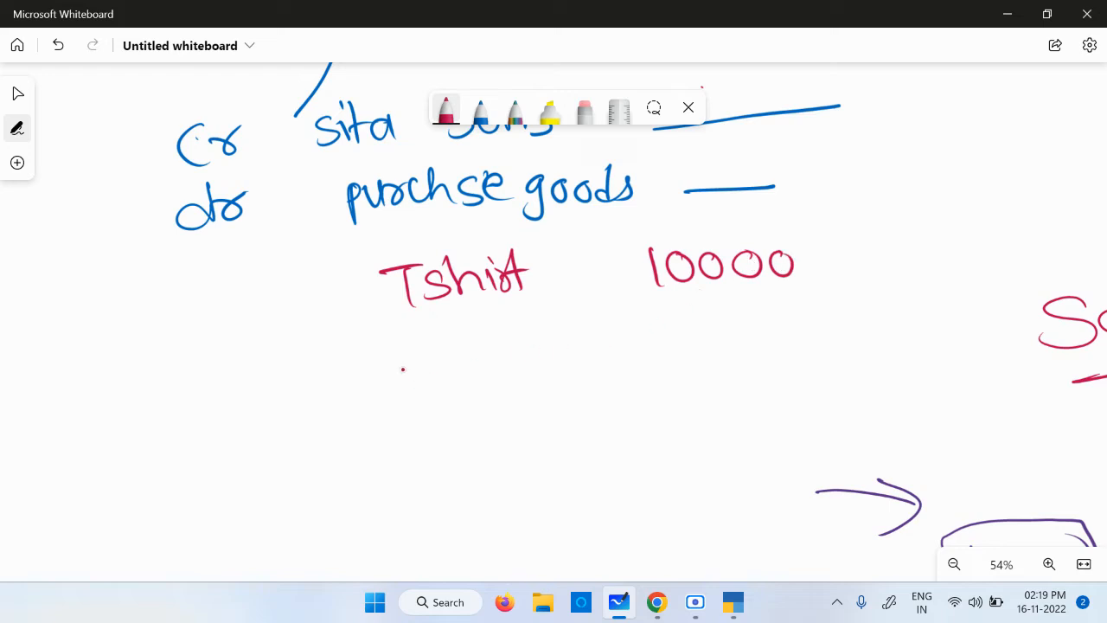
# Write "CS" and "FS" in red on separate lines below Tshirt.
pyautogui.moveTo(417, 346); pyautogui.dragTo(428, 383)
pyautogui.moveTo(479, 350); pyautogui.dragTo(436, 377)
pyautogui.moveTo(420, 423)
pyautogui.mouseDown()
pyautogui.moveTo(426, 464)
pyautogui.moveTo(438, 414)
pyautogui.mouseUp()
pyautogui.moveTo(422, 436)
pyautogui.mouseDown()
pyautogui.moveTo(453, 434)
pyautogui.moveTo(462, 446)
pyautogui.mouseUp()
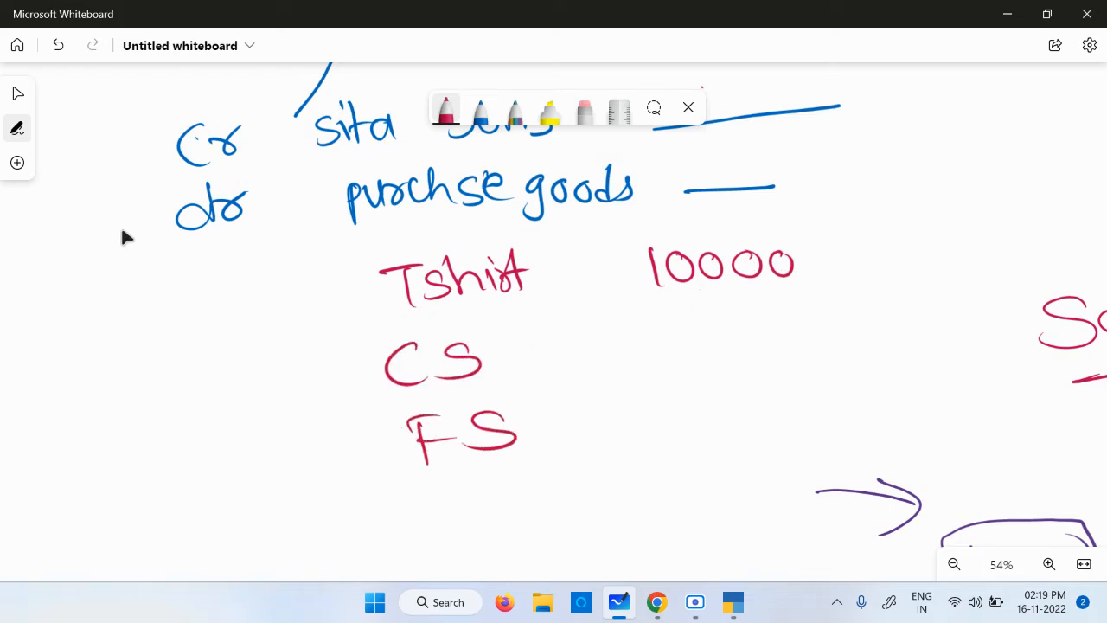
# Circle 30 and 500 in the second shirt line in red, and write 15000 as the CS amount.
pyautogui.moveTo(118, 201); pyautogui.dragTo(167, 388)
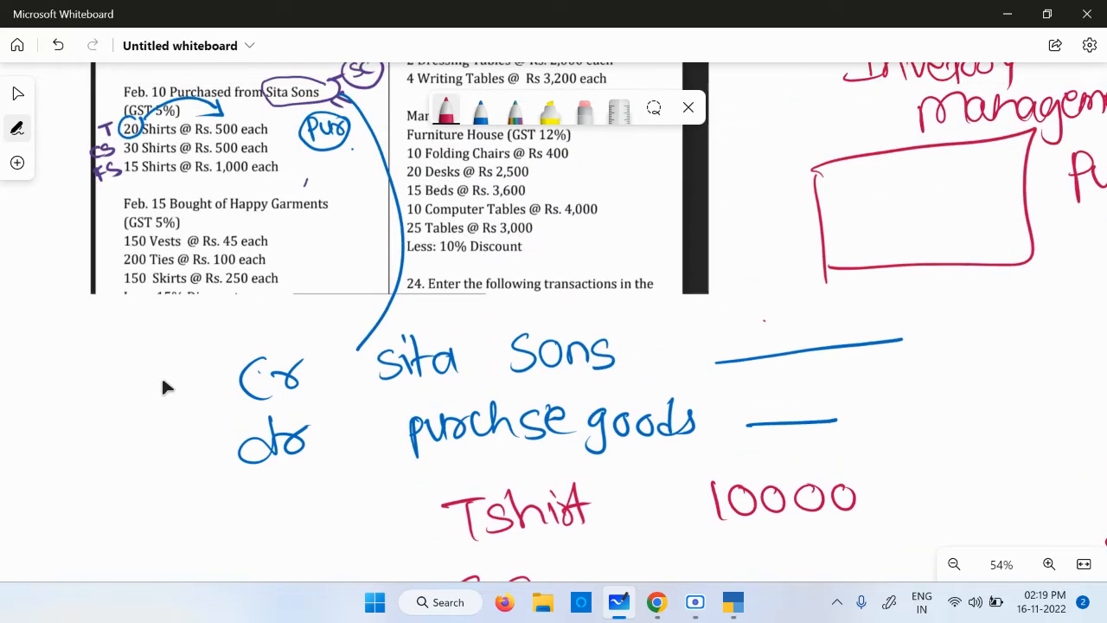
pyautogui.moveTo(136, 147)
pyautogui.mouseDown()
pyautogui.moveTo(129, 137)
pyautogui.moveTo(121, 157)
pyautogui.moveTo(143, 141)
pyautogui.mouseUp()
pyautogui.moveTo(231, 138)
pyautogui.mouseDown()
pyautogui.moveTo(212, 150)
pyautogui.moveTo(246, 138)
pyautogui.mouseUp()
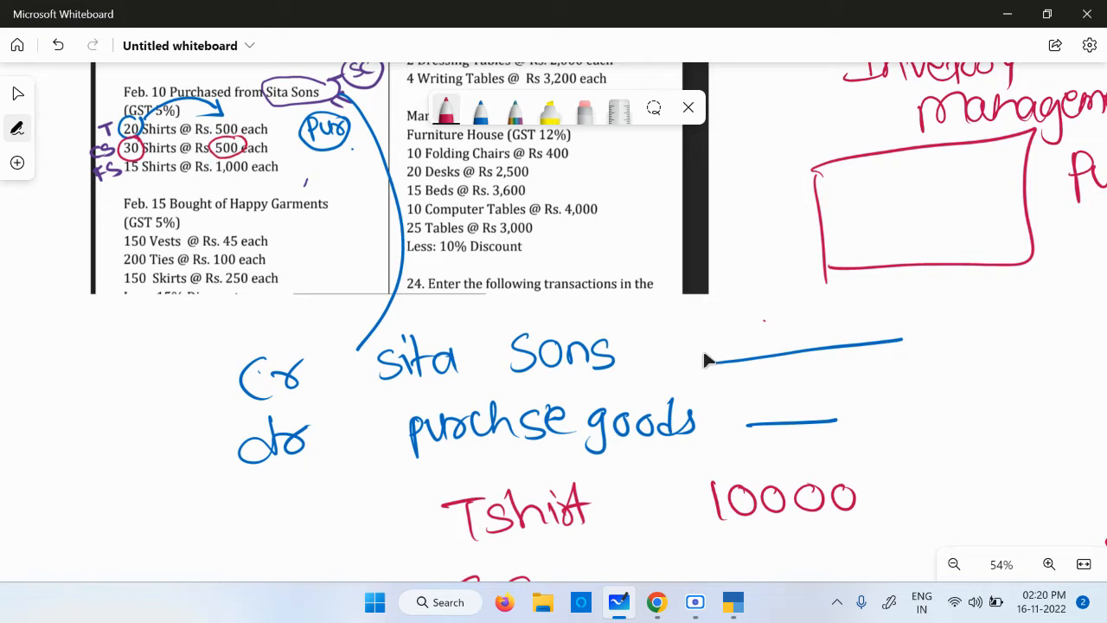
pyautogui.moveTo(966, 499); pyautogui.dragTo(940, 390)
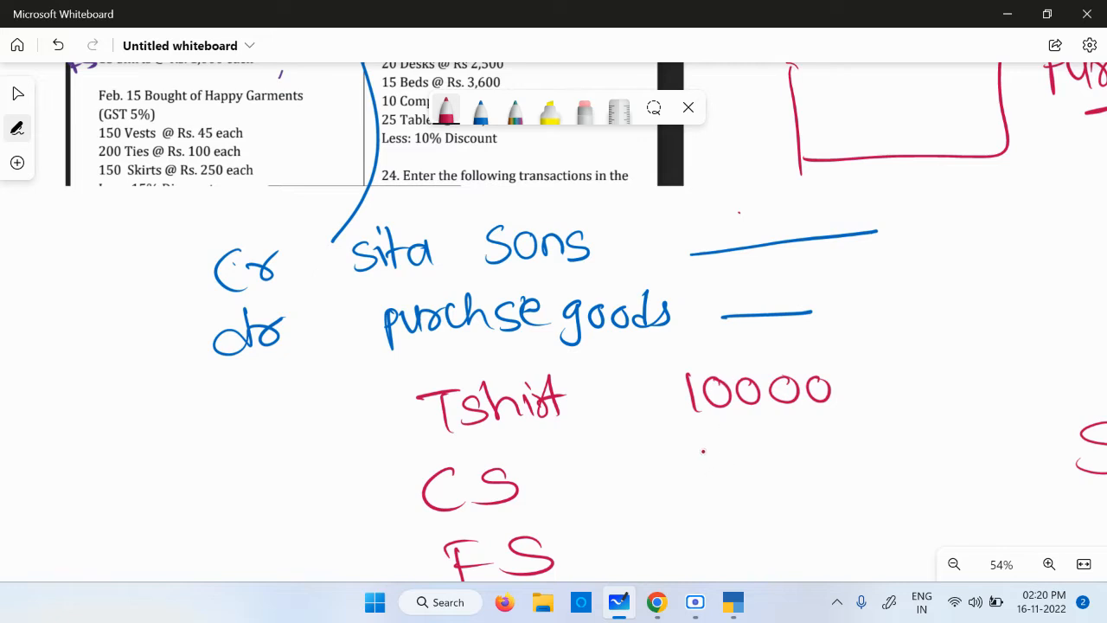
pyautogui.moveTo(702, 449); pyautogui.dragTo(704, 484)
pyautogui.moveTo(749, 449)
pyautogui.mouseDown()
pyautogui.moveTo(728, 451)
pyautogui.moveTo(727, 479)
pyautogui.mouseUp()
pyautogui.moveTo(783, 450)
pyautogui.mouseDown()
pyautogui.moveTo(781, 465)
pyautogui.moveTo(784, 448)
pyautogui.mouseUp()
pyautogui.moveTo(820, 444)
pyautogui.mouseDown()
pyautogui.moveTo(806, 467)
pyautogui.moveTo(819, 444)
pyautogui.moveTo(851, 459)
pyautogui.moveTo(875, 434)
pyautogui.mouseUp()
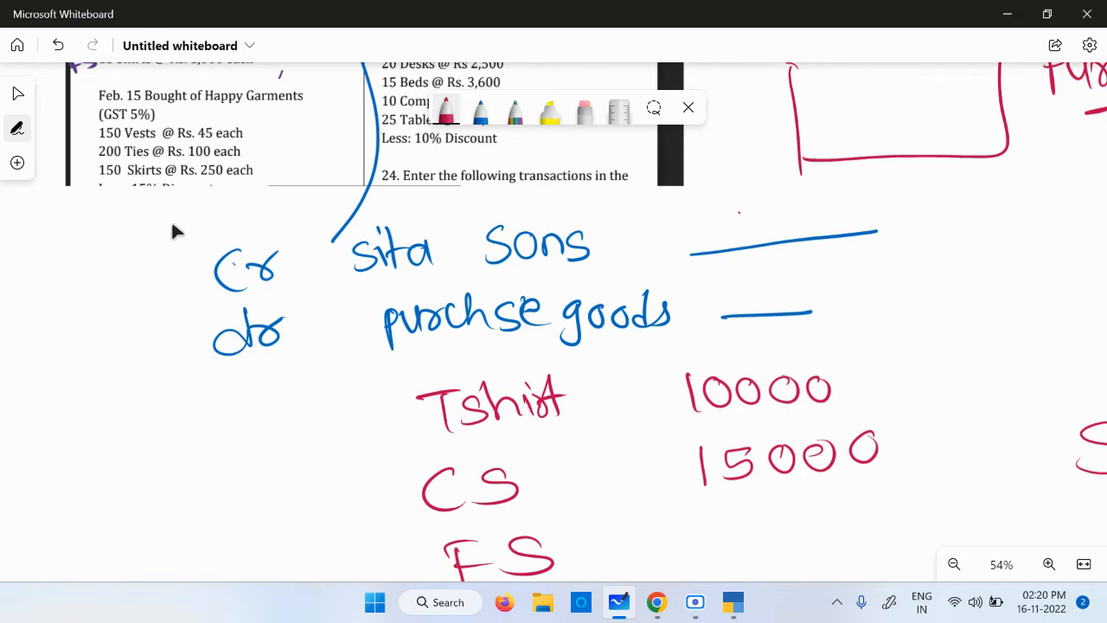
# Check the third shirt line's quantity and rate, and write 15000 in red as the FS amount.
pyautogui.scroll(3, 173, 230)
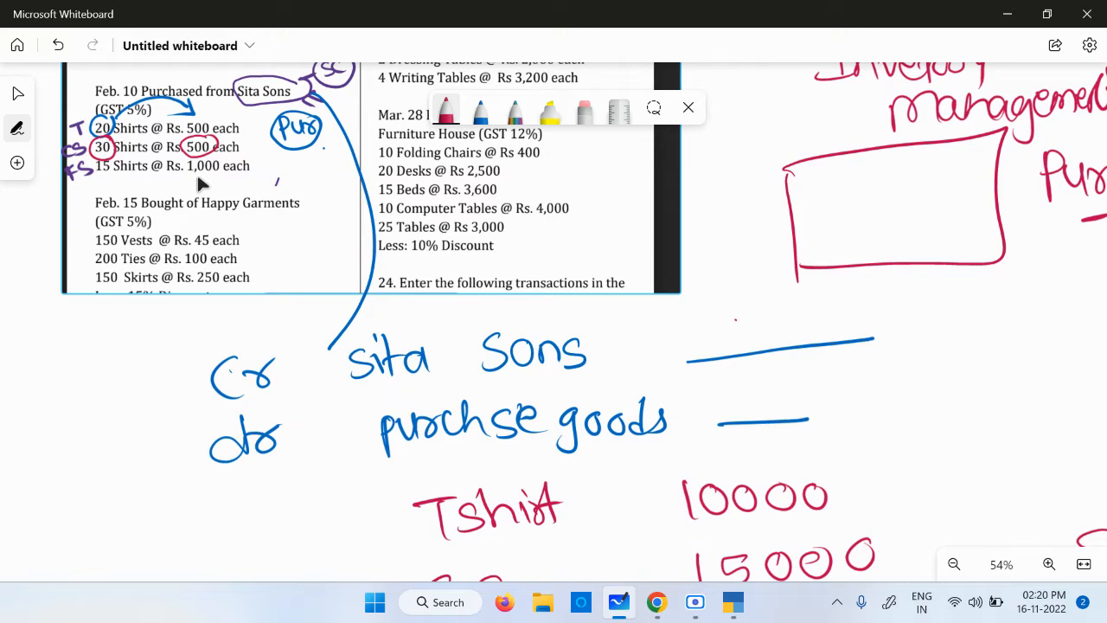
pyautogui.moveTo(303, 504); pyautogui.dragTo(183, 234)
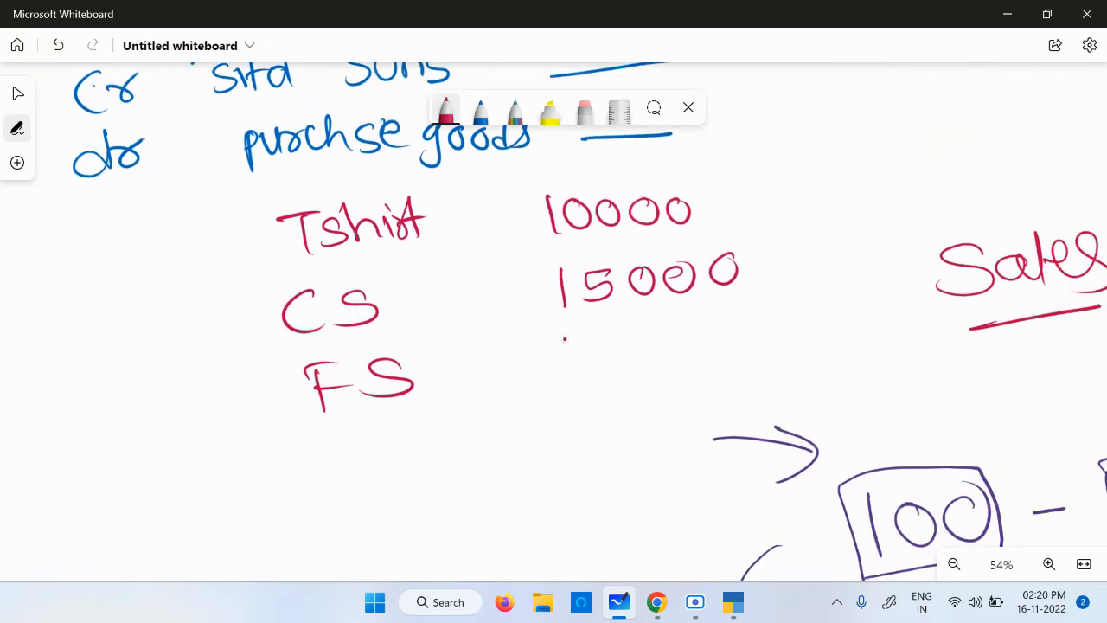
pyautogui.moveTo(562, 337); pyautogui.dragTo(567, 379)
pyautogui.moveTo(613, 339); pyautogui.dragTo(590, 370)
pyautogui.moveTo(657, 339); pyautogui.dragTo(739, 329)
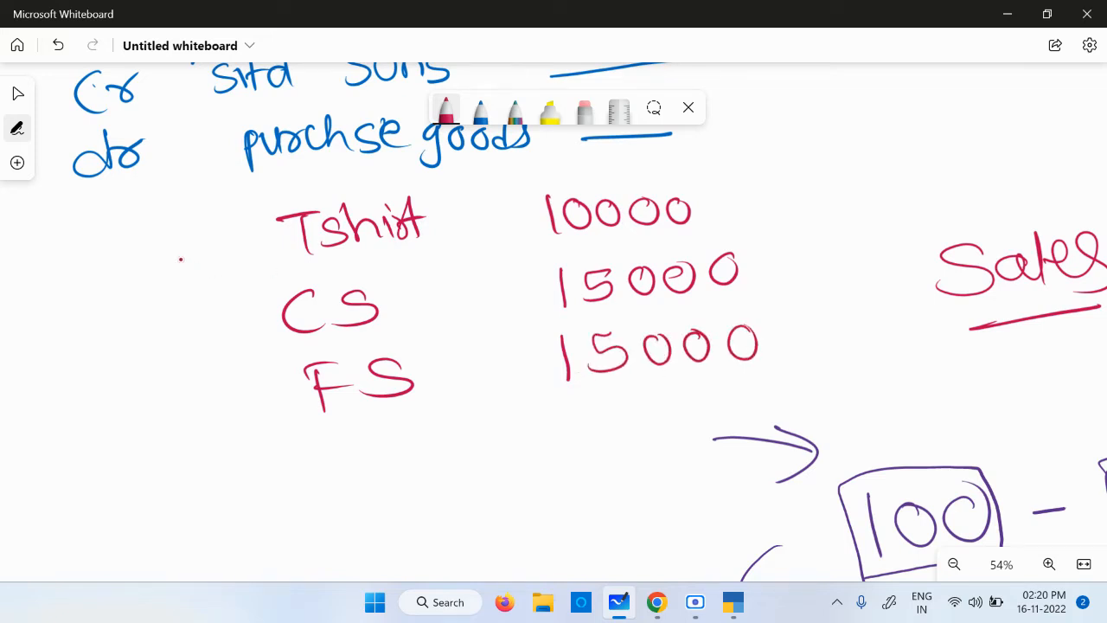
# Write the quantities 20, 30 and 15 in red in front of Tshirt, CS and FS.
pyautogui.moveTo(132, 235)
pyautogui.mouseDown()
pyautogui.moveTo(132, 258)
pyautogui.moveTo(177, 262)
pyautogui.mouseUp()
pyautogui.moveTo(186, 223)
pyautogui.mouseDown()
pyautogui.moveTo(173, 246)
pyautogui.moveTo(187, 223)
pyautogui.mouseUp()
pyautogui.moveTo(152, 313)
pyautogui.mouseDown()
pyautogui.moveTo(177, 333)
pyautogui.moveTo(143, 347)
pyautogui.mouseUp()
pyautogui.moveTo(198, 333)
pyautogui.mouseDown()
pyautogui.moveTo(220, 321)
pyautogui.moveTo(201, 335)
pyautogui.mouseUp()
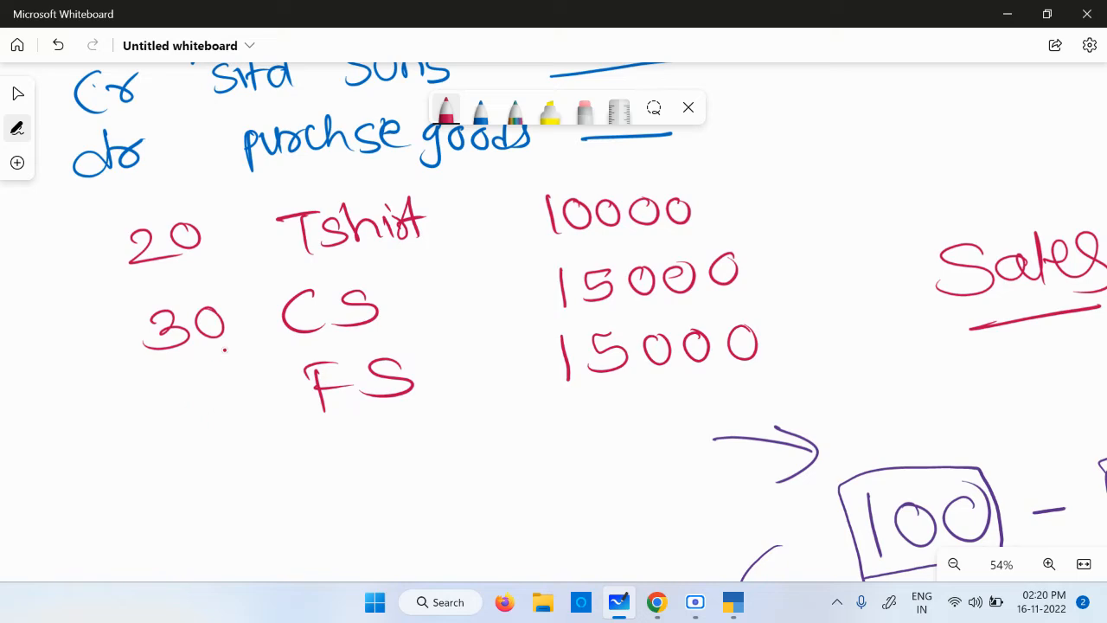
pyautogui.moveTo(71, 285); pyautogui.dragTo(134, 343)
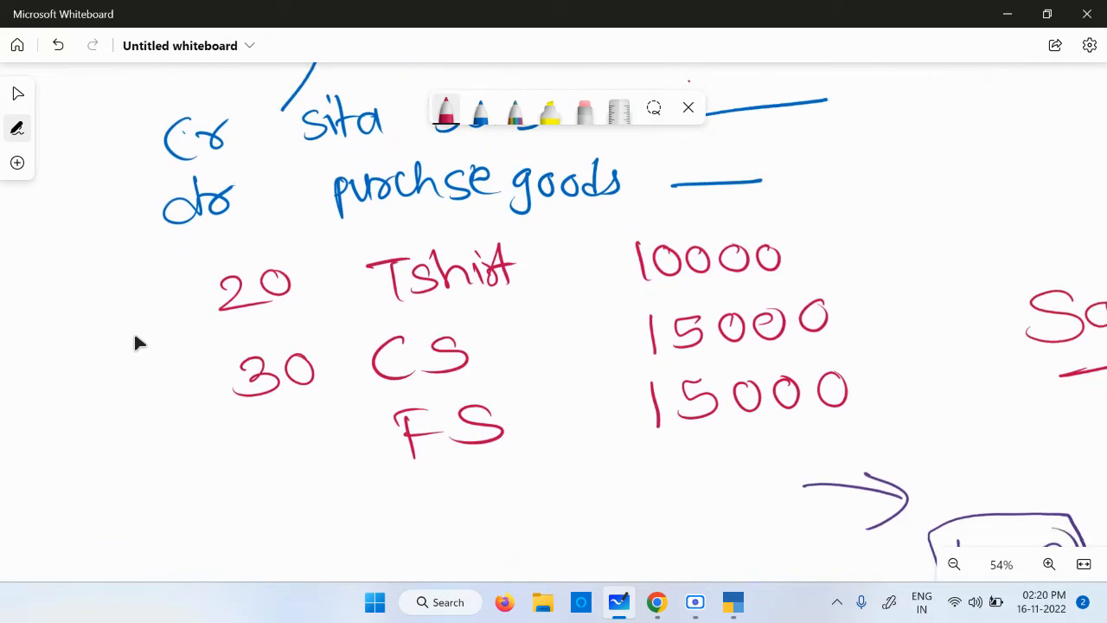
pyautogui.moveTo(261, 449); pyautogui.dragTo(273, 495)
pyautogui.moveTo(298, 446); pyautogui.dragTo(295, 480)
pyautogui.moveTo(299, 447); pyautogui.dragTo(330, 438)
# Draw a total line under the item amounts, brace them in red, and write their total below.
pyautogui.moveTo(514, 541); pyautogui.dragTo(474, 440)
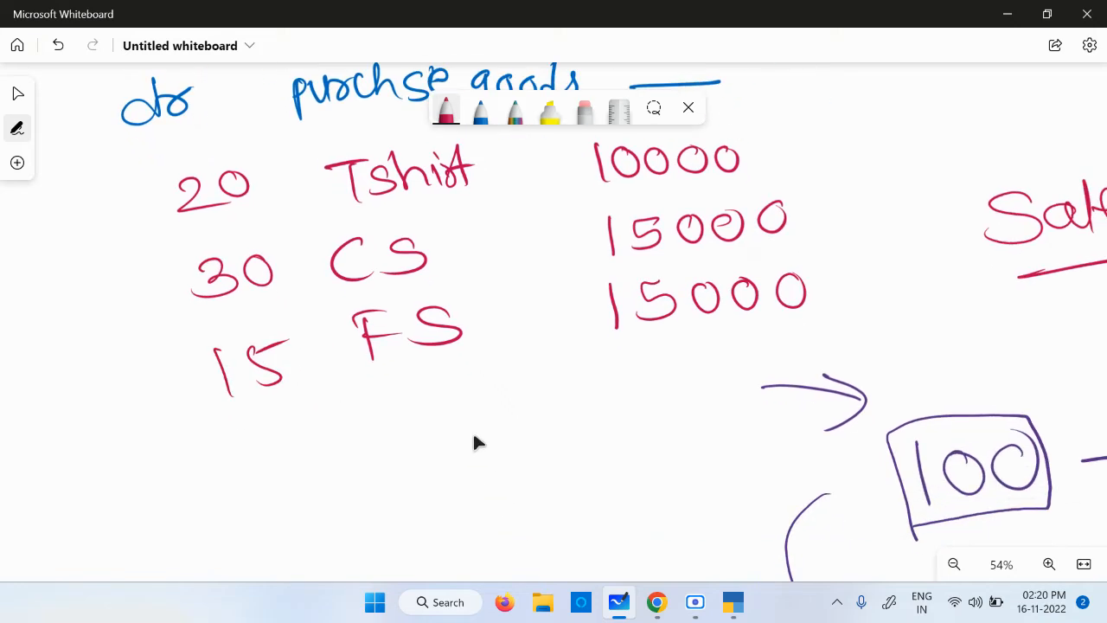
pyautogui.moveTo(612, 349)
pyautogui.mouseDown()
pyautogui.moveTo(582, 351)
pyautogui.moveTo(961, 337)
pyautogui.mouseUp()
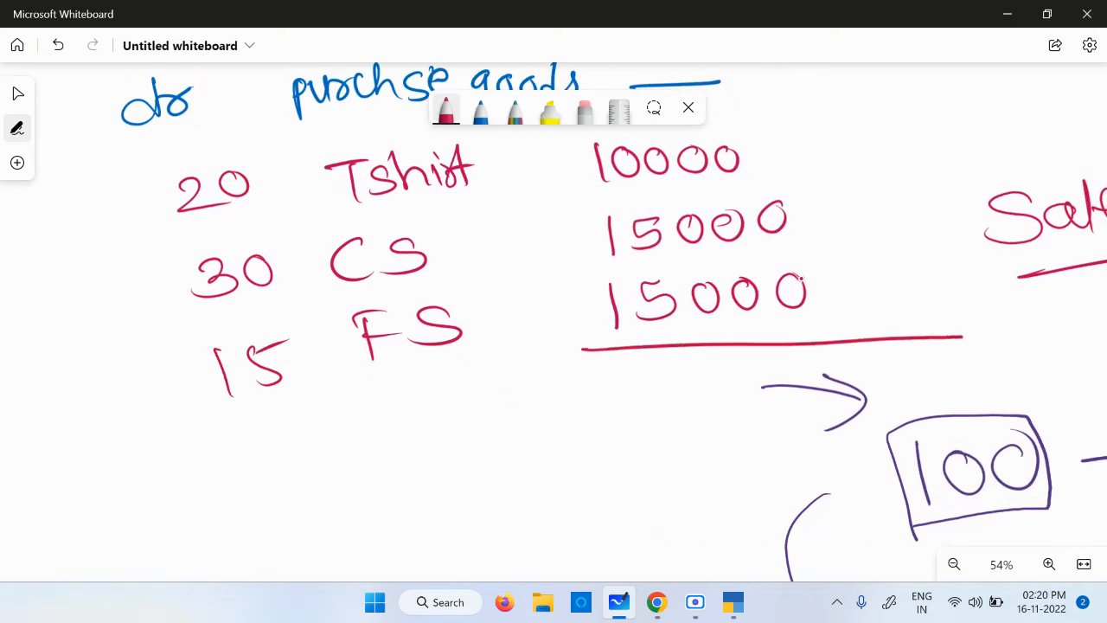
pyautogui.moveTo(571, 320)
pyautogui.mouseDown()
pyautogui.moveTo(541, 303)
pyautogui.moveTo(581, 252)
pyautogui.moveTo(539, 237)
pyautogui.moveTo(576, 182)
pyautogui.mouseUp()
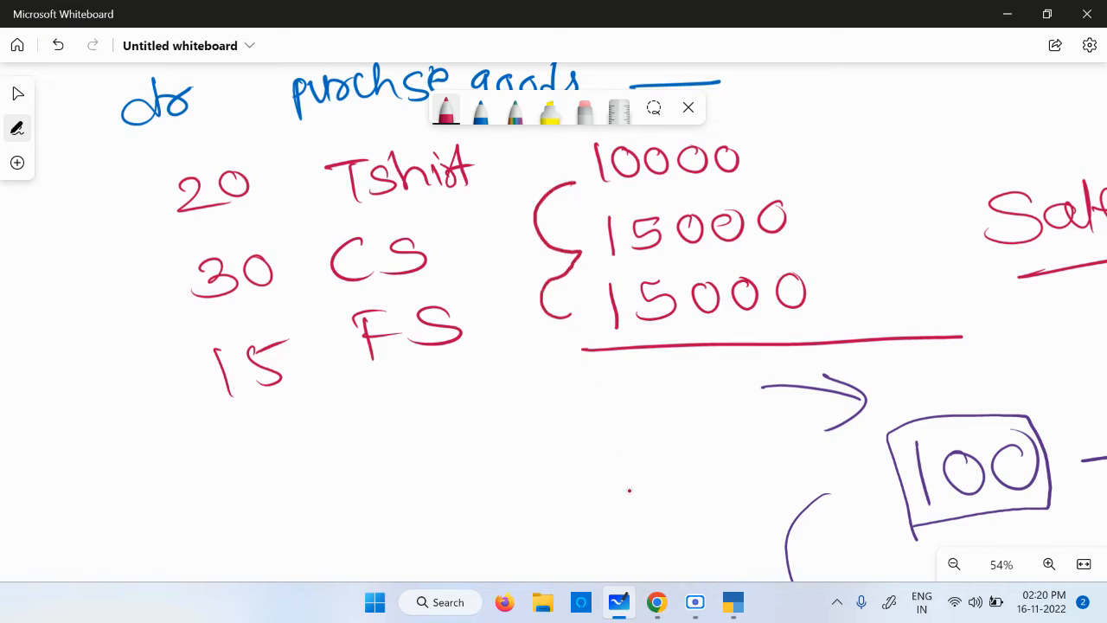
pyautogui.moveTo(644, 373)
pyautogui.mouseDown()
pyautogui.moveTo(671, 408)
pyautogui.moveTo(664, 432)
pyautogui.mouseUp()
pyautogui.moveTo(696, 402)
pyautogui.mouseDown()
pyautogui.moveTo(689, 427)
pyautogui.moveTo(726, 398)
pyautogui.moveTo(748, 406)
pyautogui.moveTo(764, 391)
pyautogui.mouseUp()
pyautogui.moveTo(794, 386)
pyautogui.mouseDown()
pyautogui.moveTo(804, 420)
pyautogui.moveTo(797, 381)
pyautogui.mouseUp()
# Write 40000 in red on the amount line beside Sita Sons.
pyautogui.scroll(5, 834, 268)
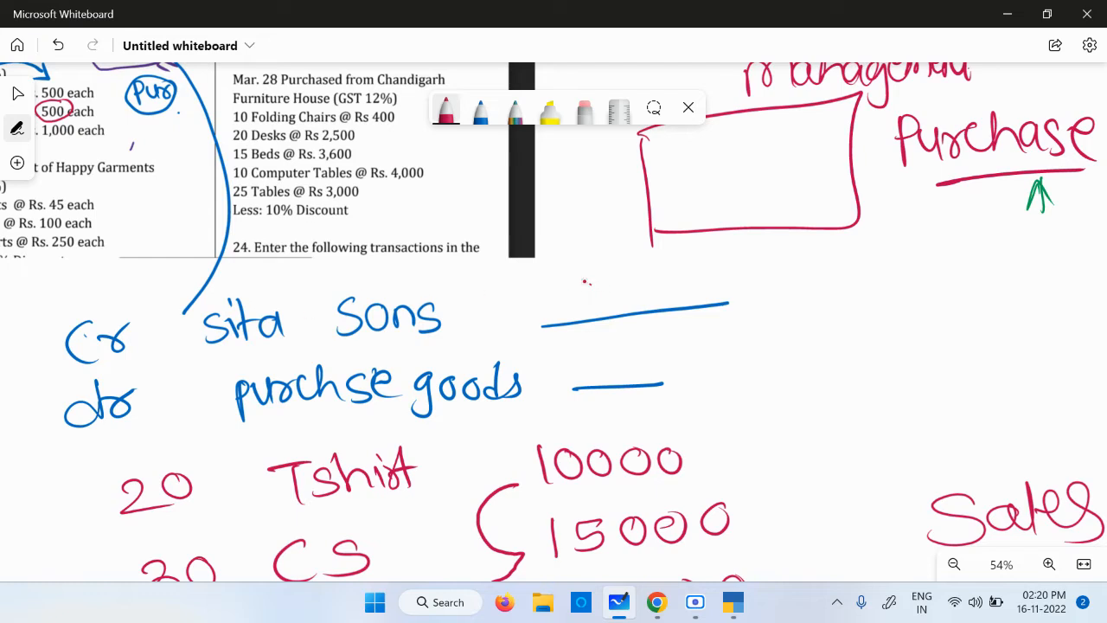
pyautogui.moveTo(585, 270)
pyautogui.mouseDown()
pyautogui.moveTo(603, 292)
pyautogui.moveTo(599, 307)
pyautogui.mouseUp()
pyautogui.moveTo(632, 274)
pyautogui.mouseDown()
pyautogui.moveTo(622, 287)
pyautogui.moveTo(632, 275)
pyautogui.mouseUp()
pyautogui.moveTo(666, 274)
pyautogui.mouseDown()
pyautogui.moveTo(696, 271)
pyautogui.moveTo(733, 294)
pyautogui.moveTo(742, 268)
pyautogui.mouseUp()
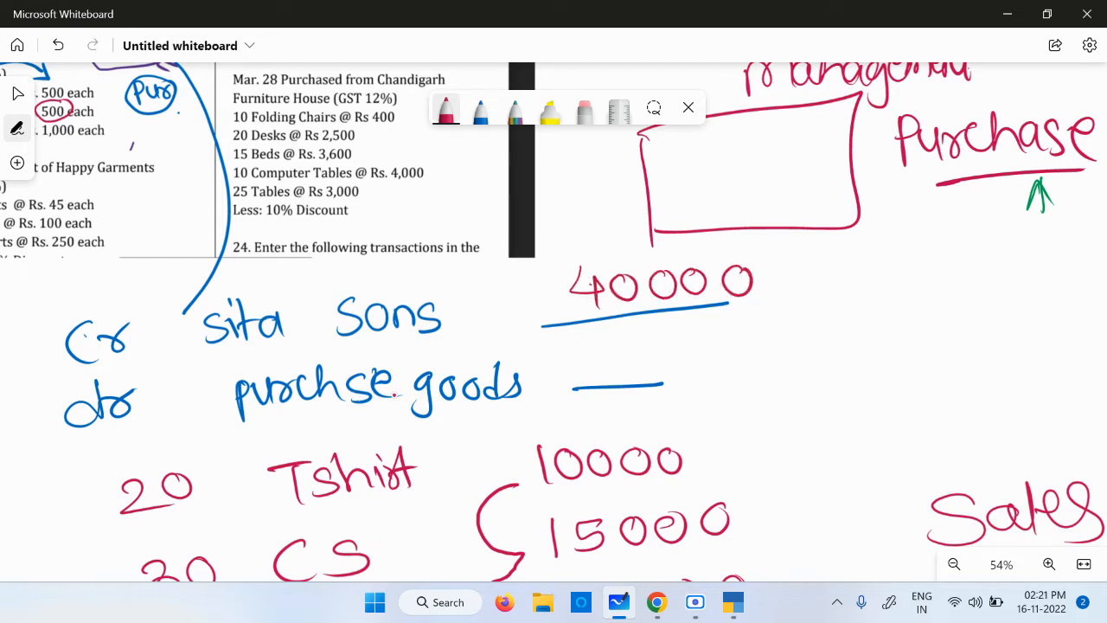
# Write 40000 in red on the amount line beside purchase goods.
pyautogui.moveTo(603, 338); pyautogui.dragTo(615, 377)
pyautogui.moveTo(643, 349)
pyautogui.mouseDown()
pyautogui.moveTo(679, 360)
pyautogui.moveTo(685, 348)
pyautogui.mouseUp()
pyautogui.moveTo(718, 342)
pyautogui.mouseDown()
pyautogui.moveTo(707, 357)
pyautogui.moveTo(719, 341)
pyautogui.moveTo(759, 355)
pyautogui.moveTo(775, 339)
pyautogui.mouseUp()
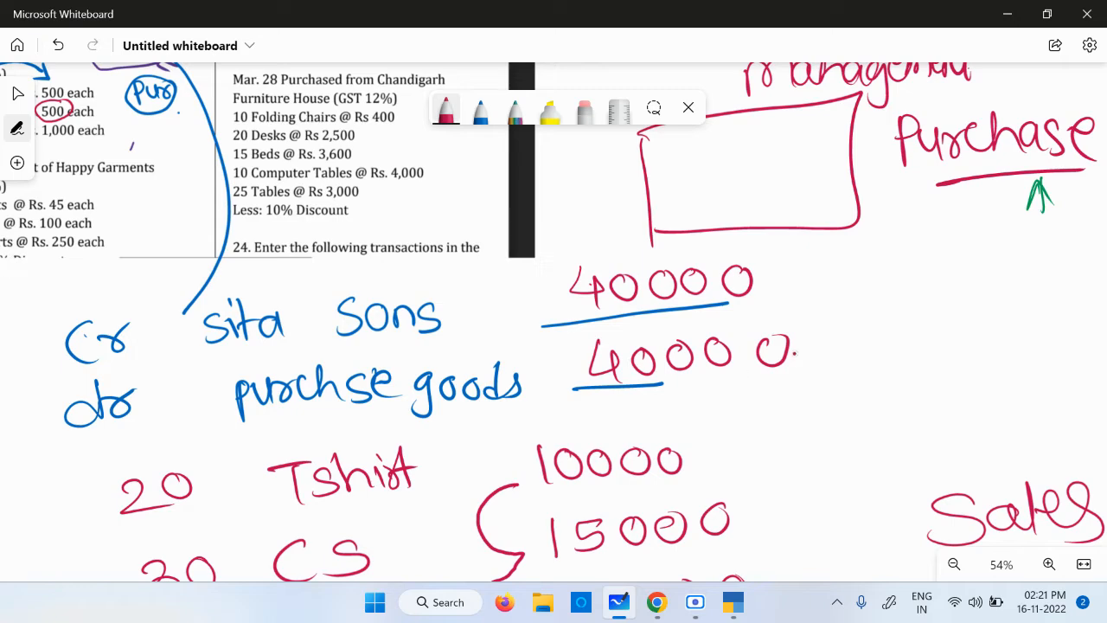
# Draw a red box around the Tshirt, CS and FS item lines and write Narration in red beside it.
pyautogui.moveTo(866, 459)
pyautogui.mouseDown()
pyautogui.moveTo(842, 249)
pyautogui.moveTo(849, 217)
pyautogui.mouseUp()
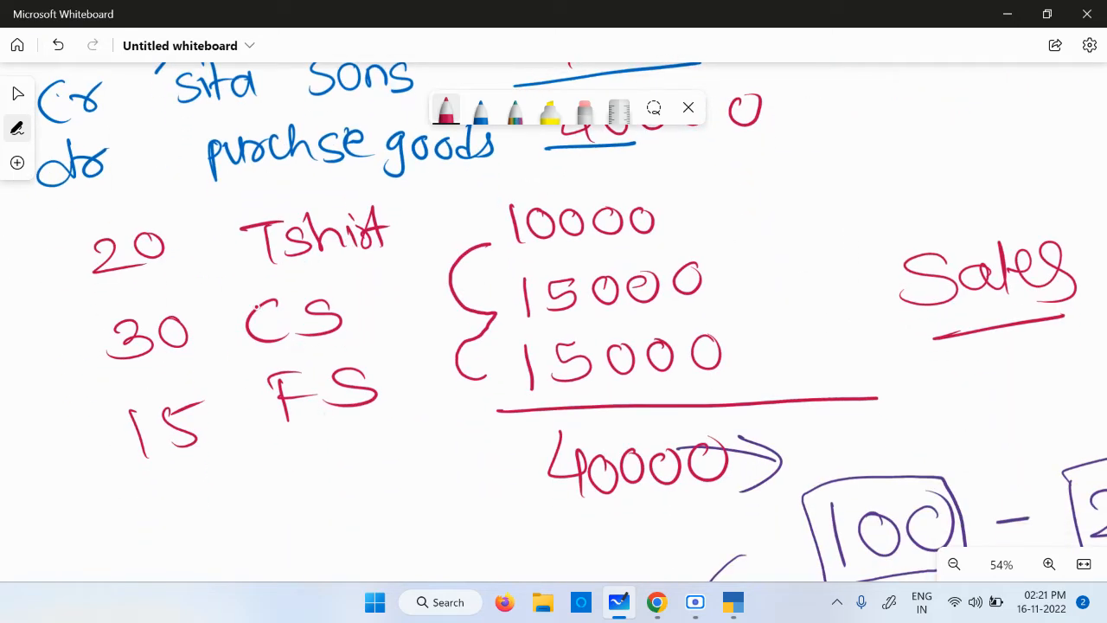
pyautogui.moveTo(56, 231)
pyautogui.mouseDown()
pyautogui.moveTo(247, 204)
pyautogui.moveTo(619, 188)
pyautogui.moveTo(844, 384)
pyautogui.moveTo(434, 419)
pyautogui.moveTo(99, 484)
pyautogui.moveTo(30, 251)
pyautogui.moveTo(87, 213)
pyautogui.mouseUp()
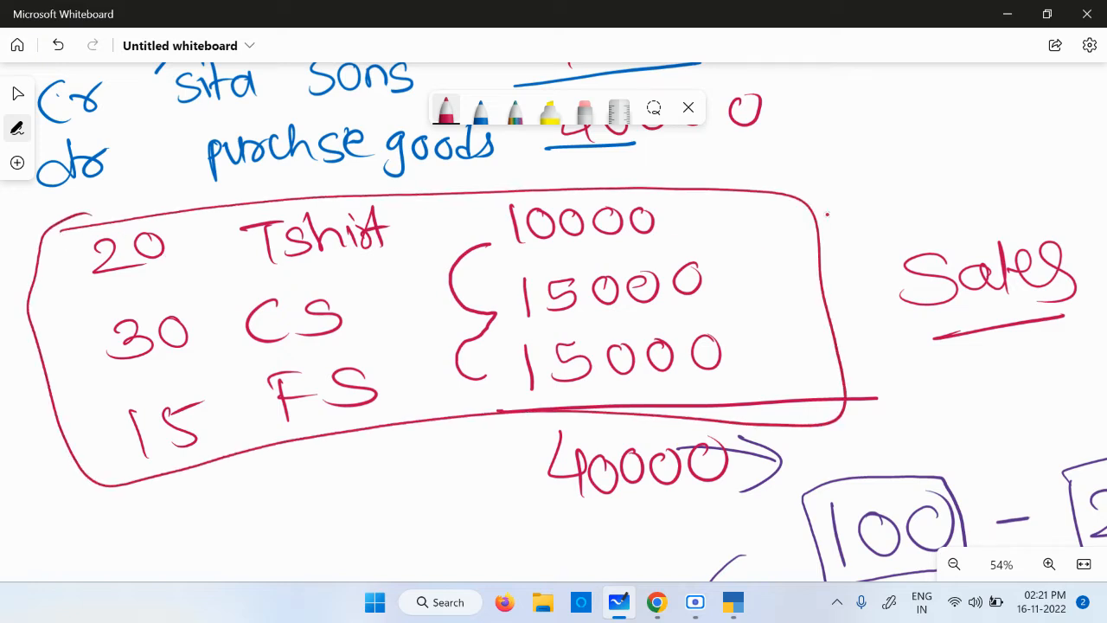
pyautogui.moveTo(849, 206)
pyautogui.mouseDown()
pyautogui.moveTo(843, 185)
pyautogui.moveTo(845, 233)
pyautogui.moveTo(903, 191)
pyautogui.moveTo(1070, 175)
pyautogui.mouseUp()
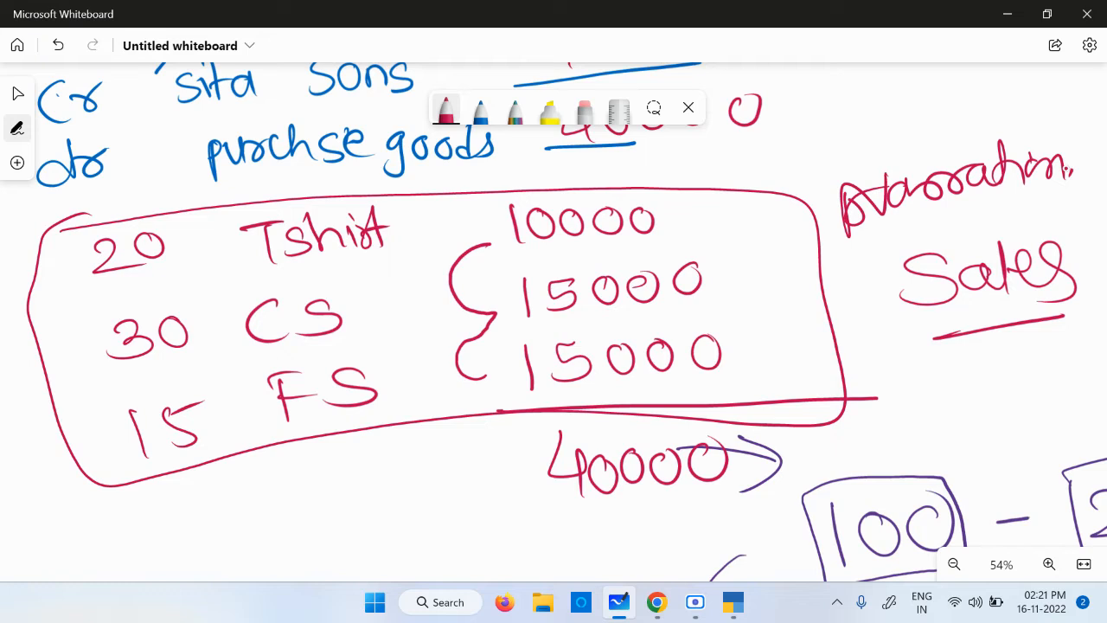
# Switch to TallyPrime and shut the GeekLearning company.
pyautogui.click(732, 603)
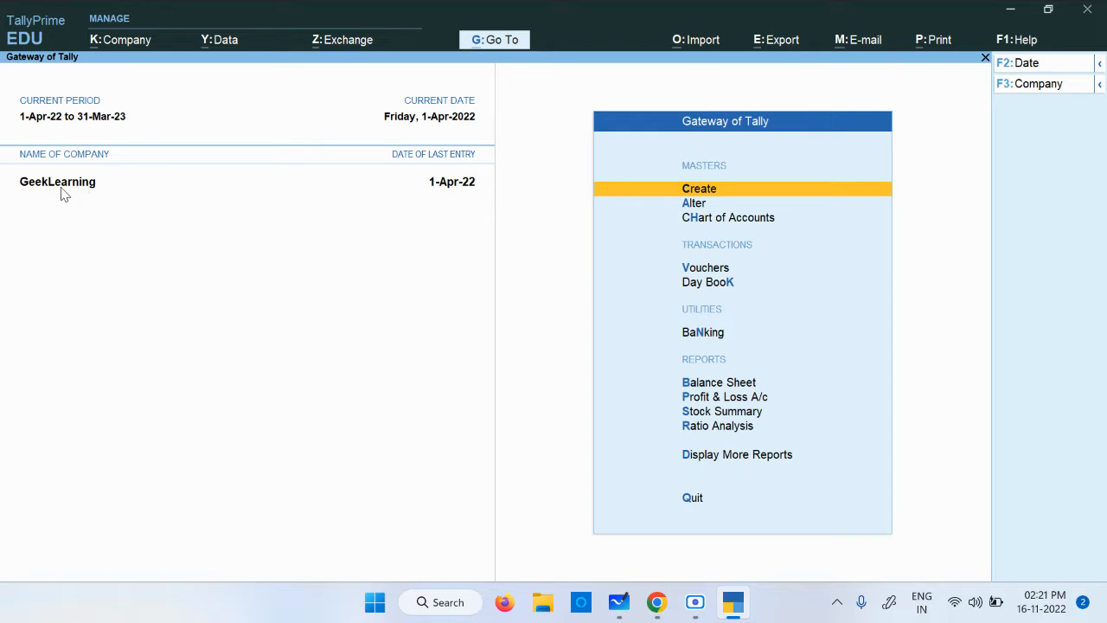
pyautogui.click(138, 43)
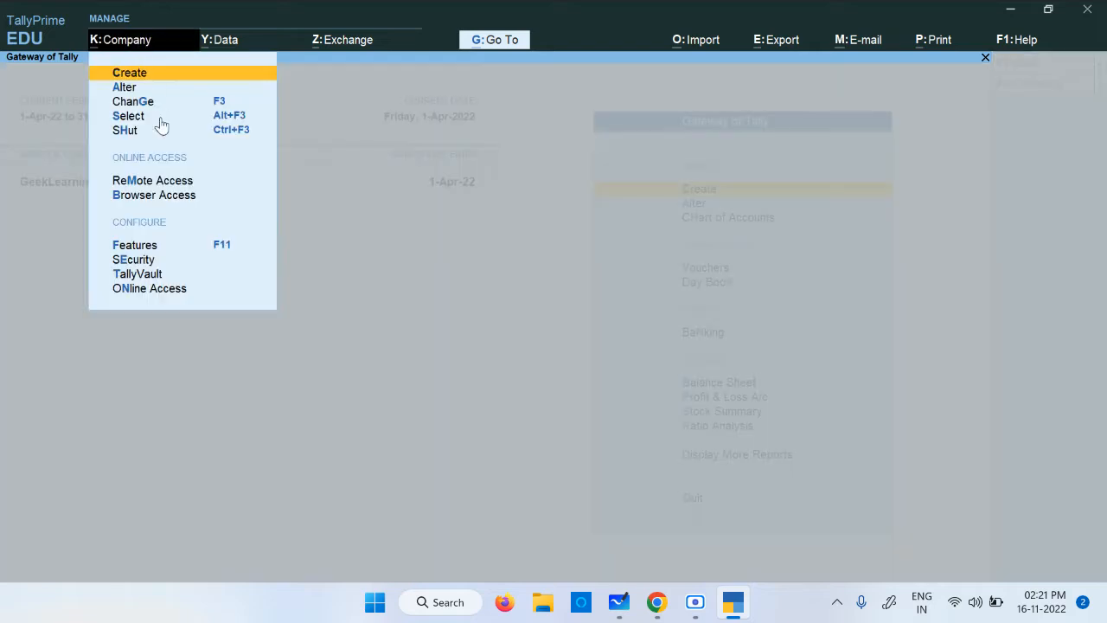
pyautogui.click(143, 130)
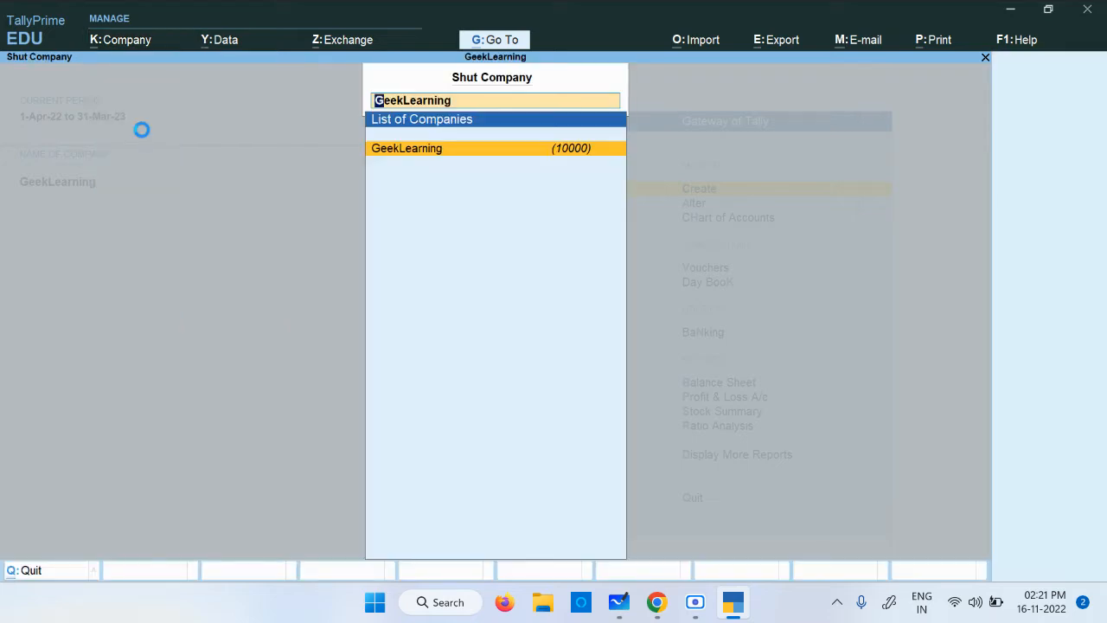
pyautogui.press('Return')
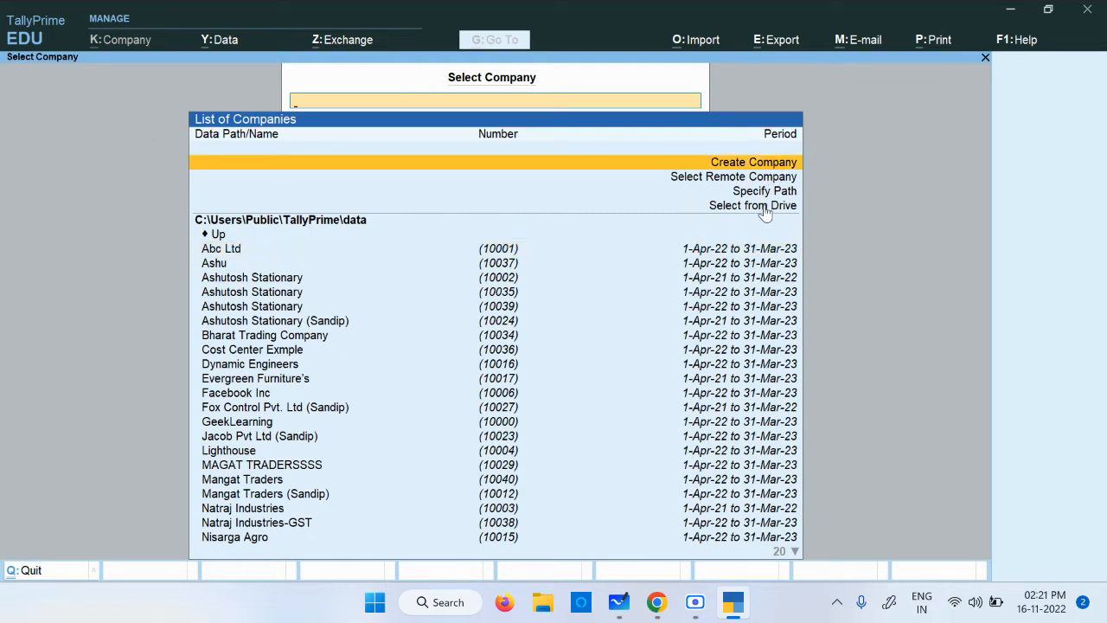
# Start creating a new company from the company selection list and name it Mangat Treaderrrsssss.
pyautogui.scroll(-15, 303, 424)
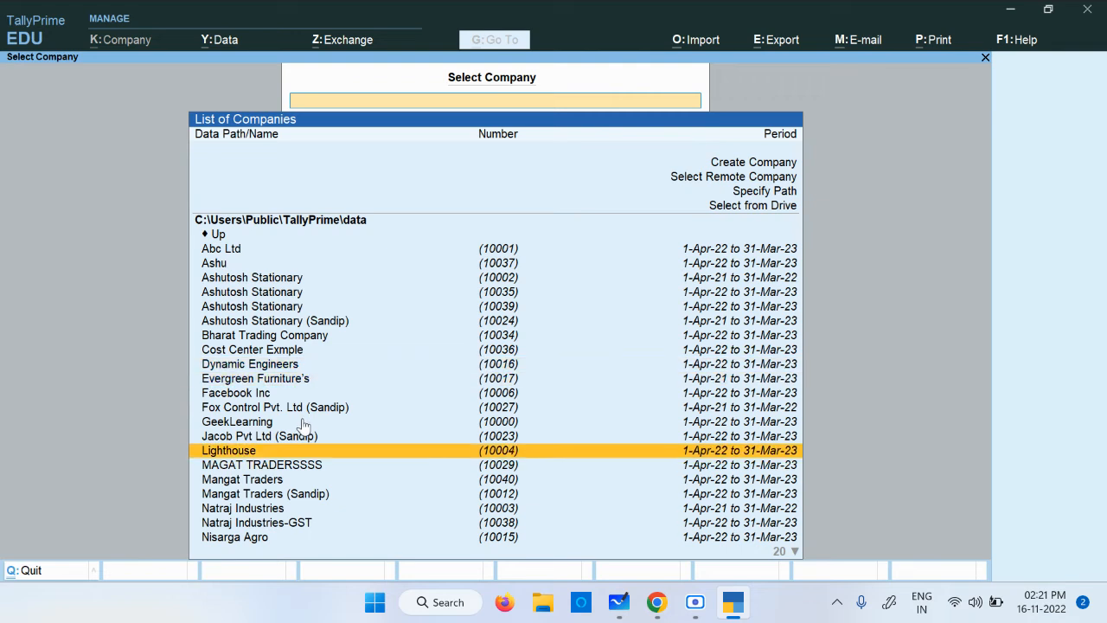
pyautogui.scroll(18, 305, 429)
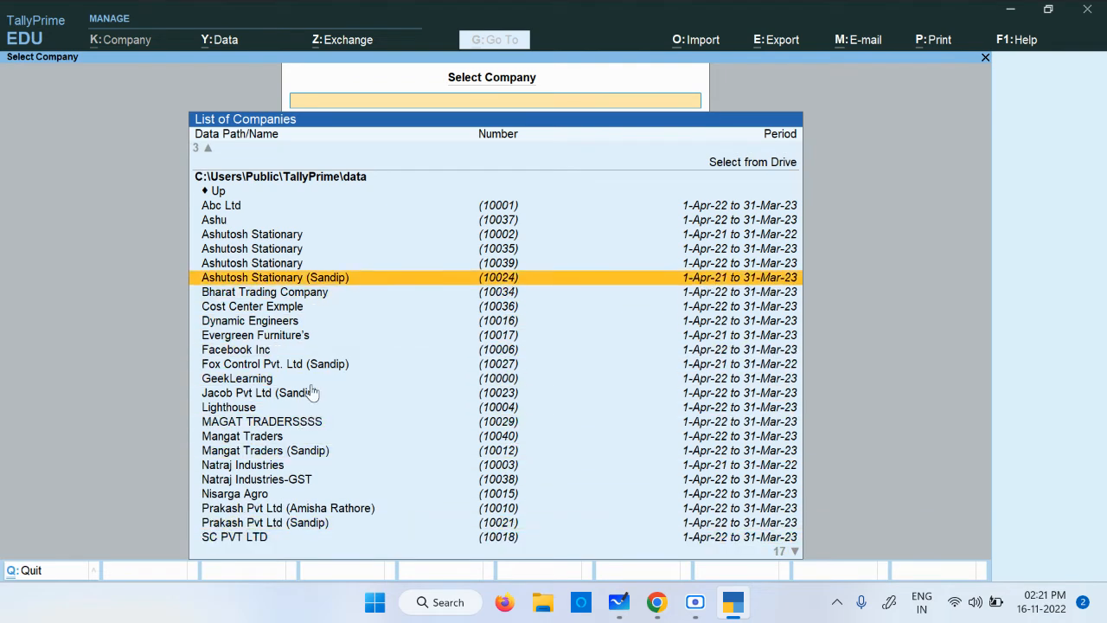
pyautogui.scroll(1, 758, 197)
pyautogui.scroll(9, 758, 197)
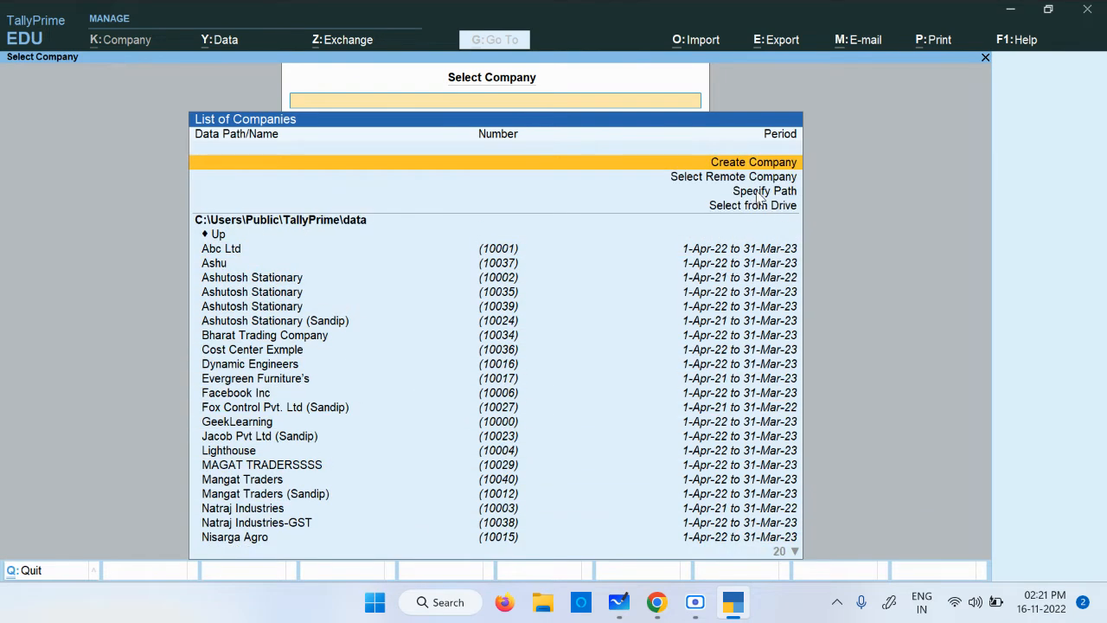
pyautogui.click(752, 163)
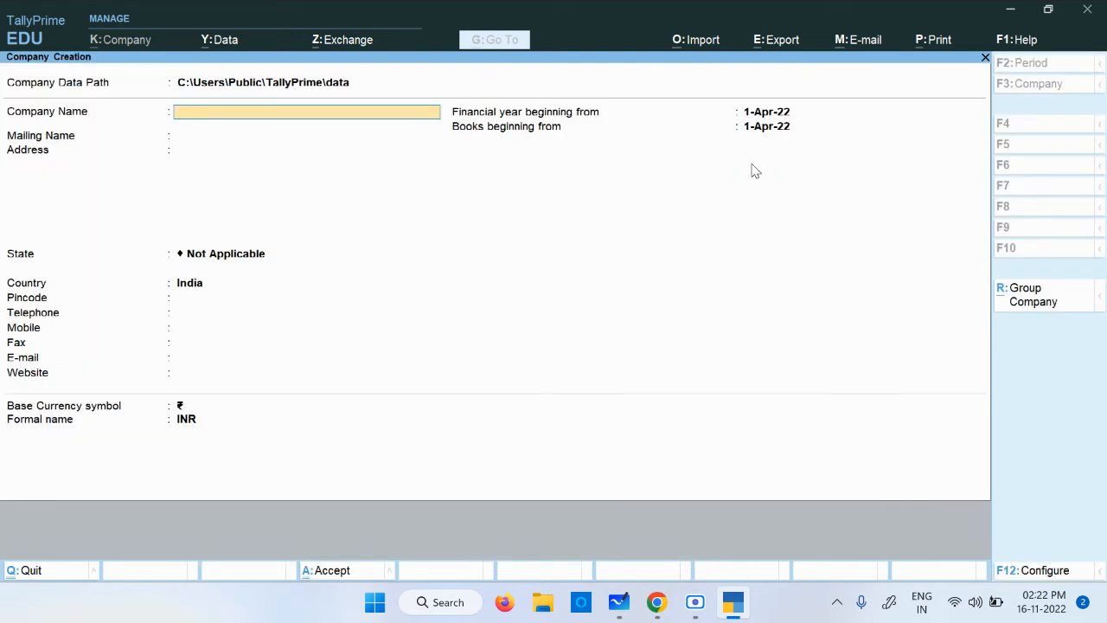
pyautogui.write('Mangat Treaderrrsssss')
pyautogui.press('Return')
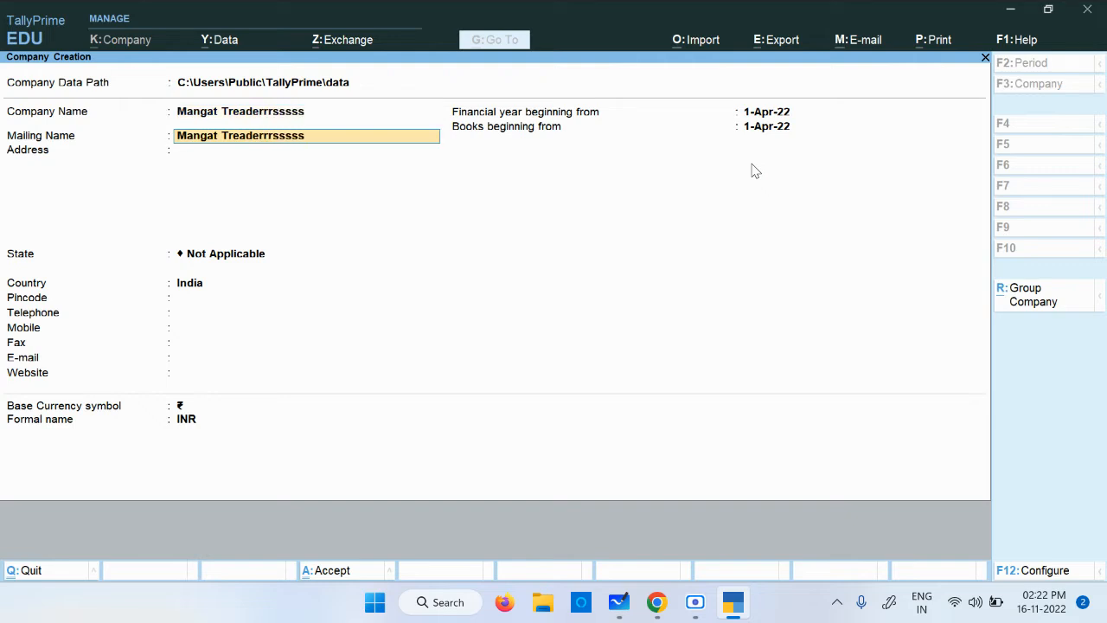
# Leave the mailing name and address as they are, set the state to Maharashtra, and save the new company.
pyautogui.press('Return')
pyautogui.press('Return')
pyautogui.press('Return')
pyautogui.press('BackSpace')
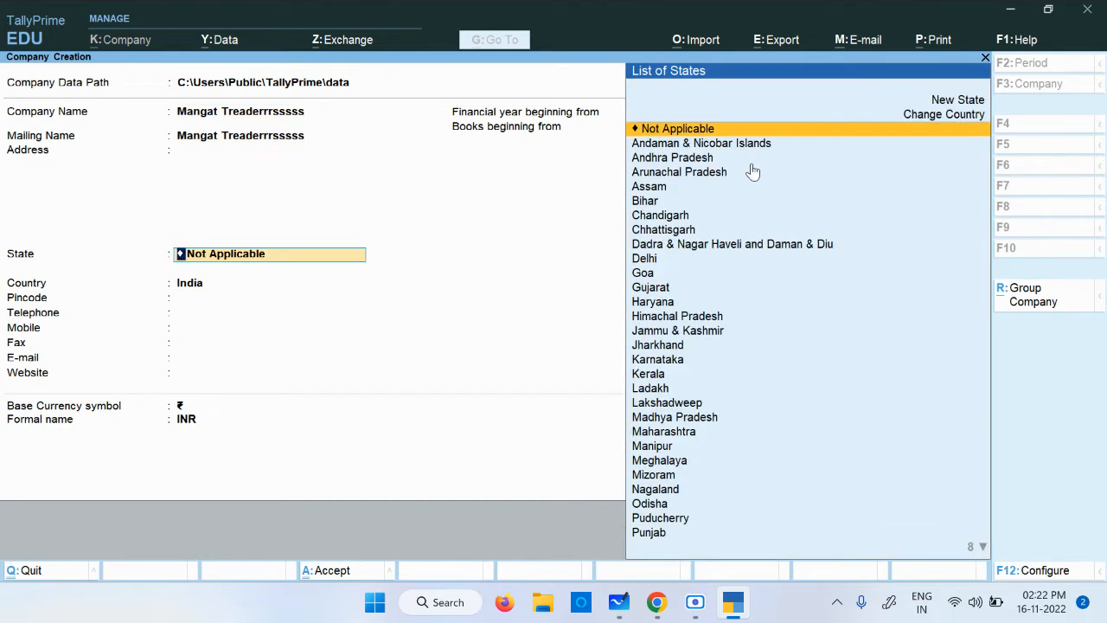
pyautogui.write('Mah')
pyautogui.press('Return')
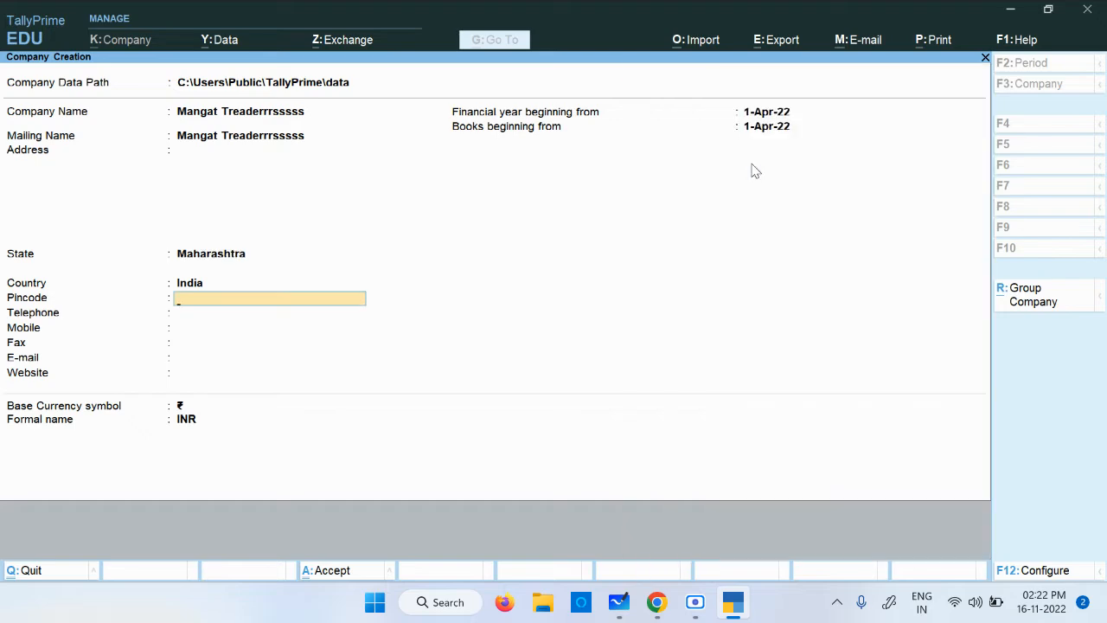
pyautogui.hotkey('ctrl', 'a')
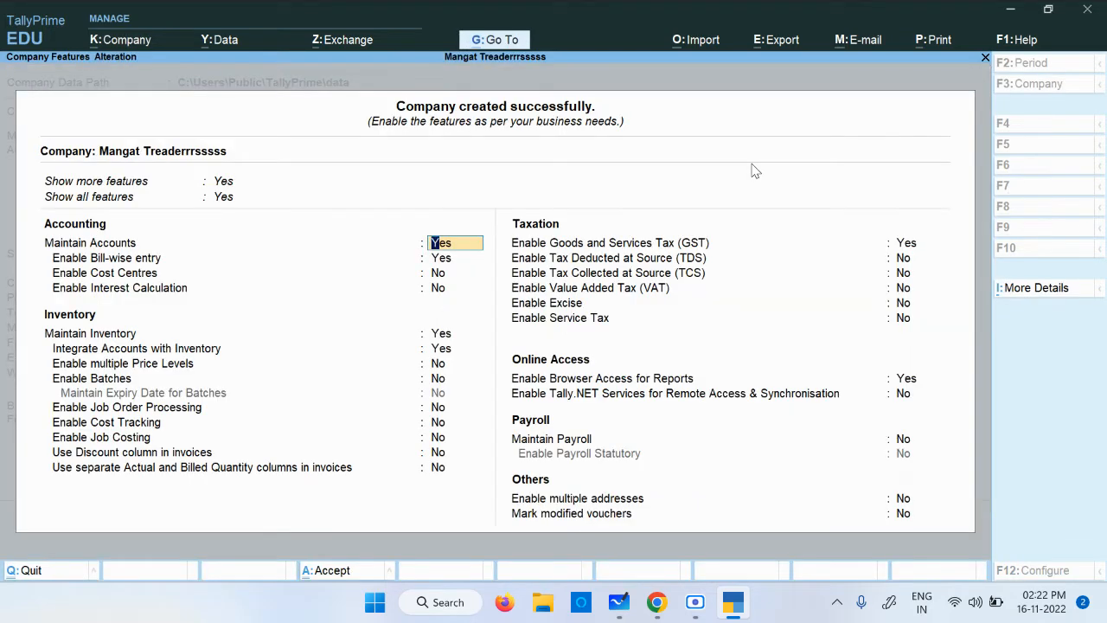
# Disable bill-wise entry in the new company's accounting features.
pyautogui.press('Return')
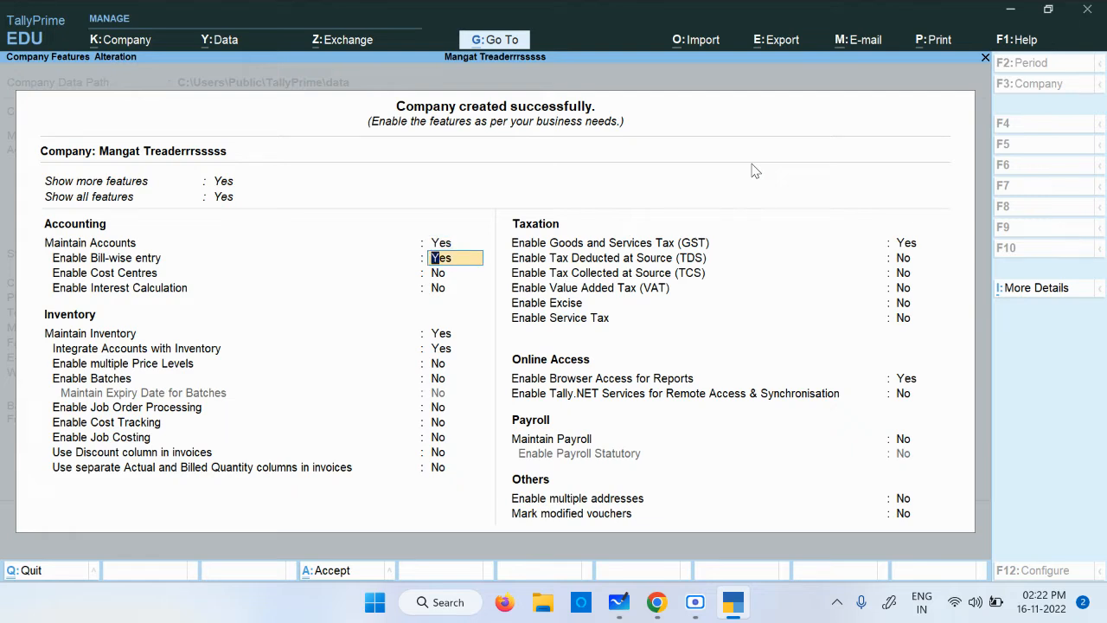
pyautogui.write('n')
pyautogui.press('Return')
pyautogui.press('Return')
pyautogui.press('Return')
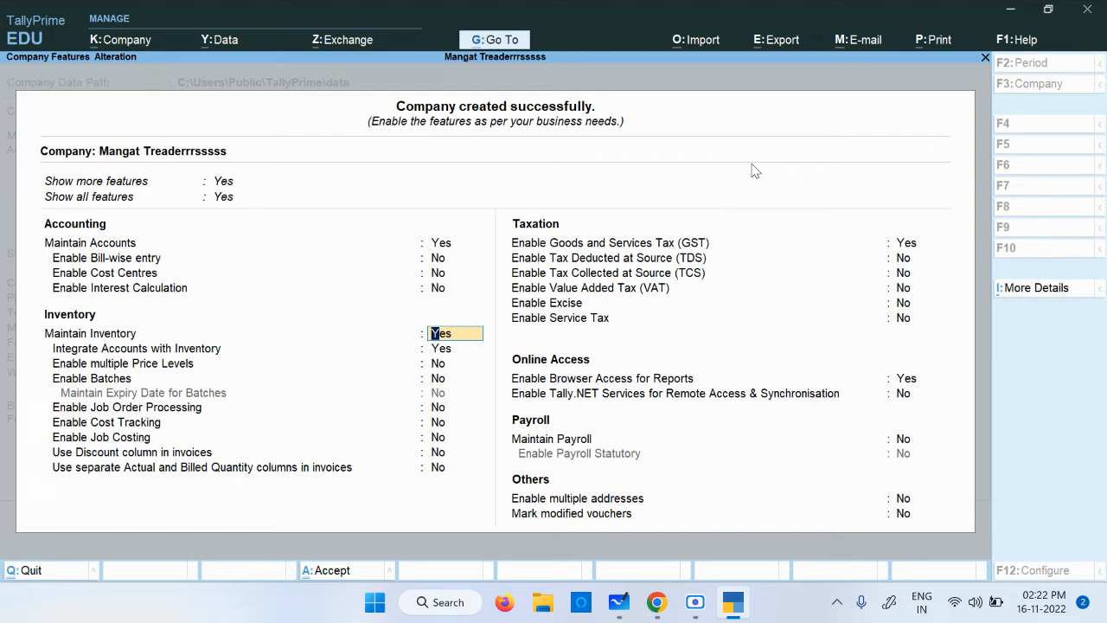
# Leave the inventory features at their defaults and disable Goods and Services Tax (GST).
pyautogui.press('Return')
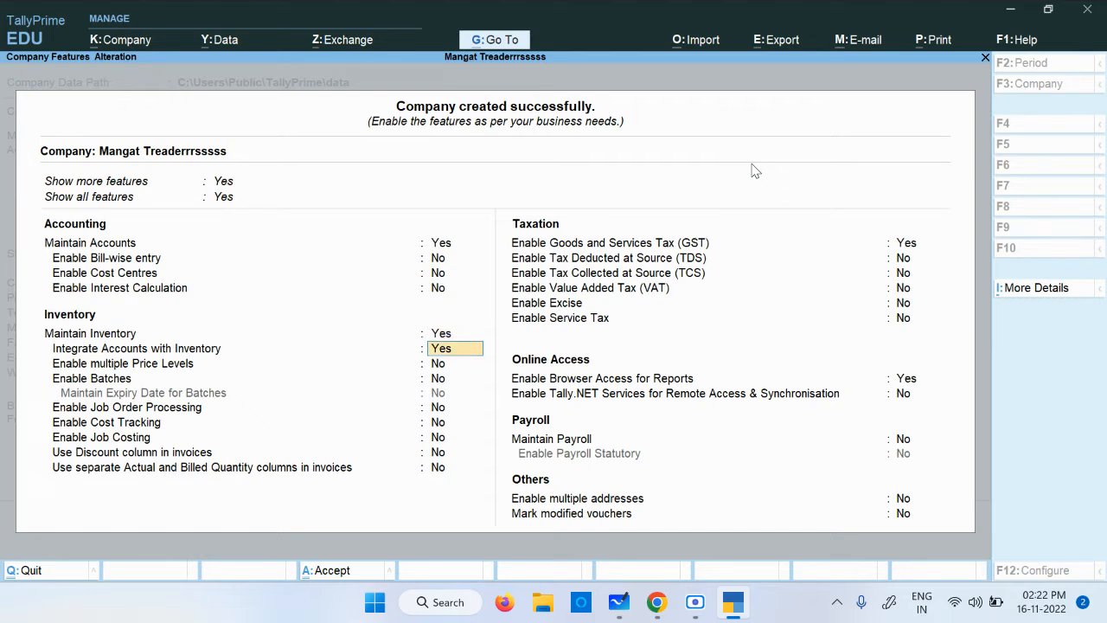
pyautogui.press('Return')
pyautogui.press('Return')
pyautogui.press('Return')
pyautogui.press('Return')
pyautogui.press('Return')
pyautogui.press('Return')
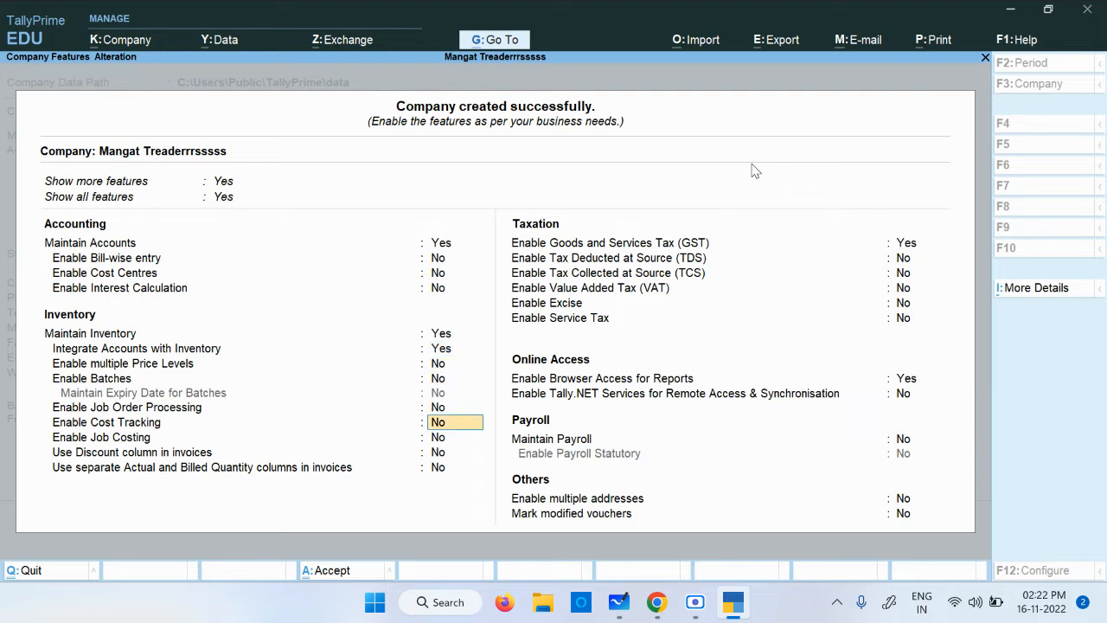
pyautogui.press('Return')
pyautogui.press('Return')
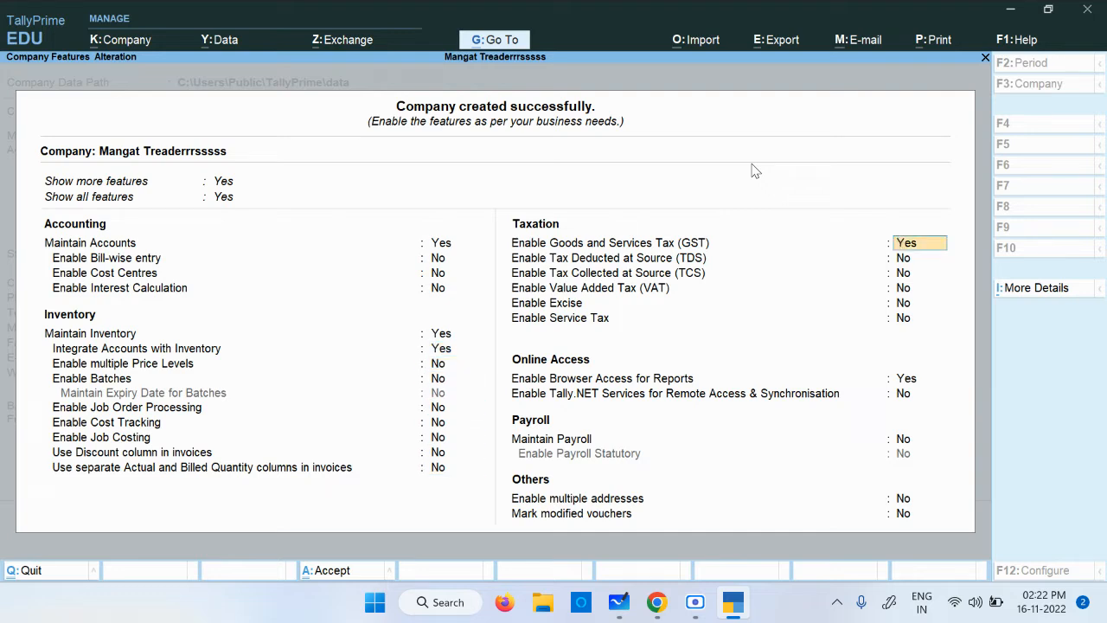
pyautogui.press('n')
pyautogui.press('Return')
# Disable browser access for reports and save the company features.
pyautogui.press('Return')
pyautogui.press('Return')
pyautogui.press('Return')
pyautogui.press('Return')
pyautogui.press('Return')
pyautogui.press('Return')
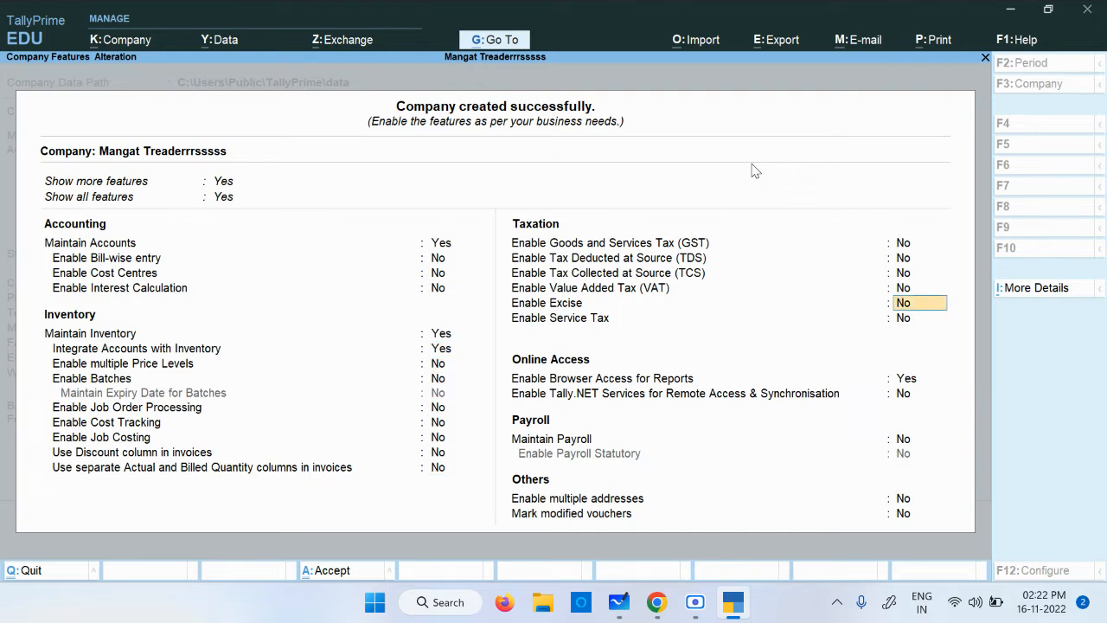
pyautogui.press('Up')
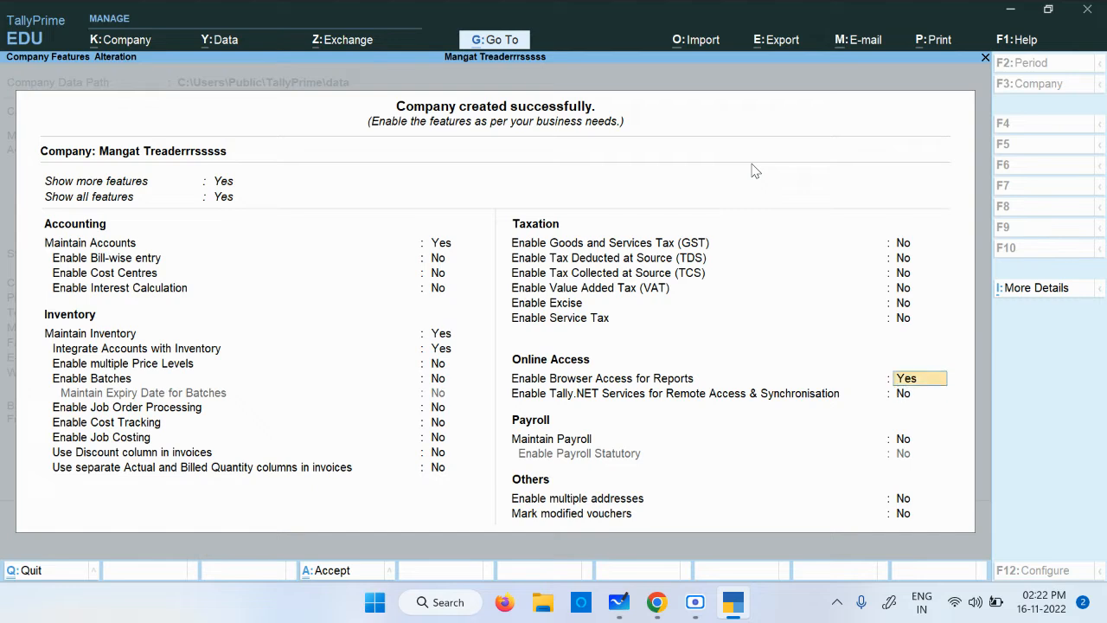
pyautogui.write('n')
pyautogui.press('Return')
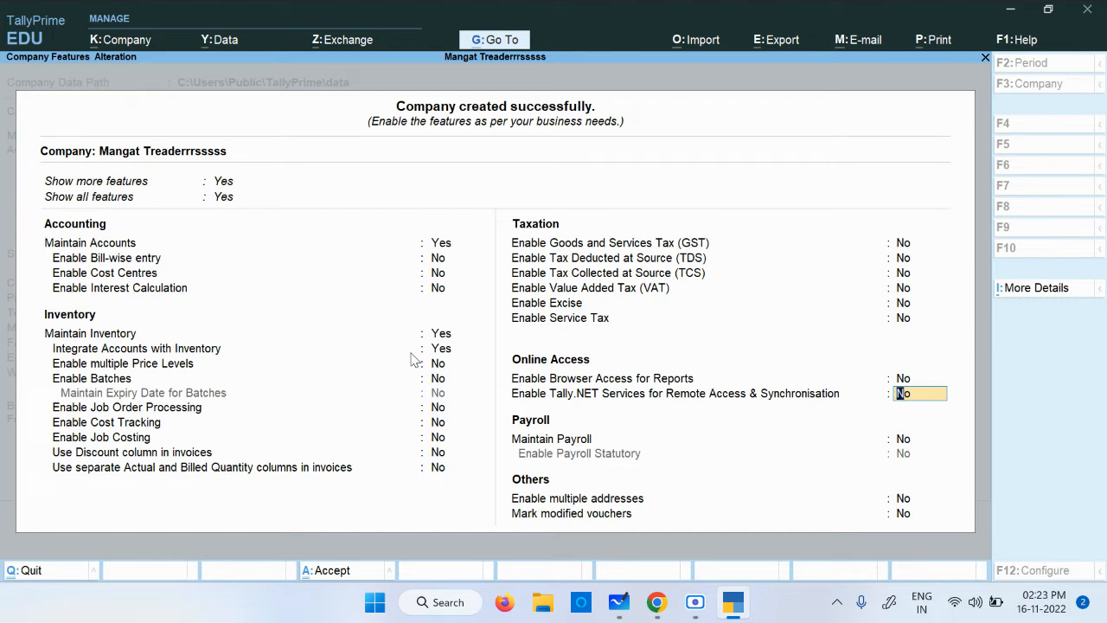
pyautogui.press('Return')
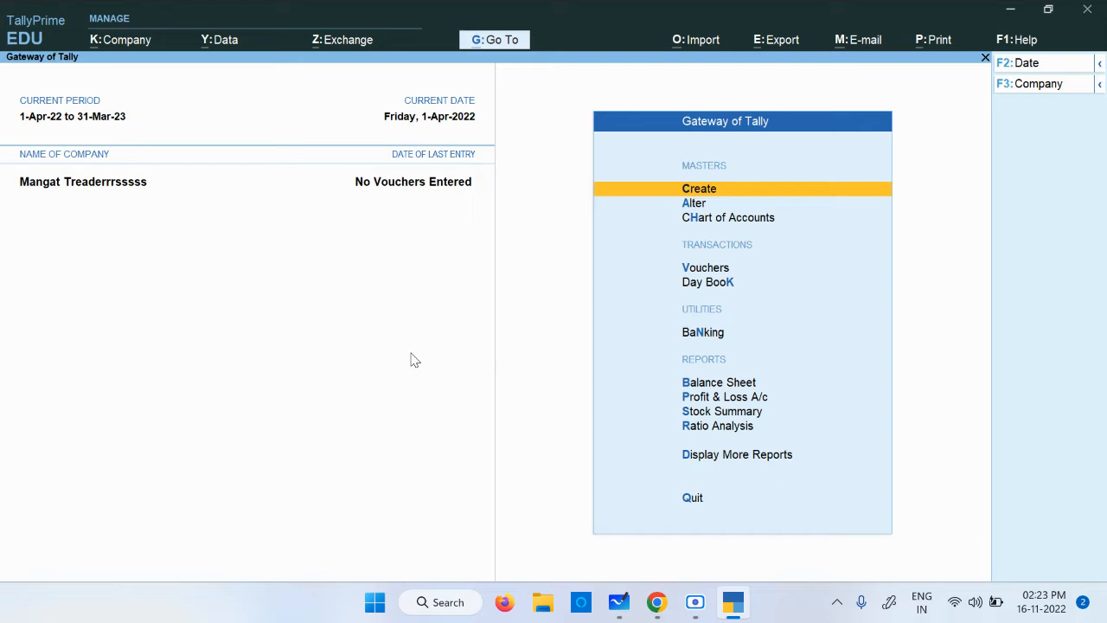
# Switch to Microsoft Whiteboard and check the Sita Sons and purchase goods entries for the ledgers needed.
pyautogui.click(618, 602)
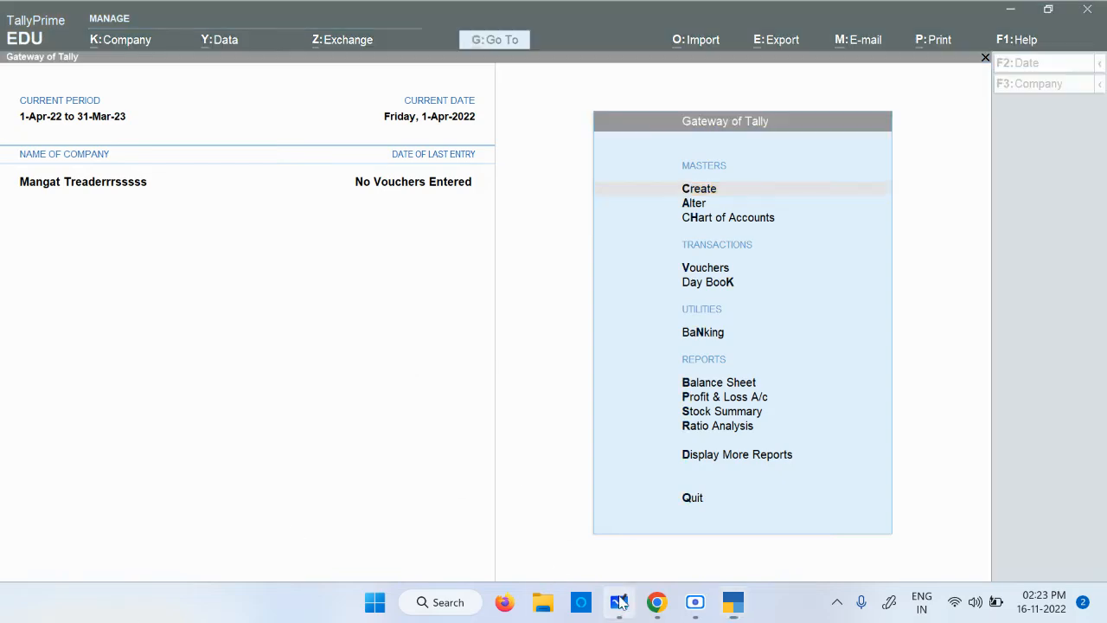
pyautogui.scroll(-3, 363, 436)
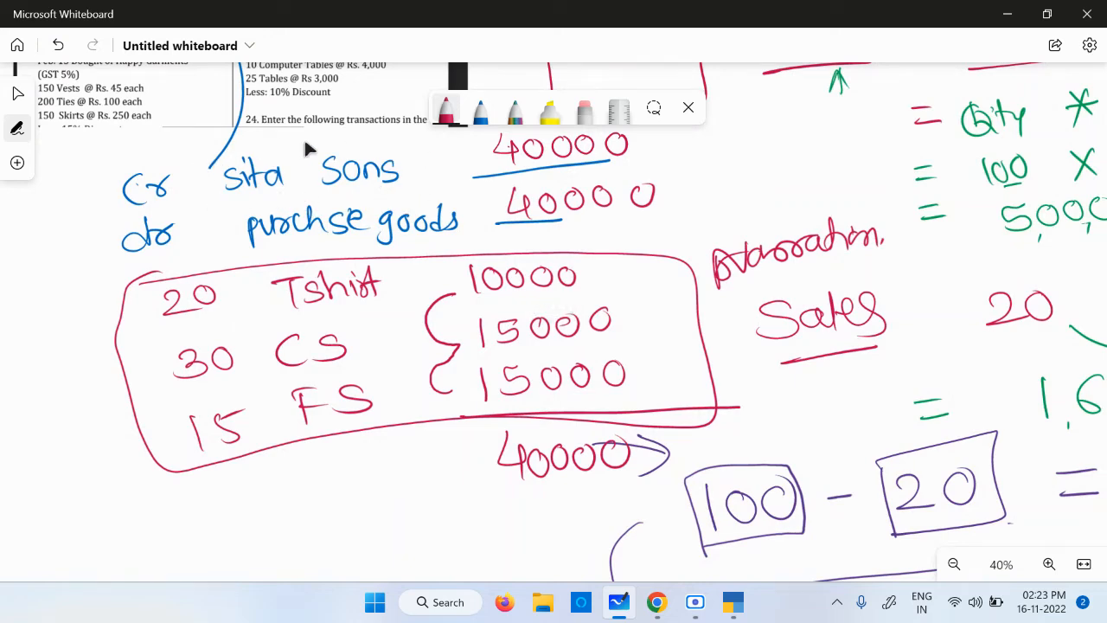
pyautogui.click(361, 226)
# Return to TallyPrime, create a ledger named Sita Sons under Sundry Creditors, and save it.
pyautogui.hotkey('alt', 'Tab')
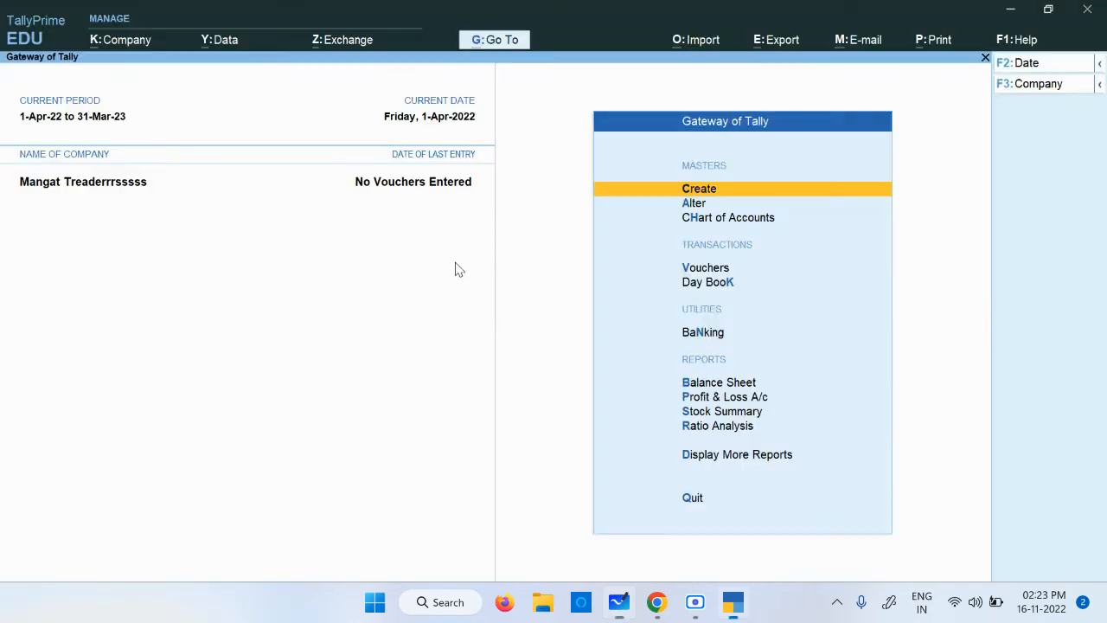
pyautogui.press('Return')
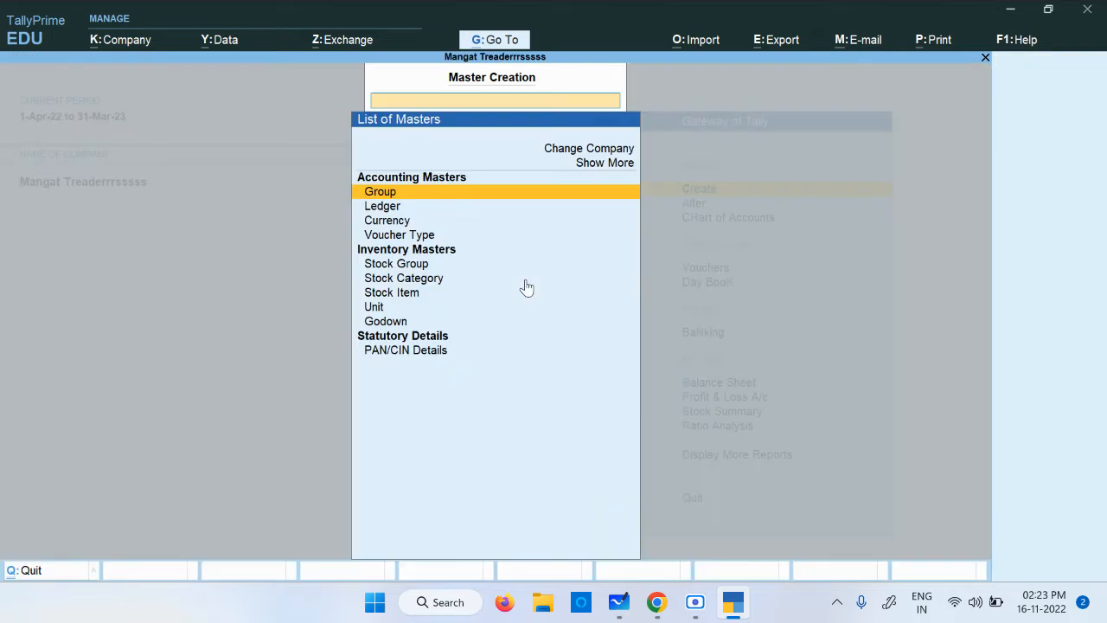
pyautogui.press('Down')
pyautogui.press('Return')
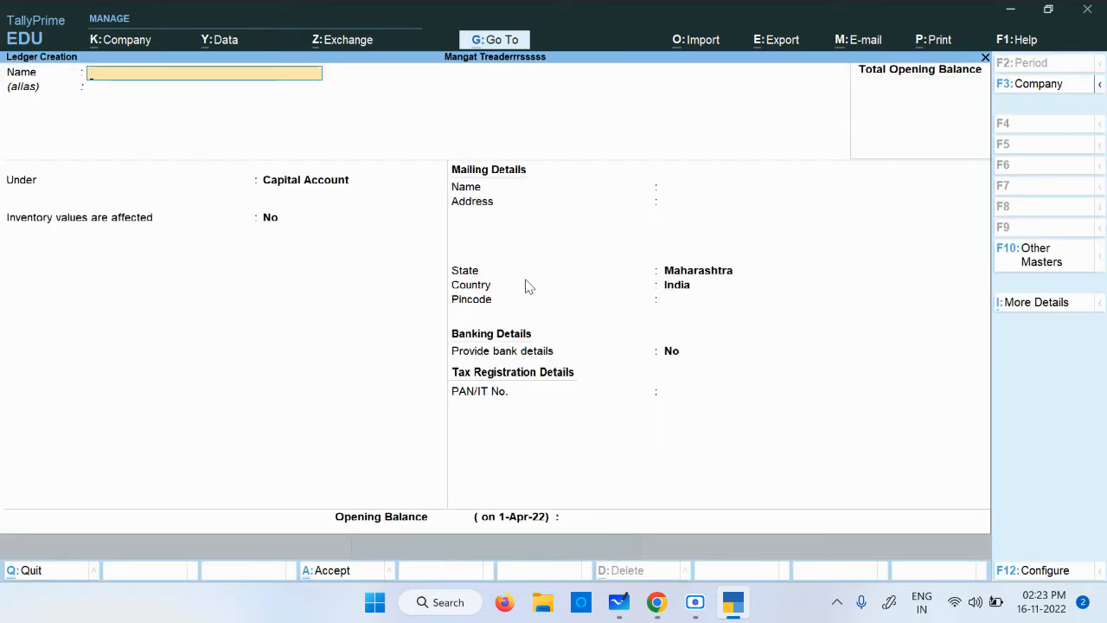
pyautogui.write('Sita Sons')
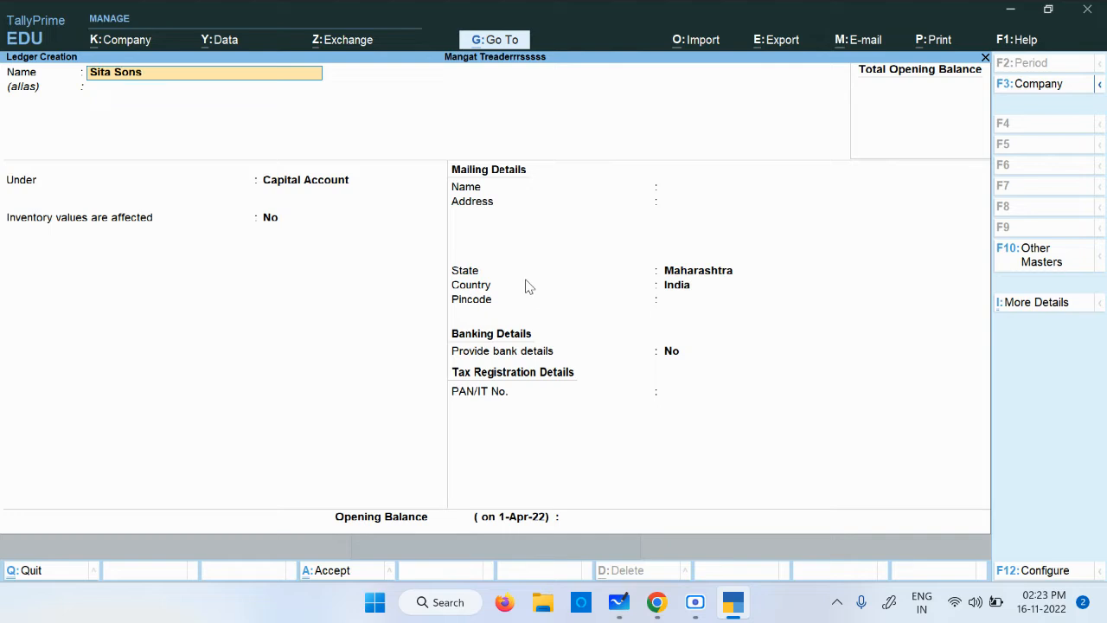
pyautogui.press('Return')
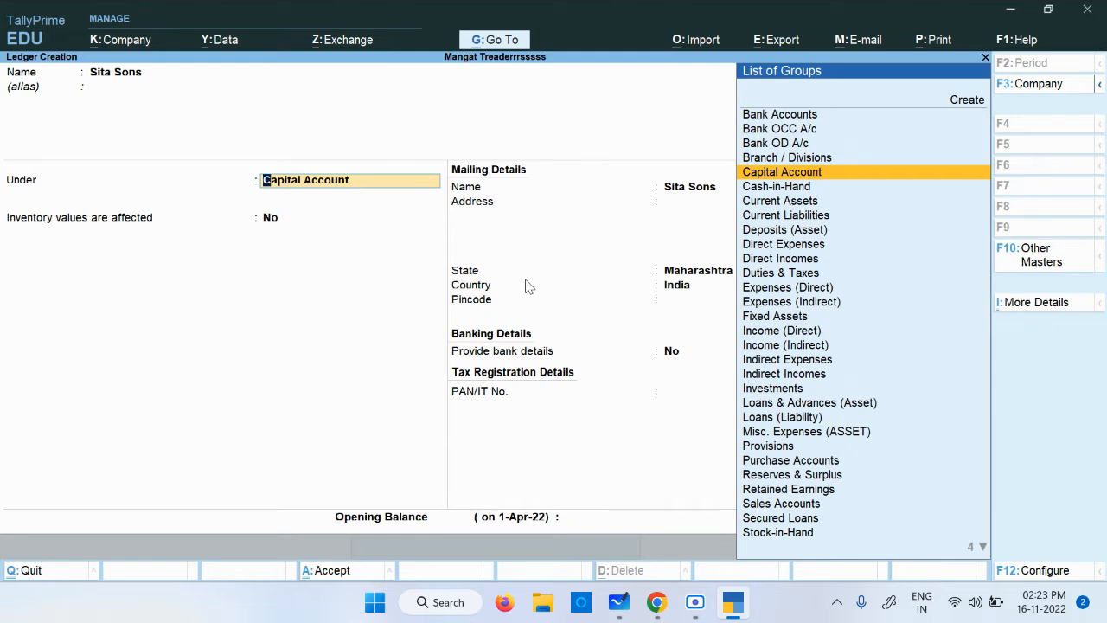
pyautogui.write('Su')
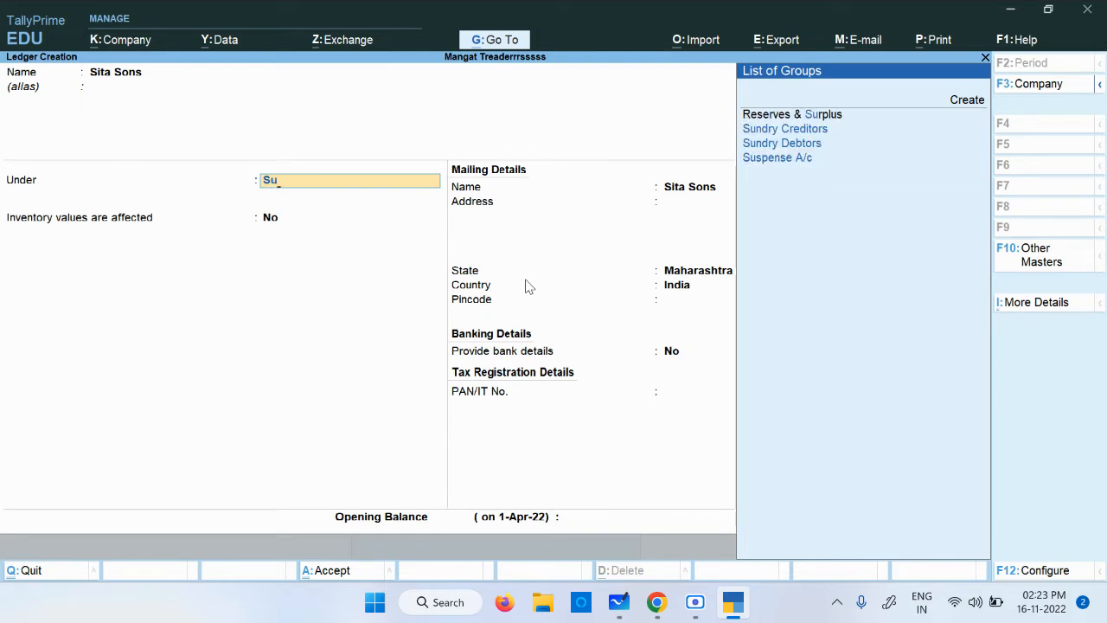
pyautogui.press('Return')
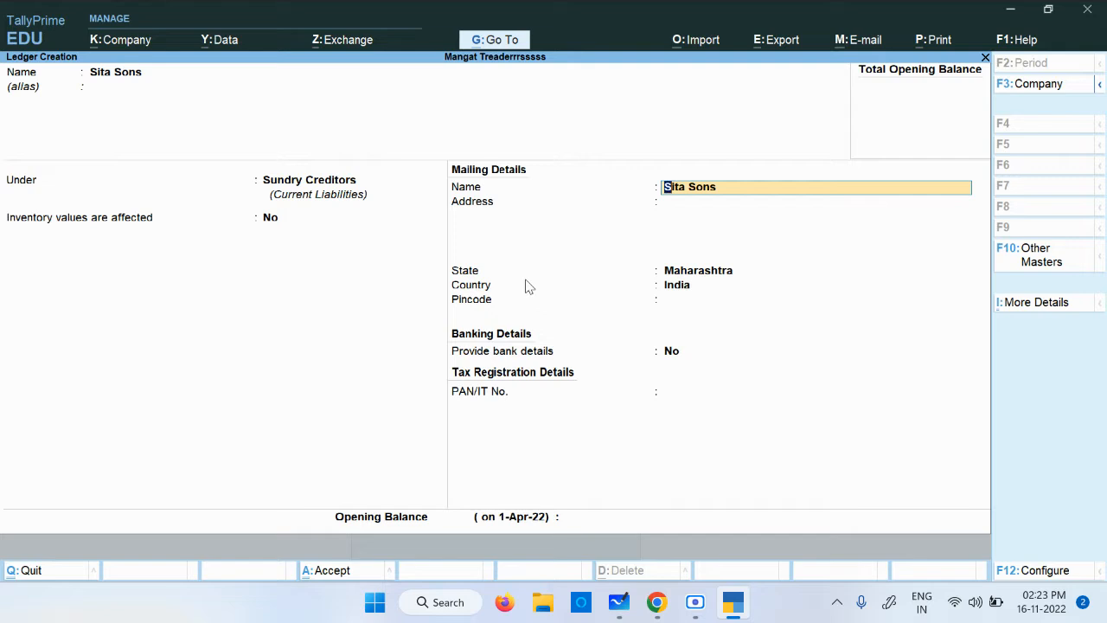
pyautogui.hotkey('ctrl', 'a')
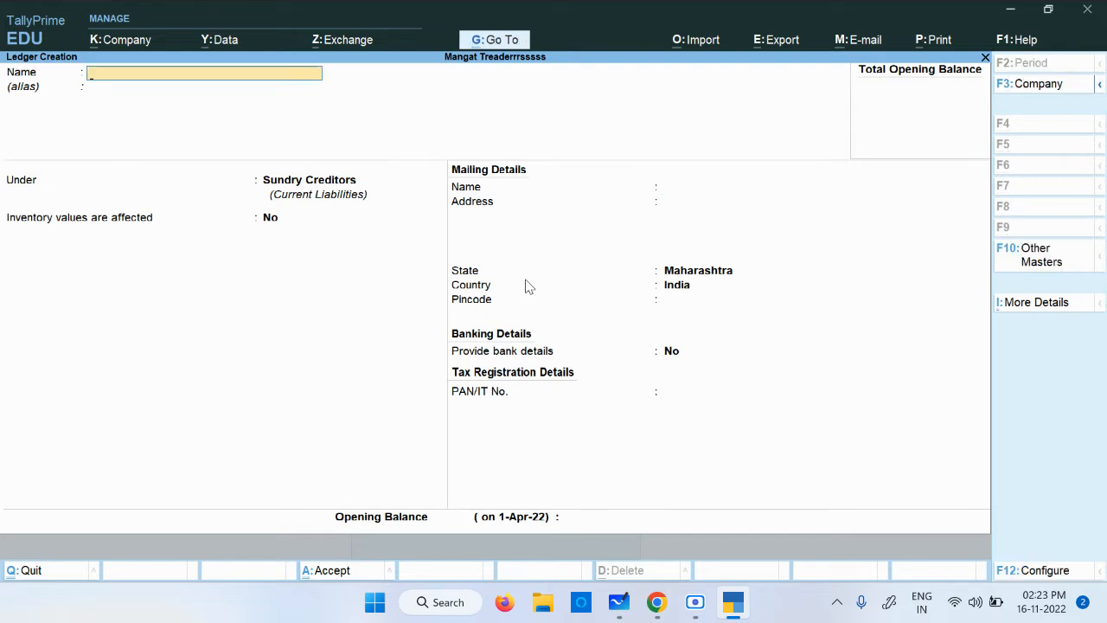
# Create a ledger named Purchase Goods under Purchase Accounts with inventory values not affected, save it, and leave ledger creation.
pyautogui.write('Purchase Goods')
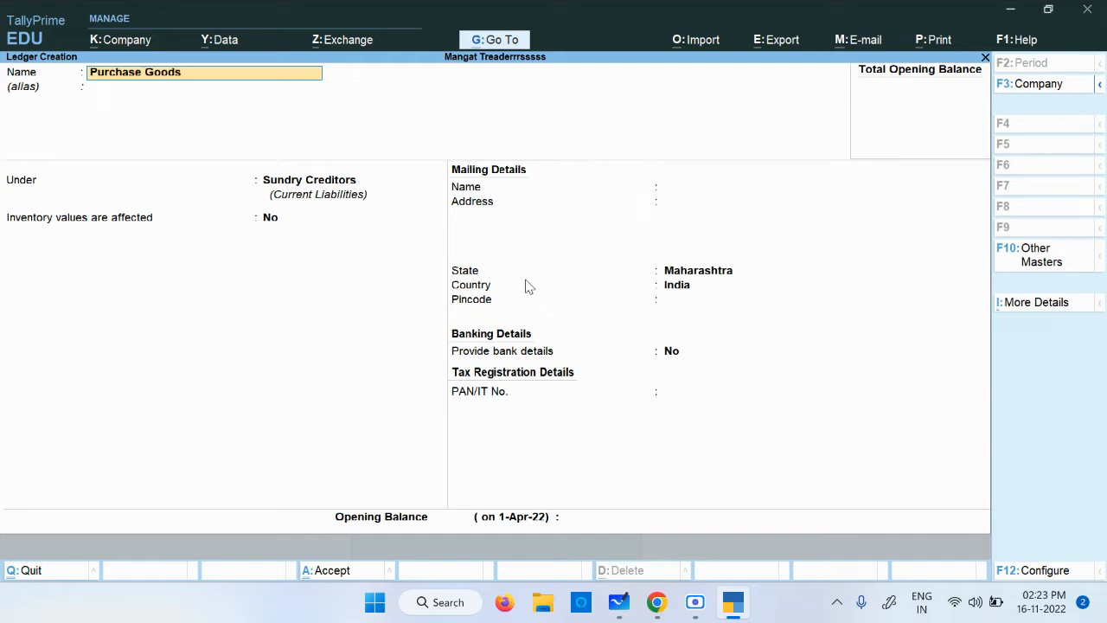
pyautogui.press('Return')
pyautogui.press('Return')
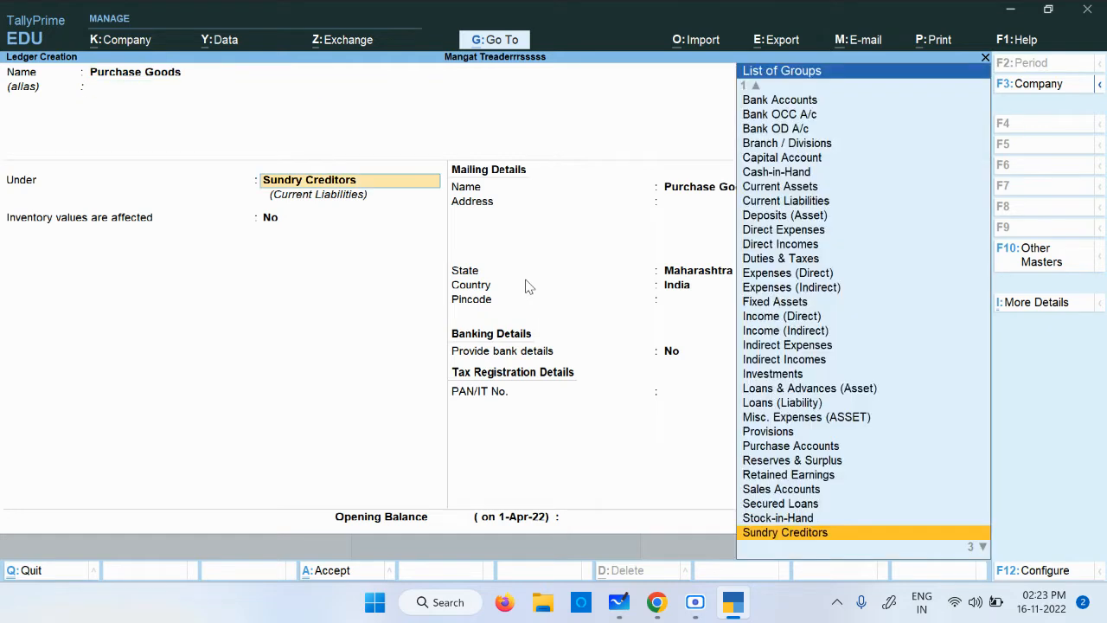
pyautogui.write('P')
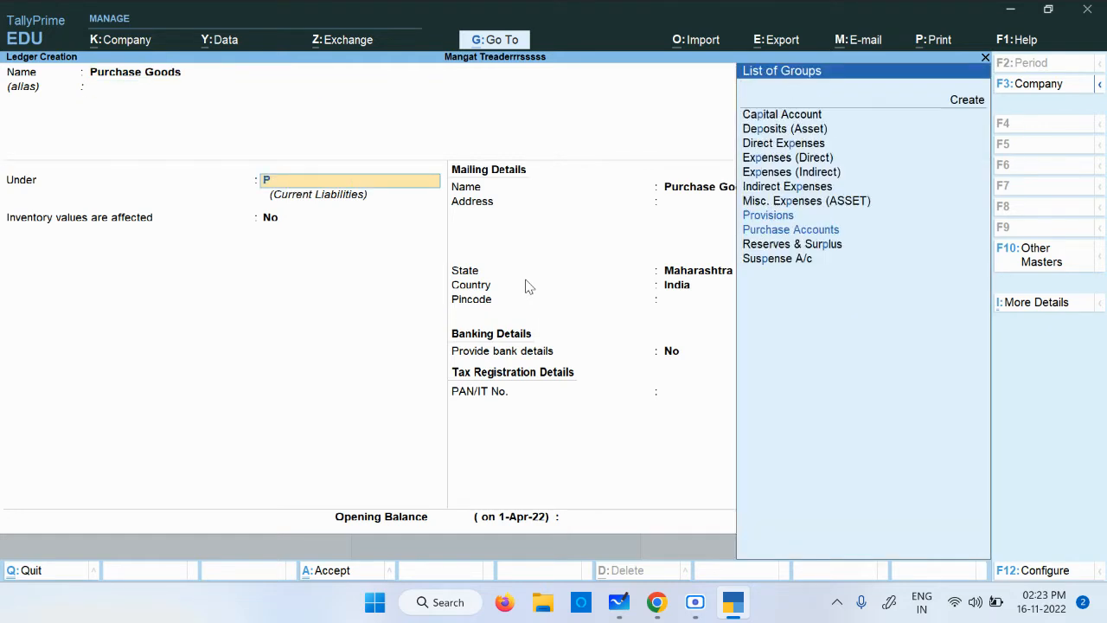
pyautogui.write('u')
pyautogui.press('Return')
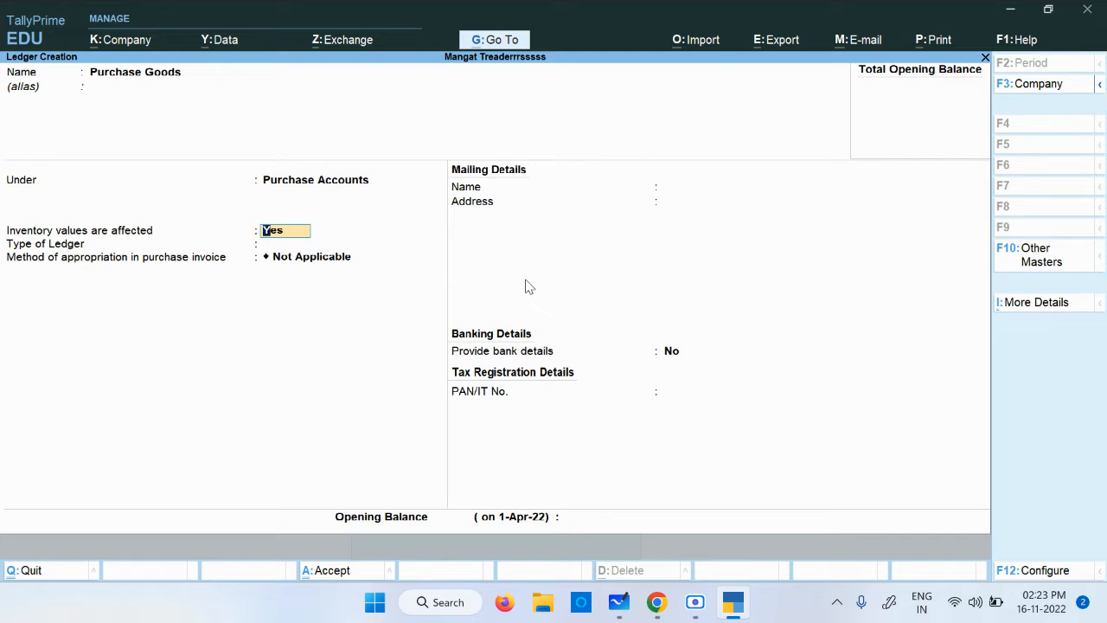
pyautogui.write('n')
pyautogui.press('Return')
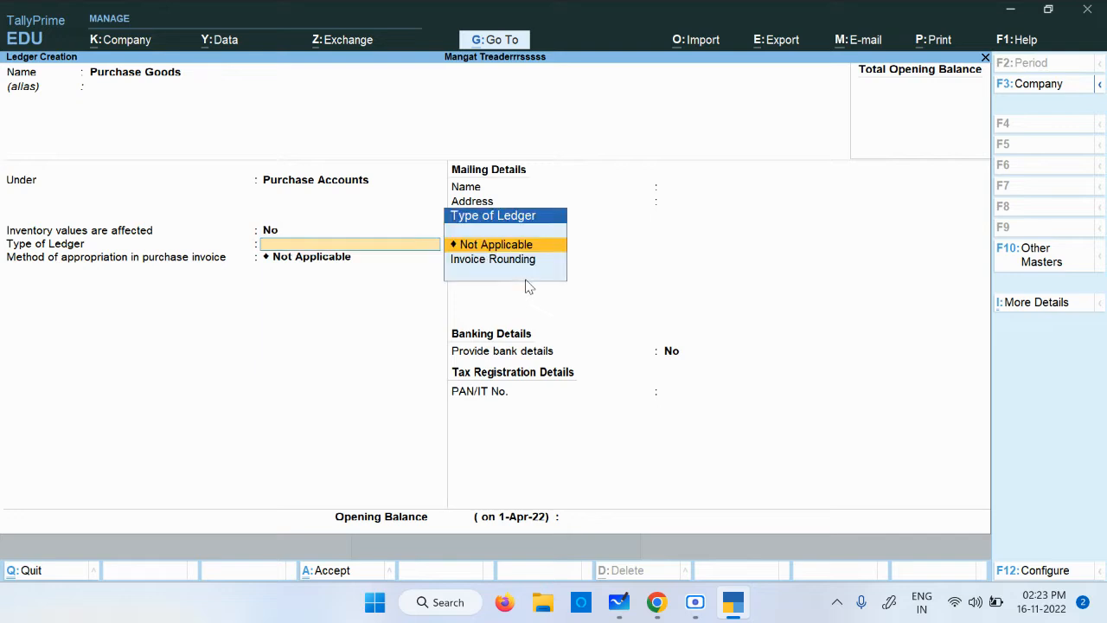
pyautogui.hotkey('ctrl', 'a')
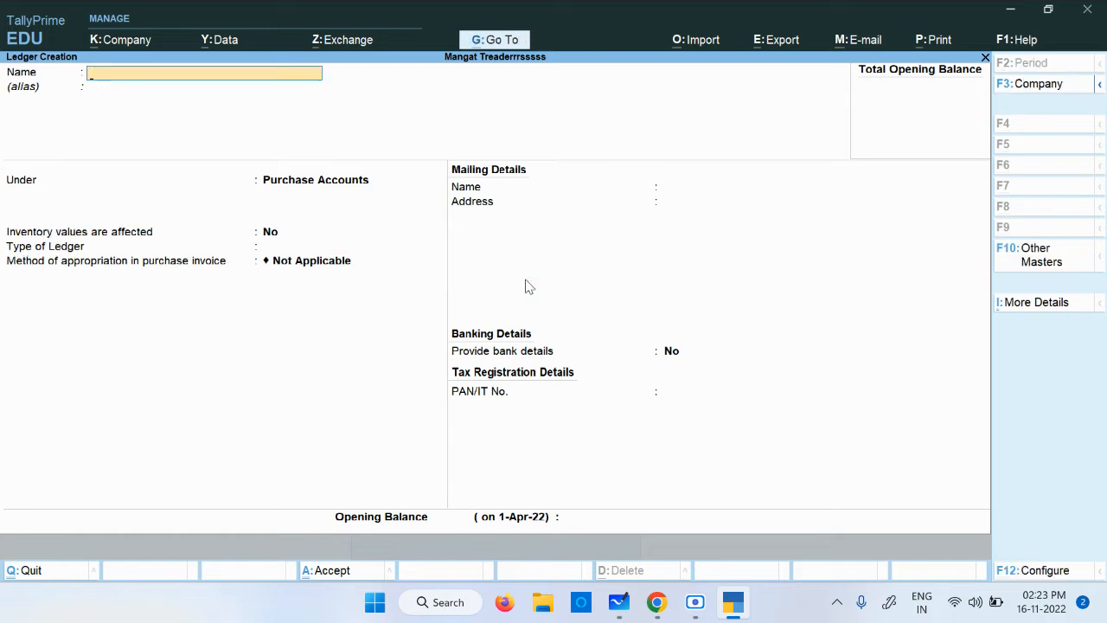
pyautogui.press('Escape')
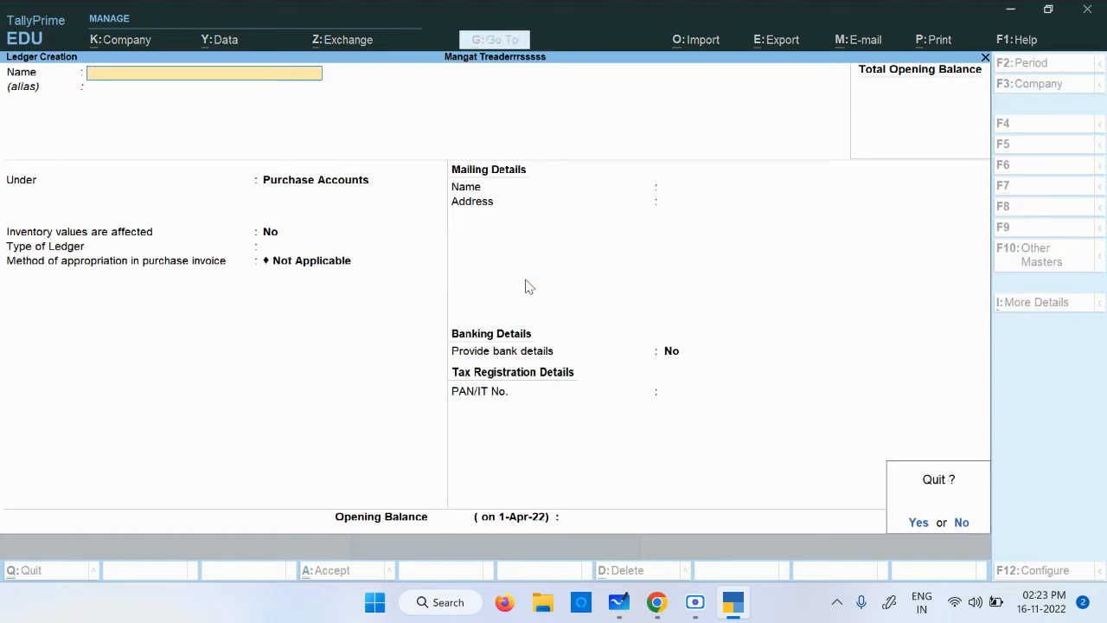
pyautogui.press('y')
pyautogui.press('Escape')
# Start a purchase voucher and change its entry mode to As Voucher.
pyautogui.press('Down')
pyautogui.press('Down')
pyautogui.press('Down')
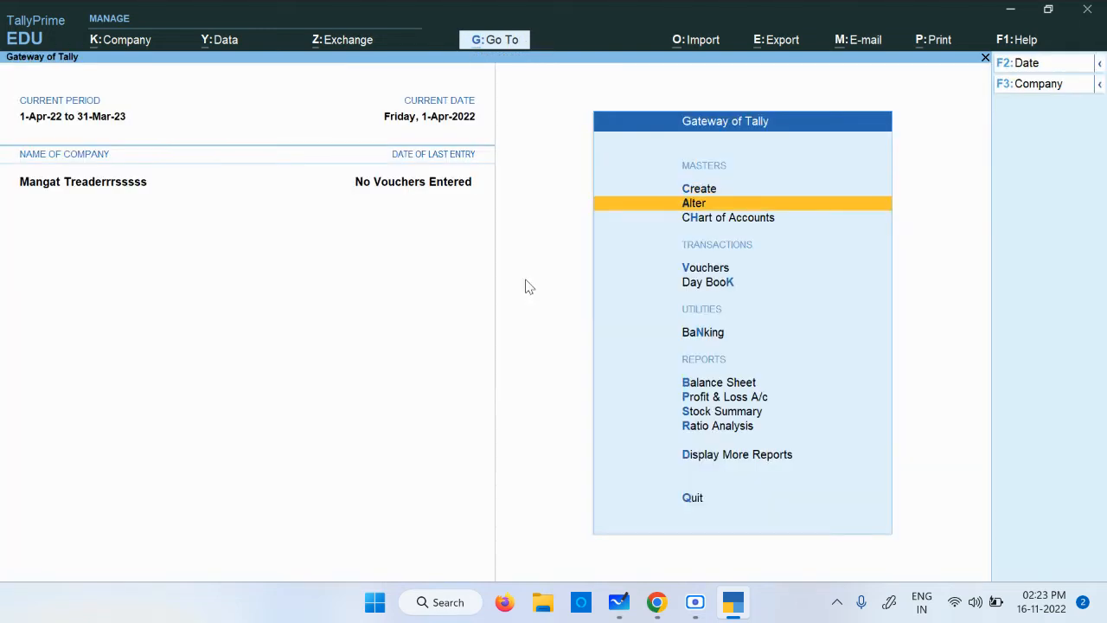
pyautogui.press('Return')
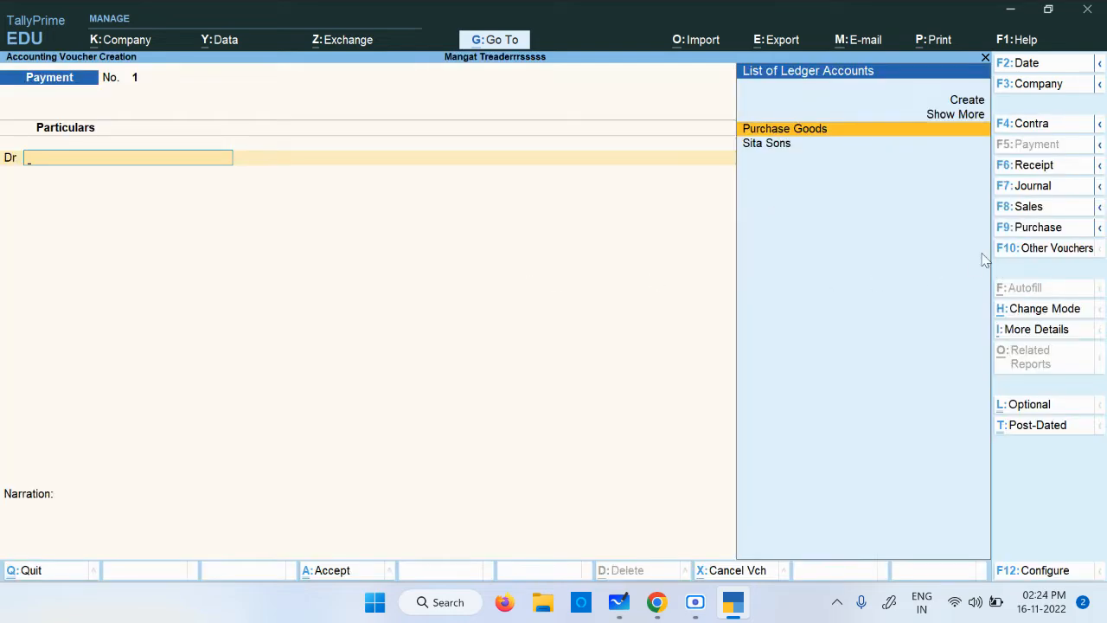
pyautogui.click(1041, 237)
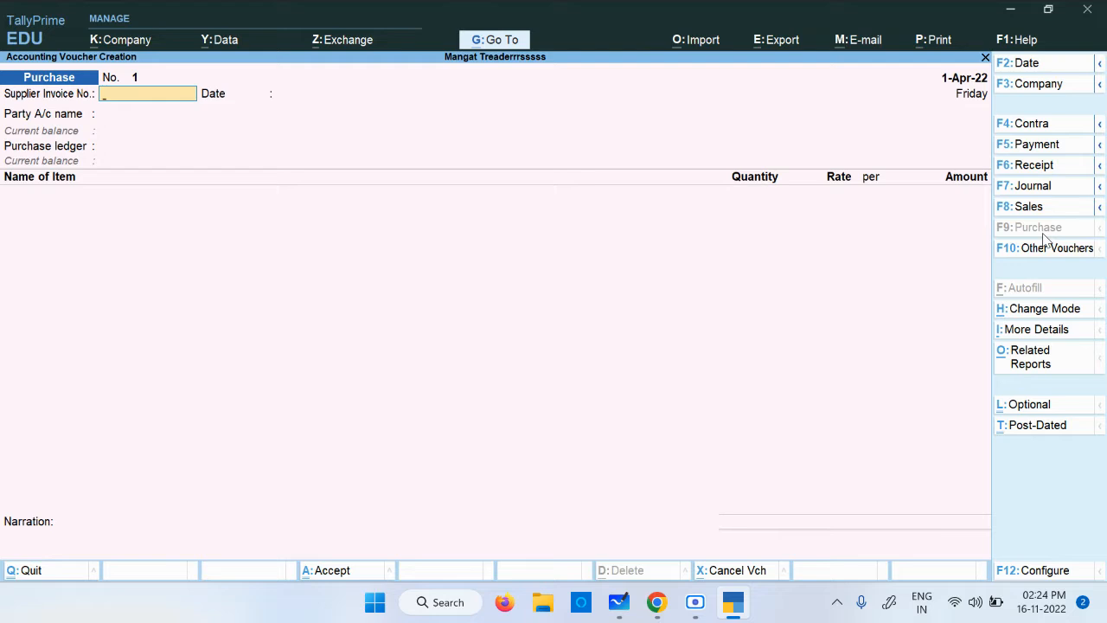
pyautogui.click(1056, 315)
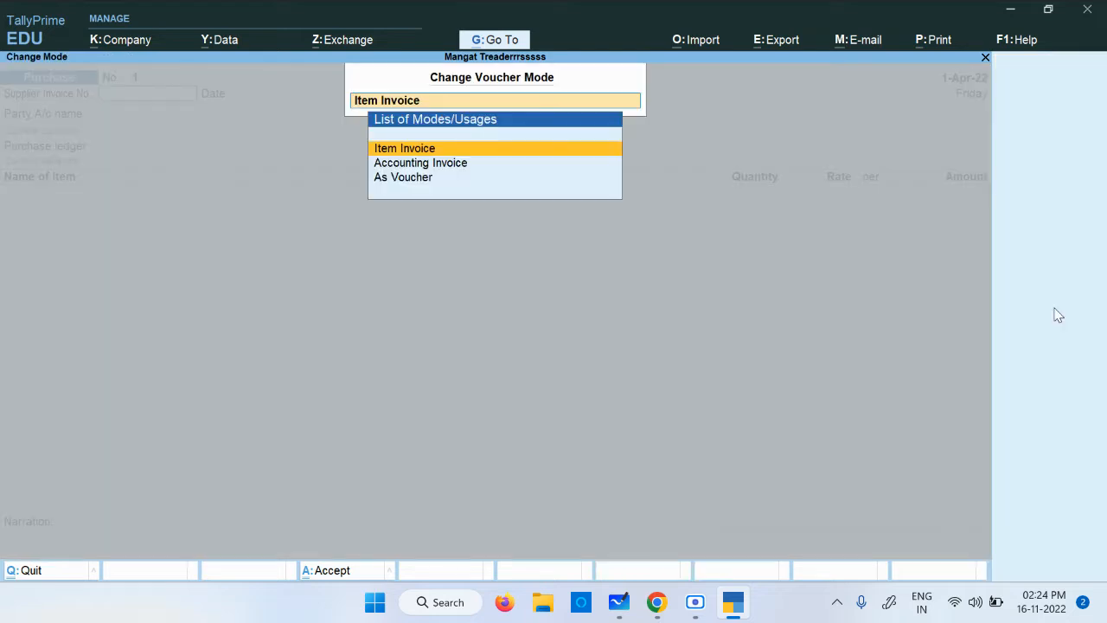
pyautogui.press('Down')
pyautogui.press('Down')
pyautogui.press('Return')
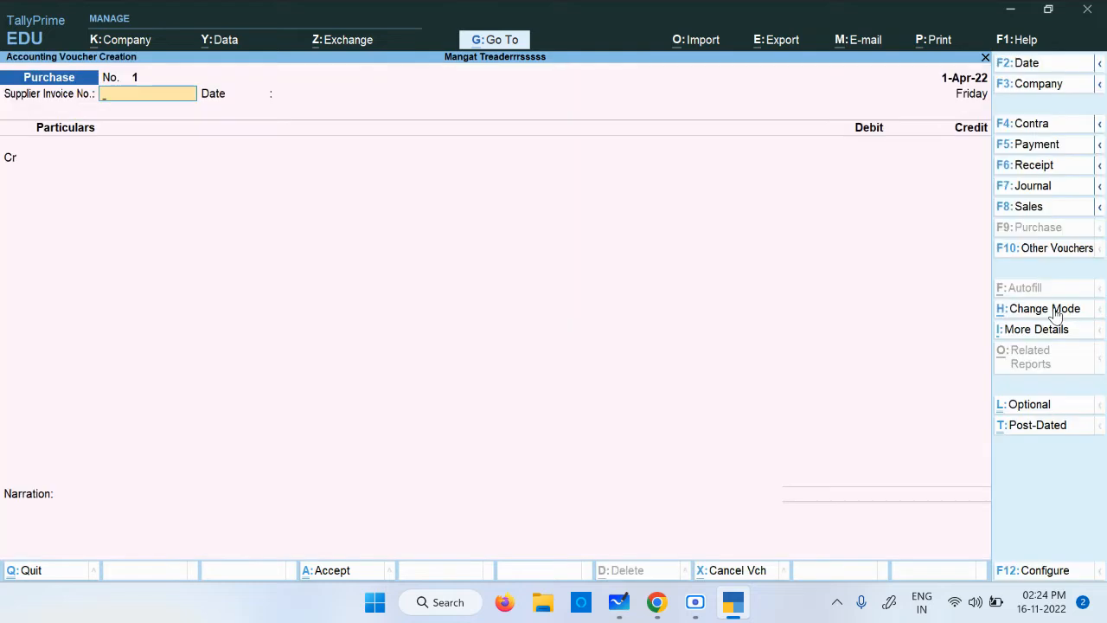
# Credit Sita Sons with 40000 and debit Purchase Goods with the same amount, leaving the supplier invoice number blank.
pyautogui.press('Return')
pyautogui.press('Return')
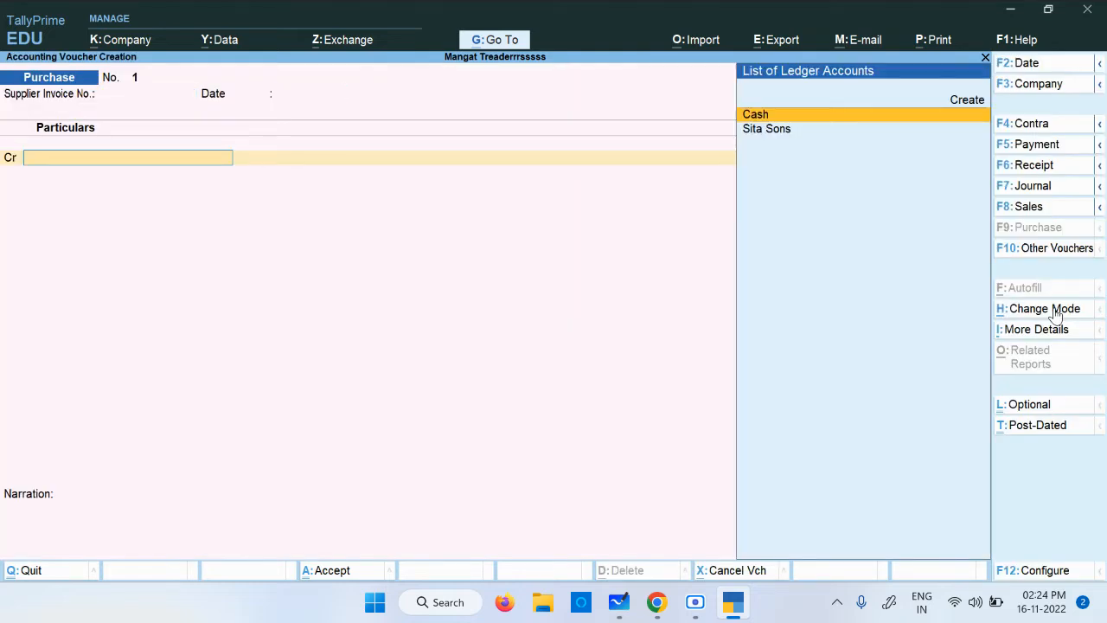
pyautogui.press('Down')
pyautogui.press('Return')
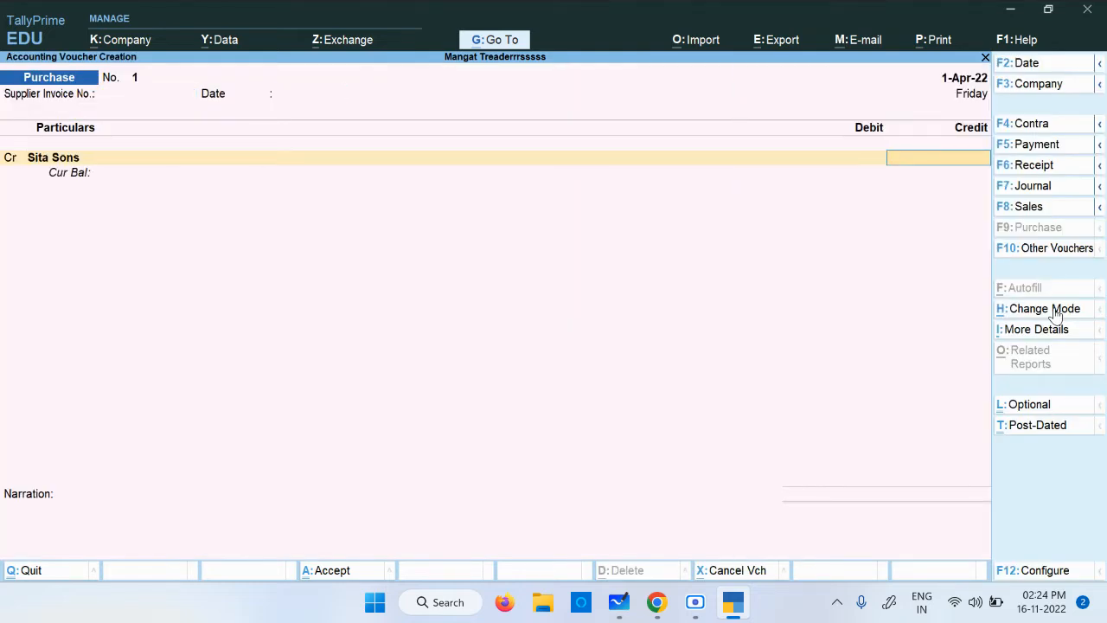
pyautogui.write('40000')
pyautogui.press('Return')
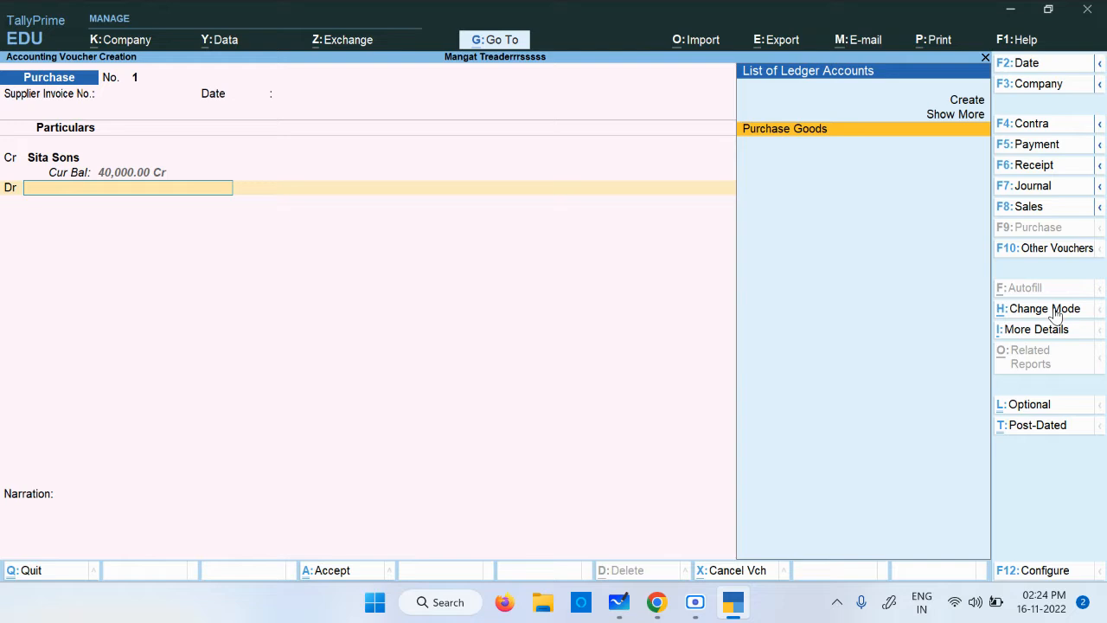
pyautogui.press('Return')
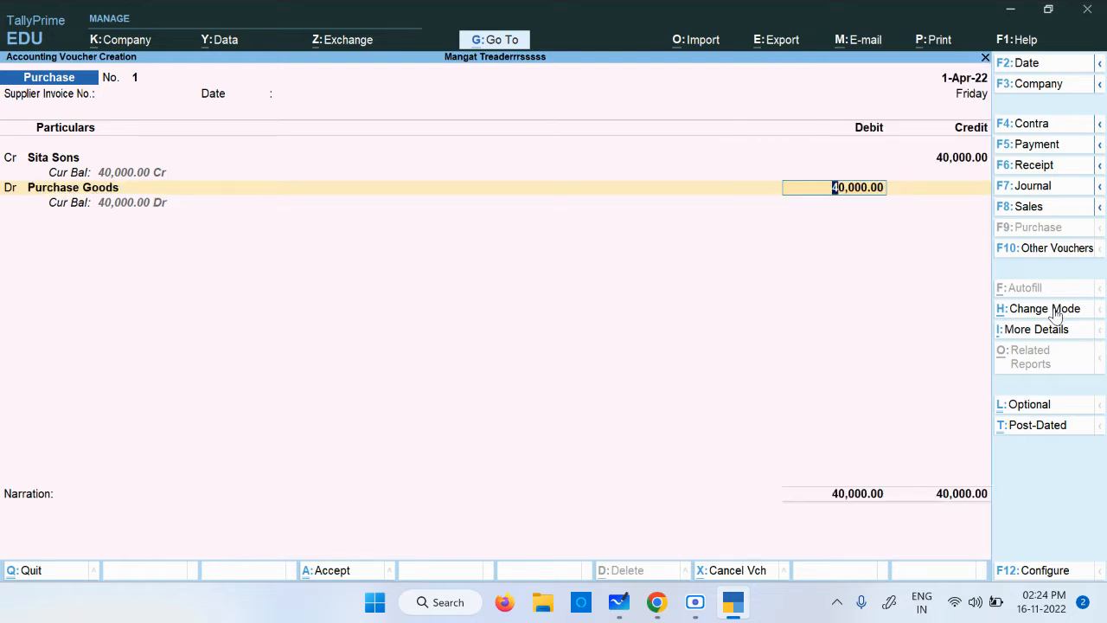
pyautogui.press('Return')
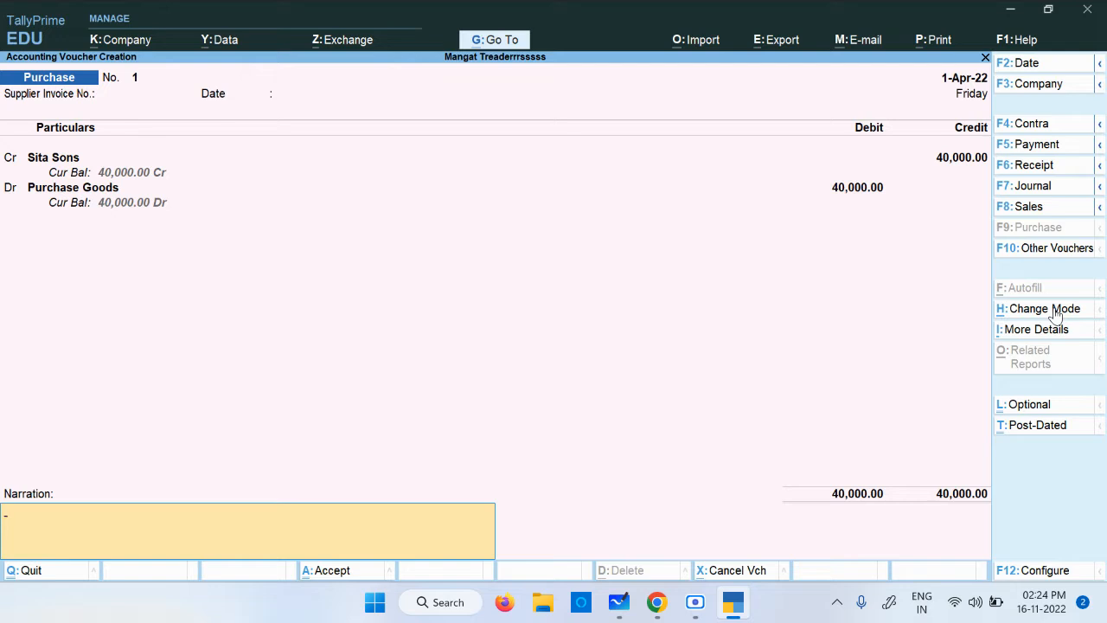
# Enter the narration "Tshirt 20 500 = 10000, CS 30 500 = 15000, FS 15 1000 - 15000" and save the purchase voucher.
pyautogui.write('Tshirt 20 5000')
pyautogui.press('BackSpace')
pyautogui.write('= 10000')
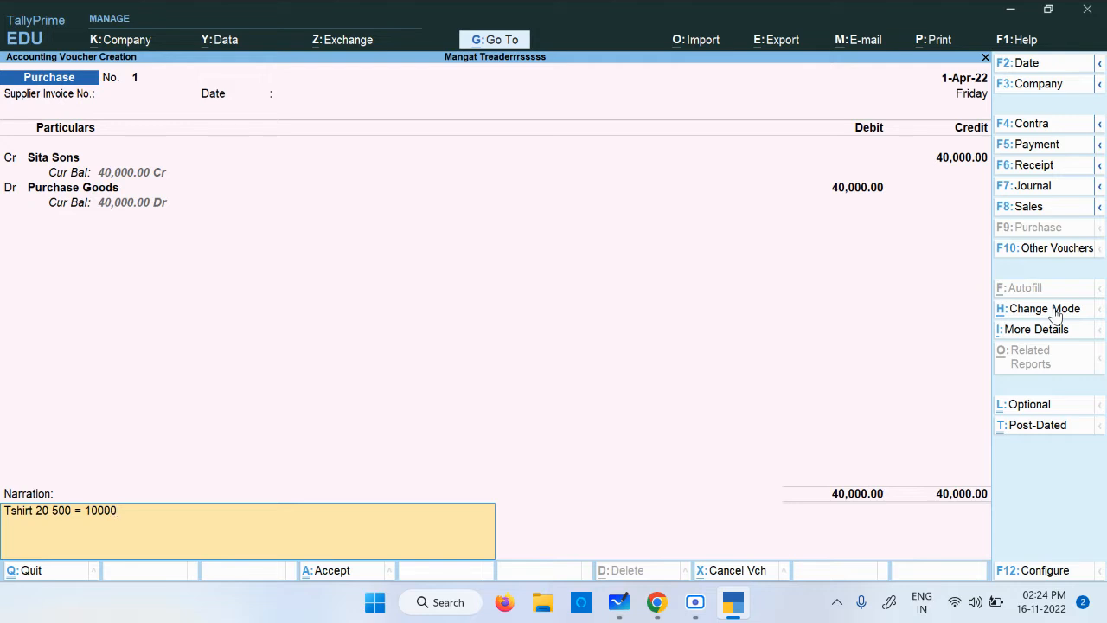
pyautogui.write(', CS 30 500 = 15000')
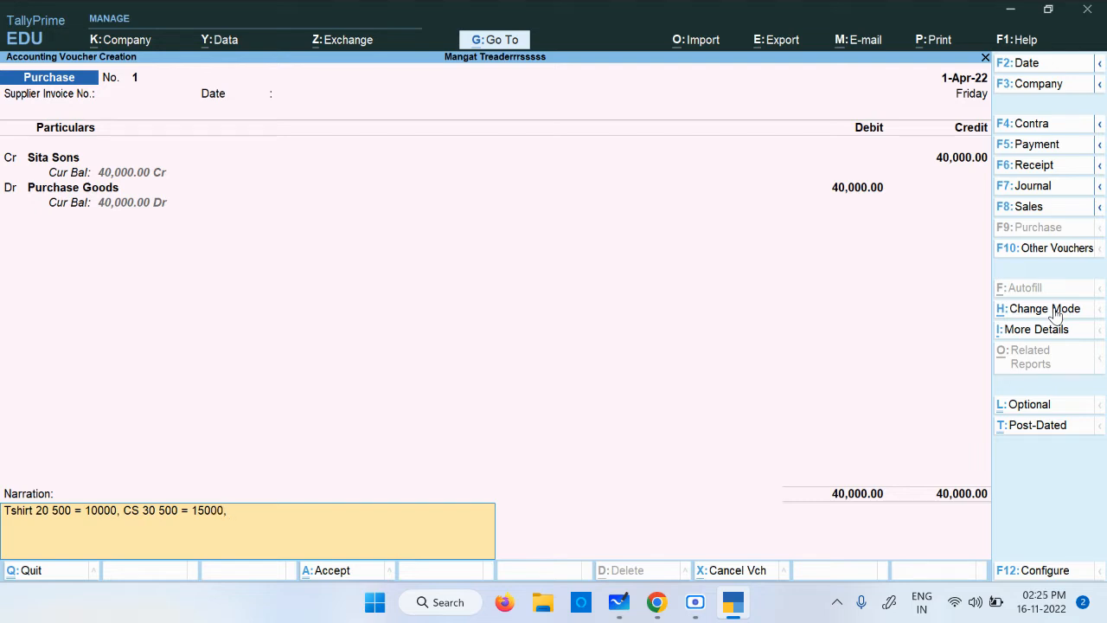
pyautogui.write(', FS 15 1000 - 15000')
pyautogui.press('Return')
pyautogui.press('Return')
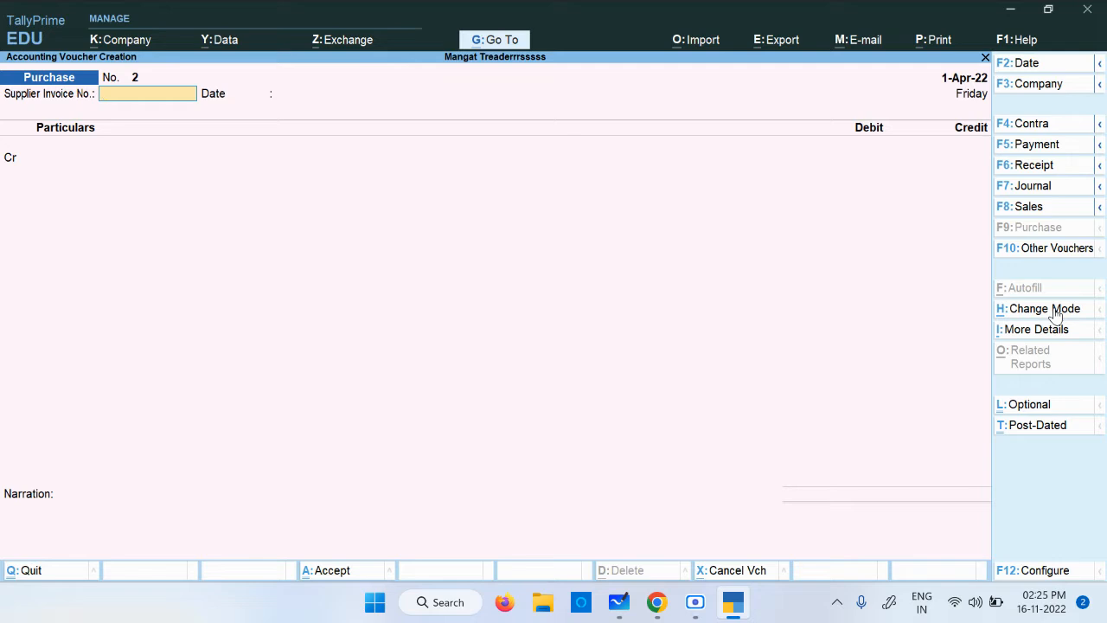
# Switch to Microsoft Whiteboard to review the purchased item quantities and amounts, and return to TallyPrime.
pyautogui.click(617, 603)
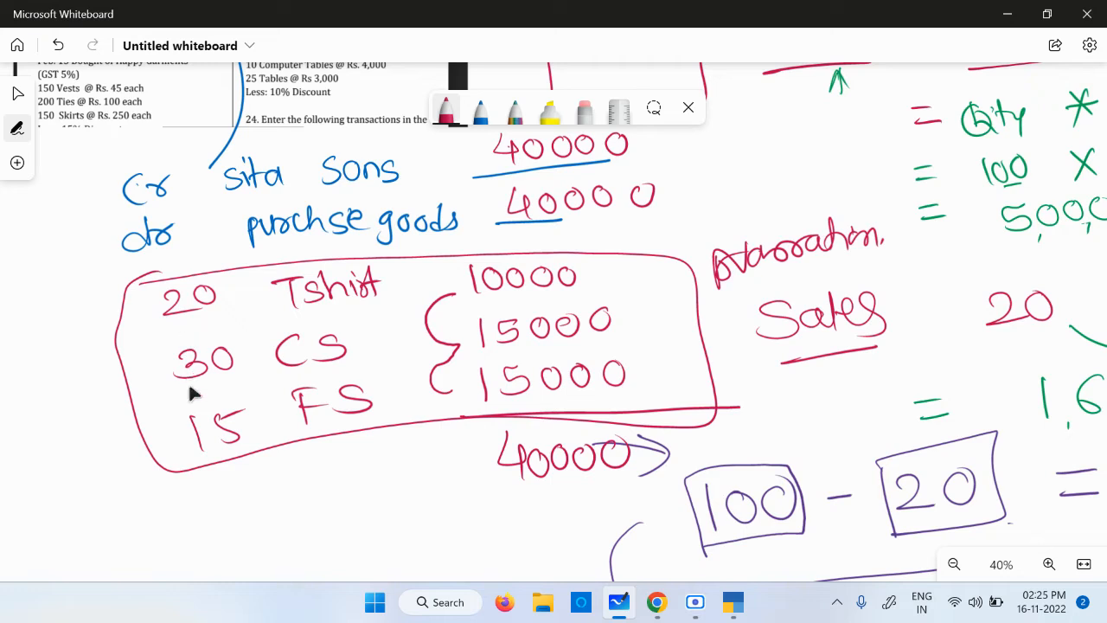
pyautogui.click(733, 603)
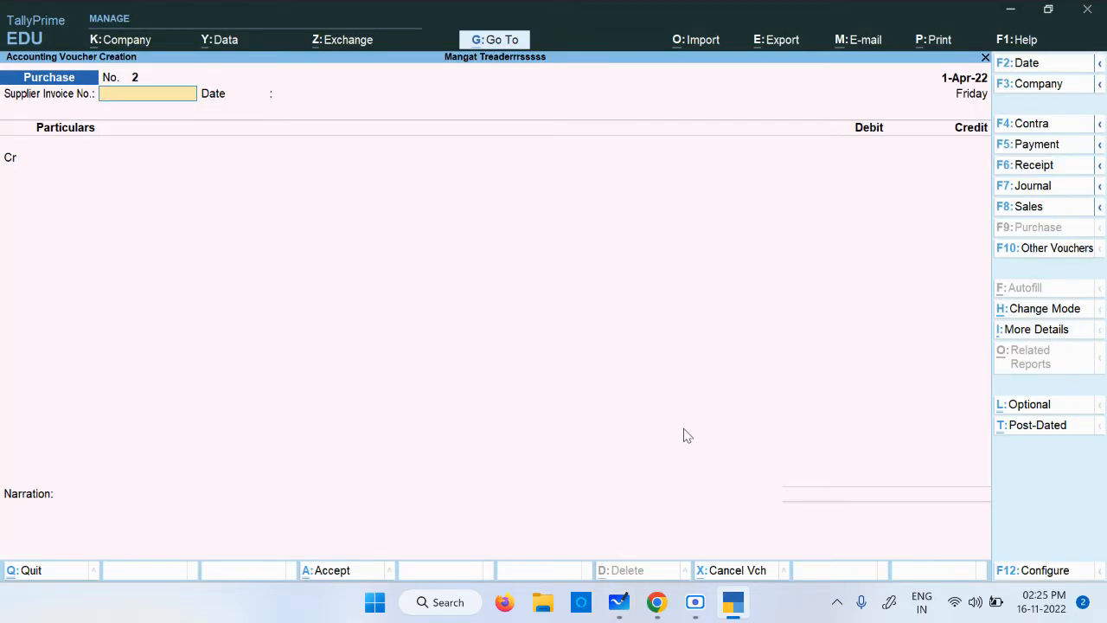
# Leave the blank purchase voucher and examine the Stock Summary report for purchased items.
pyautogui.press('Escape')
pyautogui.press('y')
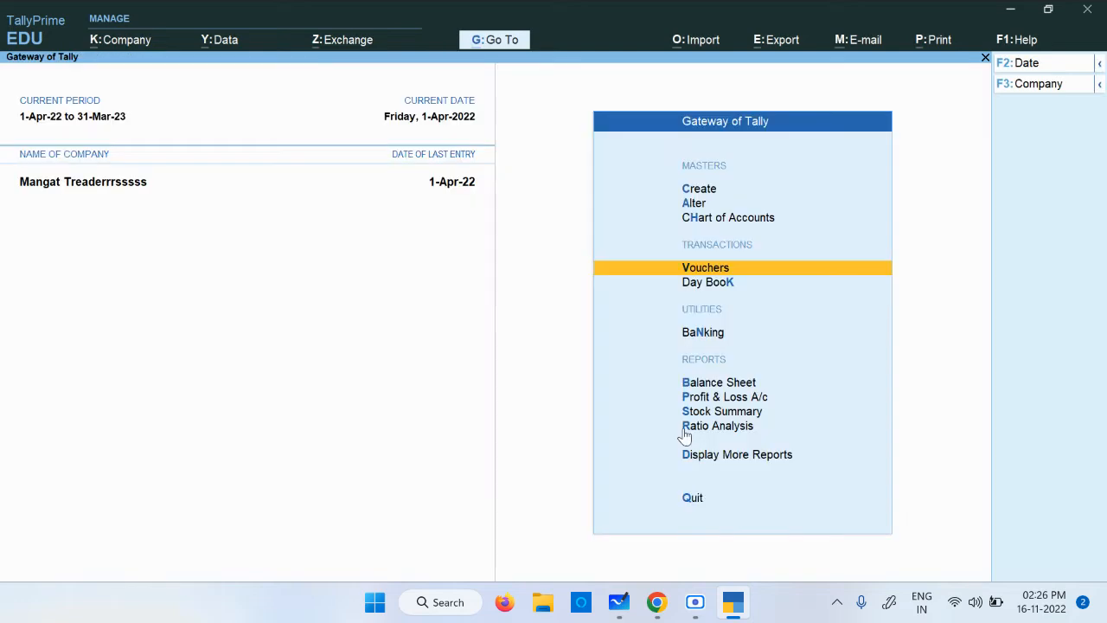
pyautogui.press('Down')
pyautogui.press('Down')
pyautogui.press('Down')
pyautogui.press('Down')
pyautogui.press('Down')
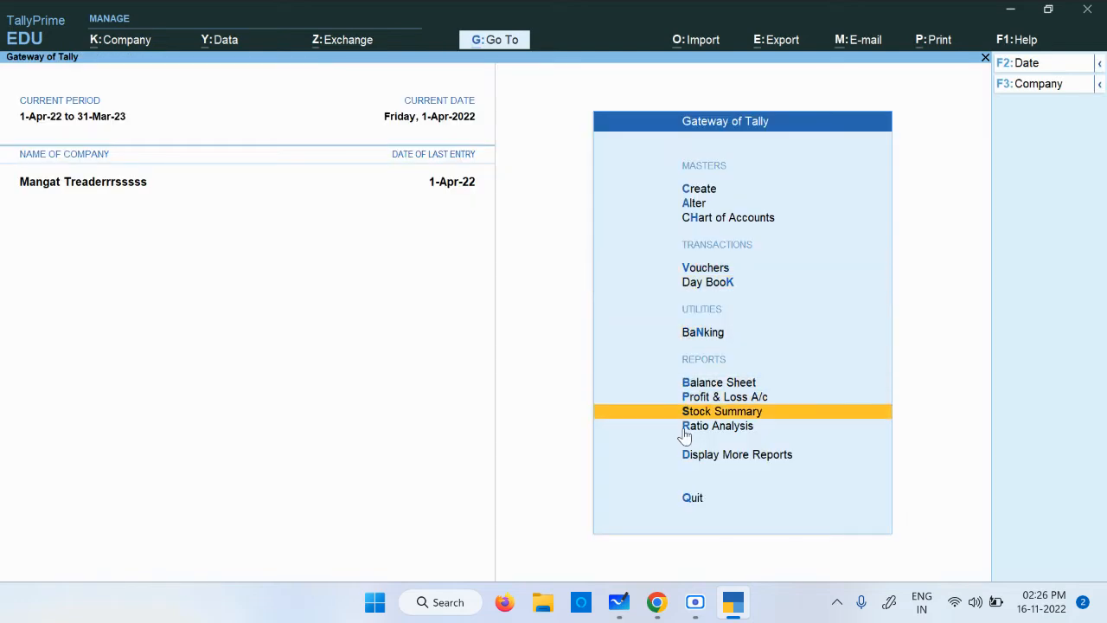
pyautogui.press('Down')
pyautogui.press('Up')
pyautogui.press('Up')
pyautogui.press('Up')
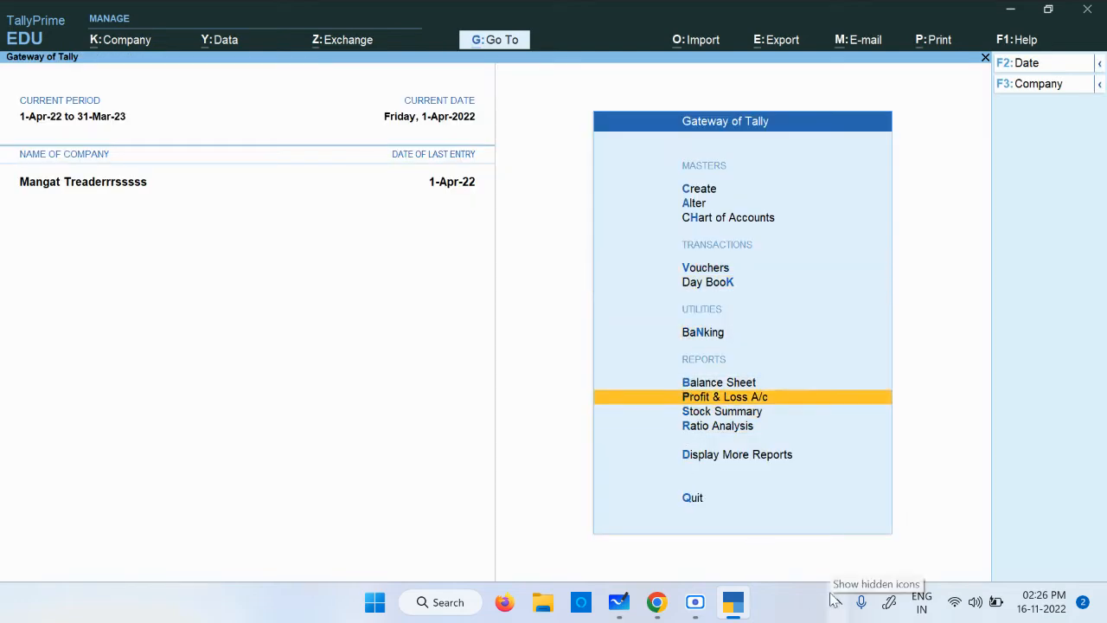
pyautogui.press('Down')
pyautogui.press('Down')
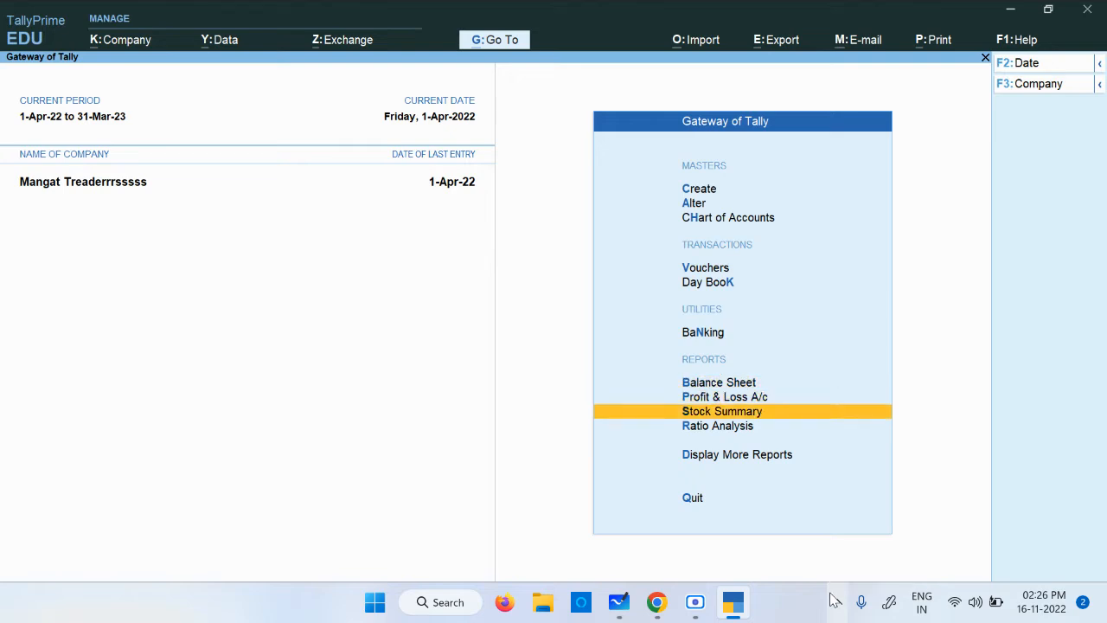
pyautogui.press('Return')
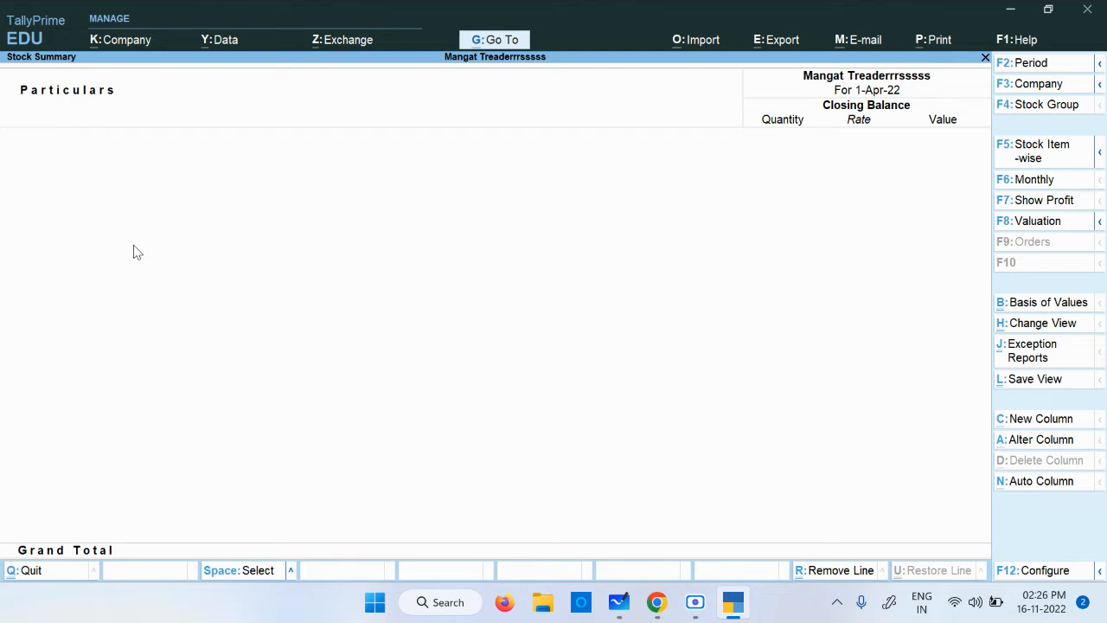
pyautogui.press('Escape')
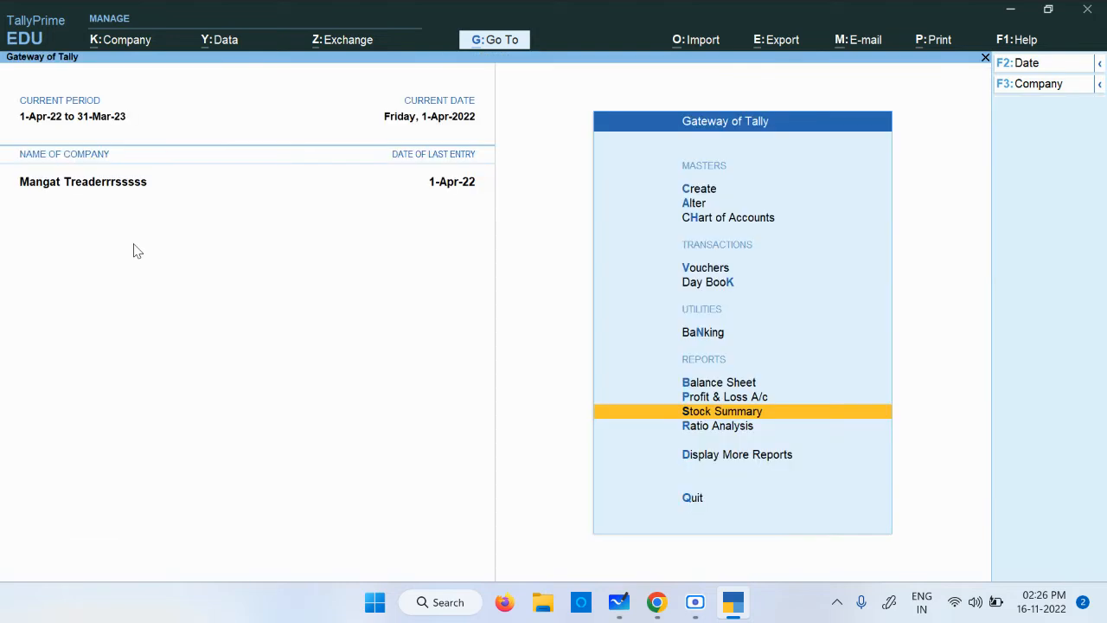
# Open the Sita Sons purchase voucher from the Day Book to review its entries and narration.
pyautogui.press('Up')
pyautogui.press('Up')
pyautogui.press('Up')
pyautogui.press('Up')
pyautogui.press('Return')
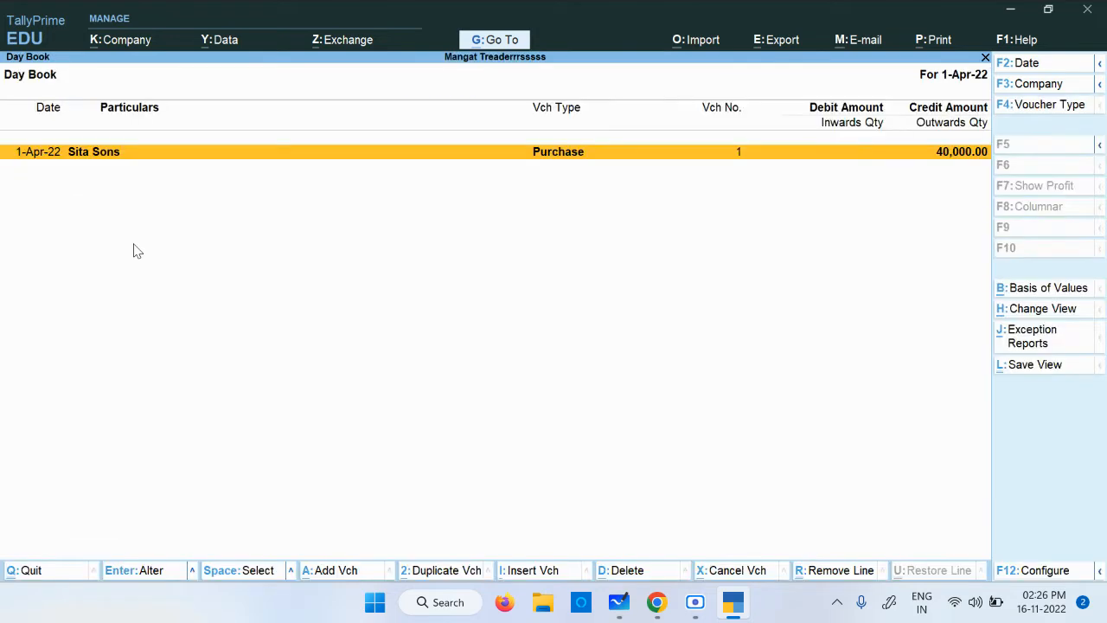
pyautogui.press('Return')
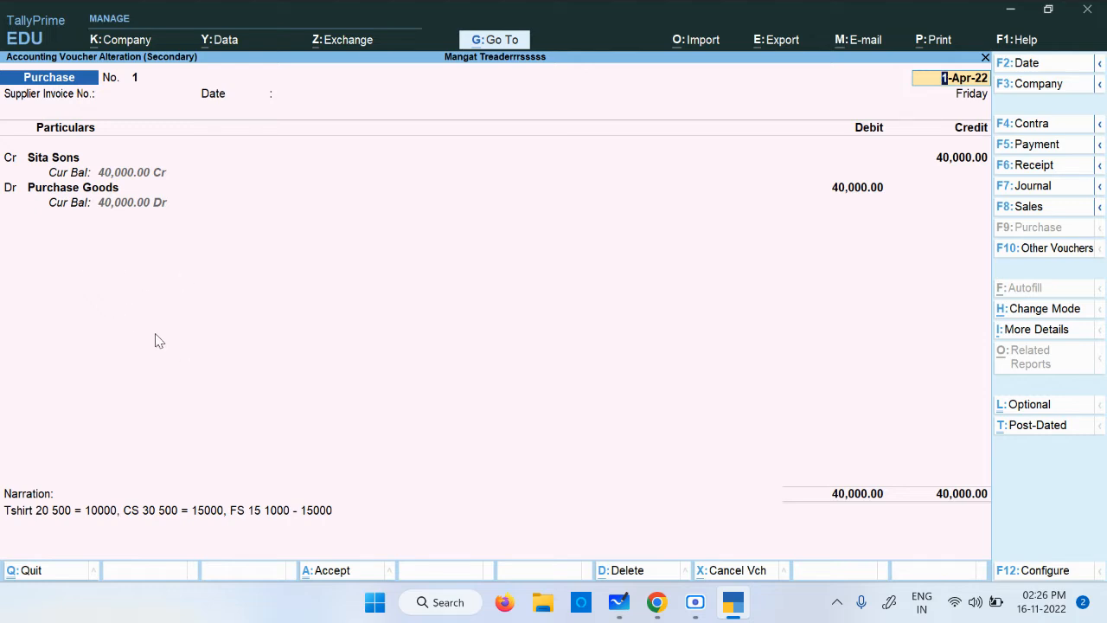
# Switch to Microsoft Whiteboard and handwrite UNIT in red in the blank area beyond the Balance note.
pyautogui.click(619, 602)
pyautogui.moveTo(908, 424); pyautogui.dragTo(65, 303)
pyautogui.moveTo(944, 387); pyautogui.dragTo(538, 472)
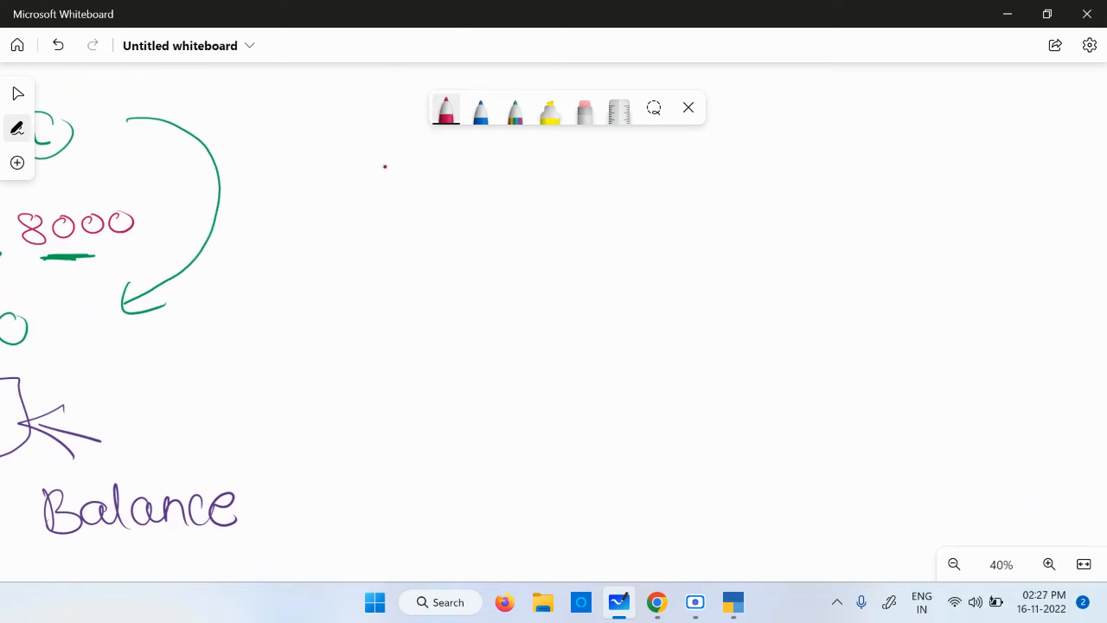
pyautogui.moveTo(383, 159)
pyautogui.mouseDown()
pyautogui.moveTo(408, 217)
pyautogui.moveTo(414, 159)
pyautogui.mouseUp()
pyautogui.moveTo(439, 217)
pyautogui.mouseDown()
pyautogui.moveTo(443, 164)
pyautogui.moveTo(486, 152)
pyautogui.moveTo(519, 210)
pyautogui.mouseUp()
pyautogui.moveTo(500, 162); pyautogui.dragTo(531, 156)
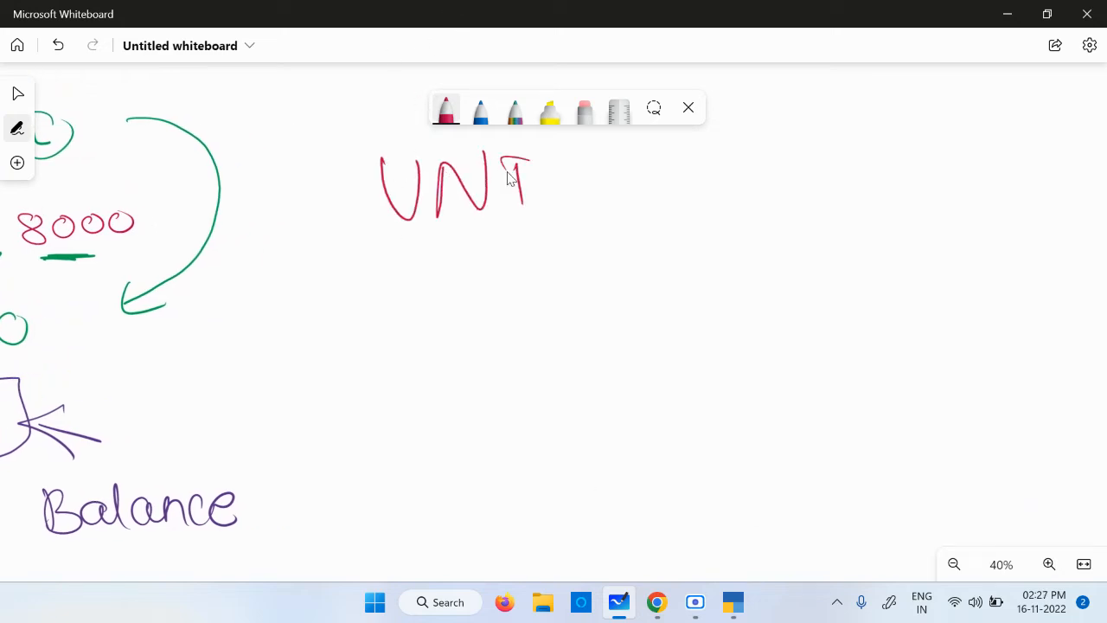
pyautogui.moveTo(556, 201); pyautogui.dragTo(498, 211)
pyautogui.moveTo(548, 160); pyautogui.dragTo(591, 155)
pyautogui.moveTo(570, 160); pyautogui.dragTo(576, 211)
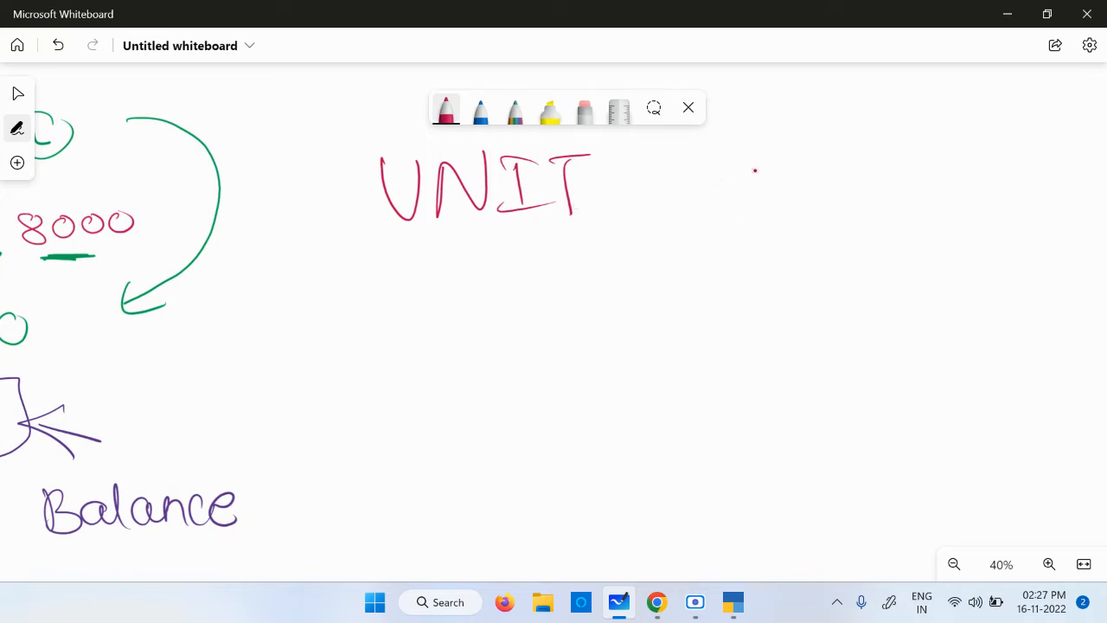
# Handwrite shirts in red beside UNIT and circle the word.
pyautogui.moveTo(761, 169)
pyautogui.mouseDown()
pyautogui.moveTo(726, 203)
pyautogui.moveTo(794, 204)
pyautogui.mouseUp()
pyautogui.moveTo(805, 178); pyautogui.dragTo(809, 202)
pyautogui.moveTo(814, 202)
pyautogui.mouseDown()
pyautogui.moveTo(835, 173)
pyautogui.moveTo(854, 201)
pyautogui.moveTo(875, 171)
pyautogui.mouseUp()
pyautogui.moveTo(893, 170); pyautogui.dragTo(853, 201)
pyautogui.moveTo(880, 137); pyautogui.dragTo(907, 185)
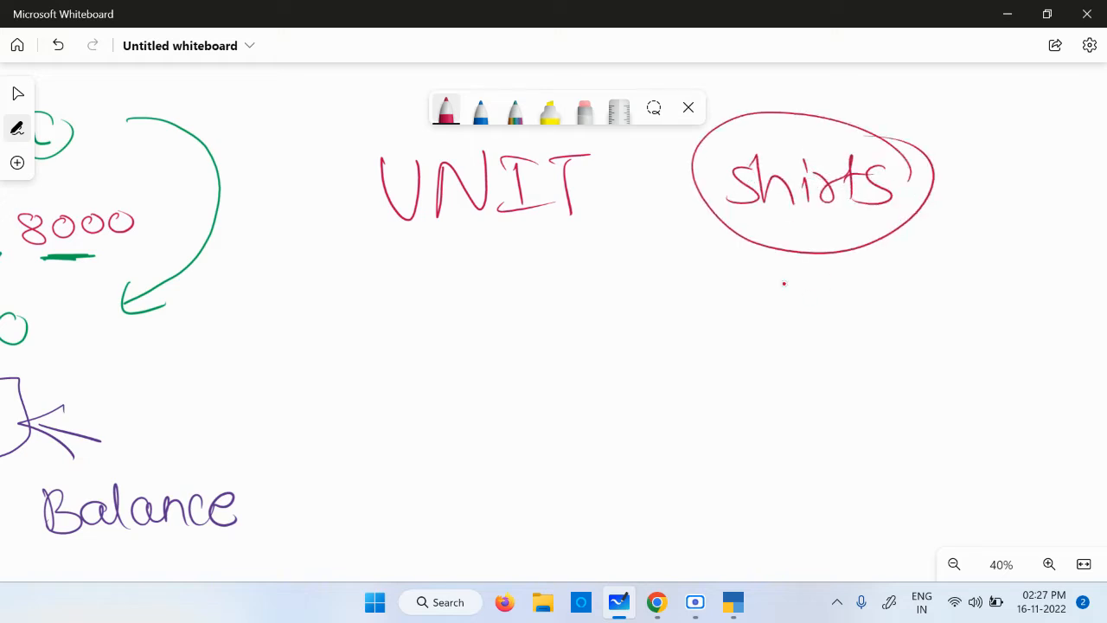
# Draw a curved connector from the circled shirts and handwrite Numbers beneath it, underlined.
pyautogui.moveTo(733, 226); pyautogui.dragTo(735, 277)
pyautogui.moveTo(985, 434); pyautogui.dragTo(818, 412)
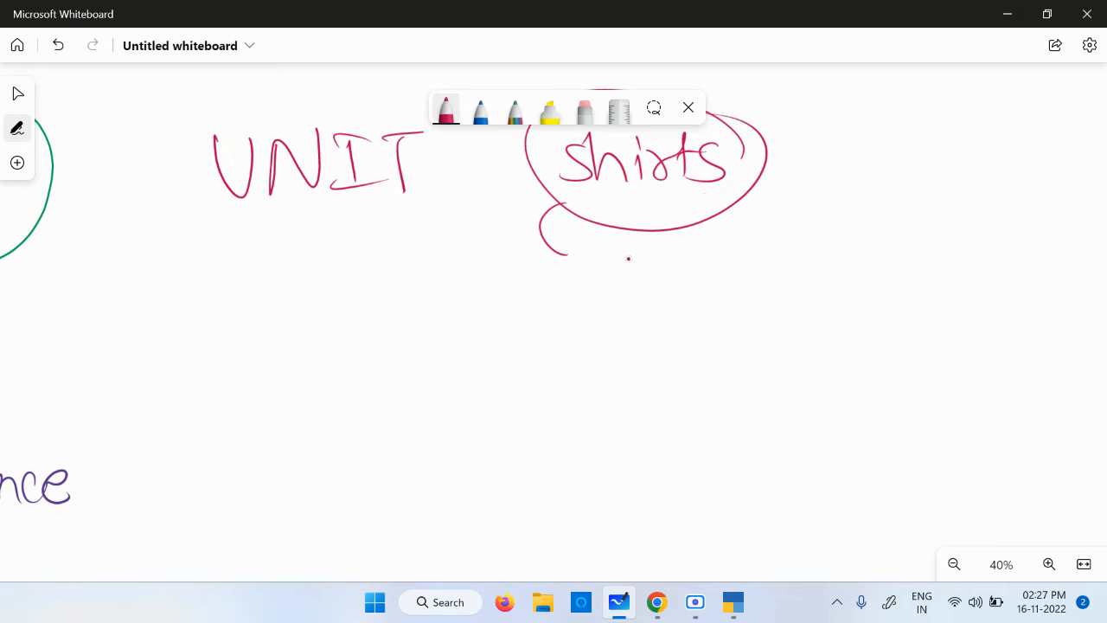
pyautogui.moveTo(626, 247)
pyautogui.mouseDown()
pyautogui.moveTo(624, 289)
pyautogui.moveTo(663, 244)
pyautogui.moveTo(733, 279)
pyautogui.moveTo(770, 281)
pyautogui.moveTo(811, 255)
pyautogui.moveTo(865, 261)
pyautogui.moveTo(858, 281)
pyautogui.mouseUp()
pyautogui.moveTo(704, 296)
pyautogui.mouseDown()
pyautogui.moveTo(645, 299)
pyautogui.moveTo(809, 307)
pyautogui.mouseUp()
# Handwrite Sugar - kg / gms in red below the shirts example.
pyautogui.moveTo(292, 394)
pyautogui.mouseDown()
pyautogui.moveTo(262, 427)
pyautogui.moveTo(364, 434)
pyautogui.moveTo(438, 398)
pyautogui.moveTo(503, 413)
pyautogui.mouseUp()
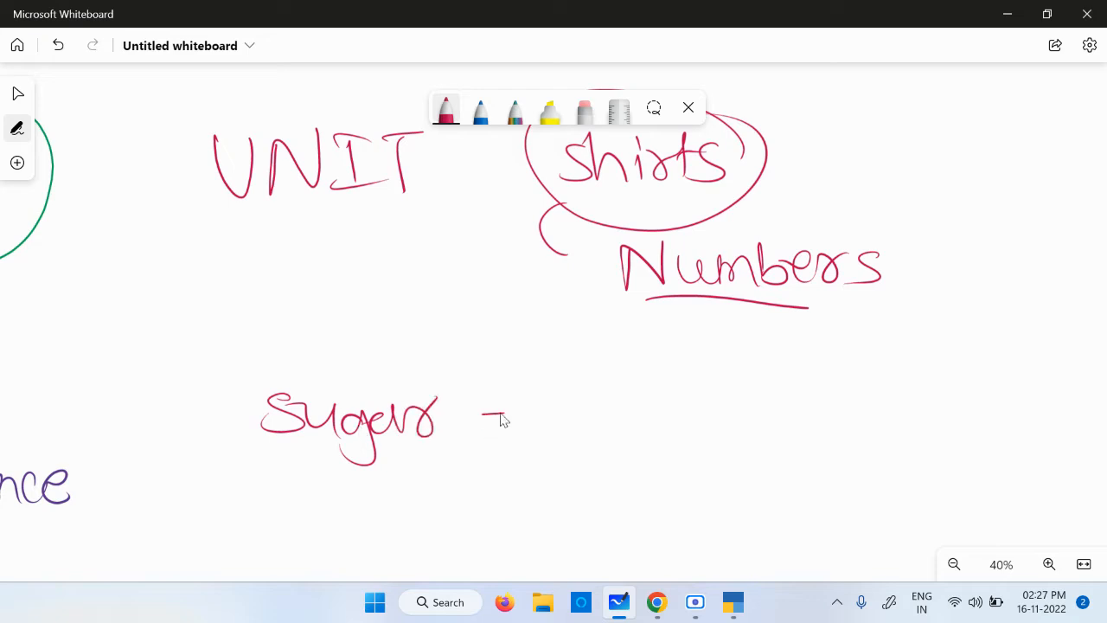
pyautogui.moveTo(635, 372); pyautogui.dragTo(637, 429)
pyautogui.moveTo(657, 389)
pyautogui.mouseDown()
pyautogui.moveTo(636, 408)
pyautogui.moveTo(679, 424)
pyautogui.mouseUp()
pyautogui.moveTo(692, 397)
pyautogui.mouseDown()
pyautogui.moveTo(694, 424)
pyautogui.moveTo(703, 417)
pyautogui.moveTo(652, 444)
pyautogui.mouseUp()
pyautogui.moveTo(757, 375); pyautogui.dragTo(732, 448)
pyautogui.moveTo(813, 398)
pyautogui.mouseDown()
pyautogui.moveTo(830, 419)
pyautogui.moveTo(795, 441)
pyautogui.moveTo(903, 422)
pyautogui.mouseUp()
pyautogui.moveTo(933, 385); pyautogui.dragTo(882, 423)
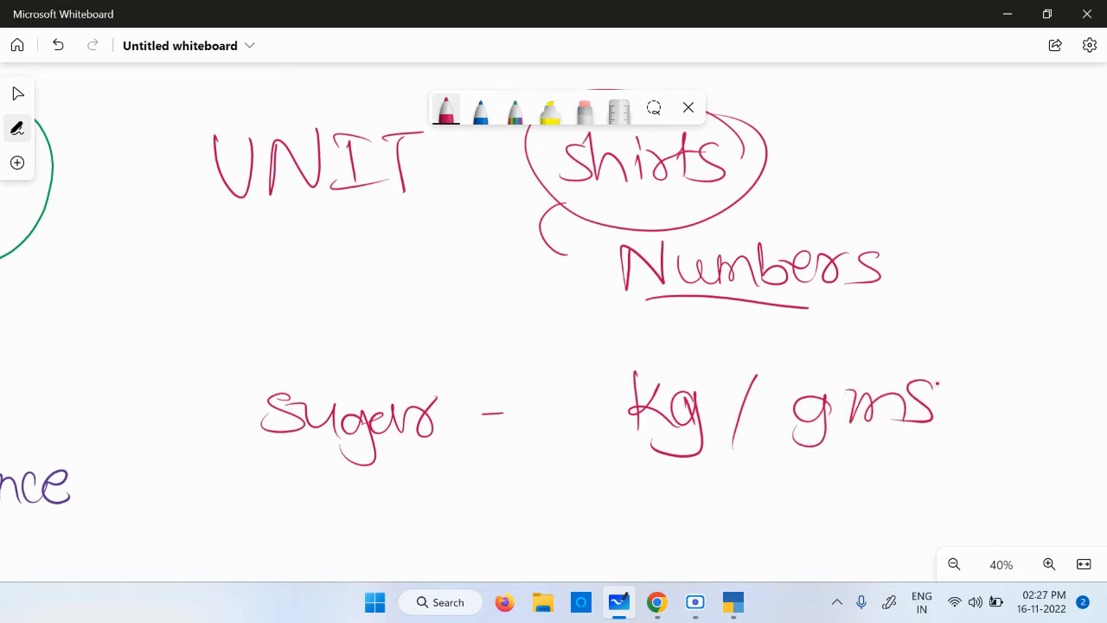
# Handwrite oil - Liter in red below the sugar line.
pyautogui.keyDown('ctrl'); pyautogui.scroll(-2, 932, 378); pyautogui.keyUp('ctrl')
pyautogui.scroll(-3, 984, 448)
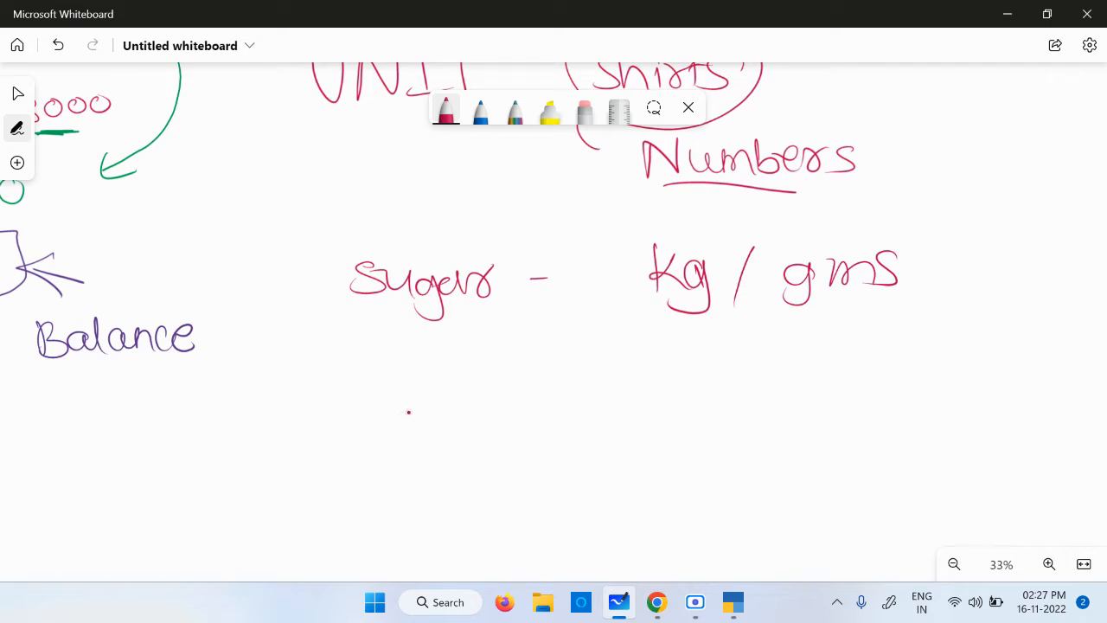
pyautogui.moveTo(408, 412); pyautogui.dragTo(429, 442)
pyautogui.click(426, 396)
pyautogui.moveTo(451, 394); pyautogui.dragTo(454, 443)
pyautogui.click(461, 425)
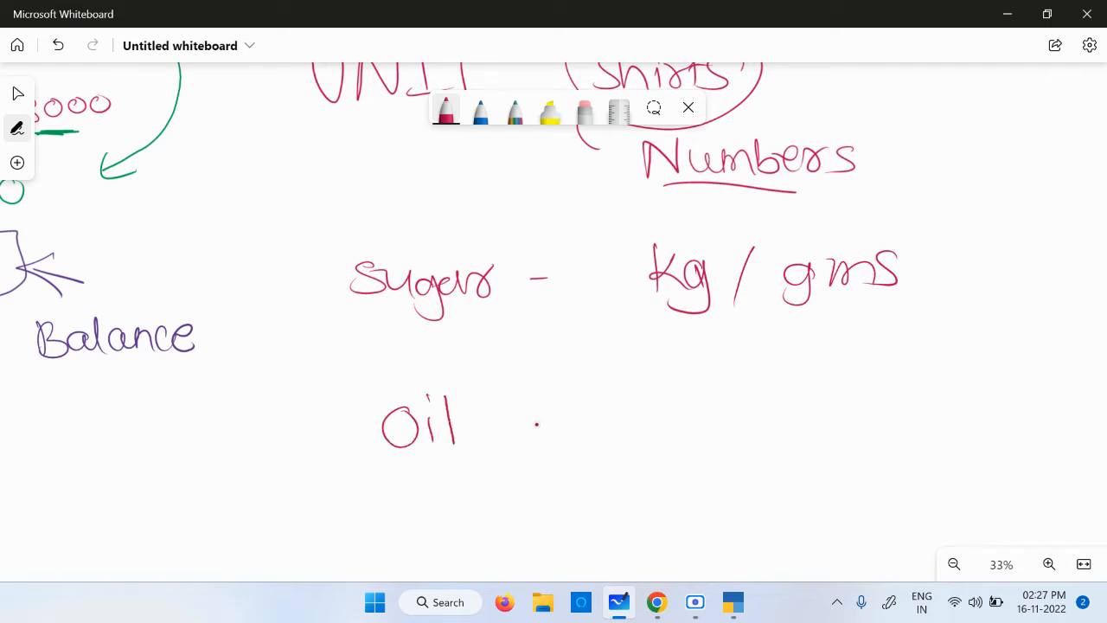
pyautogui.moveTo(551, 406); pyautogui.dragTo(582, 406)
pyautogui.moveTo(683, 388); pyautogui.dragTo(725, 434)
pyautogui.moveTo(740, 382); pyautogui.dragTo(745, 433)
pyautogui.moveTo(731, 406)
pyautogui.mouseDown()
pyautogui.moveTo(768, 397)
pyautogui.moveTo(825, 407)
pyautogui.moveTo(835, 420)
pyautogui.mouseUp()
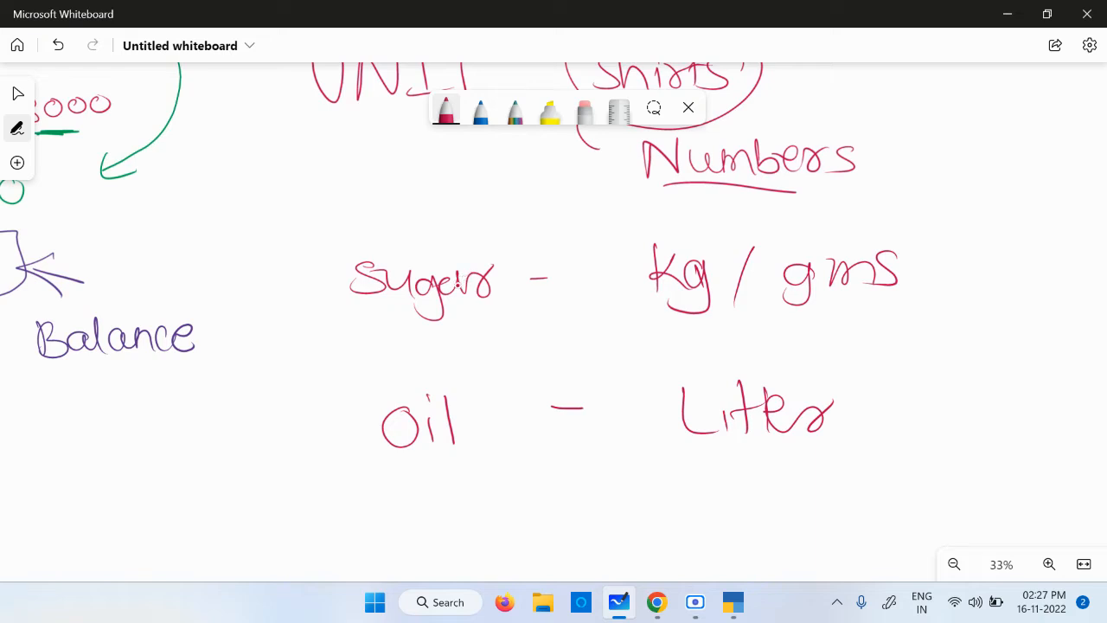
# Draw red arrows pointing at Numbers, kg / gms and Liter.
pyautogui.moveTo(951, 119)
pyautogui.mouseDown()
pyautogui.moveTo(926, 133)
pyautogui.moveTo(932, 153)
pyautogui.mouseUp()
pyautogui.moveTo(967, 230)
pyautogui.mouseDown()
pyautogui.moveTo(929, 249)
pyautogui.moveTo(941, 270)
pyautogui.mouseUp()
pyautogui.moveTo(949, 342)
pyautogui.mouseDown()
pyautogui.moveTo(899, 372)
pyautogui.moveTo(942, 381)
pyautogui.mouseUp()
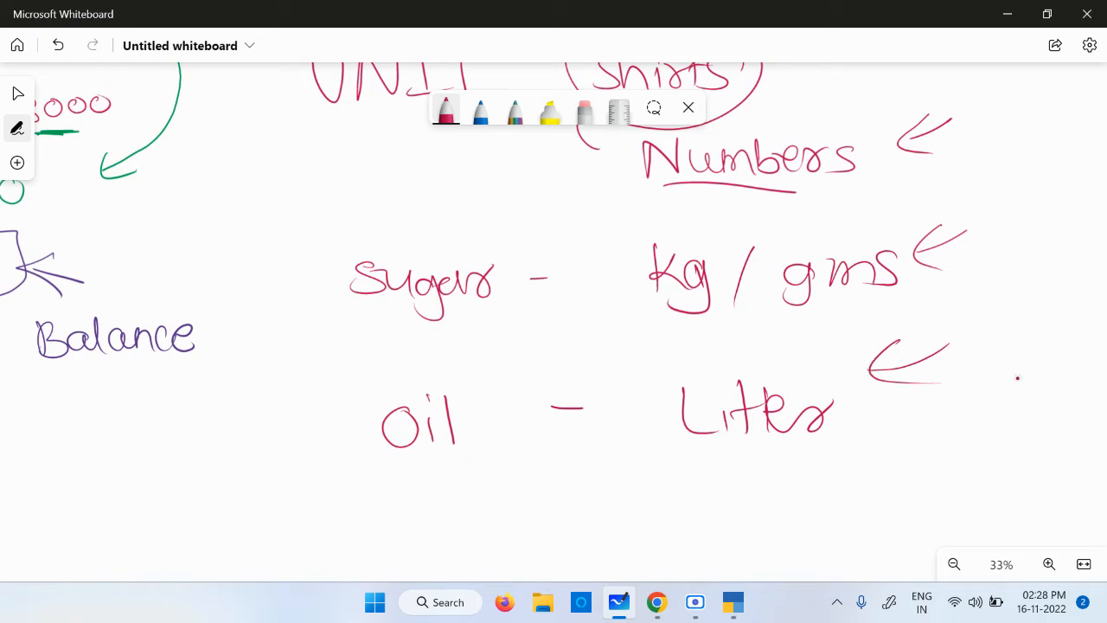
# Handwrite Oppo A1 in red in the blank area beyond the unit arrows.
pyautogui.moveTo(1033, 412); pyautogui.dragTo(383, 492)
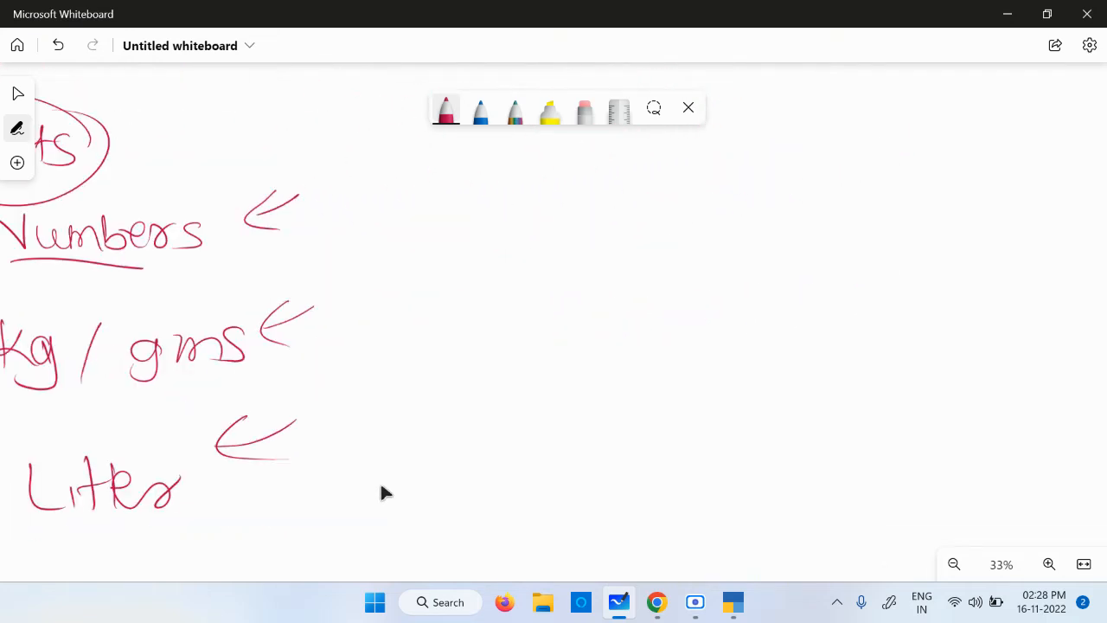
pyautogui.moveTo(475, 165)
pyautogui.mouseDown()
pyautogui.moveTo(523, 197)
pyautogui.moveTo(550, 195)
pyautogui.moveTo(574, 171)
pyautogui.mouseUp()
pyautogui.moveTo(680, 209)
pyautogui.mouseDown()
pyautogui.moveTo(716, 204)
pyautogui.moveTo(718, 183)
pyautogui.mouseUp()
pyautogui.moveTo(731, 168); pyautogui.dragTo(749, 202)
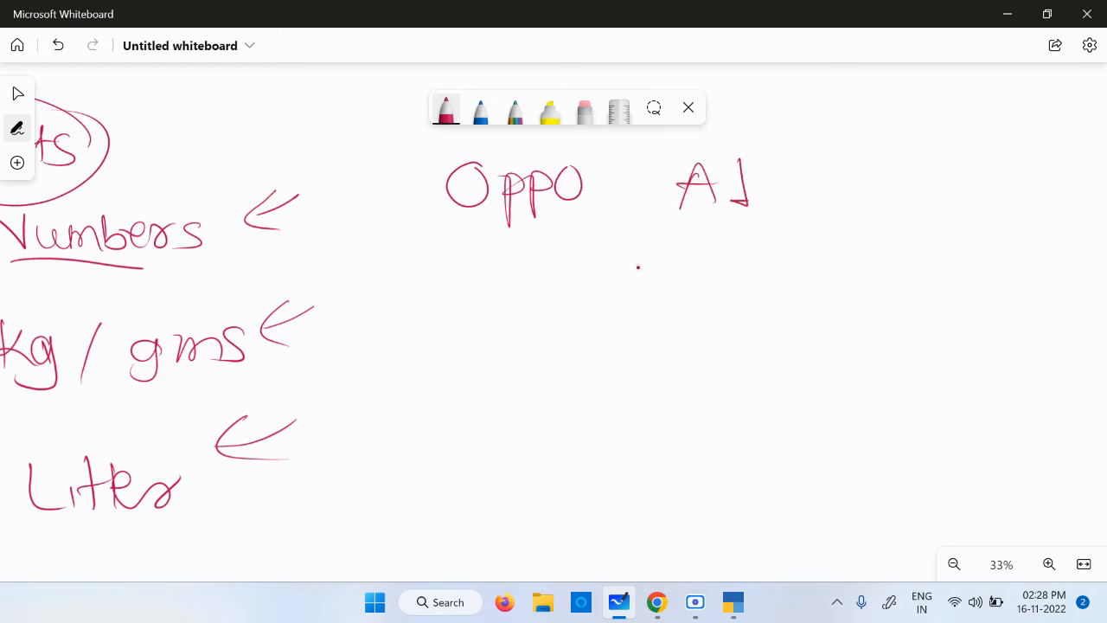
# Handwrite 10 nos with the Hindi नग beside it below Oppo A1, and add 10 pcs on the next line.
pyautogui.moveTo(611, 257); pyautogui.dragTo(610, 311)
pyautogui.moveTo(661, 277); pyautogui.dragTo(657, 273)
pyautogui.moveTo(742, 280)
pyautogui.mouseDown()
pyautogui.moveTo(783, 298)
pyautogui.moveTo(799, 269)
pyautogui.moveTo(813, 298)
pyautogui.mouseUp()
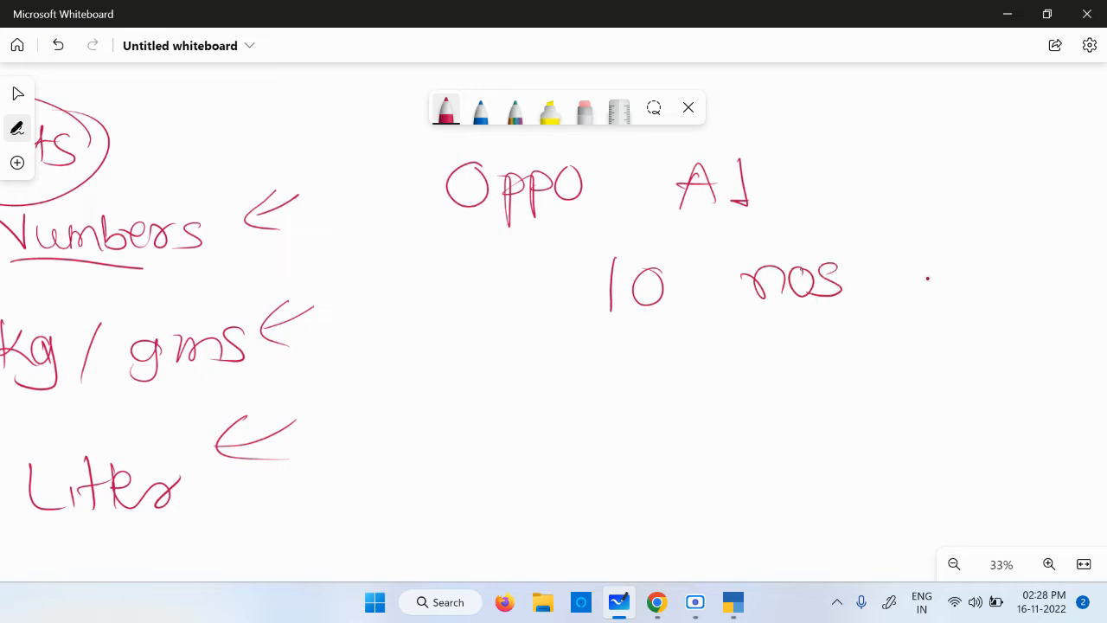
pyautogui.moveTo(927, 278)
pyautogui.mouseDown()
pyautogui.moveTo(994, 282)
pyautogui.moveTo(1005, 294)
pyautogui.mouseUp()
pyautogui.moveTo(951, 256); pyautogui.dragTo(1018, 254)
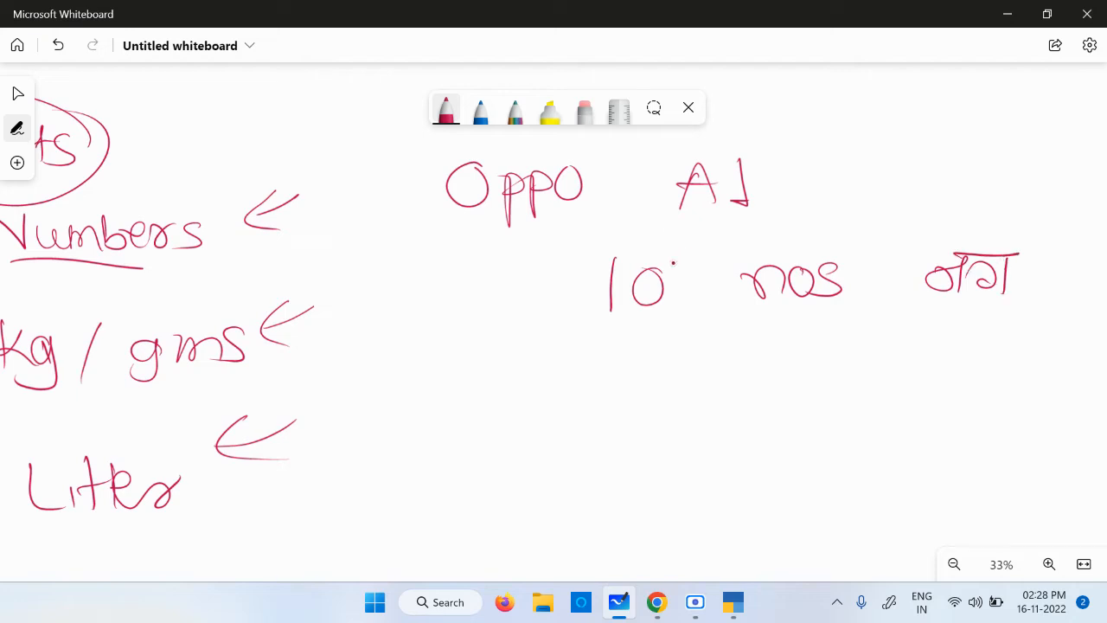
pyautogui.moveTo(614, 344)
pyautogui.mouseDown()
pyautogui.moveTo(617, 391)
pyautogui.moveTo(647, 363)
pyautogui.moveTo(673, 370)
pyautogui.mouseUp()
pyautogui.moveTo(770, 353)
pyautogui.mouseDown()
pyautogui.moveTo(772, 399)
pyautogui.moveTo(768, 376)
pyautogui.moveTo(821, 374)
pyautogui.mouseUp()
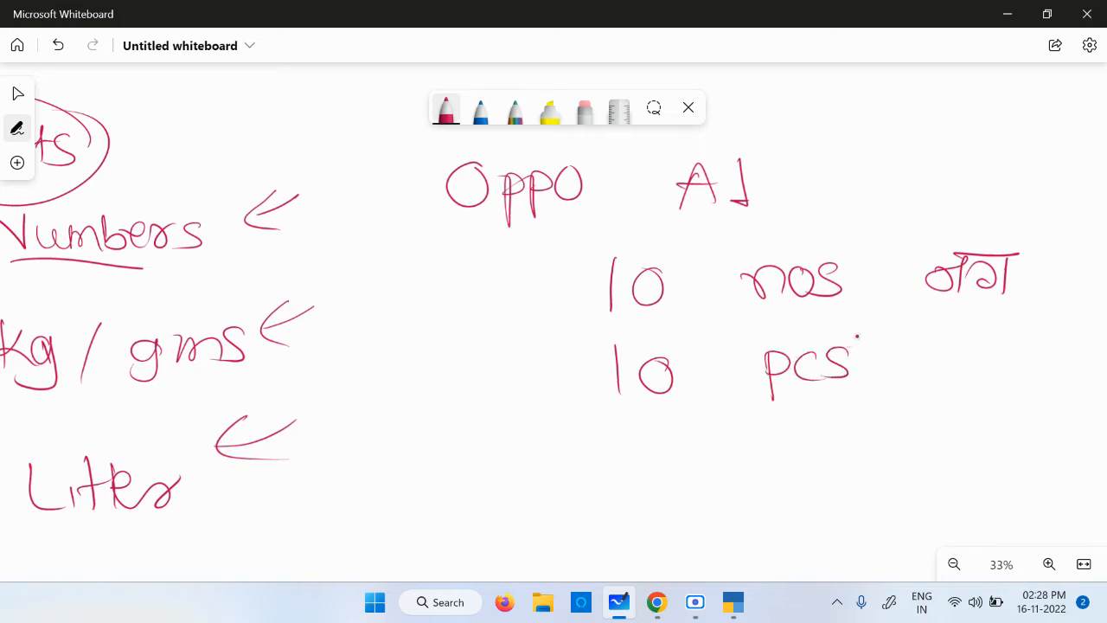
# Handwrite Pencils in red in the blank area below the Oppo example and underline it.
pyautogui.scroll(-5, 976, 267)
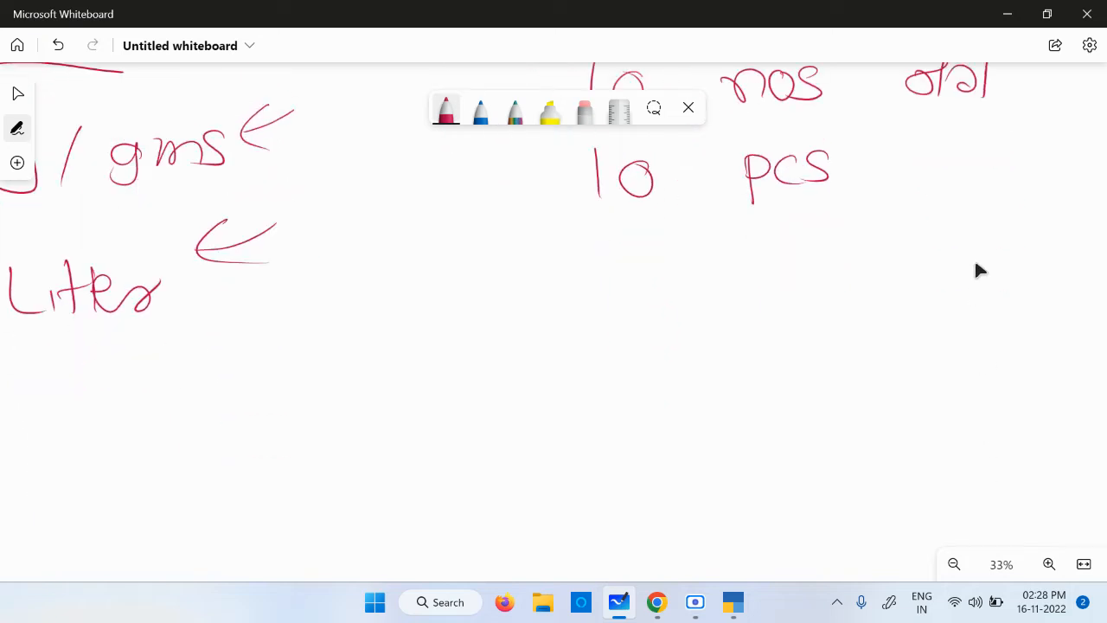
pyautogui.moveTo(451, 163); pyautogui.dragTo(453, 235)
pyautogui.moveTo(450, 166)
pyautogui.mouseDown()
pyautogui.moveTo(451, 192)
pyautogui.moveTo(513, 213)
pyautogui.moveTo(595, 181)
pyautogui.moveTo(612, 220)
pyautogui.mouseUp()
pyautogui.moveTo(654, 177); pyautogui.dragTo(617, 212)
pyautogui.moveTo(472, 239); pyautogui.dragTo(605, 240)
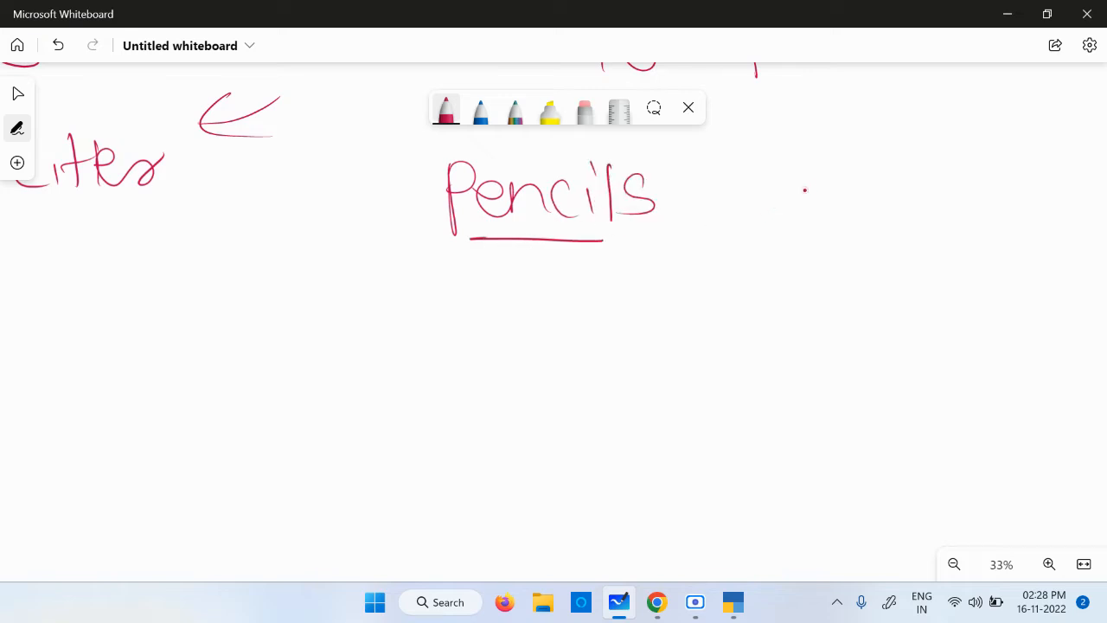
# Handwrite 1 pcs beside Pencils and 1 dozen on the line below.
pyautogui.moveTo(821, 177)
pyautogui.mouseDown()
pyautogui.moveTo(819, 225)
pyautogui.moveTo(821, 201)
pyautogui.mouseUp()
pyautogui.moveTo(878, 178); pyautogui.dragTo(880, 201)
pyautogui.moveTo(891, 171)
pyautogui.mouseDown()
pyautogui.moveTo(895, 195)
pyautogui.moveTo(866, 204)
pyautogui.mouseUp()
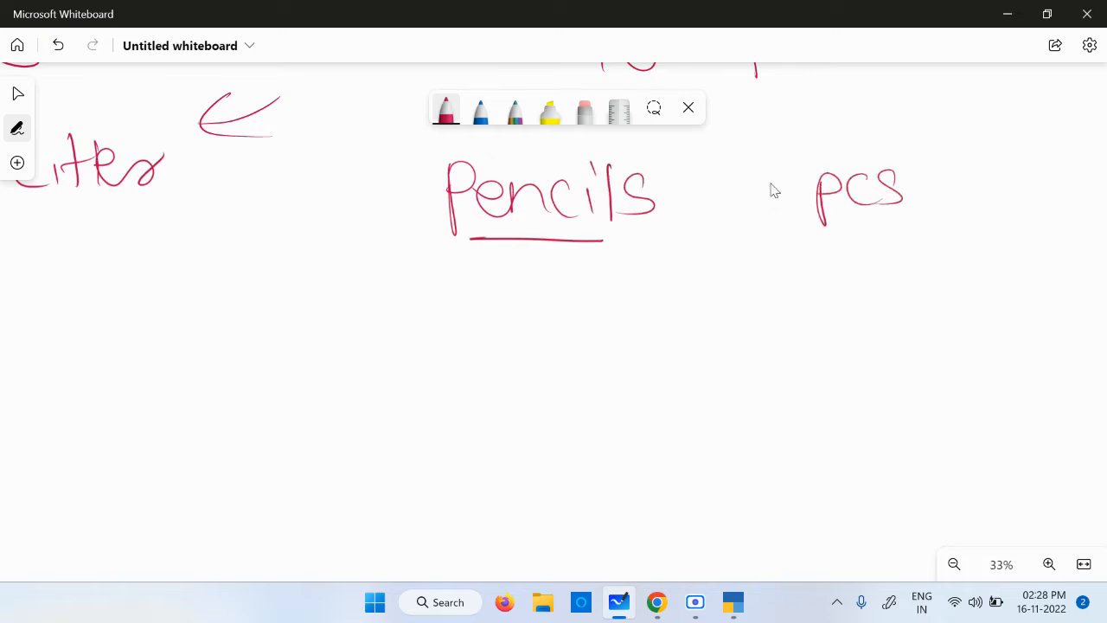
pyautogui.moveTo(767, 179); pyautogui.dragTo(767, 208)
pyautogui.moveTo(771, 257); pyautogui.dragTo(770, 303)
pyautogui.moveTo(839, 252)
pyautogui.mouseDown()
pyautogui.moveTo(840, 285)
pyautogui.moveTo(865, 282)
pyautogui.mouseUp()
pyautogui.moveTo(875, 281); pyautogui.dragTo(907, 302)
pyautogui.moveTo(922, 292)
pyautogui.mouseDown()
pyautogui.moveTo(942, 291)
pyautogui.moveTo(971, 311)
pyautogui.mouseUp()
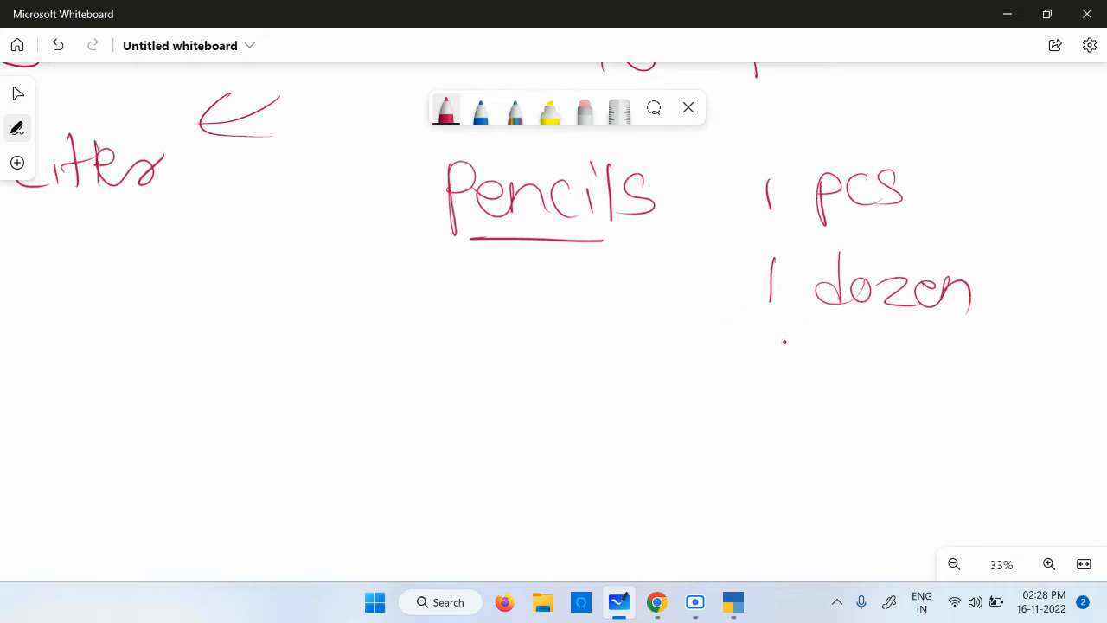
# Handwrite 1 Box below the dozen line and draw a frame around Box.
pyautogui.moveTo(782, 363); pyautogui.dragTo(779, 401)
pyautogui.moveTo(833, 370); pyautogui.dragTo(835, 396)
pyautogui.moveTo(870, 380)
pyautogui.mouseDown()
pyautogui.moveTo(890, 380)
pyautogui.moveTo(871, 379)
pyautogui.mouseUp()
pyautogui.moveTo(901, 363)
pyautogui.mouseDown()
pyautogui.moveTo(923, 394)
pyautogui.moveTo(901, 394)
pyautogui.mouseUp()
pyautogui.moveTo(837, 354)
pyautogui.mouseDown()
pyautogui.moveTo(956, 346)
pyautogui.moveTo(818, 399)
pyautogui.mouseUp()
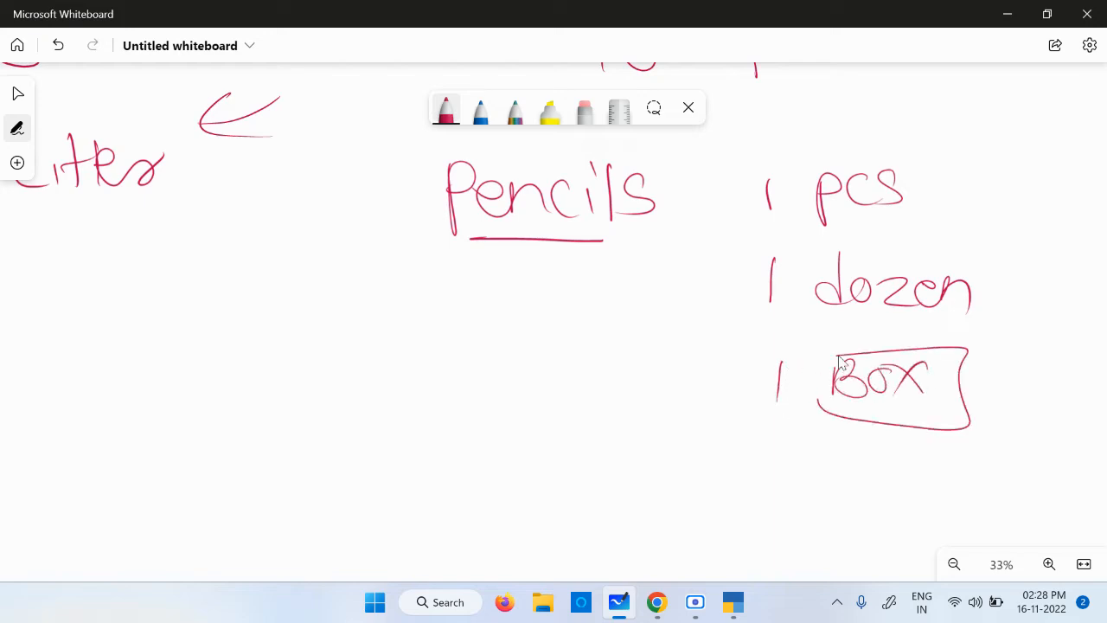
# Add - 12 pc after the framed Box and draw a curved arrow from it up to dozen.
pyautogui.moveTo(957, 381)
pyautogui.mouseDown()
pyautogui.moveTo(992, 377)
pyautogui.moveTo(1011, 394)
pyautogui.mouseUp()
pyautogui.moveTo(1023, 369); pyautogui.dragTo(1072, 401)
pyautogui.moveTo(1070, 370)
pyautogui.mouseDown()
pyautogui.moveTo(1086, 367)
pyautogui.moveTo(1069, 384)
pyautogui.mouseUp()
pyautogui.moveTo(1104, 359)
pyautogui.mouseDown()
pyautogui.moveTo(1104, 374)
pyautogui.moveTo(1048, 288)
pyautogui.moveTo(1011, 284)
pyautogui.mouseUp()
pyautogui.moveTo(1053, 261); pyautogui.dragTo(1070, 308)
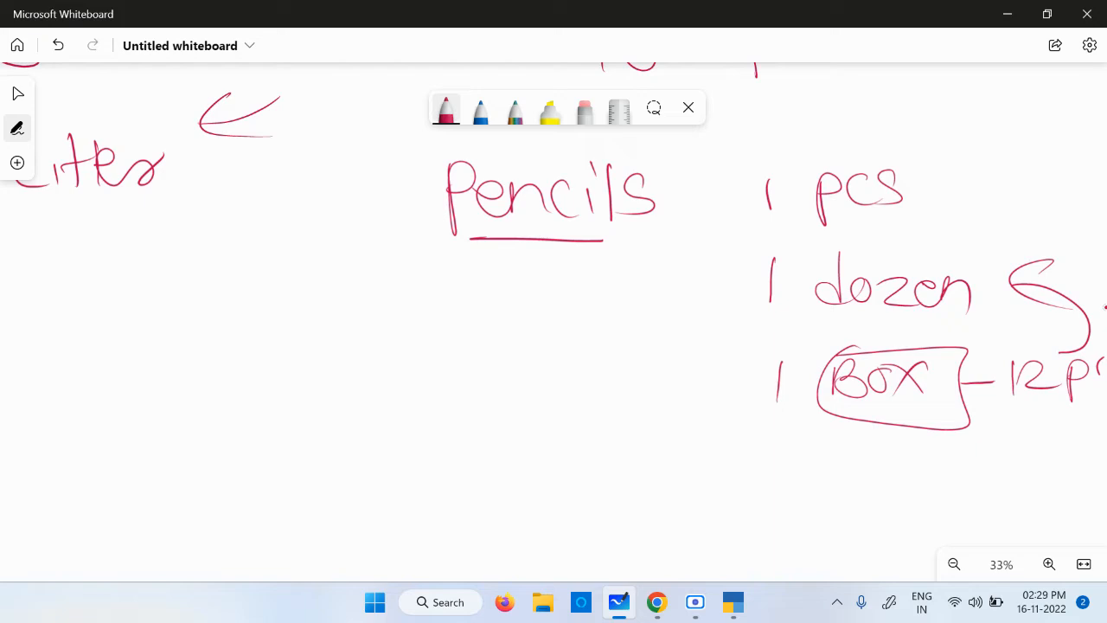
# Draw a red rectangle containing Chairs and Tables below Pencils, and write nos / pcs beside them in blue.
pyautogui.moveTo(260, 294)
pyautogui.mouseDown()
pyautogui.moveTo(381, 299)
pyautogui.moveTo(637, 445)
pyautogui.moveTo(637, 455)
pyautogui.moveTo(250, 451)
pyautogui.moveTo(673, 446)
pyautogui.mouseUp()
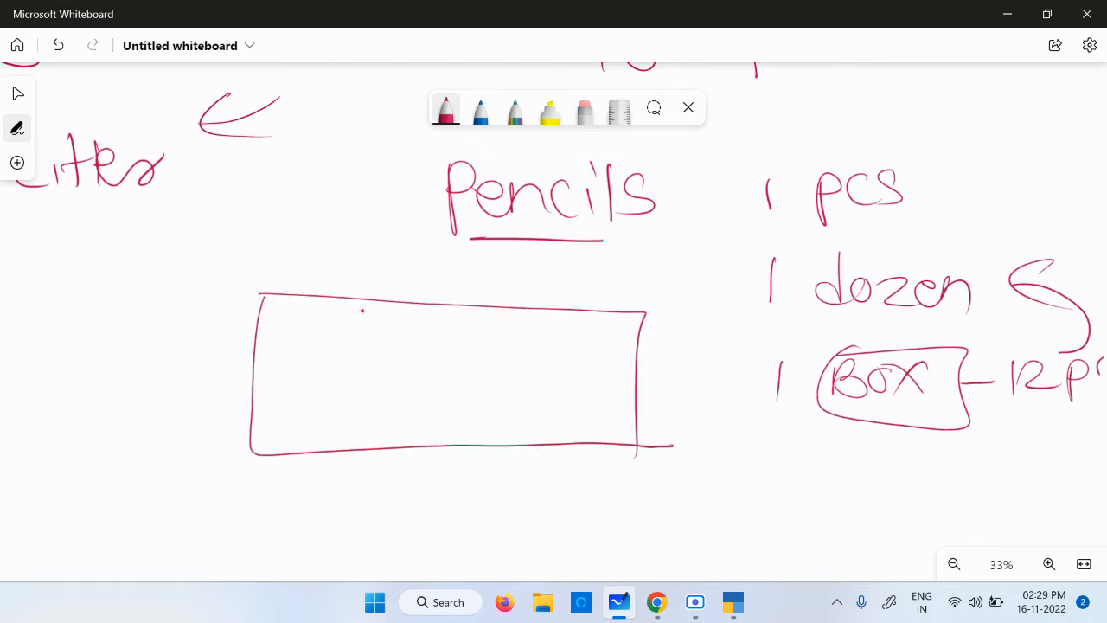
pyautogui.moveTo(313, 334)
pyautogui.mouseDown()
pyautogui.moveTo(388, 363)
pyautogui.moveTo(474, 344)
pyautogui.moveTo(341, 390)
pyautogui.moveTo(371, 420)
pyautogui.moveTo(481, 417)
pyautogui.moveTo(386, 481)
pyautogui.moveTo(400, 467)
pyautogui.mouseUp()
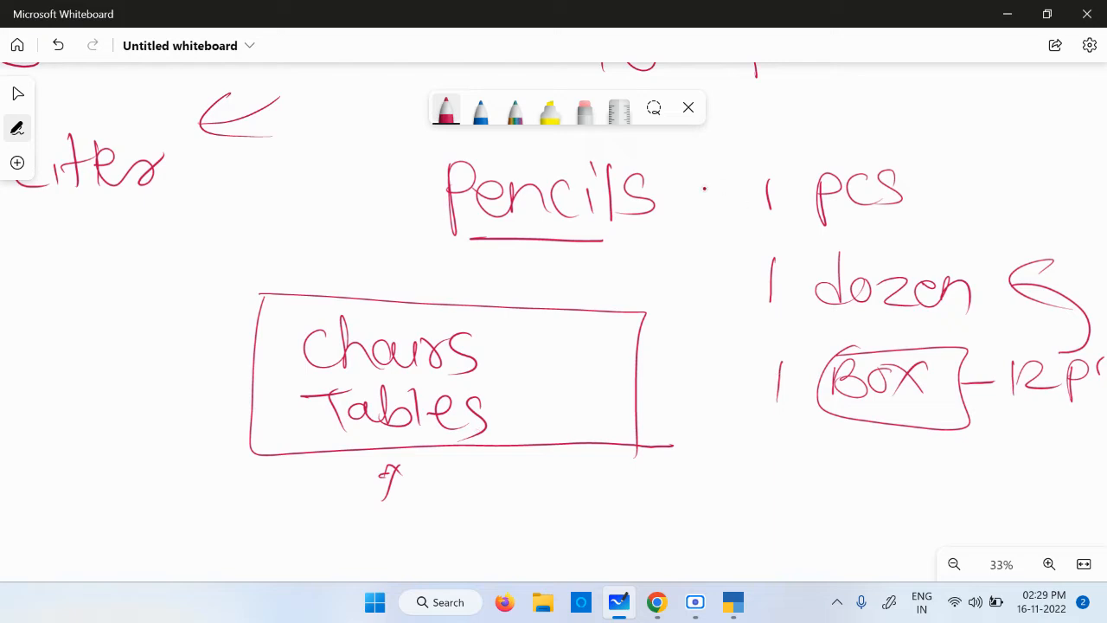
pyautogui.click(481, 110)
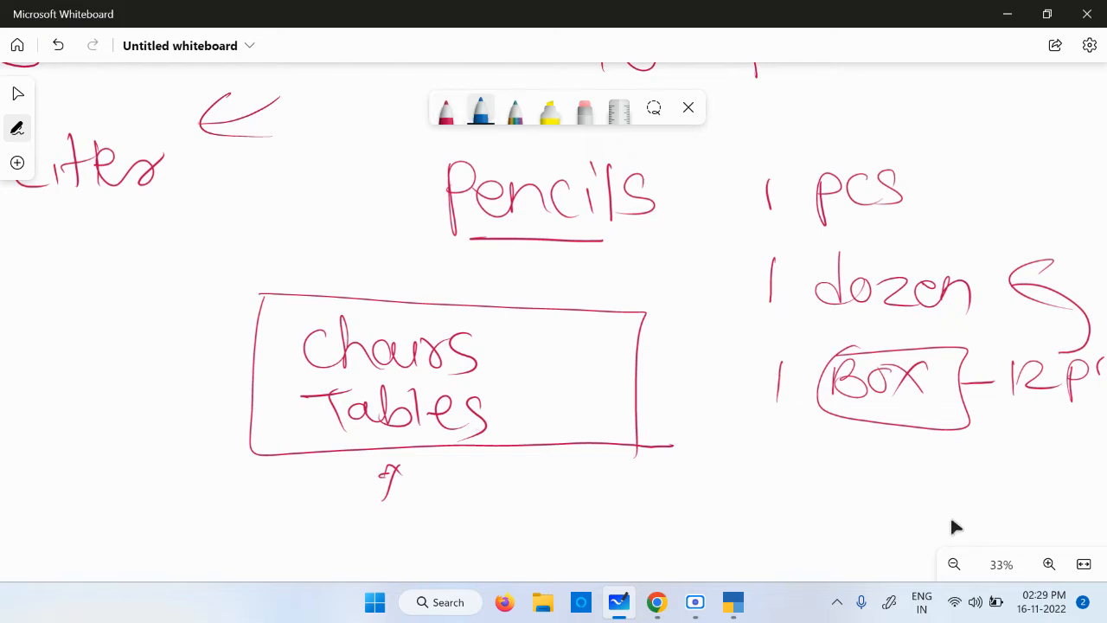
pyautogui.moveTo(954, 527); pyautogui.dragTo(919, 445)
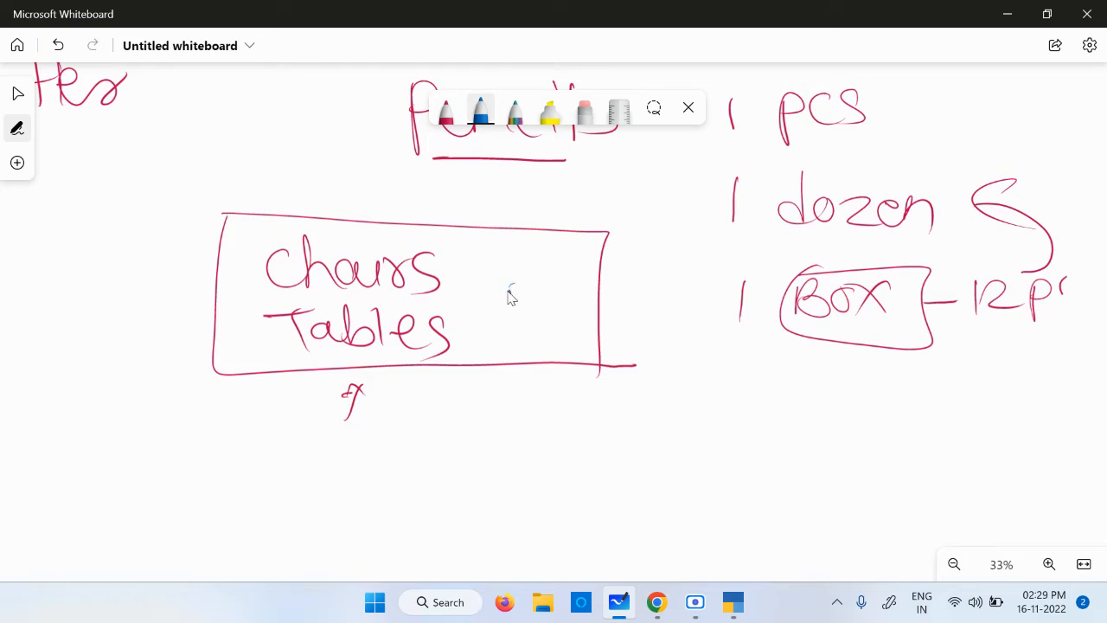
pyautogui.moveTo(509, 286); pyautogui.dragTo(522, 325)
pyautogui.moveTo(549, 291); pyautogui.dragTo(567, 315)
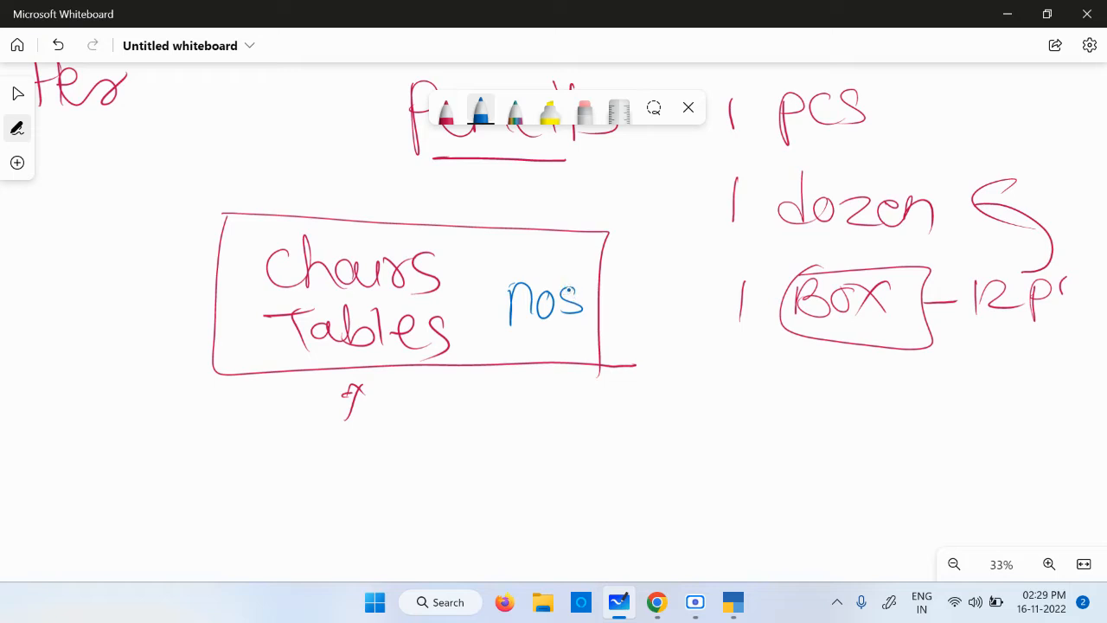
pyautogui.moveTo(593, 271); pyautogui.dragTo(583, 340)
pyautogui.moveTo(628, 284)
pyautogui.mouseDown()
pyautogui.moveTo(631, 304)
pyautogui.moveTo(676, 308)
pyautogui.mouseUp()
pyautogui.click(653, 299)
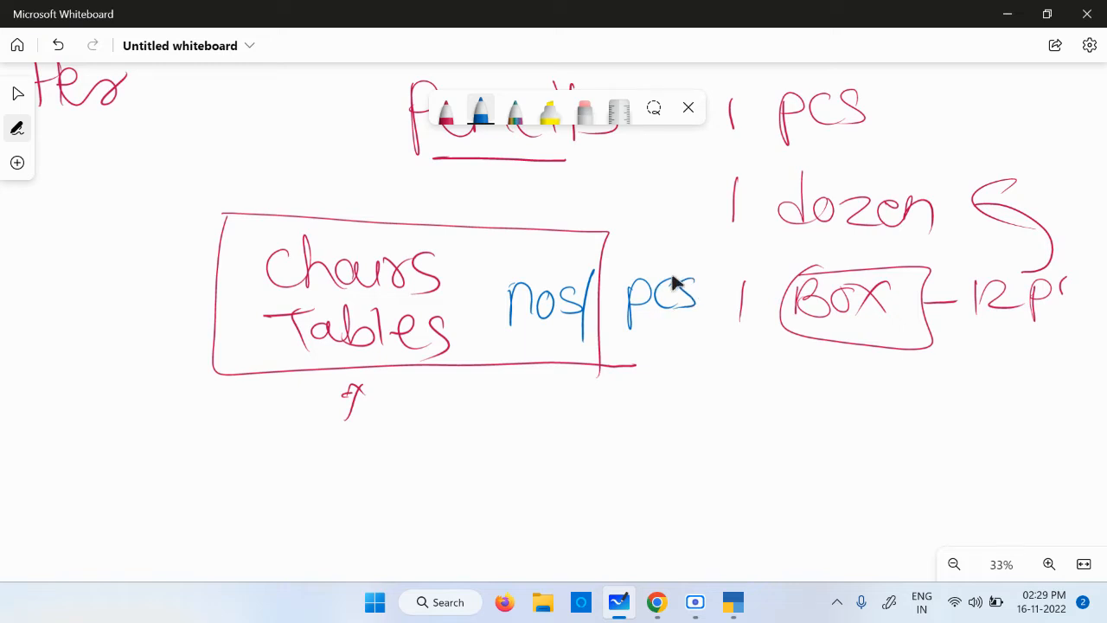
# Handwrite Step 1 in blue in the blank area below the examples, with the 1 circled.
pyautogui.scroll(-2, 683, 298)
pyautogui.moveTo(964, 452); pyautogui.dragTo(973, 354)
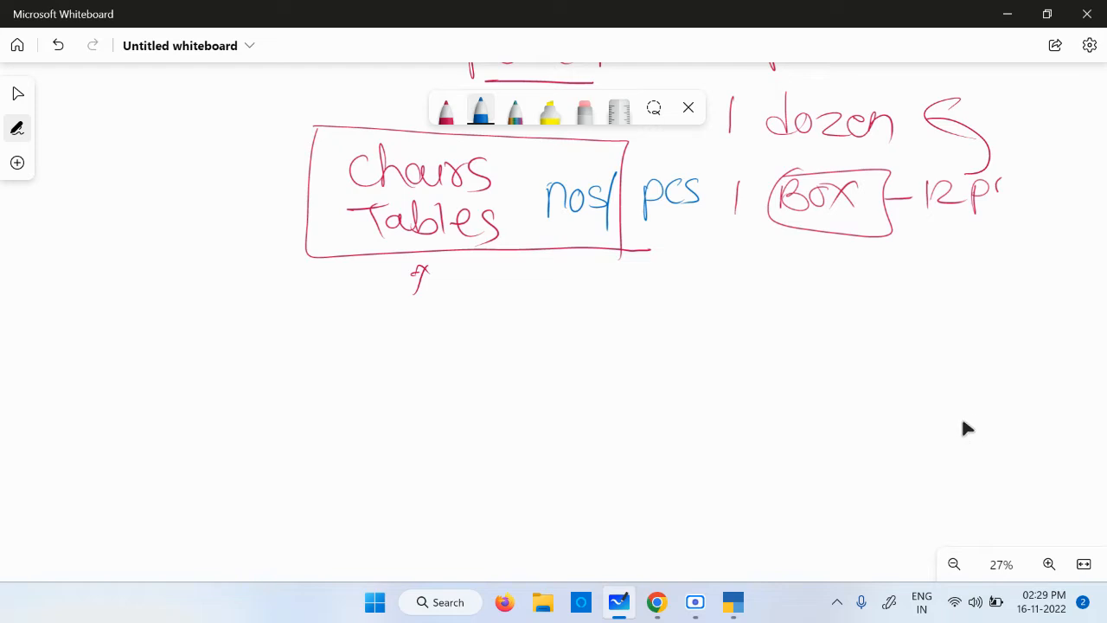
pyautogui.moveTo(961, 424); pyautogui.dragTo(941, 218)
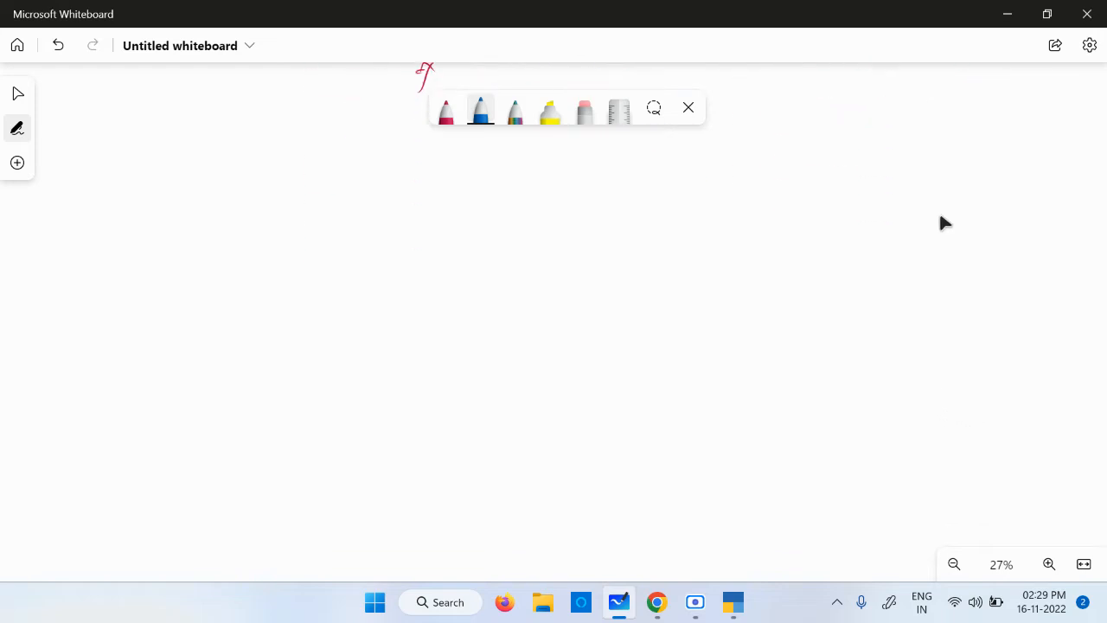
pyautogui.moveTo(268, 204)
pyautogui.mouseDown()
pyautogui.moveTo(230, 249)
pyautogui.moveTo(292, 223)
pyautogui.moveTo(320, 256)
pyautogui.mouseUp()
pyautogui.moveTo(317, 211); pyautogui.dragTo(321, 226)
pyautogui.moveTo(395, 206)
pyautogui.mouseDown()
pyautogui.moveTo(396, 243)
pyautogui.moveTo(415, 231)
pyautogui.mouseUp()
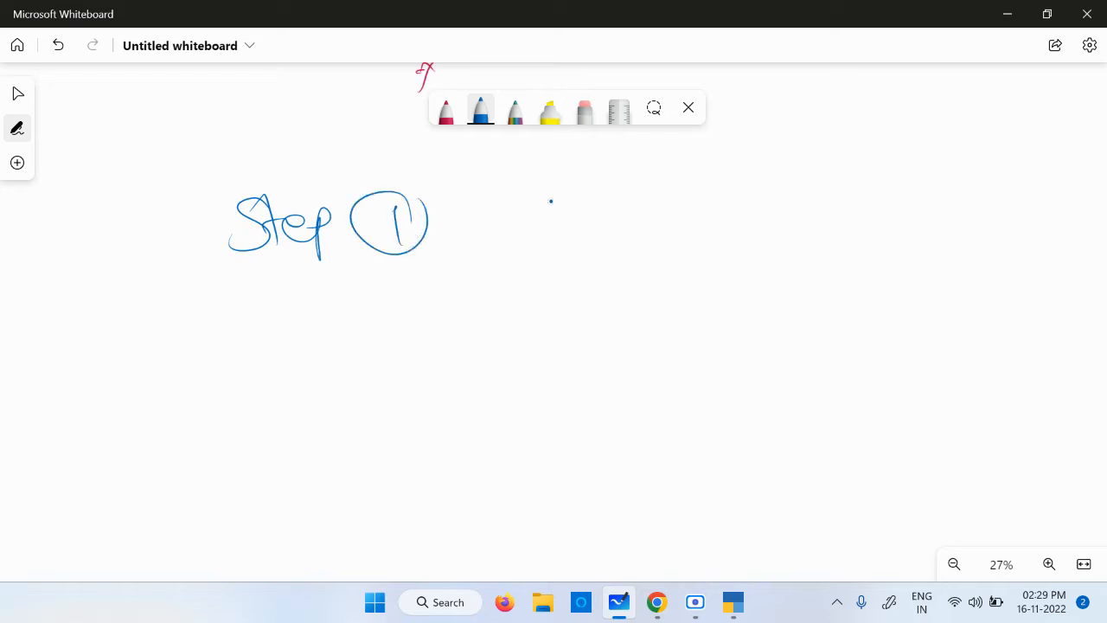
# Handwrite Create Unit in blue beside the circled step number.
pyautogui.moveTo(547, 189)
pyautogui.mouseDown()
pyautogui.moveTo(581, 220)
pyautogui.moveTo(618, 207)
pyautogui.moveTo(659, 223)
pyautogui.mouseUp()
pyautogui.moveTo(666, 185)
pyautogui.mouseDown()
pyautogui.moveTo(662, 227)
pyautogui.moveTo(726, 227)
pyautogui.mouseUp()
pyautogui.moveTo(809, 186)
pyautogui.mouseDown()
pyautogui.moveTo(815, 222)
pyautogui.moveTo(844, 183)
pyautogui.mouseUp()
pyautogui.moveTo(858, 197)
pyautogui.mouseDown()
pyautogui.moveTo(875, 226)
pyautogui.moveTo(900, 223)
pyautogui.mouseUp()
pyautogui.moveTo(921, 172); pyautogui.dragTo(923, 225)
pyautogui.moveTo(917, 200); pyautogui.dragTo(942, 197)
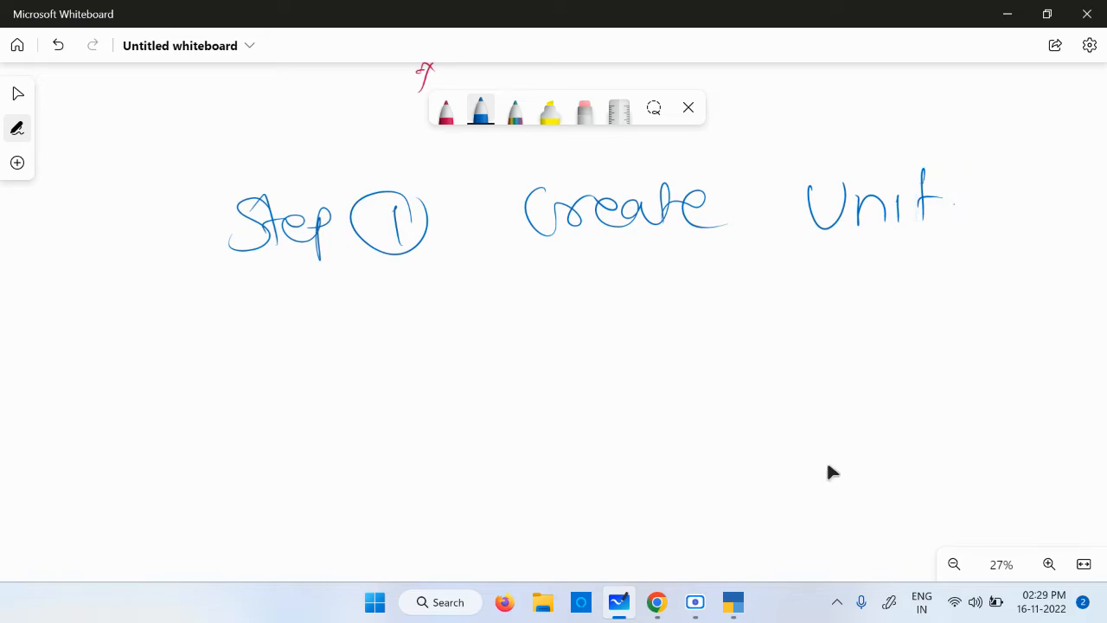
# Switch to the purchase entries PDF and highlight item names such as Shirts, Vests, Ties, Skirts, Folding Chairs, Desks and Beds.
pyautogui.moveTo(657, 605)
pyautogui.click(508, 547)
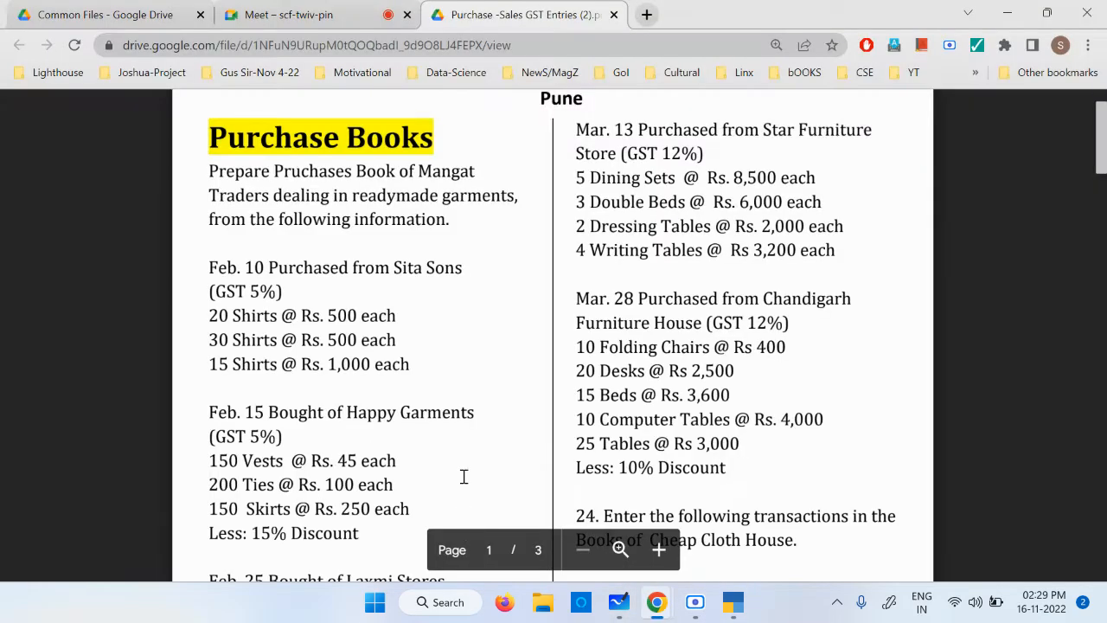
pyautogui.doubleClick(254, 316)
pyautogui.doubleClick(254, 342)
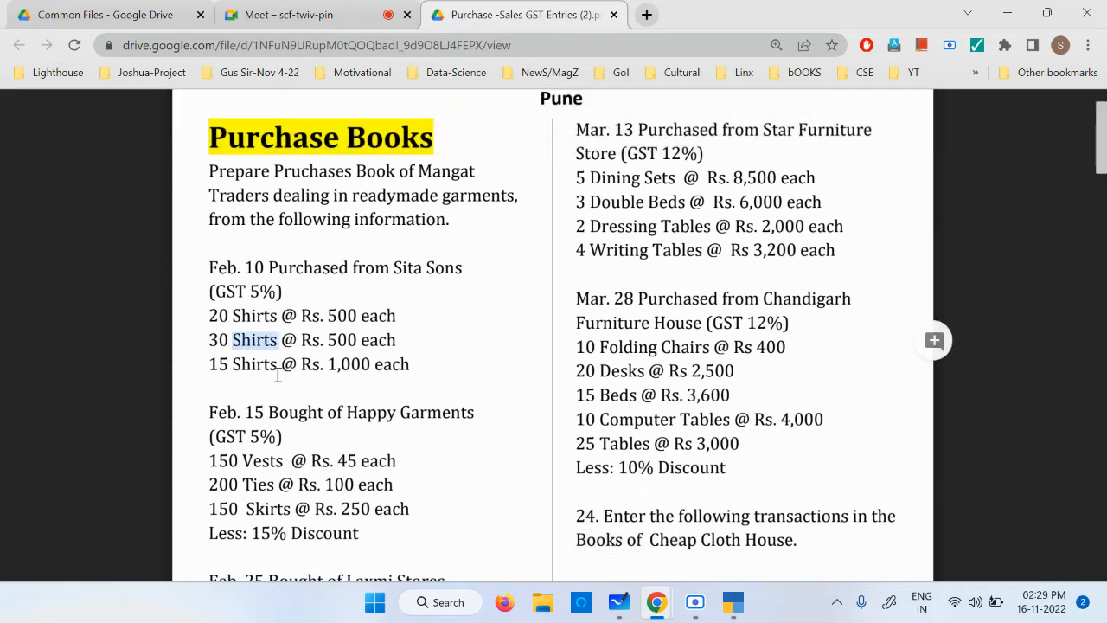
pyautogui.scroll(-3, 278, 374)
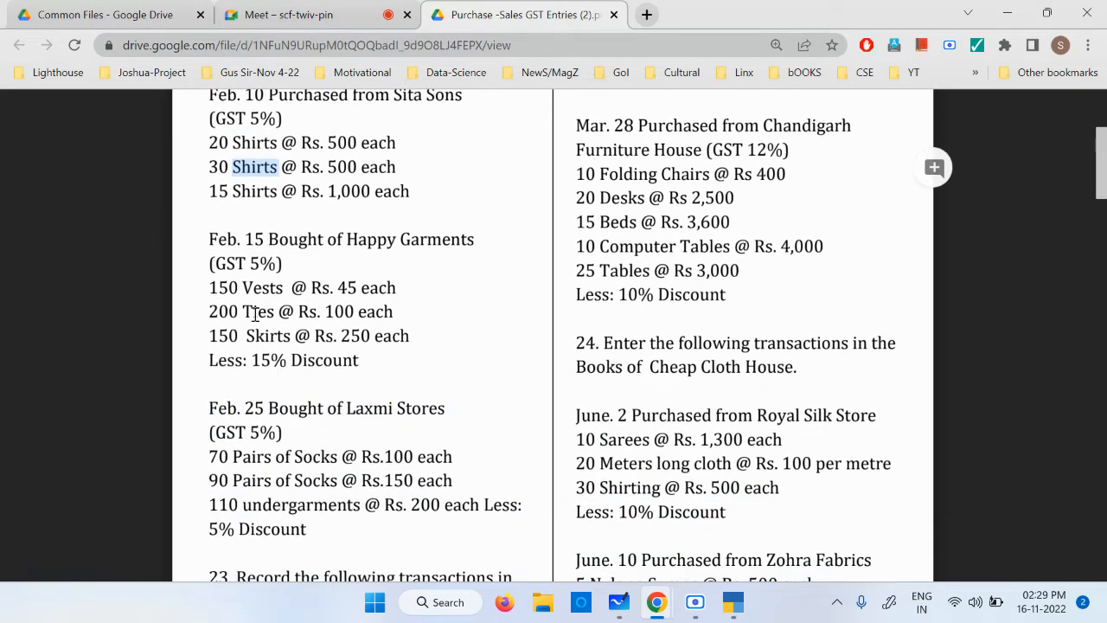
pyautogui.doubleClick(260, 287)
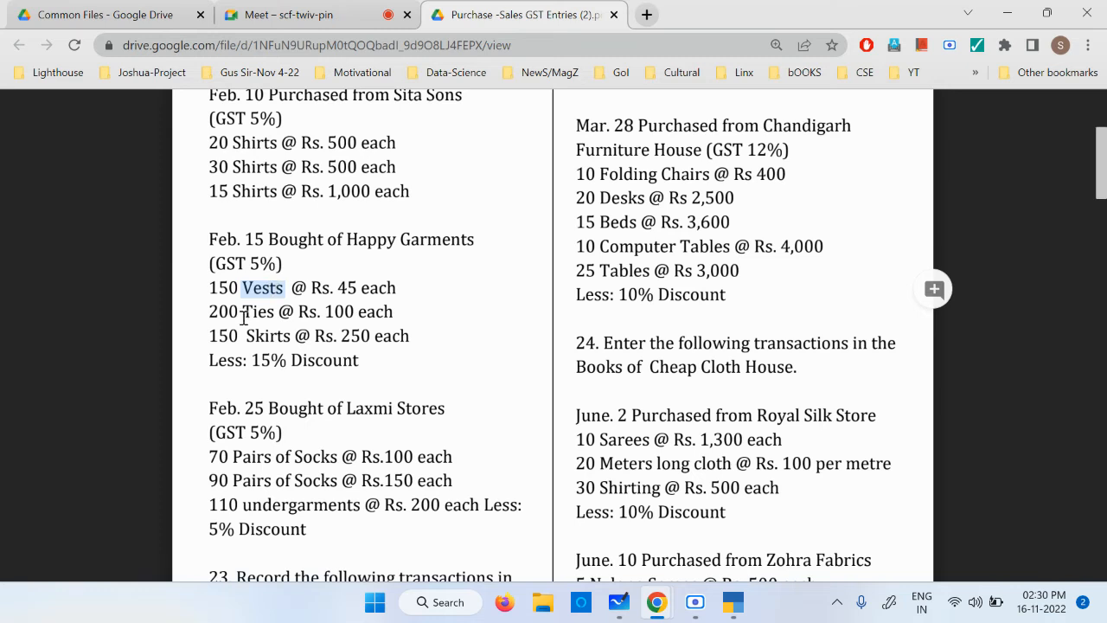
pyautogui.doubleClick(258, 313)
pyautogui.doubleClick(268, 336)
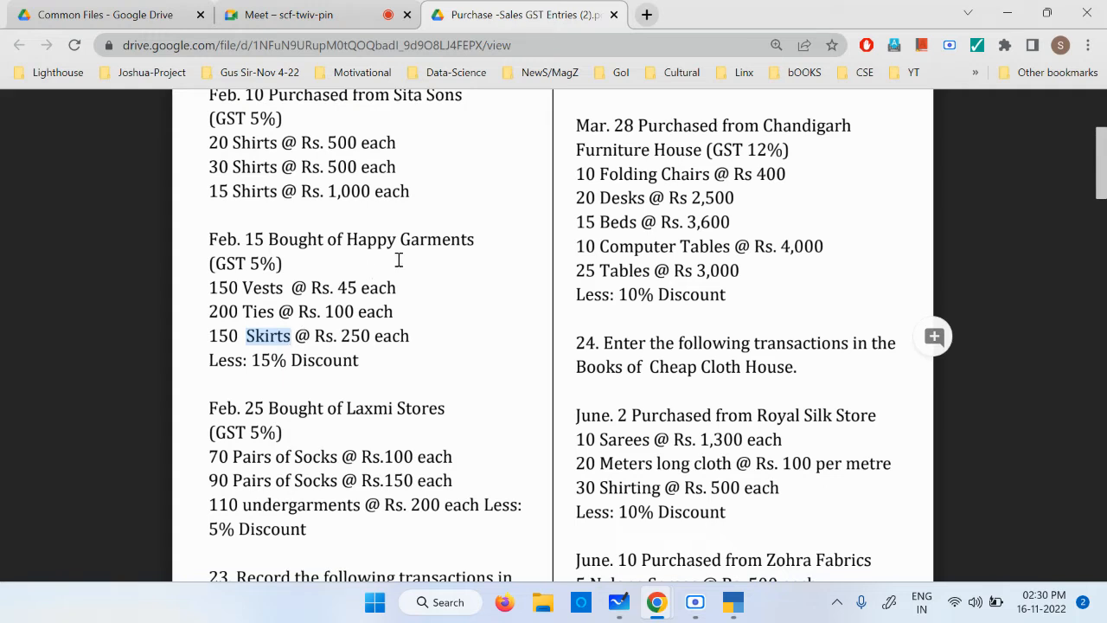
pyautogui.moveTo(601, 176); pyautogui.dragTo(686, 175)
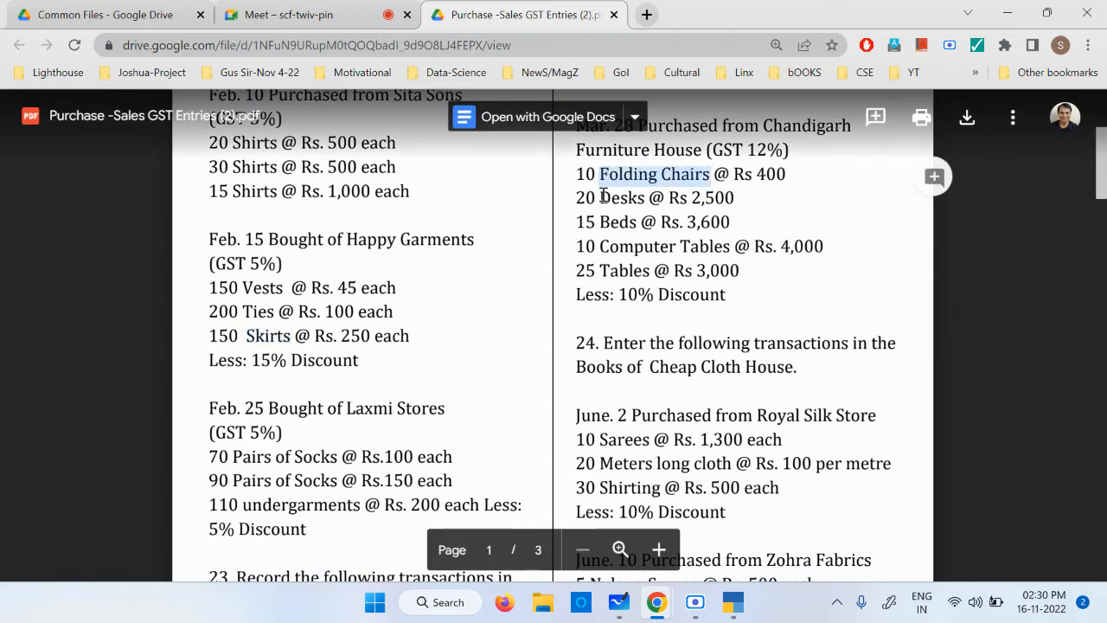
pyautogui.moveTo(597, 197); pyautogui.dragTo(645, 197)
pyautogui.moveTo(576, 222); pyautogui.dragTo(632, 219)
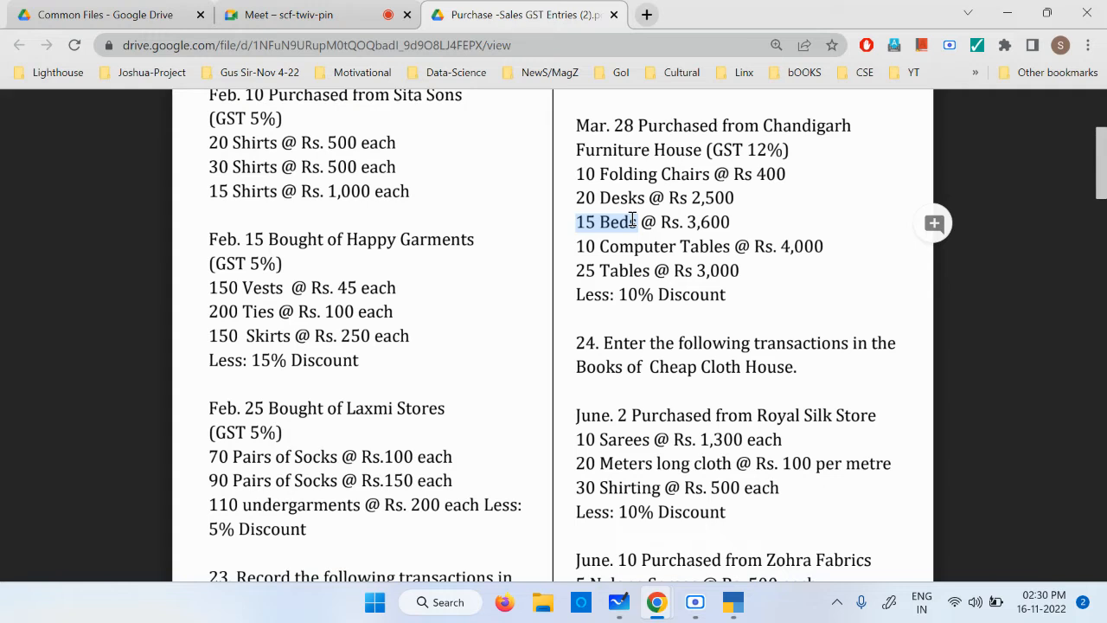
pyautogui.moveTo(632, 220); pyautogui.dragTo(638, 222)
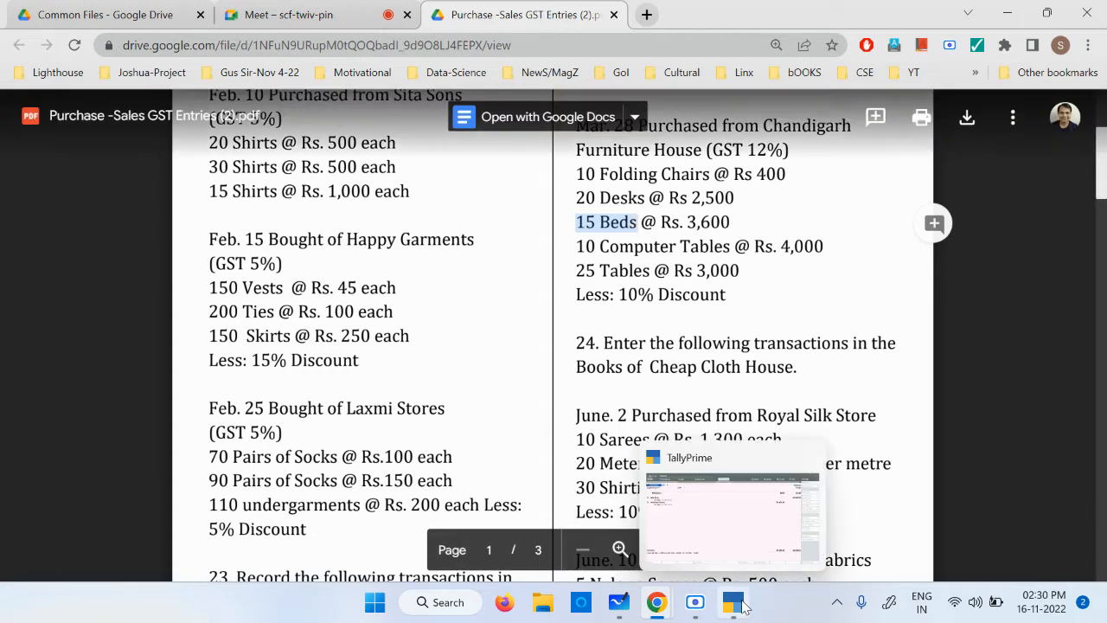
# Switch to TallyPrime and leave the Sita Sons purchase voucher to return to the Gateway of Tally.
pyautogui.click(732, 603)
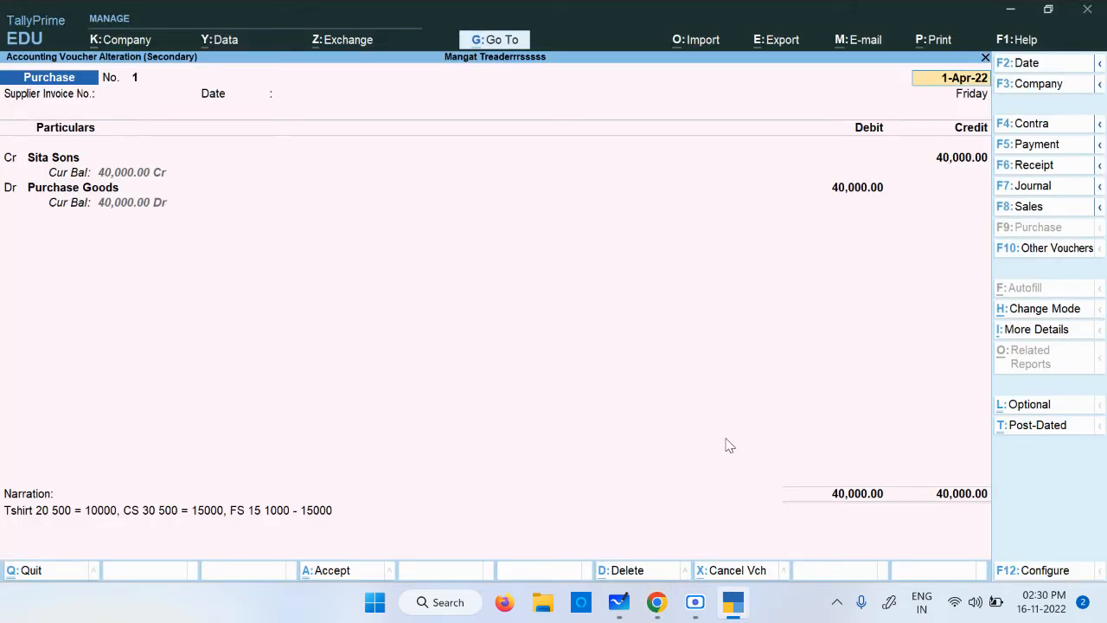
pyautogui.press('BackSpace')
pyautogui.press('Escape')
pyautogui.press('Escape')
pyautogui.press('Escape')
pyautogui.press('Escape')
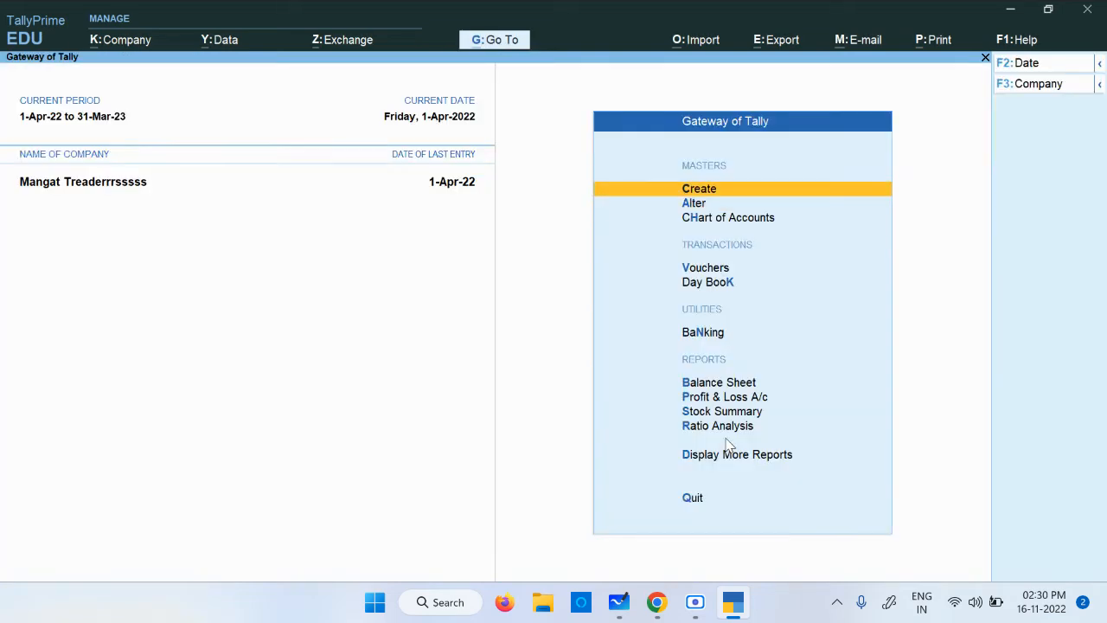
# Start creating a new Unit inventory master.
pyautogui.press('Return')
pyautogui.press('Down')
pyautogui.press('Down')
pyautogui.press('Down')
pyautogui.press('Down')
pyautogui.press('Down')
pyautogui.press('Down')
pyautogui.press('Down')
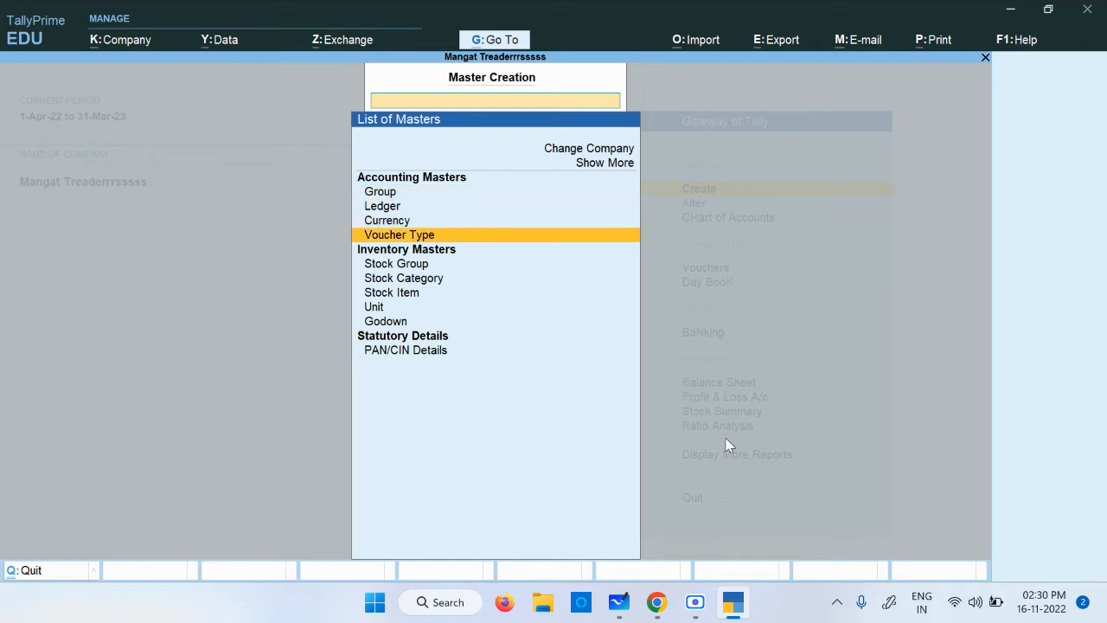
pyautogui.press('Return')
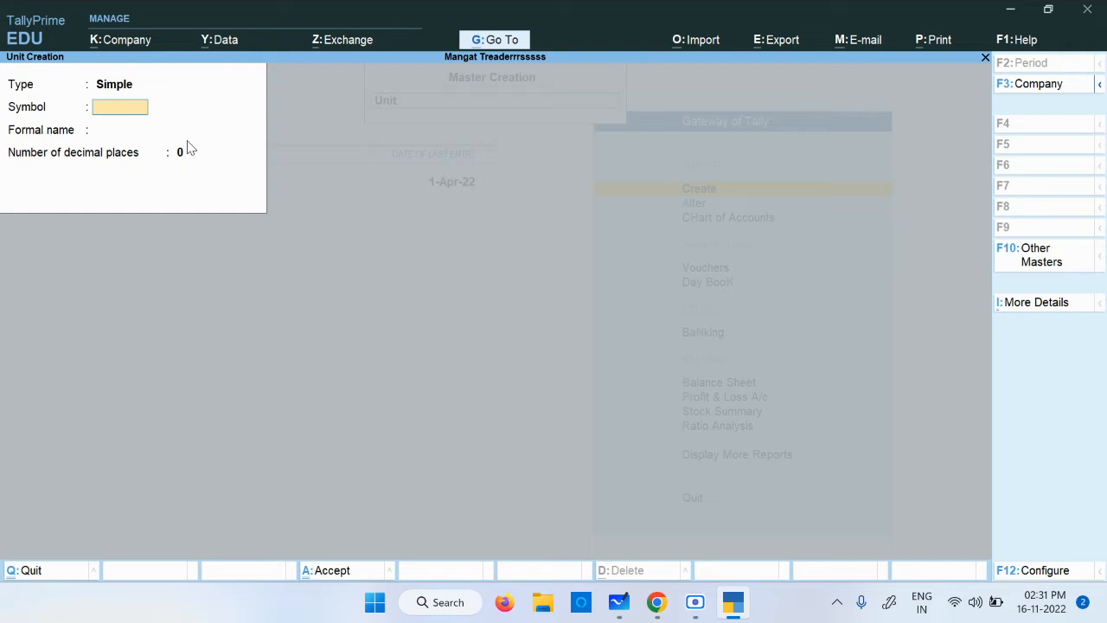
# Create a simple unit with symbol nos, formal name Numbers and 0 decimal places.
pyautogui.write('nos')
pyautogui.press('Return')
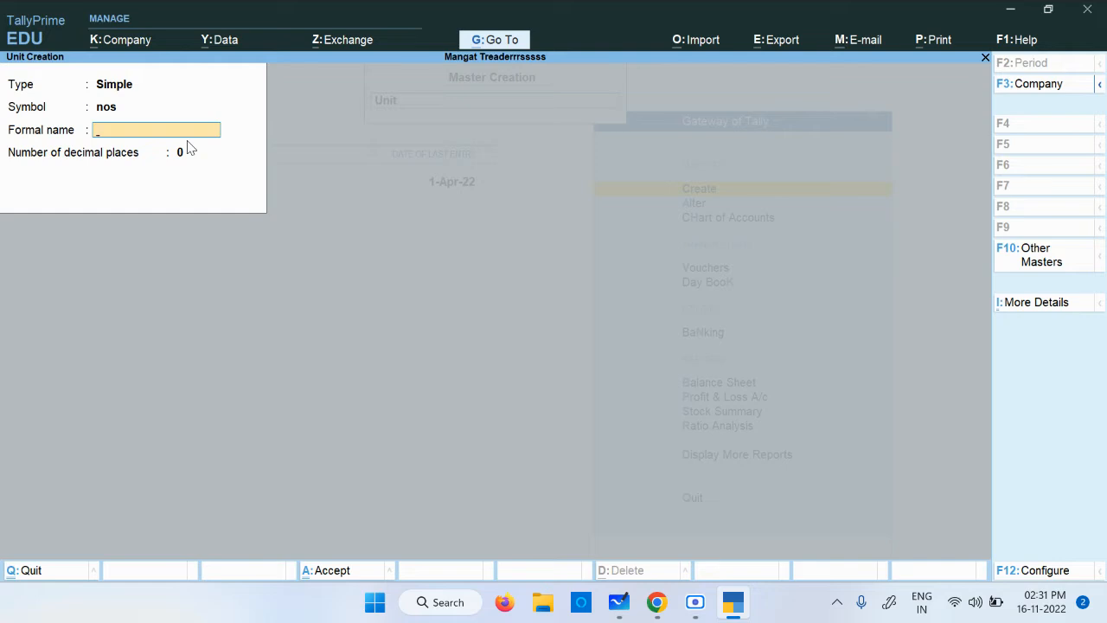
pyautogui.write('Numbers')
pyautogui.press('ctrl')
pyautogui.press('Return')
pyautogui.press('Return')
pyautogui.press('Return')
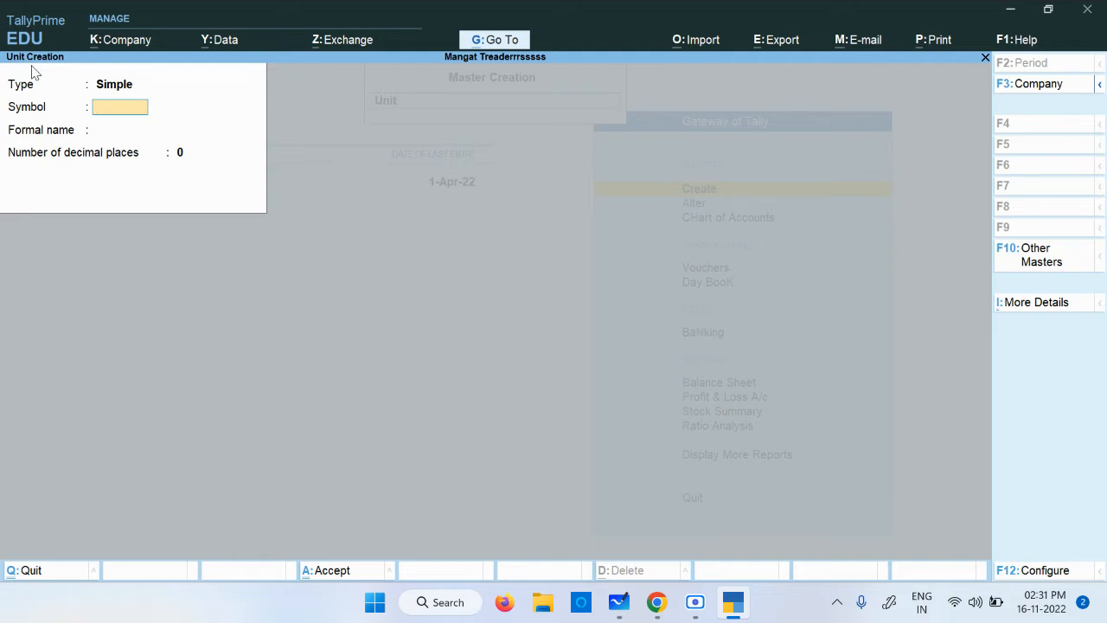
# Create a simple unit with symbol kg, formal name Kilogram and 0 decimal places.
pyautogui.write('kg')
pyautogui.press('Return')
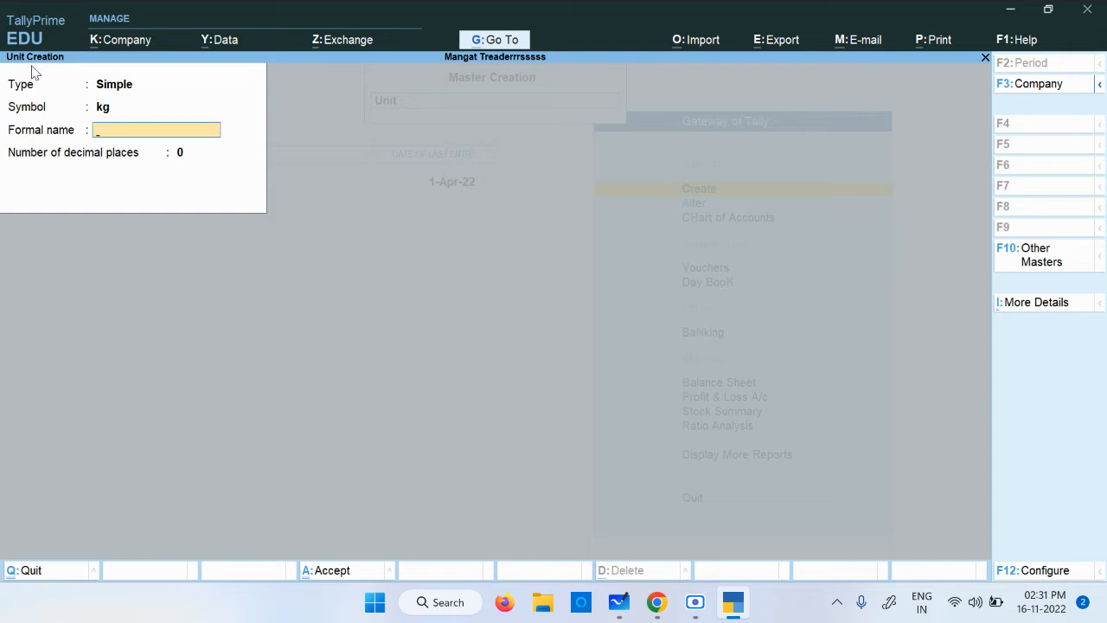
pyautogui.write('Kilogram')
pyautogui.press('ctrl')
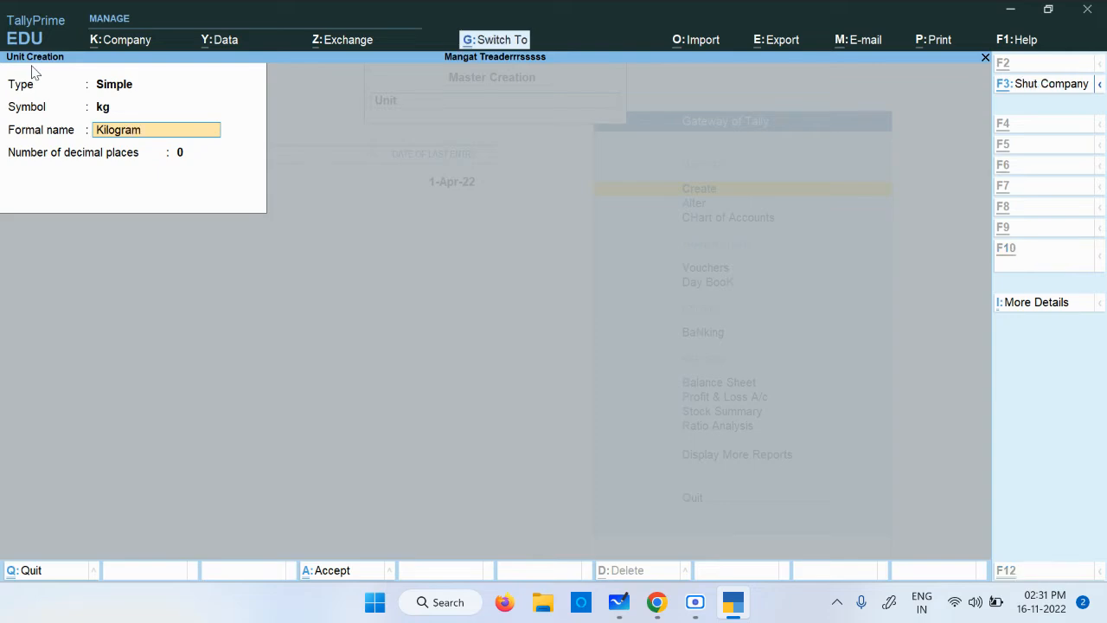
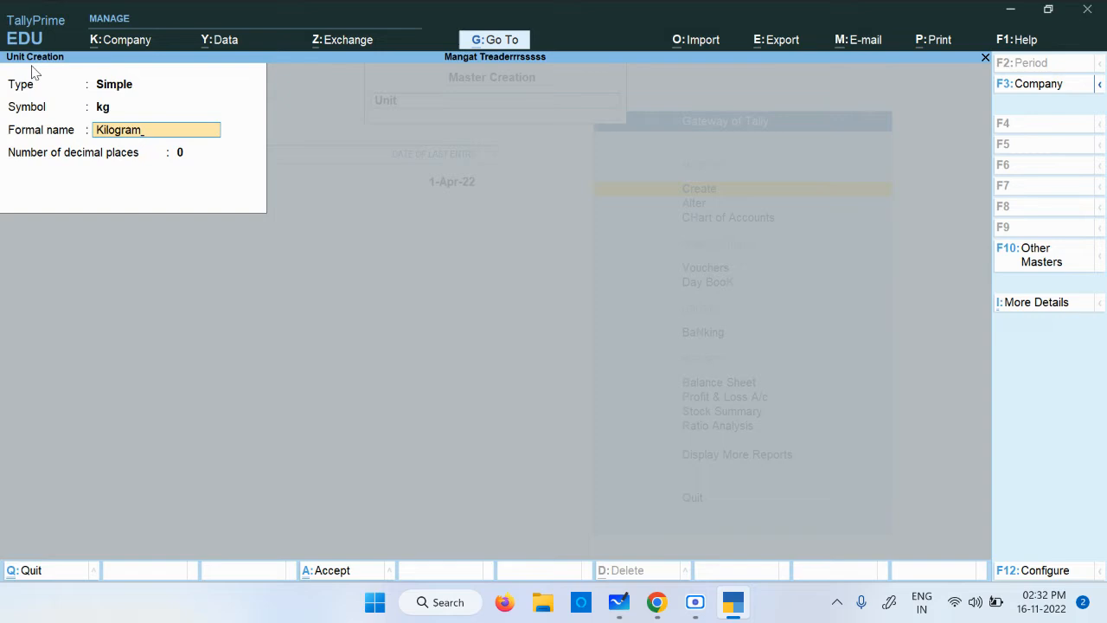
pyautogui.press('Return')
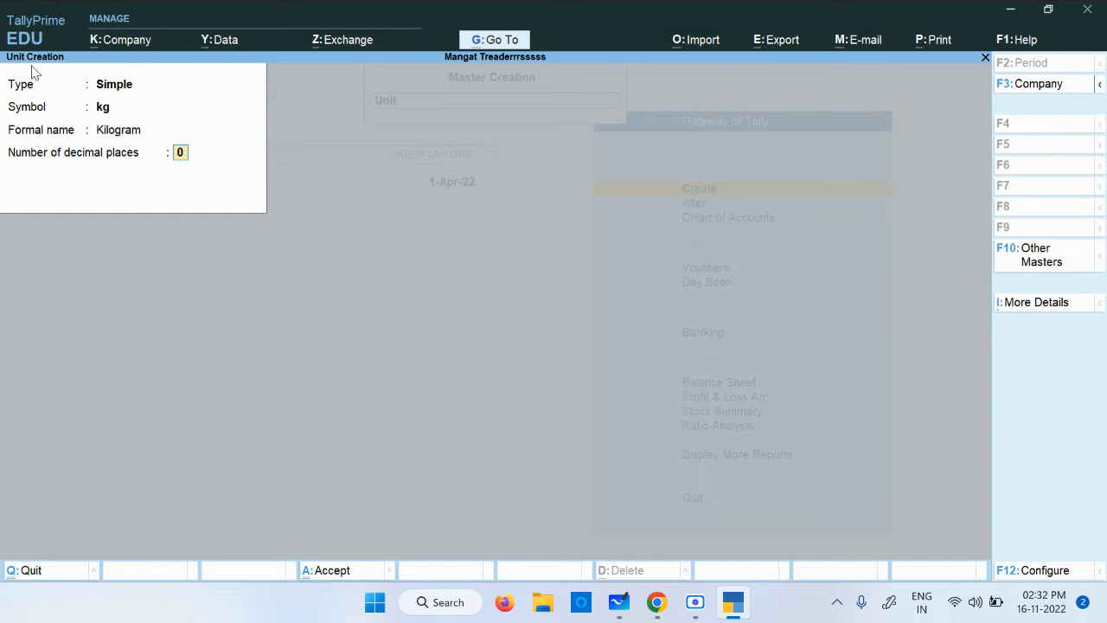
pyautogui.press('Return')
pyautogui.press('Return')
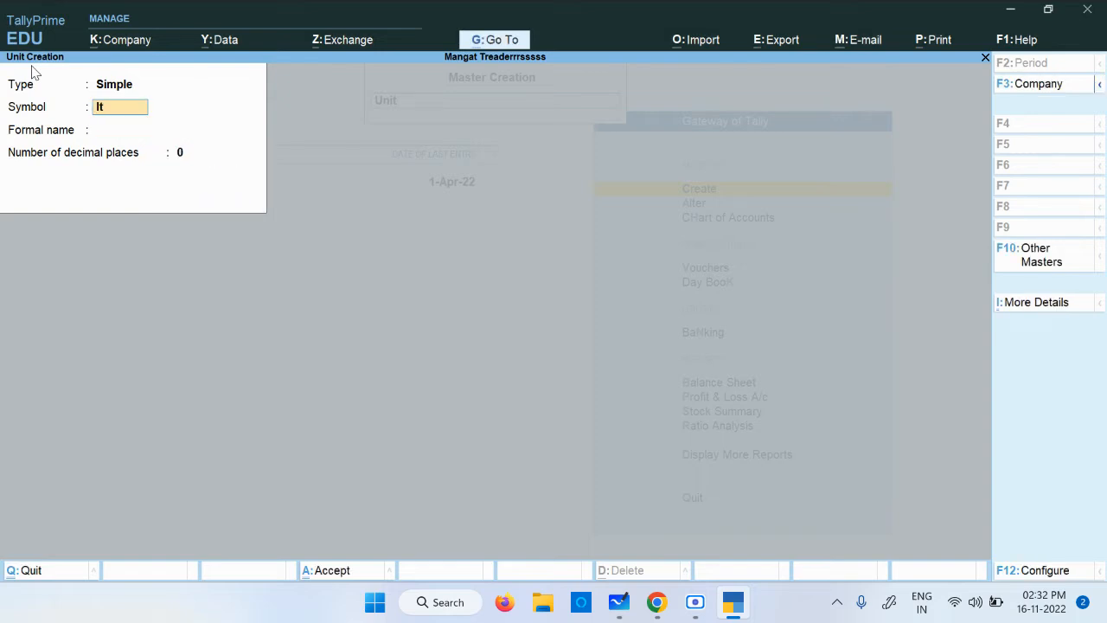
# Create a simple unit with symbol ltr and formal name Liters, and return to the Gateway of Tally.
pyautogui.press('Return')
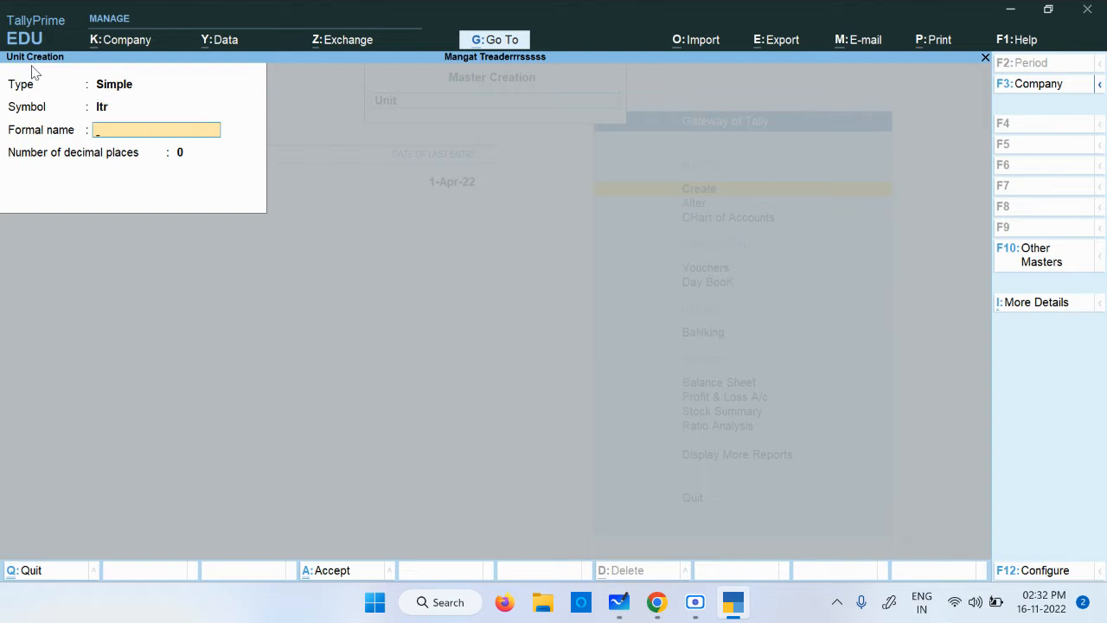
pyautogui.write('Liters')
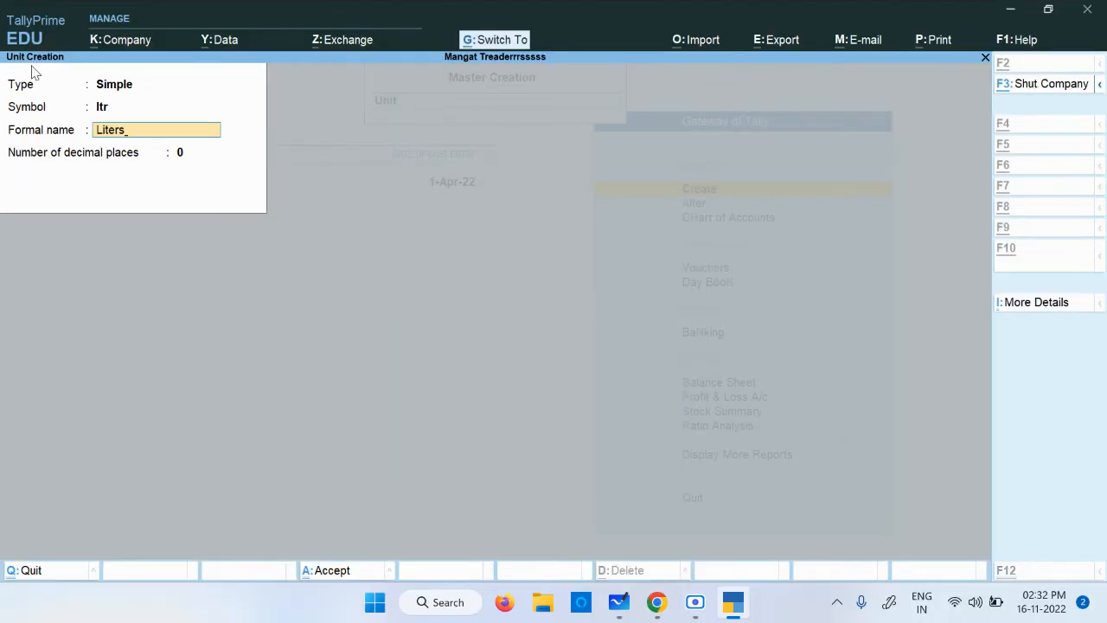
pyautogui.hotkey('ctrl', 'a')
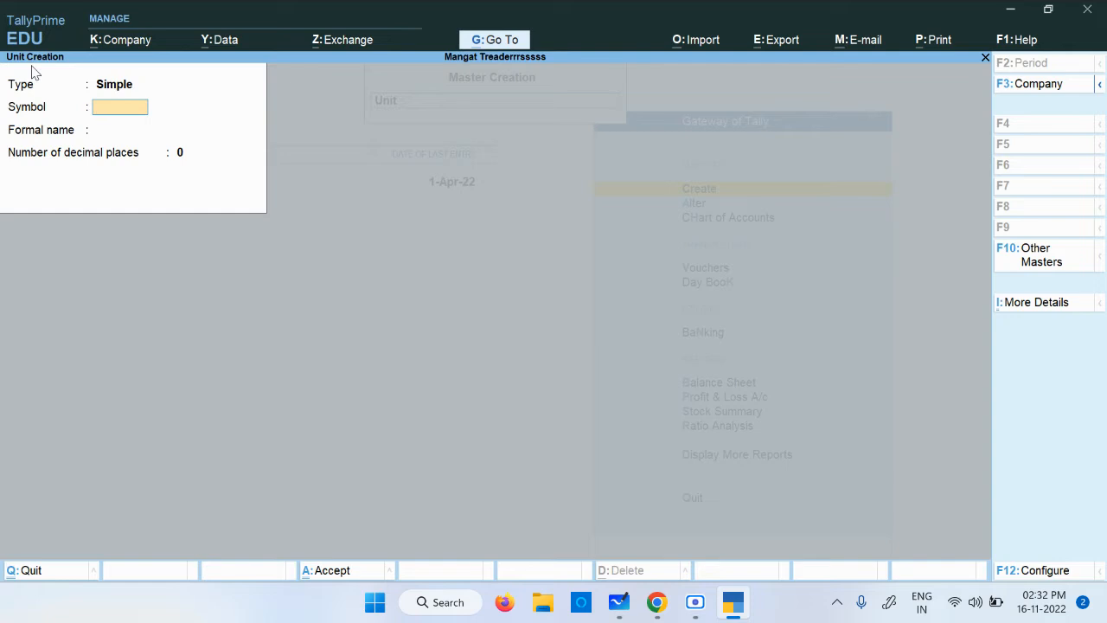
pyautogui.press('Escape')
pyautogui.press('Return')
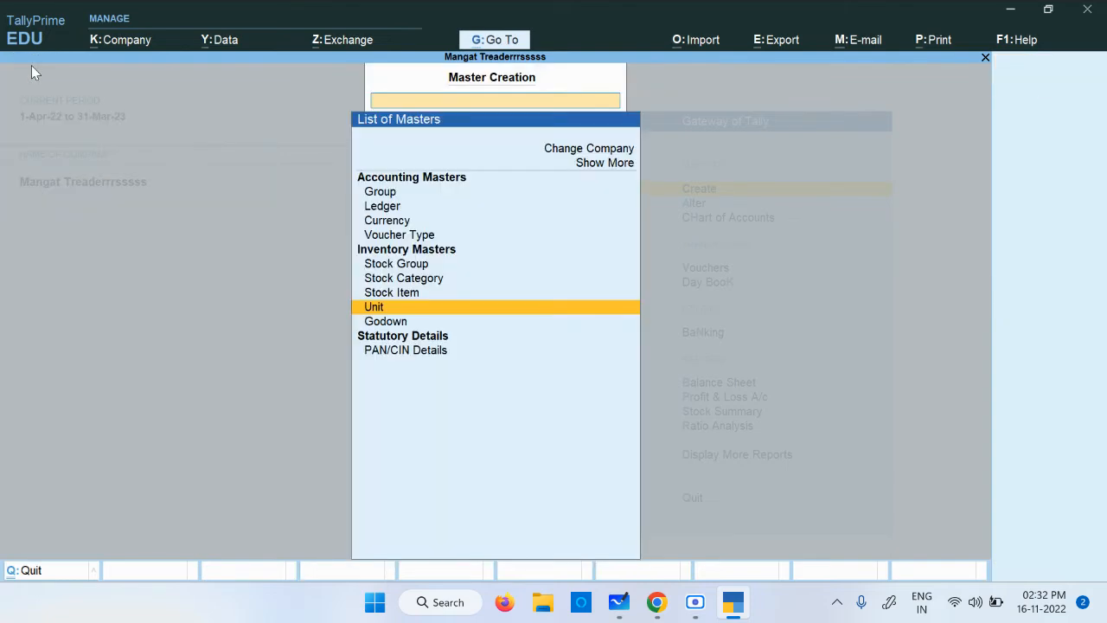
pyautogui.press('Escape')
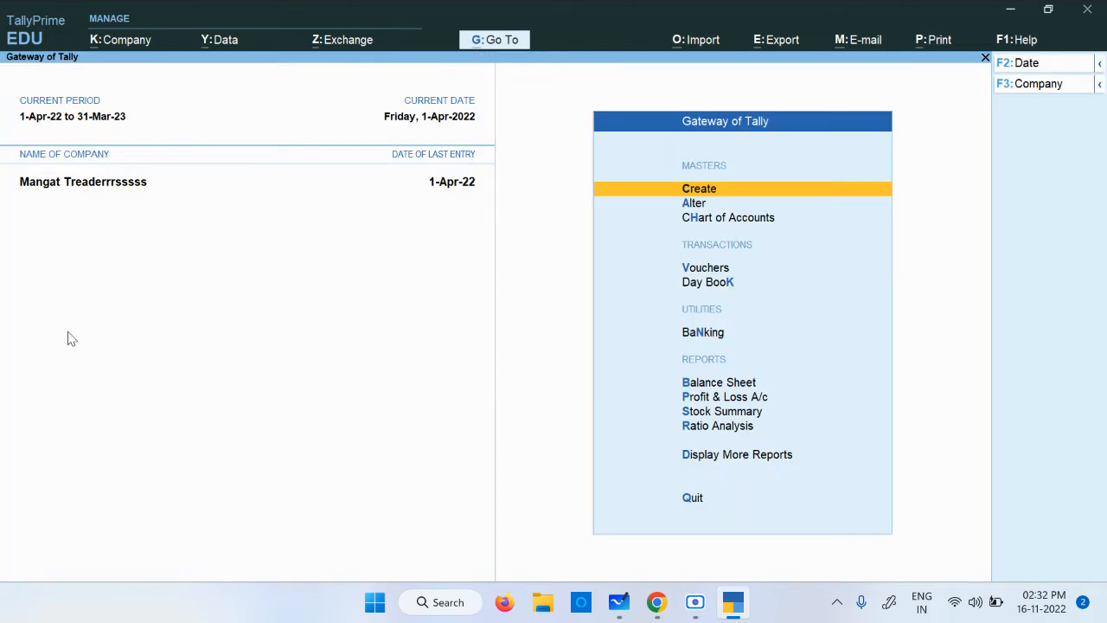
# Switch to Microsoft Whiteboard and handwrite Step 2 Create group in blue below Step 1, with the 2 circled.
pyautogui.click(572, 469)
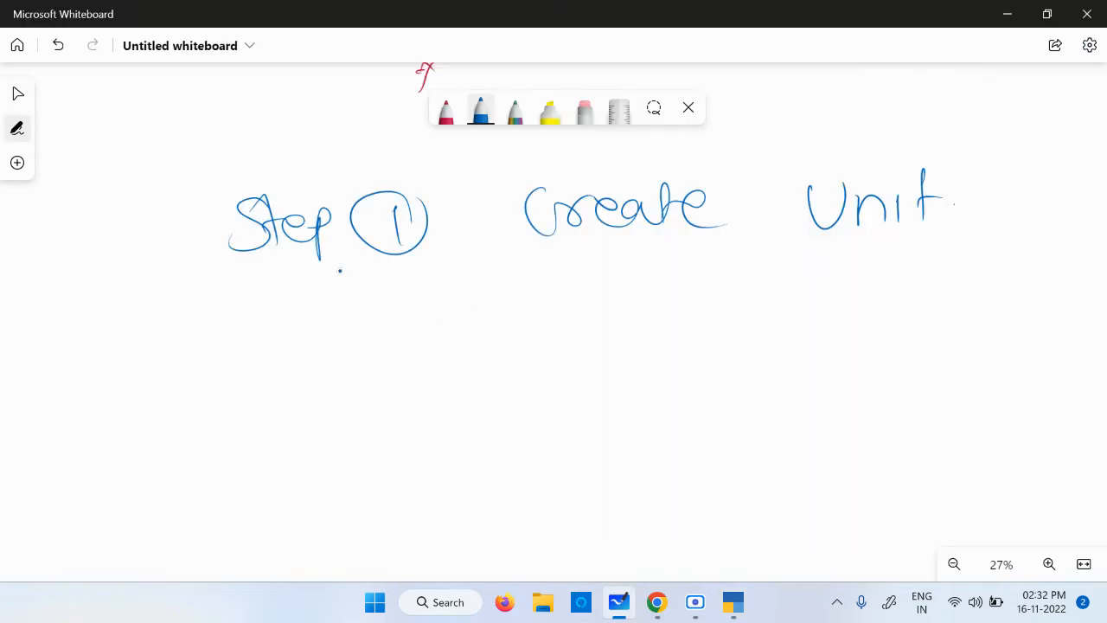
pyautogui.moveTo(275, 309)
pyautogui.mouseDown()
pyautogui.moveTo(268, 339)
pyautogui.moveTo(294, 316)
pyautogui.moveTo(337, 338)
pyautogui.moveTo(356, 323)
pyautogui.moveTo(440, 330)
pyautogui.mouseUp()
pyautogui.moveTo(432, 280); pyautogui.dragTo(459, 287)
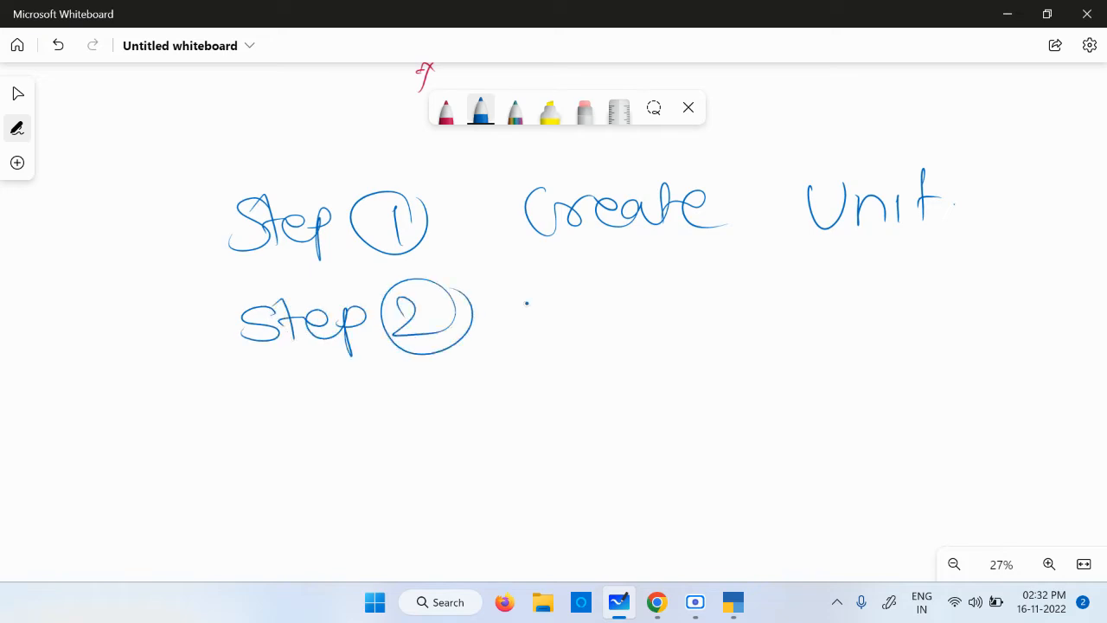
pyautogui.moveTo(558, 286)
pyautogui.mouseDown()
pyautogui.moveTo(692, 299)
pyautogui.moveTo(751, 321)
pyautogui.moveTo(933, 287)
pyautogui.moveTo(951, 304)
pyautogui.mouseUp()
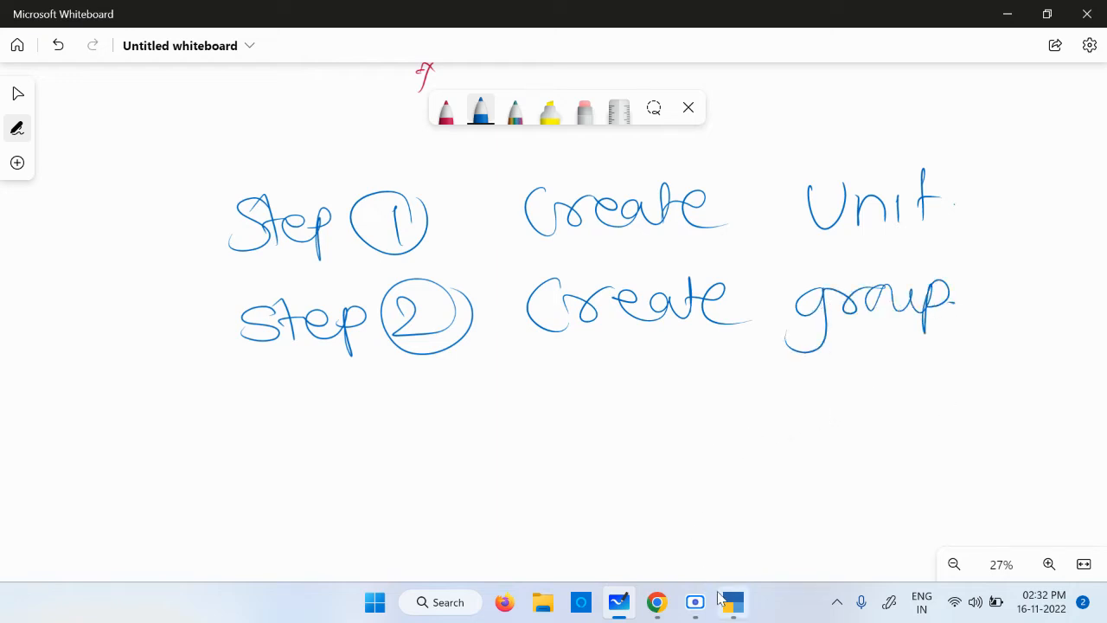
# Select the Purchase Books image with its handwritten annotations and move it down, clear of the pen tools.
pyautogui.moveTo(657, 601)
pyautogui.scroll(5, 156, 242)
pyautogui.scroll(5, 130, 212)
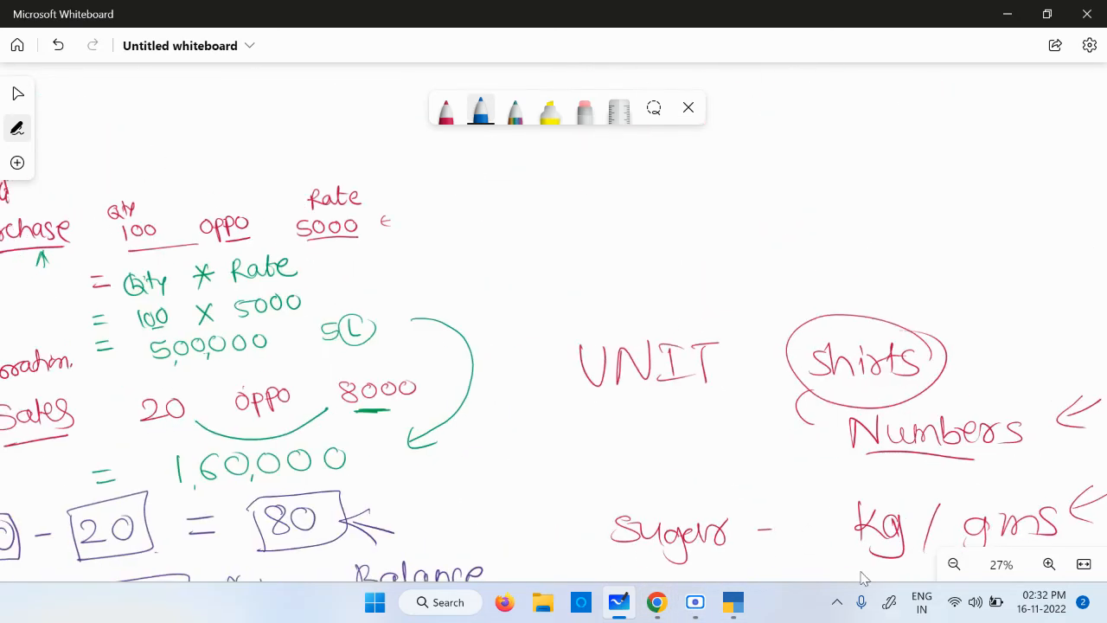
pyautogui.scroll(2, 441, 272)
pyautogui.scroll(-1, 372, 363)
pyautogui.scroll(10, 354, 346)
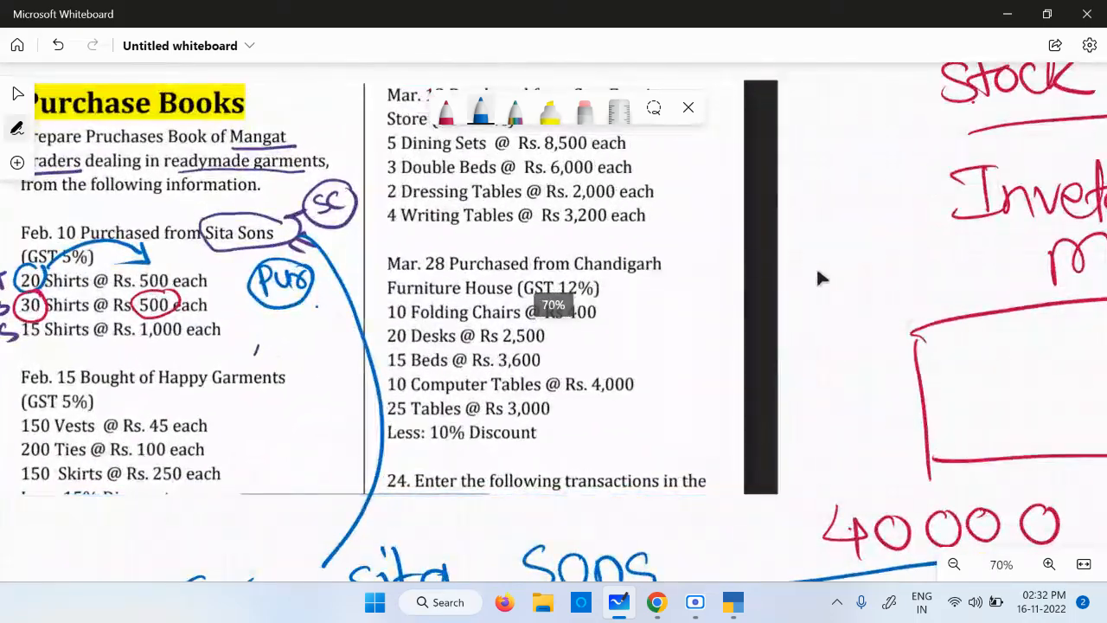
pyautogui.moveTo(817, 266); pyautogui.dragTo(995, 239)
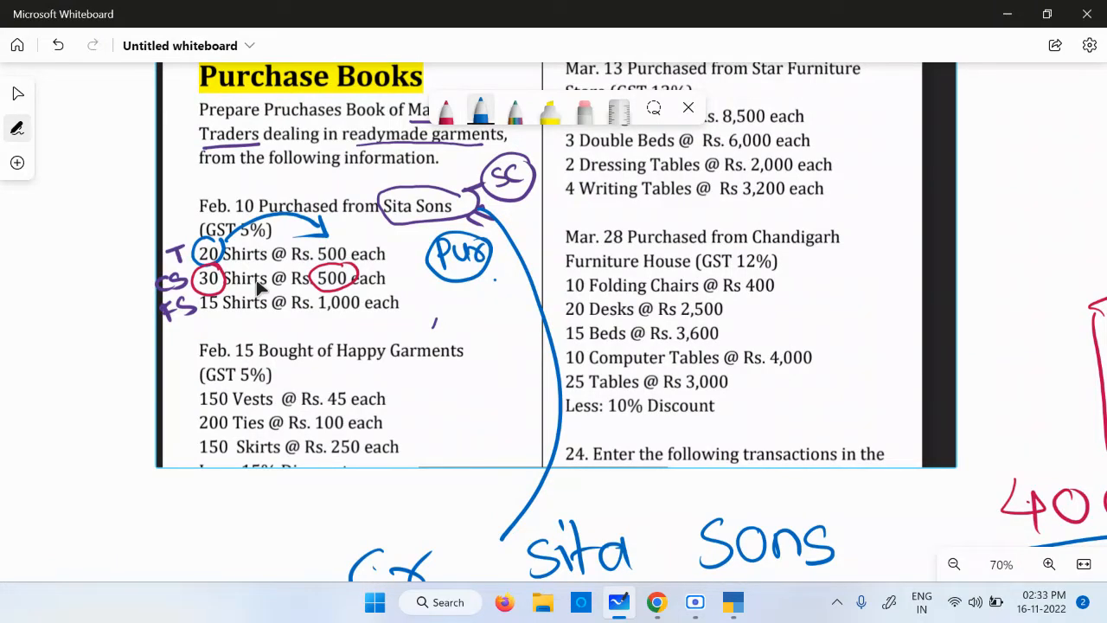
pyautogui.scroll(-1, 329, 393)
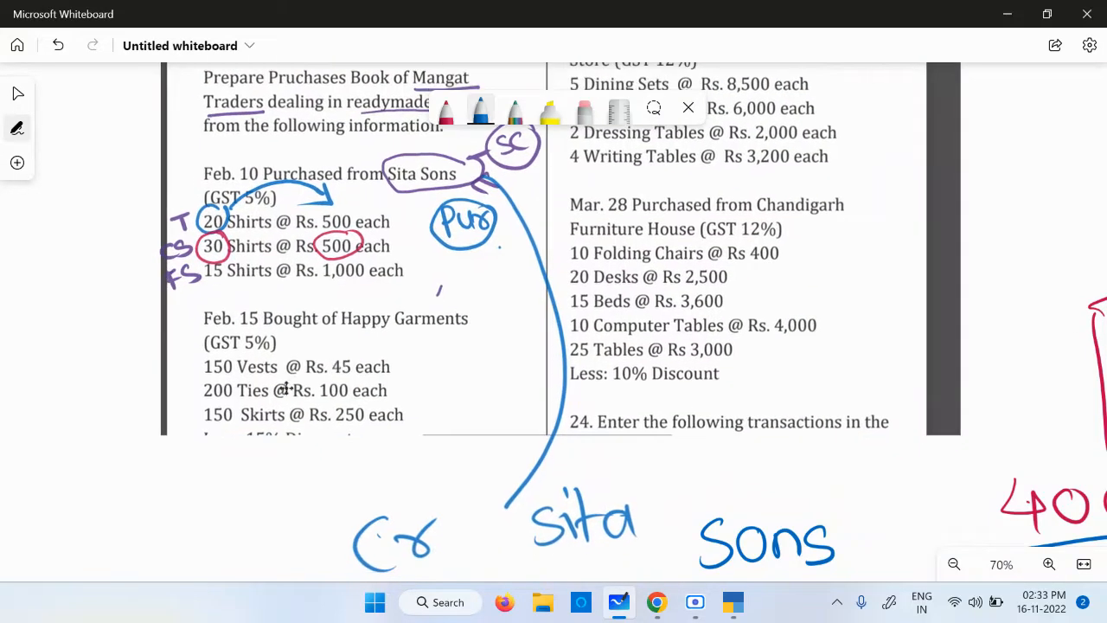
pyautogui.hotkey('ctrl', 'a')
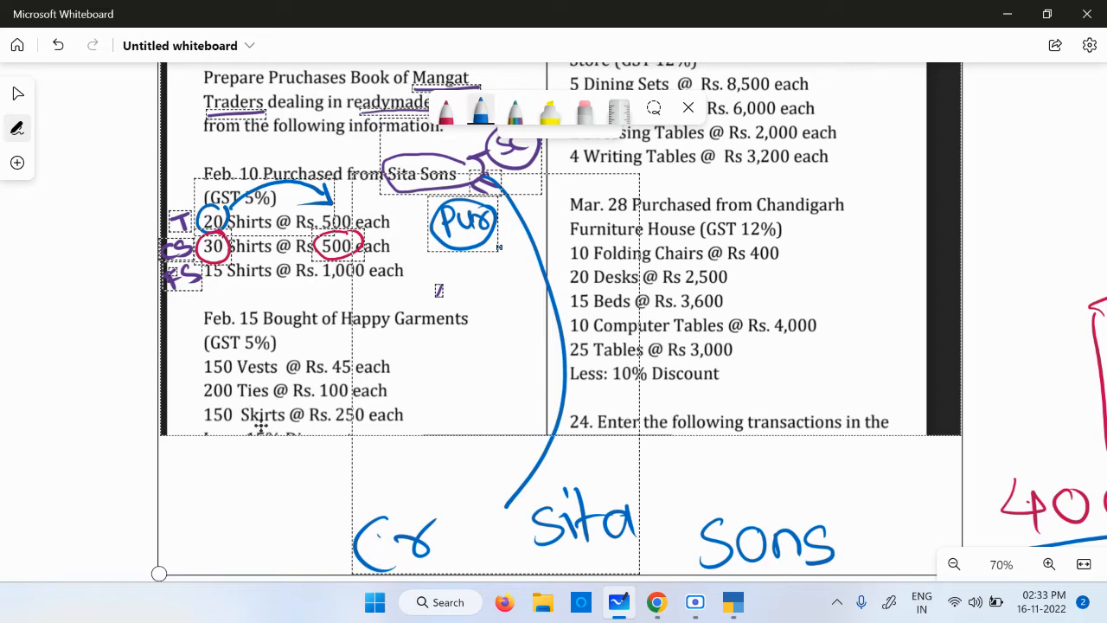
pyautogui.moveTo(966, 311); pyautogui.dragTo(951, 435)
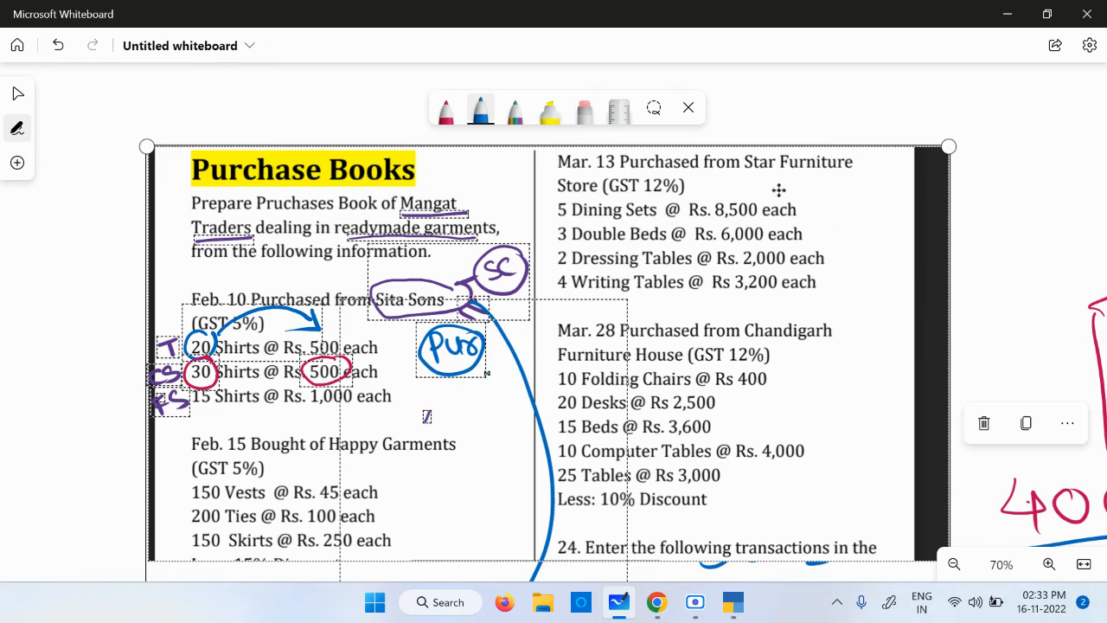
# Draw a blue curly bracket beside the Star Furniture Store items and write furniture next to it, underlined.
pyautogui.click(481, 110)
pyautogui.click(843, 192)
pyautogui.moveTo(843, 192)
pyautogui.mouseDown()
pyautogui.moveTo(856, 242)
pyautogui.moveTo(835, 304)
pyautogui.mouseUp()
pyautogui.moveTo(916, 192)
pyautogui.mouseDown()
pyautogui.moveTo(908, 253)
pyautogui.moveTo(922, 220)
pyautogui.mouseUp()
pyautogui.moveTo(921, 218); pyautogui.dragTo(949, 244)
pyautogui.moveTo(953, 244)
pyautogui.mouseDown()
pyautogui.moveTo(970, 222)
pyautogui.moveTo(996, 218)
pyautogui.moveTo(1017, 239)
pyautogui.moveTo(1043, 211)
pyautogui.moveTo(1075, 207)
pyautogui.moveTo(1103, 227)
pyautogui.mouseUp()
pyautogui.moveTo(908, 263); pyautogui.dragTo(1068, 252)
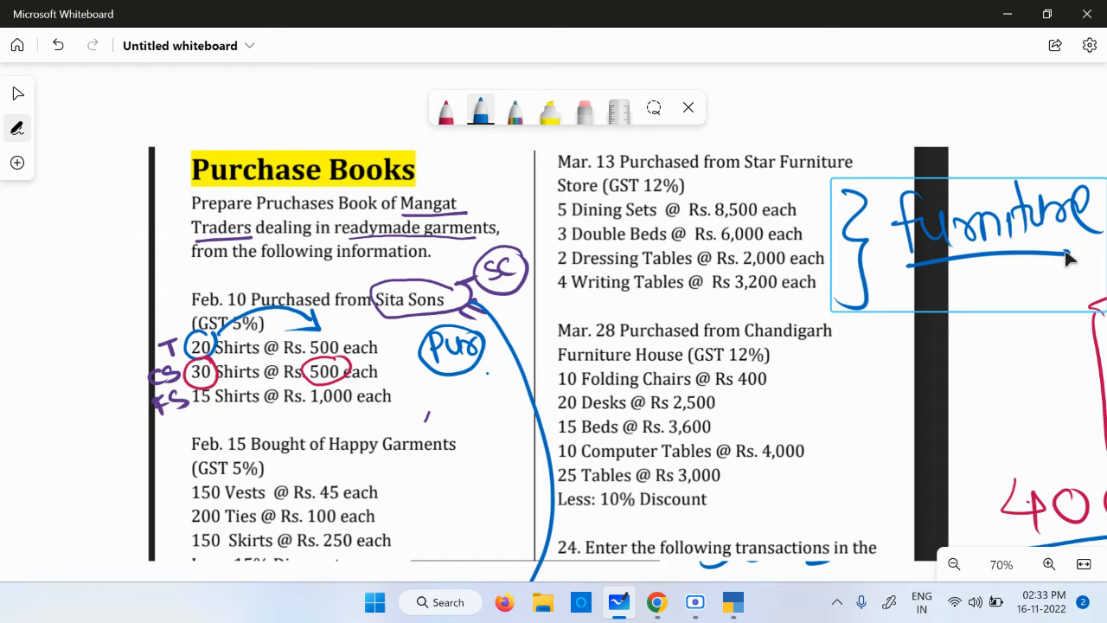
pyautogui.moveTo(1026, 372); pyautogui.dragTo(1, 211)
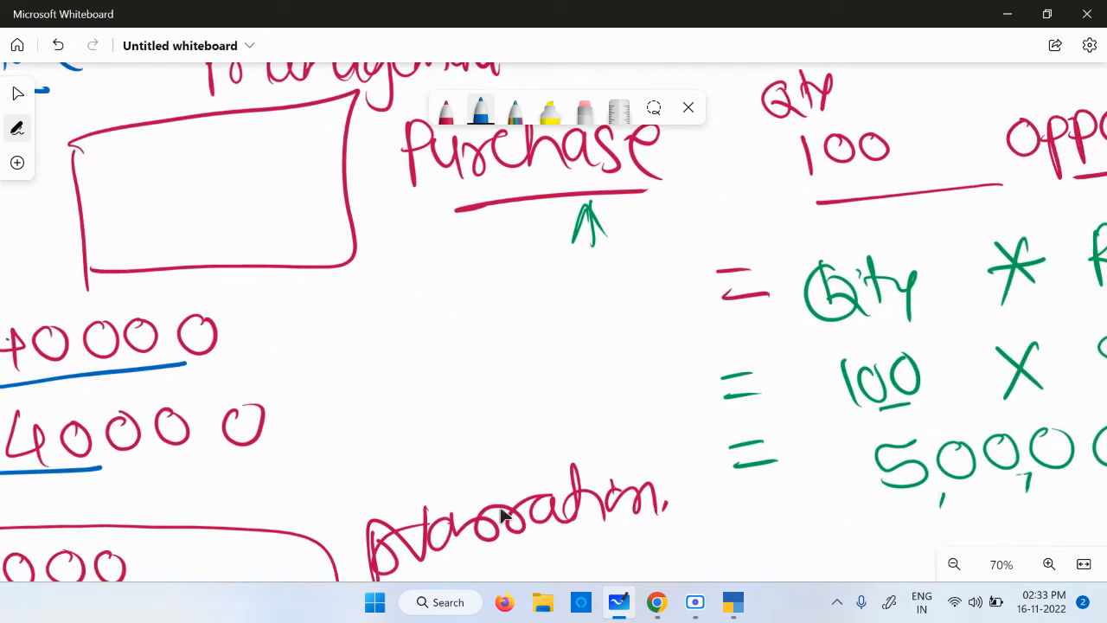
# Sketch a double-outlined smartphone and, beside it, a keypad phone with a small screen and round keys in blue on an empty whiteboard area.
pyautogui.moveTo(501, 514); pyautogui.dragTo(761, 242)
pyautogui.moveTo(487, 558); pyautogui.dragTo(810, 362)
pyautogui.moveTo(545, 334); pyautogui.dragTo(1091, 8)
pyautogui.moveTo(307, 167)
pyautogui.mouseDown()
pyautogui.moveTo(289, 299)
pyautogui.moveTo(442, 159)
pyautogui.moveTo(261, 280)
pyautogui.mouseUp()
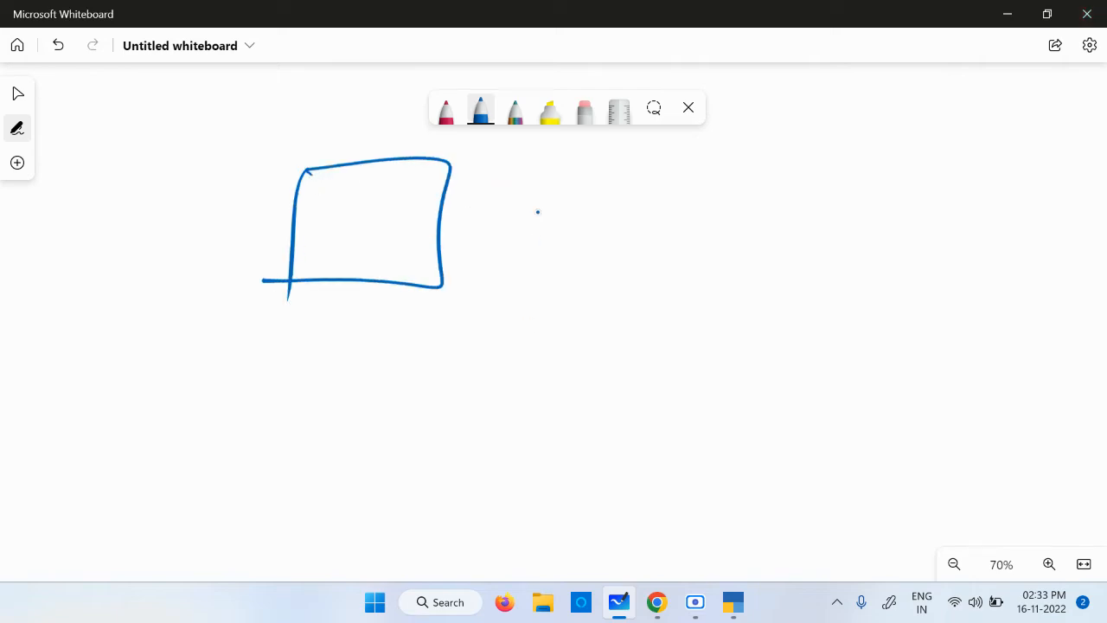
pyautogui.moveTo(525, 164)
pyautogui.mouseDown()
pyautogui.moveTo(525, 308)
pyautogui.moveTo(593, 219)
pyautogui.moveTo(521, 301)
pyautogui.mouseUp()
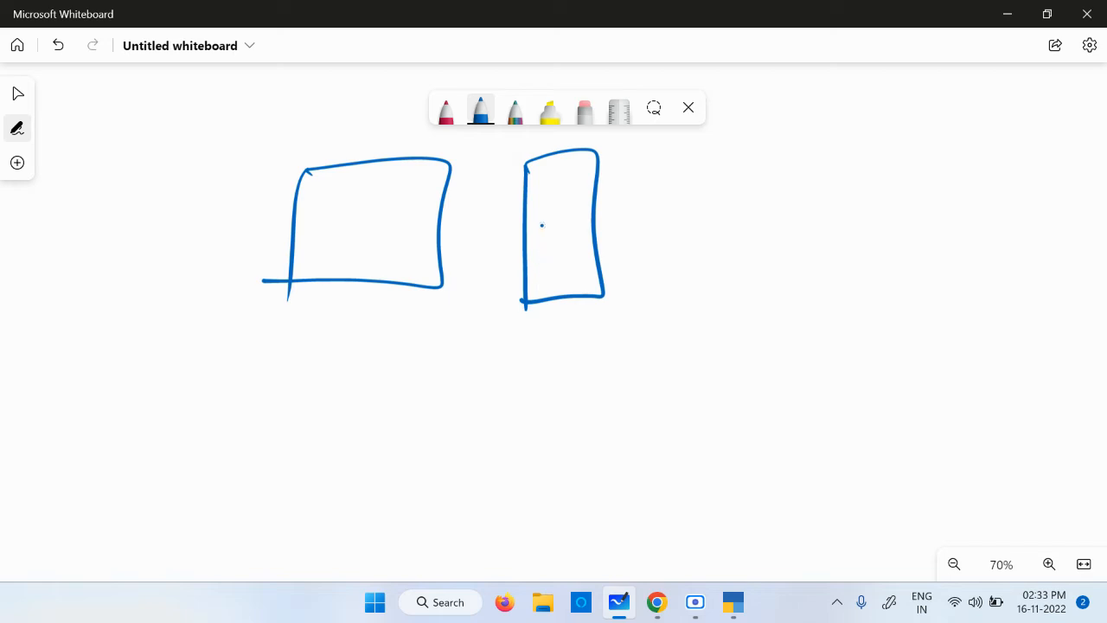
pyautogui.moveTo(546, 209); pyautogui.dragTo(547, 218)
pyautogui.moveTo(573, 208); pyautogui.dragTo(570, 213)
pyautogui.moveTo(590, 214)
pyautogui.mouseDown()
pyautogui.moveTo(554, 243)
pyautogui.moveTo(570, 253)
pyautogui.mouseUp()
pyautogui.moveTo(553, 268)
pyautogui.mouseDown()
pyautogui.moveTo(554, 281)
pyautogui.moveTo(579, 273)
pyautogui.mouseUp()
pyautogui.moveTo(545, 173)
pyautogui.mouseDown()
pyautogui.moveTo(545, 201)
pyautogui.moveTo(595, 183)
pyautogui.moveTo(536, 194)
pyautogui.mouseUp()
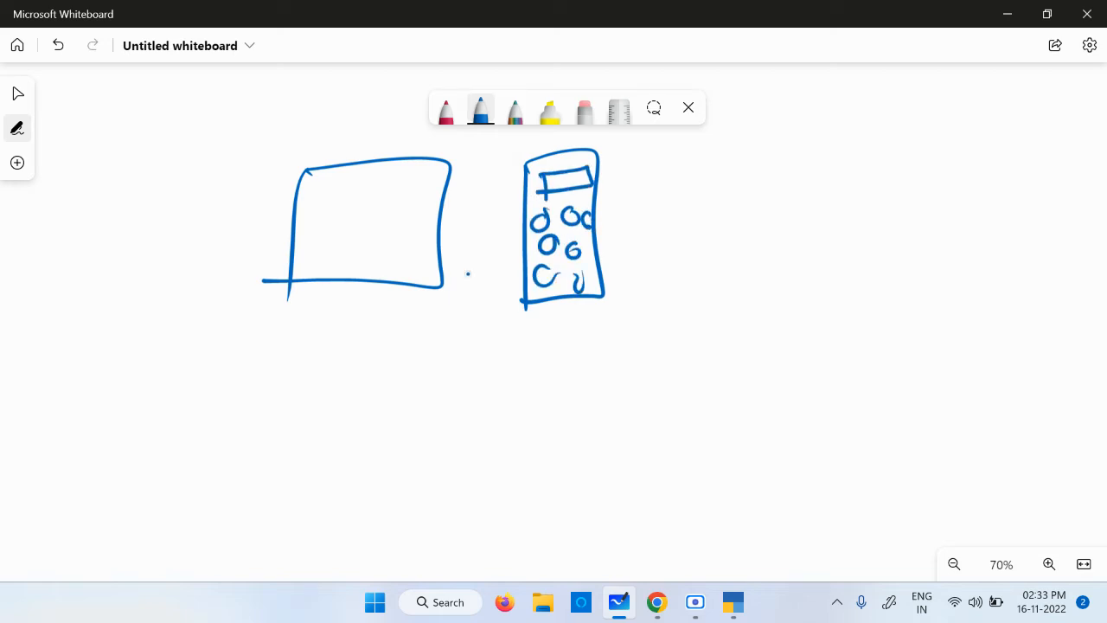
pyautogui.moveTo(313, 175)
pyautogui.mouseDown()
pyautogui.moveTo(306, 292)
pyautogui.moveTo(398, 283)
pyautogui.moveTo(431, 149)
pyautogui.moveTo(313, 164)
pyautogui.mouseUp()
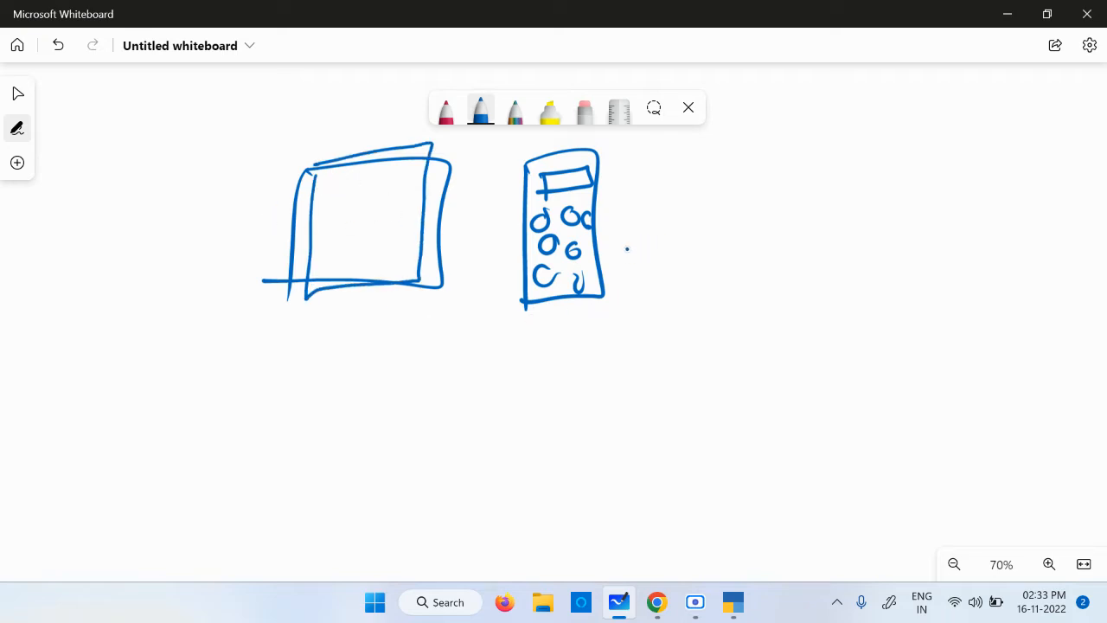
# Label the keypad phone Feature phone with an arrow, and the other phone sketch Smart phone with a connecting line.
pyautogui.moveTo(625, 250); pyautogui.dragTo(670, 252)
pyautogui.moveTo(646, 231)
pyautogui.mouseDown()
pyautogui.moveTo(619, 252)
pyautogui.moveTo(665, 271)
pyautogui.mouseUp()
pyautogui.moveTo(728, 221)
pyautogui.mouseDown()
pyautogui.moveTo(731, 273)
pyautogui.moveTo(758, 211)
pyautogui.mouseUp()
pyautogui.moveTo(724, 249); pyautogui.dragTo(801, 260)
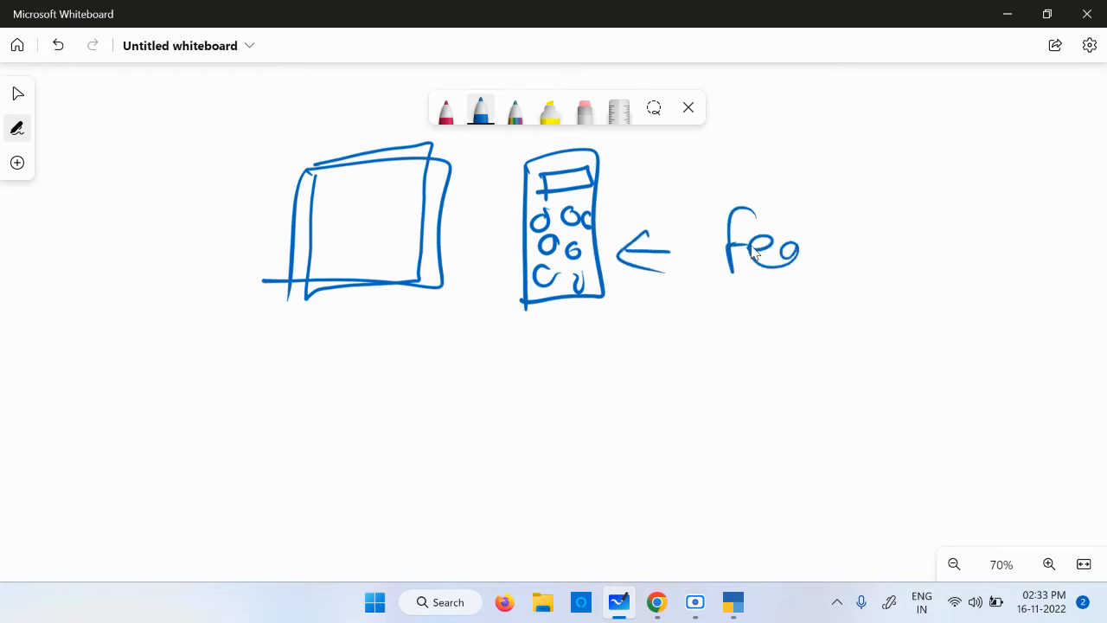
pyautogui.moveTo(806, 222); pyautogui.dragTo(809, 272)
pyautogui.moveTo(797, 246)
pyautogui.mouseDown()
pyautogui.moveTo(803, 262)
pyautogui.moveTo(856, 239)
pyautogui.moveTo(929, 275)
pyautogui.mouseUp()
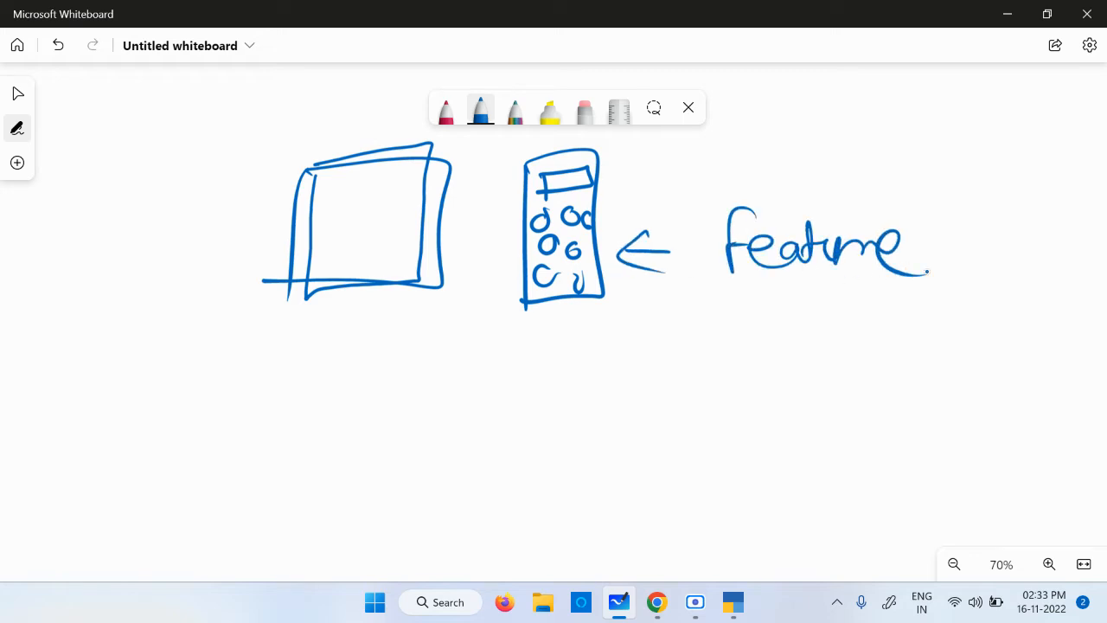
pyautogui.moveTo(939, 237); pyautogui.dragTo(943, 299)
pyautogui.moveTo(939, 260)
pyautogui.mouseDown()
pyautogui.moveTo(969, 245)
pyautogui.moveTo(1008, 251)
pyautogui.mouseUp()
pyautogui.moveTo(1027, 256); pyautogui.dragTo(1081, 251)
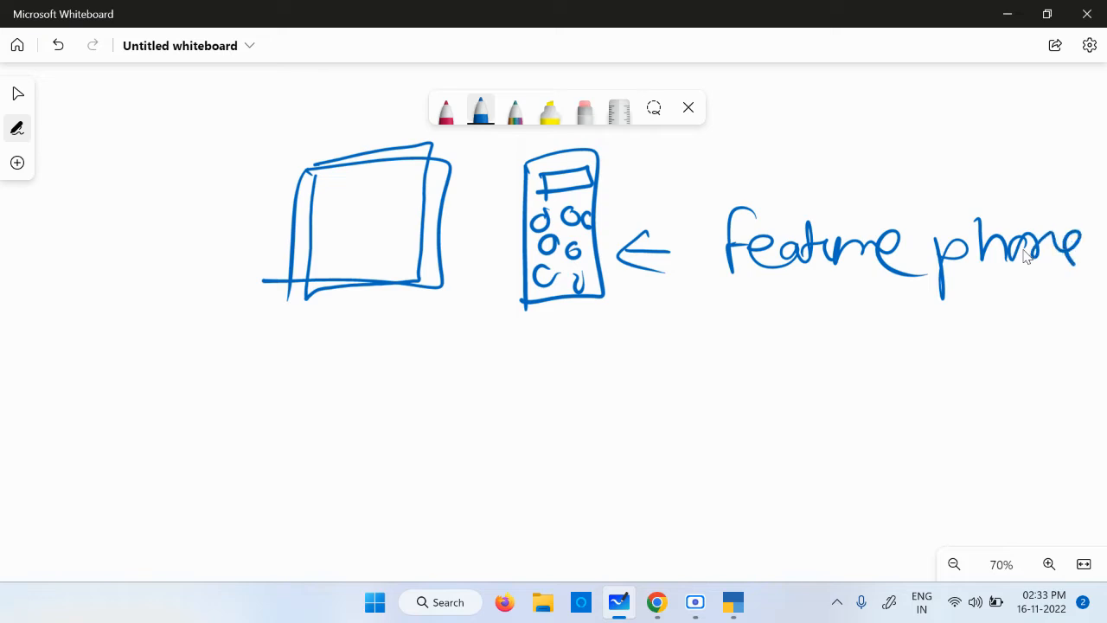
pyautogui.moveTo(320, 289); pyautogui.dragTo(288, 340)
pyautogui.moveTo(255, 391)
pyautogui.mouseDown()
pyautogui.moveTo(251, 435)
pyautogui.moveTo(278, 400)
pyautogui.moveTo(344, 394)
pyautogui.moveTo(373, 406)
pyautogui.moveTo(416, 390)
pyautogui.moveTo(435, 363)
pyautogui.moveTo(584, 414)
pyautogui.mouseUp()
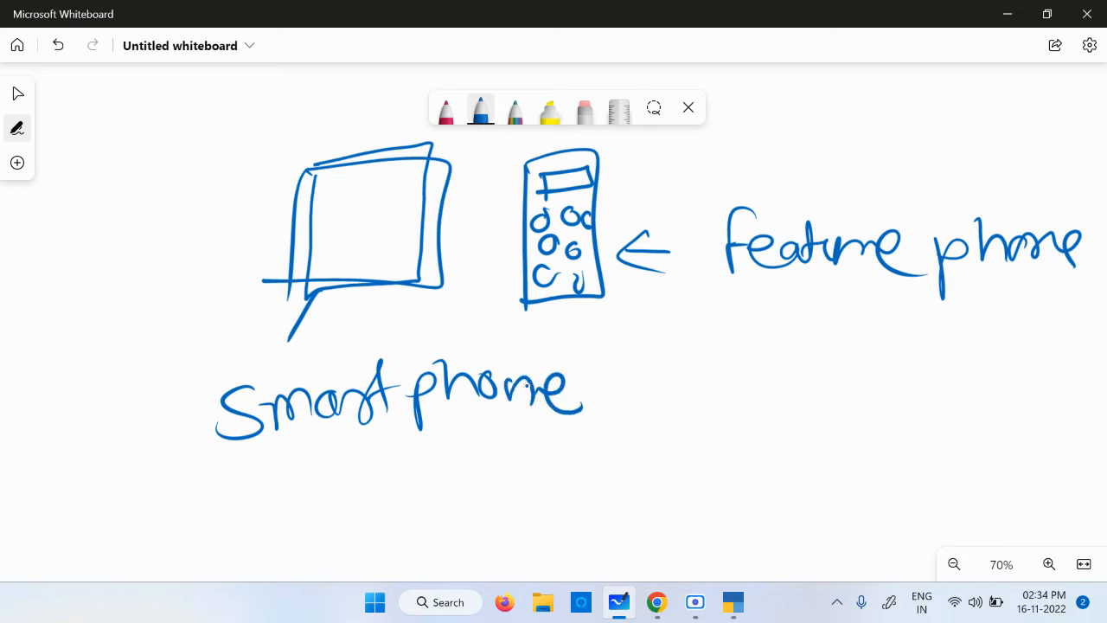
# Handwrite Oppo A1 and Redimi duel 1 beneath Smart phone, and draw a curved arrow linking both models back to that heading.
pyautogui.scroll(-2, 744, 380)
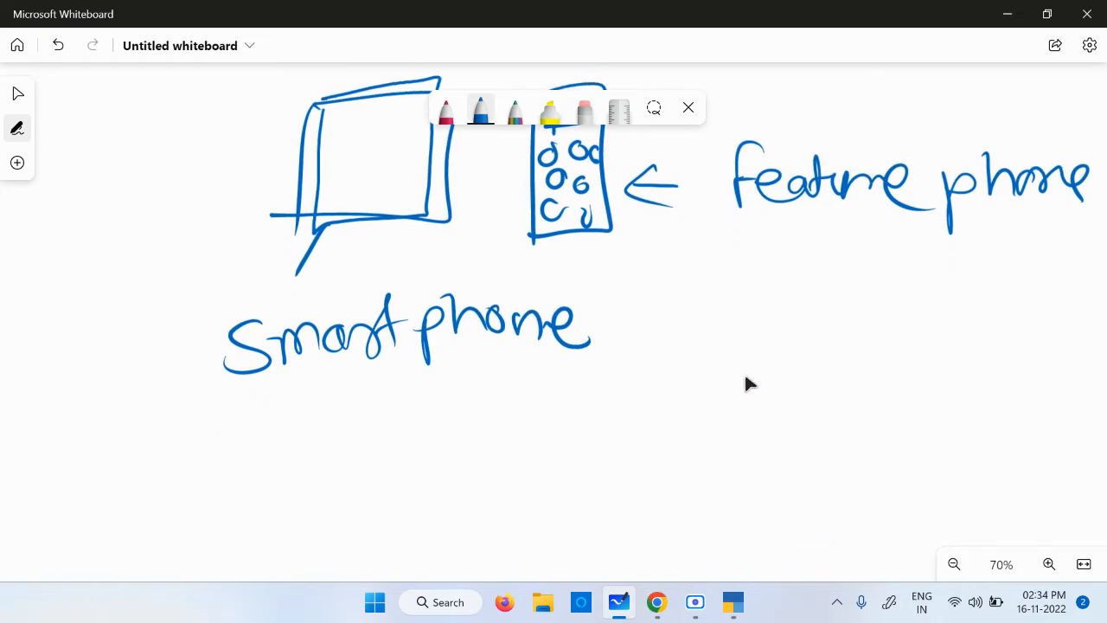
pyautogui.moveTo(291, 398)
pyautogui.mouseDown()
pyautogui.moveTo(316, 420)
pyautogui.moveTo(353, 398)
pyautogui.moveTo(372, 402)
pyautogui.mouseUp()
pyautogui.moveTo(411, 427)
pyautogui.mouseDown()
pyautogui.moveTo(415, 407)
pyautogui.moveTo(448, 424)
pyautogui.mouseUp()
pyautogui.moveTo(413, 418)
pyautogui.mouseDown()
pyautogui.moveTo(453, 415)
pyautogui.moveTo(475, 433)
pyautogui.mouseUp()
pyautogui.moveTo(270, 509)
pyautogui.mouseDown()
pyautogui.moveTo(282, 480)
pyautogui.moveTo(311, 510)
pyautogui.mouseUp()
pyautogui.moveTo(301, 494)
pyautogui.mouseDown()
pyautogui.moveTo(342, 510)
pyautogui.moveTo(433, 510)
pyautogui.mouseUp()
pyautogui.moveTo(419, 455); pyautogui.dragTo(424, 472)
pyautogui.moveTo(489, 462)
pyautogui.mouseDown()
pyautogui.moveTo(493, 508)
pyautogui.moveTo(475, 511)
pyautogui.mouseUp()
pyautogui.moveTo(504, 484); pyautogui.dragTo(578, 517)
pyautogui.moveTo(613, 475); pyautogui.dragTo(610, 517)
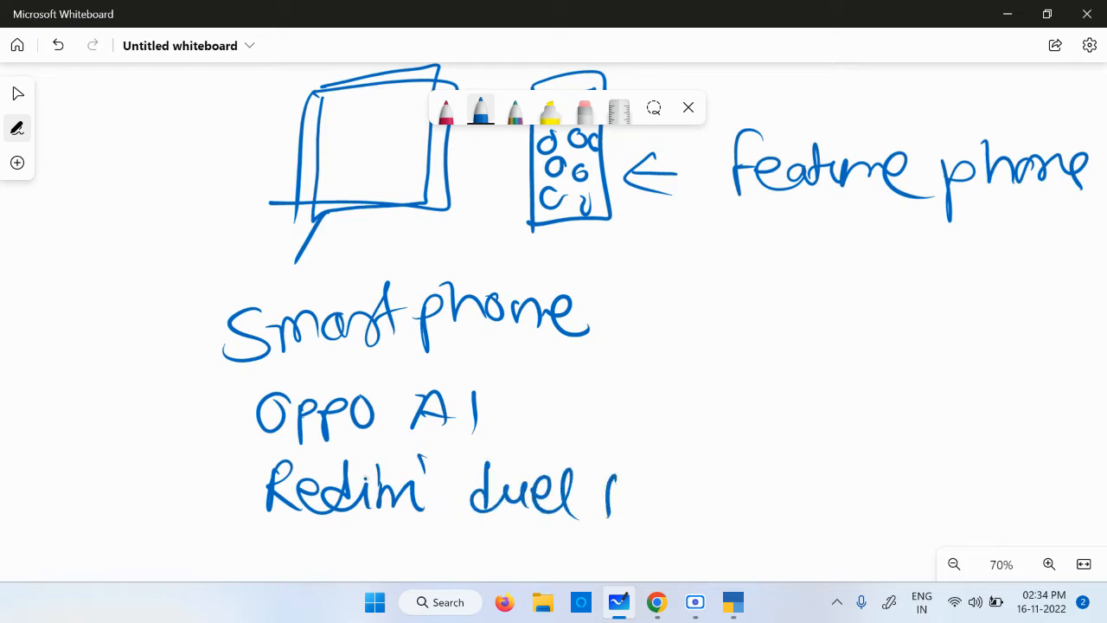
pyautogui.moveTo(247, 486)
pyautogui.mouseDown()
pyautogui.moveTo(218, 474)
pyautogui.moveTo(244, 413)
pyautogui.mouseUp()
pyautogui.moveTo(223, 450)
pyautogui.mouseDown()
pyautogui.moveTo(201, 449)
pyautogui.moveTo(140, 363)
pyautogui.moveTo(147, 376)
pyautogui.mouseUp()
# Handwrite the Nokia model name below Feature phone and add four short lines beneath it as placeholders for further models.
pyautogui.moveTo(830, 338)
pyautogui.mouseDown()
pyautogui.moveTo(835, 292)
pyautogui.moveTo(885, 304)
pyautogui.mouseUp()
pyautogui.moveTo(902, 287); pyautogui.dragTo(899, 328)
pyautogui.moveTo(903, 313)
pyautogui.mouseDown()
pyautogui.moveTo(936, 300)
pyautogui.moveTo(950, 327)
pyautogui.moveTo(965, 327)
pyautogui.mouseUp()
pyautogui.moveTo(1001, 302)
pyautogui.mouseDown()
pyautogui.moveTo(985, 322)
pyautogui.moveTo(1013, 327)
pyautogui.mouseUp()
pyautogui.moveTo(1047, 290); pyautogui.dragTo(1050, 328)
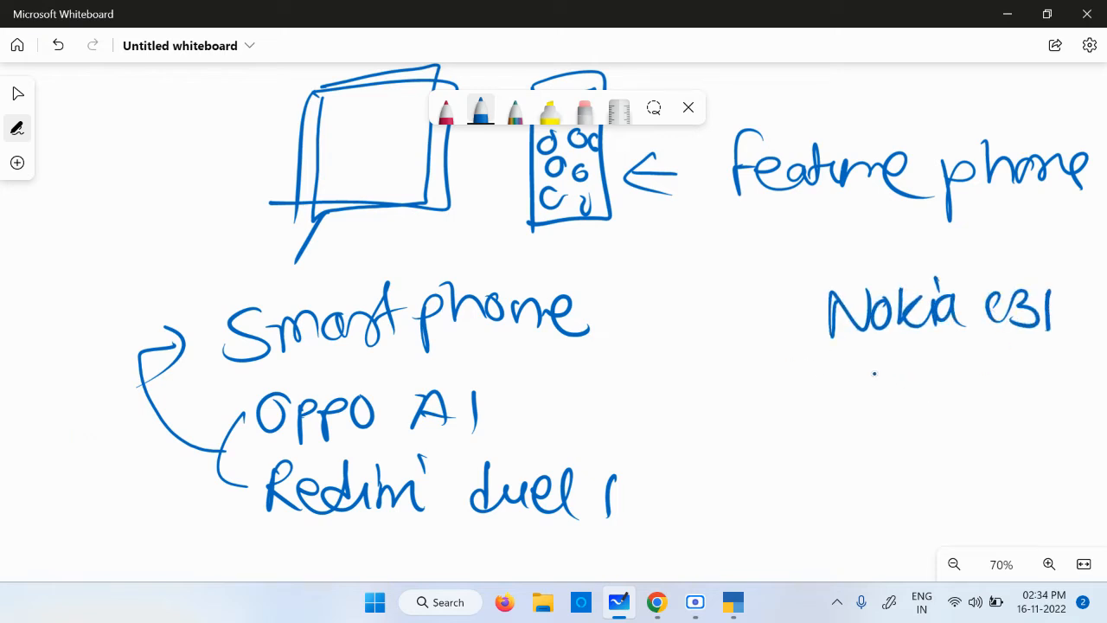
pyautogui.moveTo(868, 375); pyautogui.dragTo(932, 373)
pyautogui.moveTo(865, 405); pyautogui.dragTo(932, 406)
pyautogui.moveTo(866, 439); pyautogui.dragTo(946, 442)
pyautogui.moveTo(887, 471); pyautogui.dragTo(949, 465)
# Frame the Nokia list, draw arrows from it up to Feature phone, and shift the frame slightly sideways.
pyautogui.moveTo(825, 395); pyautogui.dragTo(815, 243)
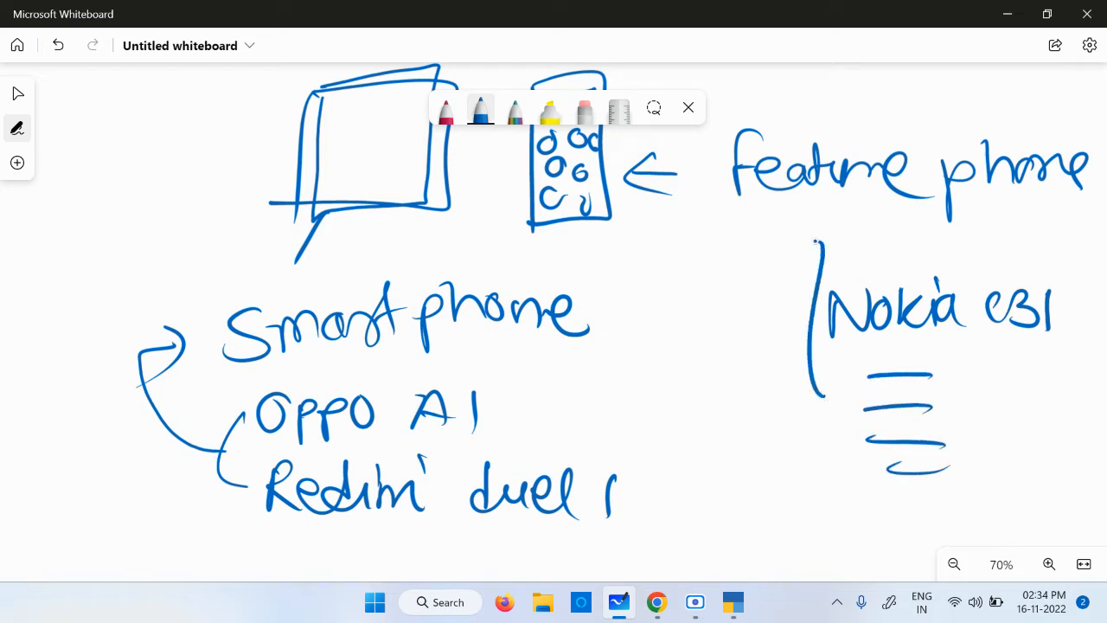
pyautogui.moveTo(780, 281); pyautogui.dragTo(863, 281)
pyautogui.moveTo(913, 260)
pyautogui.mouseDown()
pyautogui.moveTo(1083, 259)
pyautogui.moveTo(1053, 431)
pyautogui.moveTo(1000, 466)
pyautogui.moveTo(797, 491)
pyautogui.moveTo(783, 299)
pyautogui.moveTo(915, 267)
pyautogui.moveTo(922, 216)
pyautogui.moveTo(939, 234)
pyautogui.mouseUp()
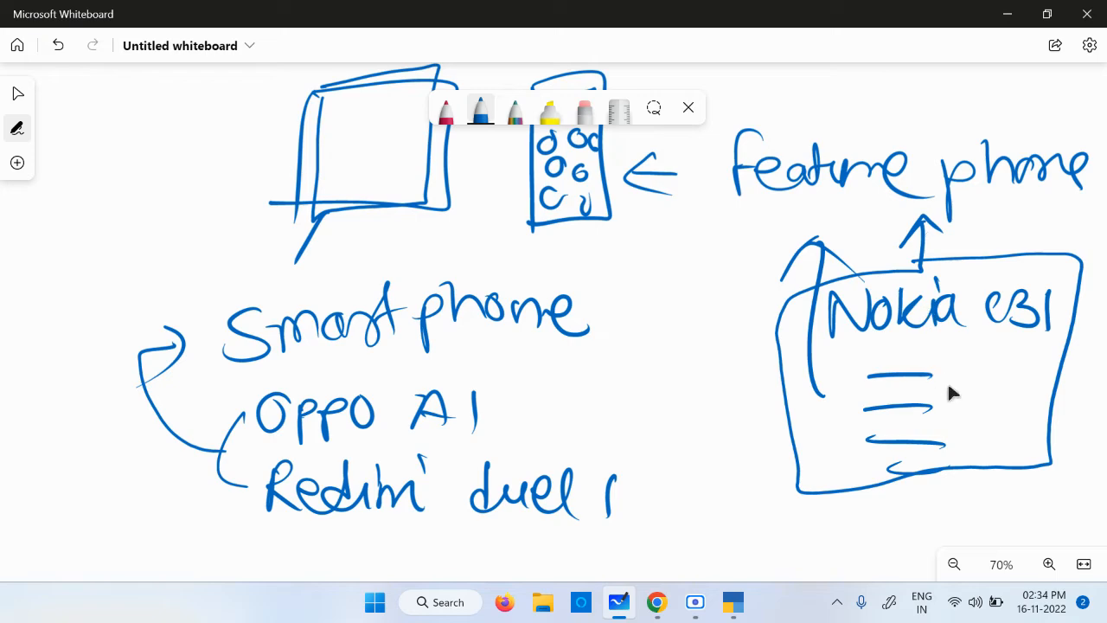
pyautogui.moveTo(1049, 448)
pyautogui.mouseDown()
pyautogui.moveTo(661, 437)
pyautogui.moveTo(1075, 444)
pyautogui.mouseUp()
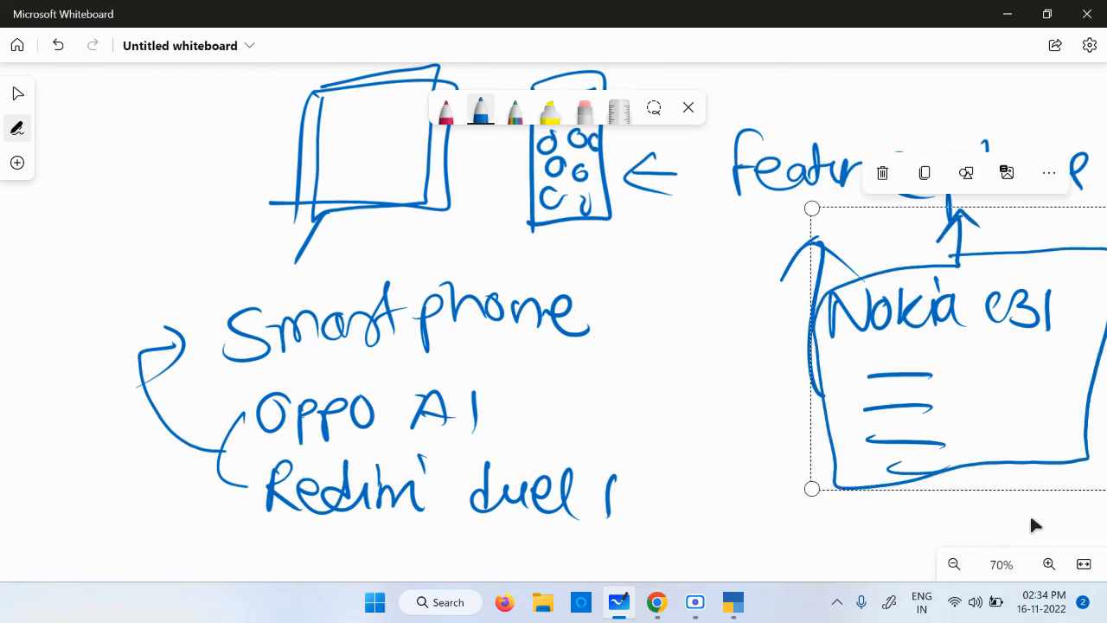
# Handwrite chair, Table, bed and desk as a blue list on a free area of the whiteboard.
pyautogui.moveTo(1030, 514); pyautogui.dragTo(2, 489)
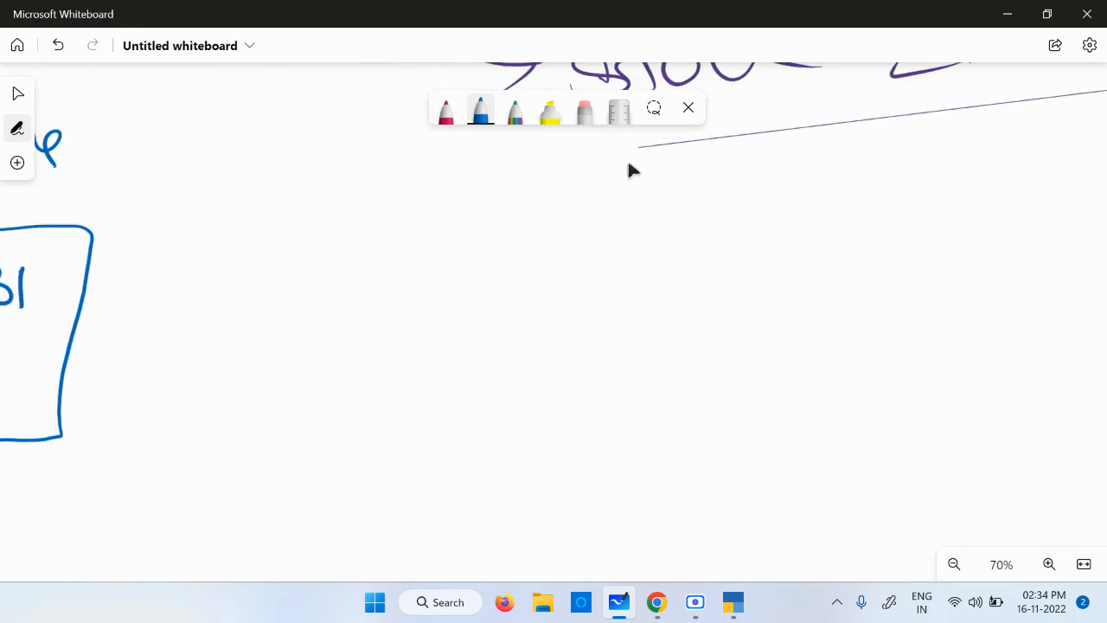
pyautogui.moveTo(528, 223); pyautogui.dragTo(545, 260)
pyautogui.moveTo(549, 204)
pyautogui.mouseDown()
pyautogui.moveTo(597, 261)
pyautogui.moveTo(648, 227)
pyautogui.moveTo(650, 258)
pyautogui.moveTo(699, 211)
pyautogui.mouseUp()
pyautogui.moveTo(508, 299)
pyautogui.mouseDown()
pyautogui.moveTo(557, 294)
pyautogui.moveTo(567, 344)
pyautogui.mouseUp()
pyautogui.moveTo(596, 311)
pyautogui.mouseDown()
pyautogui.moveTo(591, 334)
pyautogui.moveTo(616, 321)
pyautogui.mouseUp()
pyautogui.moveTo(615, 287)
pyautogui.mouseDown()
pyautogui.moveTo(657, 337)
pyautogui.moveTo(707, 341)
pyautogui.mouseUp()
pyautogui.moveTo(536, 377)
pyautogui.mouseDown()
pyautogui.moveTo(572, 406)
pyautogui.moveTo(614, 417)
pyautogui.moveTo(673, 361)
pyautogui.moveTo(667, 417)
pyautogui.mouseUp()
pyautogui.moveTo(560, 457)
pyautogui.mouseDown()
pyautogui.moveTo(544, 506)
pyautogui.moveTo(615, 502)
pyautogui.mouseUp()
pyautogui.moveTo(646, 471)
pyautogui.mouseDown()
pyautogui.moveTo(672, 501)
pyautogui.moveTo(626, 489)
pyautogui.moveTo(664, 512)
pyautogui.mouseUp()
pyautogui.moveTo(674, 510)
pyautogui.mouseDown()
pyautogui.moveTo(665, 474)
pyautogui.moveTo(716, 514)
pyautogui.mouseUp()
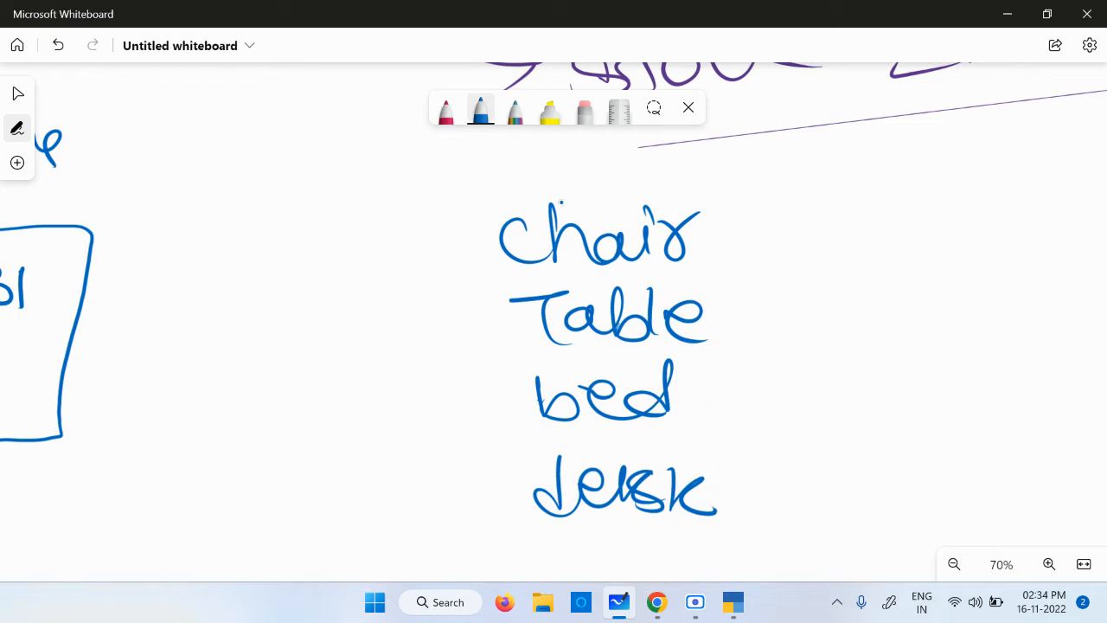
# Frame the chair-to-desk list, bracket it, and write Furniture beside it with multiple underlines.
pyautogui.moveTo(507, 192)
pyautogui.mouseDown()
pyautogui.moveTo(787, 383)
pyautogui.moveTo(619, 538)
pyautogui.moveTo(475, 312)
pyautogui.mouseUp()
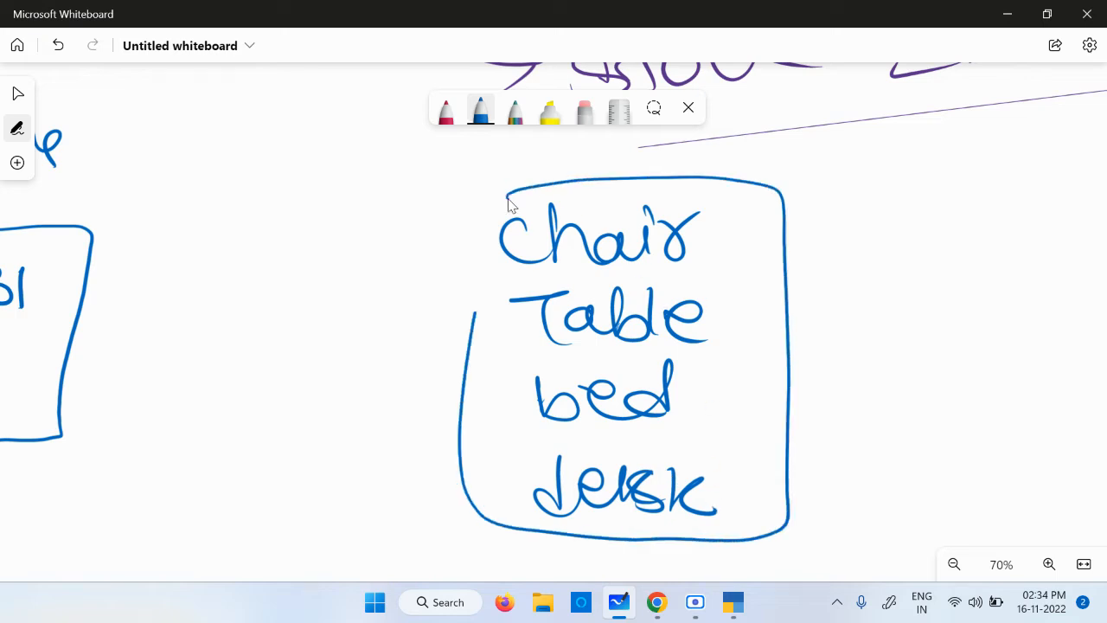
pyautogui.moveTo(819, 341); pyautogui.dragTo(852, 266)
pyautogui.moveTo(809, 313)
pyautogui.mouseDown()
pyautogui.moveTo(832, 306)
pyautogui.moveTo(873, 331)
pyautogui.moveTo(911, 305)
pyautogui.moveTo(954, 299)
pyautogui.moveTo(1061, 329)
pyautogui.mouseUp()
pyautogui.moveTo(762, 204)
pyautogui.mouseDown()
pyautogui.moveTo(787, 214)
pyautogui.moveTo(759, 523)
pyautogui.mouseUp()
pyautogui.moveTo(837, 356)
pyautogui.mouseDown()
pyautogui.moveTo(1005, 360)
pyautogui.moveTo(993, 365)
pyautogui.mouseUp()
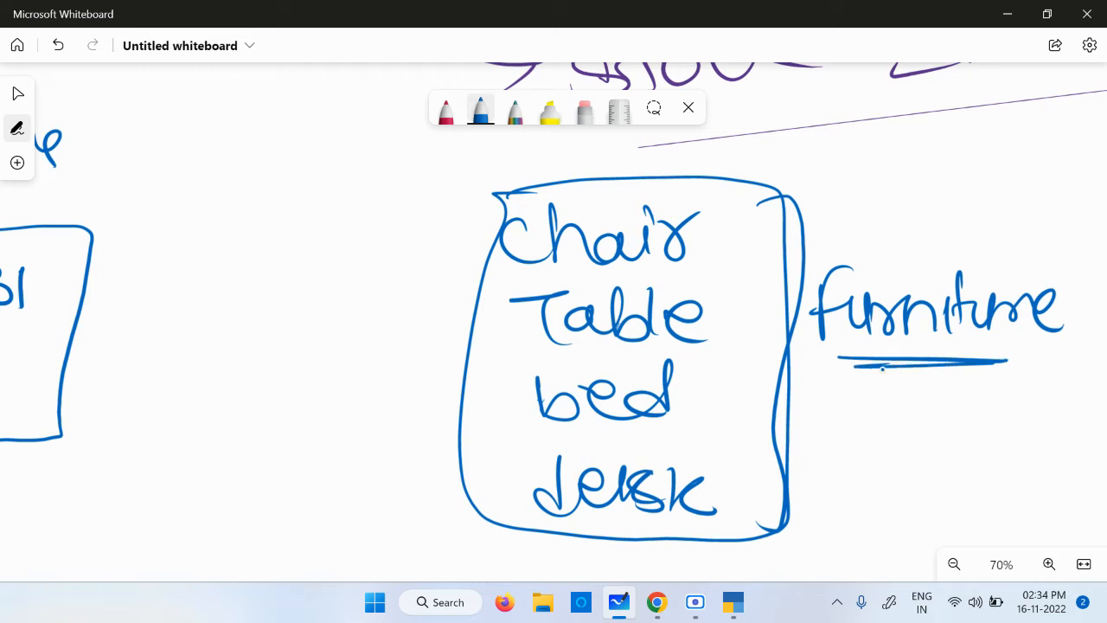
pyautogui.moveTo(847, 375); pyautogui.dragTo(986, 374)
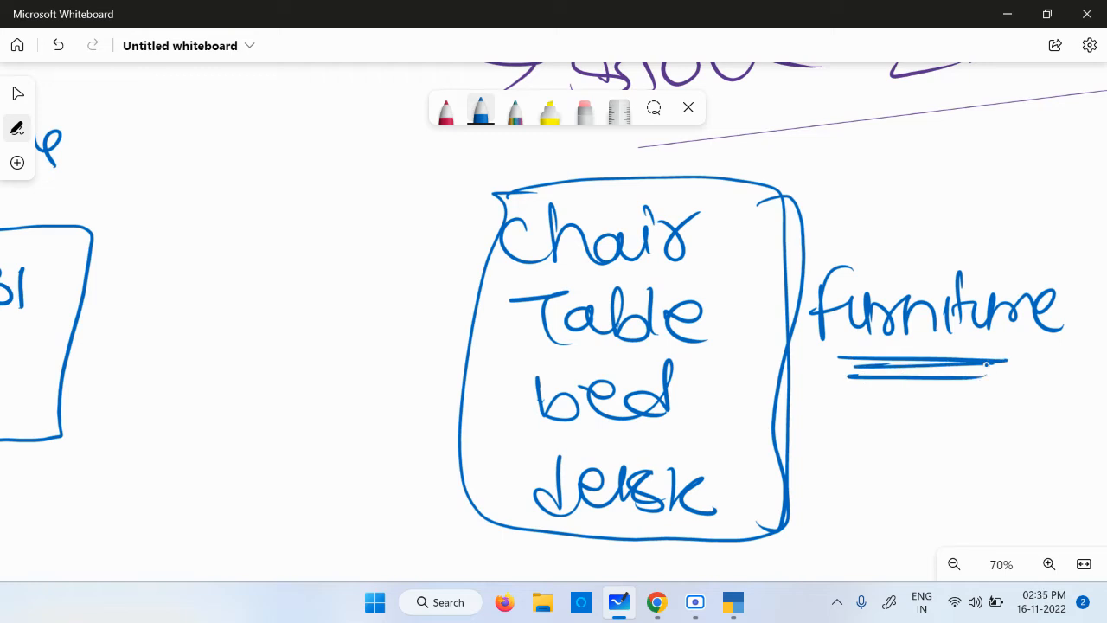
# Switch to TallyPrime and start creating a stock group with the name Shirts.
pyautogui.click(734, 603)
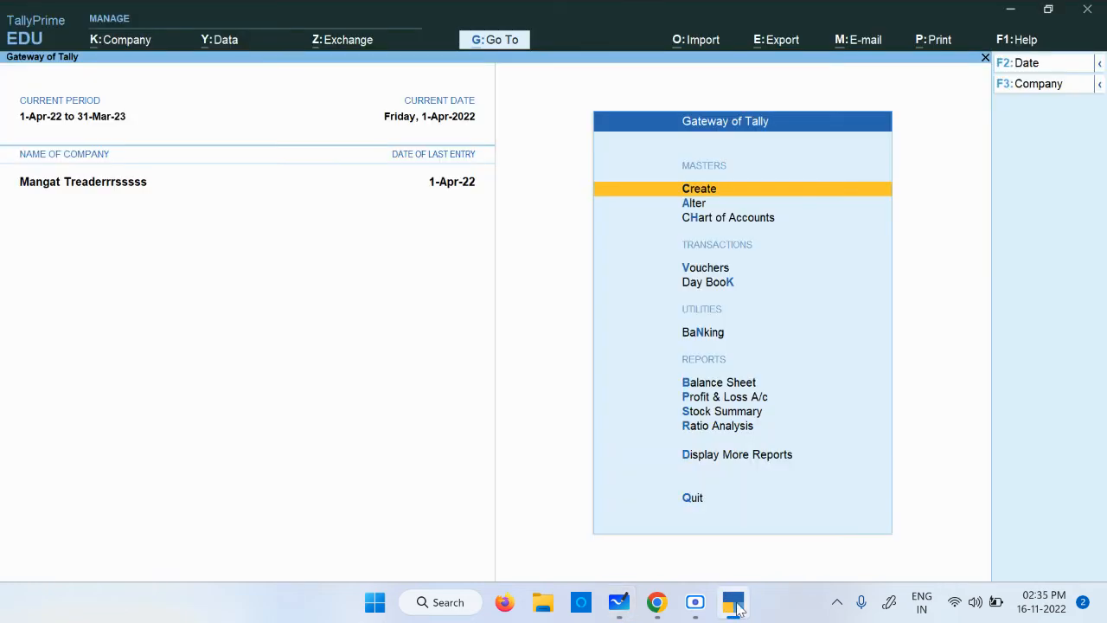
pyautogui.press('Down')
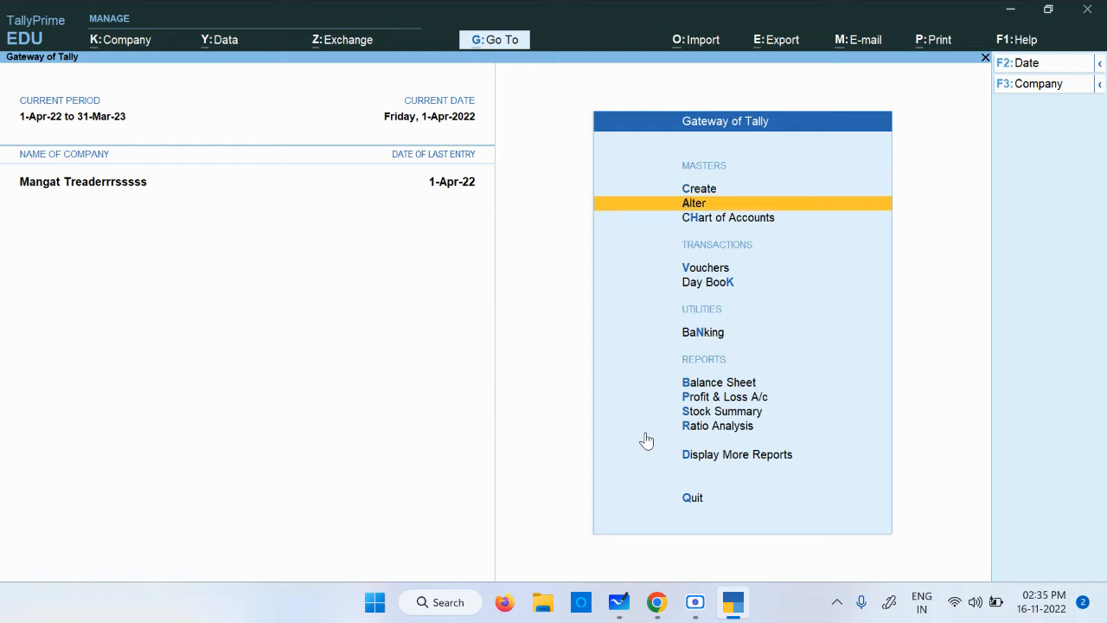
pyautogui.press('Up')
pyautogui.press('Return')
pyautogui.press('Down')
pyautogui.press('Down')
pyautogui.press('Down')
pyautogui.press('Down')
pyautogui.press('Down')
pyautogui.press('Down')
pyautogui.press('Down')
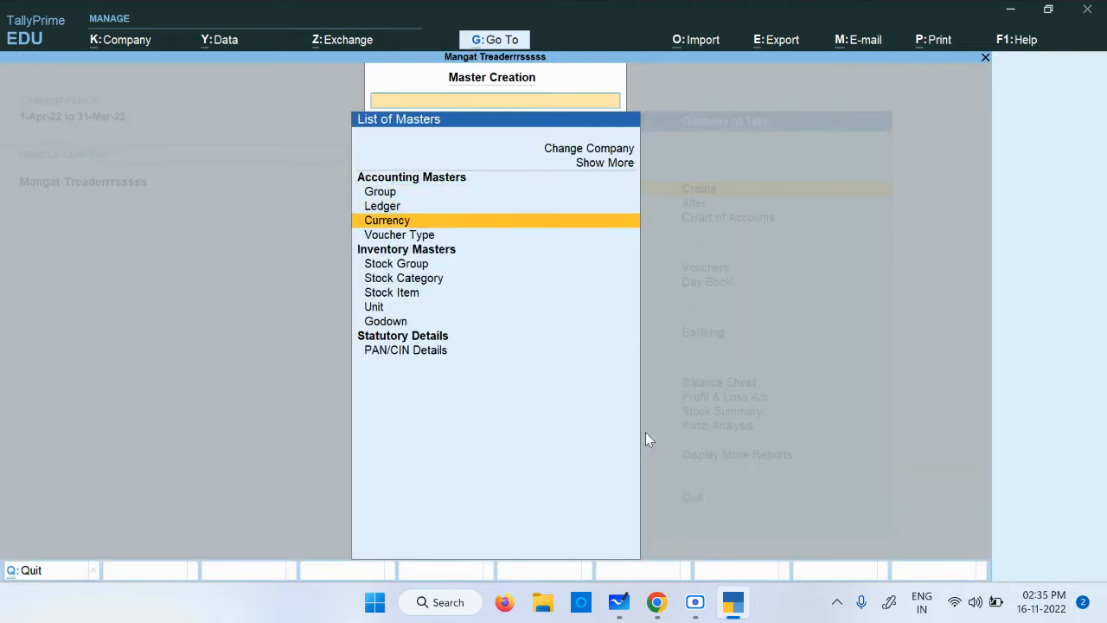
pyautogui.press('Up')
pyautogui.press('Up')
pyautogui.press('Up')
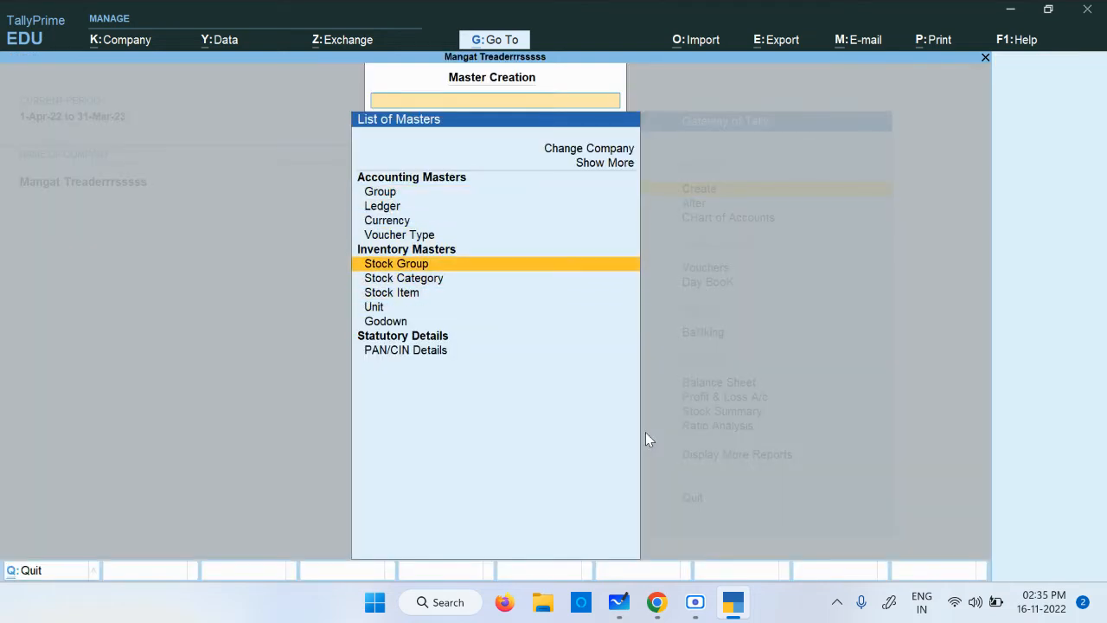
pyautogui.press('Return')
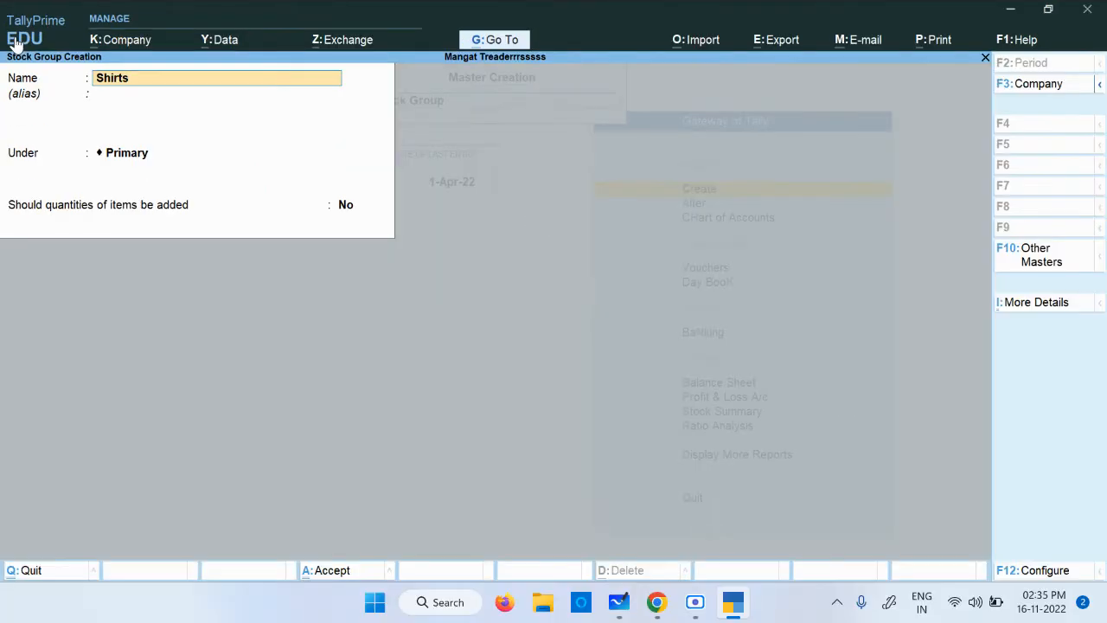
# Place the Shirts stock group under Primary, leave adding of quantities at No, and save it.
pyautogui.press('Return')
pyautogui.press('Return')
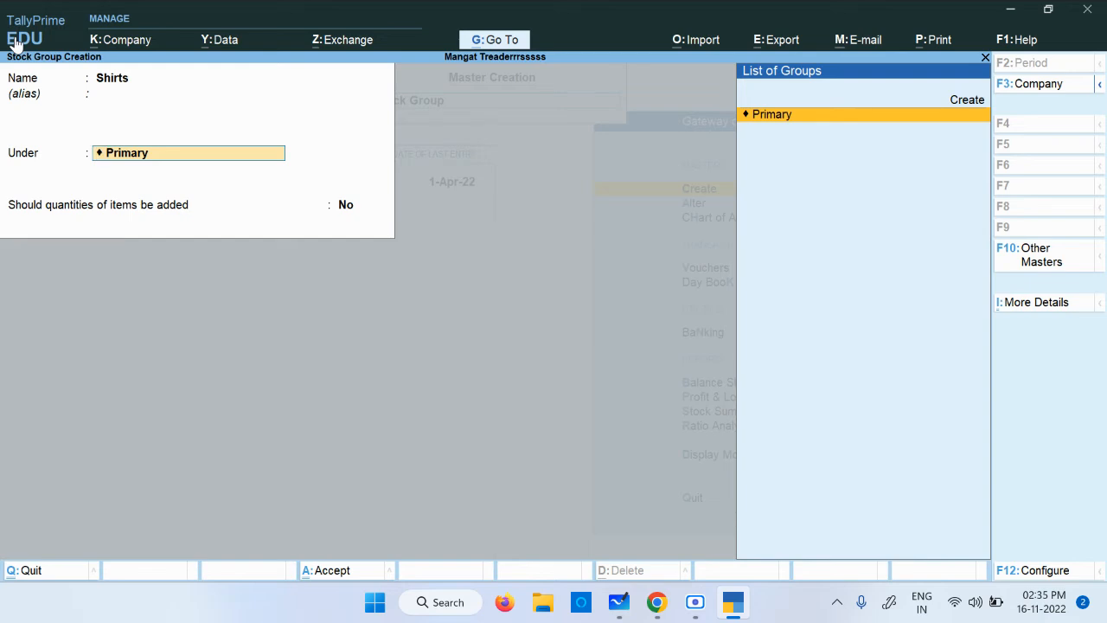
pyautogui.press('Return')
pyautogui.press('Return')
pyautogui.press('Return')
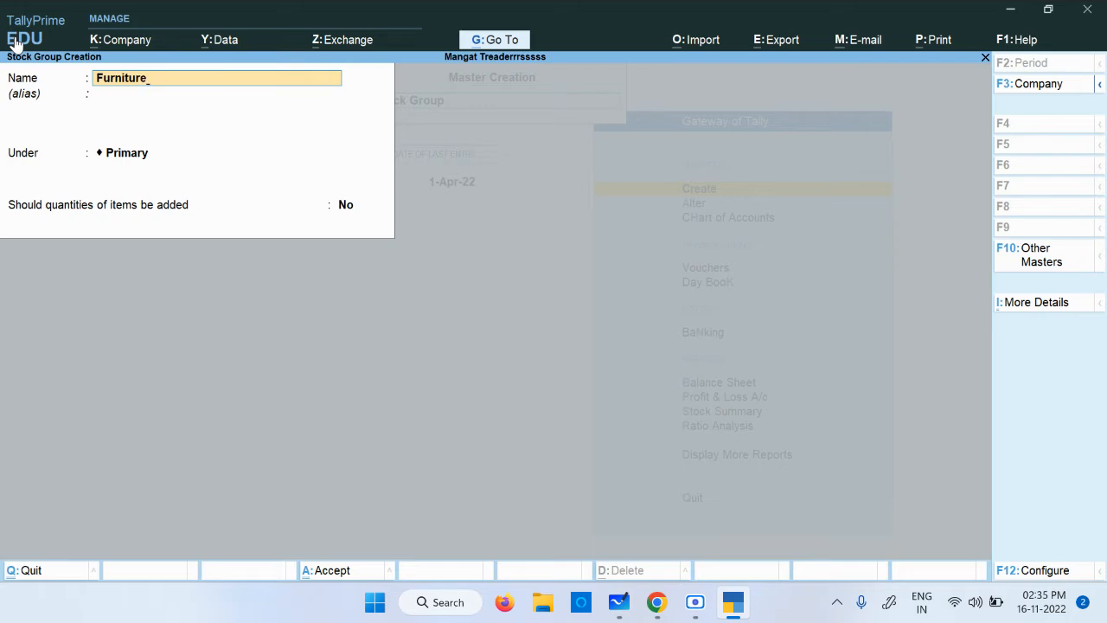
# Create the stock group Furniture under Primary with adding of item quantities set to No.
pyautogui.hotkey('ctrl', '1')
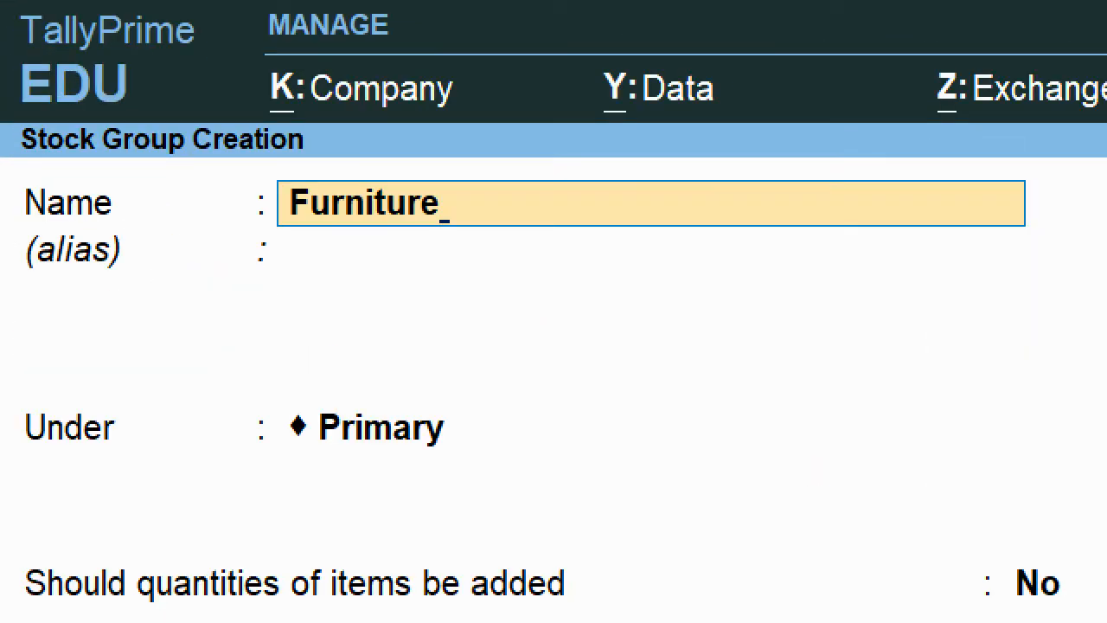
pyautogui.press('Escape')
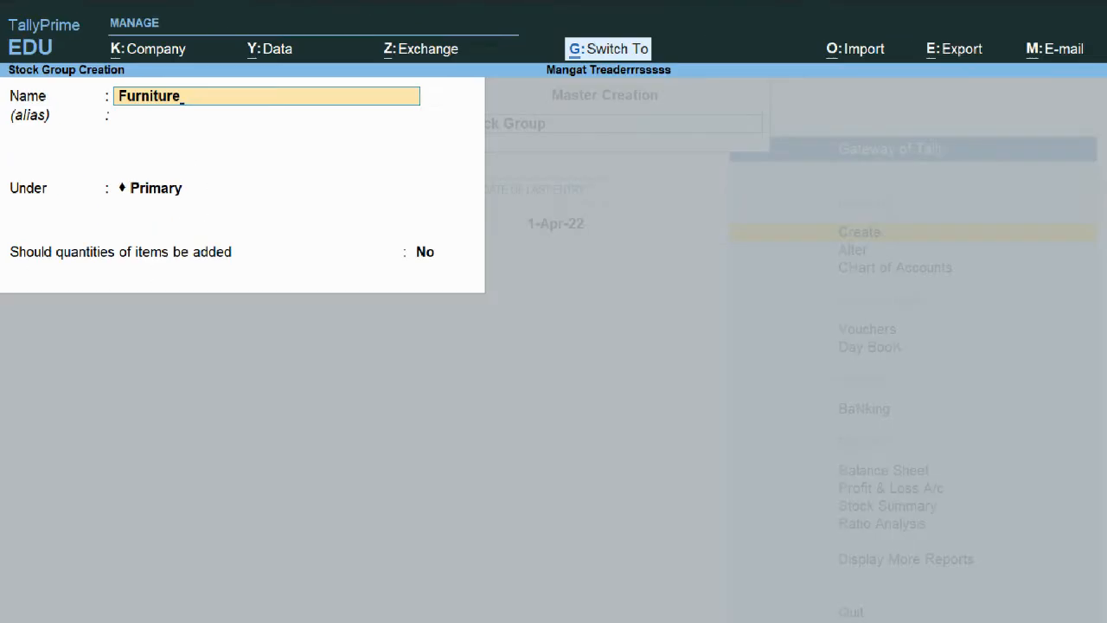
pyautogui.press('Return')
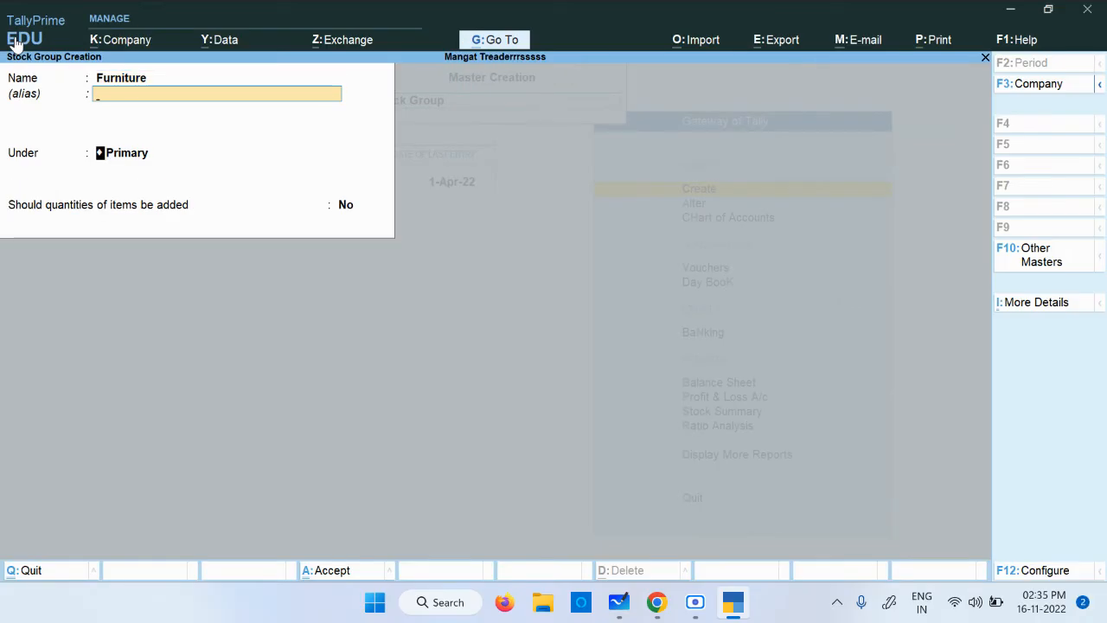
pyautogui.press('Return')
pyautogui.press('Return')
pyautogui.press('Return')
pyautogui.press('Return')
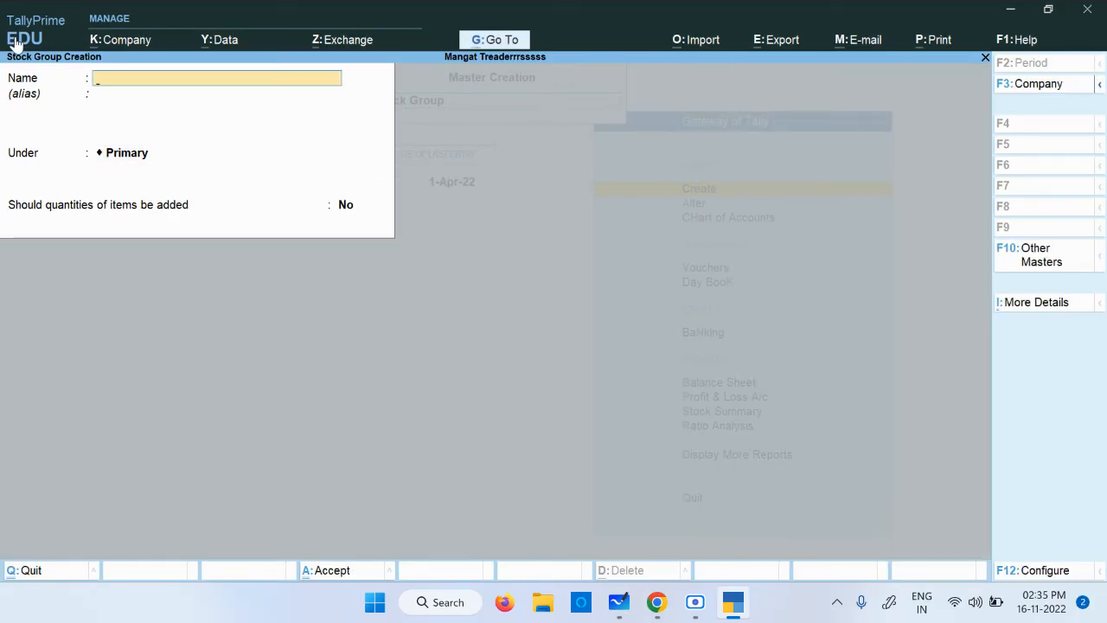
# Create the stock group Smartphone under Primary with adding of item quantities left at No.
pyautogui.write('Sm')
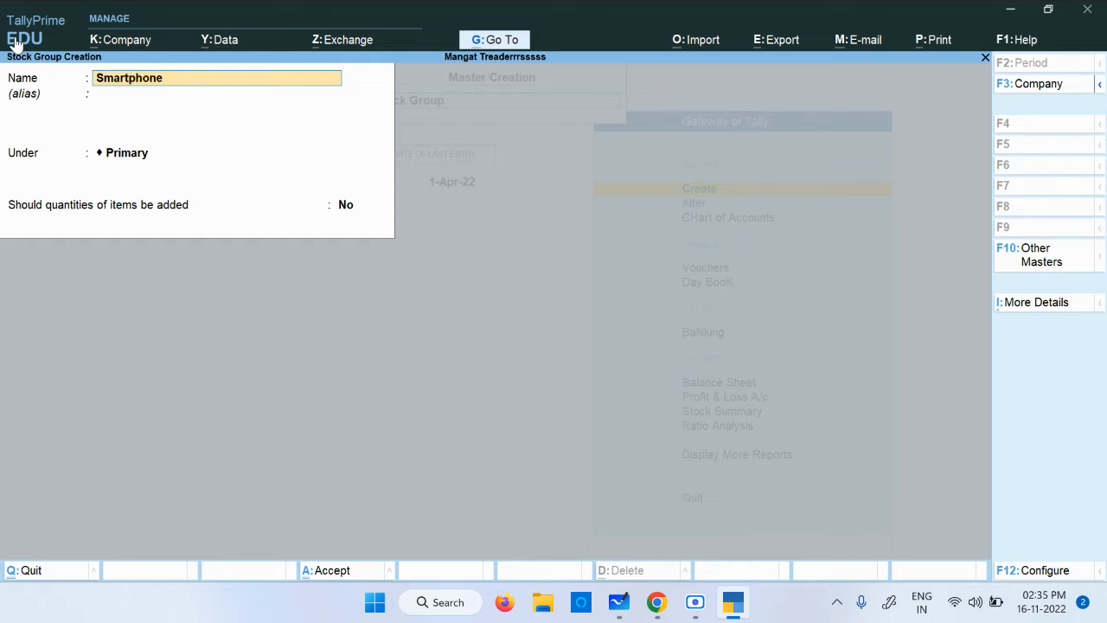
pyautogui.write('artphone')
pyautogui.press('Return')
pyautogui.press('Return')
pyautogui.press('Return')
pyautogui.press('Return')
pyautogui.press('Return')
# Create the stock group Feature Phone under Primary, with item quantities not added.
pyautogui.write('Feature Phon')
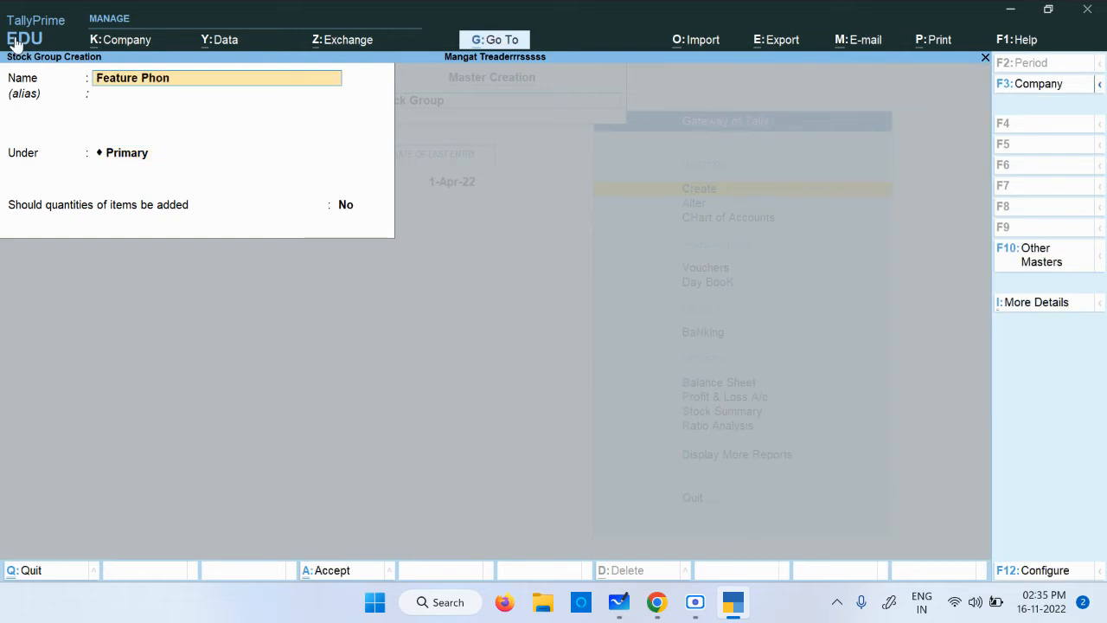
pyautogui.write('e')
pyautogui.press('Return')
pyautogui.press('Return')
pyautogui.press('Return')
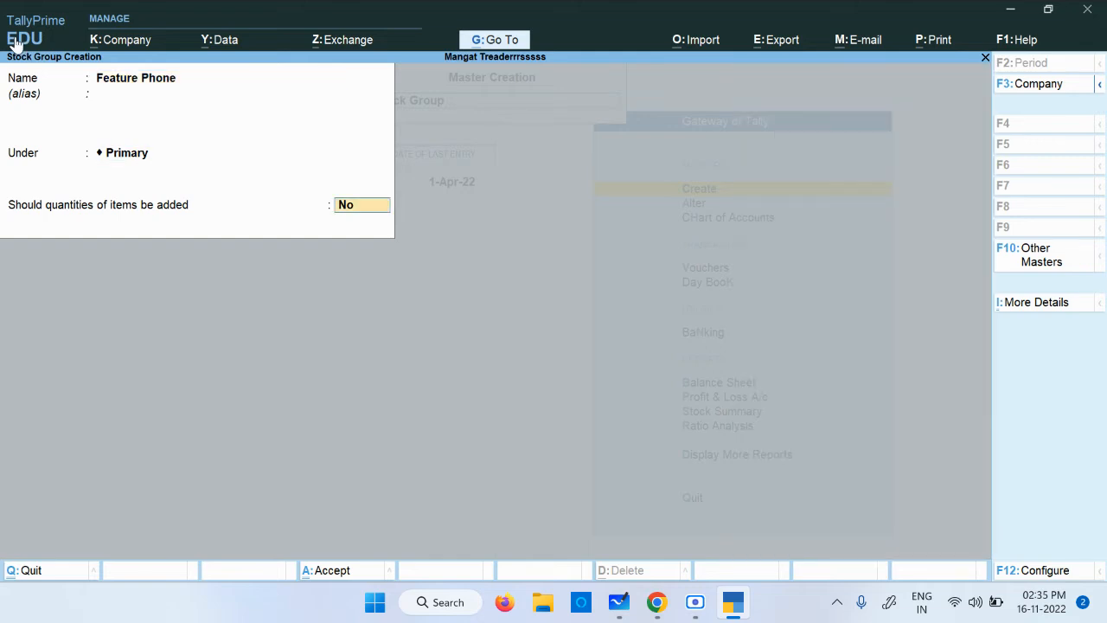
pyautogui.press('Return')
pyautogui.press('Return')
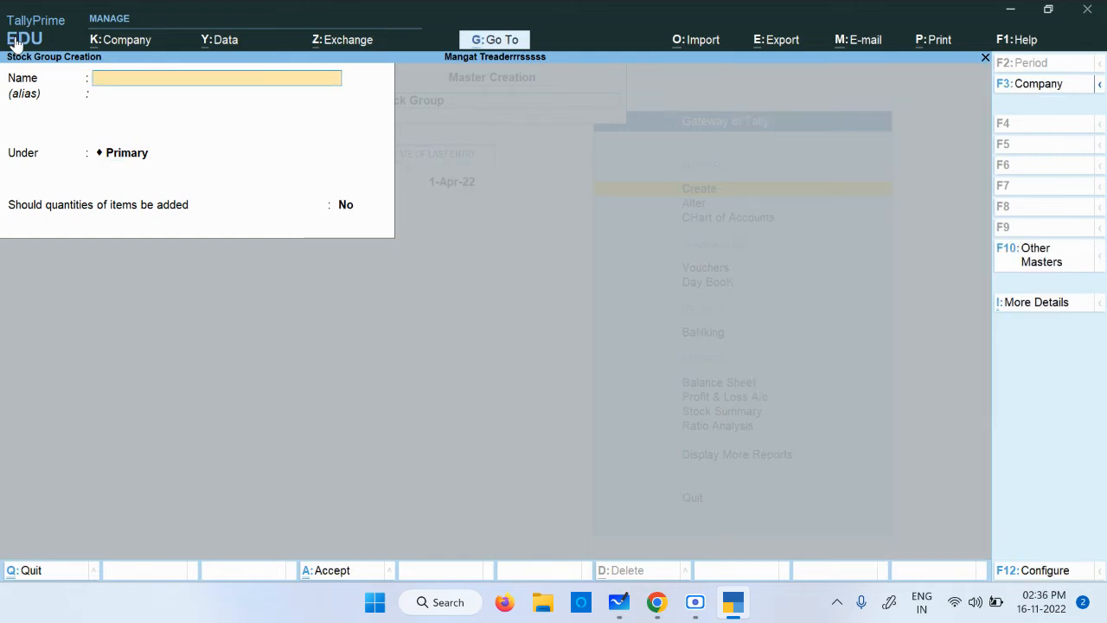
# Create the stock group Groceries under Primary with adding of item quantities left at No.
pyautogui.write('Gro')
pyautogui.press('Return')
pyautogui.press('Return')
pyautogui.press('Return')
pyautogui.press('Return')
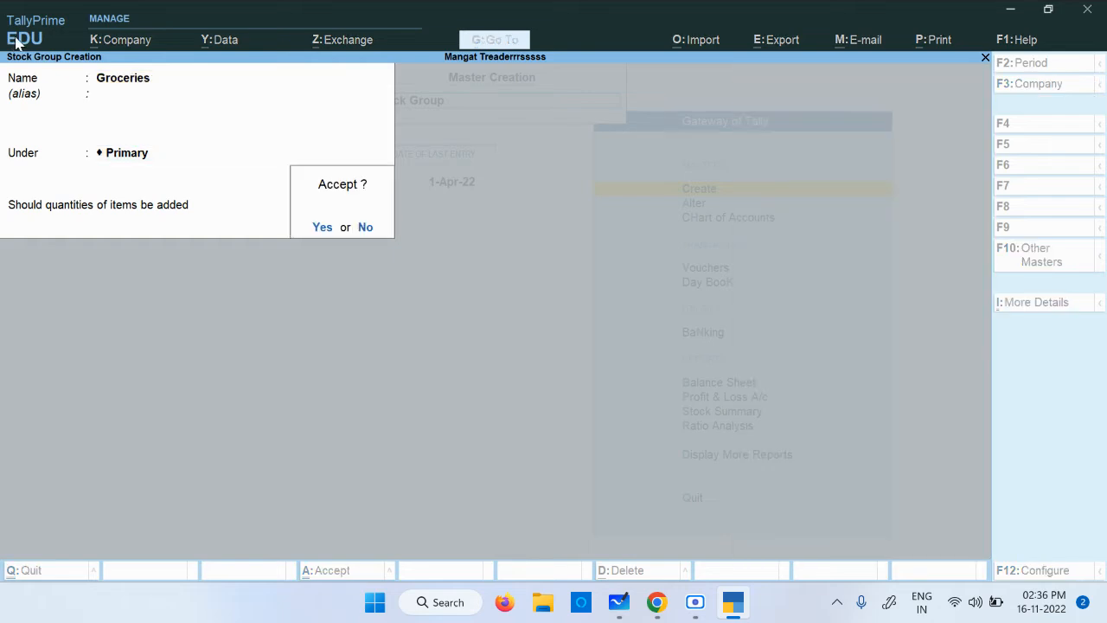
pyautogui.press('Return')
# Create the stock group Undergarments under Primary, leaving item quantities not added.
pyautogui.write('Undergarments')
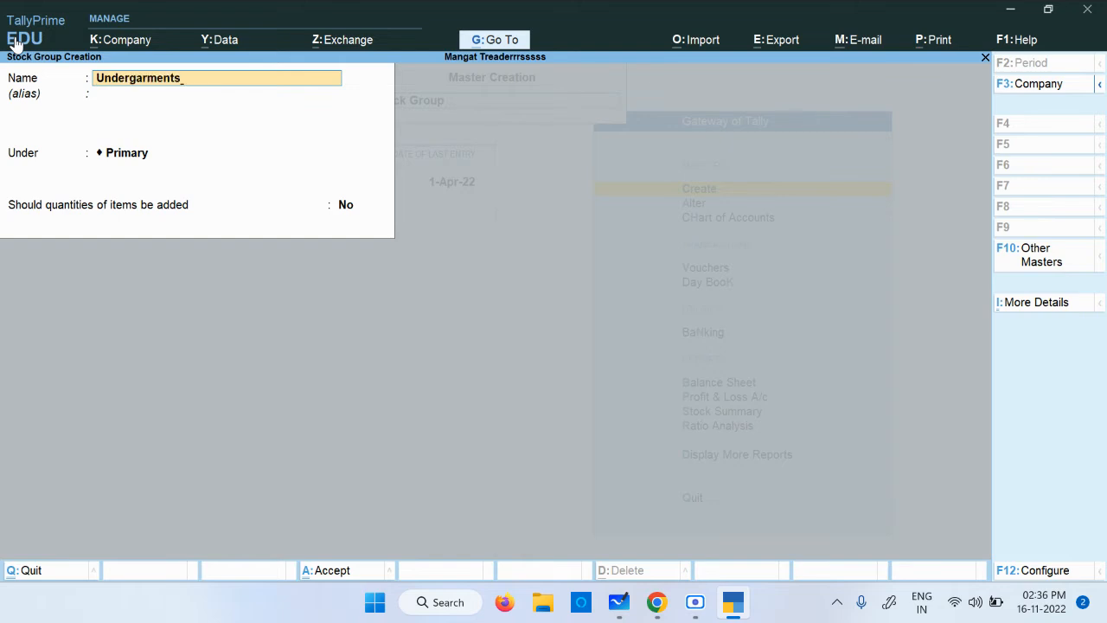
pyautogui.press('Return')
pyautogui.press('Return')
pyautogui.press('Return')
pyautogui.press('Return')
pyautogui.press('Return')
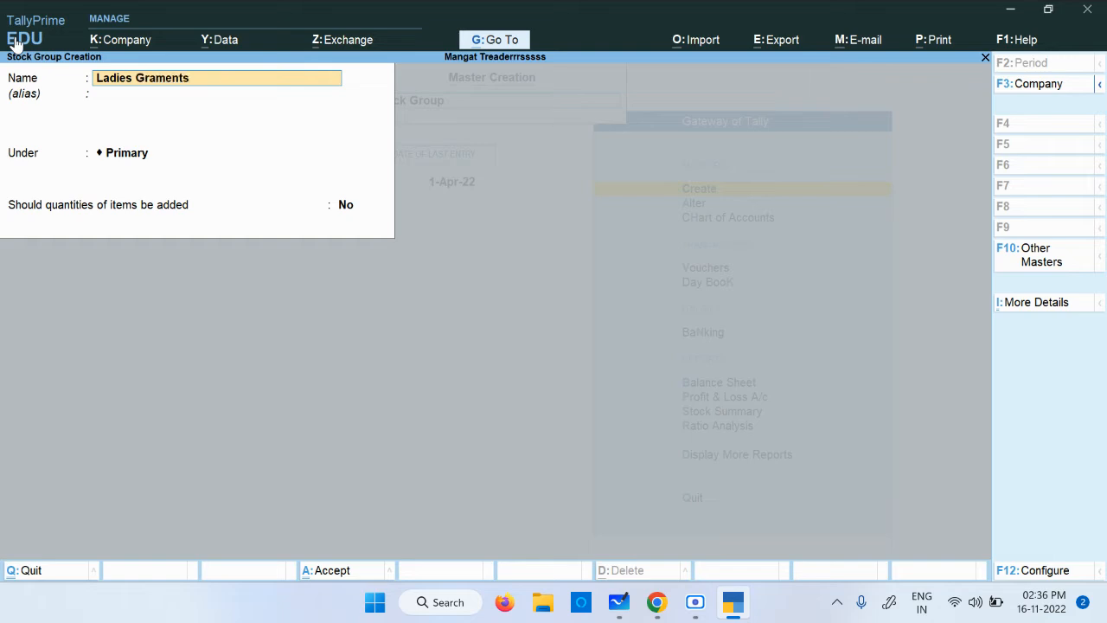
# Save the stock group Ladies Graments under Primary with adding of item quantities set to No.
pyautogui.press('Return')
pyautogui.press('Return')
pyautogui.press('Return')
pyautogui.press('Return')
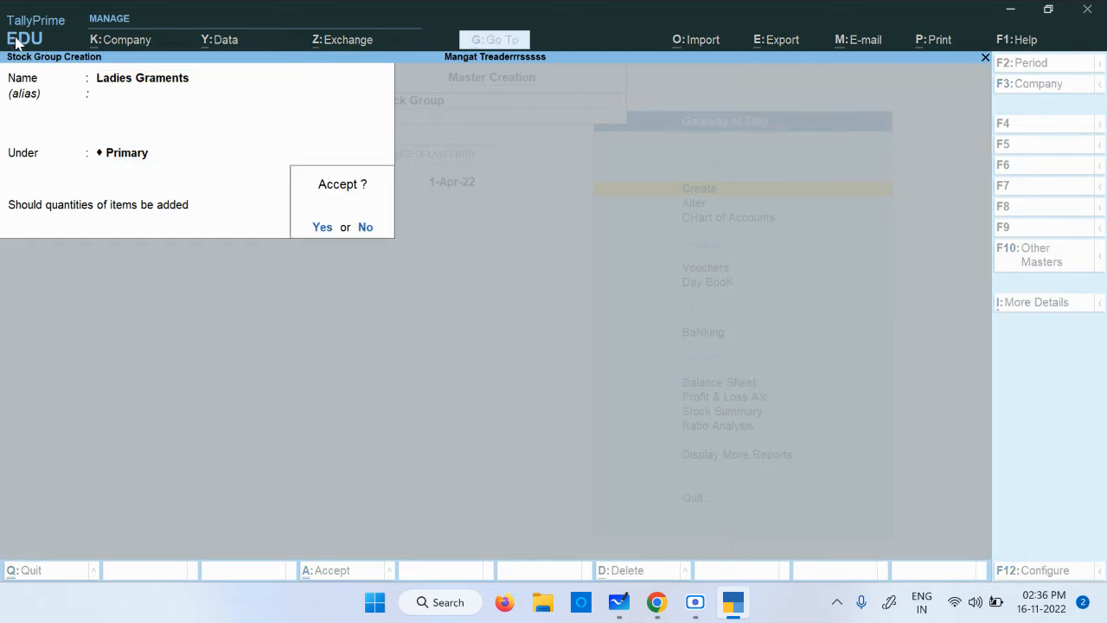
pyautogui.press('Return')
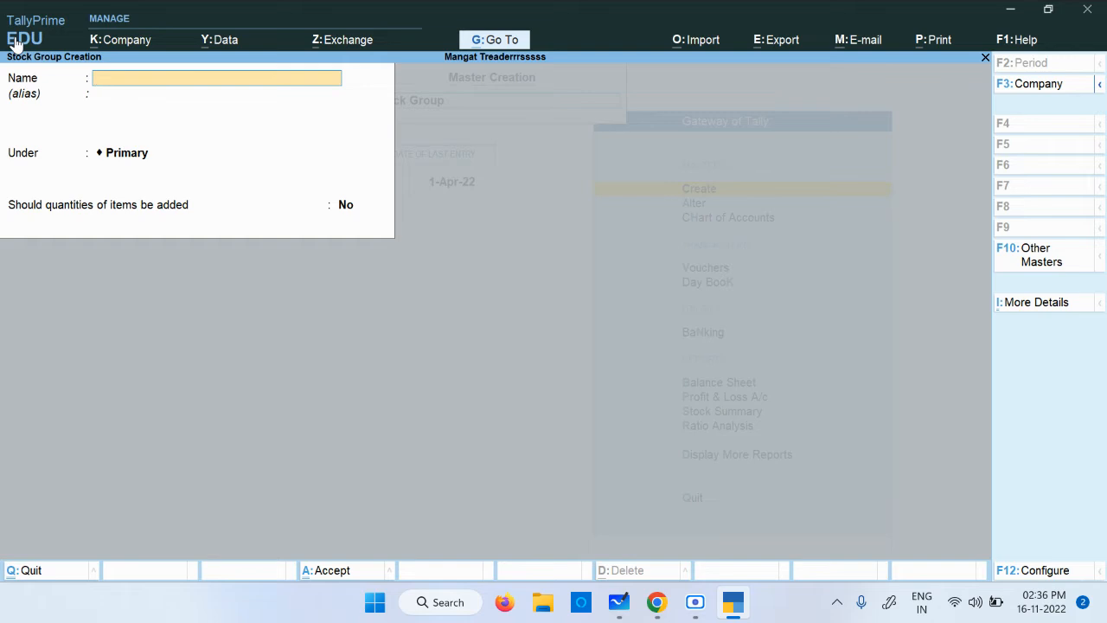
# Switch to Microsoft Whiteboard and handwrite "Step 3 Create" in blue below the Step 2 line, with the 3 circled.
pyautogui.click(612, 608)
pyautogui.scroll(-3, 424, 472)
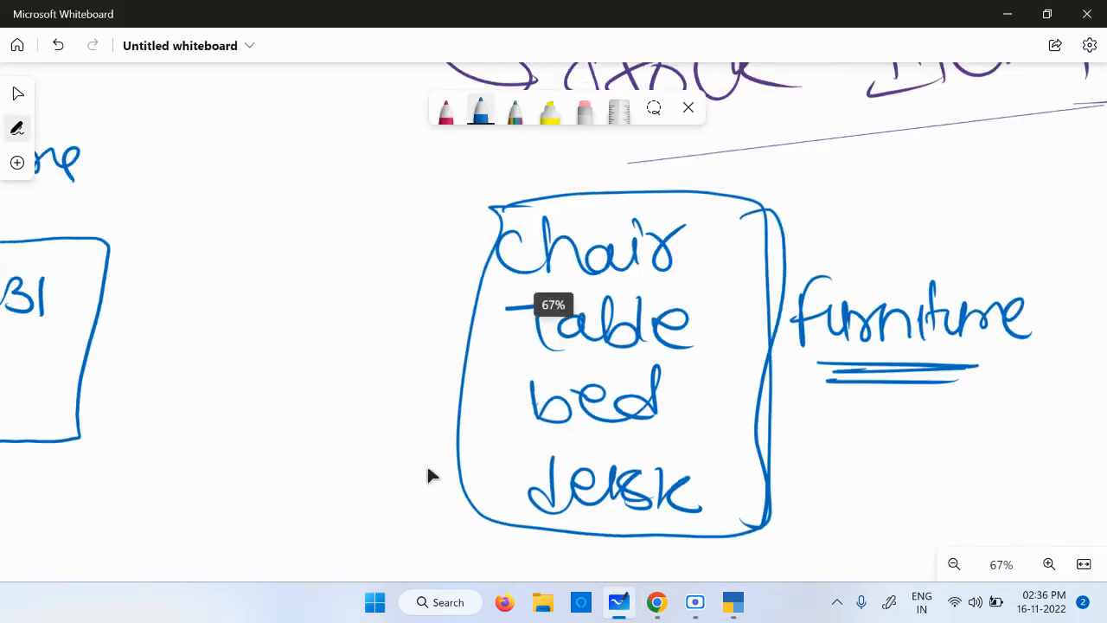
pyautogui.scroll(-2, 423, 463)
pyautogui.hscroll(-5, 575, 403)
pyautogui.scroll(-4, 571, 403)
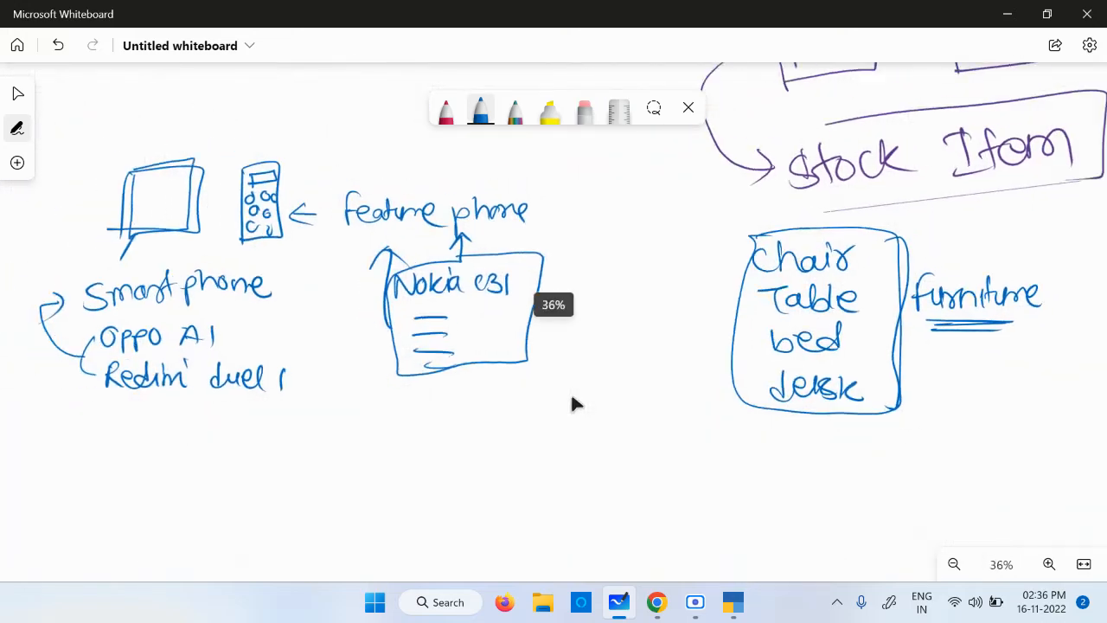
pyautogui.scroll(-1, 556, 406)
pyautogui.hscroll(-6, 190, 421)
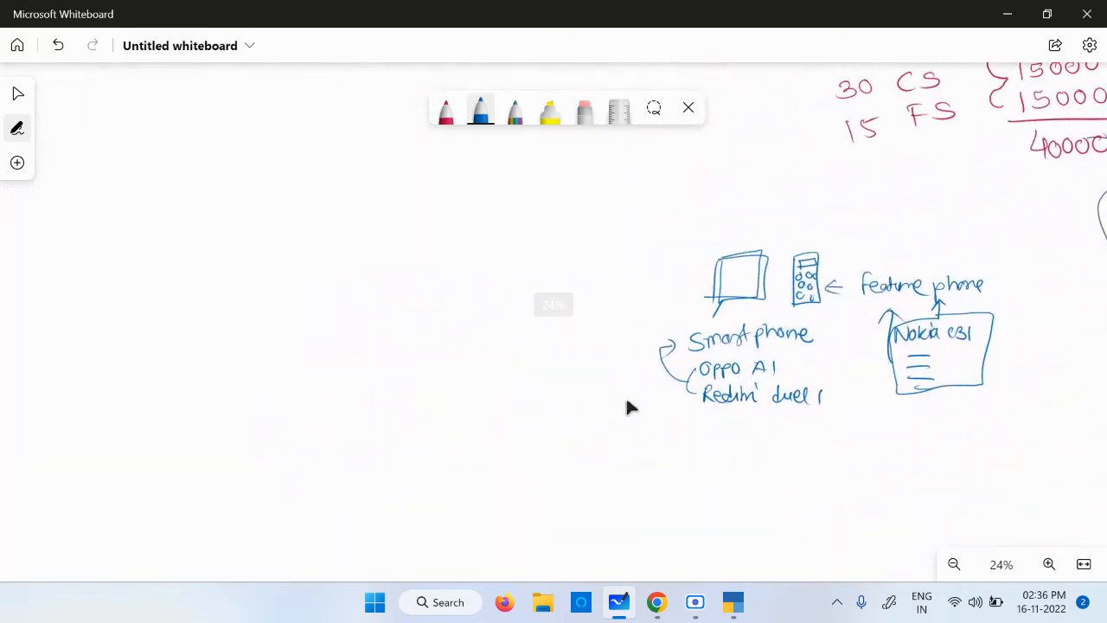
pyautogui.scroll(-1, 605, 419)
pyautogui.scroll(-3, 605, 419)
pyautogui.hscroll(6, 648, 413)
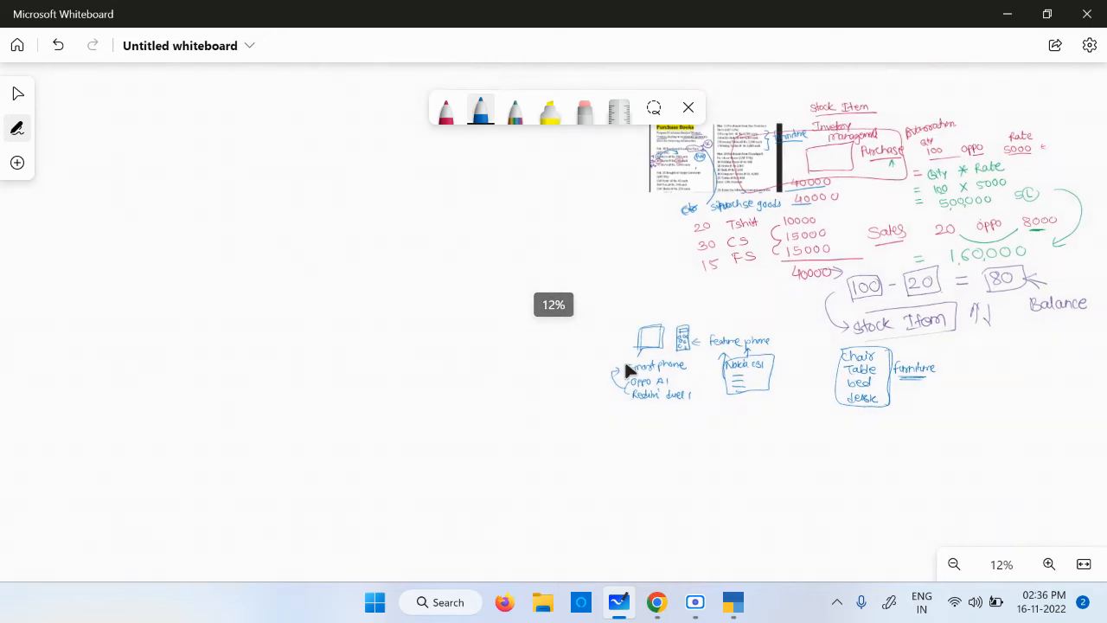
pyautogui.moveTo(769, 433); pyautogui.dragTo(262, 265)
pyautogui.scroll(3, 297, 239)
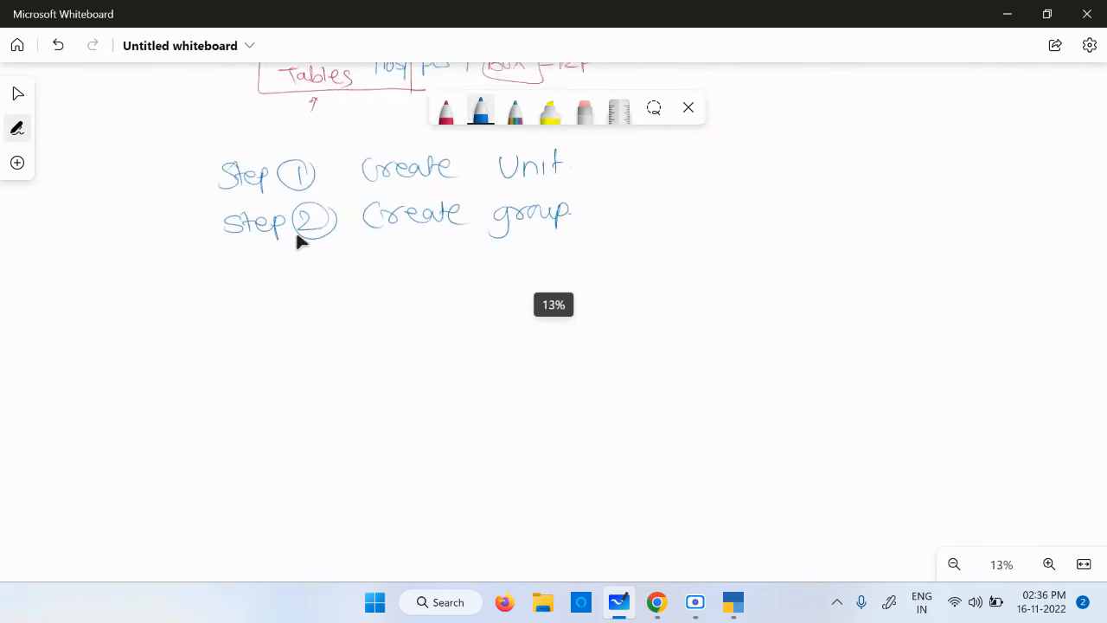
pyautogui.scroll(1, 296, 240)
pyautogui.scroll(1, 898, 326)
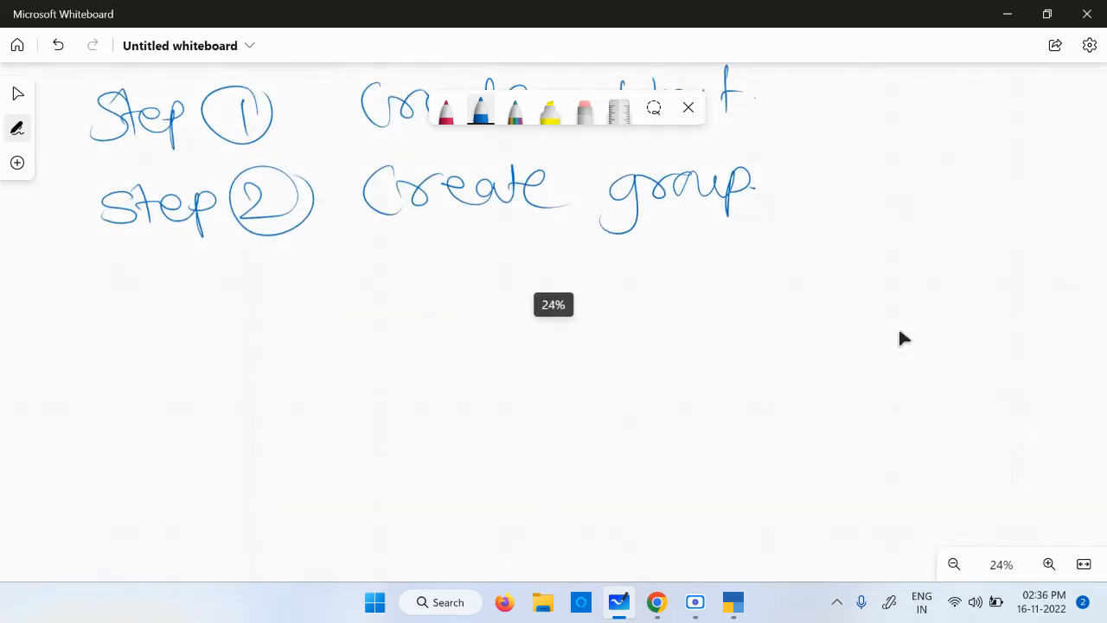
pyautogui.moveTo(1060, 176); pyautogui.dragTo(1033, 258)
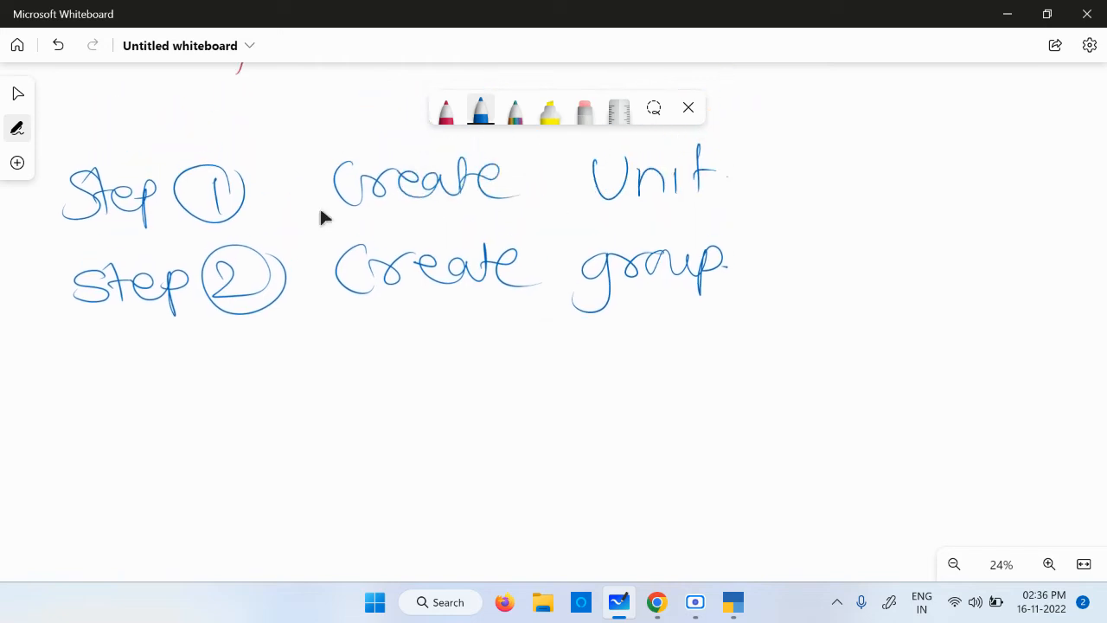
pyautogui.moveTo(104, 360)
pyautogui.mouseDown()
pyautogui.moveTo(76, 391)
pyautogui.moveTo(110, 394)
pyautogui.moveTo(132, 368)
pyautogui.moveTo(154, 386)
pyautogui.moveTo(226, 394)
pyautogui.moveTo(275, 347)
pyautogui.mouseUp()
pyautogui.moveTo(396, 368)
pyautogui.mouseDown()
pyautogui.moveTo(367, 353)
pyautogui.moveTo(380, 407)
pyautogui.mouseUp()
pyautogui.moveTo(394, 368)
pyautogui.mouseDown()
pyautogui.moveTo(414, 387)
pyautogui.moveTo(464, 368)
pyautogui.moveTo(507, 385)
pyautogui.moveTo(564, 363)
pyautogui.mouseUp()
pyautogui.moveTo(541, 381); pyautogui.dragTo(577, 396)
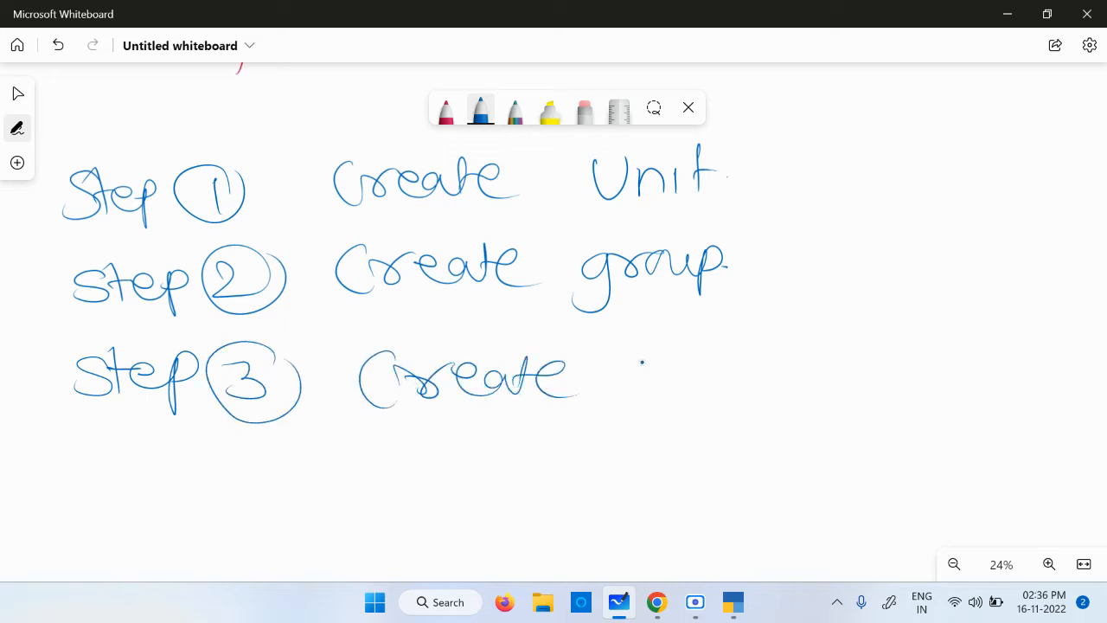
# Complete the Step 3 line with the words "Stock Item" and underline both words.
pyautogui.moveTo(662, 351)
pyautogui.mouseDown()
pyautogui.moveTo(629, 387)
pyautogui.moveTo(761, 363)
pyautogui.moveTo(802, 391)
pyautogui.moveTo(845, 365)
pyautogui.moveTo(884, 379)
pyautogui.moveTo(947, 372)
pyautogui.moveTo(974, 392)
pyautogui.mouseUp()
pyautogui.moveTo(651, 398); pyautogui.dragTo(813, 400)
pyautogui.moveTo(772, 407); pyautogui.dragTo(962, 417)
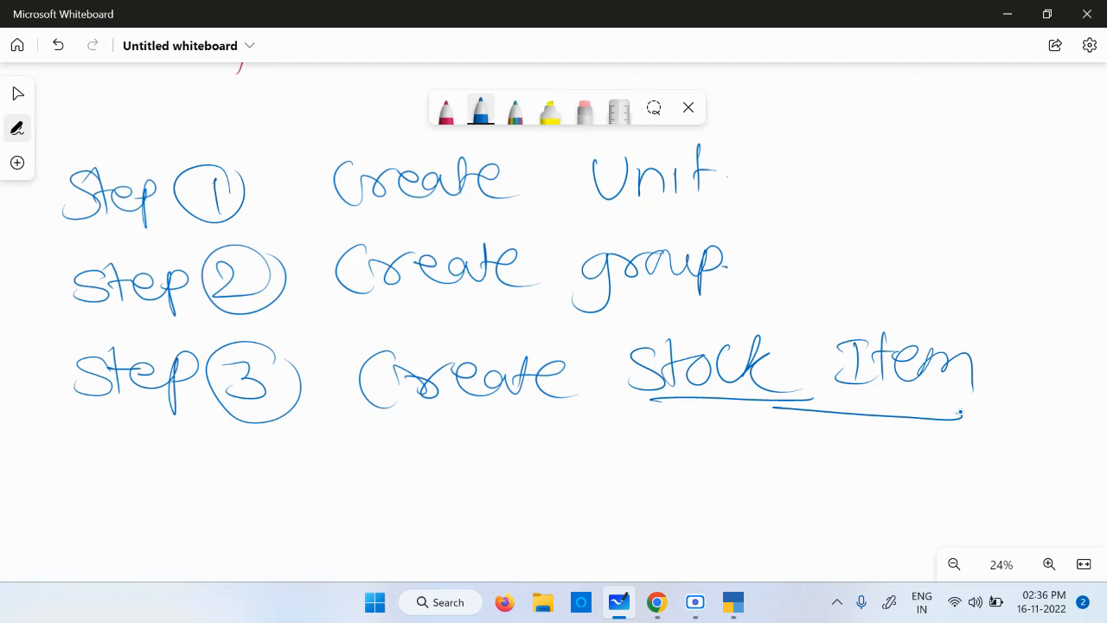
# Switch to TallyPrime and leave stock group creation, returning to the Gateway of Tally.
pyautogui.click(734, 601)
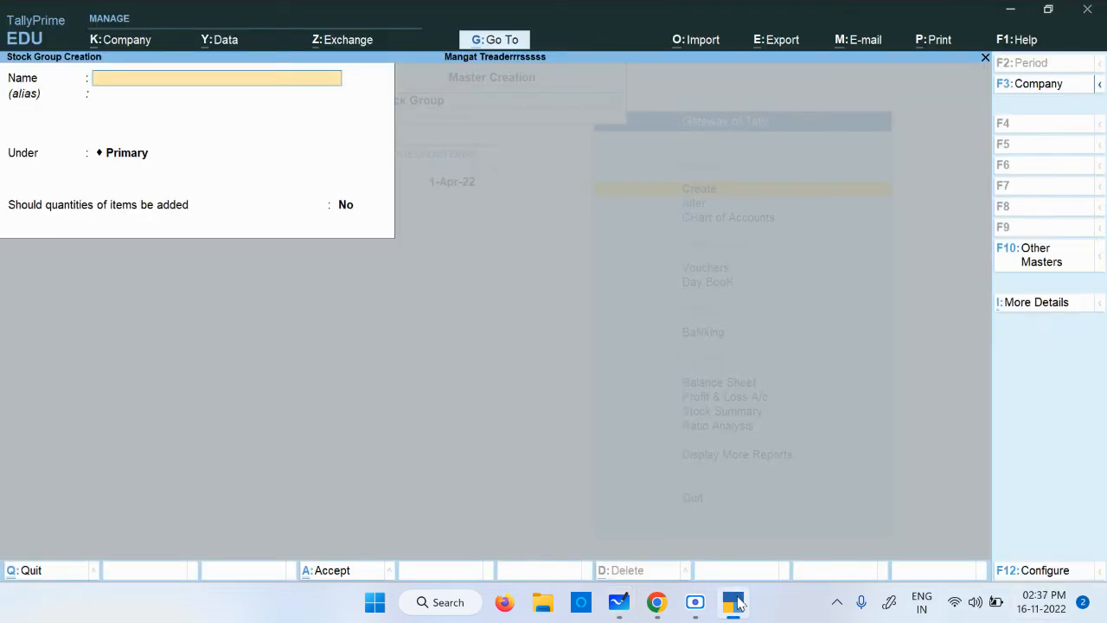
pyautogui.press('Escape')
pyautogui.press('Escape')
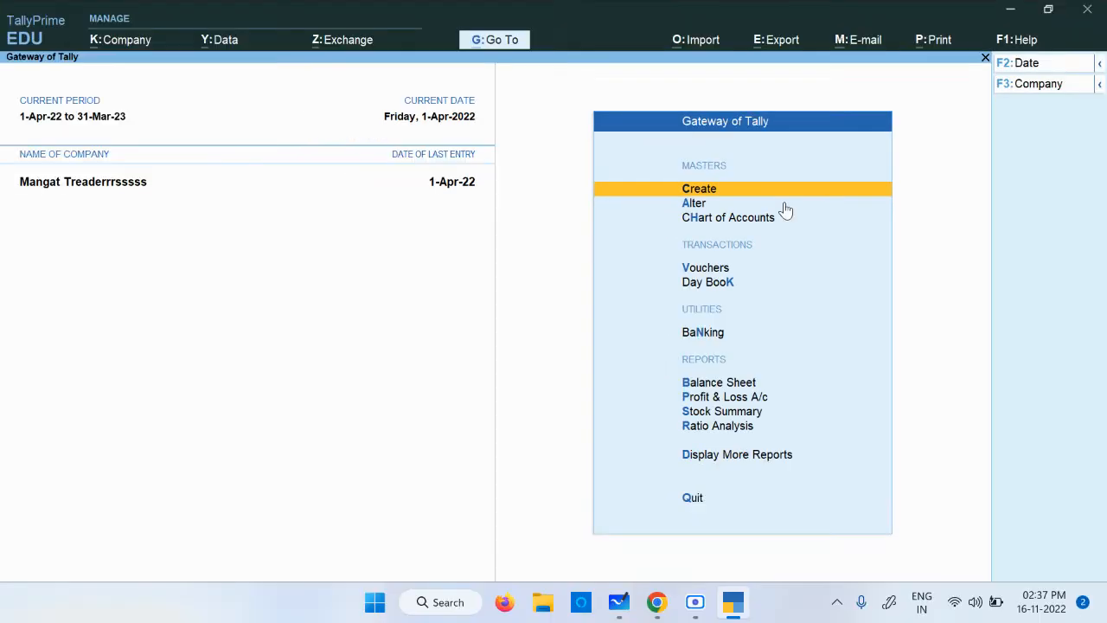
# Start creating a new Stock Item from the inventory masters.
pyautogui.press('Return')
pyautogui.press('Down')
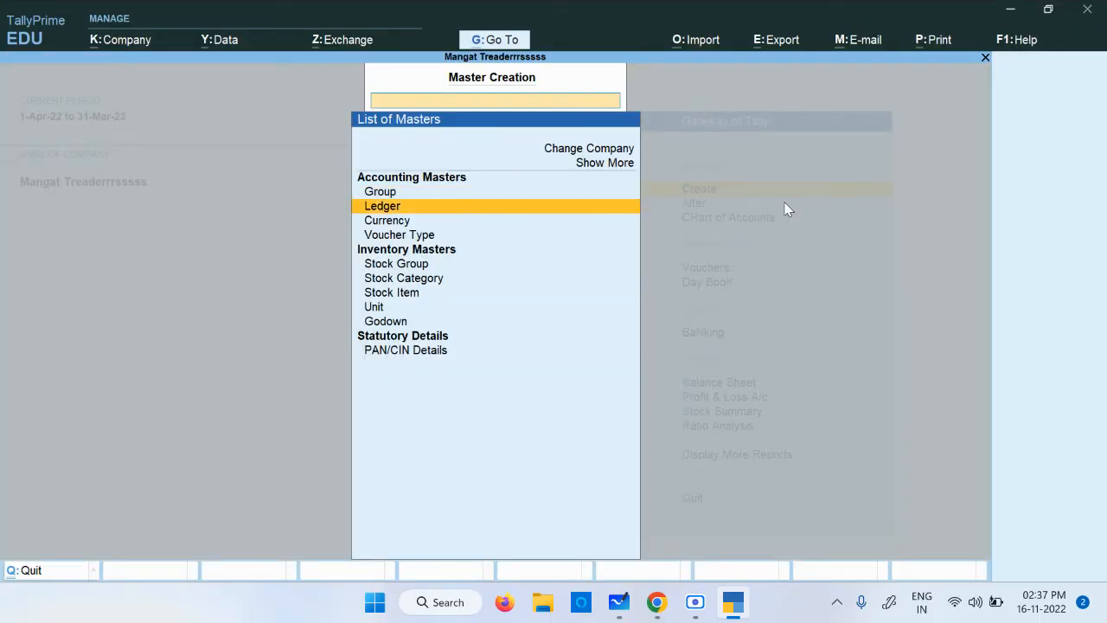
pyautogui.press('Down')
pyautogui.press('Down')
pyautogui.press('Down')
pyautogui.press('Down')
pyautogui.press('Down')
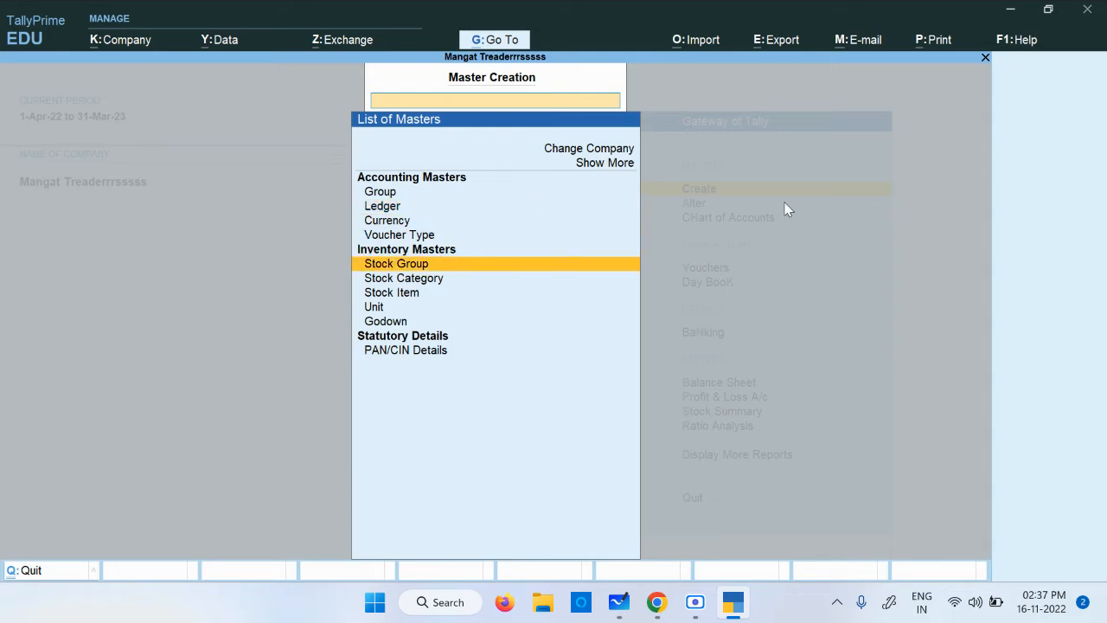
pyautogui.press('Up')
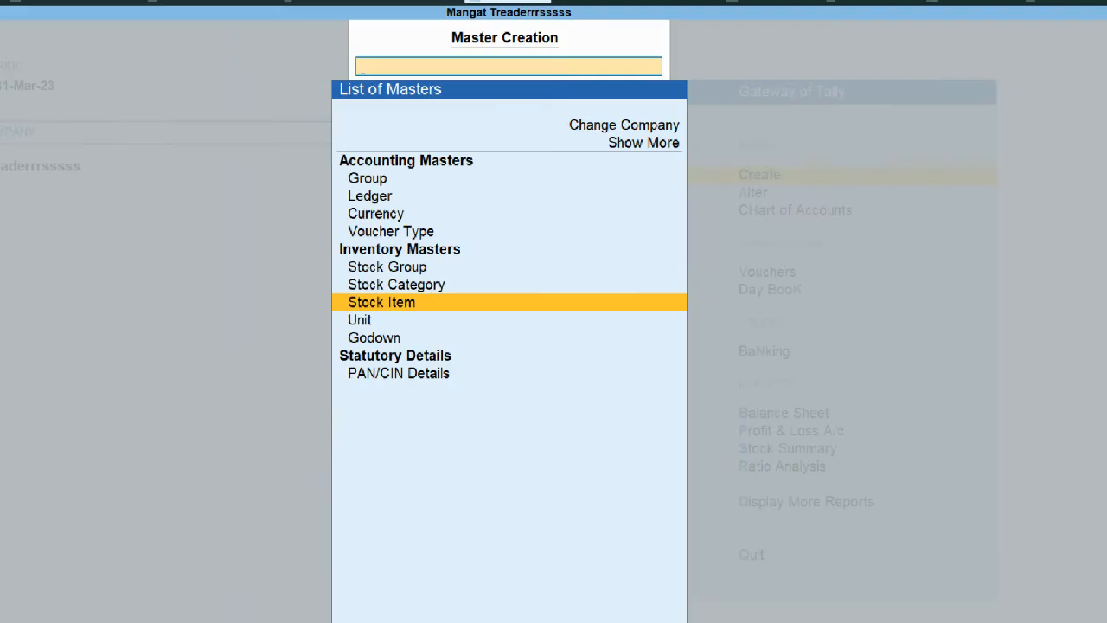
pyautogui.press('Return')
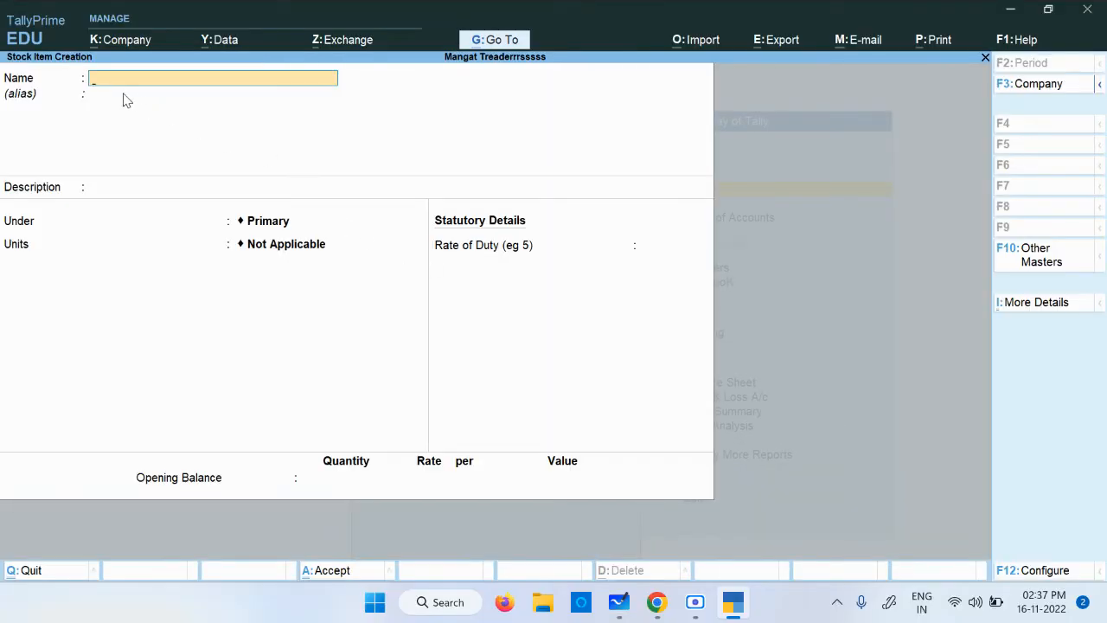
# Switch to Chrome and look up the Feb. 10 shirt purchases from Sita Sons in the Purchase -Sales GST Entries PDF.
pyautogui.press('ctrl')
pyautogui.hotkey('alt', 'Tab')
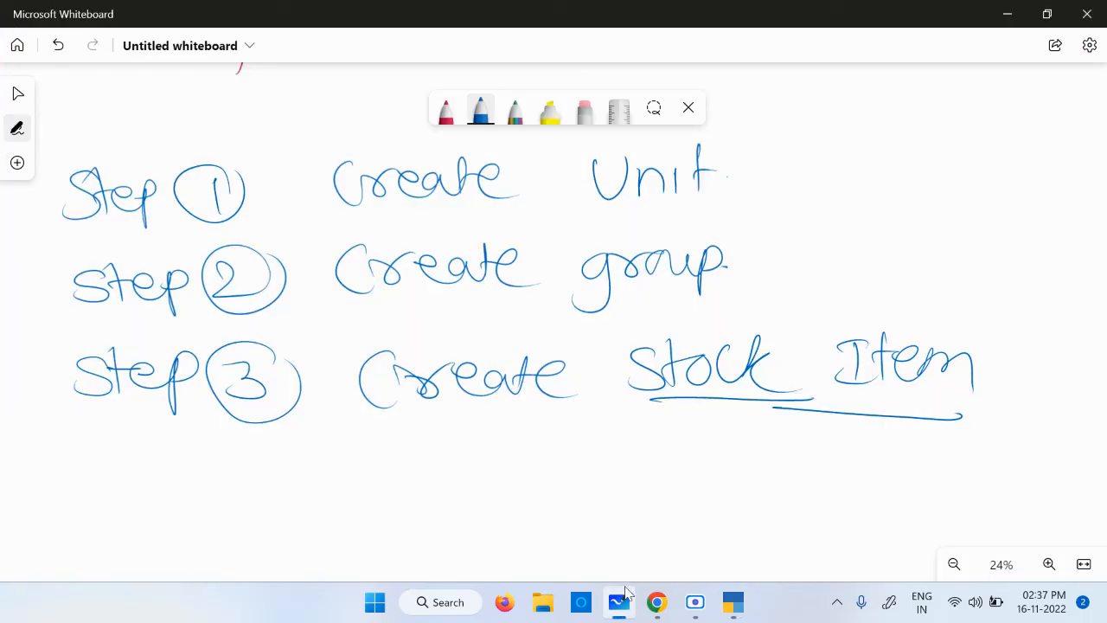
pyautogui.moveTo(657, 601)
pyautogui.click(471, 502)
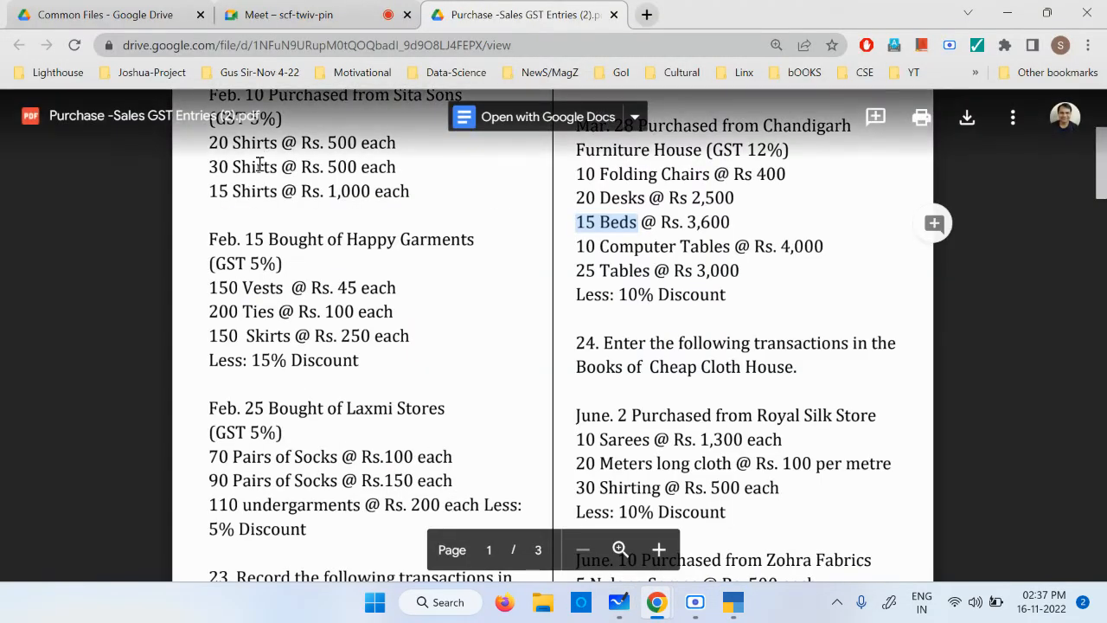
pyautogui.scroll(2, 242, 227)
pyautogui.click(240, 229)
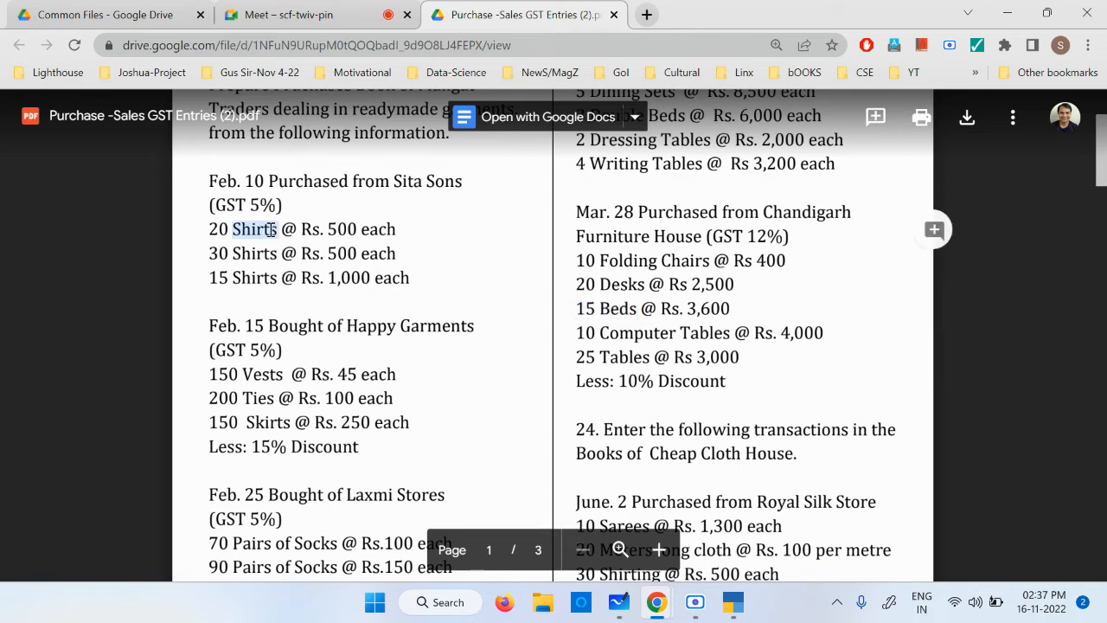
pyautogui.hotkey('alt', 'Tab')
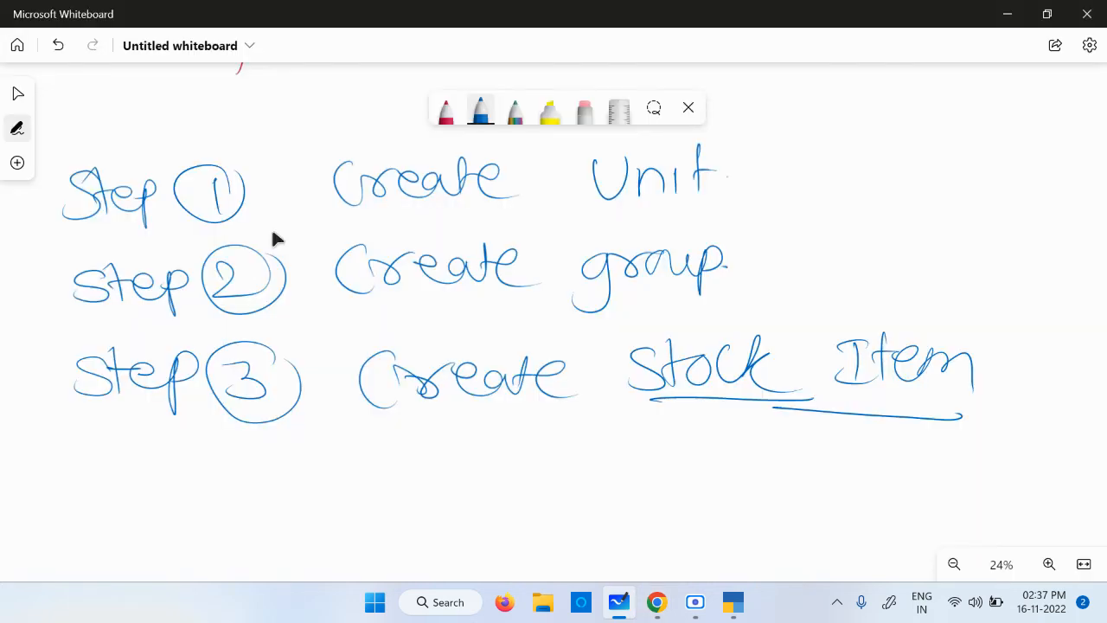
# Switch to TallyPrime and name the new stock item T Shirt.
pyautogui.click(732, 601)
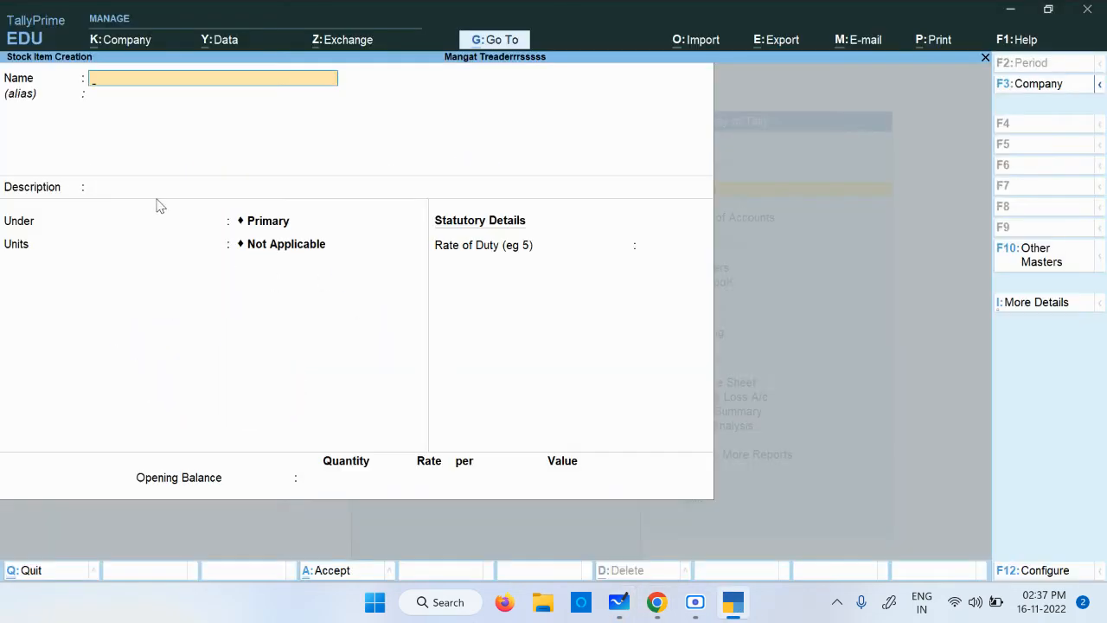
pyautogui.write('Tsh')
pyautogui.press('BackSpace')
pyautogui.press('BackSpace')
pyautogui.write('Shirt')
pyautogui.hotkey('ctrl', '1')
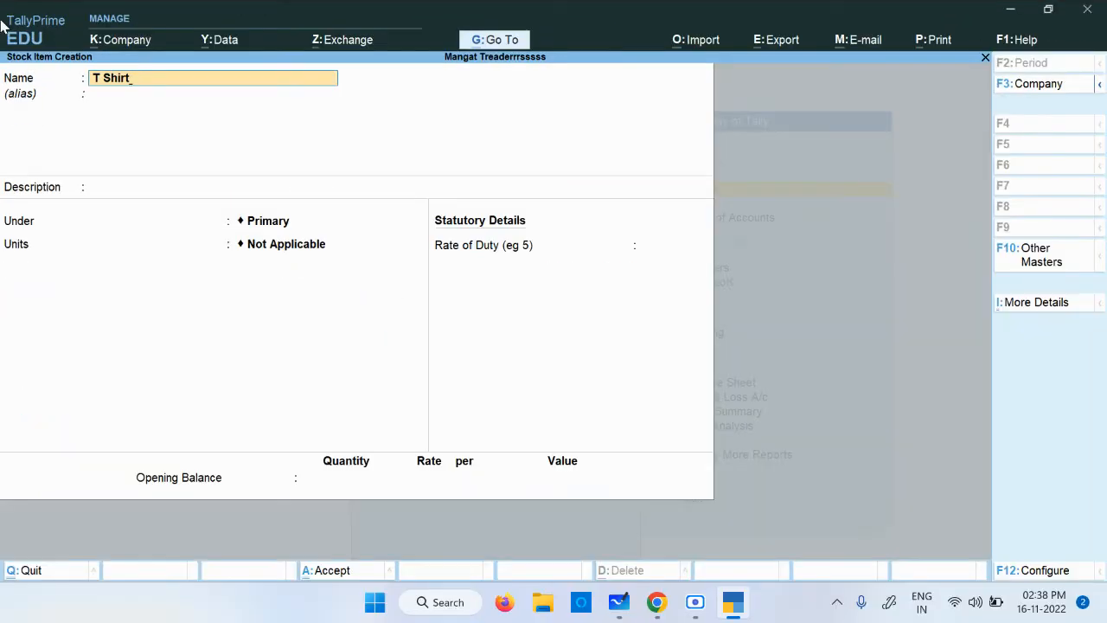
# Accept T Shirt as the stock item name and leave its alias and description blank.
pyautogui.press('Return')
pyautogui.press('Return')
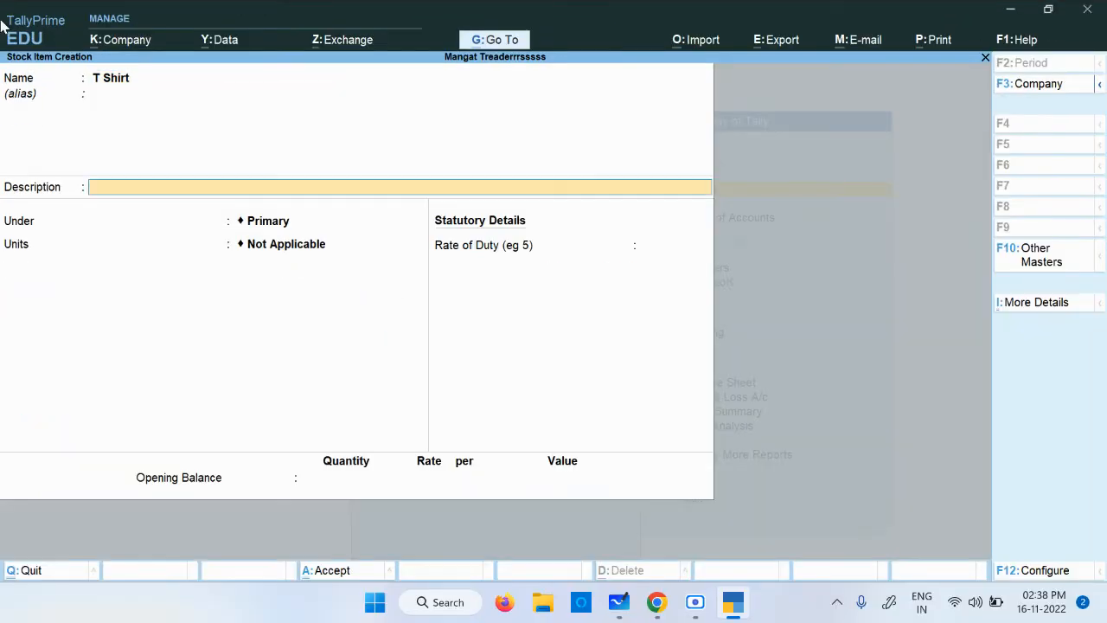
pyautogui.press('Return')
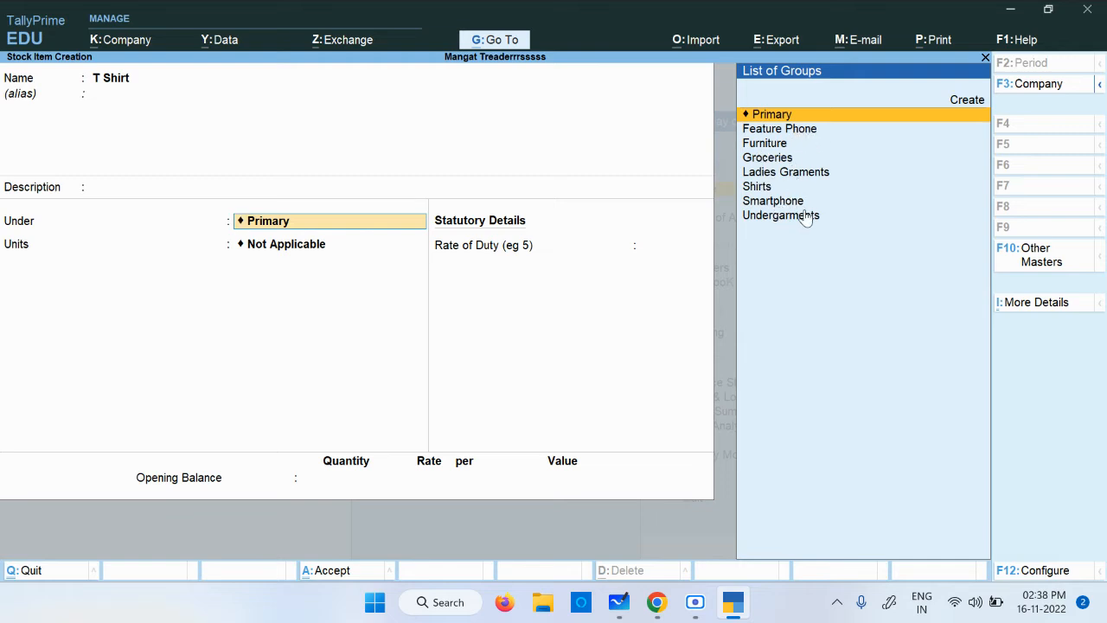
pyautogui.press('ctrl')
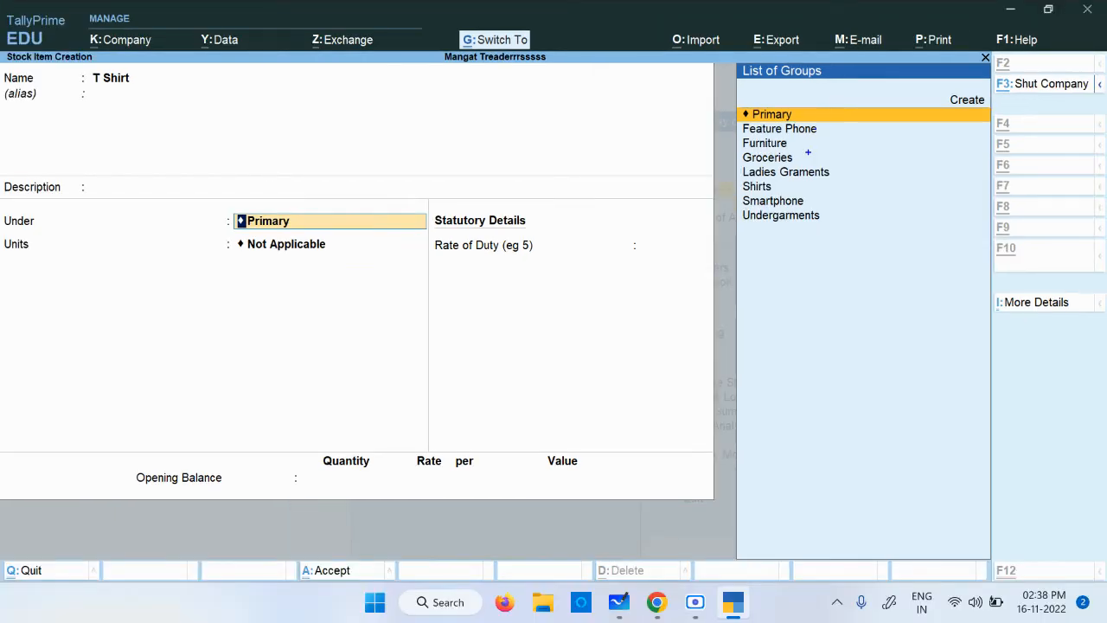
pyautogui.hotkey('alt', 'Tab')
pyautogui.hotkey('alt', 'Tab')
pyautogui.hotkey('alt', 'Tab')
pyautogui.hotkey('alt', 'Tab')
pyautogui.hotkey('alt', 'Tab')
pyautogui.hotkey('alt', 'Tab')
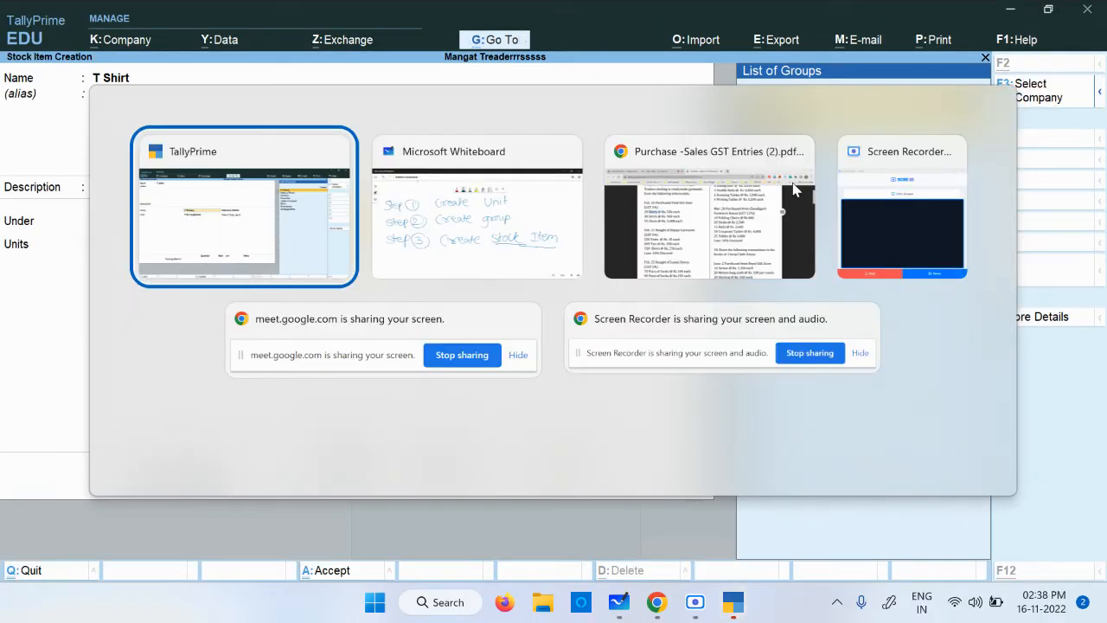
pyautogui.hotkey('alt', 'Tab')
# Place the T Shirt stock item under the Shirts group.
pyautogui.press('Down')
pyautogui.press('Down')
pyautogui.press('Down')
pyautogui.press('Down')
pyautogui.press('Down')
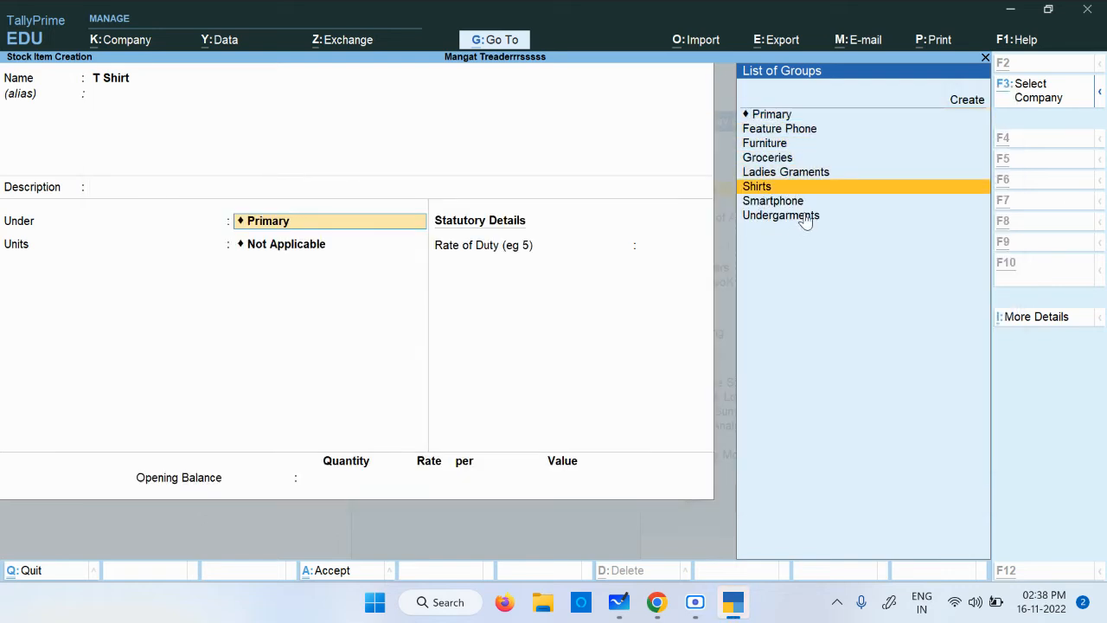
pyautogui.press('Return')
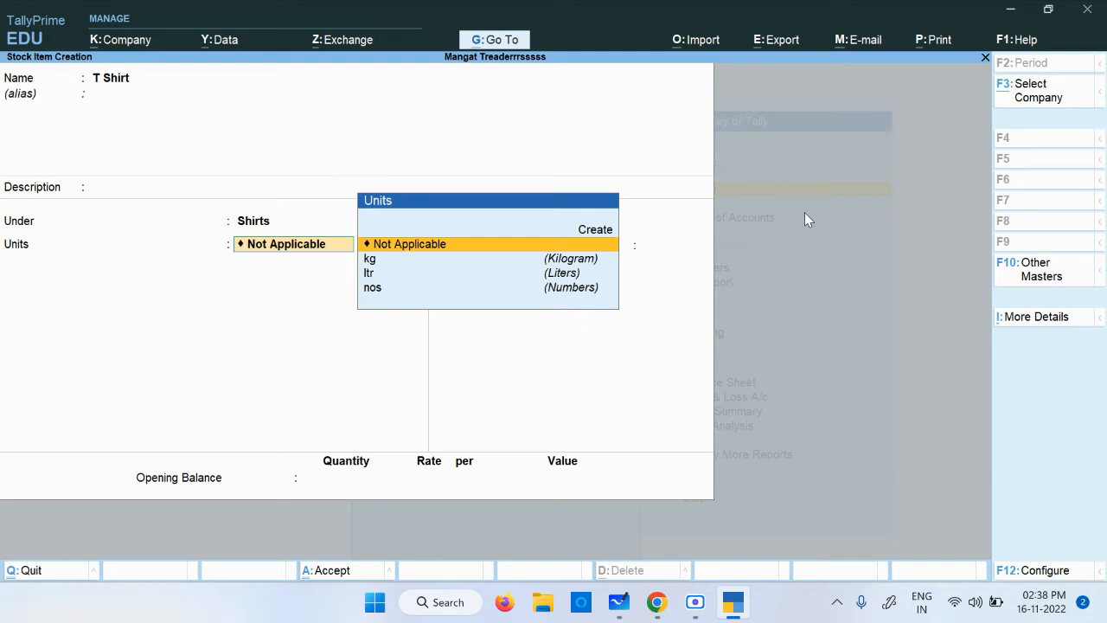
# Set the T Shirt's unit to nos with no alternate unit, leave duty rate and opening balance empty, and save the item.
pyautogui.press('Down')
pyautogui.press('Down')
pyautogui.press('Down')
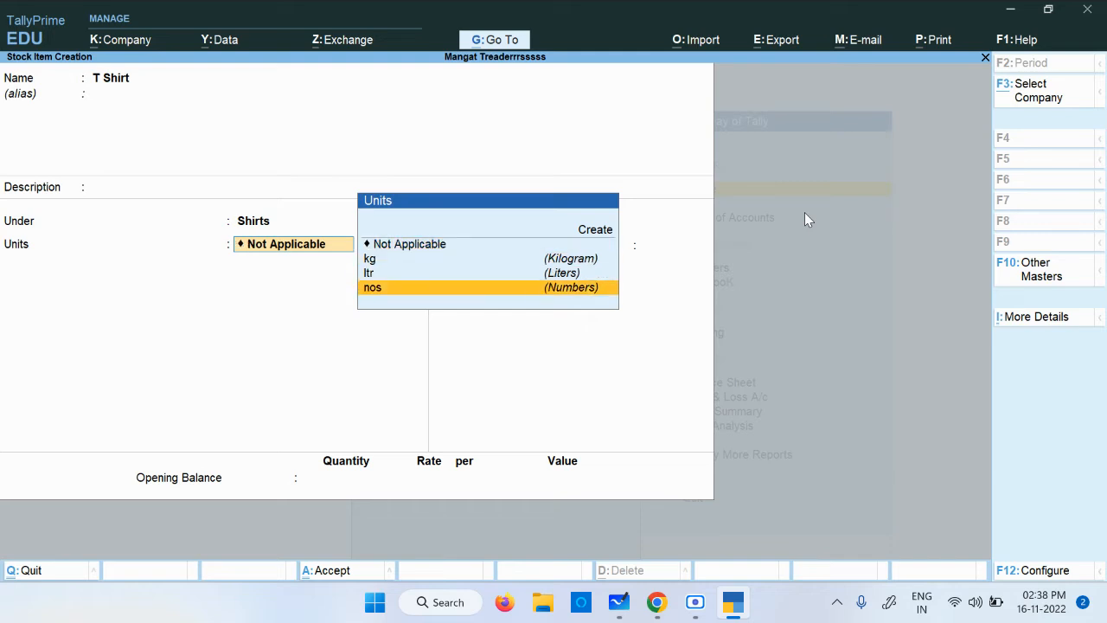
pyautogui.press('Return')
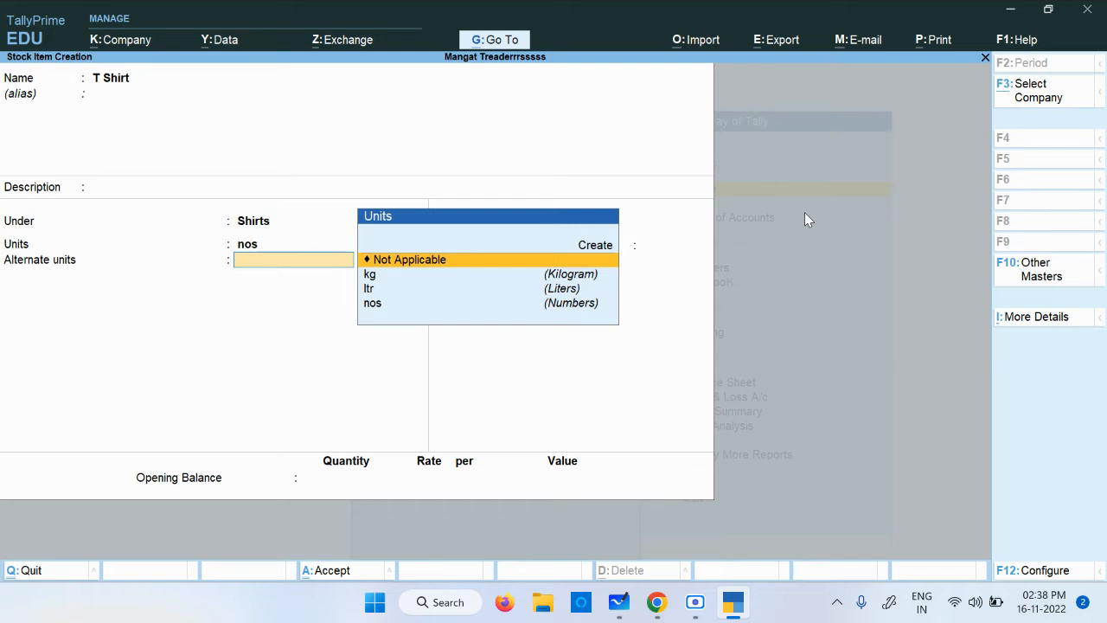
pyautogui.press('Return')
pyautogui.press('Return')
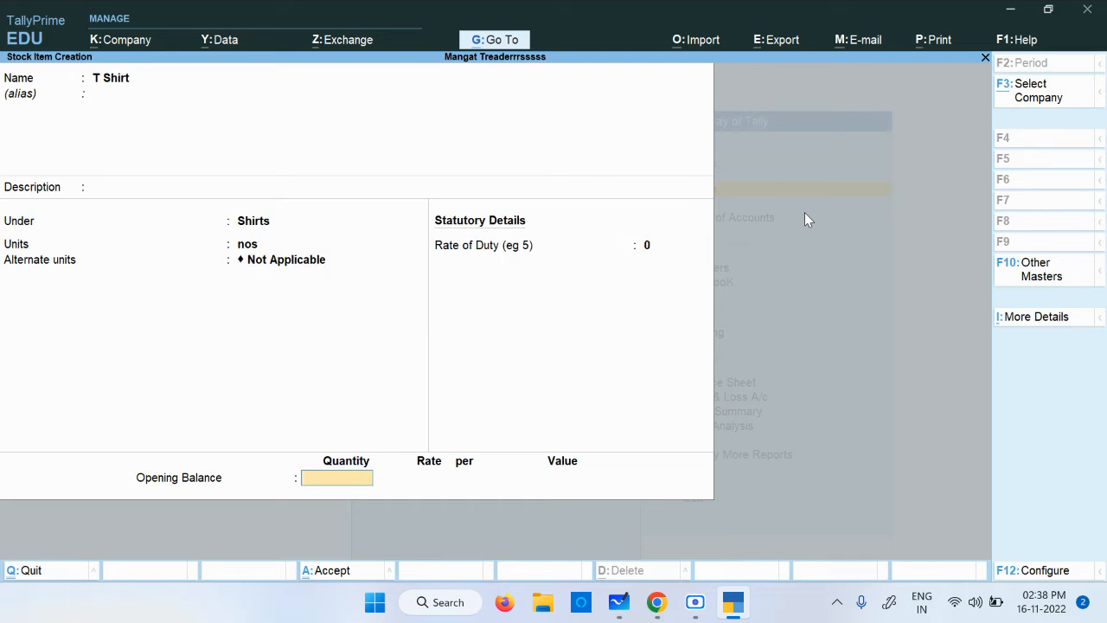
pyautogui.press('Return')
pyautogui.press('Return')
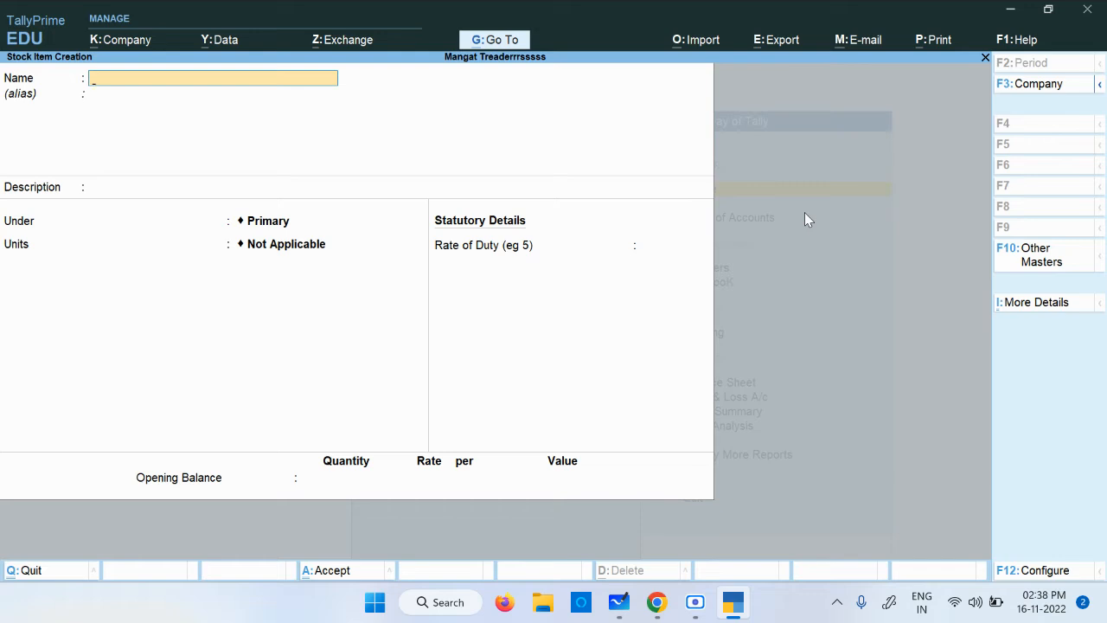
# Name the new stock item Casual Shirt, without alias or description, and place it under the Shirts group.
pyautogui.write('Casual Shirt')
pyautogui.press('Return')
pyautogui.press('Return')
pyautogui.press('Return')
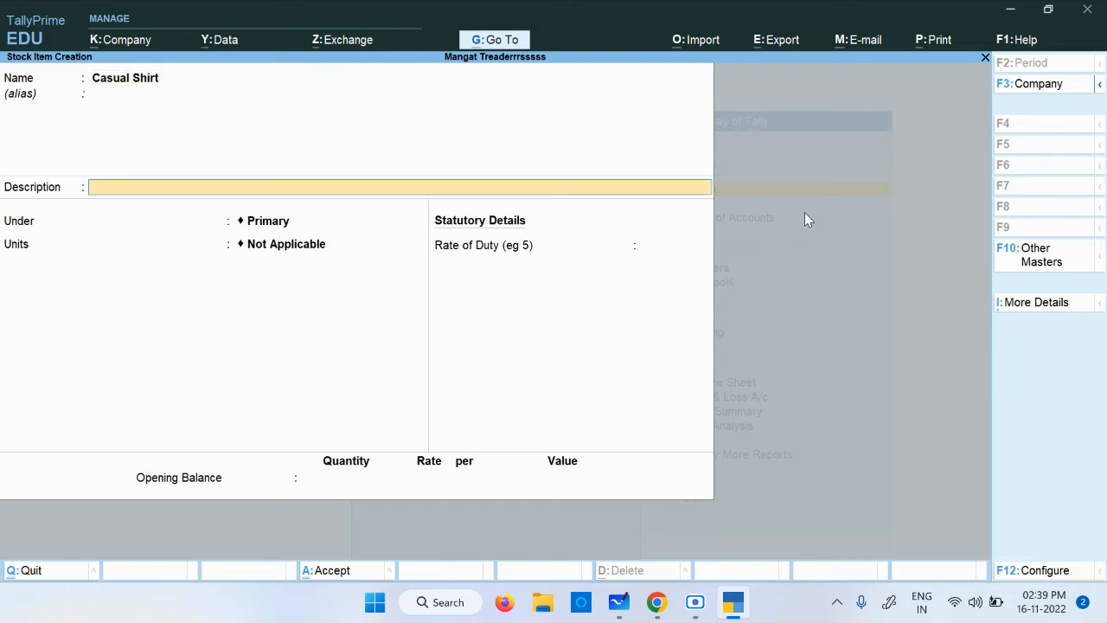
pyautogui.press('Down')
pyautogui.press('Down')
pyautogui.press('Down')
pyautogui.press('Down')
pyautogui.press('Down')
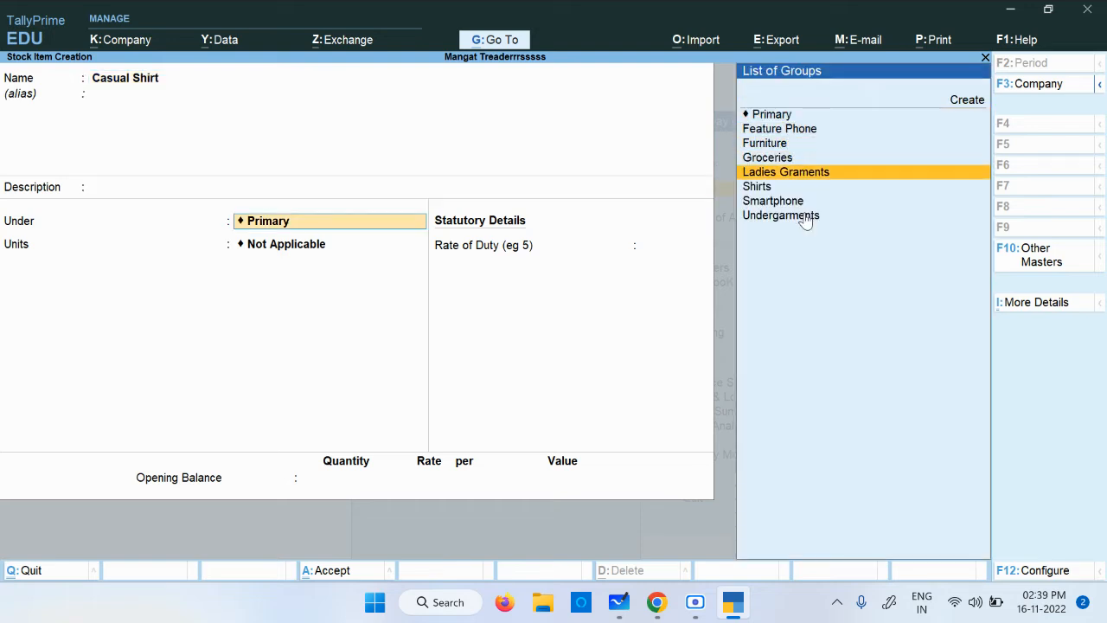
pyautogui.press('Return')
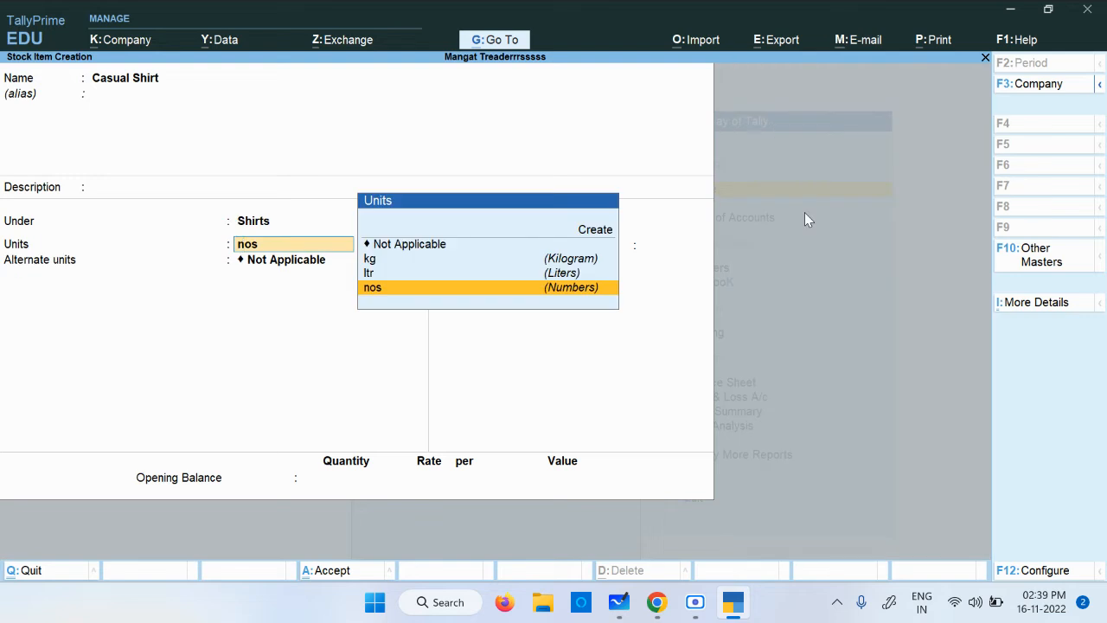
# Keep nos as the Casual Shirt's unit, leave the remaining fields at their defaults, and save the item.
pyautogui.press('Return')
pyautogui.press('Return')
pyautogui.press('Return')
pyautogui.press('Return')
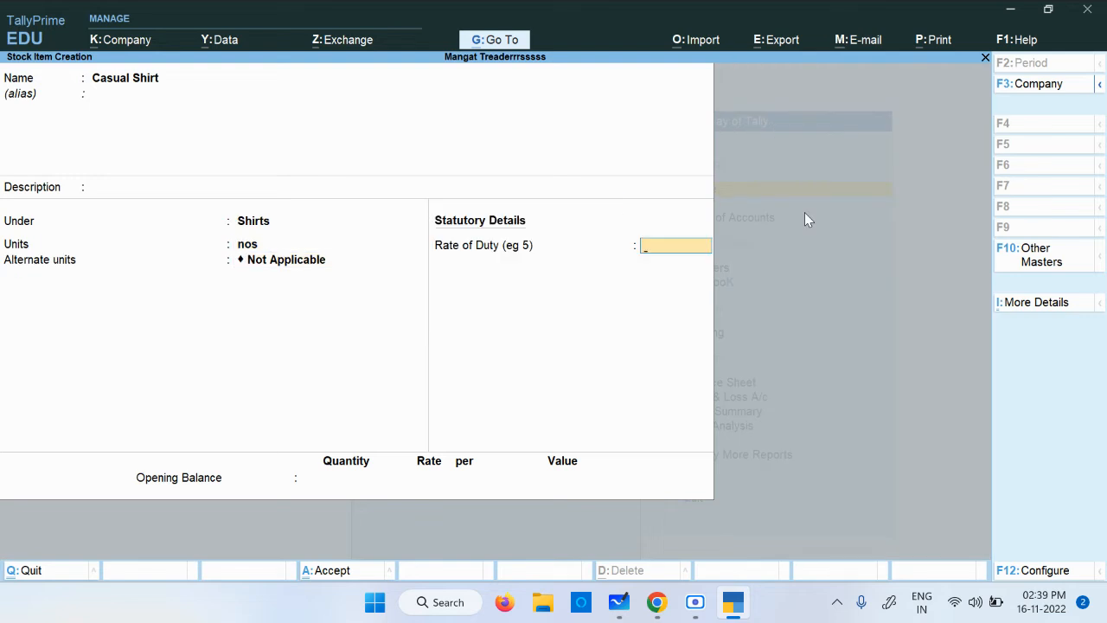
pyautogui.press('Return')
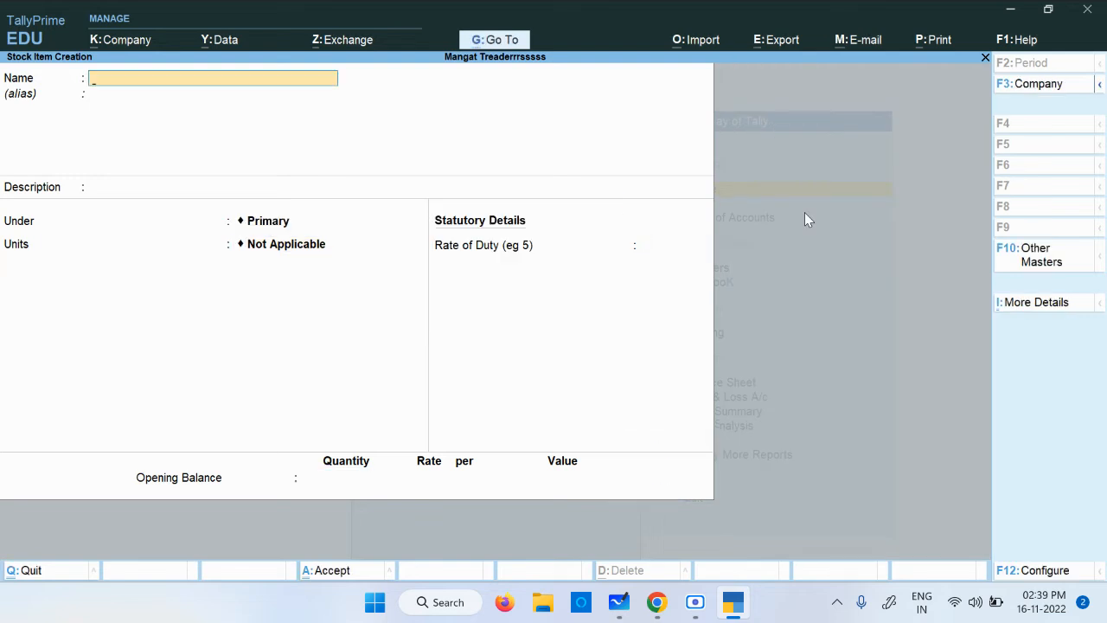
# Name the new stock item Formal Shirt, without alias or description, and place it under the Shirts group.
pyautogui.write('ormal Shirt')
pyautogui.press('Return')
pyautogui.press('Return')
pyautogui.press('Return')
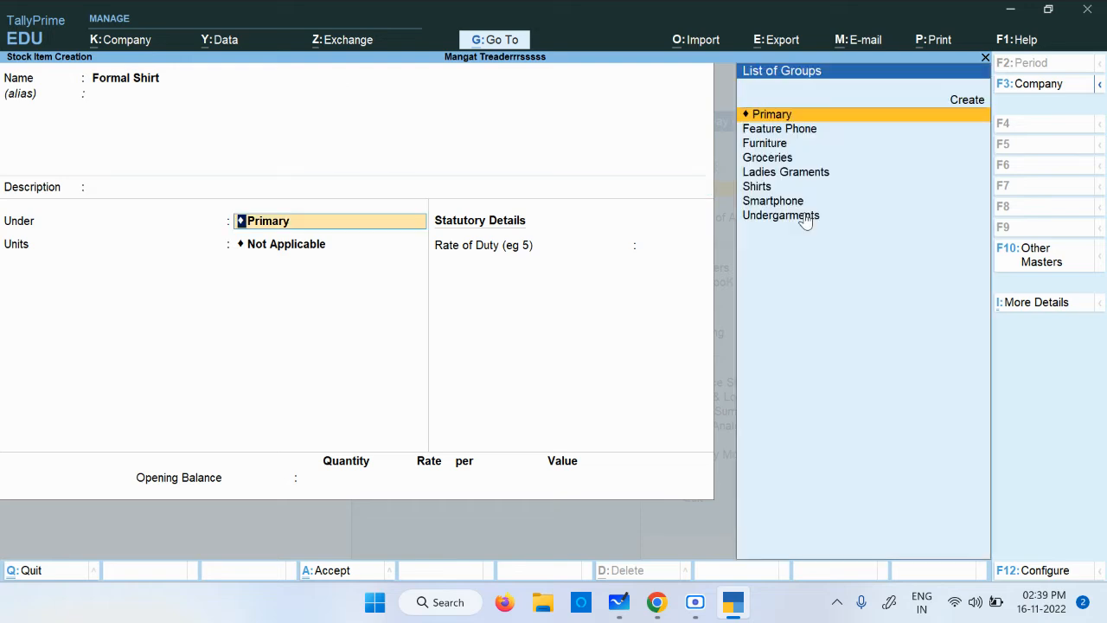
pyautogui.press('Down')
pyautogui.press('Down')
pyautogui.press('Down')
pyautogui.press('Down')
pyautogui.press('Down')
pyautogui.press('Return')
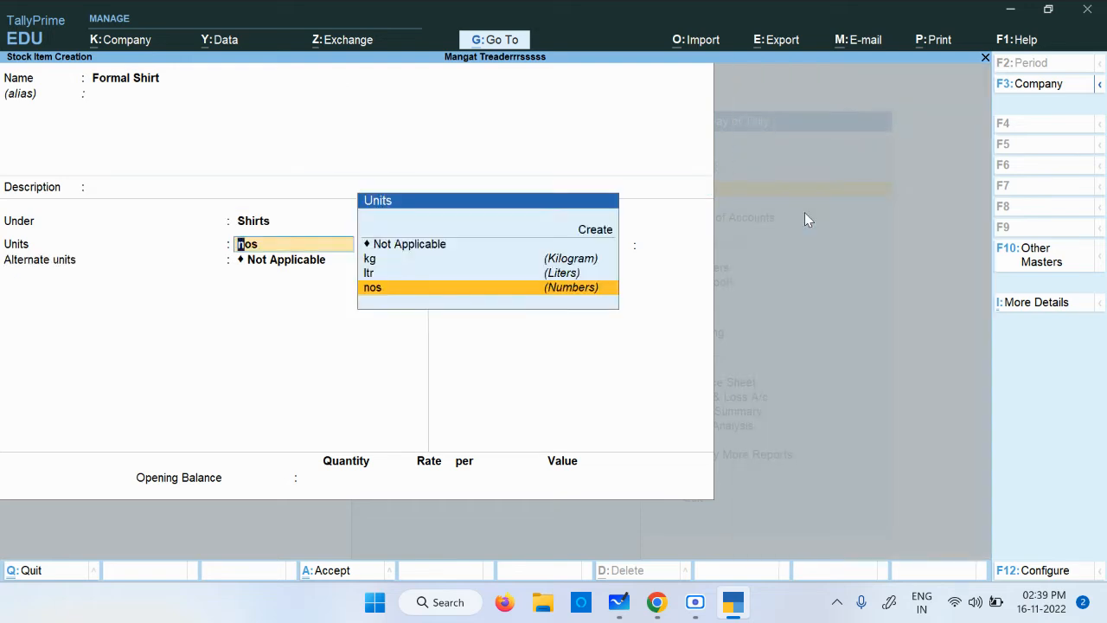
# Keep nos as the Formal Shirt's unit with no alternate unit or opening balance, and save the item.
pyautogui.press('Return')
pyautogui.press('Return')
pyautogui.press('Return')
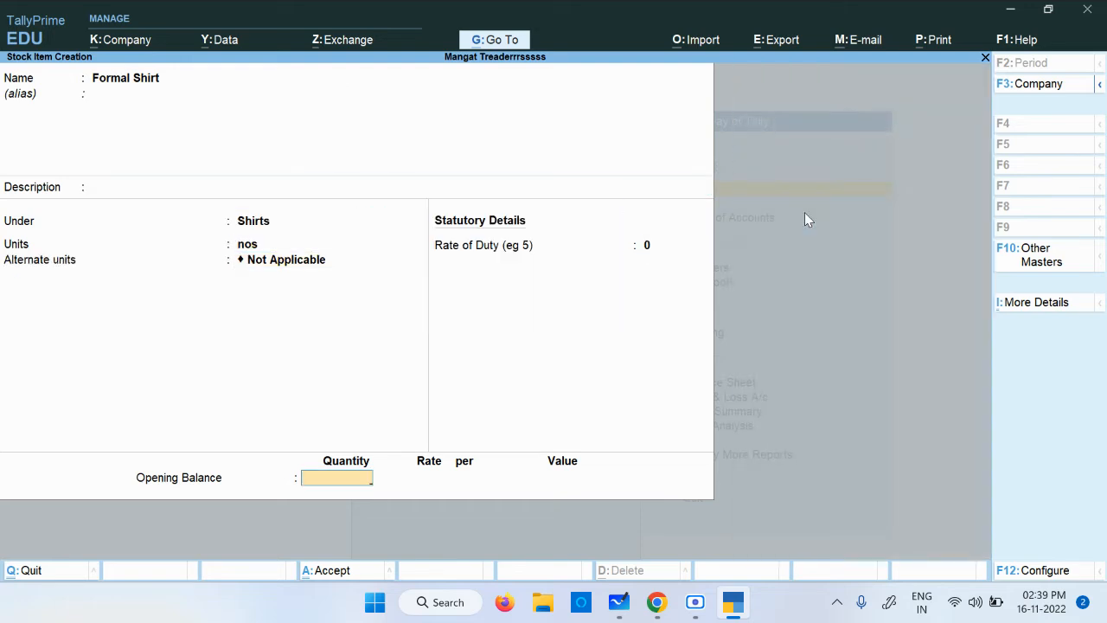
pyautogui.press('Return')
pyautogui.press('Return')
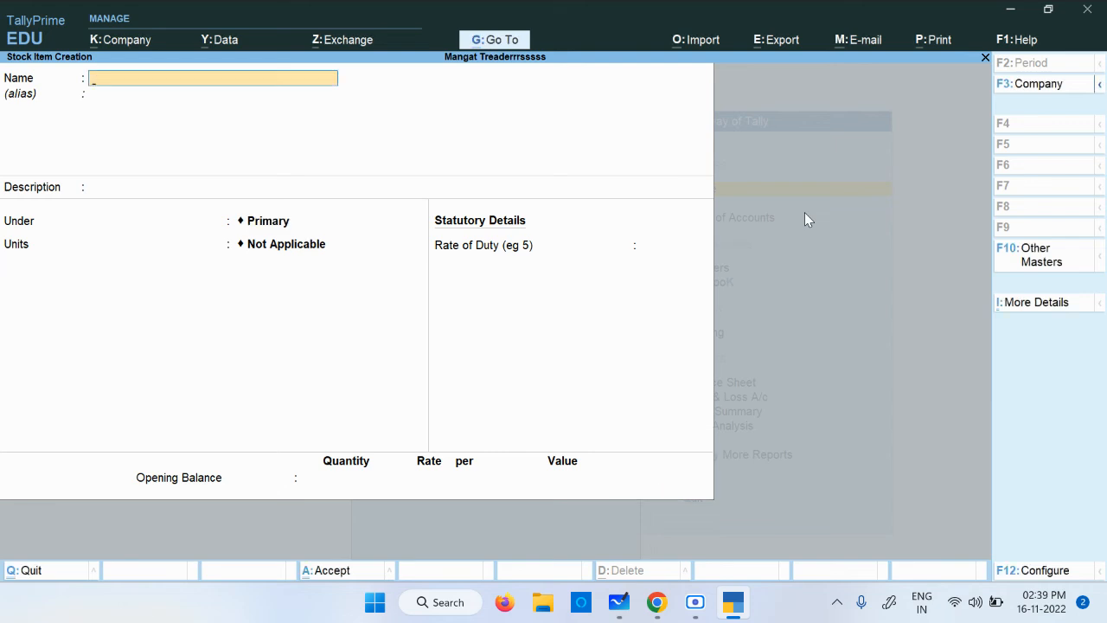
# Name the new stock item Folding Table, without alias or description, and place it under the Furniture group.
pyautogui.write('Folding Table')
pyautogui.press('Return')
pyautogui.press('Return')
pyautogui.press('Return')
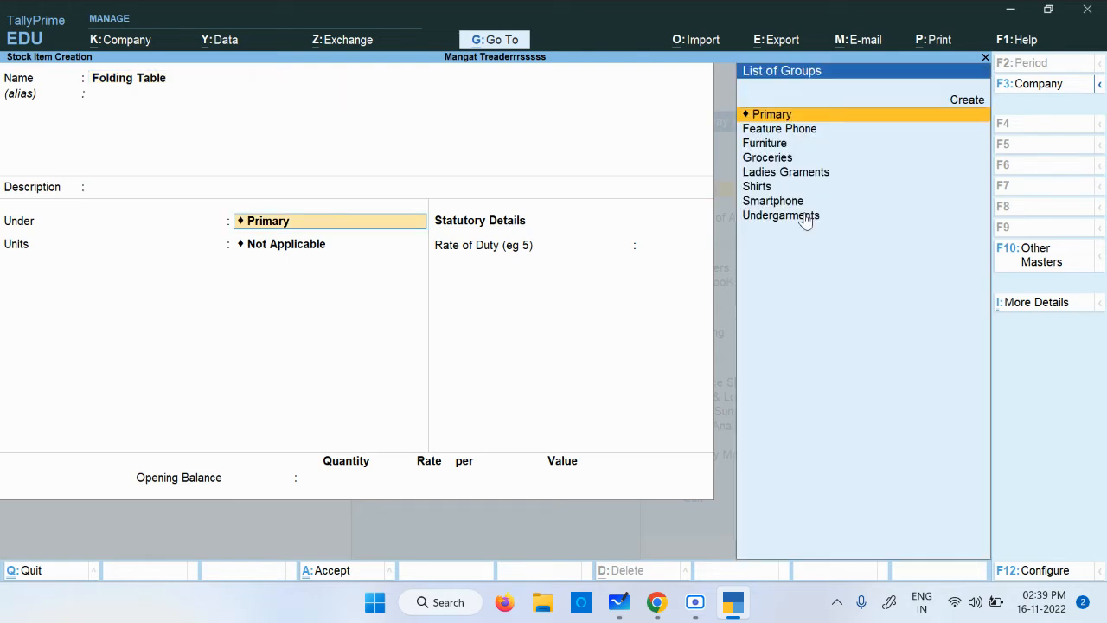
pyautogui.press('Down')
pyautogui.press('Down')
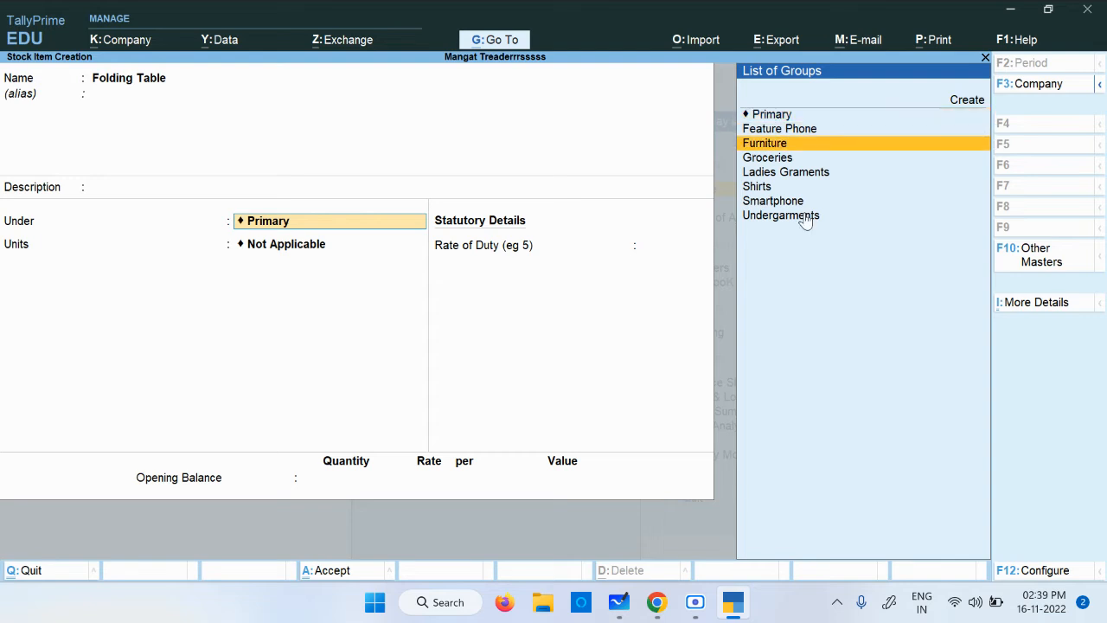
pyautogui.press('Return')
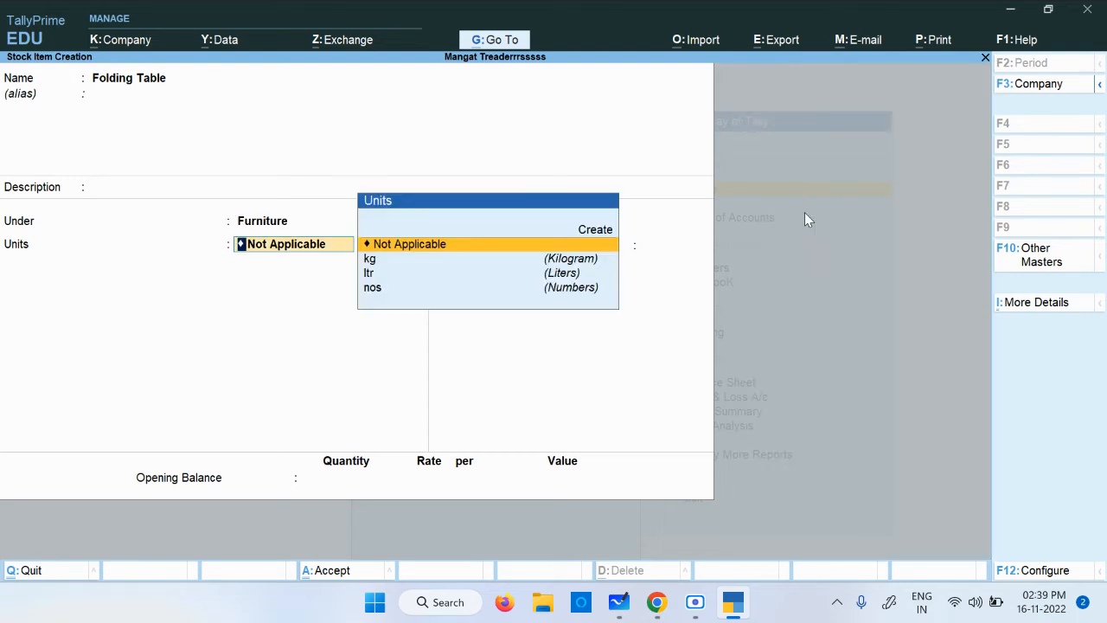
# Set the Folding Table's unit to nos with no alternate unit, leave duty rate and opening balance empty, and save it.
pyautogui.press('Down')
pyautogui.press('Down')
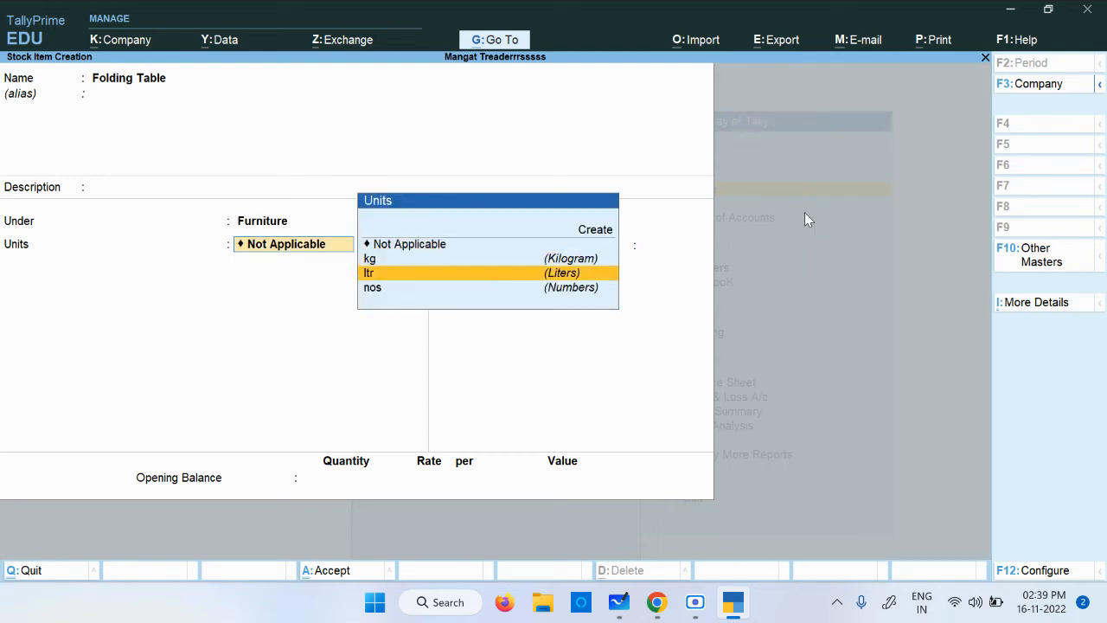
pyautogui.press('Down')
pyautogui.press('Up')
pyautogui.press('Up')
pyautogui.press('Down')
pyautogui.press('Down')
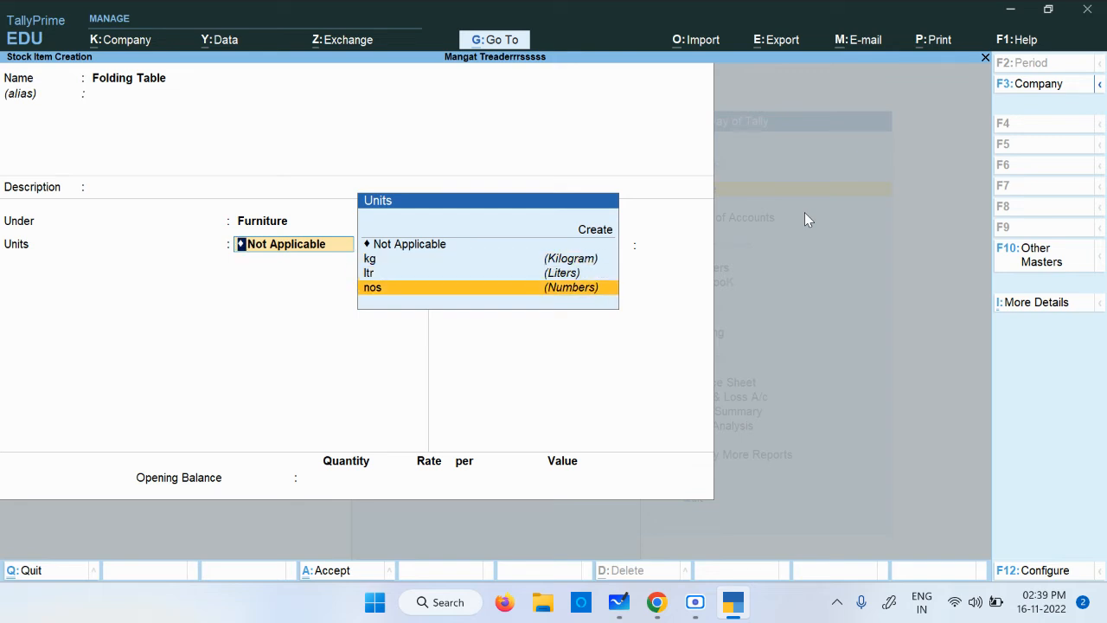
pyautogui.press('Return')
pyautogui.press('Return')
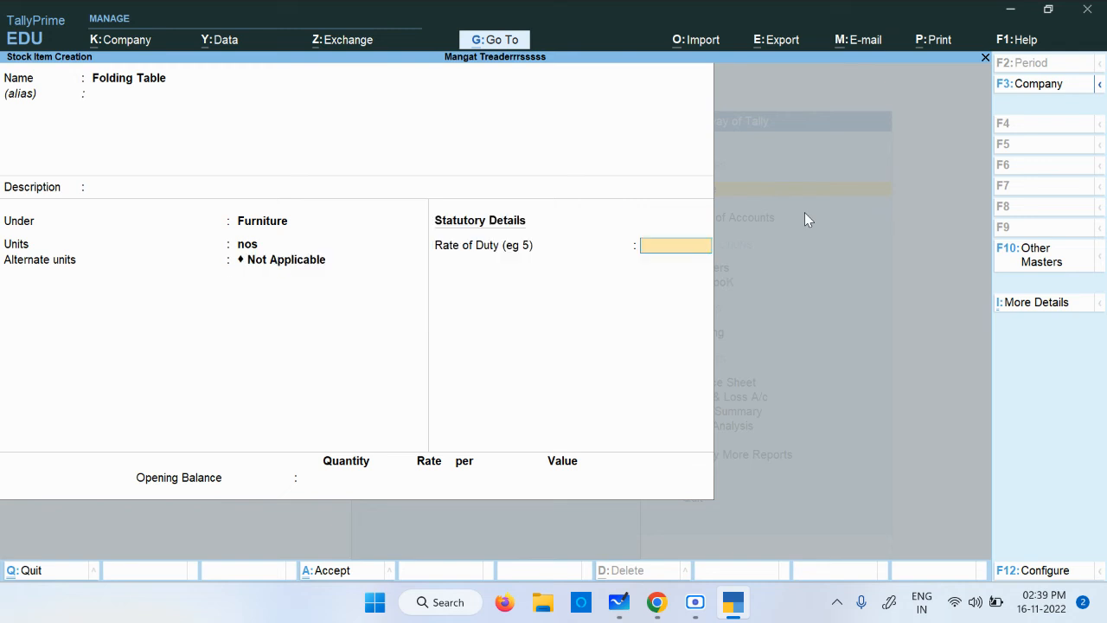
pyautogui.press('Return')
pyautogui.press('Return')
pyautogui.press('Return')
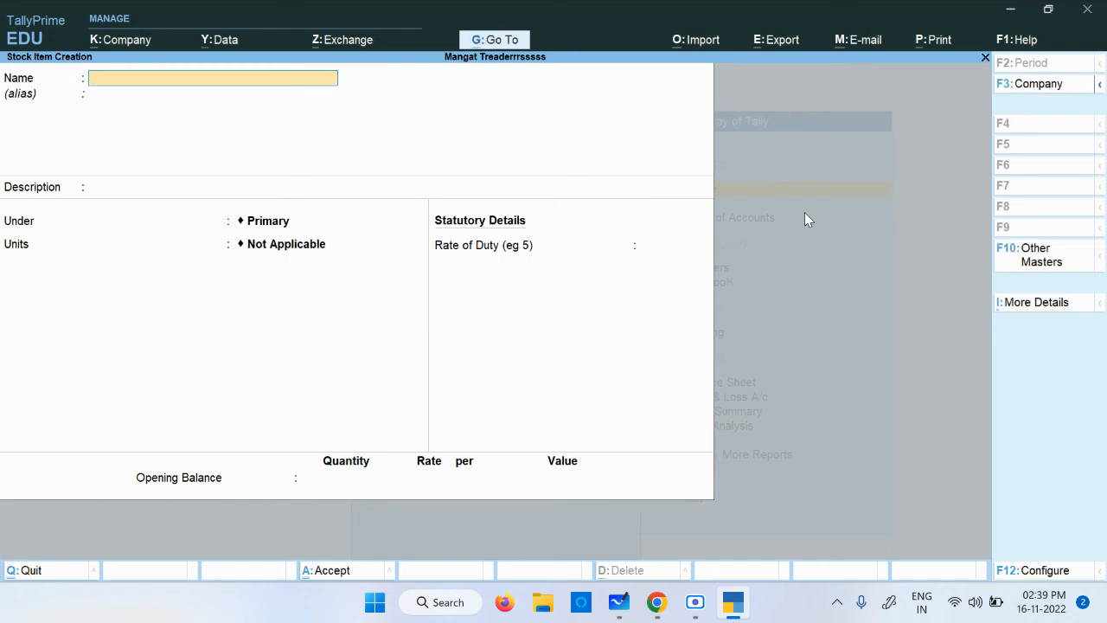
# Name the new stock item Redmi Note 1 Pro, without alias or description, and place it under the Smartphone group.
pyautogui.write('Redmi Note 1 Pro')
pyautogui.press('Return')
pyautogui.press('Return')
pyautogui.press('Return')
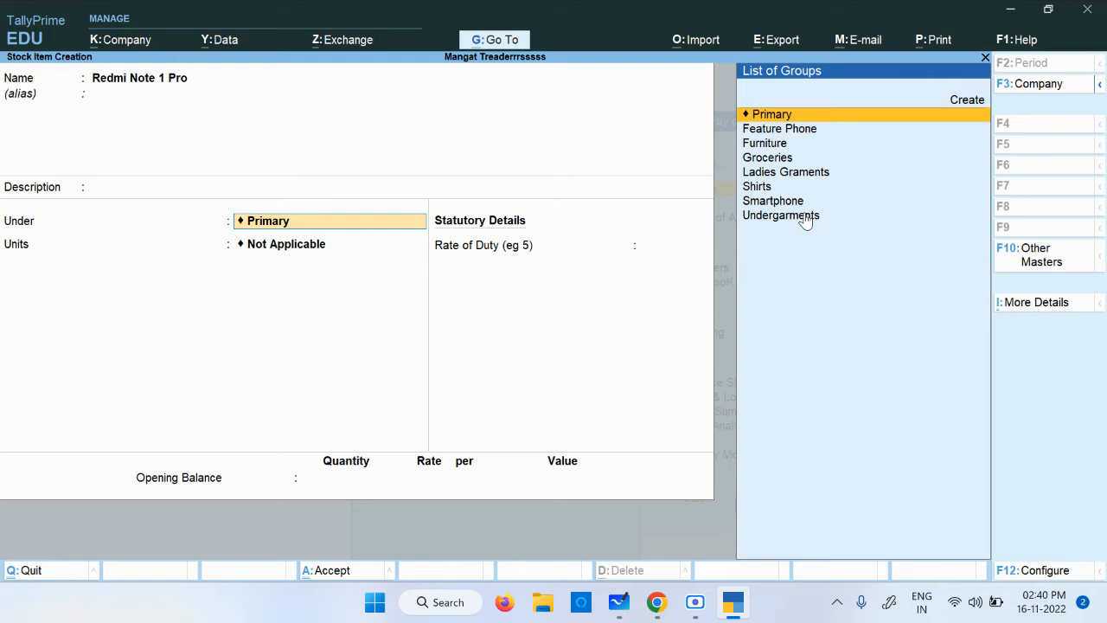
pyautogui.press('Down')
pyautogui.press('Down')
pyautogui.press('Down')
pyautogui.press('Down')
pyautogui.press('Down')
pyautogui.press('Down')
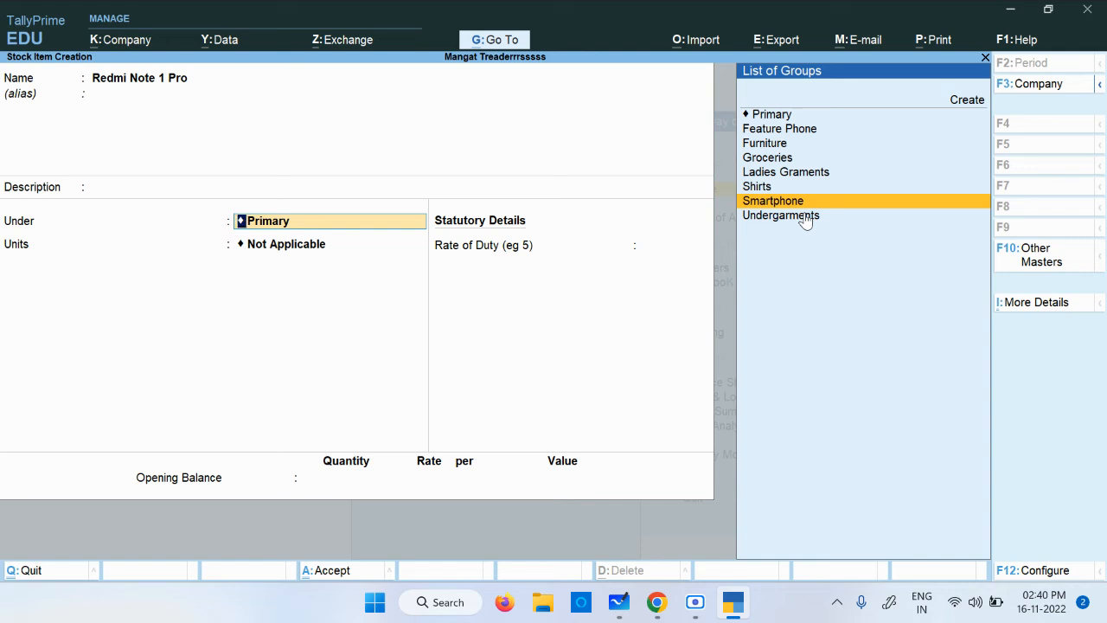
pyautogui.press('Return')
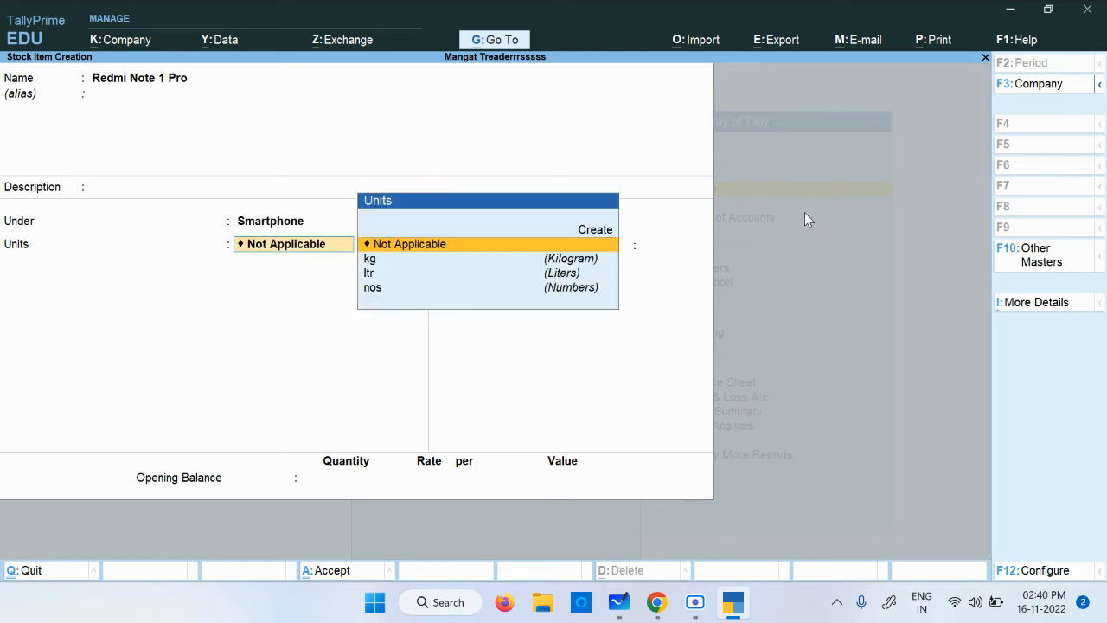
# Set the Redmi Note 1 Pro's unit to nos, leave the remaining fields at their defaults, and save the item.
pyautogui.press('Down')
pyautogui.press('Down')
pyautogui.press('Down')
pyautogui.press('Return')
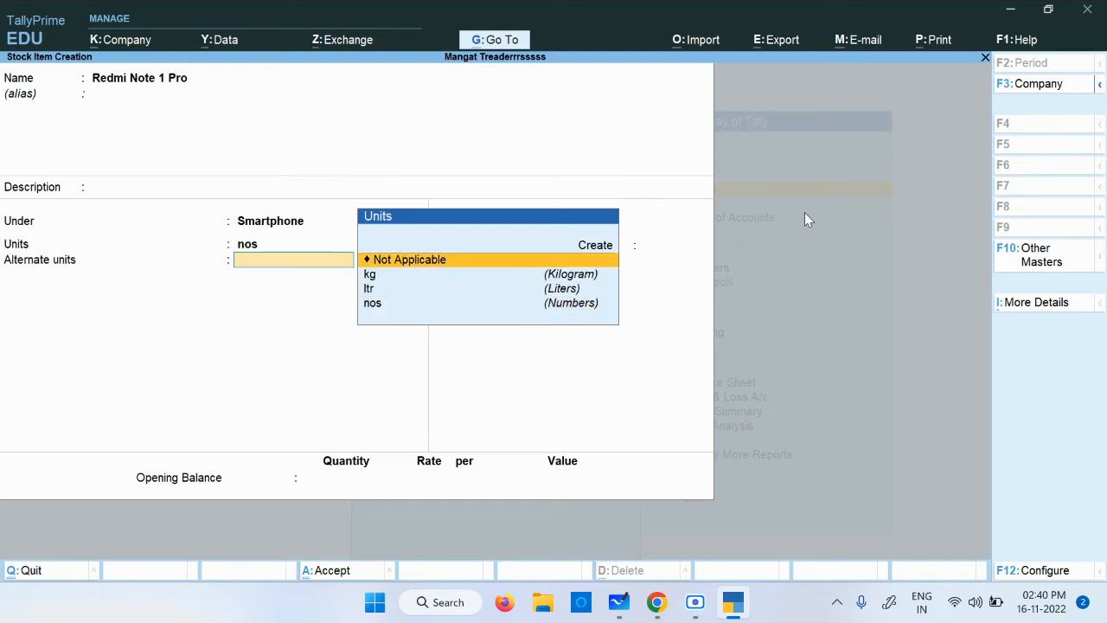
pyautogui.press('Return')
pyautogui.press('Return')
pyautogui.press('Return')
pyautogui.press('Return')
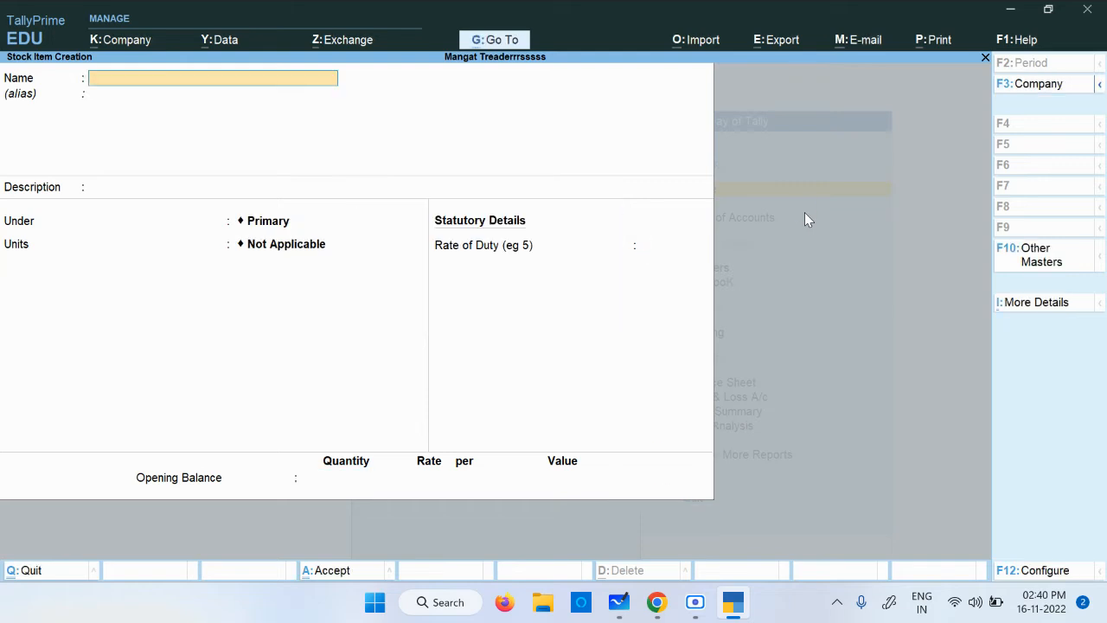
# Name the new stock item Eggs, without alias or description, and keep it under the Primary group.
pyautogui.write('Eggs')
pyautogui.press('Return')
pyautogui.press('Return')
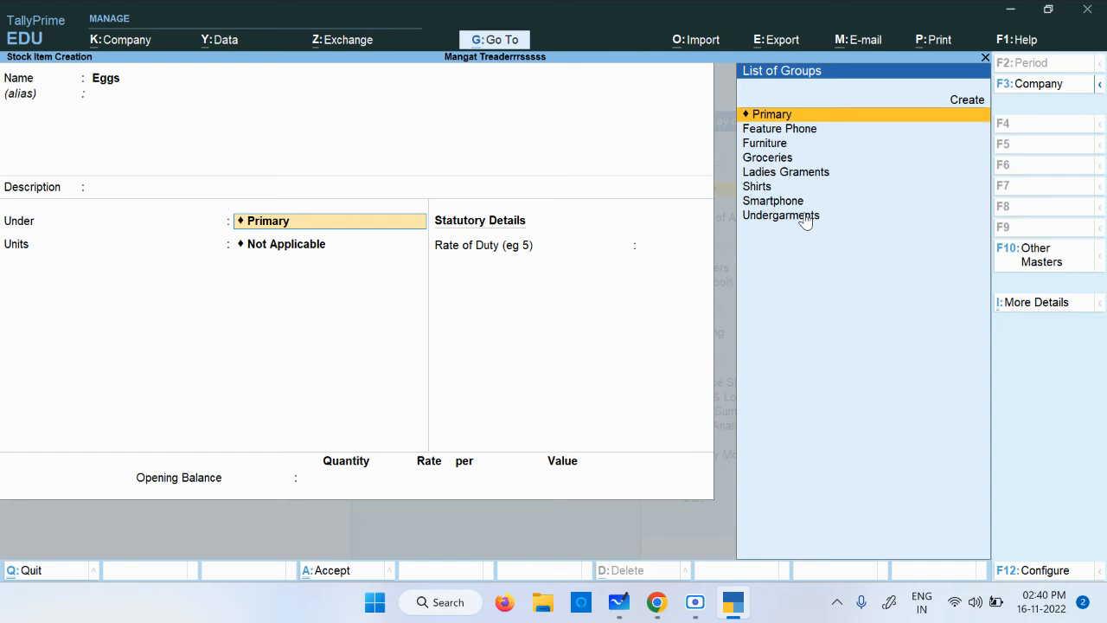
pyautogui.press('Down')
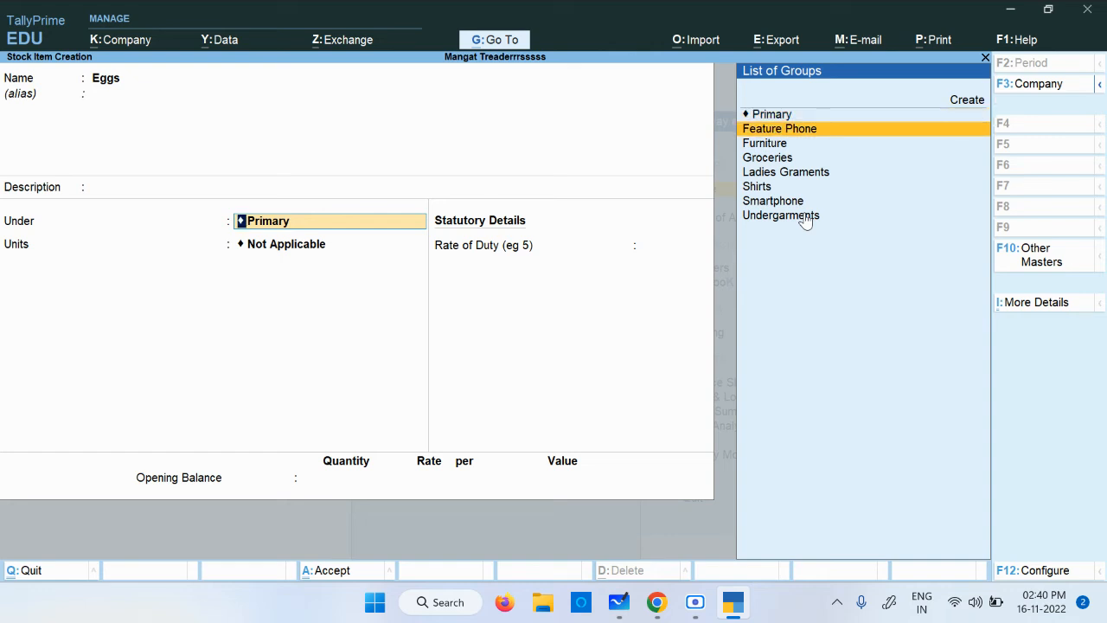
pyautogui.press('Down')
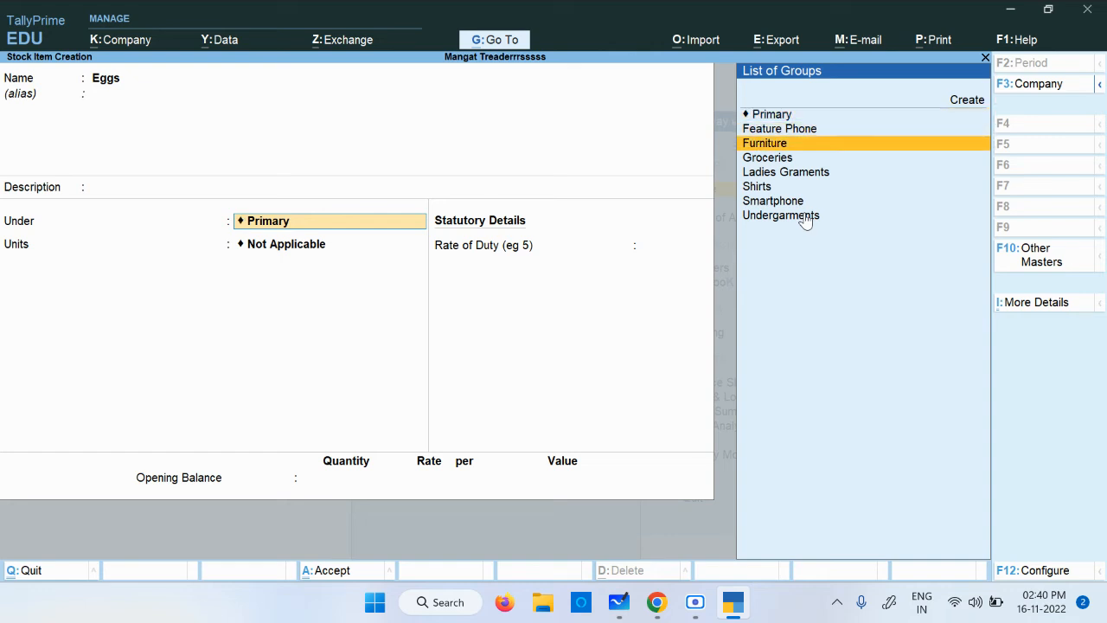
pyautogui.press('Down')
pyautogui.press('Down')
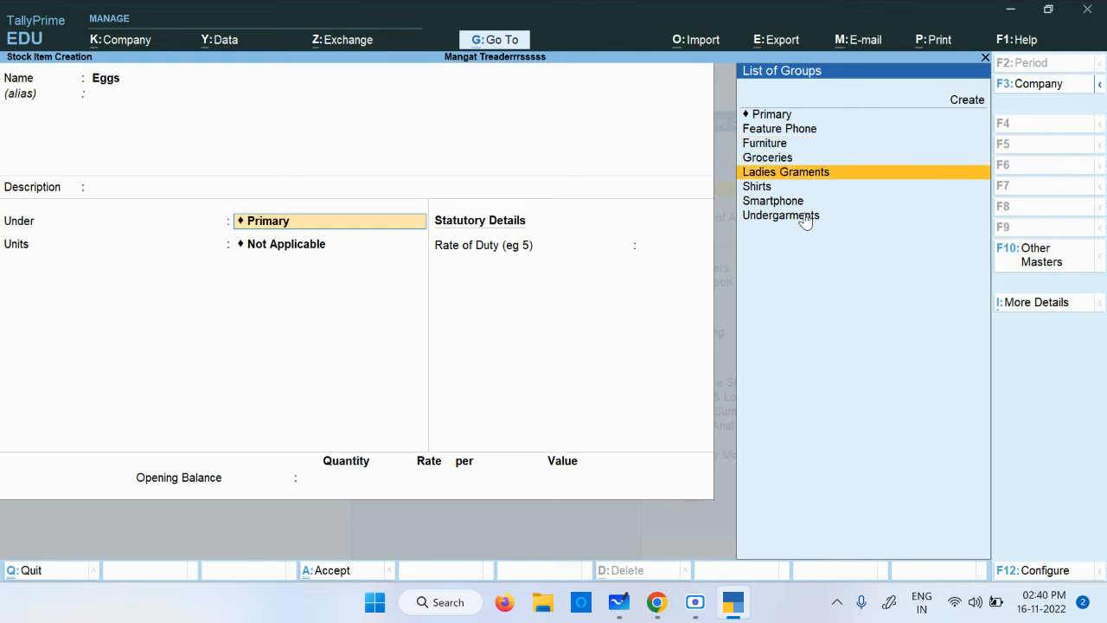
pyautogui.press('Down')
pyautogui.press('Down')
pyautogui.press('Up')
pyautogui.press('Up')
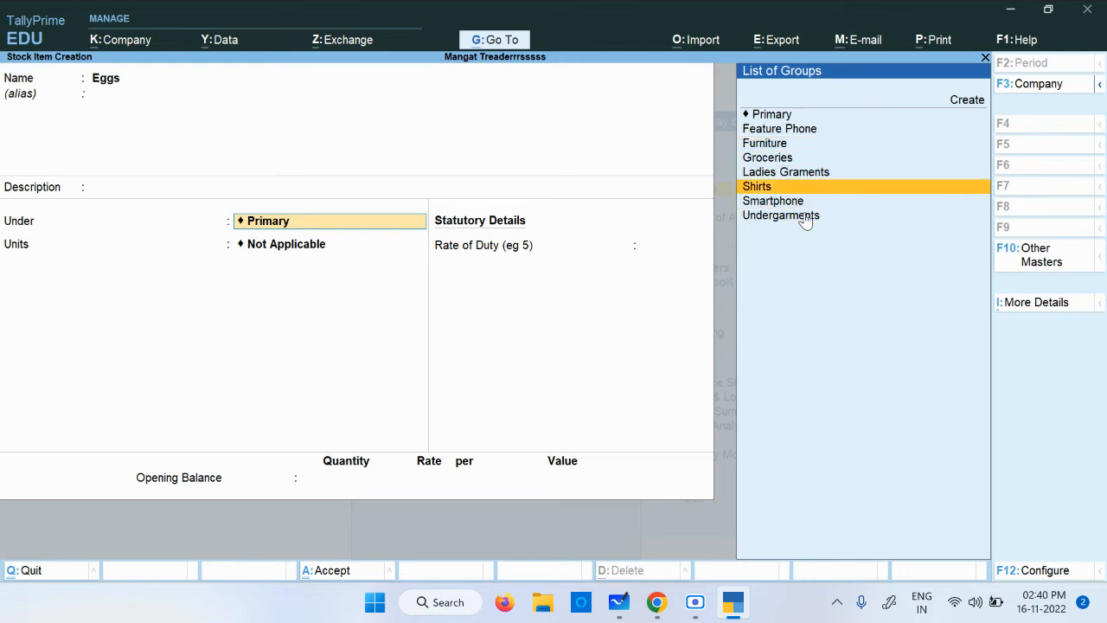
pyautogui.press('Up')
pyautogui.press('Up')
pyautogui.press('Up')
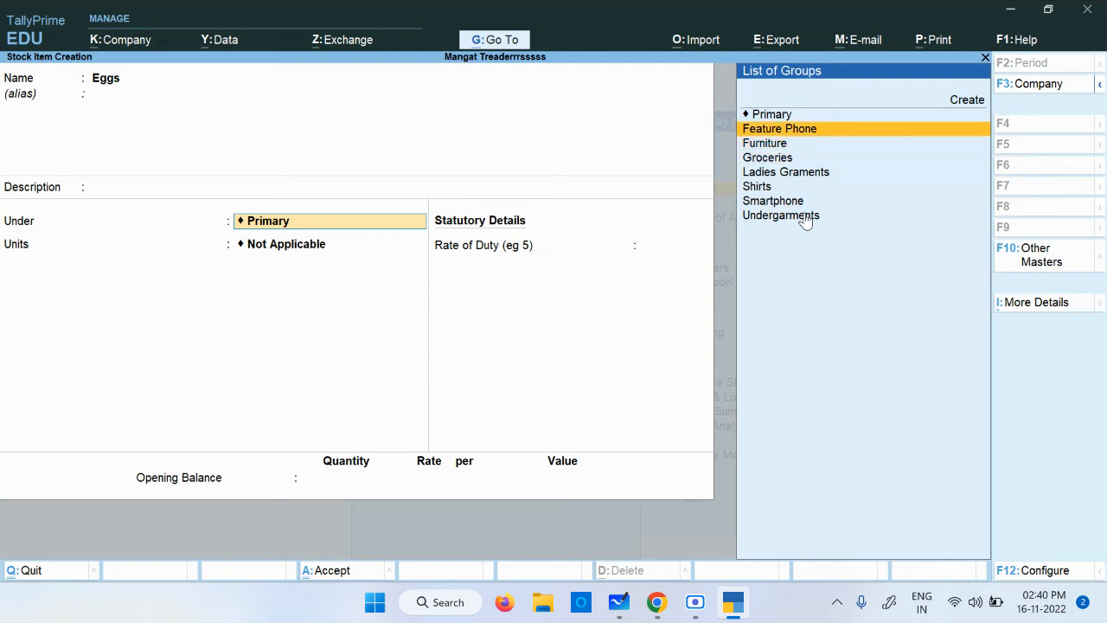
pyautogui.press('Down')
pyautogui.press('Down')
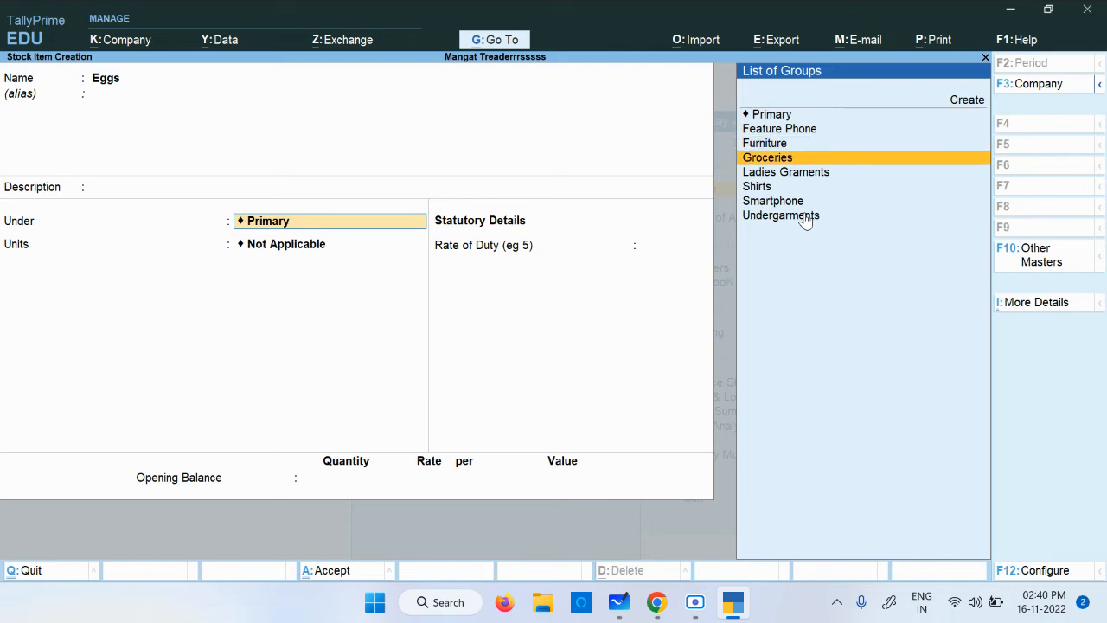
pyautogui.press('Up')
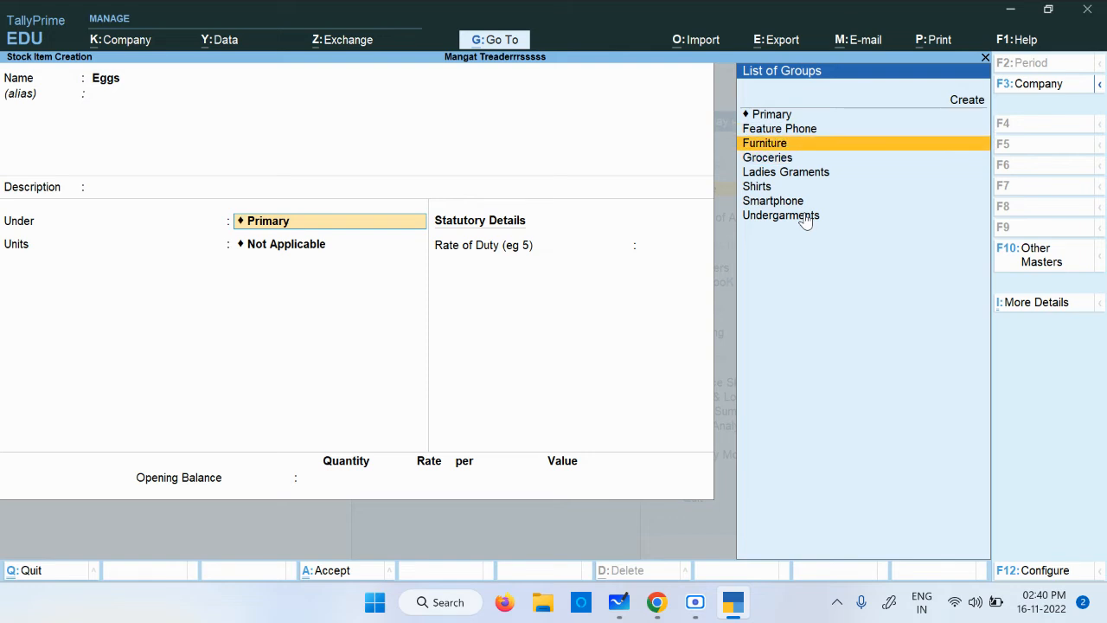
pyautogui.press('Up')
pyautogui.press('Down')
pyautogui.press('Up')
pyautogui.press('Up')
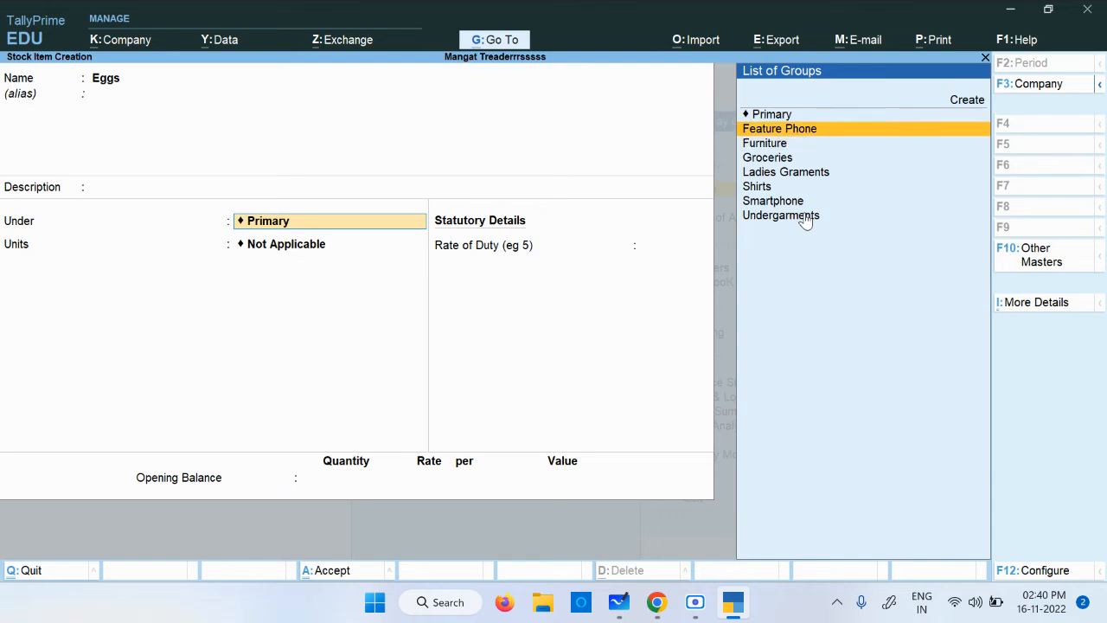
pyautogui.press('Down')
pyautogui.press('Up')
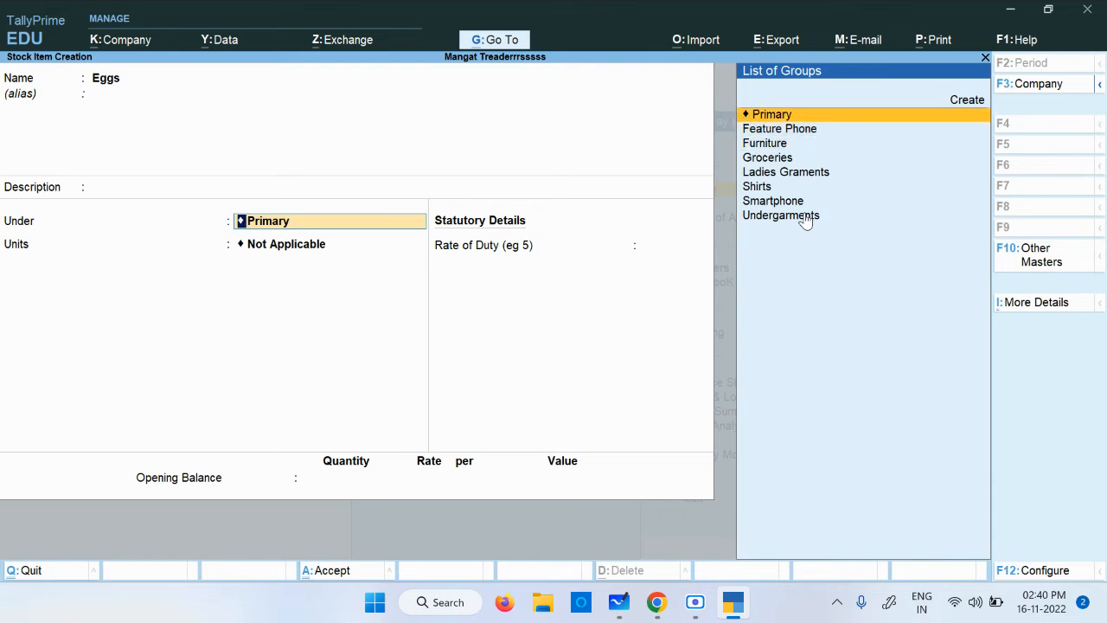
pyautogui.press('Down')
pyautogui.press('Up')
pyautogui.press('Return')
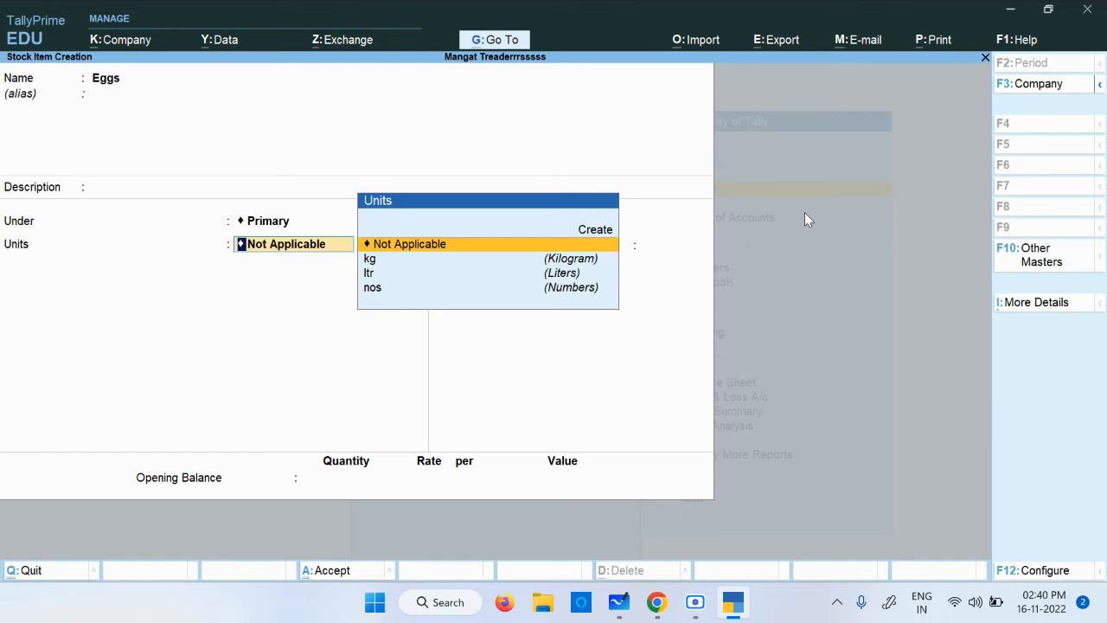
# Create a simple unit for Eggs with symbol dz, formal name Dozens and 0 decimal places.
pyautogui.press('Down')
pyautogui.press('Down')
pyautogui.press('Down')
pyautogui.press('Up')
pyautogui.press('Up')
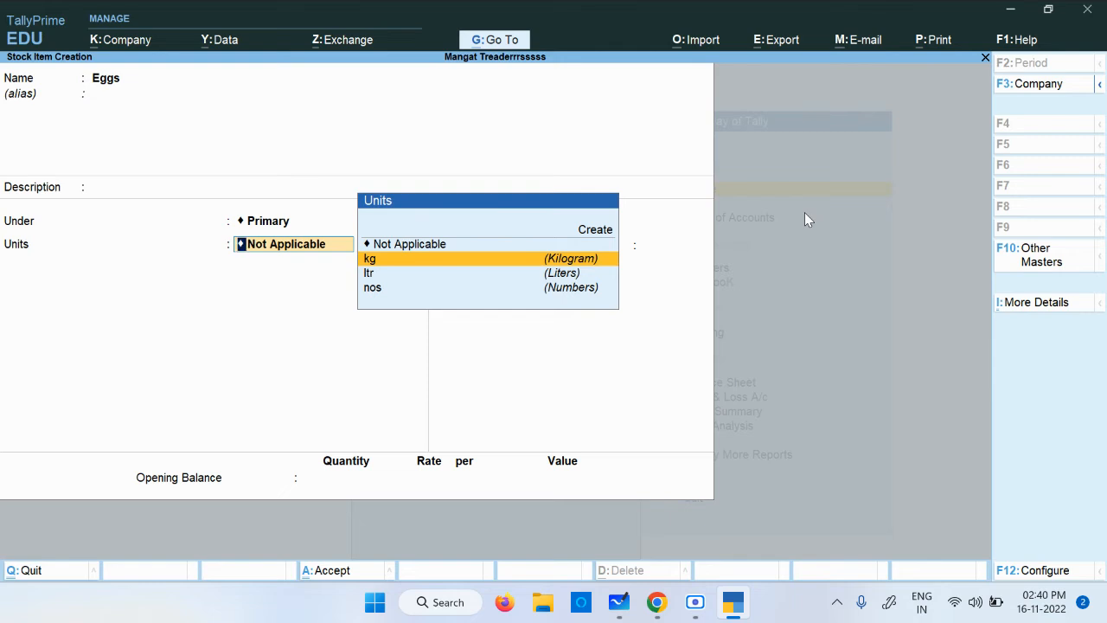
pyautogui.press('Up')
pyautogui.press('Up')
pyautogui.press('Return')
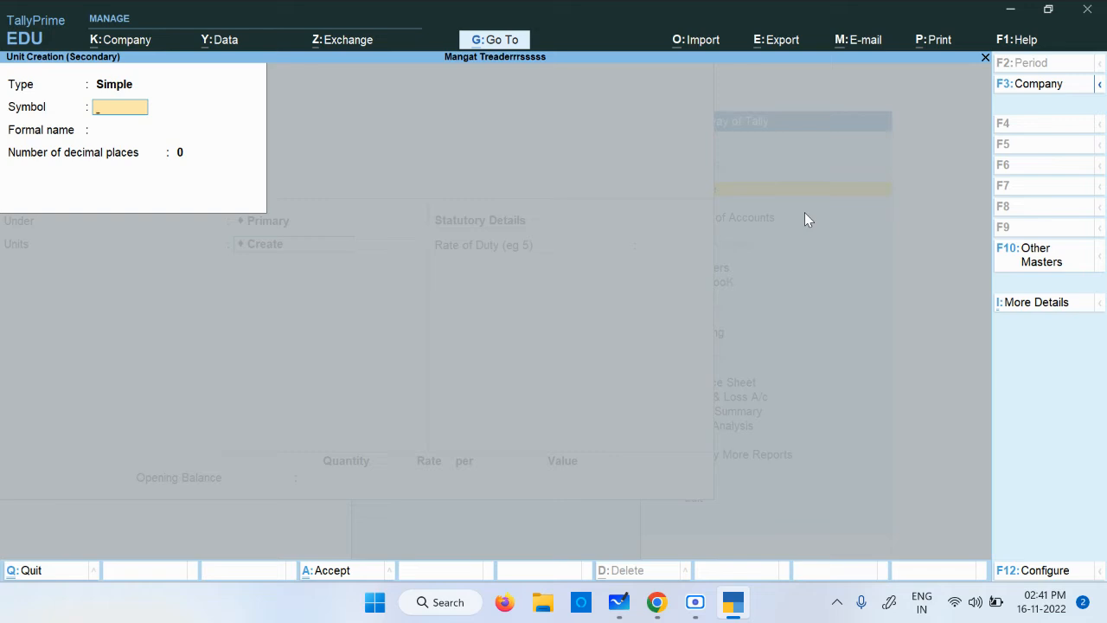
pyautogui.write('dz')
pyautogui.press('Return')
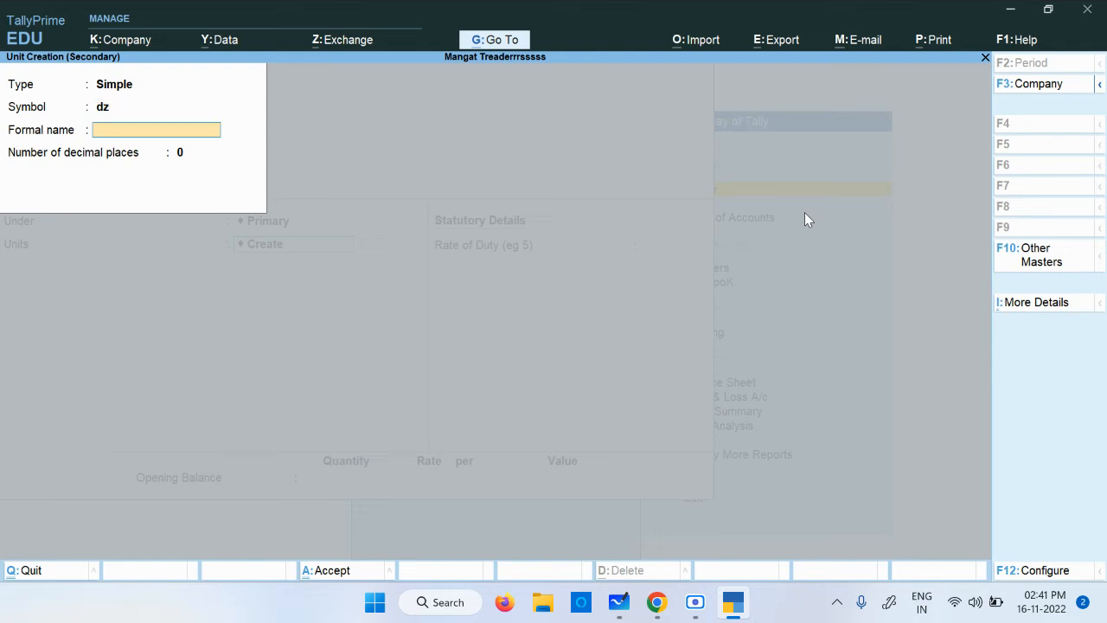
pyautogui.write('Dozen')
pyautogui.press('Return')
pyautogui.press('Return')
pyautogui.press('Return')
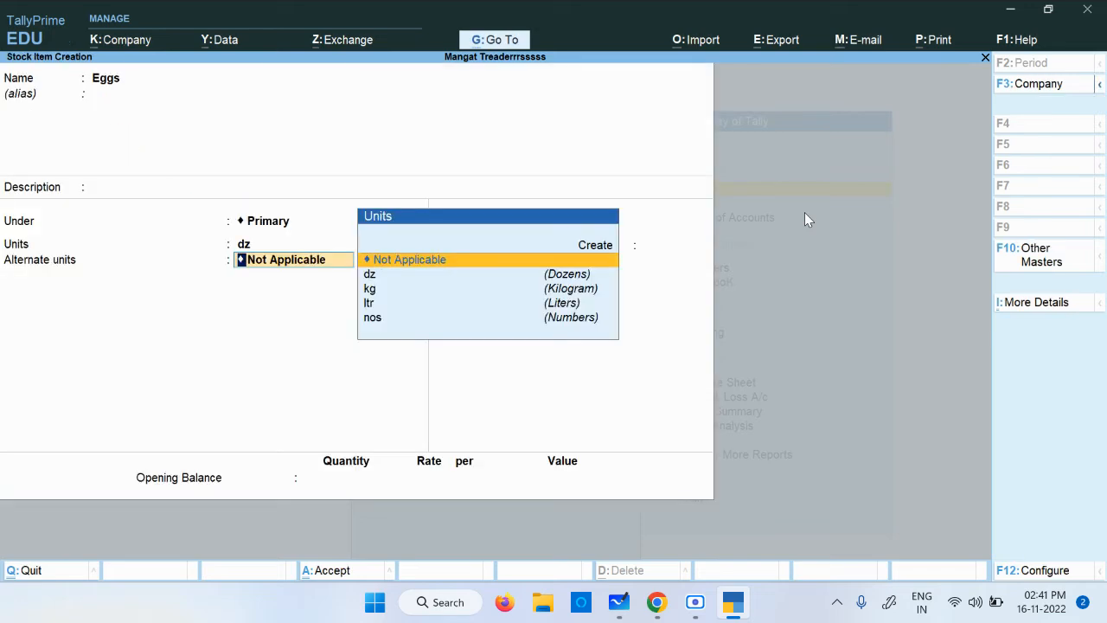
# Leave the Eggs item's alternate unit not applicable, duty rate at 0 and opening balance empty, and save it.
pyautogui.press('Return')
pyautogui.press('Return')
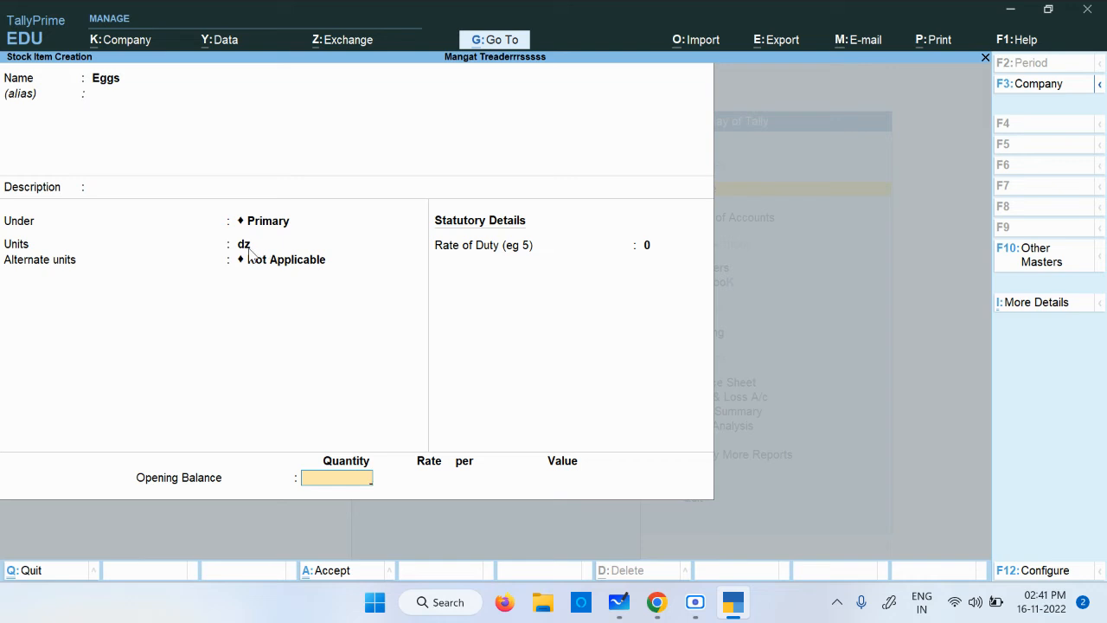
pyautogui.press('Return')
pyautogui.press('Return')
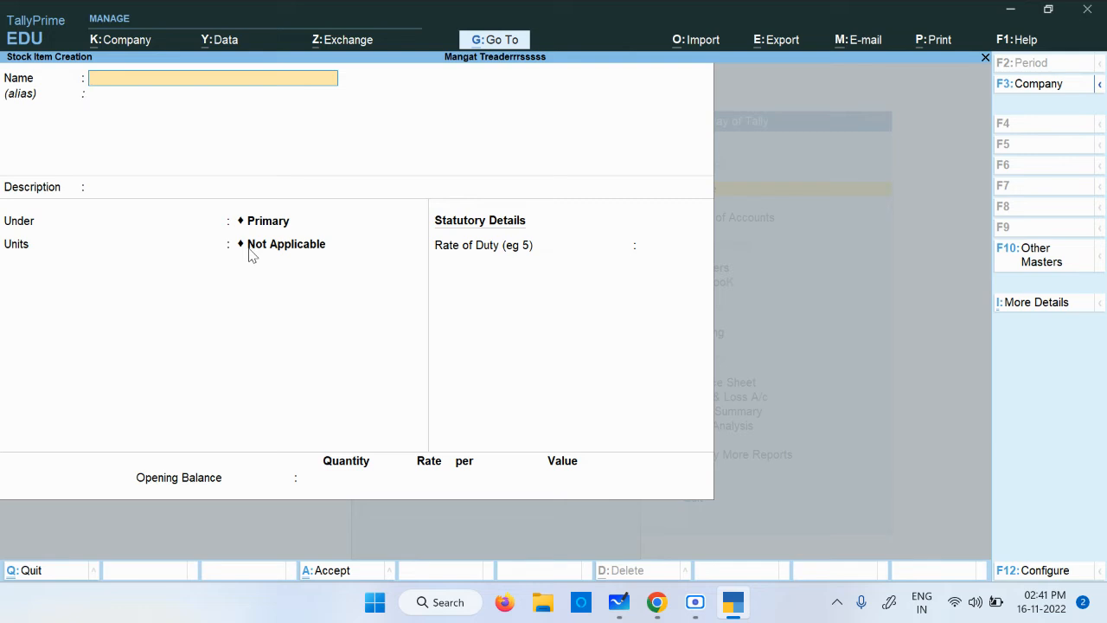
# Switch to Microsoft Whiteboard and handwrite "Step 4" with a circled number below the Step 3 line.
pyautogui.click(614, 609)
pyautogui.scroll(-1, 562, 521)
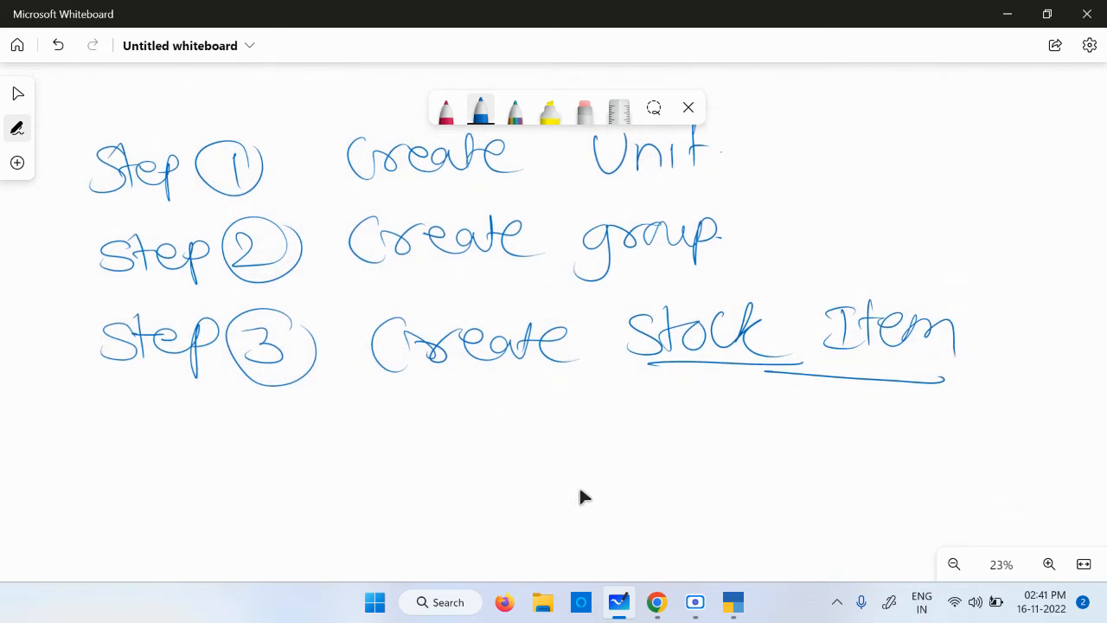
pyautogui.moveTo(134, 433); pyautogui.dragTo(101, 467)
pyautogui.moveTo(143, 426)
pyautogui.mouseDown()
pyautogui.moveTo(139, 441)
pyautogui.moveTo(169, 444)
pyautogui.moveTo(189, 485)
pyautogui.moveTo(291, 443)
pyautogui.moveTo(253, 495)
pyautogui.mouseUp()
pyautogui.click(253, 425)
# Handwrite "pur goods / pur Return" in blue beside Step 4 on the whiteboard.
pyautogui.scroll(-2, 254, 425)
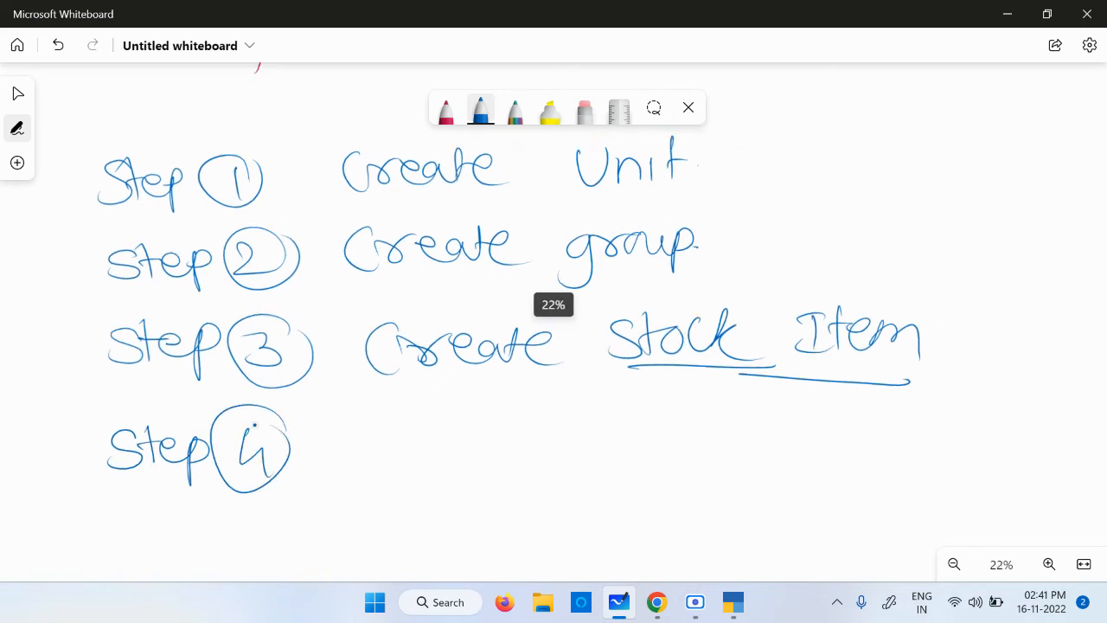
pyautogui.moveTo(956, 486); pyautogui.dragTo(957, 443)
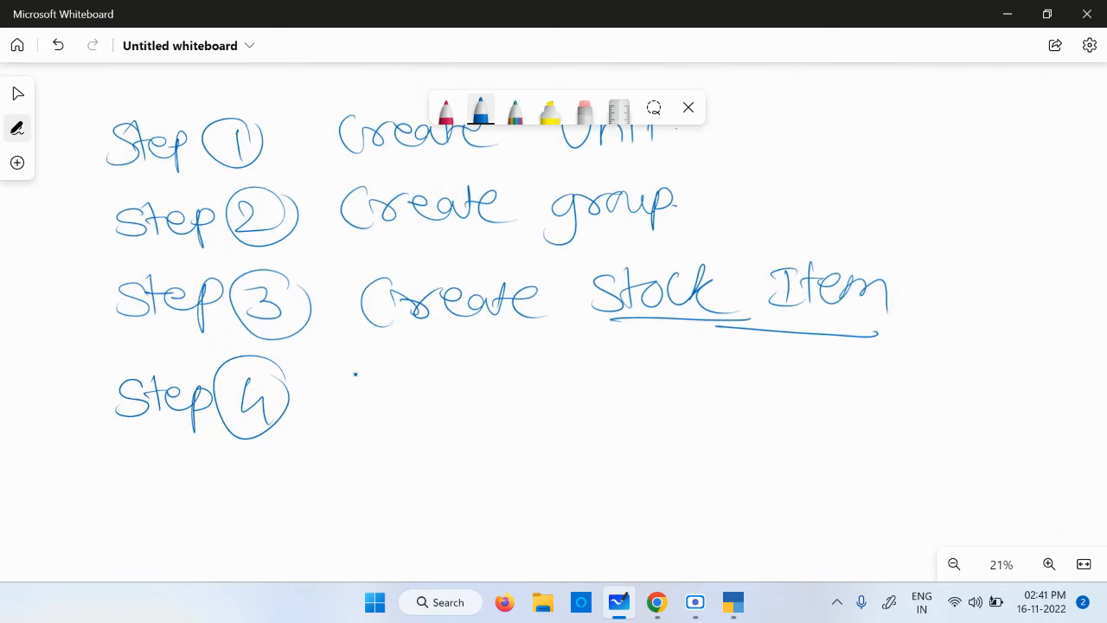
pyautogui.moveTo(363, 372)
pyautogui.mouseDown()
pyautogui.moveTo(363, 423)
pyautogui.moveTo(410, 367)
pyautogui.moveTo(413, 399)
pyautogui.mouseUp()
pyautogui.moveTo(425, 400)
pyautogui.mouseDown()
pyautogui.moveTo(457, 374)
pyautogui.moveTo(491, 421)
pyautogui.mouseUp()
pyautogui.moveTo(543, 382); pyautogui.dragTo(567, 383)
pyautogui.moveTo(592, 358); pyautogui.dragTo(589, 401)
pyautogui.moveTo(621, 370); pyautogui.dragTo(599, 405)
pyautogui.moveTo(679, 356); pyautogui.dragTo(660, 415)
pyautogui.moveTo(731, 363); pyautogui.dragTo(728, 414)
pyautogui.moveTo(730, 369)
pyautogui.mouseDown()
pyautogui.moveTo(809, 381)
pyautogui.moveTo(830, 363)
pyautogui.mouseUp()
pyautogui.moveTo(856, 358)
pyautogui.mouseDown()
pyautogui.moveTo(851, 401)
pyautogui.moveTo(946, 380)
pyautogui.moveTo(982, 380)
pyautogui.moveTo(1006, 399)
pyautogui.mouseUp()
# Handwrite "Sales goods / Sales Return" on the line below the purchase note of Step 4.
pyautogui.moveTo(399, 452)
pyautogui.mouseDown()
pyautogui.moveTo(365, 477)
pyautogui.moveTo(476, 474)
pyautogui.mouseUp()
pyautogui.moveTo(510, 468)
pyautogui.mouseDown()
pyautogui.moveTo(521, 458)
pyautogui.moveTo(519, 490)
pyautogui.moveTo(594, 458)
pyautogui.moveTo(617, 471)
pyautogui.mouseUp()
pyautogui.moveTo(667, 439); pyautogui.dragTo(652, 484)
pyautogui.moveTo(728, 442)
pyautogui.mouseDown()
pyautogui.moveTo(705, 470)
pyautogui.moveTo(761, 467)
pyautogui.moveTo(834, 440)
pyautogui.moveTo(821, 472)
pyautogui.mouseUp()
pyautogui.moveTo(883, 437)
pyautogui.mouseDown()
pyautogui.moveTo(879, 472)
pyautogui.moveTo(918, 443)
pyautogui.mouseUp()
pyautogui.moveTo(922, 427)
pyautogui.mouseDown()
pyautogui.moveTo(946, 449)
pyautogui.moveTo(1020, 445)
pyautogui.mouseUp()
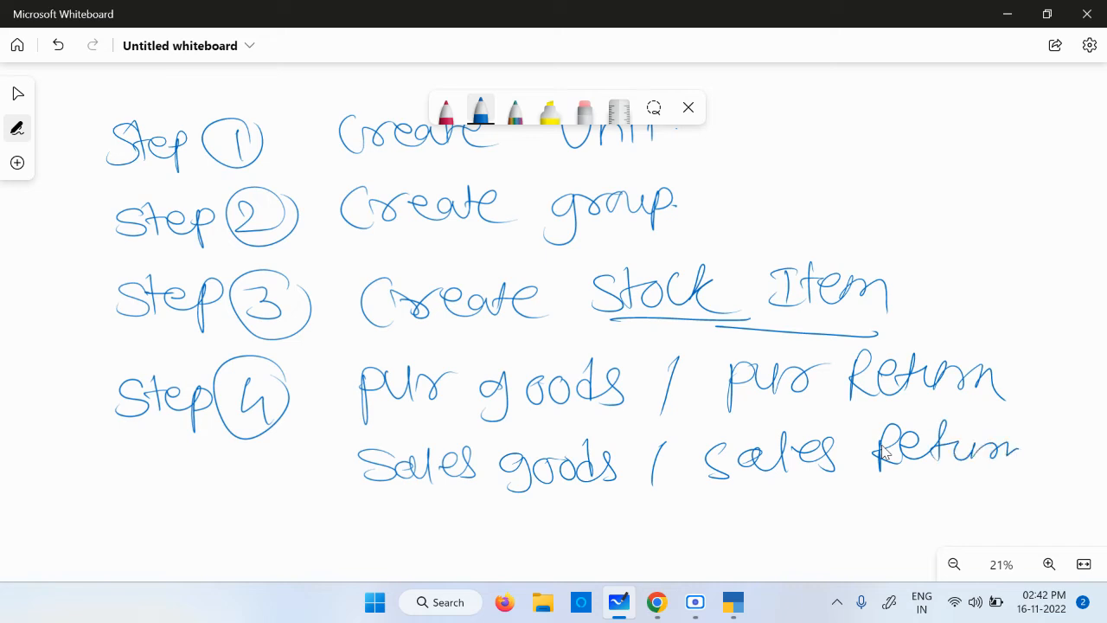
# Bracket and underline the Step 4 notes, and draw an arrow from them to the empty space below.
pyautogui.scroll(-2, 581, 450)
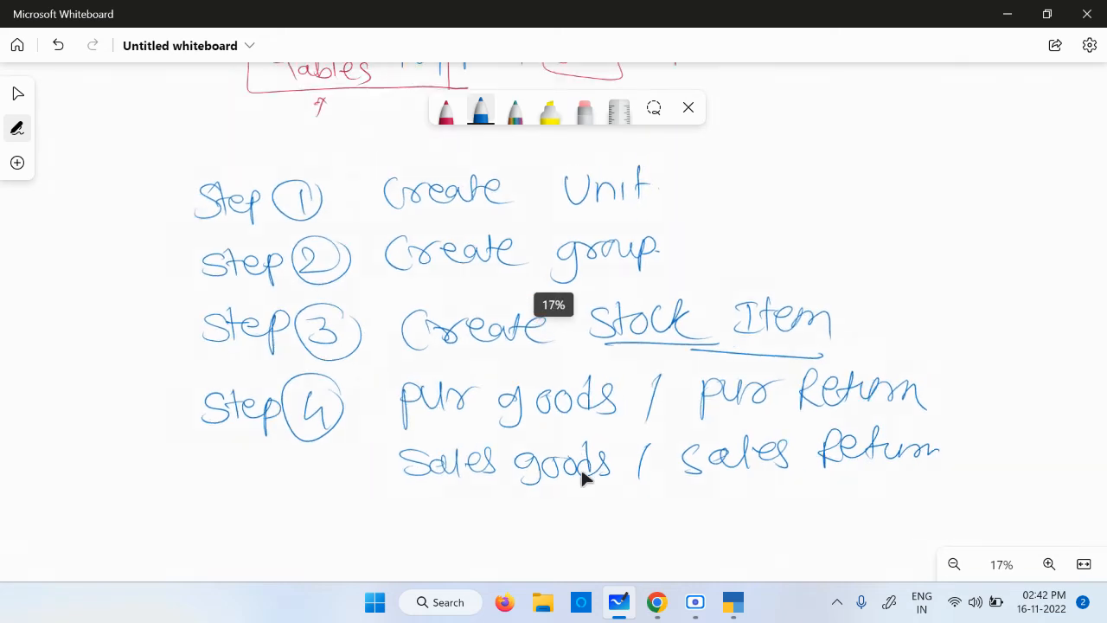
pyautogui.scroll(-5, 702, 558)
pyautogui.scroll(2, 648, 274)
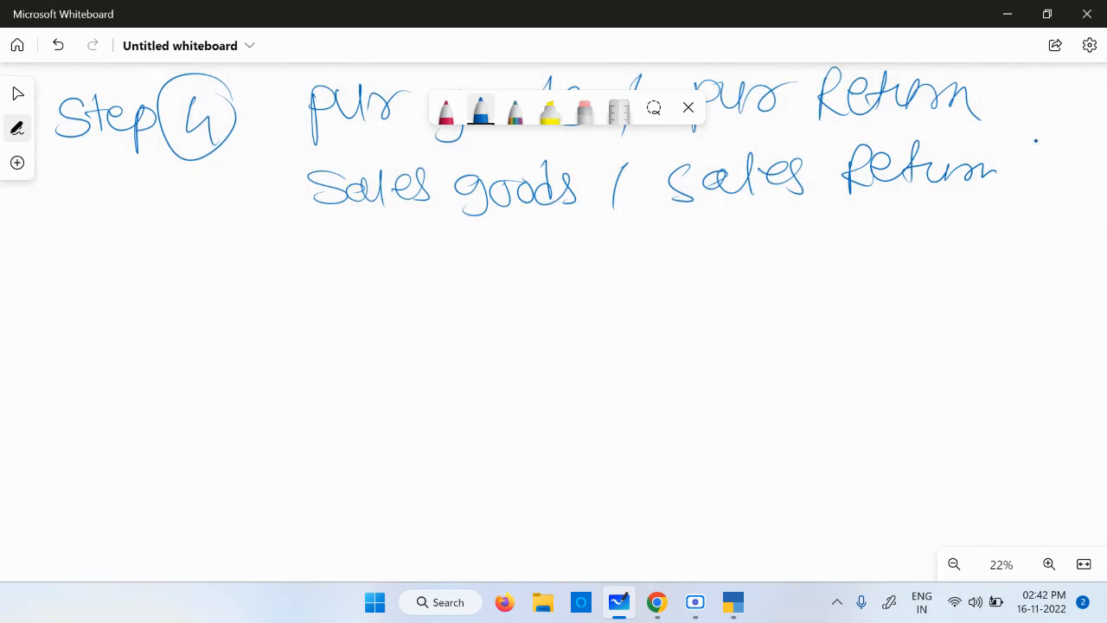
pyautogui.moveTo(1011, 105)
pyautogui.mouseDown()
pyautogui.moveTo(1034, 117)
pyautogui.moveTo(1038, 184)
pyautogui.moveTo(1007, 197)
pyautogui.moveTo(275, 235)
pyautogui.moveTo(251, 294)
pyautogui.moveTo(360, 296)
pyautogui.mouseUp()
pyautogui.moveTo(344, 278); pyautogui.dragTo(309, 325)
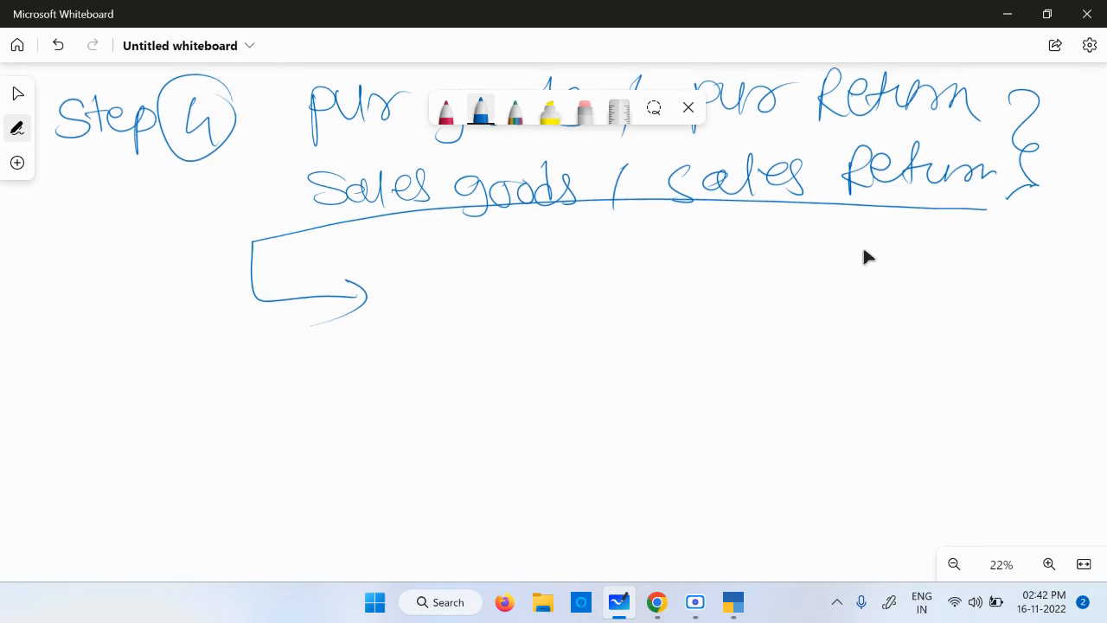
# Switch back to TallyPrime, close the blank stock item form and return to the Gateway of Tally.
pyautogui.scroll(1, 862, 254)
pyautogui.click(733, 602)
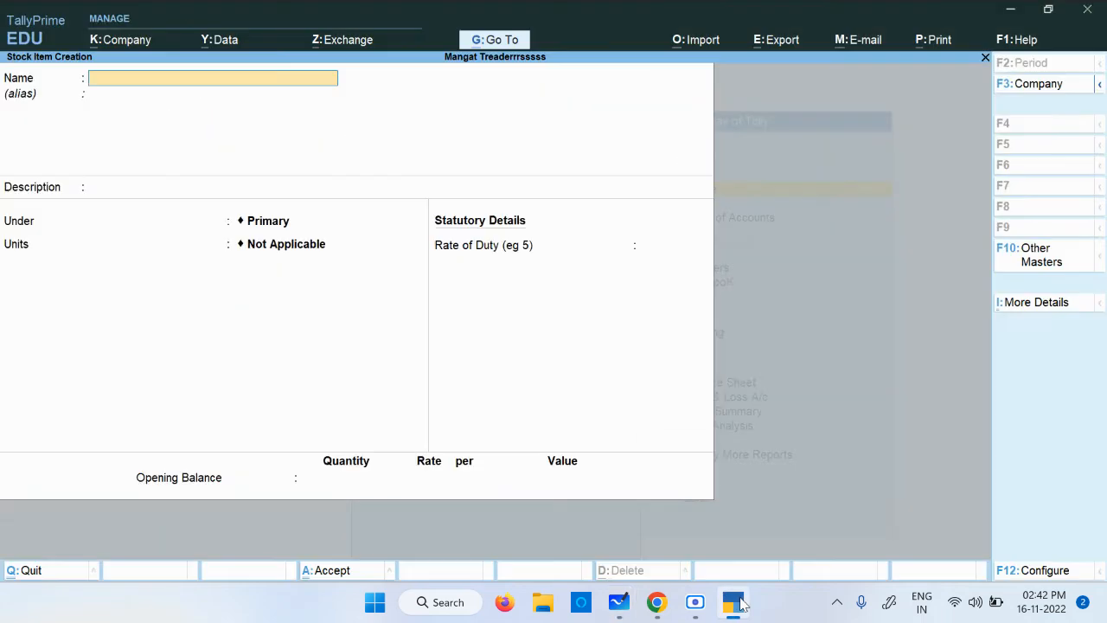
pyautogui.press('Escape')
pyautogui.press('Escape')
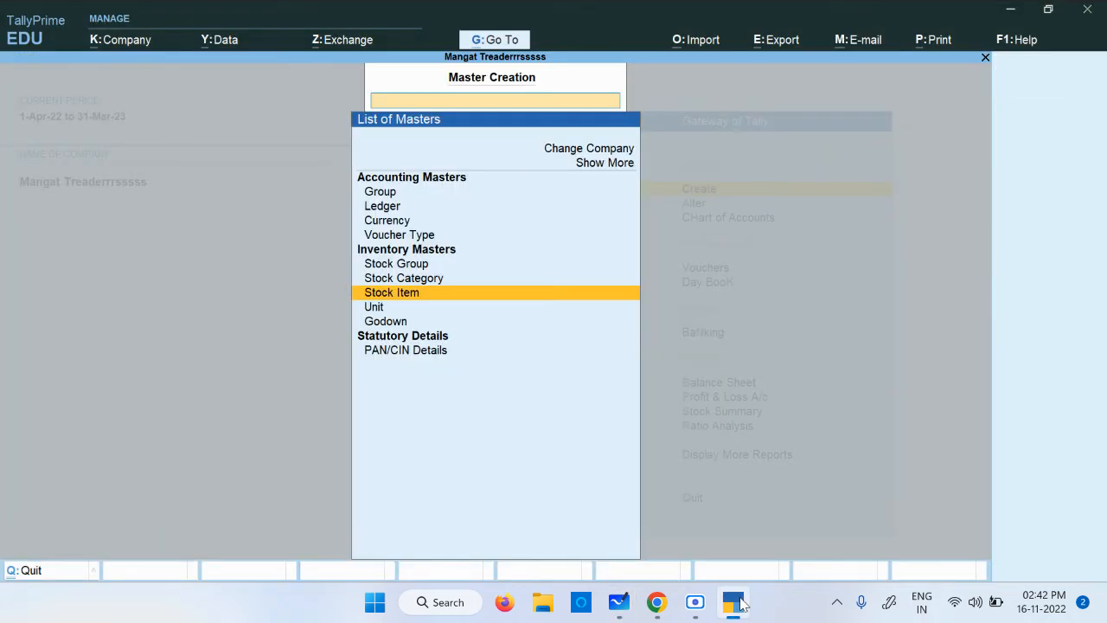
pyautogui.press('Return')
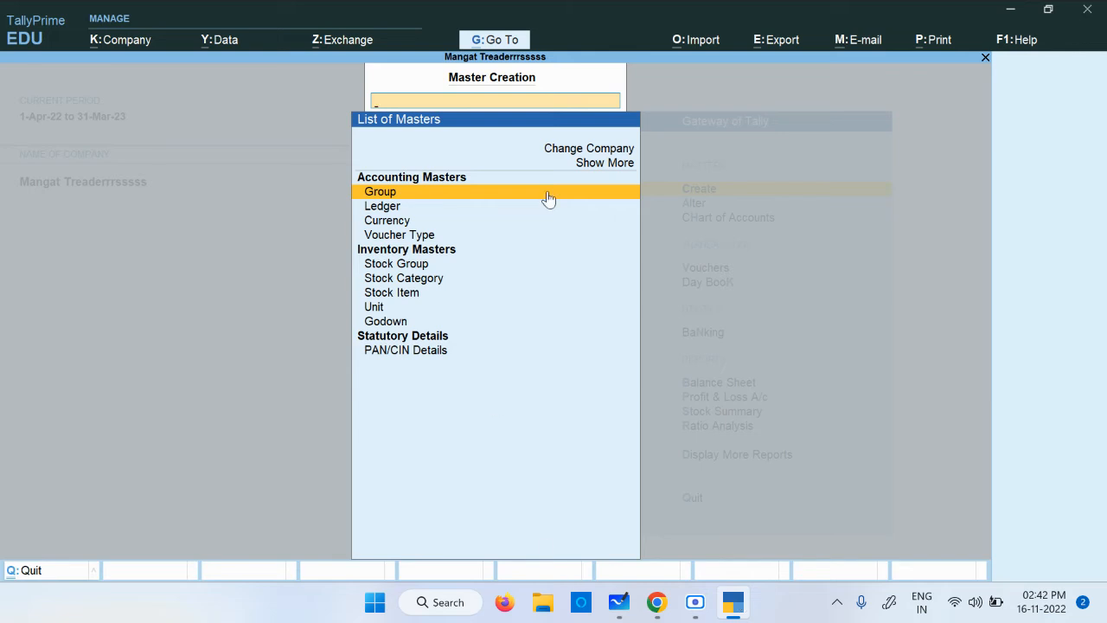
pyautogui.press('Down')
pyautogui.press('Down')
pyautogui.press('Down')
pyautogui.press('Down')
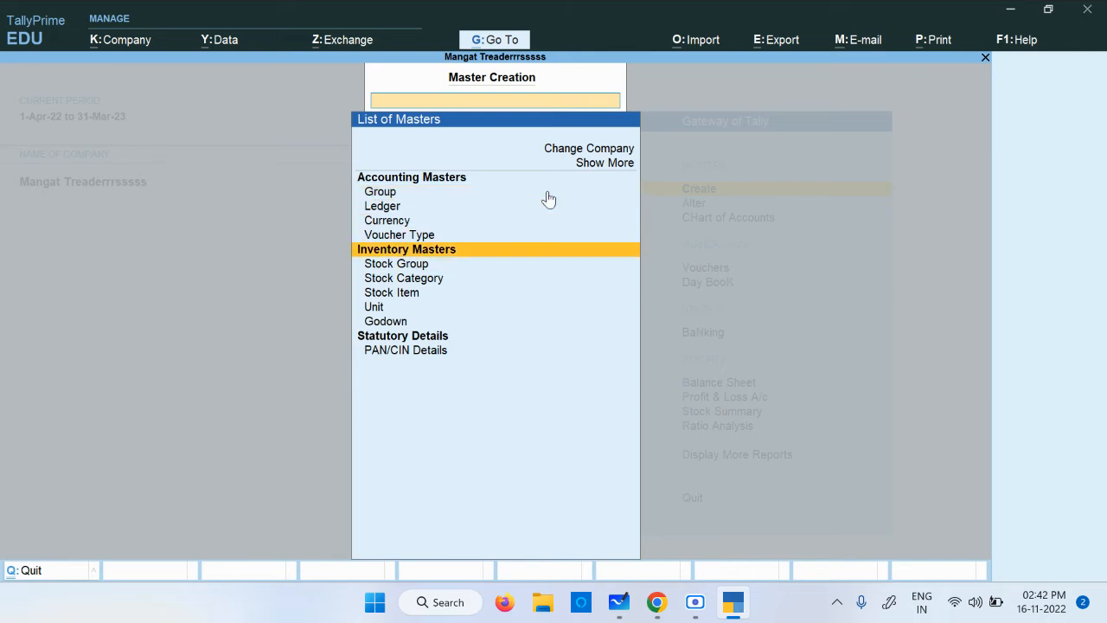
pyautogui.press('Up')
pyautogui.press('Up')
pyautogui.press('Up')
pyautogui.press('Return')
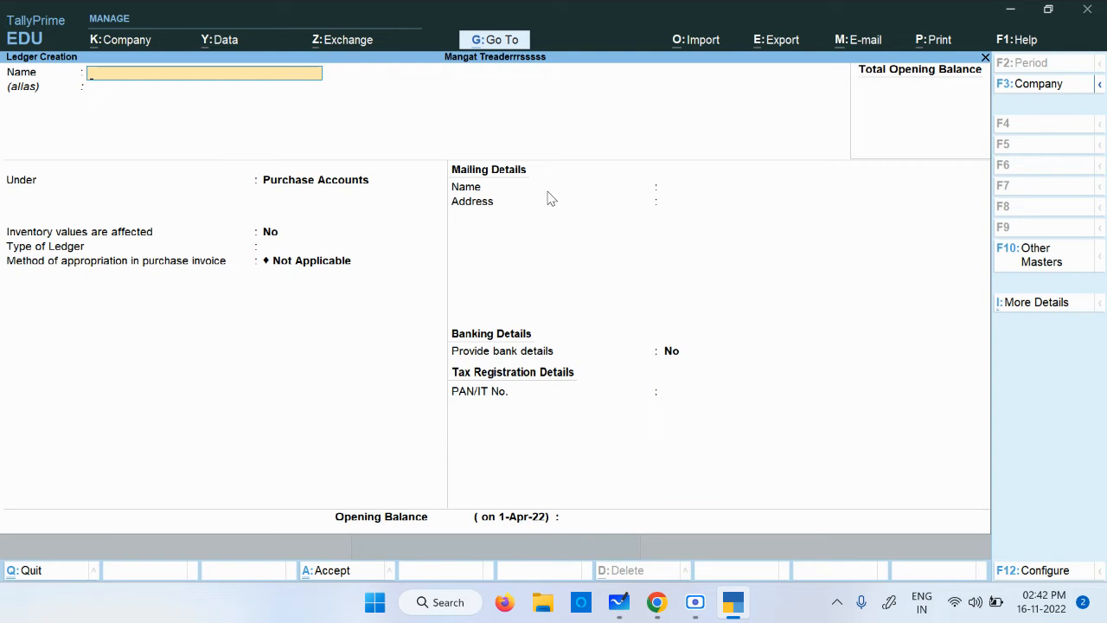
pyautogui.press('Escape')
pyautogui.press('Down')
pyautogui.press('Down')
pyautogui.press('Down')
pyautogui.press('Down')
pyautogui.press('Down')
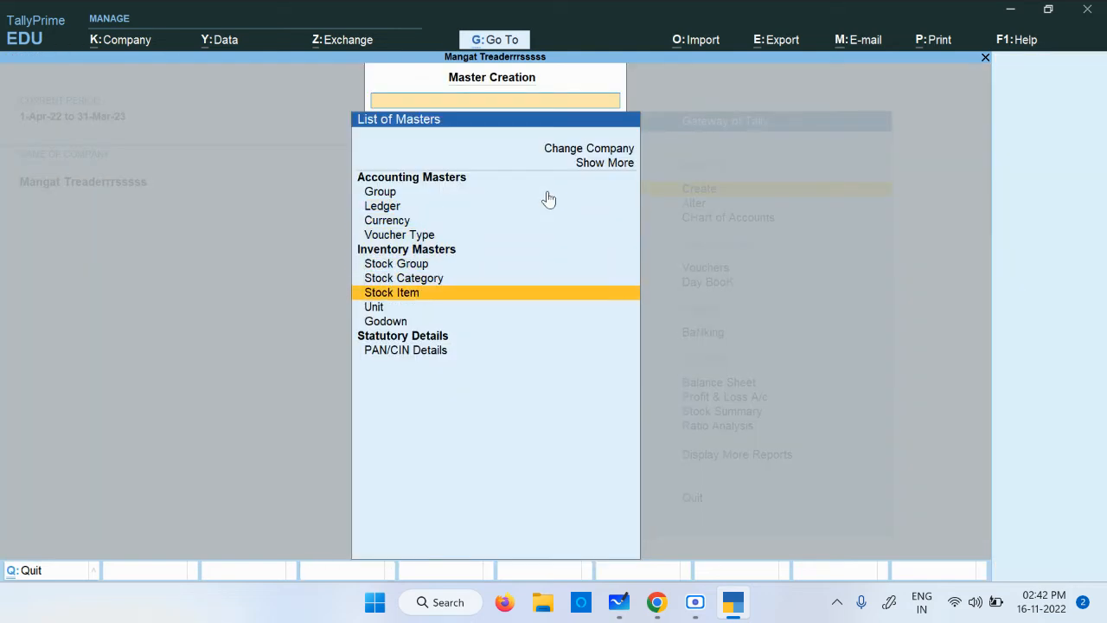
pyautogui.press('Escape')
# Open the existing Purchase Goods ledger for alteration.
pyautogui.press('Down')
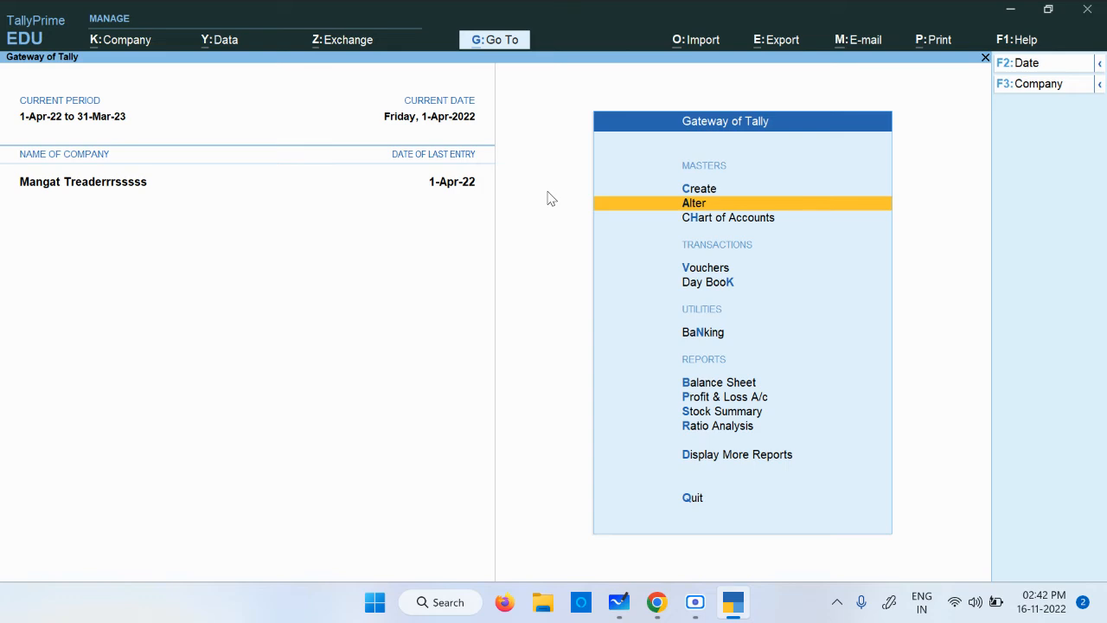
pyautogui.press('Return')
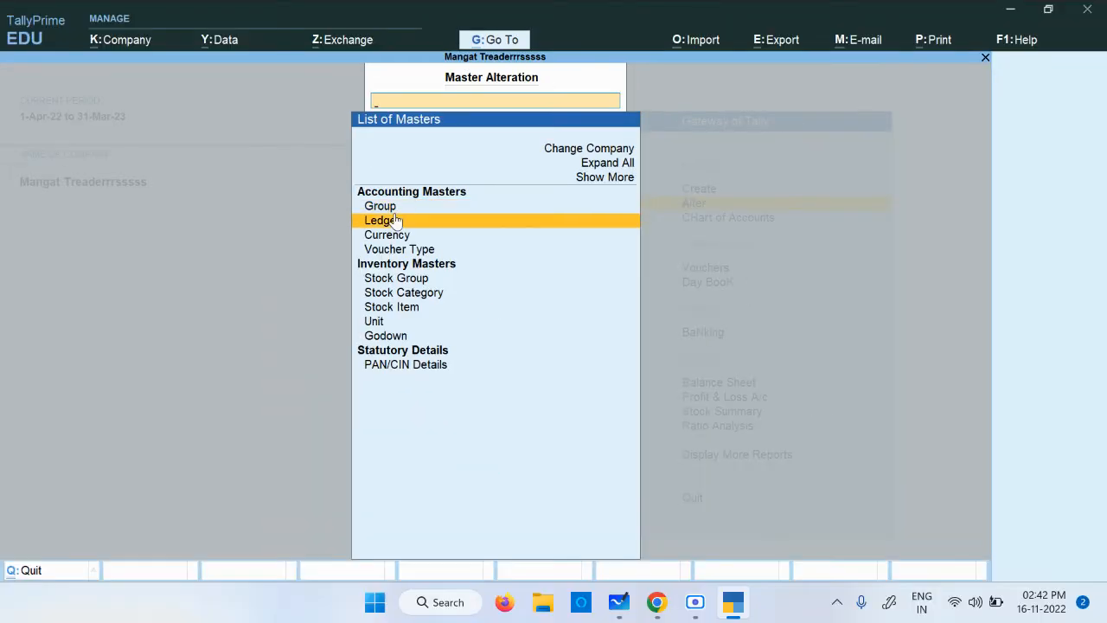
pyautogui.click(382, 219)
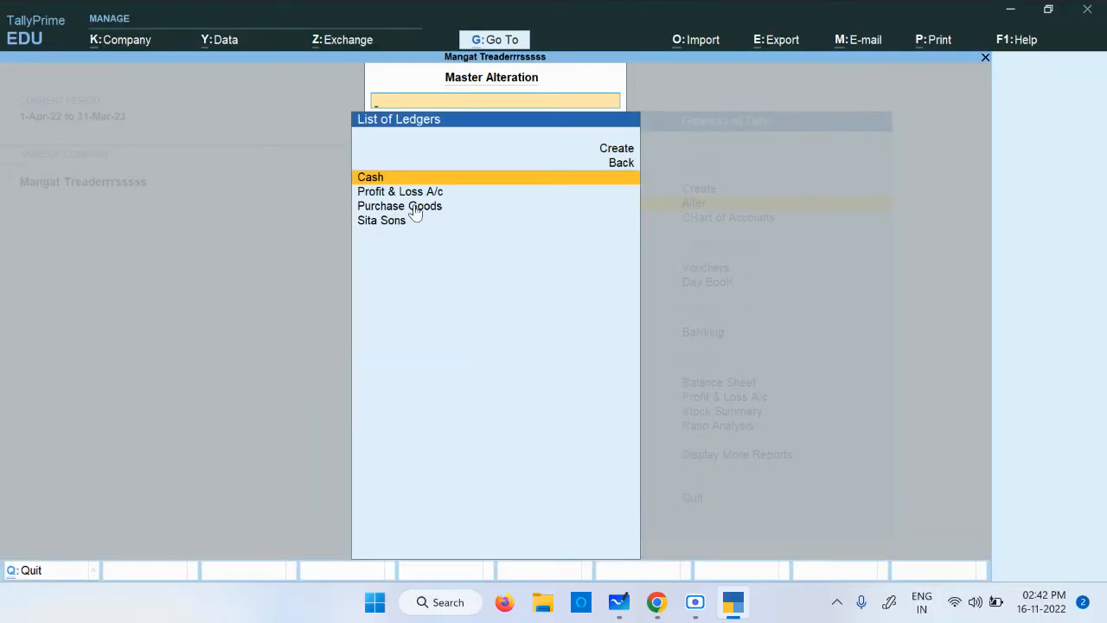
pyautogui.press('Down')
pyautogui.press('Down')
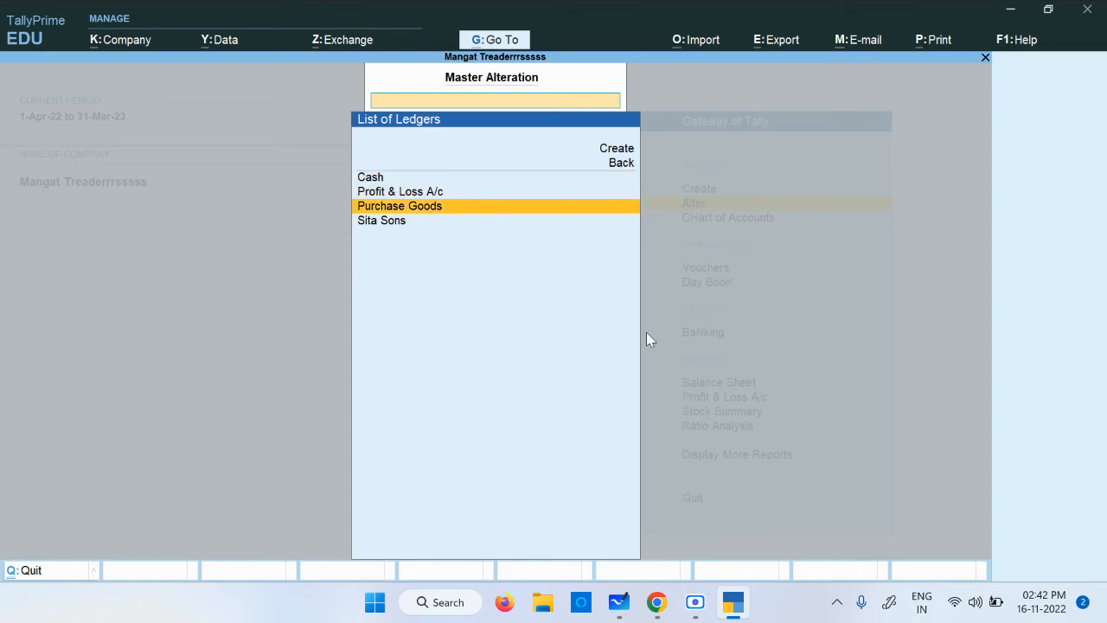
pyautogui.press('Return')
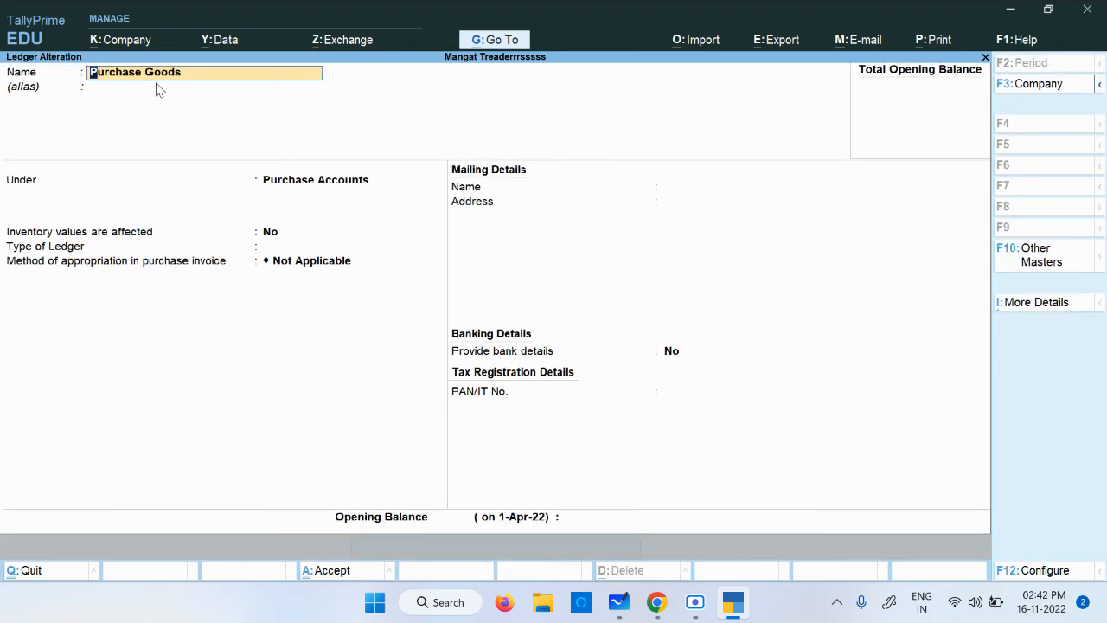
# Check the whiteboard notes, then set the Purchase Goods ledger's inventory values affected to Yes and its type of ledger to Not Applicable.
pyautogui.click(618, 602)
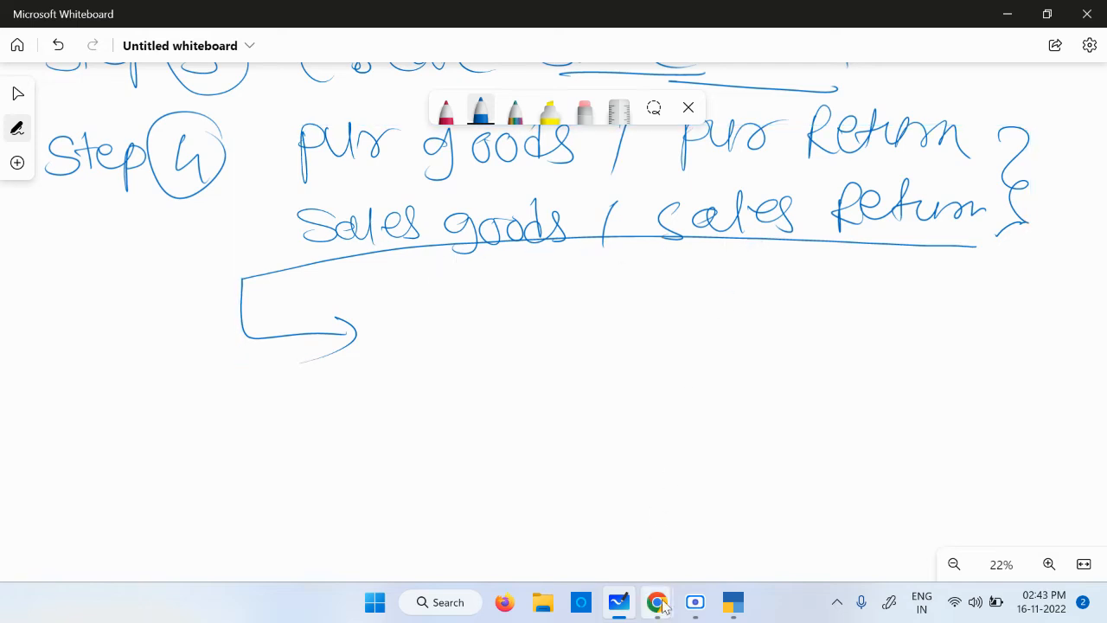
pyautogui.click(732, 602)
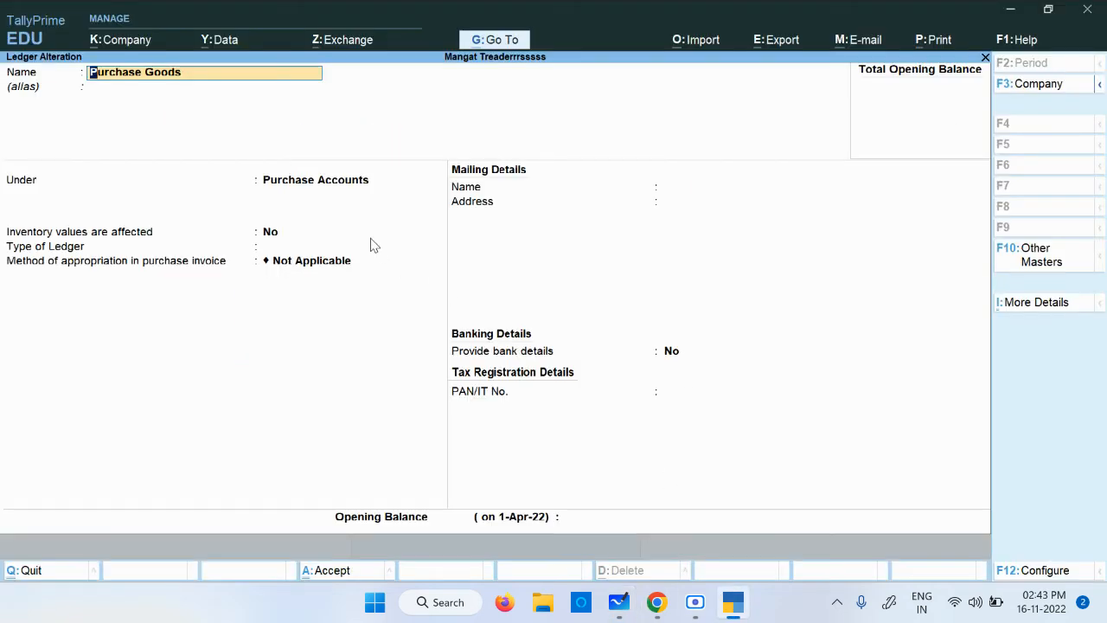
pyautogui.press('Return')
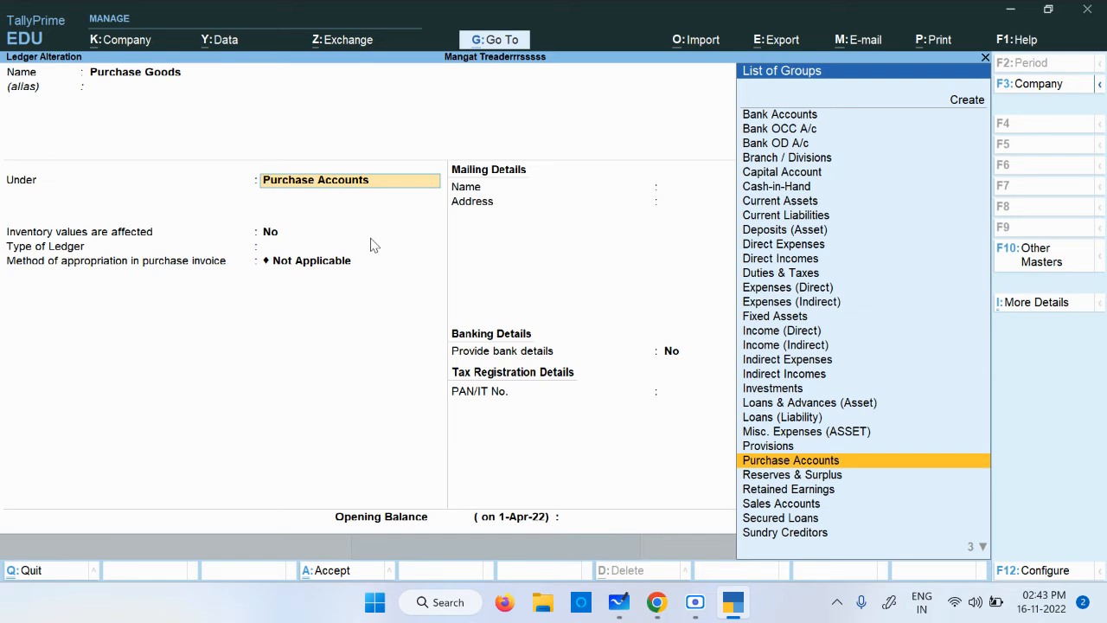
pyautogui.press('Return')
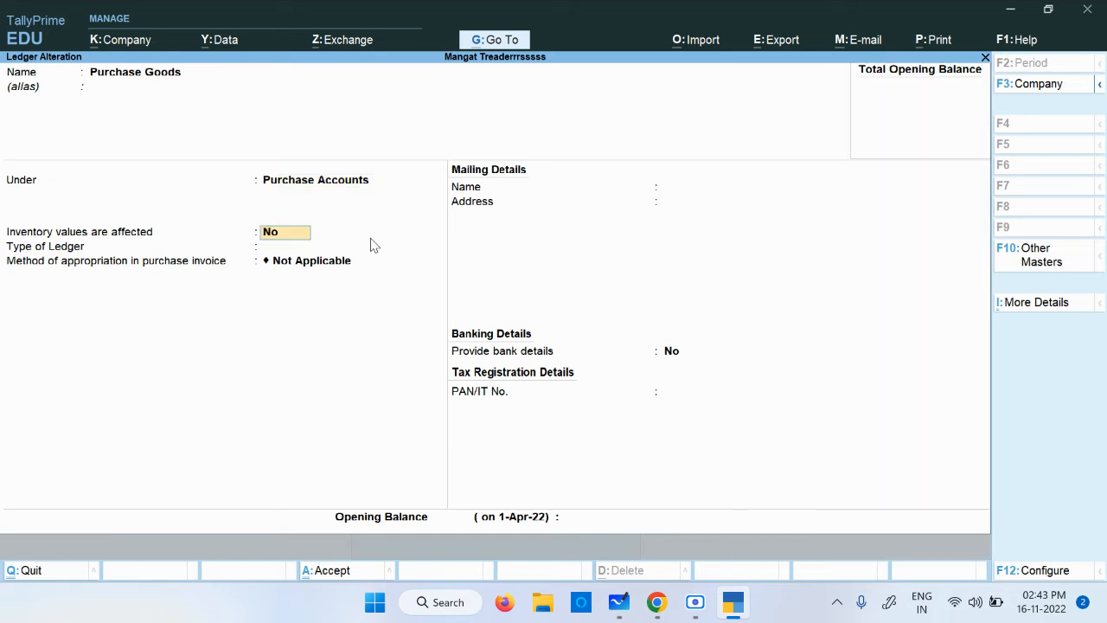
pyautogui.write('yes')
pyautogui.press('Return')
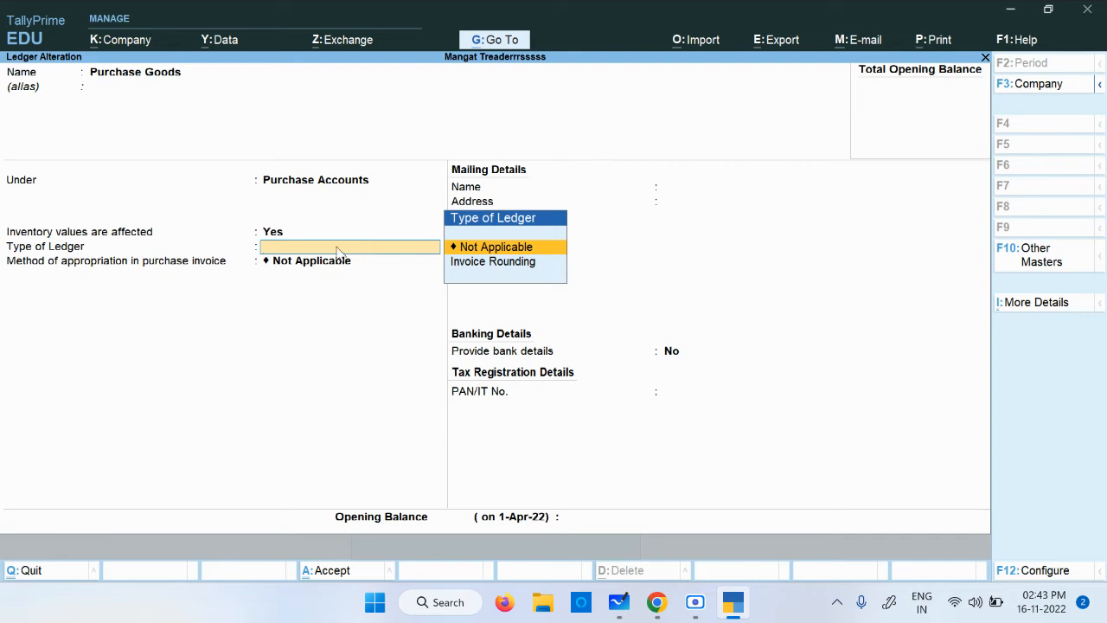
pyautogui.press('Return')
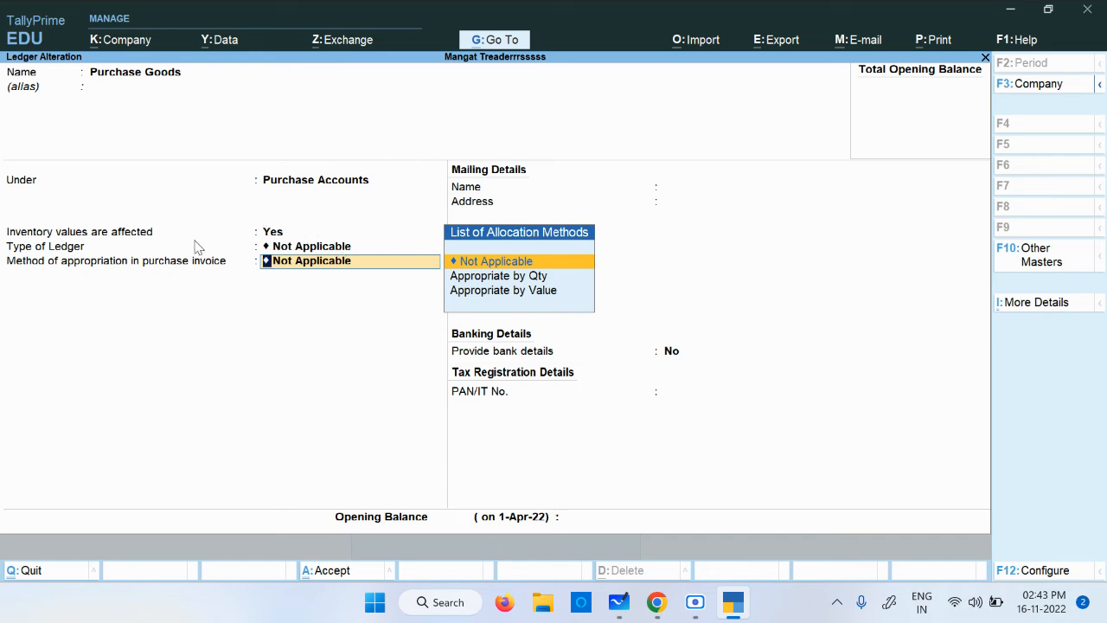
pyautogui.hotkey('ctrl', '1')
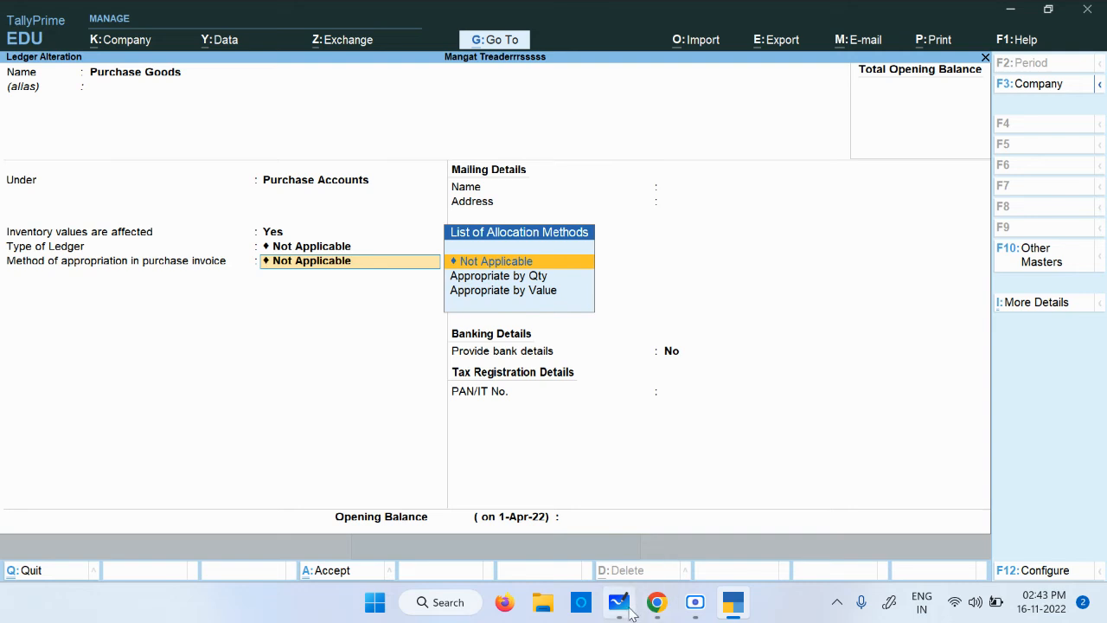
# Switch to Microsoft Whiteboard and handwrite "Inventory values are affected — Yes" in red beside the Step 4 arrow, circling "Yes".
pyautogui.click(629, 608)
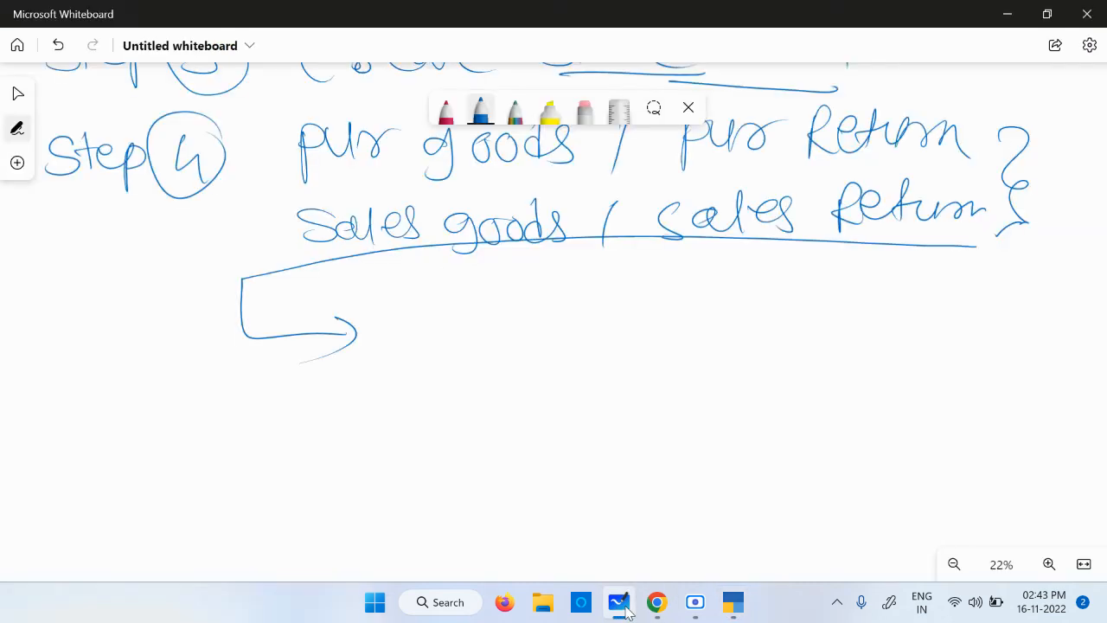
pyautogui.click(455, 116)
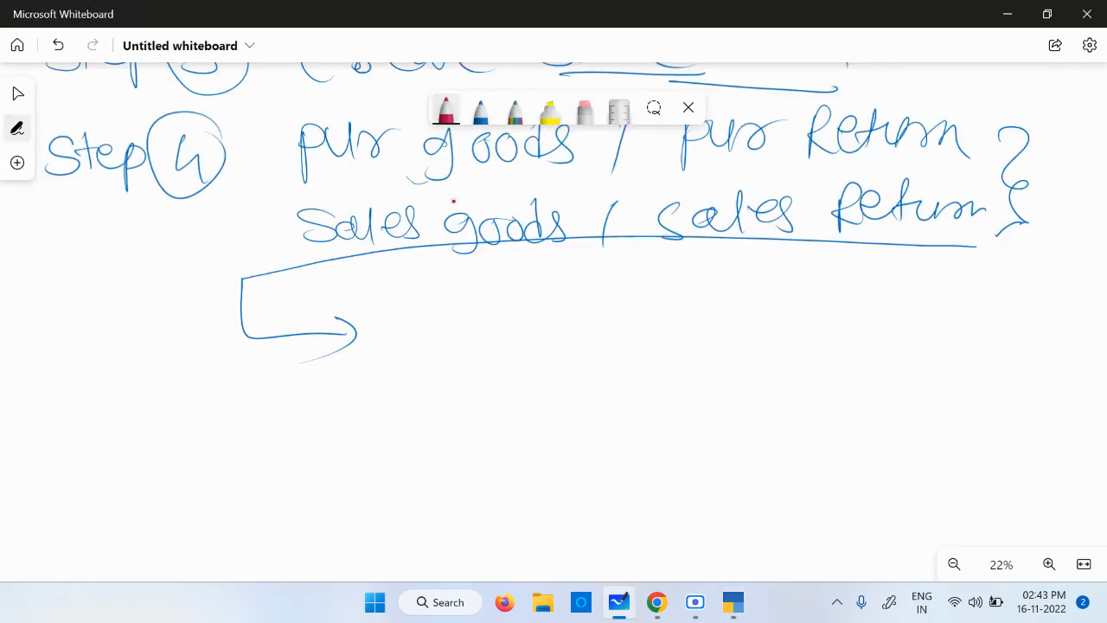
pyautogui.moveTo(397, 321)
pyautogui.mouseDown()
pyautogui.moveTo(389, 336)
pyautogui.moveTo(602, 310)
pyautogui.moveTo(637, 349)
pyautogui.moveTo(699, 314)
pyautogui.moveTo(822, 307)
pyautogui.moveTo(849, 324)
pyautogui.mouseUp()
pyautogui.moveTo(429, 356); pyautogui.dragTo(518, 379)
pyautogui.moveTo(588, 372)
pyautogui.mouseDown()
pyautogui.moveTo(624, 385)
pyautogui.moveTo(673, 374)
pyautogui.moveTo(737, 380)
pyautogui.moveTo(800, 354)
pyautogui.moveTo(808, 380)
pyautogui.mouseUp()
pyautogui.moveTo(843, 363); pyautogui.dragTo(927, 365)
pyautogui.moveTo(946, 346)
pyautogui.mouseDown()
pyautogui.moveTo(985, 339)
pyautogui.moveTo(1038, 373)
pyautogui.mouseUp()
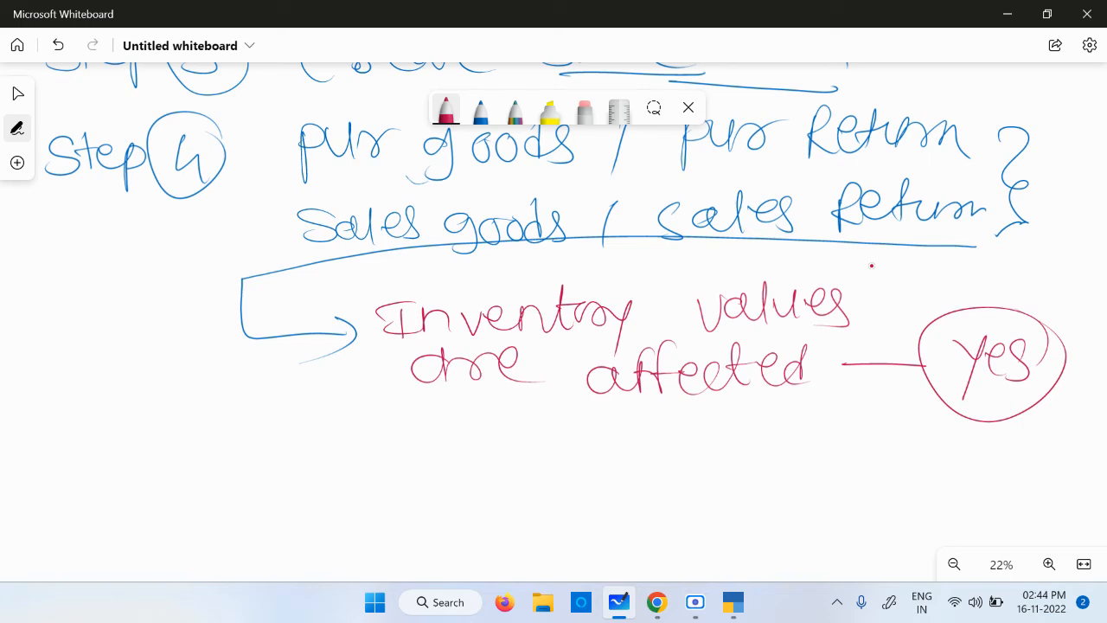
# Switch back to TallyPrime, finish the Purchase Goods ledger alteration and return to the Gateway of Tally.
pyautogui.hotkey('alt', 'Tab')
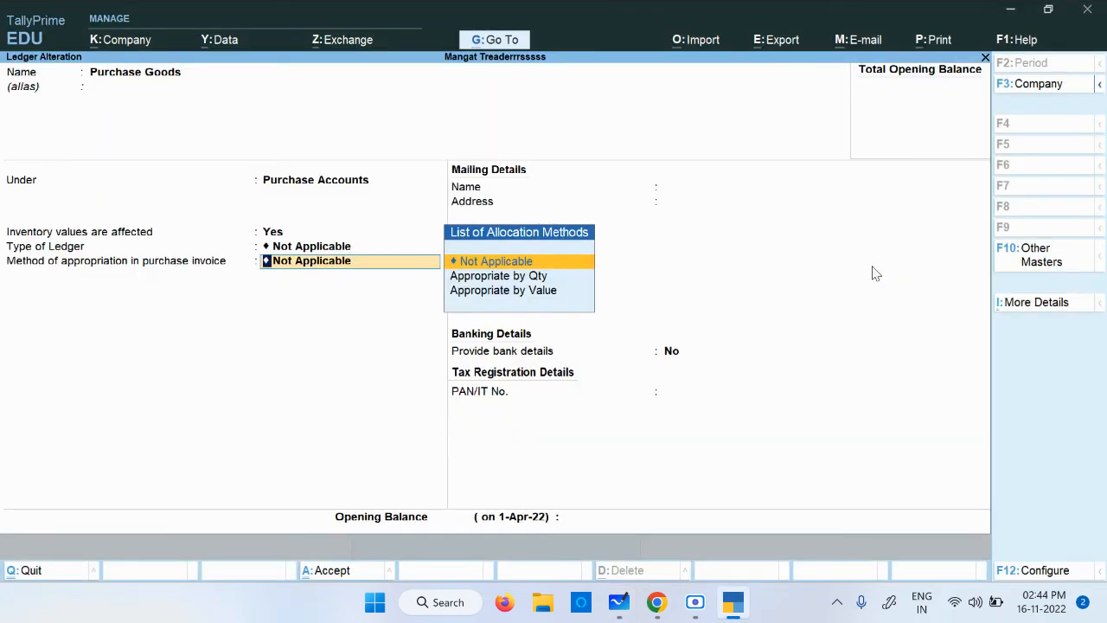
pyautogui.hotkey('ctrl', 'q')
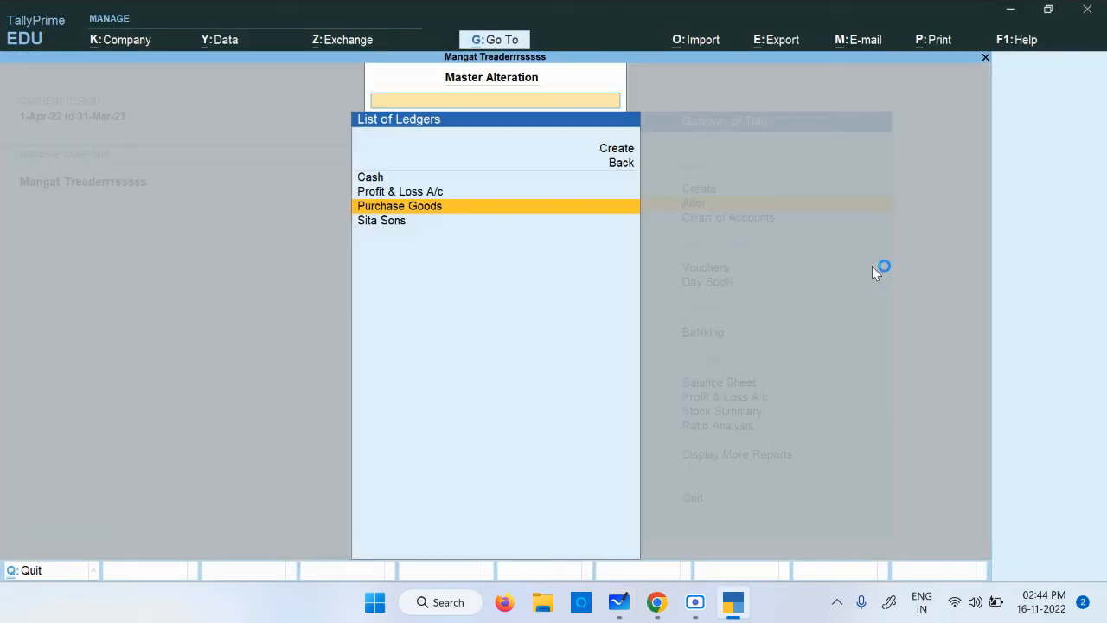
pyautogui.press('Escape')
pyautogui.press('Escape')
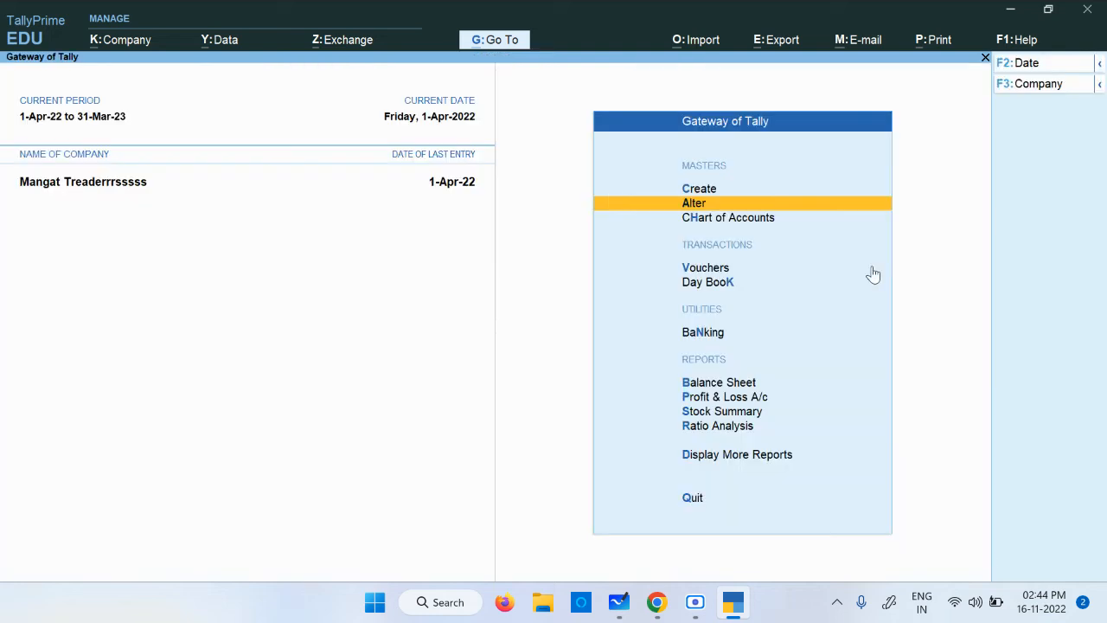
# Start creating a new ledger named "Purchase Goods Return".
pyautogui.press('Up')
pyautogui.press('Return')
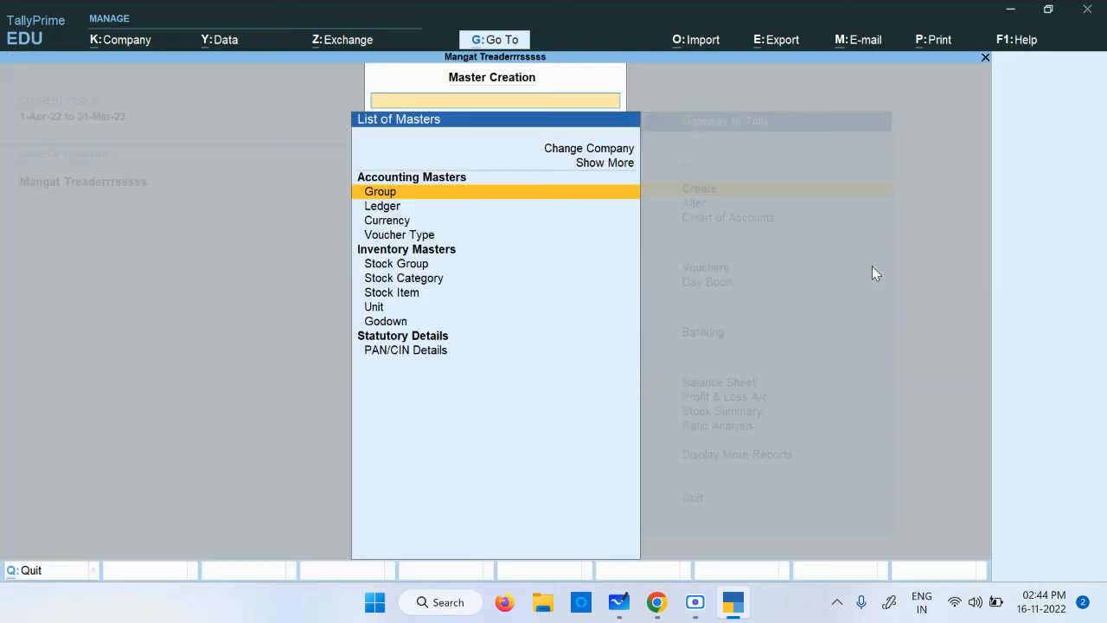
pyautogui.press('Down')
pyautogui.press('Return')
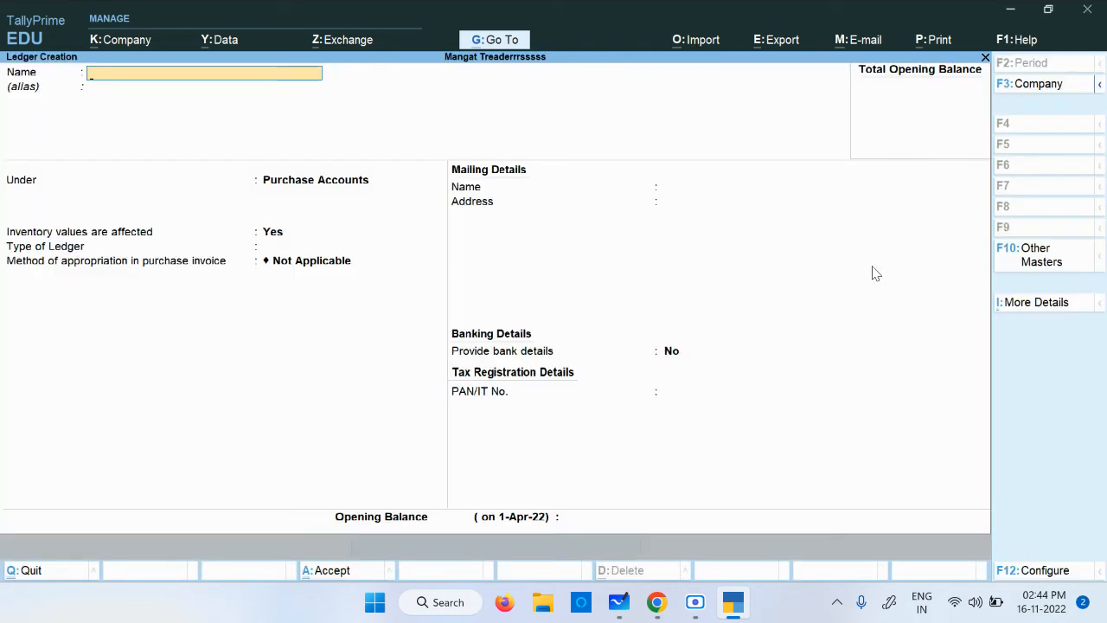
pyautogui.write('Purch')
pyautogui.write('ase Re')
pyautogui.press('BackSpace')
pyautogui.press('BackSpace')
pyautogui.write('Goods')
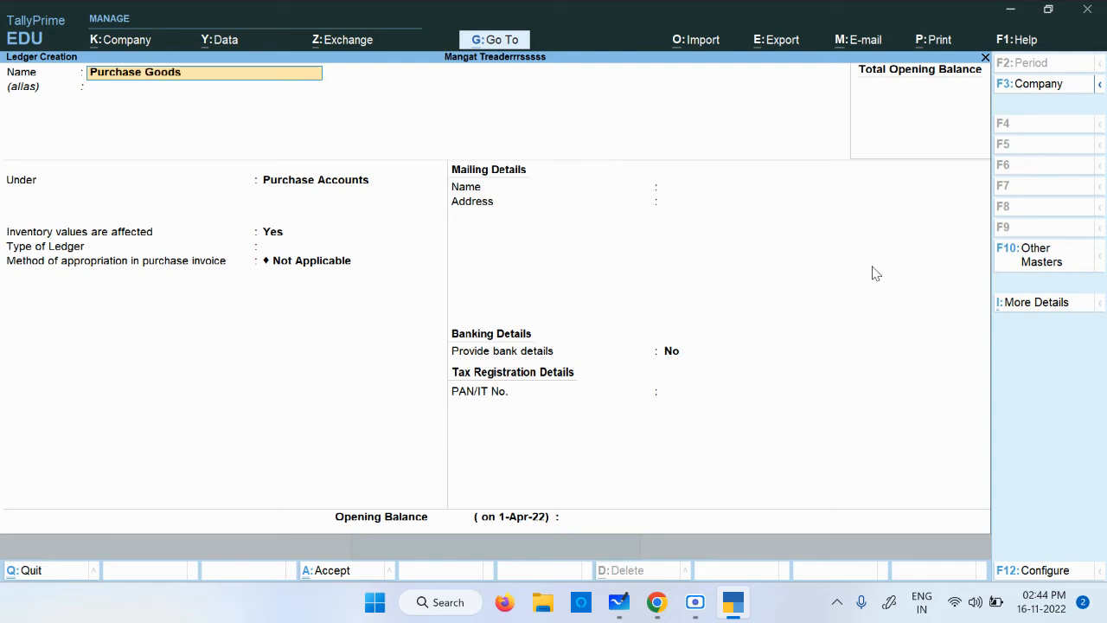
pyautogui.write(' Return')
# Place the return ledger under Purchase Accounts with inventory values affected and type Not Applicable, and save it.
pyautogui.press('Return')
pyautogui.press('Return')
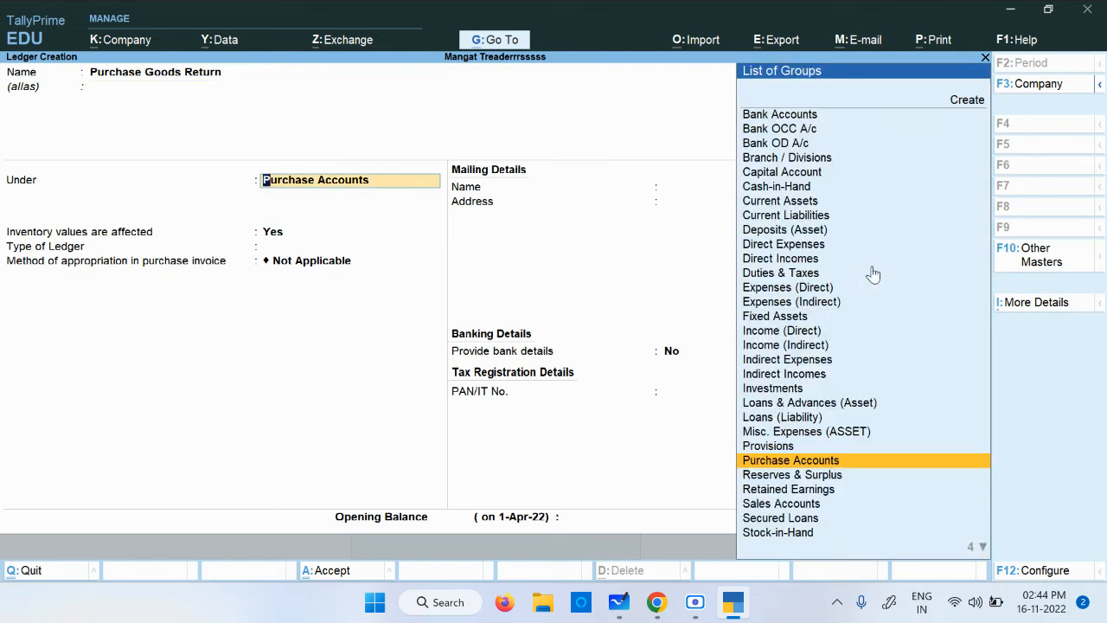
pyautogui.press('Return')
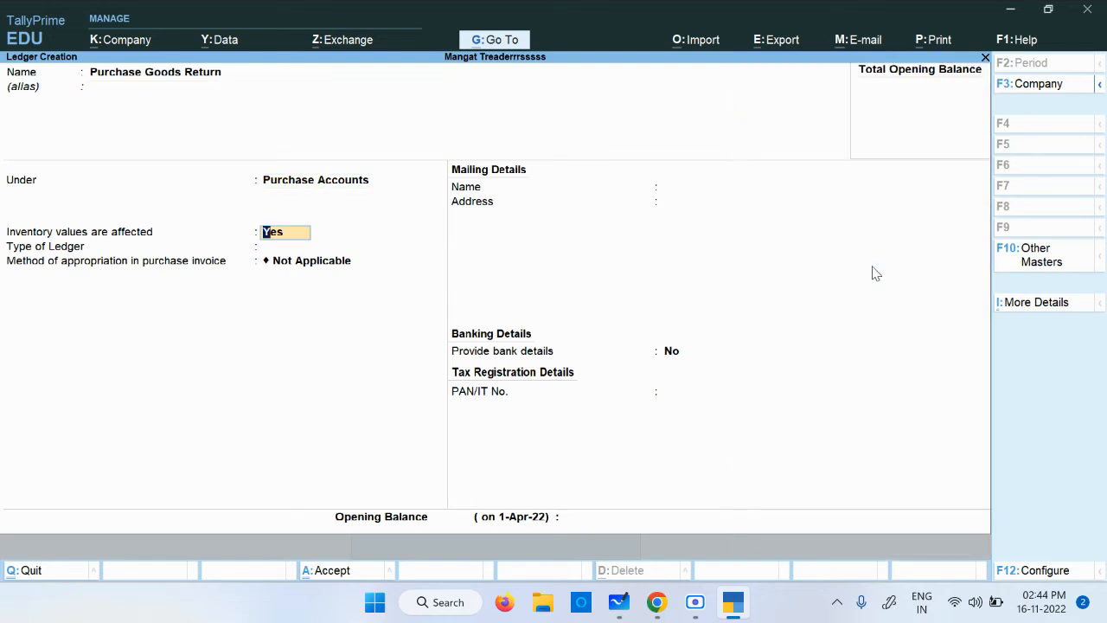
pyautogui.press('Return')
pyautogui.press('Return')
pyautogui.press('Return')
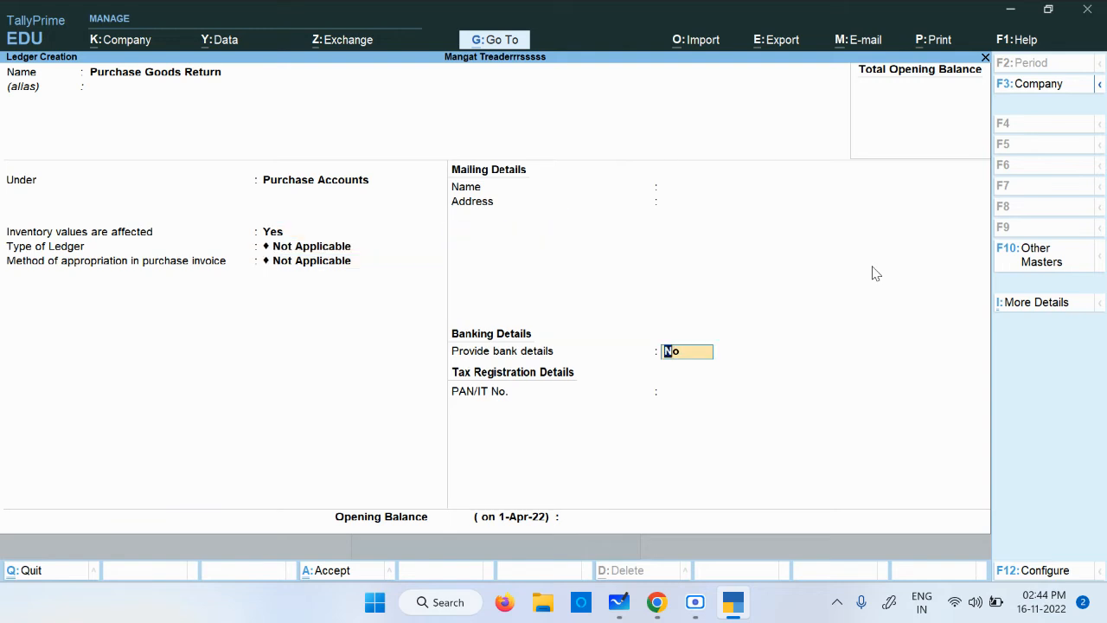
pyautogui.press('Return')
pyautogui.press('Return')
pyautogui.press('Return')
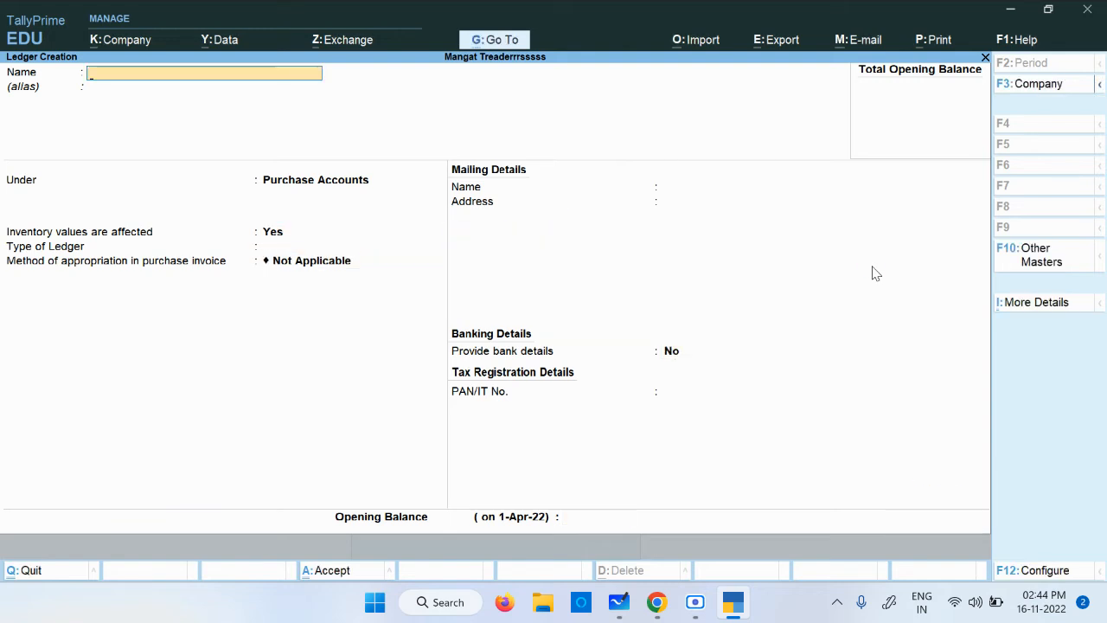
# Create the ledger "Sales Goods" under Sales Accounts with inventory values affected set to Yes and type Not Applicable.
pyautogui.write('Sales Goods')
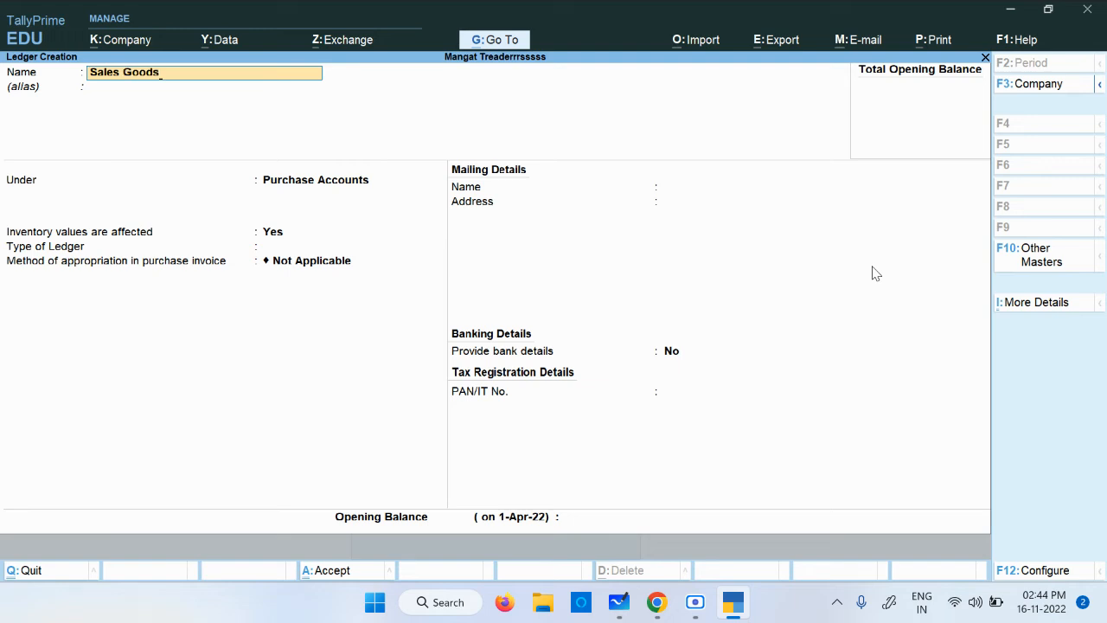
pyautogui.press('Return')
pyautogui.write('S')
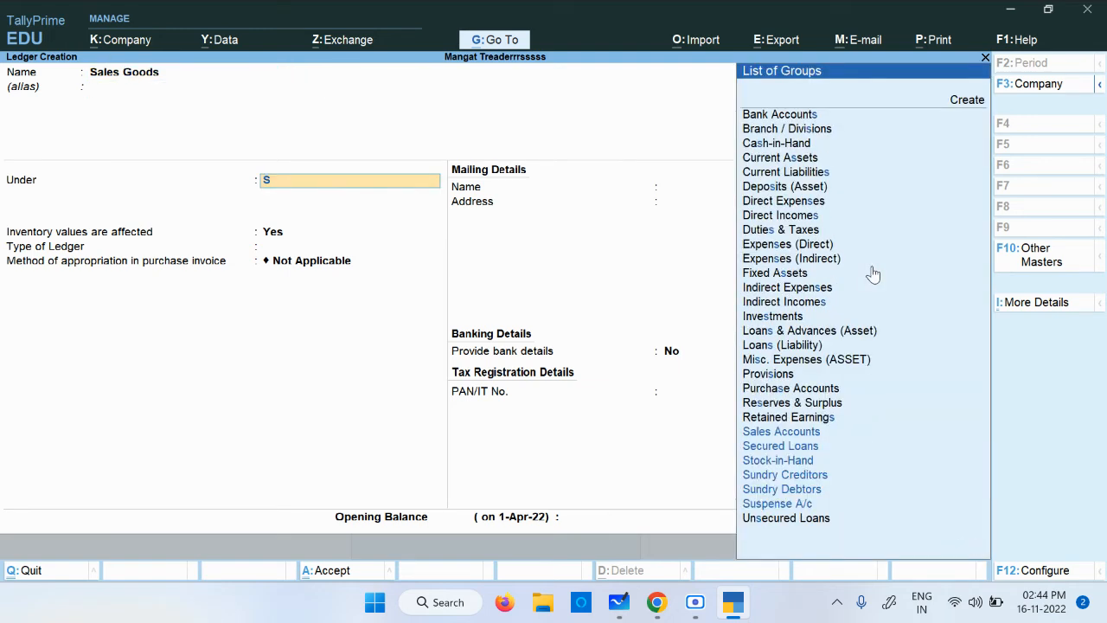
pyautogui.write('al')
pyautogui.press('Return')
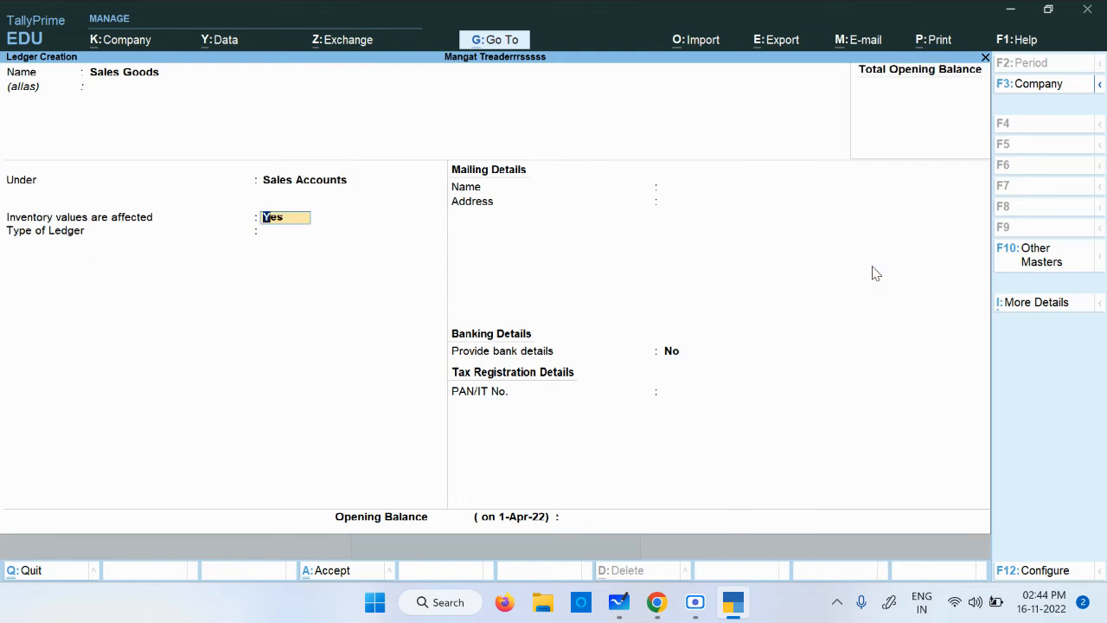
pyautogui.press('Return')
pyautogui.press('Return')
pyautogui.press('Return')
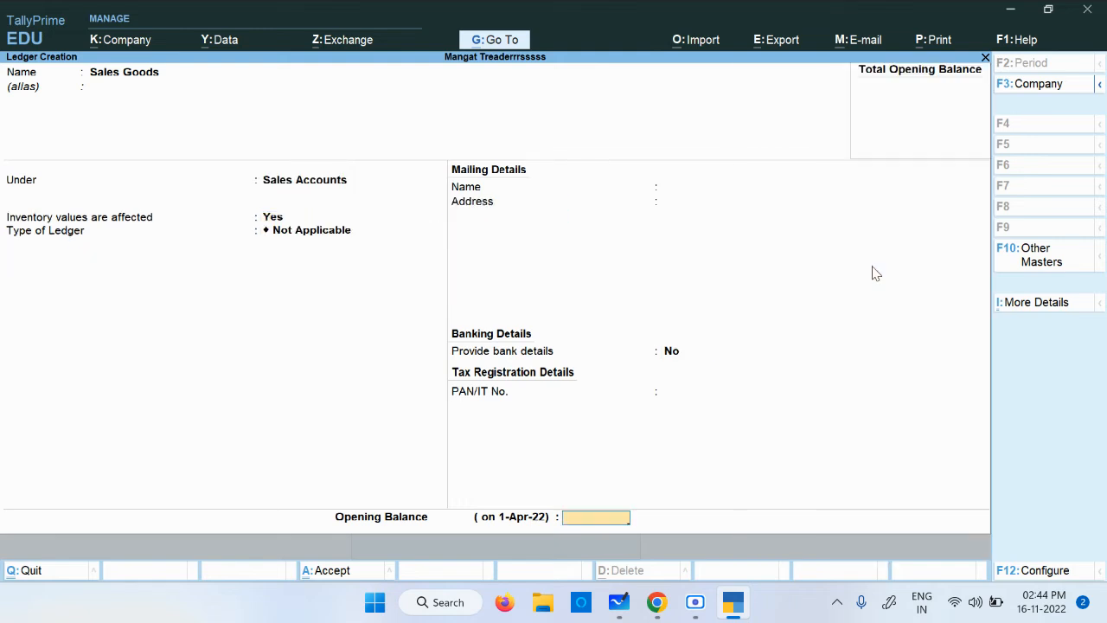
pyautogui.press('Return')
pyautogui.press('Return')
# Create the ledger "Sales Goods Return" under Sales Accounts, keeping inventory values affected as Yes and type as Not Applicable.
pyautogui.write('Sa')
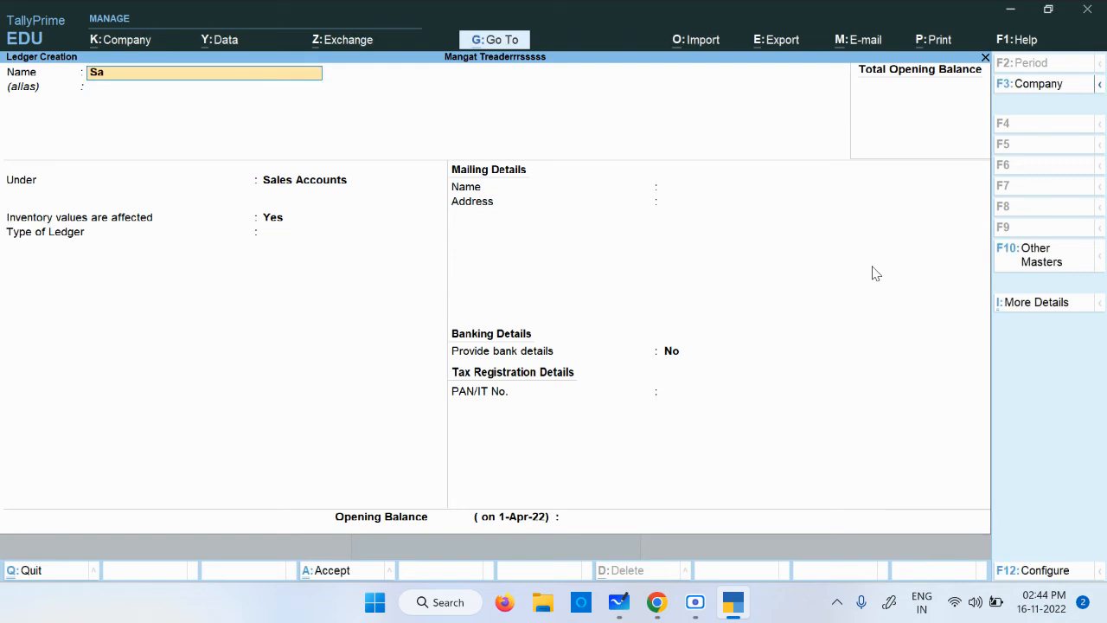
pyautogui.write('les Goods Return')
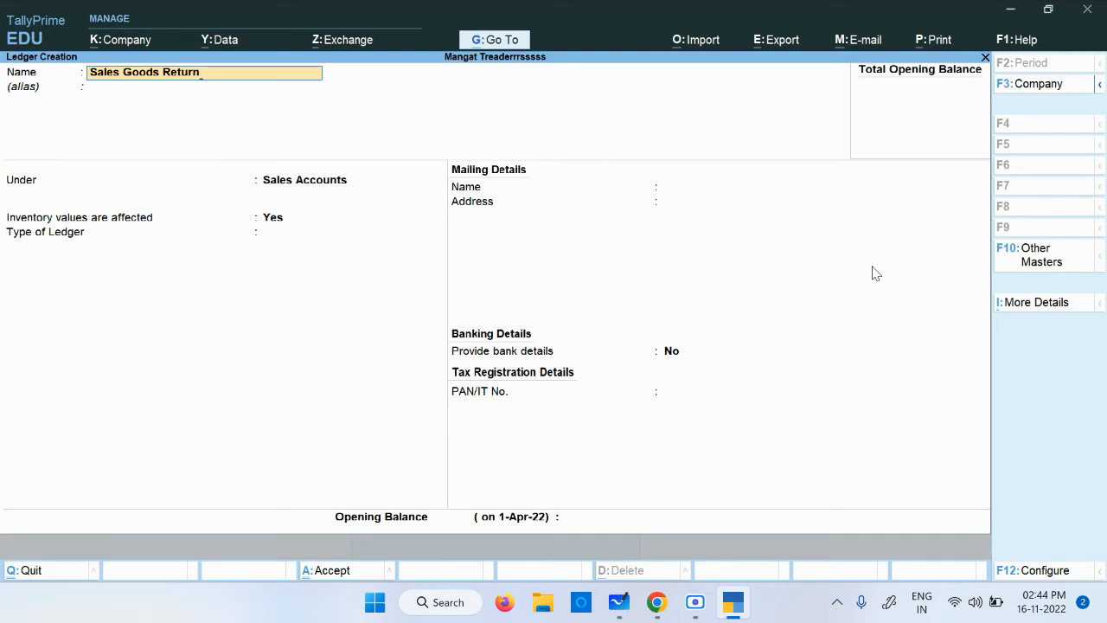
pyautogui.press('Return')
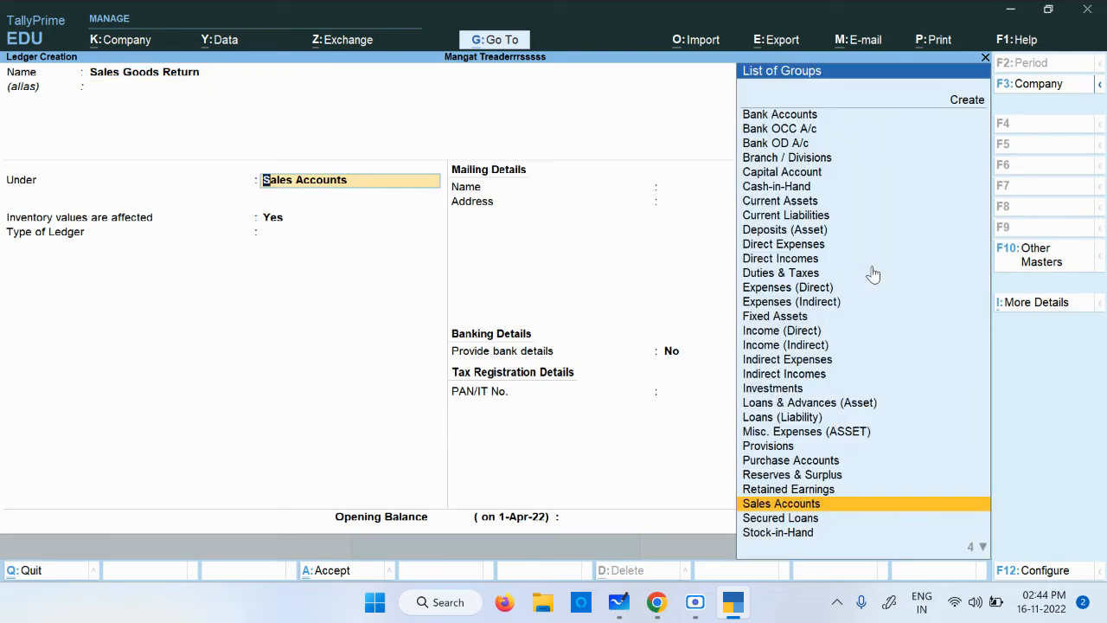
pyautogui.press('Return')
pyautogui.press('Return')
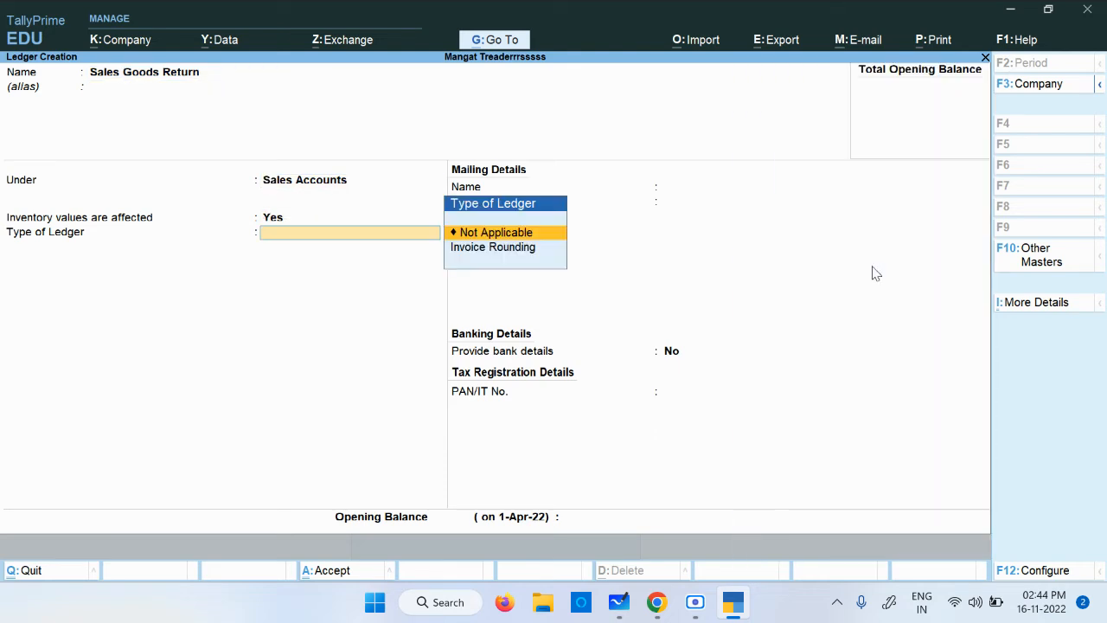
pyautogui.press('Return')
pyautogui.press('Return')
pyautogui.press('Return')
pyautogui.press('Return')
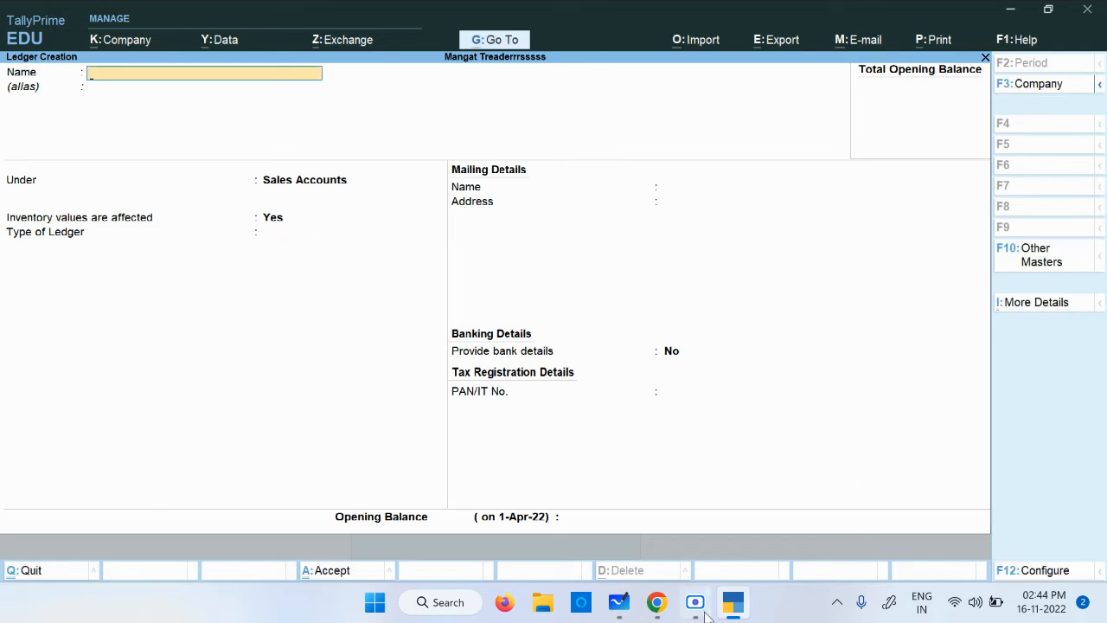
# Glance at the whiteboard's Step 4 notes, then close the blank ledger form and return to the Gateway of Tally.
pyautogui.click(623, 605)
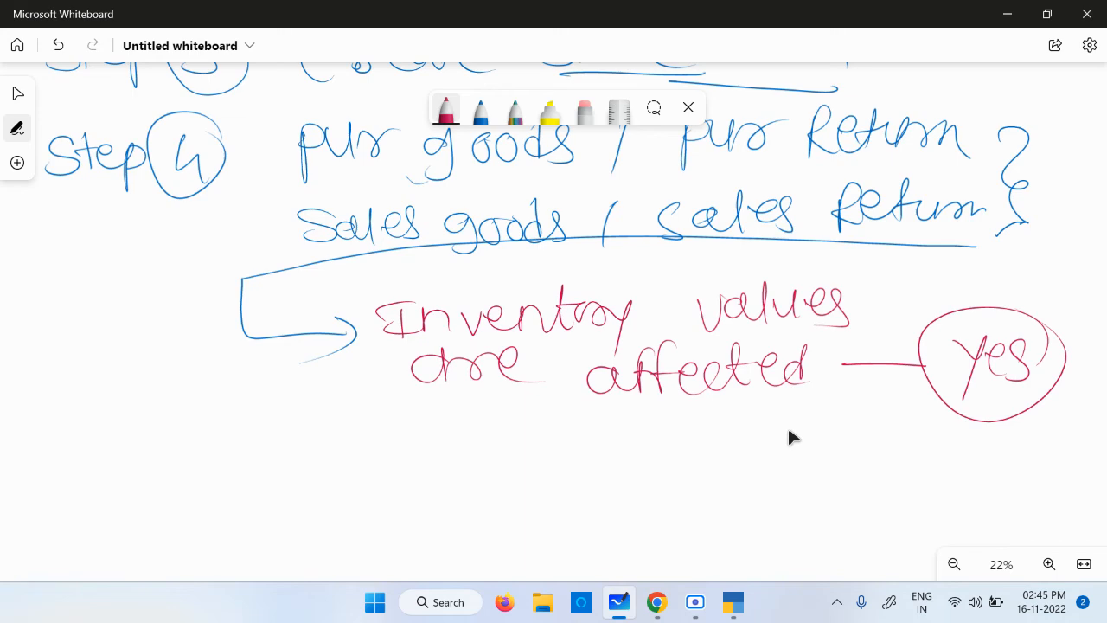
pyautogui.hotkey('alt', 'Tab')
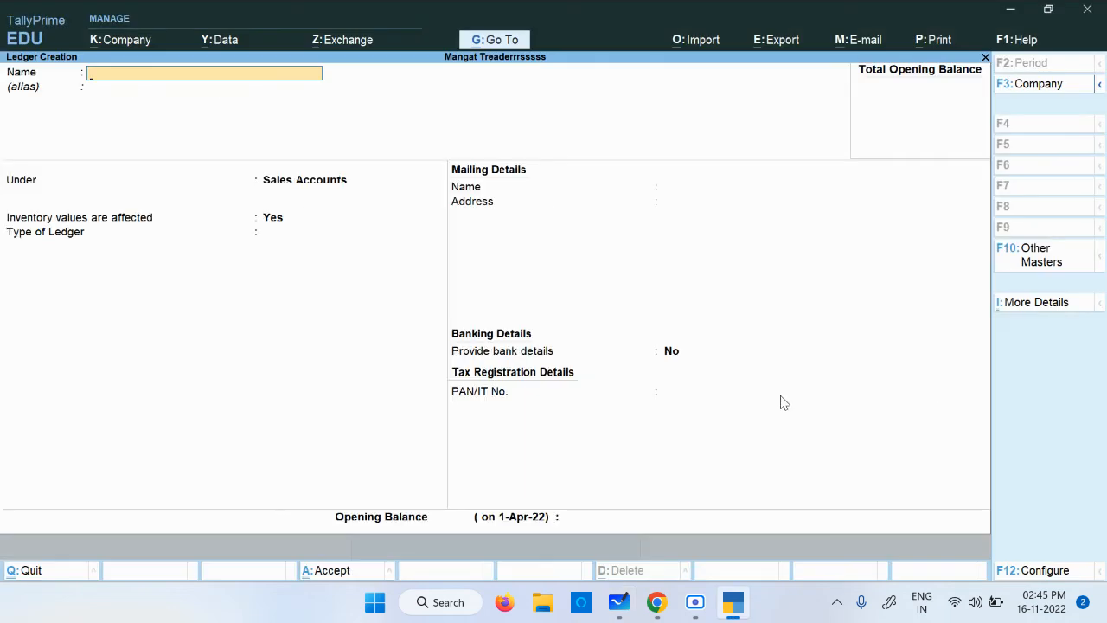
pyautogui.press('Escape')
pyautogui.press('y')
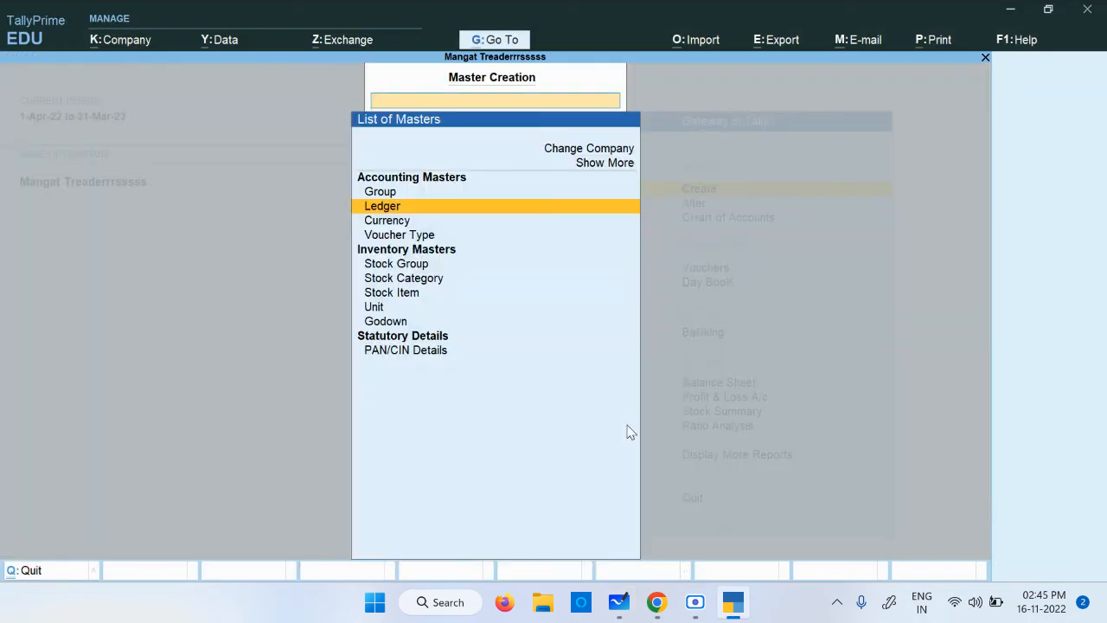
pyautogui.press('Escape')
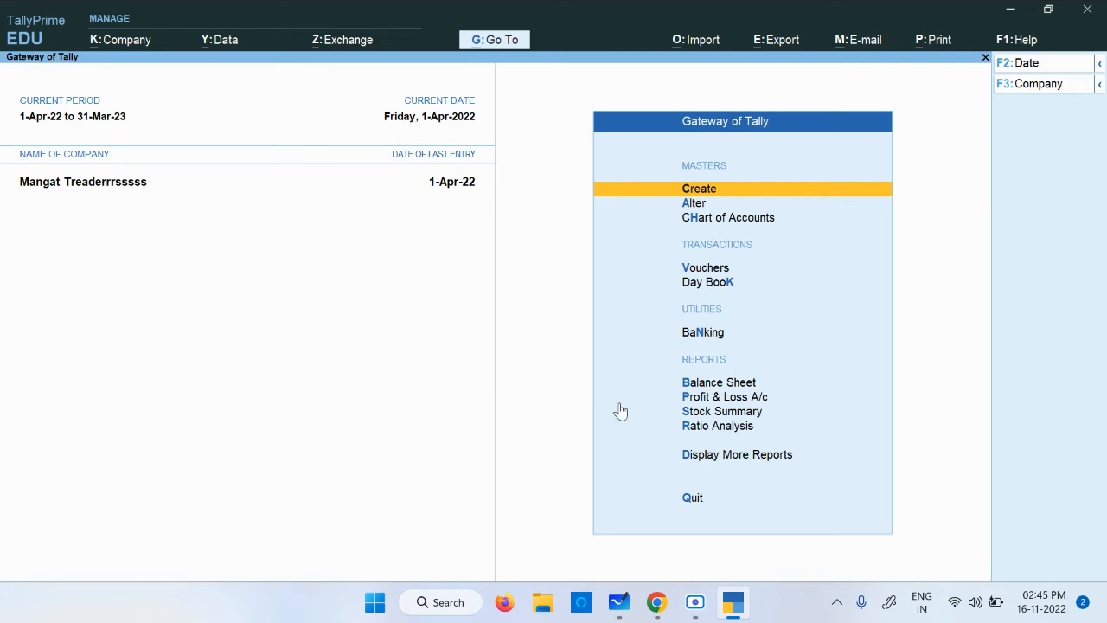
# Switch to Microsoft Whiteboard and locate the Purchase Books exercise with the Feb. 10 purchase from Sita Sons.
pyautogui.click(619, 604)
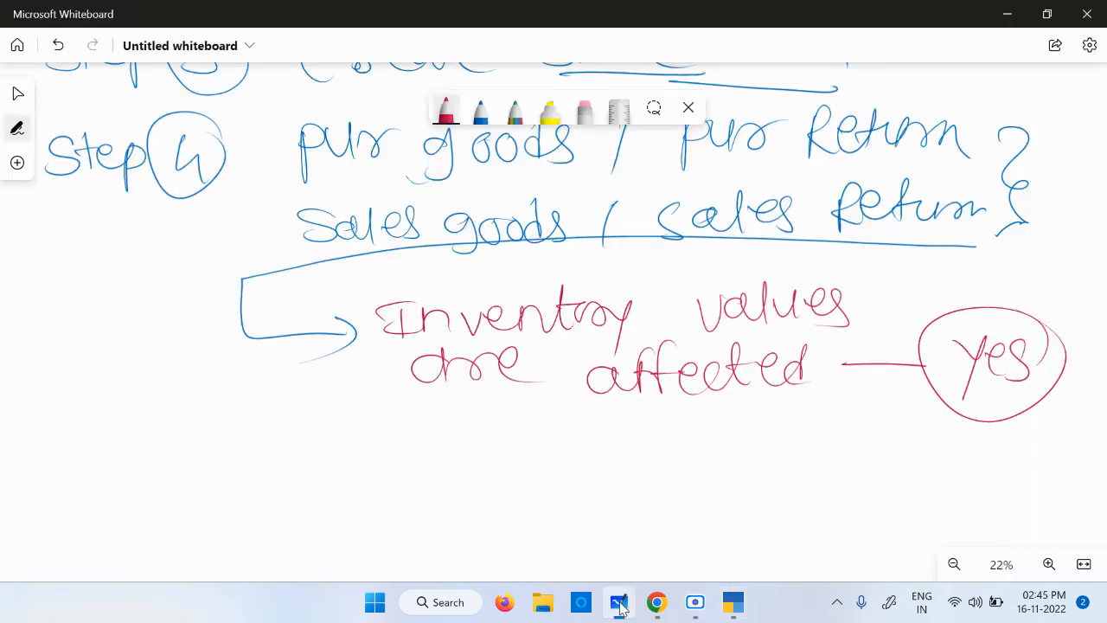
pyautogui.scroll(-2, 258, 333)
pyautogui.moveTo(160, 310); pyautogui.dragTo(279, 541)
pyautogui.moveTo(200, 182); pyautogui.dragTo(191, 511)
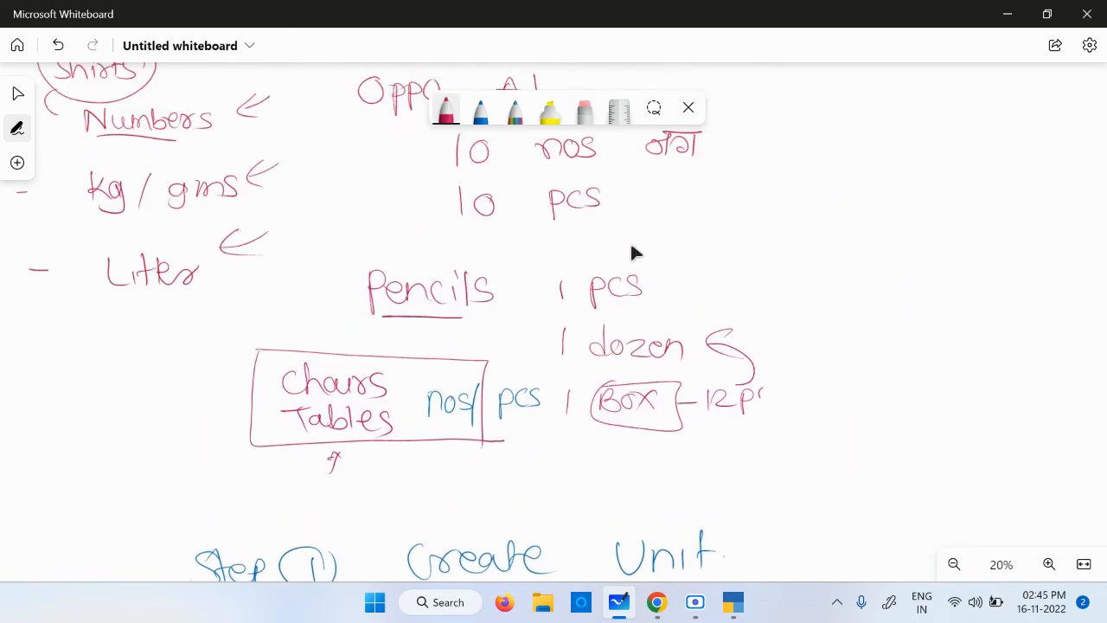
pyautogui.moveTo(771, 132); pyautogui.dragTo(914, 455)
pyautogui.moveTo(277, 176); pyautogui.dragTo(685, 437)
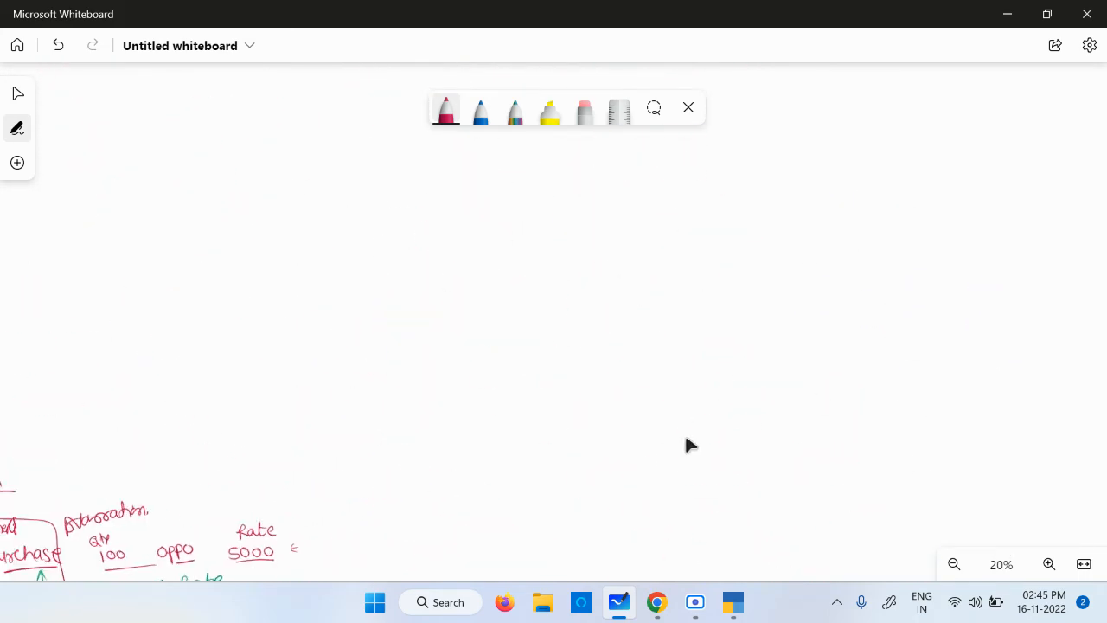
pyautogui.moveTo(470, 256); pyautogui.dragTo(830, 389)
pyautogui.scroll(-4, 698, 341)
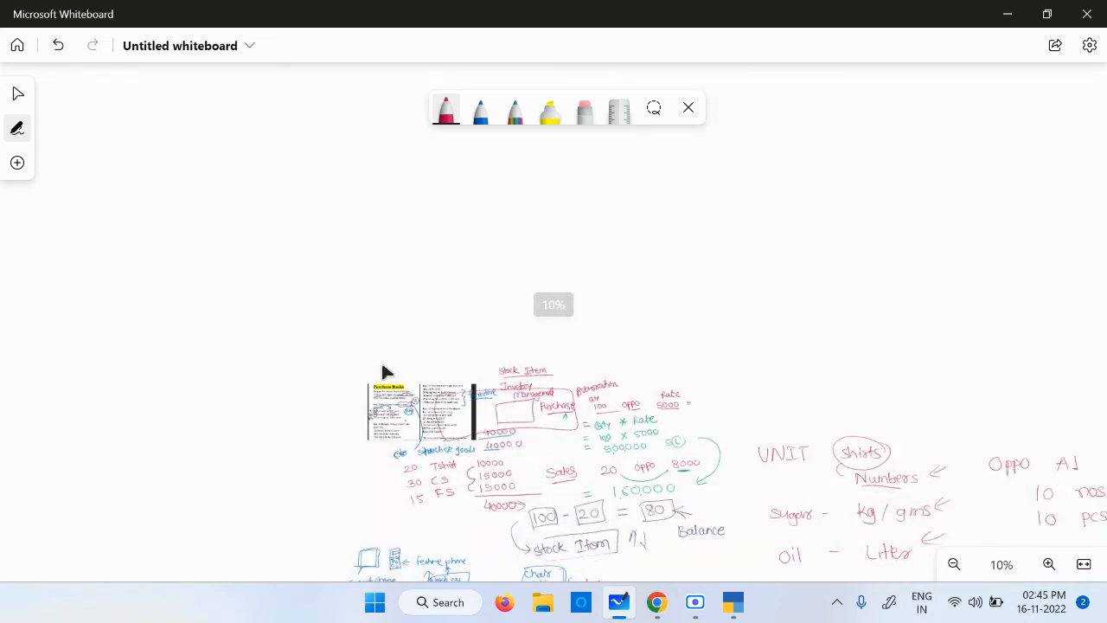
pyautogui.scroll(4, 381, 359)
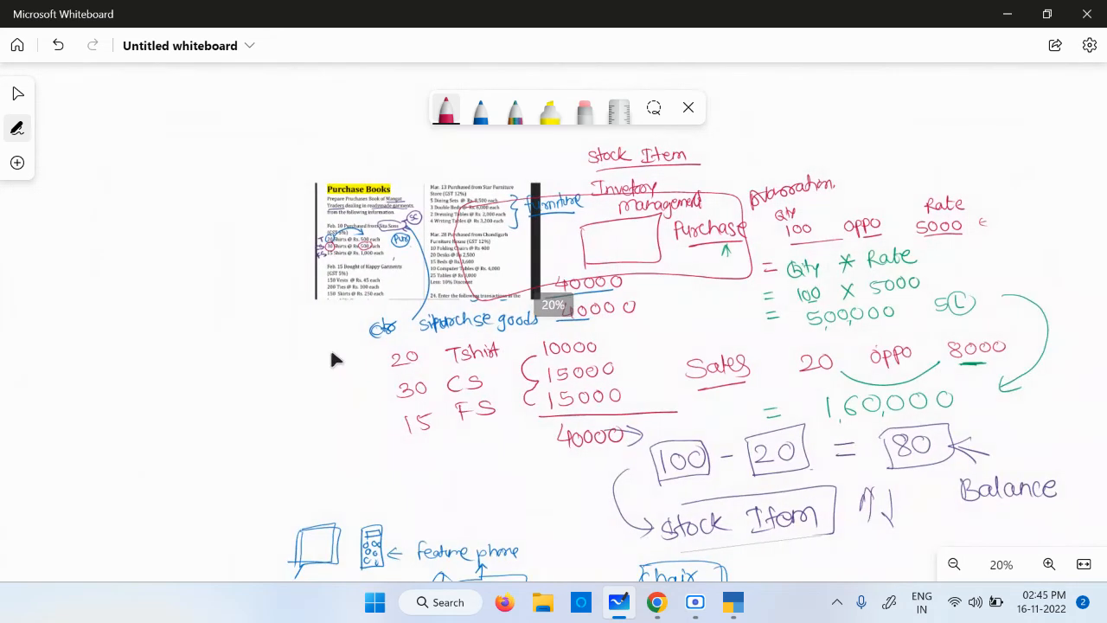
pyautogui.scroll(3, 330, 347)
pyautogui.scroll(5, 158, 288)
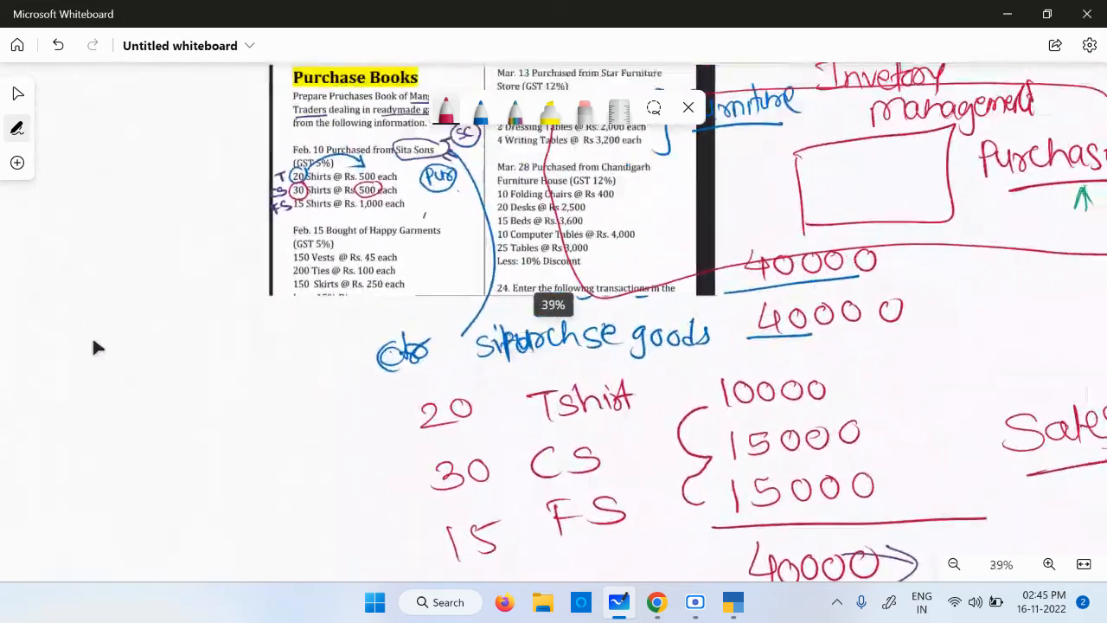
pyautogui.scroll(5, 158, 288)
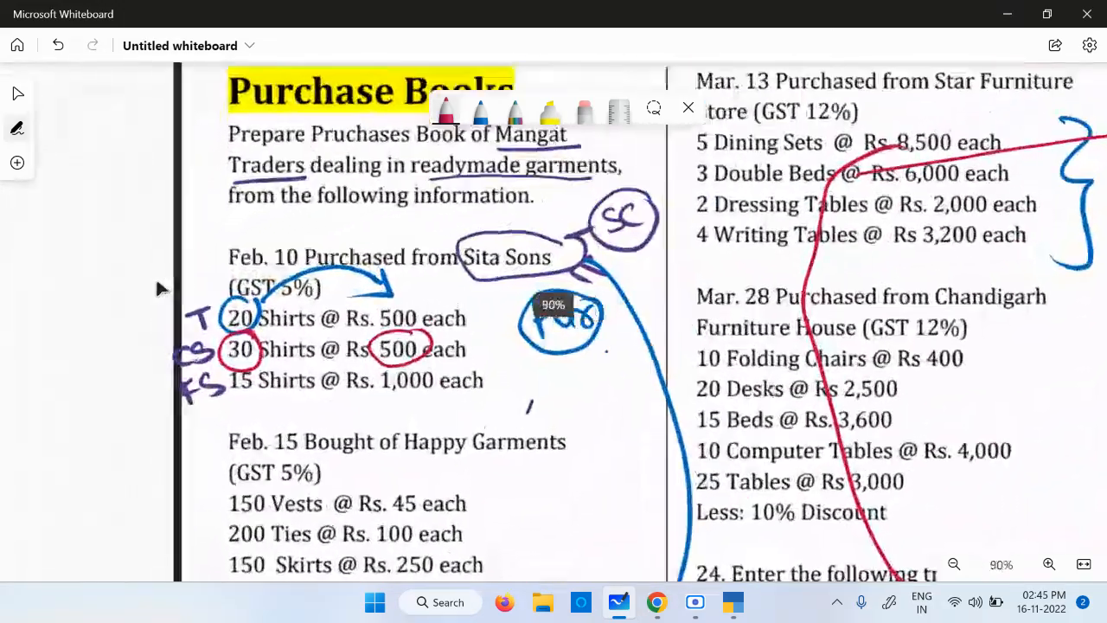
# Delete the blue circle and arrow drawn over the 20 Shirts line of the Feb. 10 purchase.
pyautogui.scroll(1, 158, 287)
pyautogui.click(412, 270)
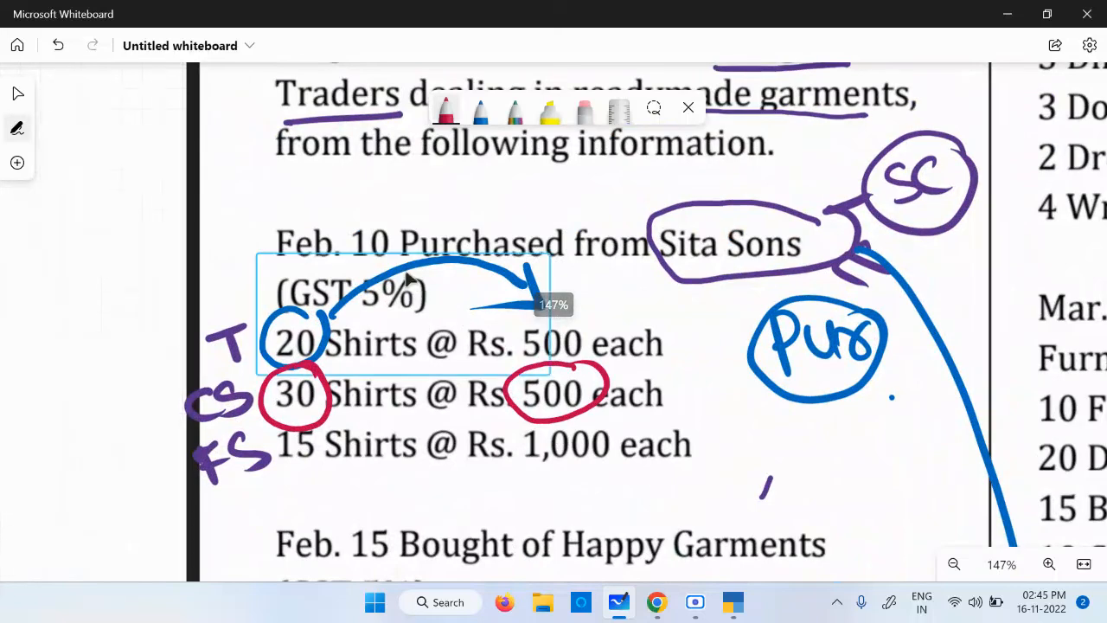
pyautogui.press('Delete')
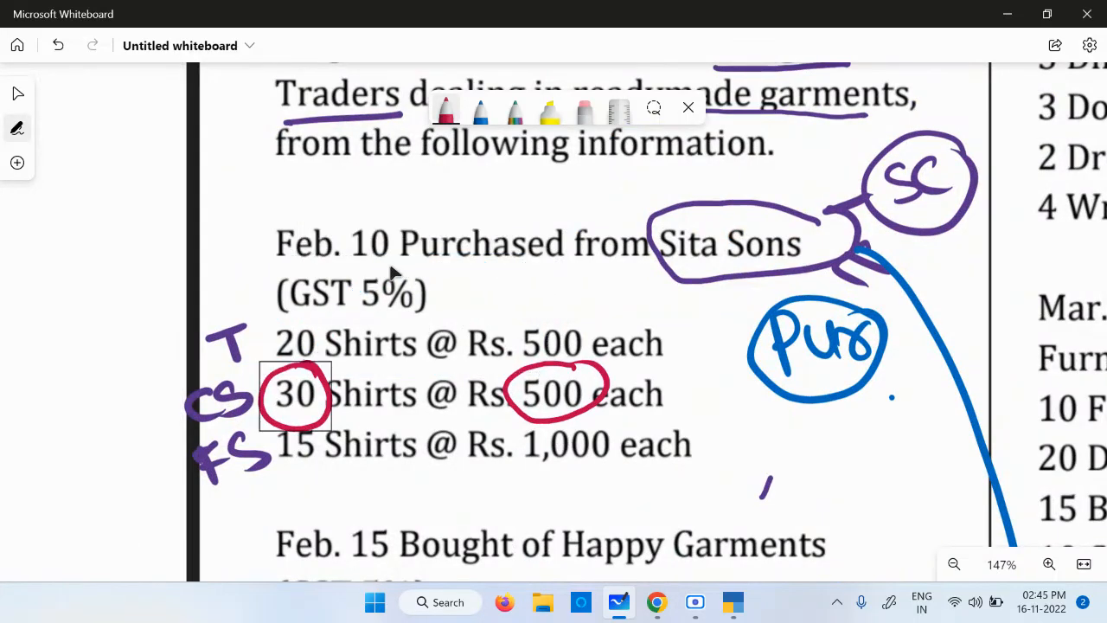
pyautogui.press('Delete')
pyautogui.hotkey('ctrl', 'a')
pyautogui.press('Delete')
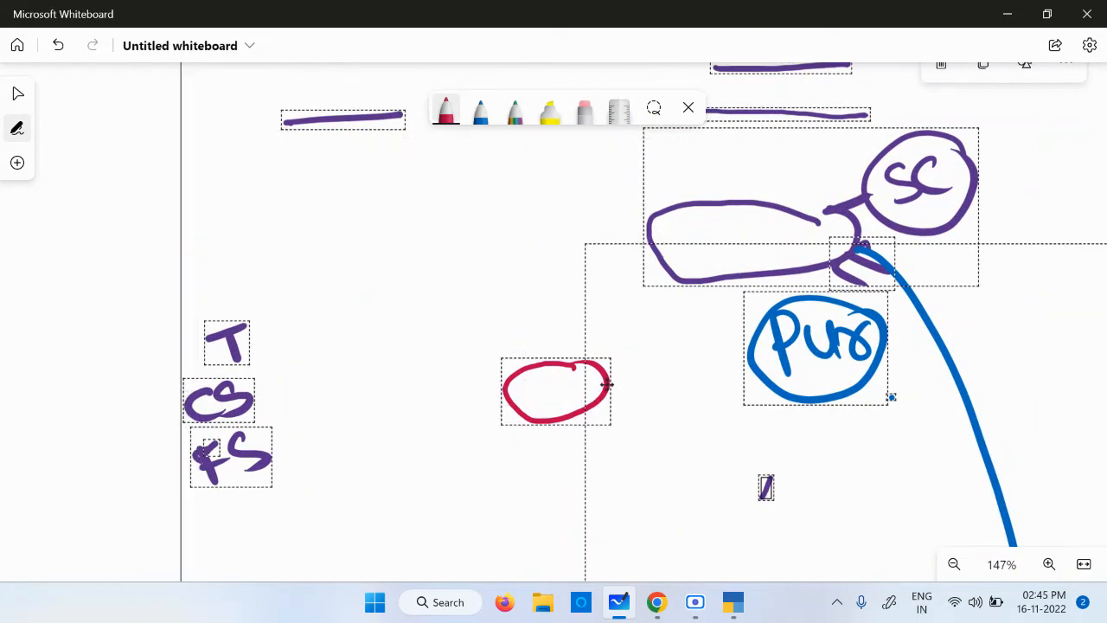
pyautogui.hotkey('ctrl', 'z')
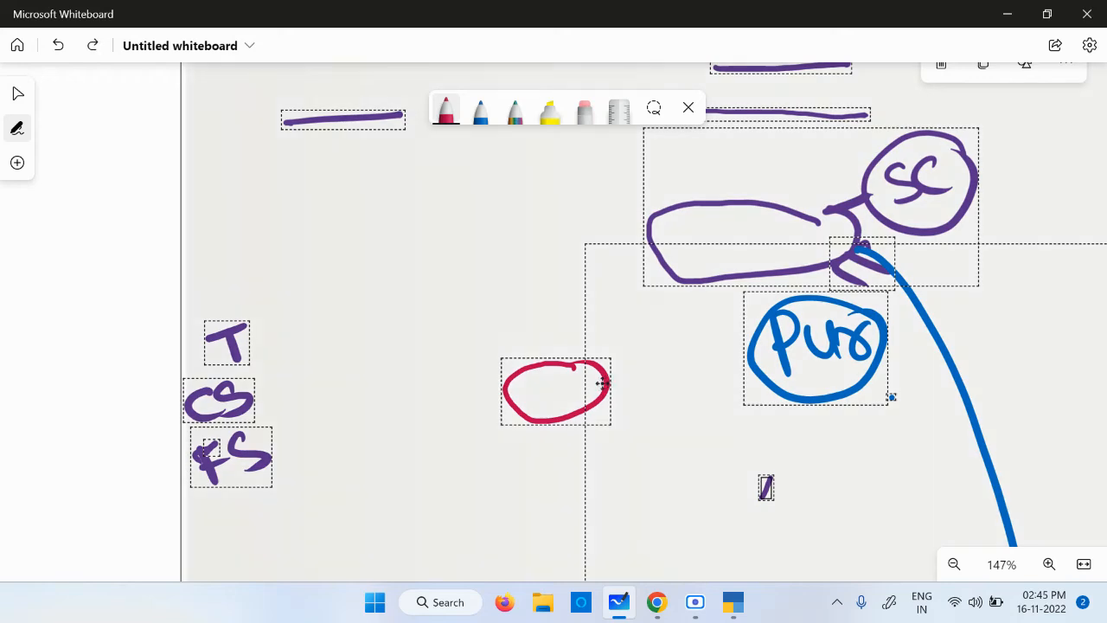
pyautogui.hotkey('ctrl', 'z')
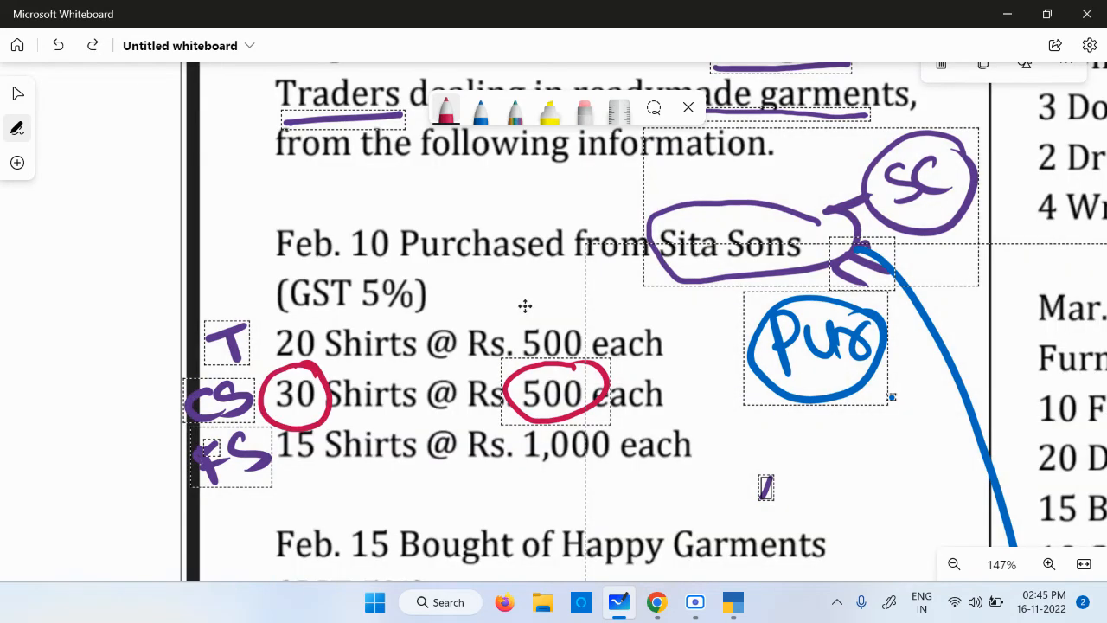
pyautogui.click(139, 316)
# Delete the red circles around 30 and 500 and the purple SC marking around Sita Sons.
pyautogui.click(311, 370)
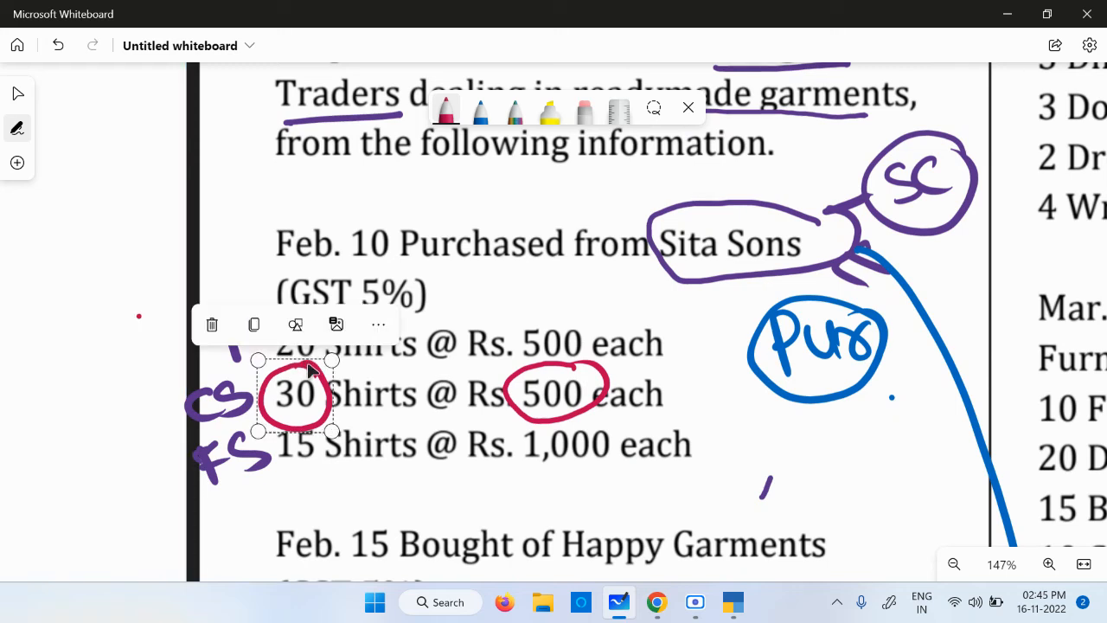
pyautogui.press('Delete')
pyautogui.click(561, 367)
pyautogui.press('Delete')
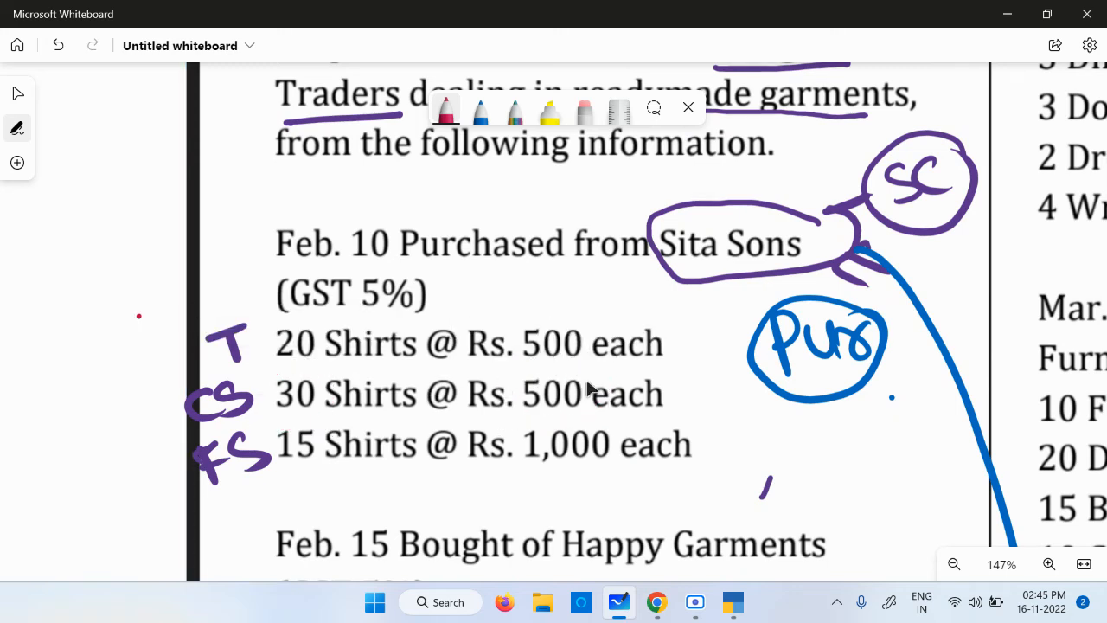
pyautogui.click(702, 207)
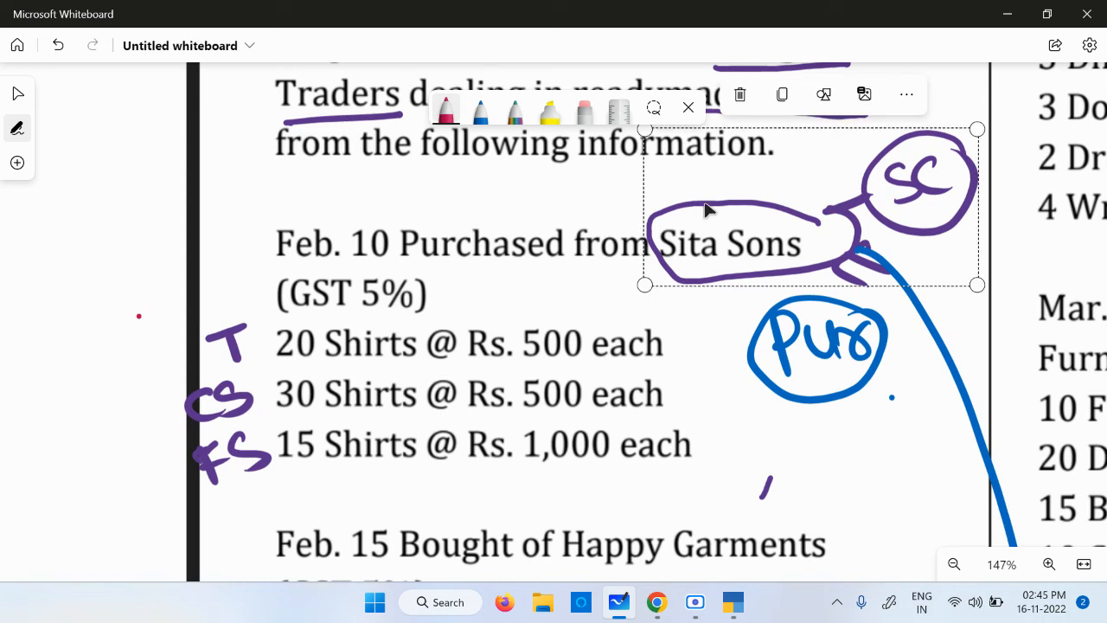
pyautogui.press('Delete')
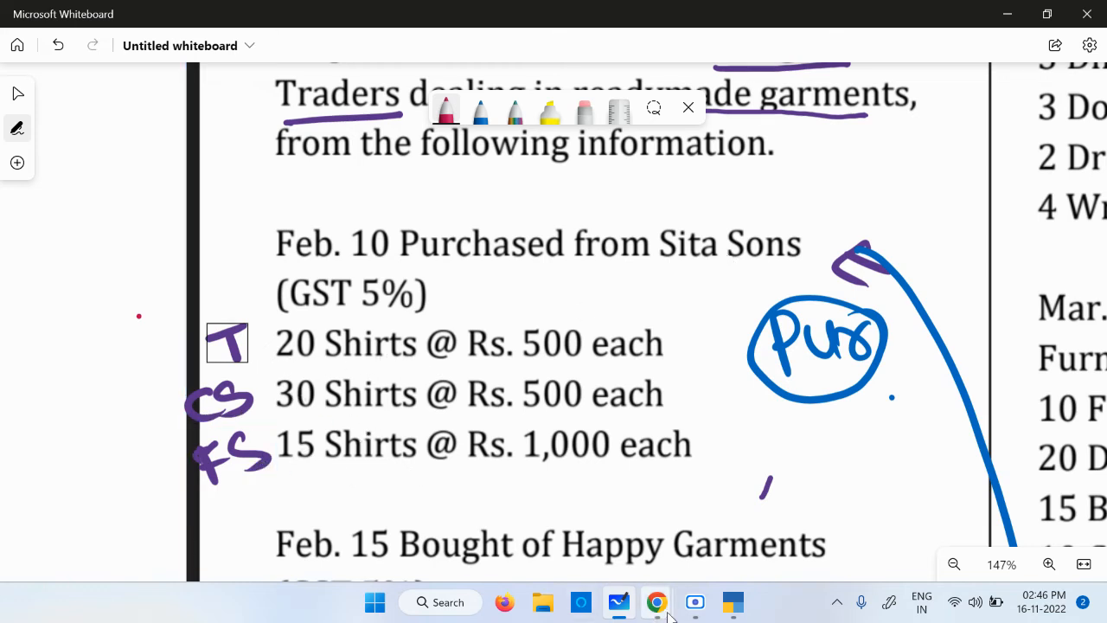
# Switch to TallyPrime and open a new Purchase voucher, passing through the Contra and Payment voucher types.
pyautogui.click(737, 599)
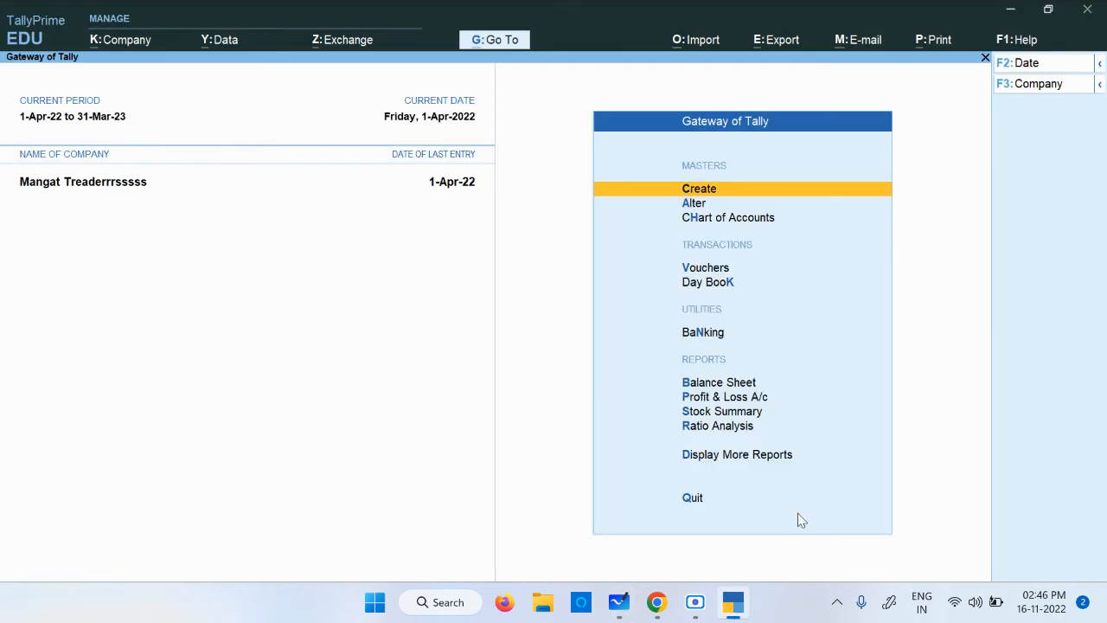
pyautogui.press('Down')
pyautogui.press('Down')
pyautogui.press('Down')
pyautogui.press('Down')
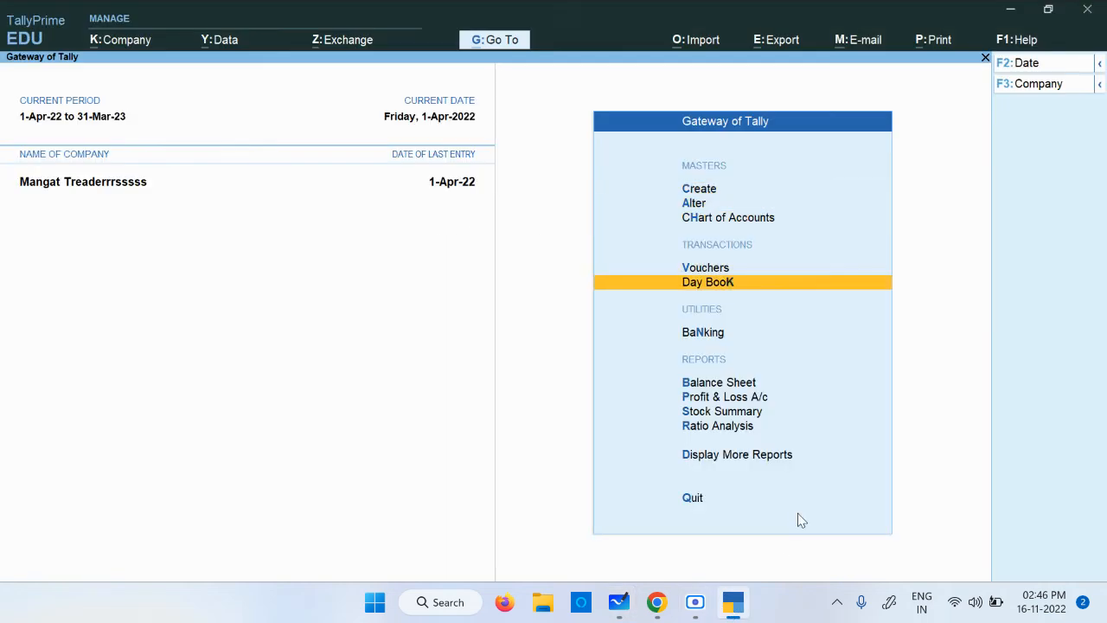
pyautogui.press('Up')
pyautogui.press('Return')
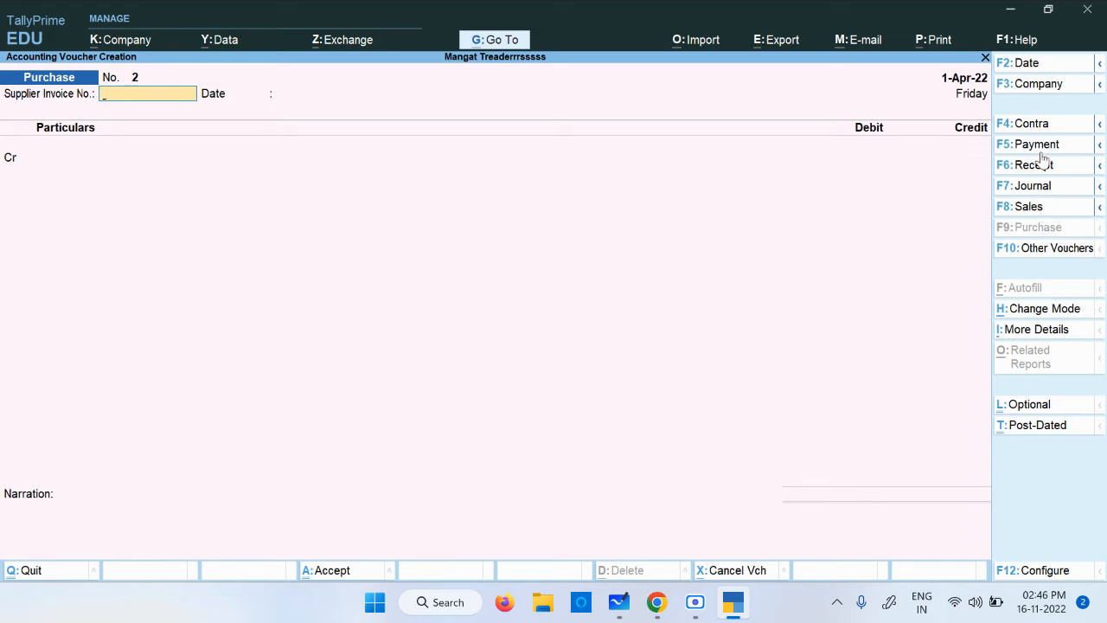
pyautogui.click(1044, 126)
pyautogui.click(1037, 147)
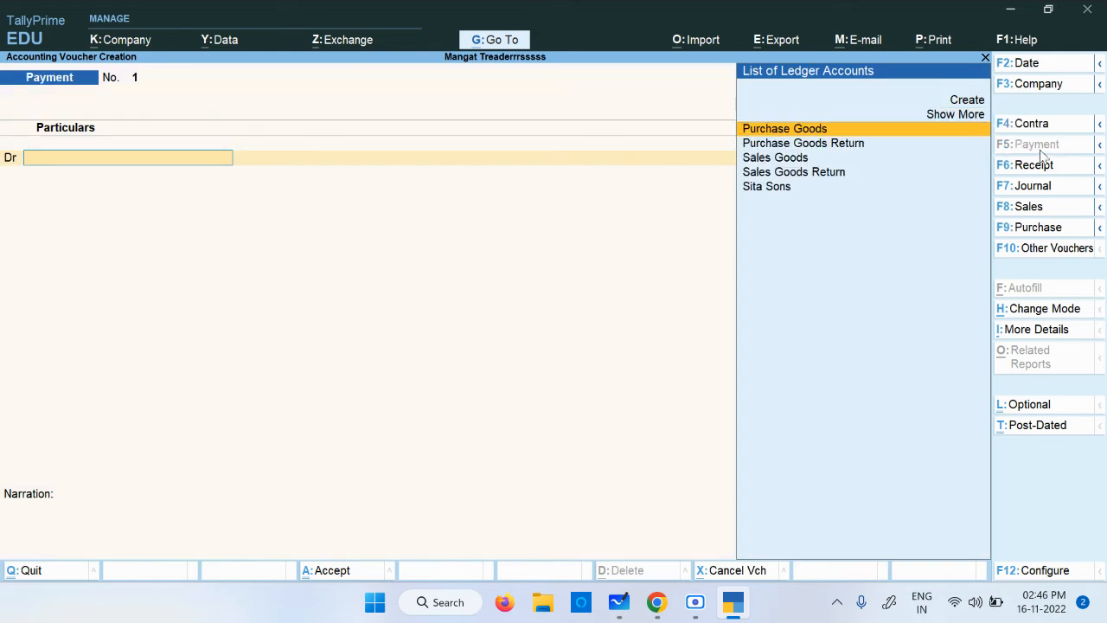
pyautogui.click(1035, 232)
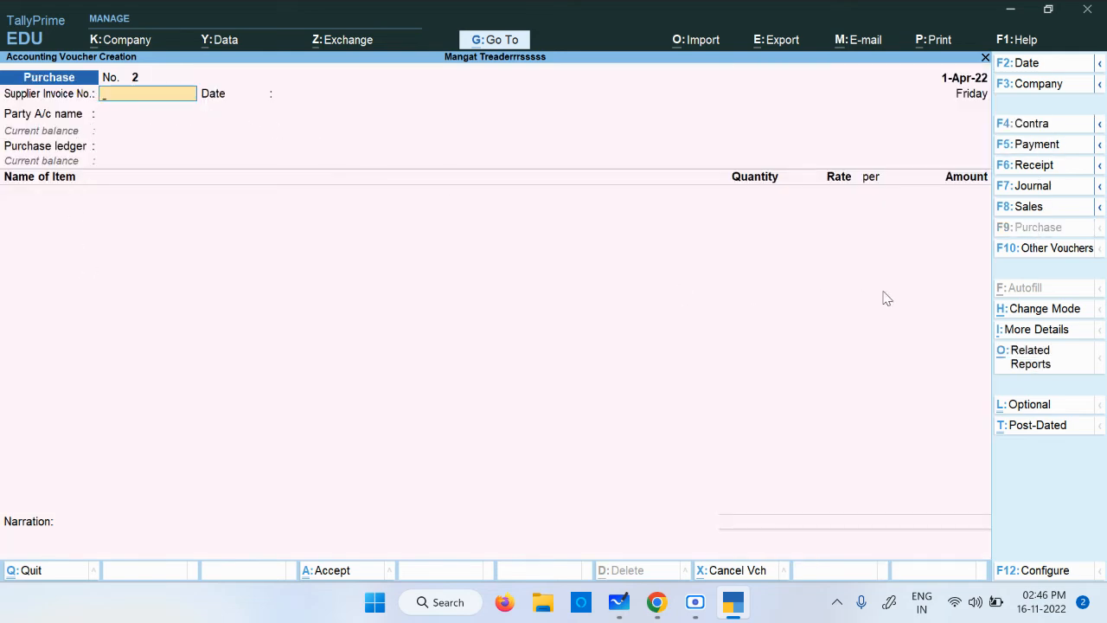
# Change the purchase voucher's mode to As Voucher.
pyautogui.click(1032, 311)
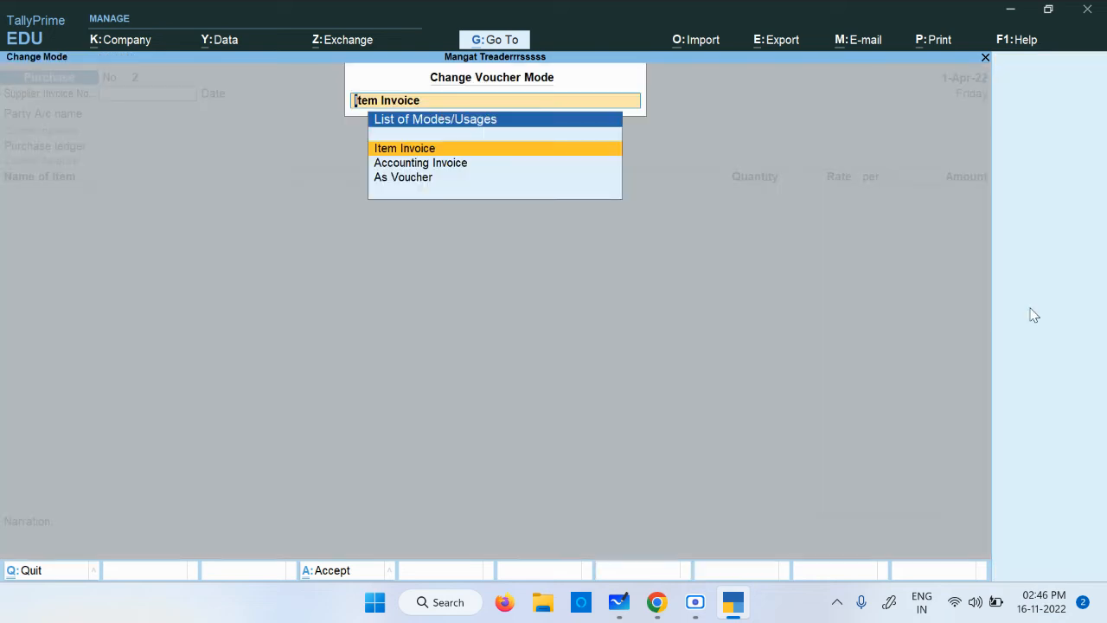
pyautogui.press('Down')
pyautogui.press('Down')
pyautogui.press('Return')
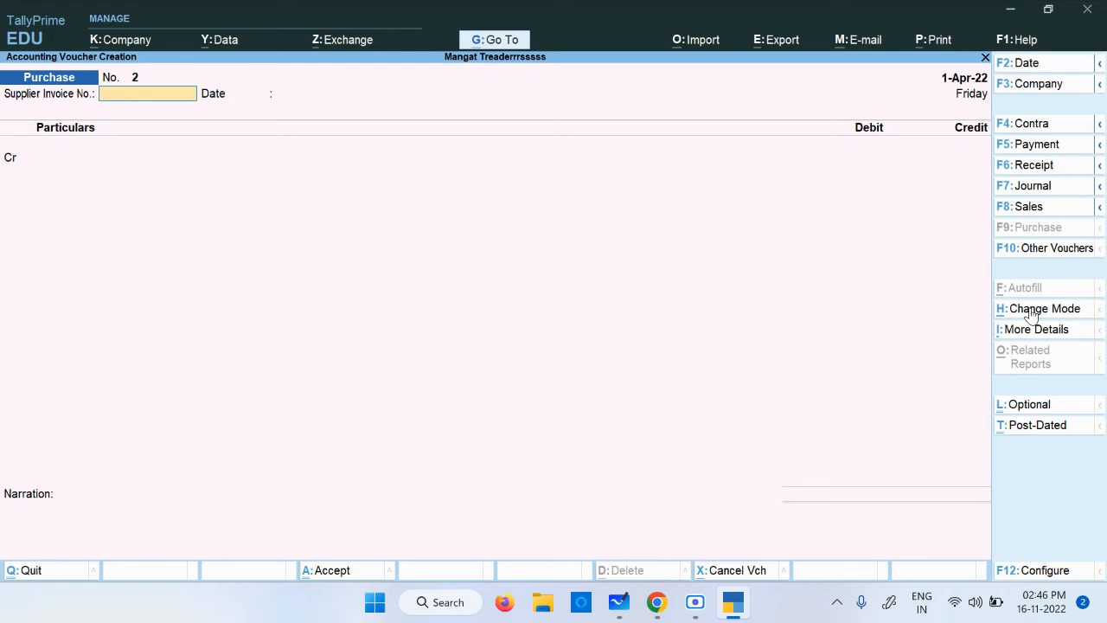
# Leave the supplier invoice number and date blank and credit Sita Sons with 40000.
pyautogui.press('Return')
pyautogui.press('Return')
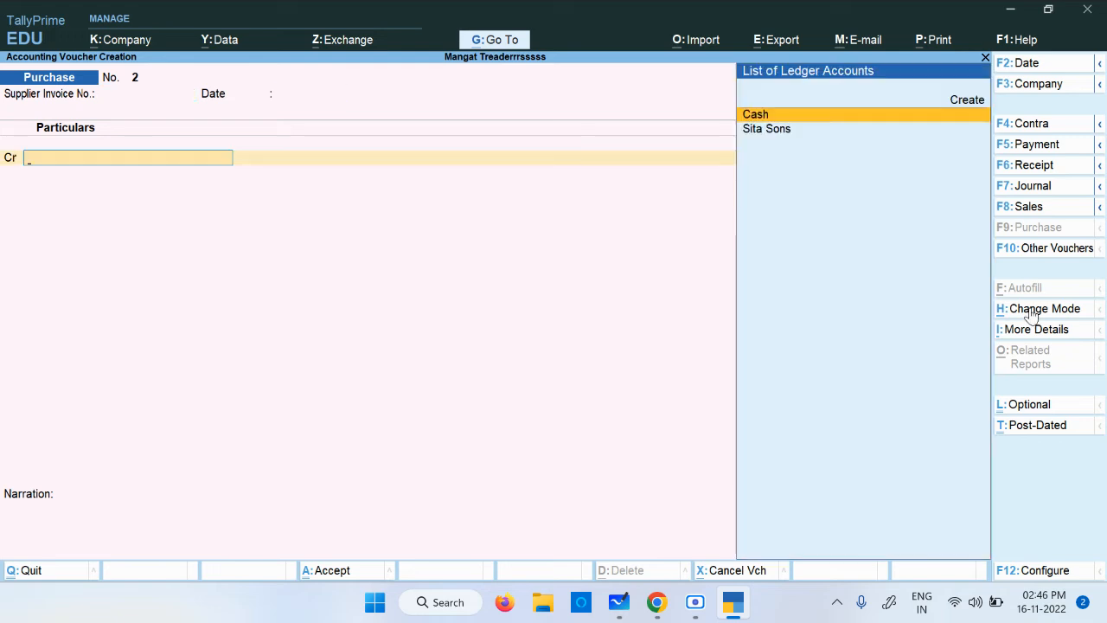
pyautogui.press('Down')
pyautogui.press('Return')
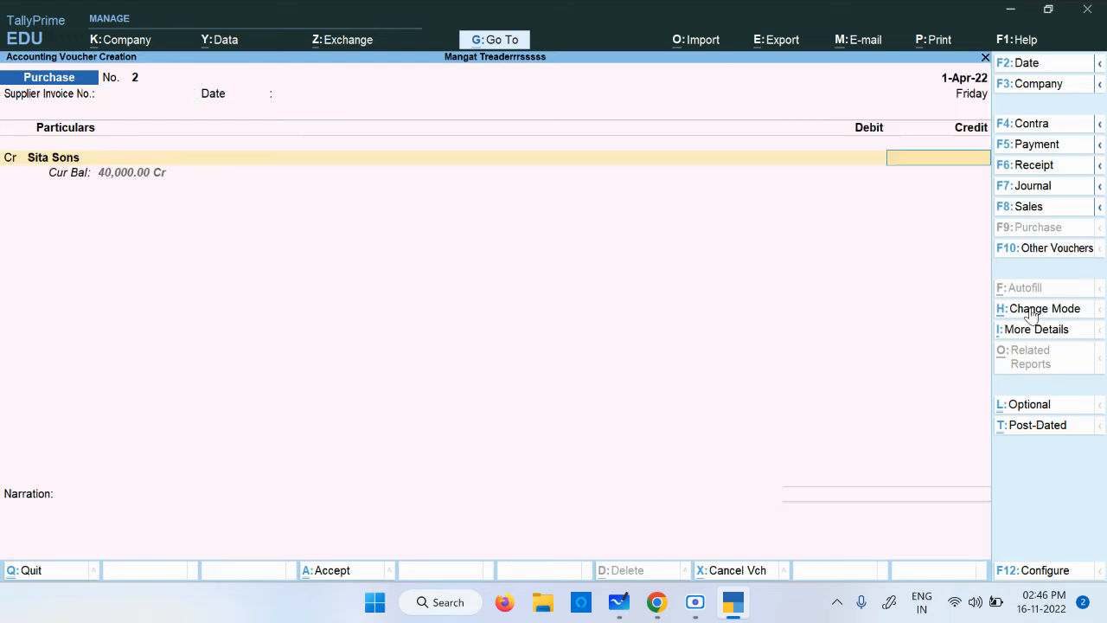
pyautogui.write('40000')
pyautogui.press('Return')
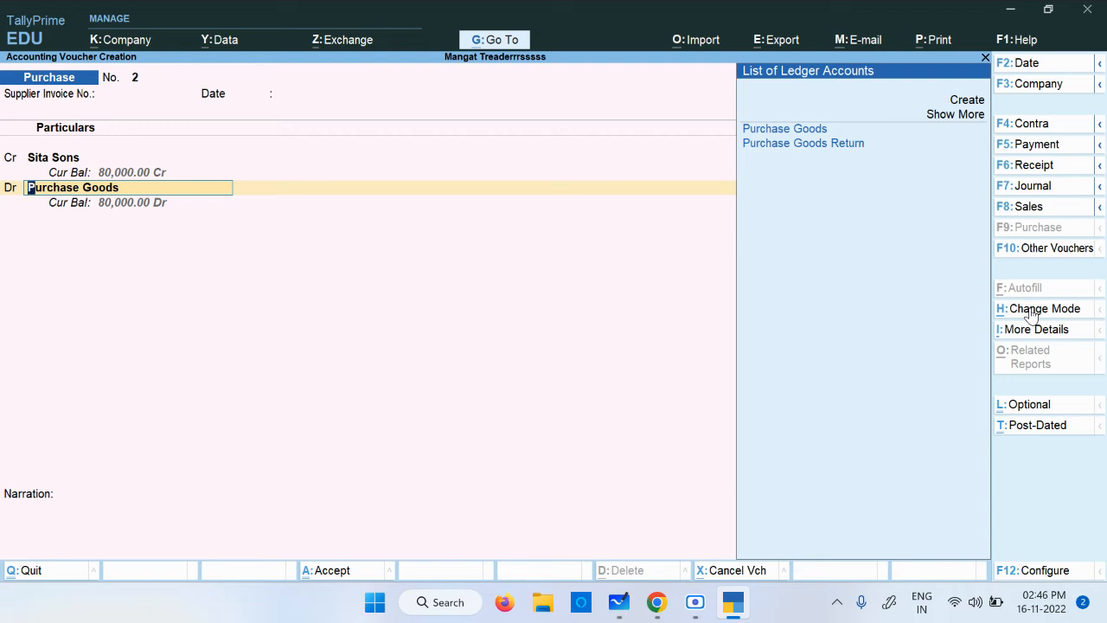
# Debit the Purchase Goods ledger for 40,000.00 and select T Shirt as the first item in its inventory allocations.
pyautogui.press('Return')
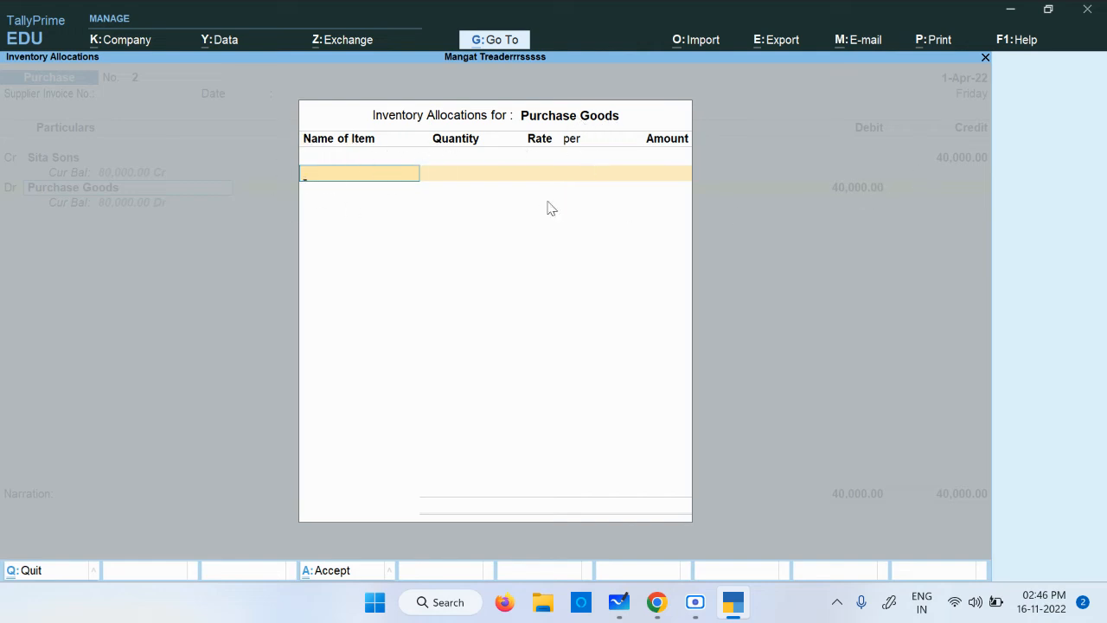
pyautogui.click(355, 184)
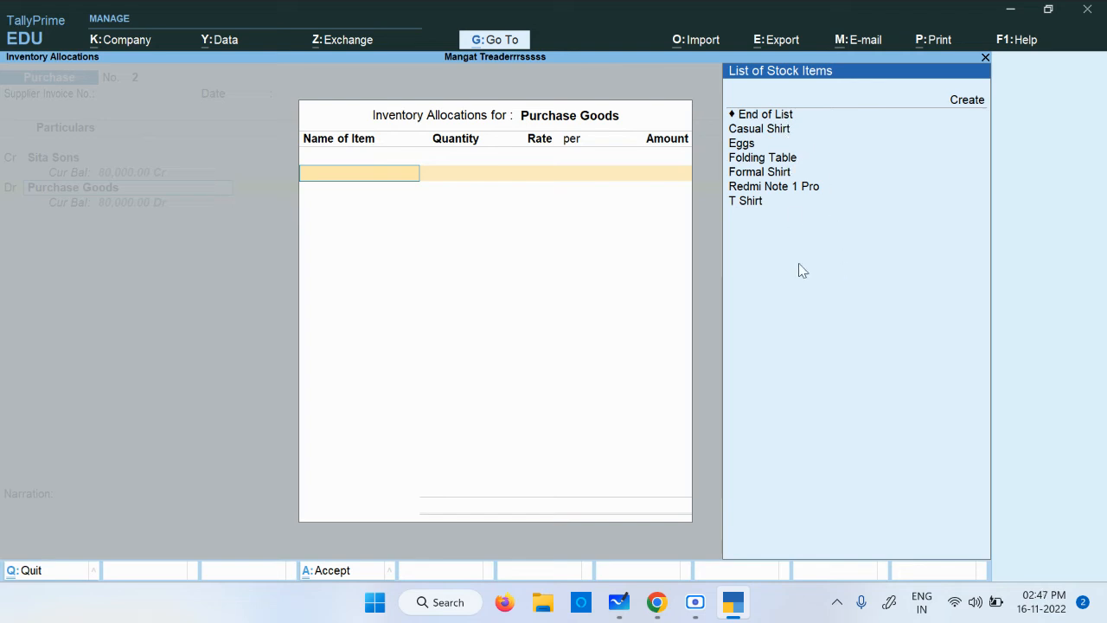
pyautogui.press('Down')
pyautogui.press('Down')
pyautogui.press('Down')
pyautogui.press('Down')
pyautogui.press('Down')
pyautogui.press('Down')
pyautogui.press('Down')
pyautogui.press('Down')
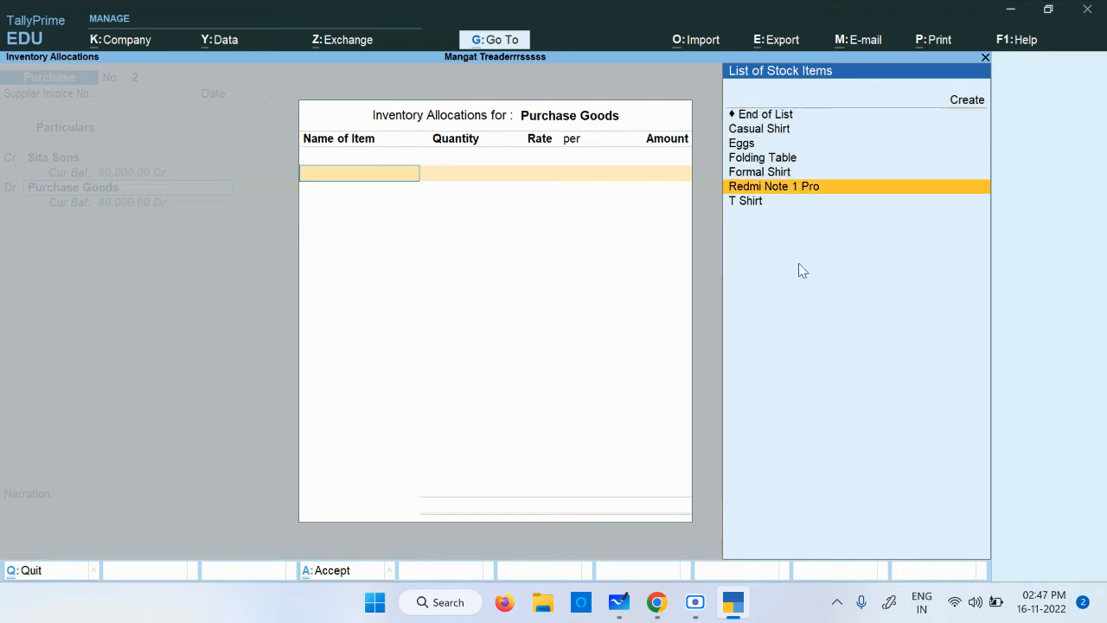
pyautogui.press('Return')
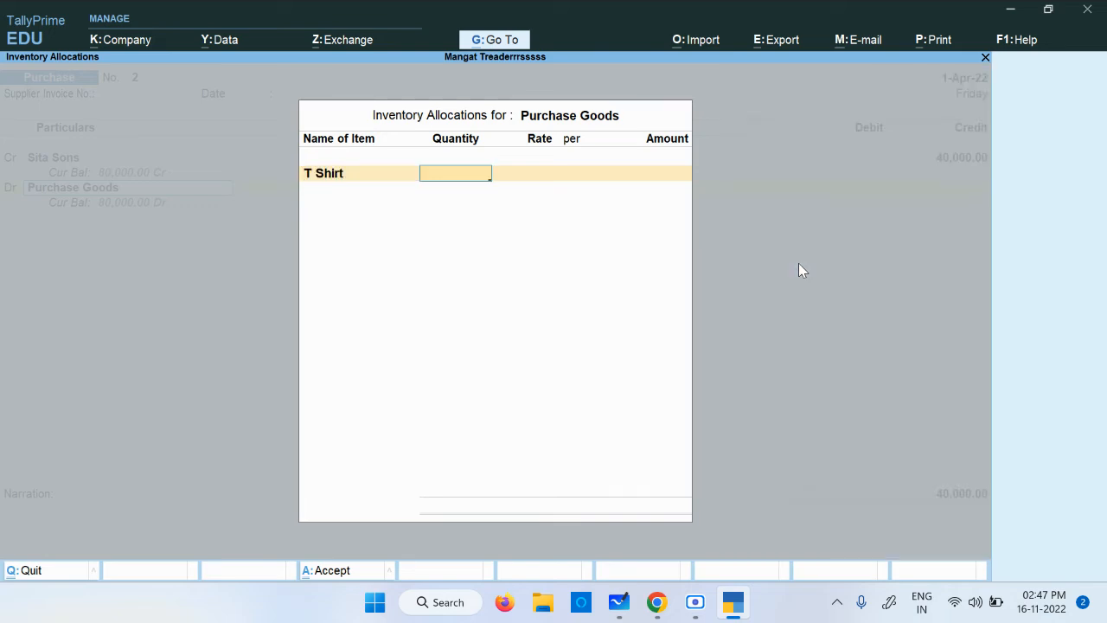
# Check the exercise on the whiteboard and allocate 20 nos of T Shirt at a rate of 500 per nos to Purchase Goods.
pyautogui.hotkey('alt', 'Tab')
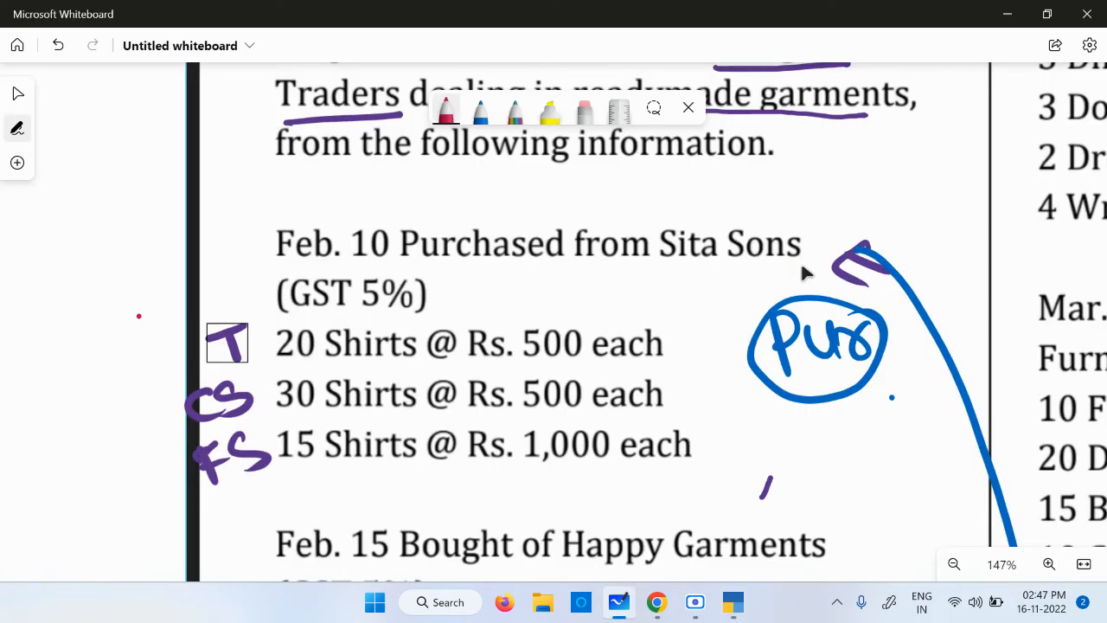
pyautogui.hotkey('alt', 'Tab')
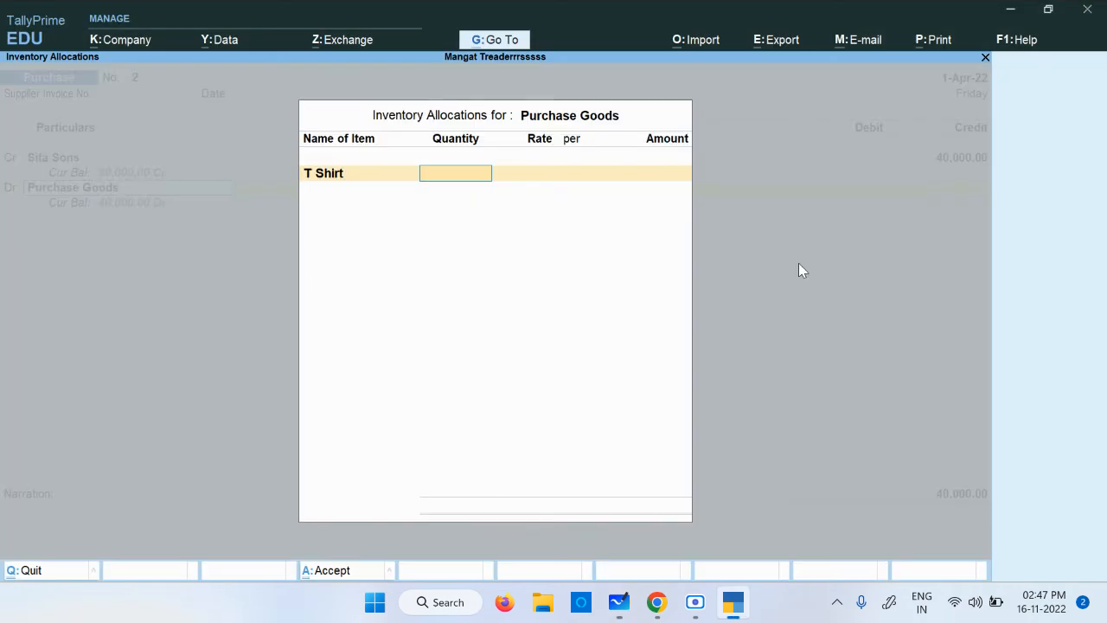
pyautogui.write('20 nos')
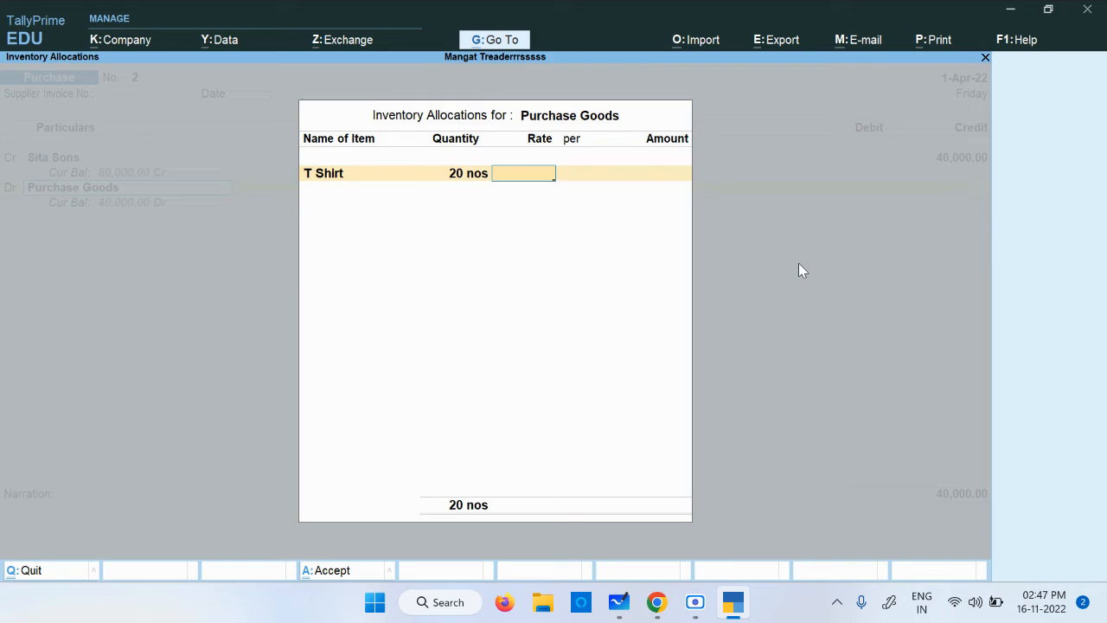
pyautogui.hotkey('alt', 'Tab')
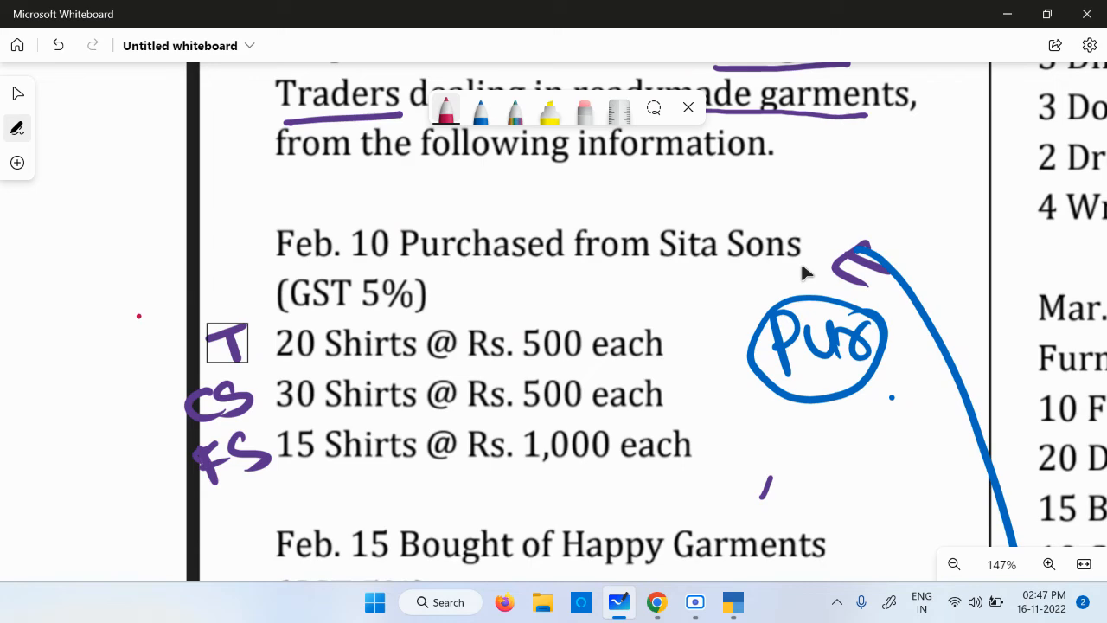
pyautogui.hotkey('alt', 'Tab')
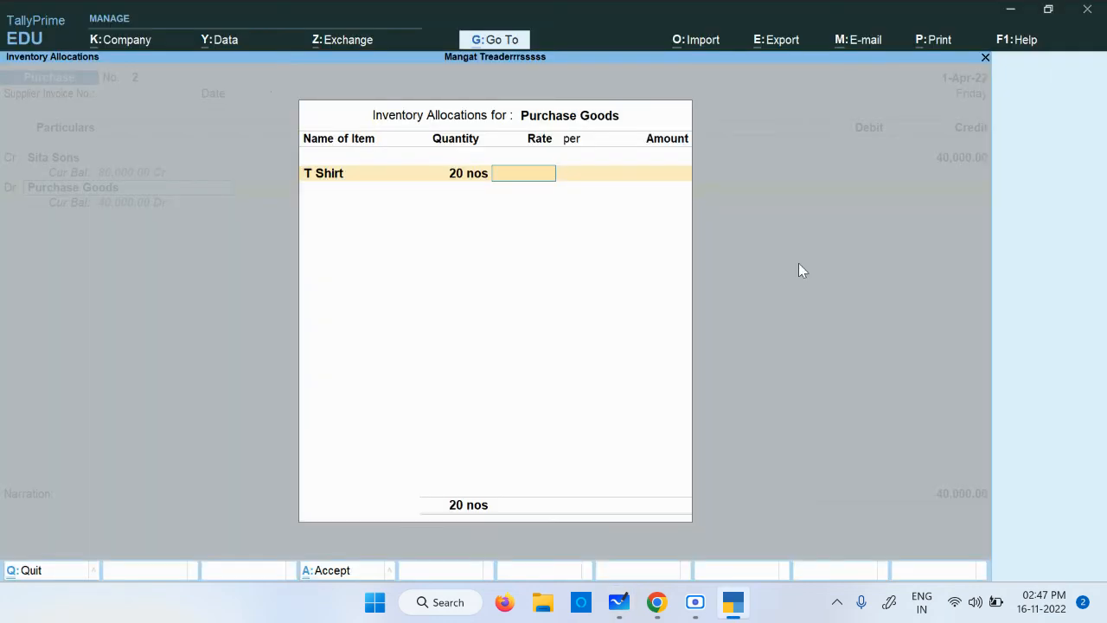
pyautogui.write('500')
pyautogui.press('Return')
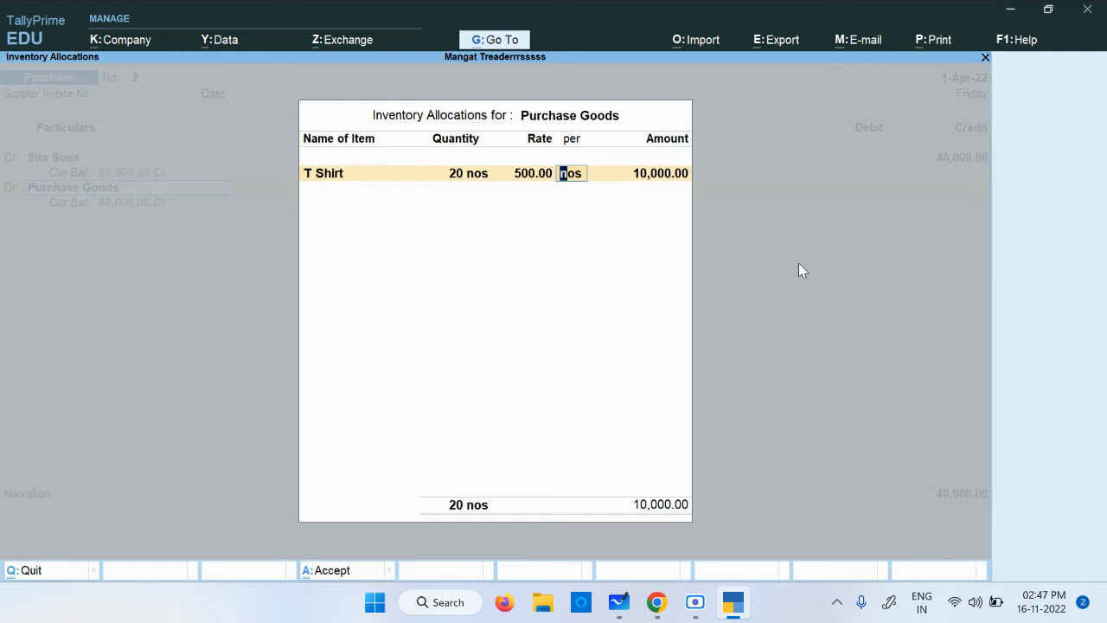
pyautogui.press('Return')
pyautogui.press('Return')
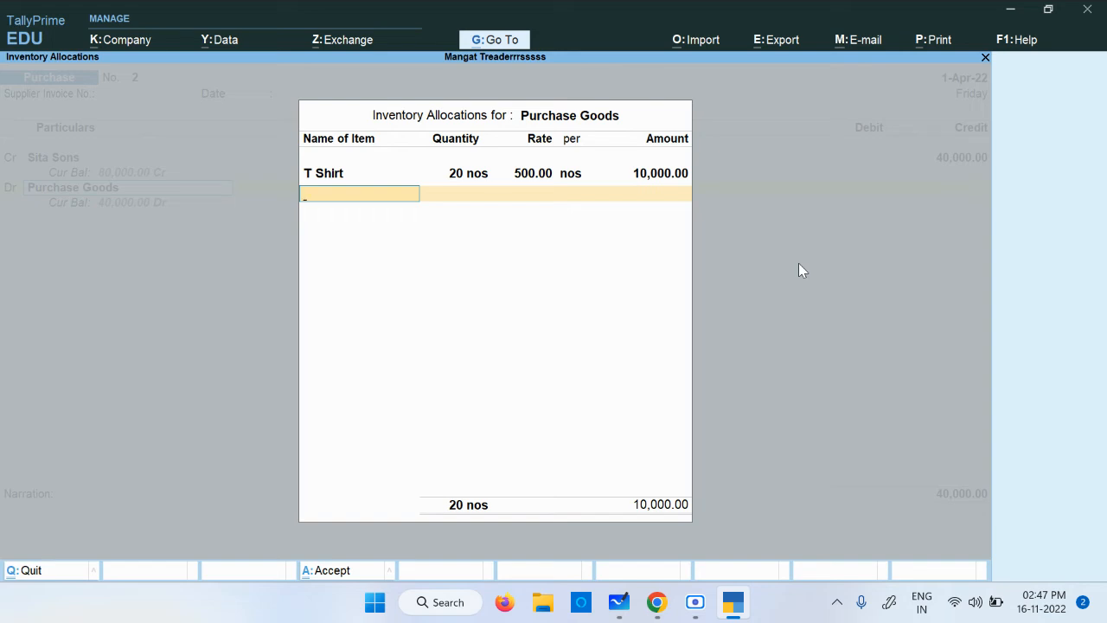
pyautogui.click(695, 602)
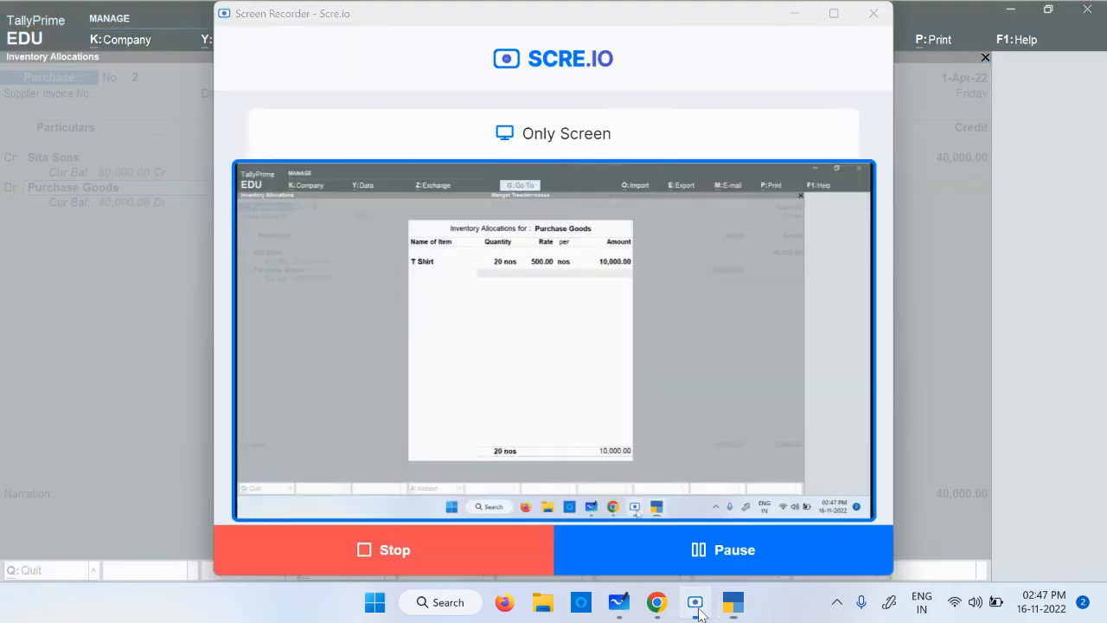
pyautogui.click(913, 454)
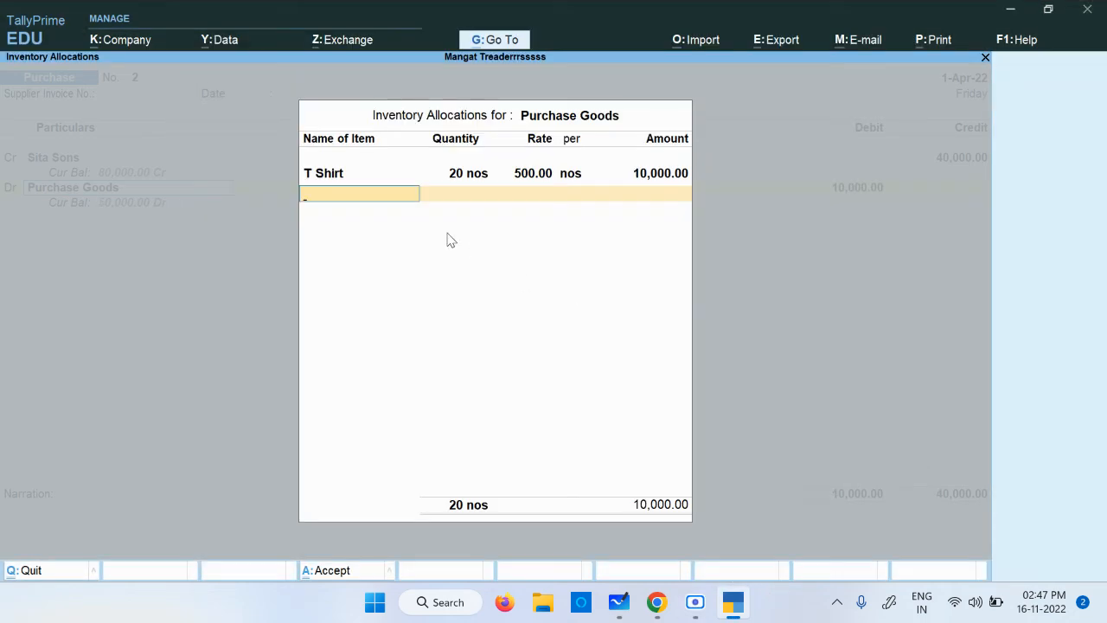
pyautogui.click(656, 602)
pyautogui.click(460, 491)
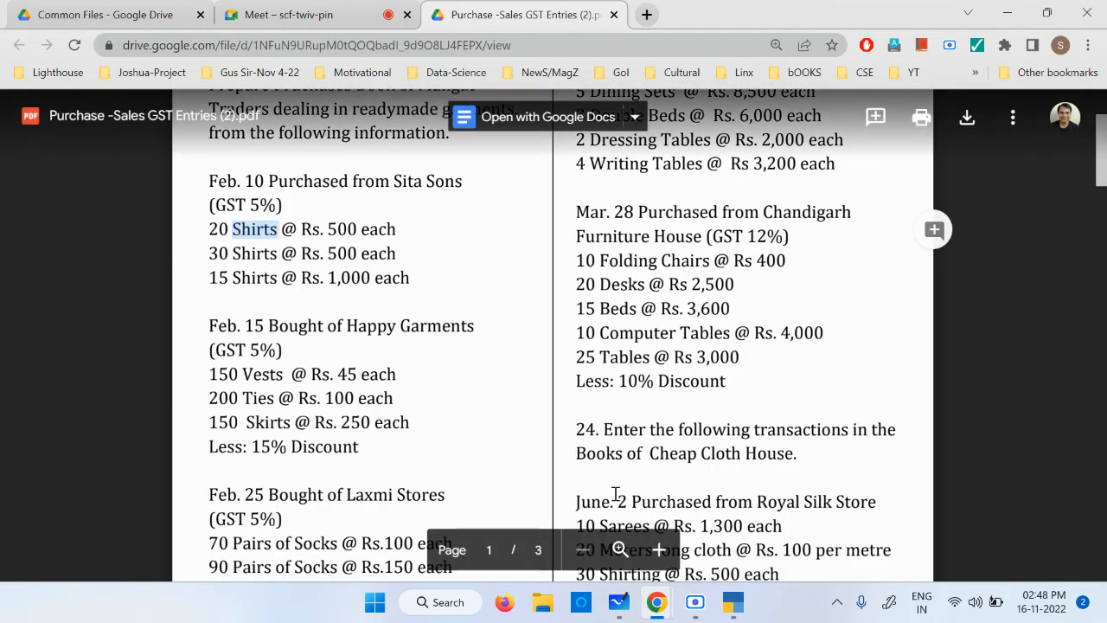
pyautogui.click(735, 607)
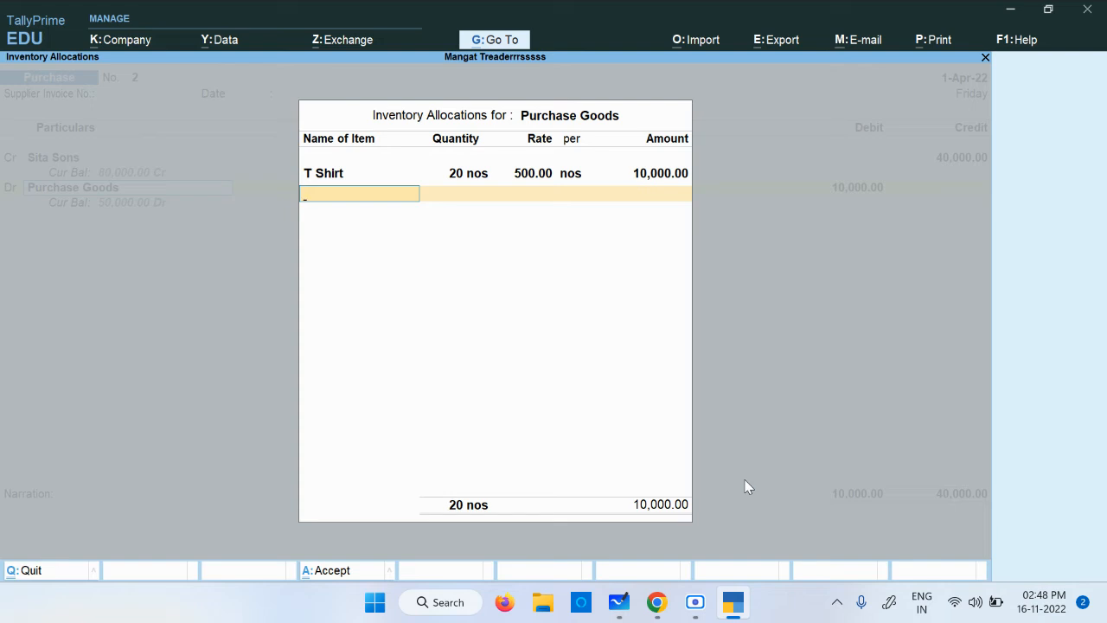
# Return to the Purchase Goods debit line in the voucher, keeping Sita Sons' credit, and open that ledger for alteration.
pyautogui.press('BackSpace')
pyautogui.press('BackSpace')
pyautogui.press('BackSpace')
pyautogui.press('BackSpace')
pyautogui.press('BackSpace')
pyautogui.press('BackSpace')
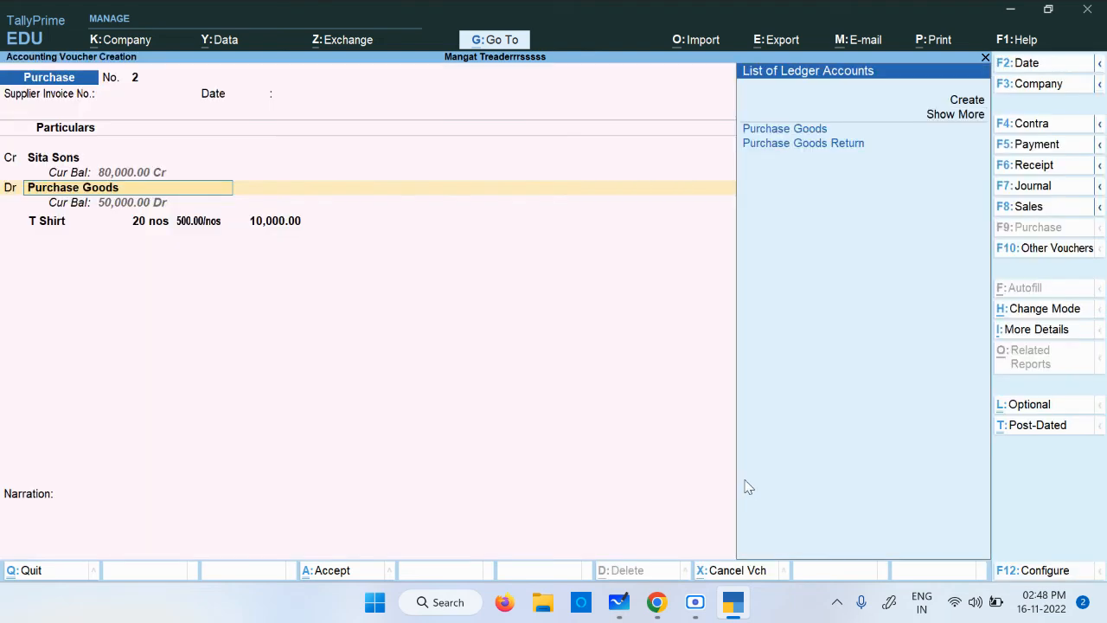
pyautogui.press('BackSpace')
pyautogui.press('BackSpace')
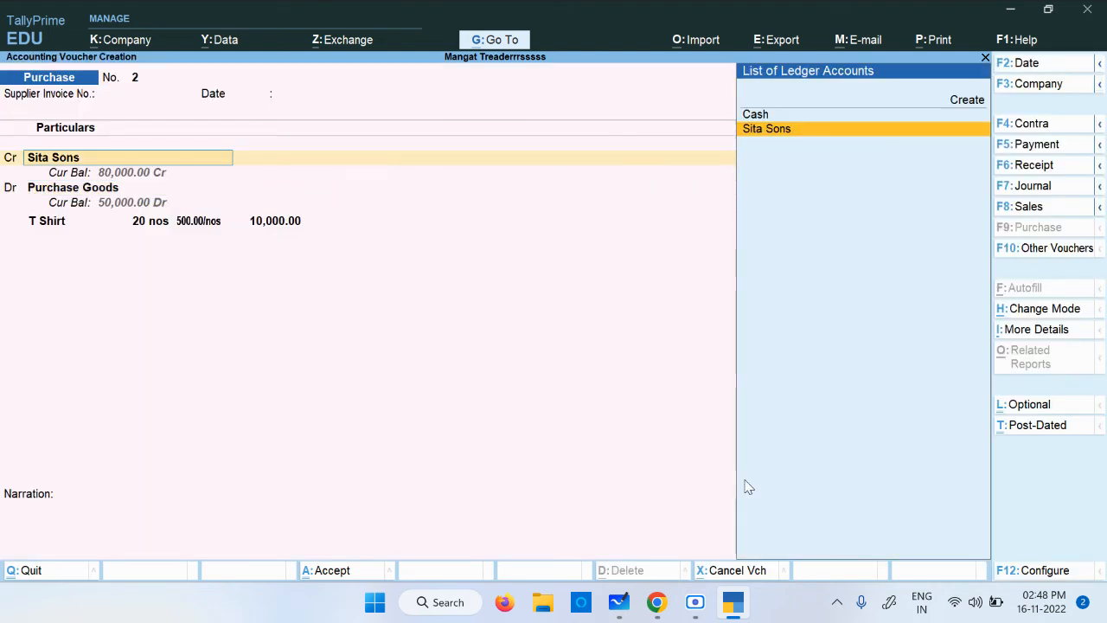
pyautogui.press('Return')
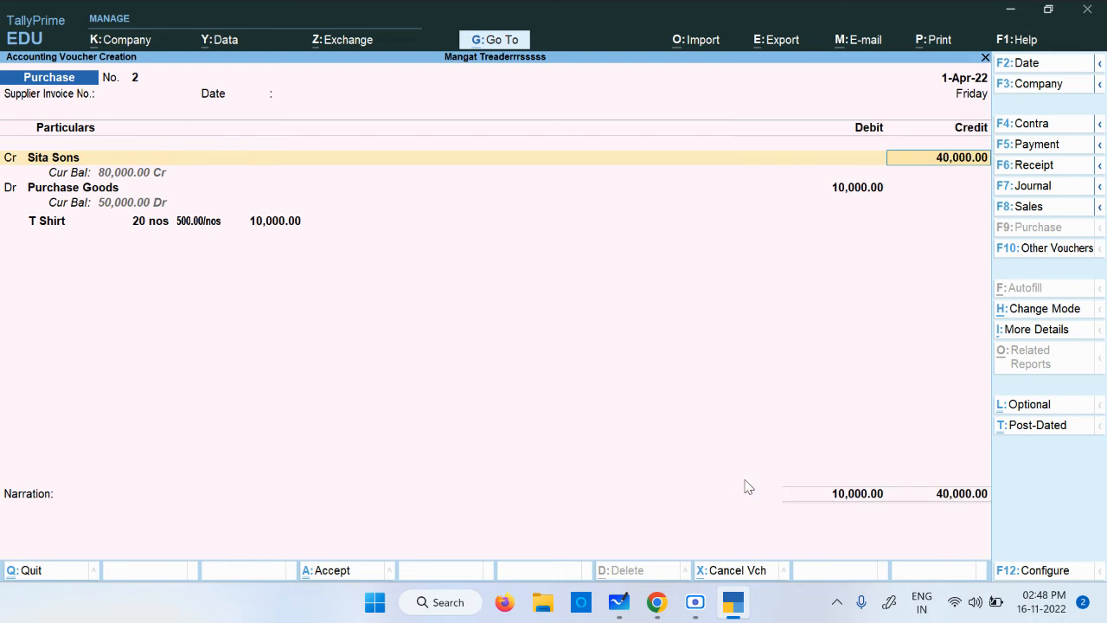
pyautogui.press('Return')
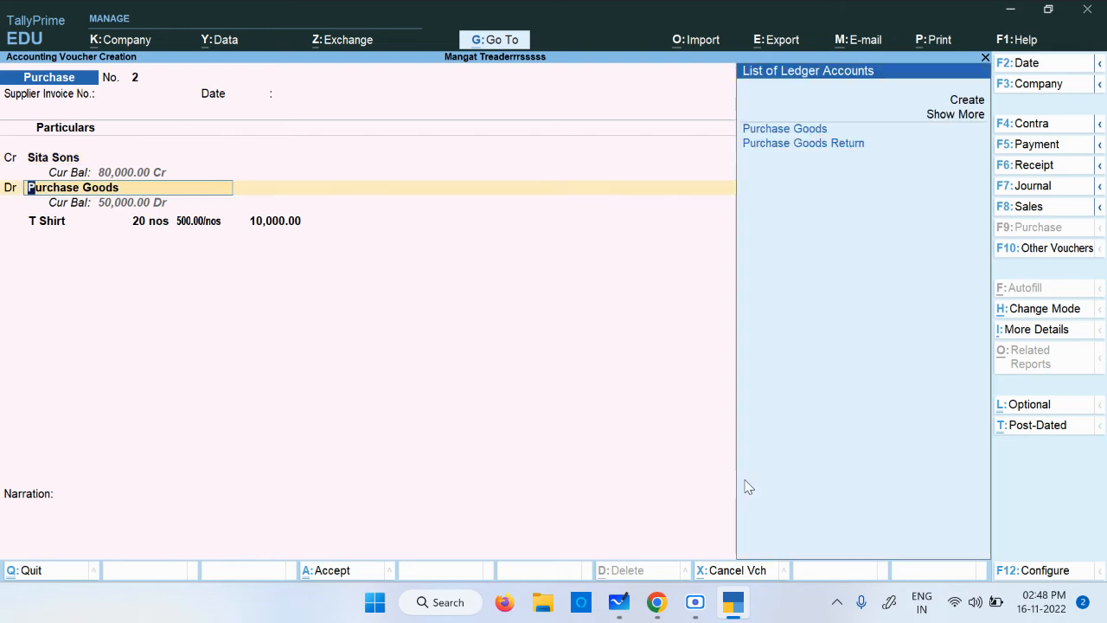
pyautogui.hotkey('ctrl', 'Return')
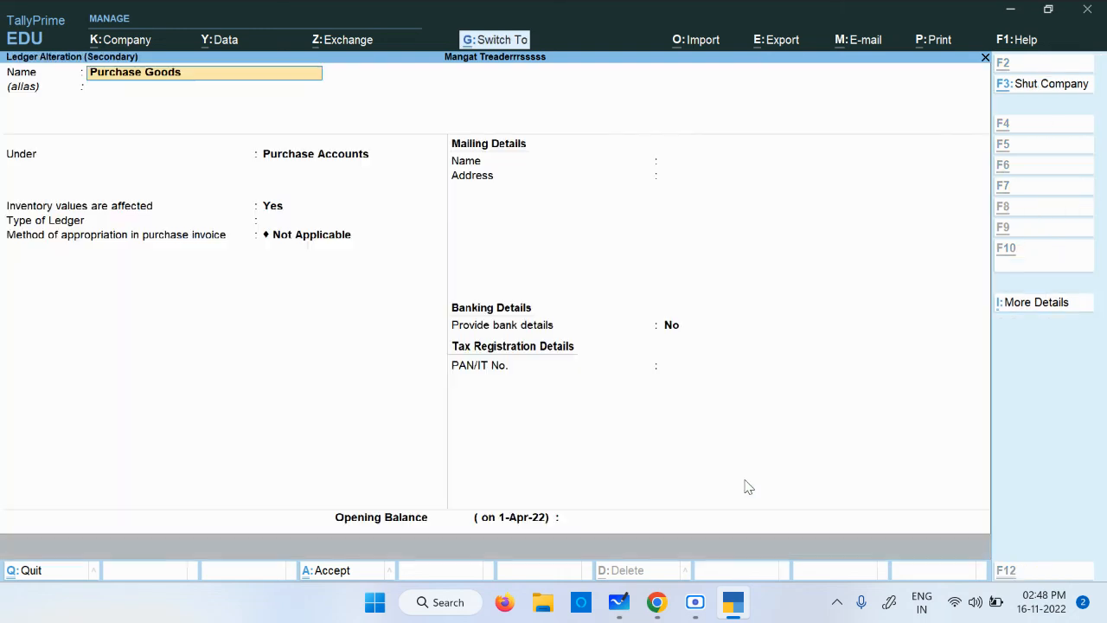
# Set Inventory values are affected to No with Type of Ledger Not Applicable, save the ledger, and accept the 40,000.00 debit.
pyautogui.press('Return')
pyautogui.press('Return')
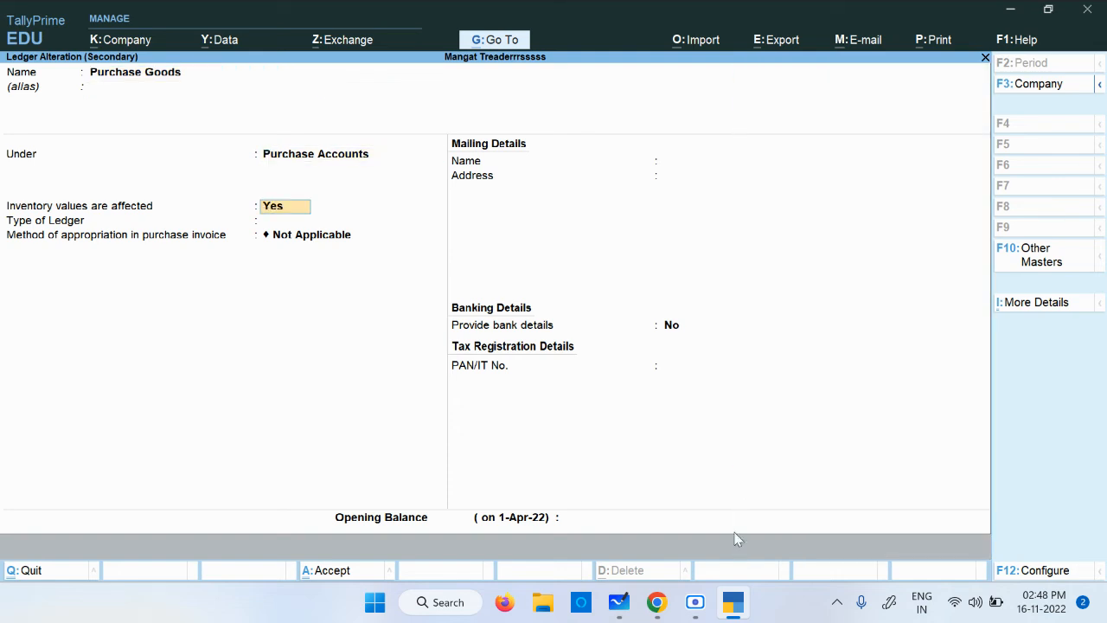
pyautogui.click(735, 607)
pyautogui.click(735, 608)
pyautogui.click(696, 604)
pyautogui.click(696, 603)
pyautogui.write('n')
pyautogui.press('Return')
pyautogui.press('Return')
pyautogui.press('Return')
pyautogui.press('Return')
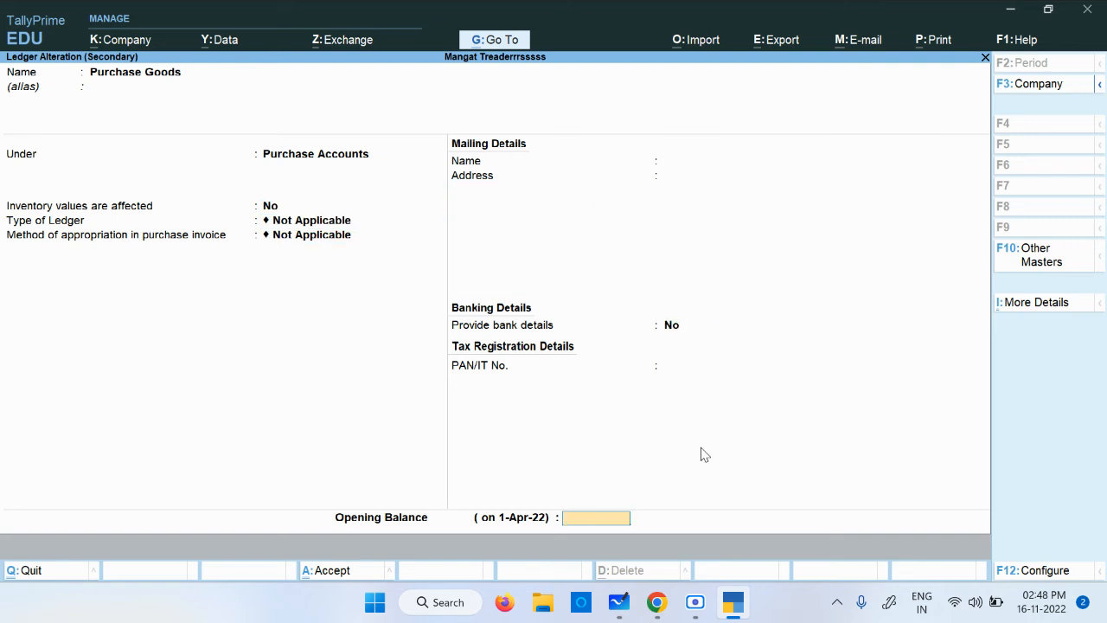
pyautogui.press('Return')
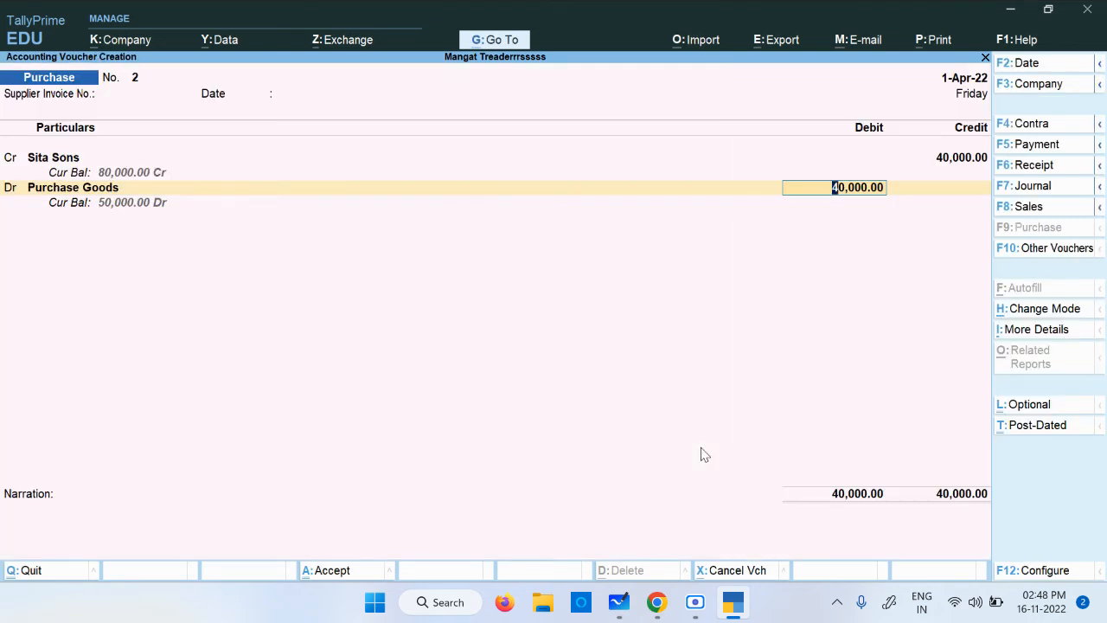
pyautogui.press('Return')
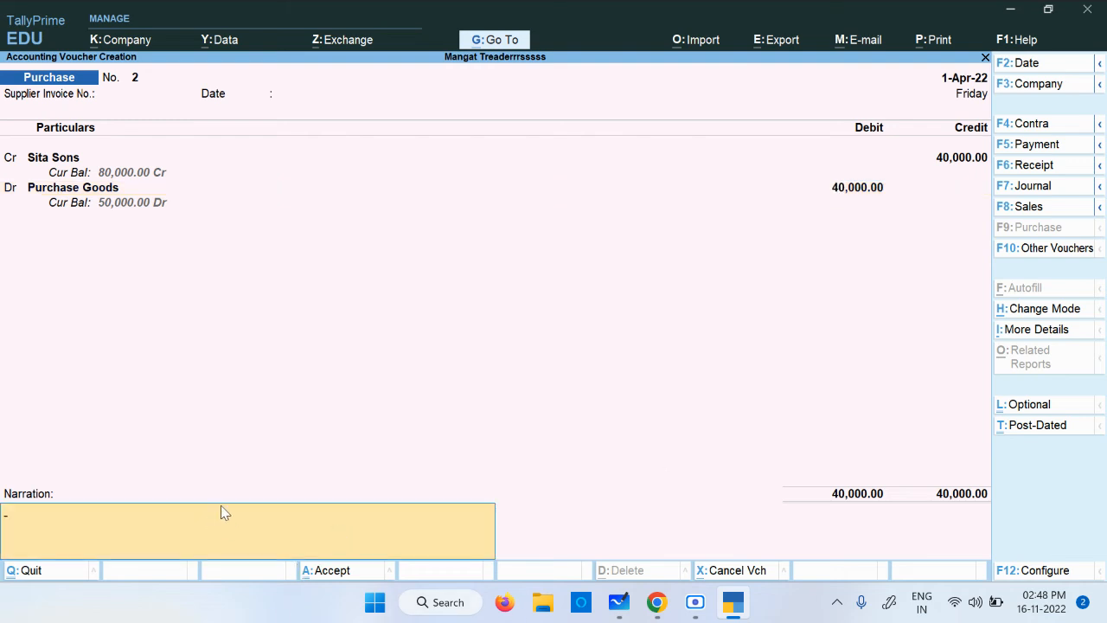
# Reopen the Purchase Goods ledger from the voucher's debit line, set Inventory values are affected to Yes, and save it.
pyautogui.press('BackSpace')
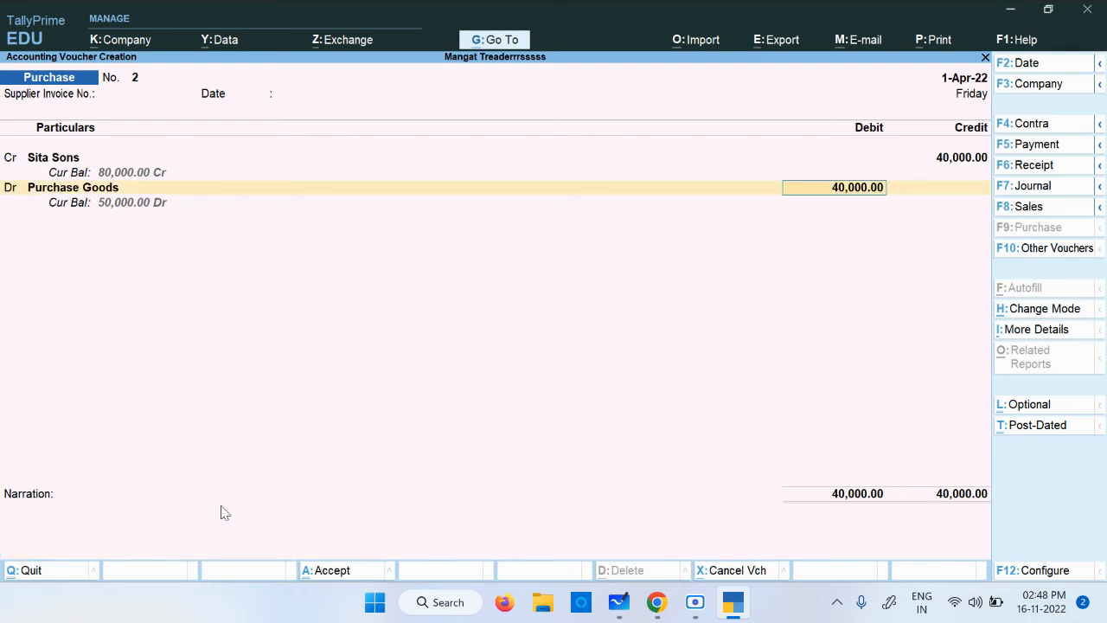
pyautogui.press('BackSpace')
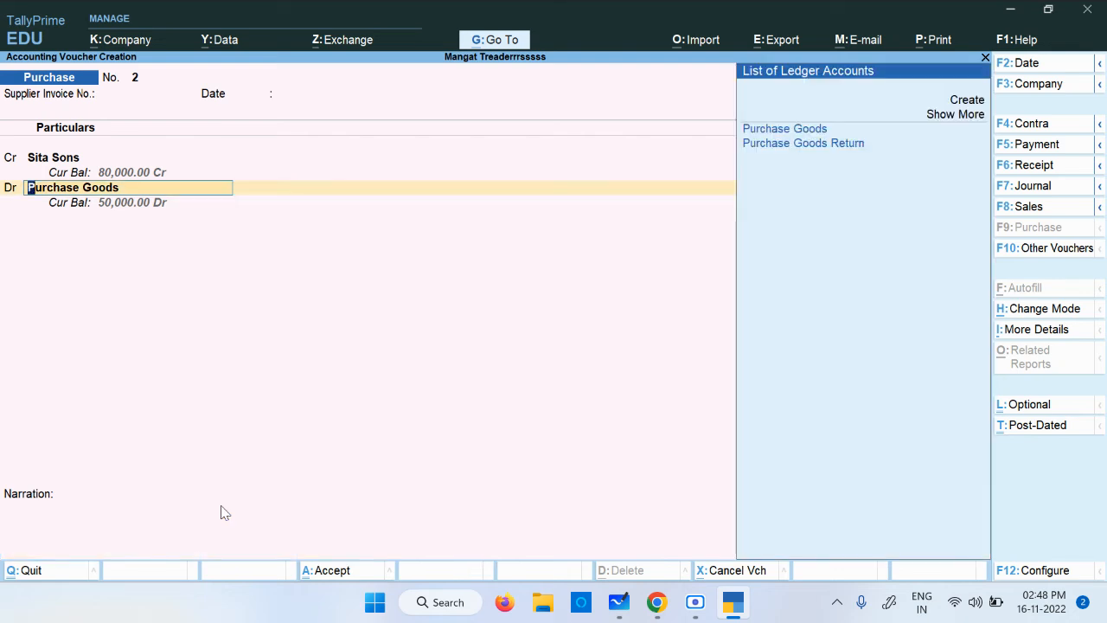
pyautogui.hotkey('ctrl', 'Return')
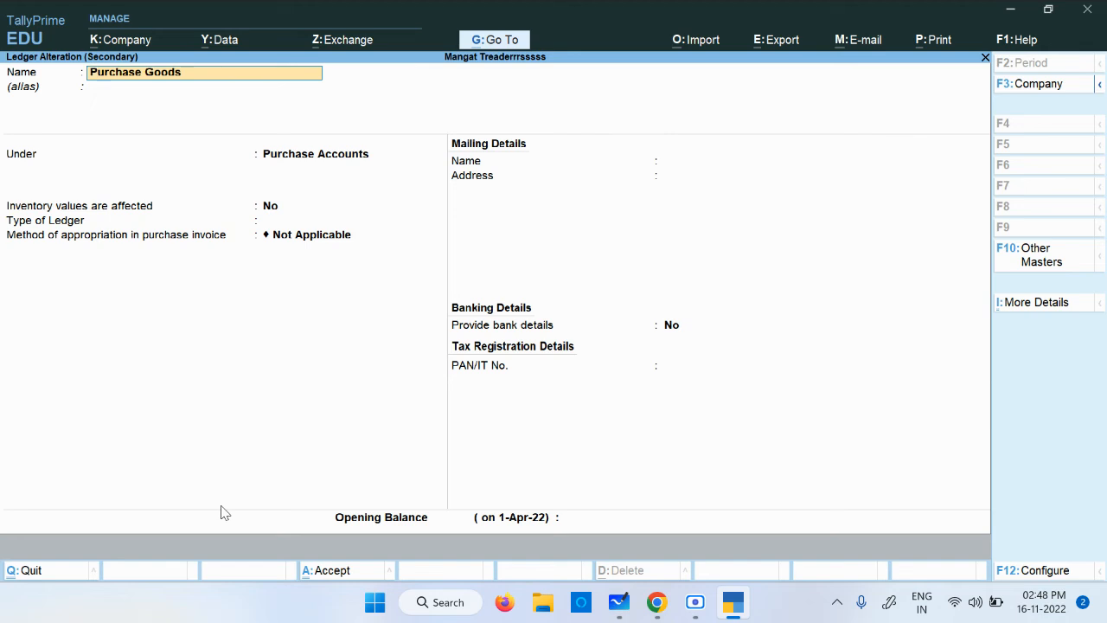
pyautogui.press('Return')
pyautogui.press('Return')
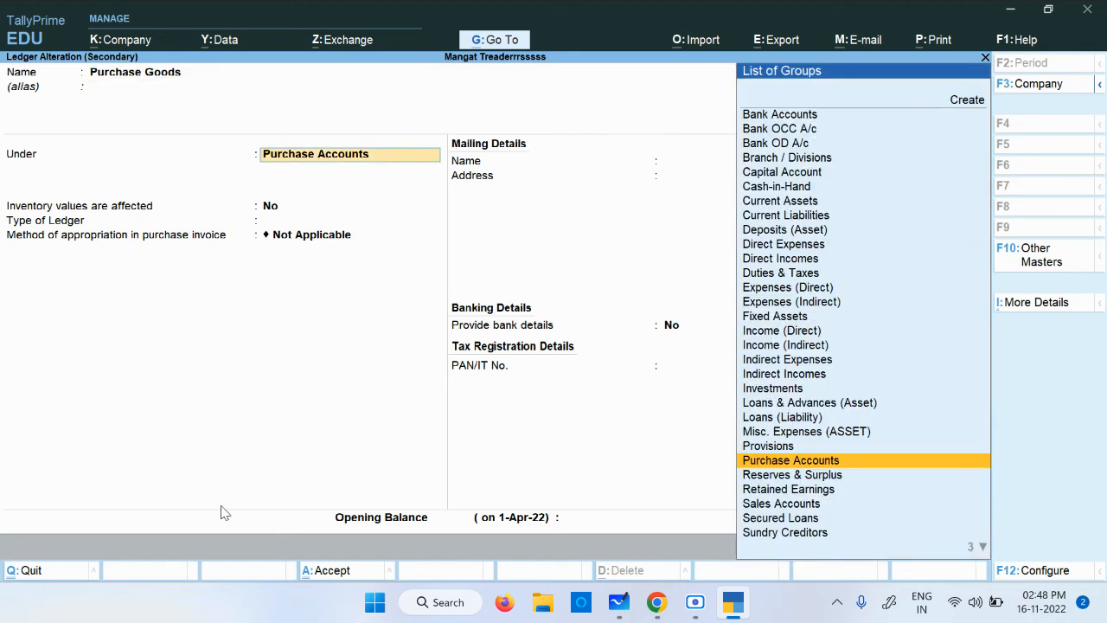
pyautogui.press('Return')
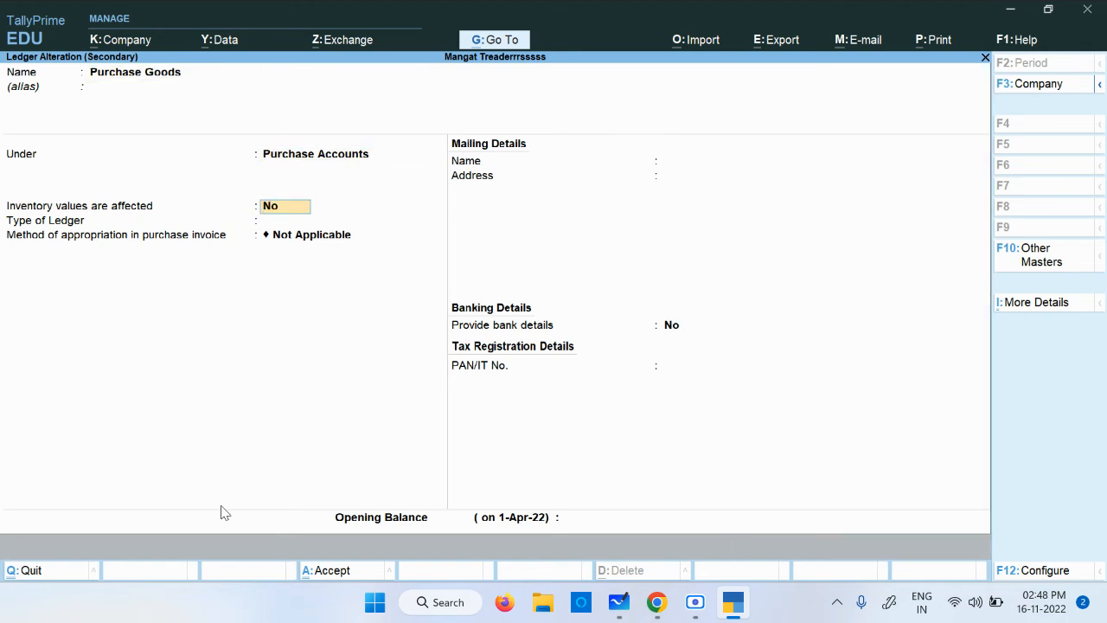
pyautogui.write('y')
pyautogui.press('Return')
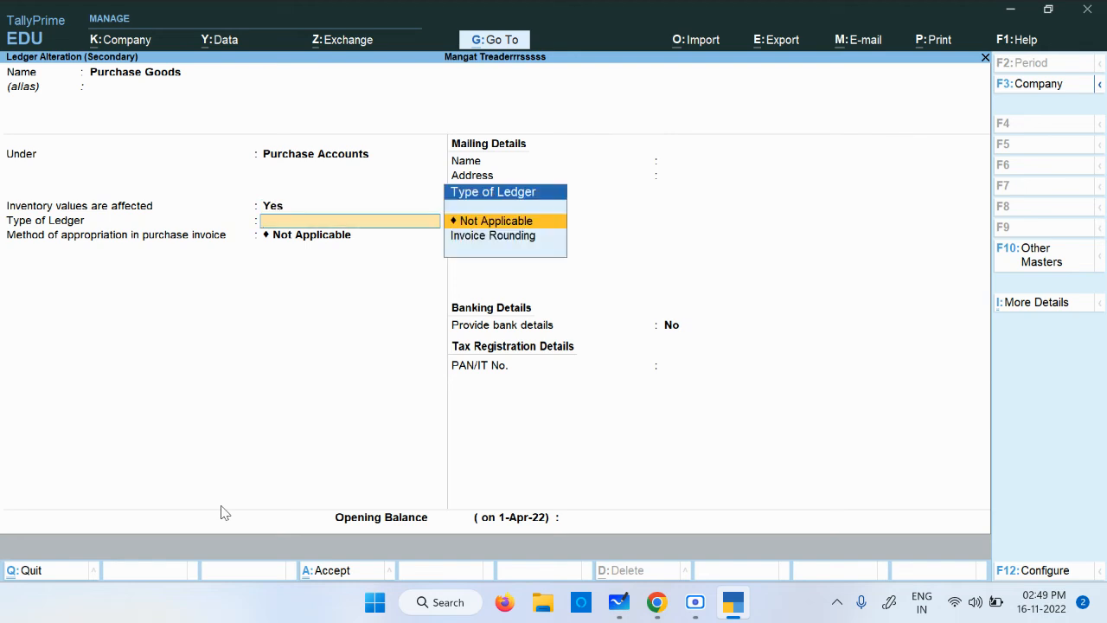
pyautogui.hotkey('ctrl', 'a')
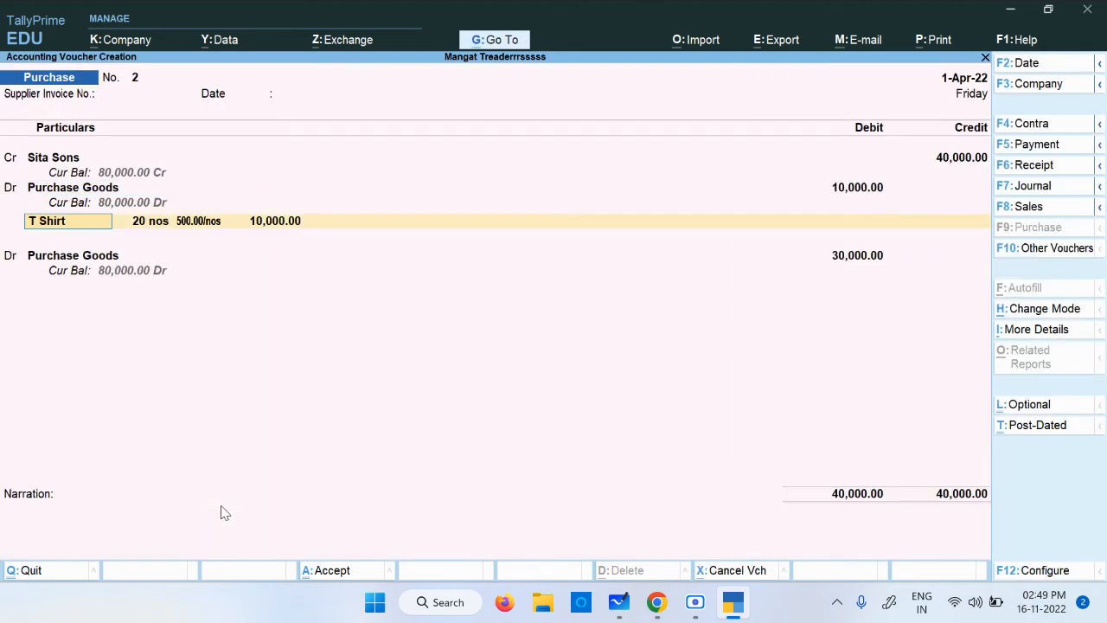
# Abandon the current purchase voucher without saving and open a fresh Purchase voucher.
pyautogui.press('space')
pyautogui.press('Escape')
pyautogui.press('Escape')
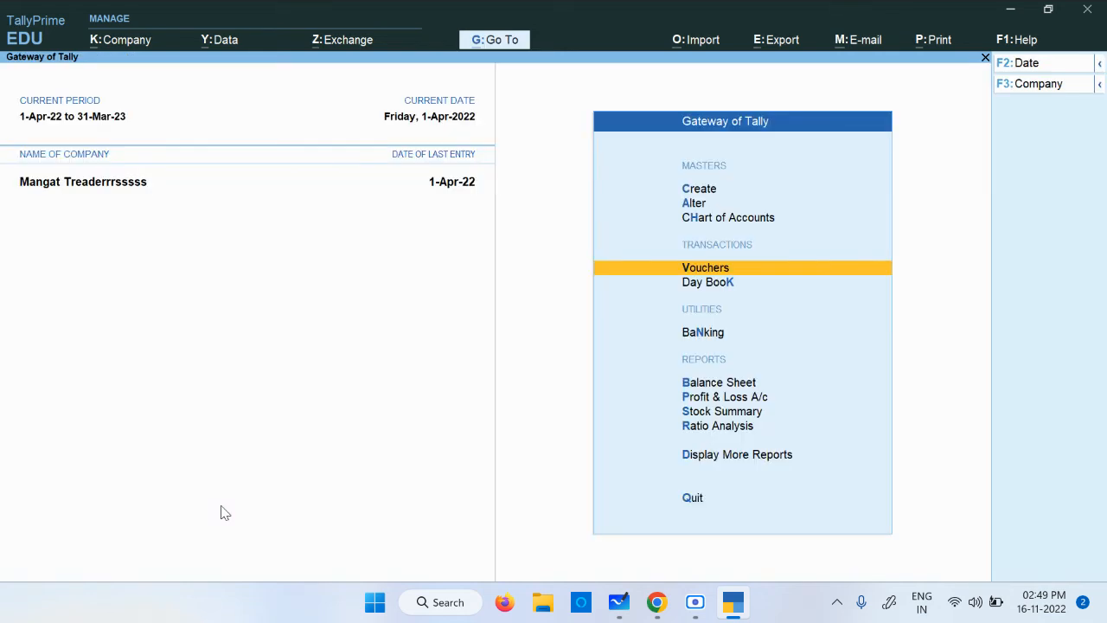
pyautogui.press('Return')
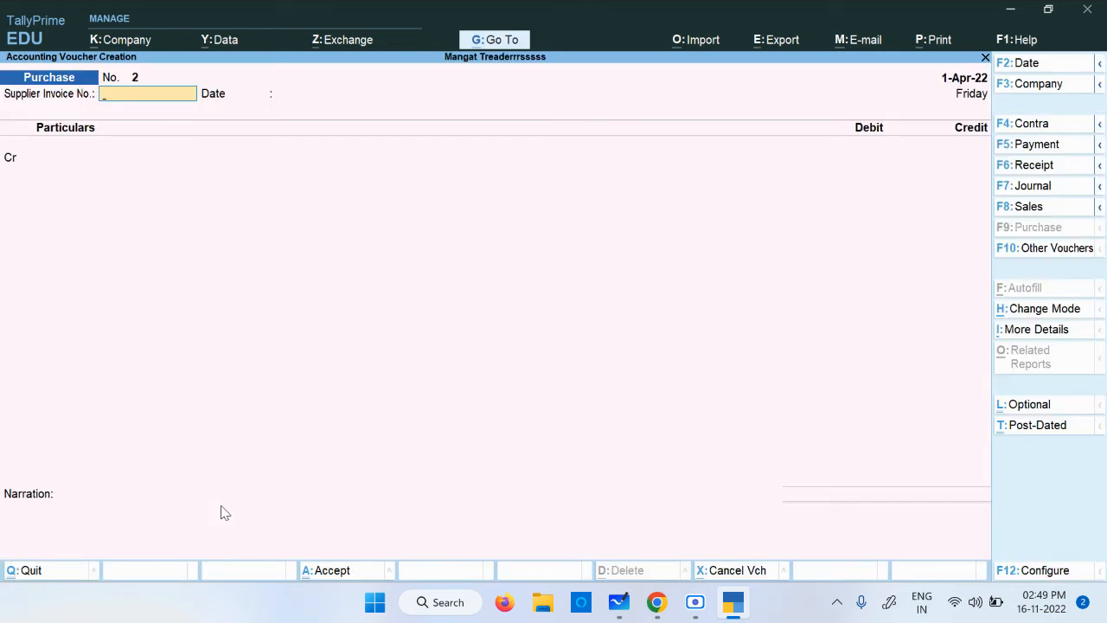
# Skip the supplier invoice details and credit the Sita Sons ledger with 40000.
pyautogui.press('Return')
pyautogui.press('Return')
pyautogui.press('Down')
pyautogui.press('Return')
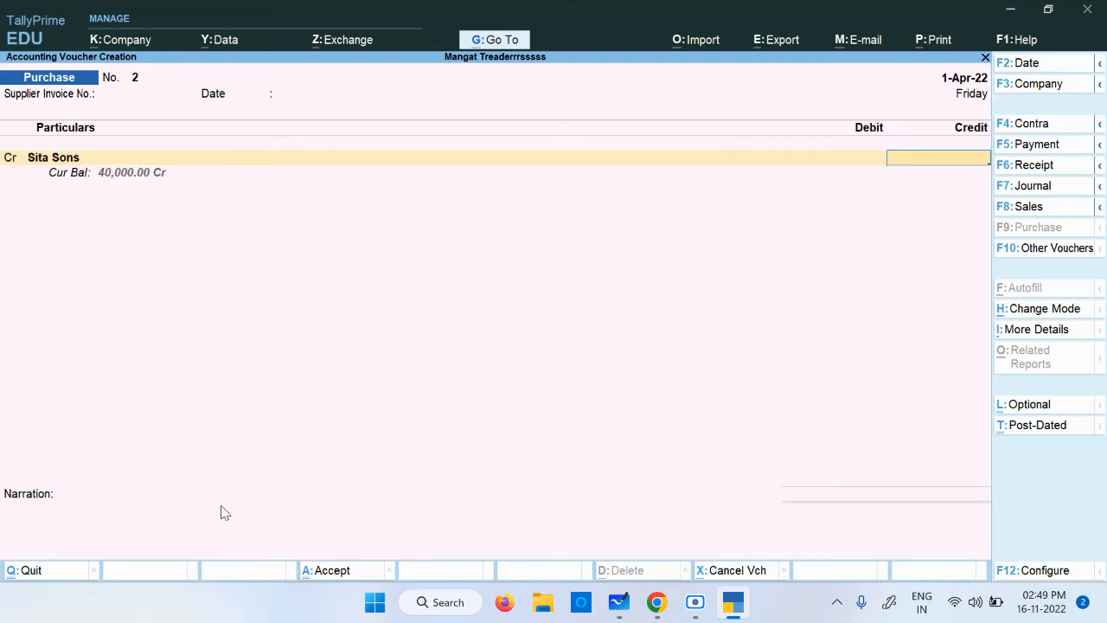
pyautogui.write('40000')
pyautogui.press('Return')
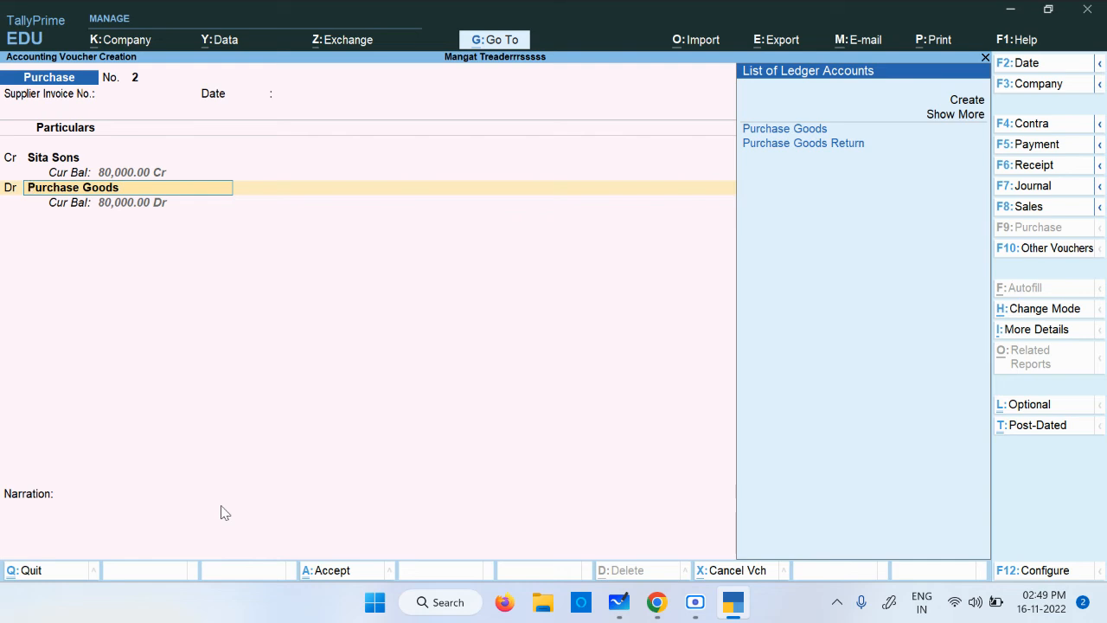
# Debit Purchase Goods and choose T Shirt as the first stock item in its inventory allocations.
pyautogui.press('Return')
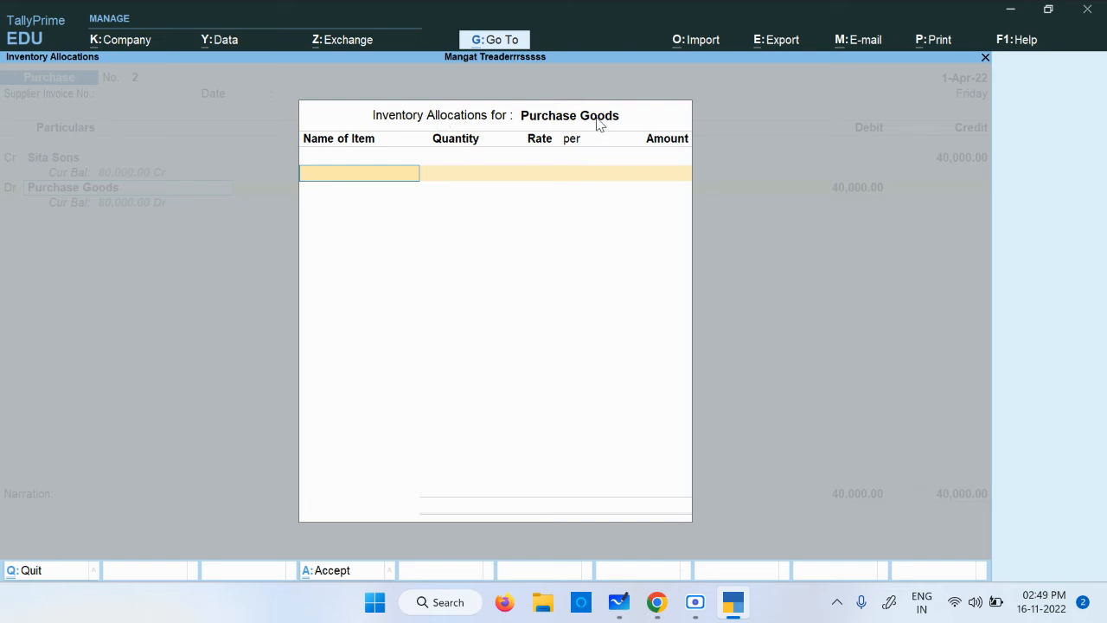
pyautogui.press('space')
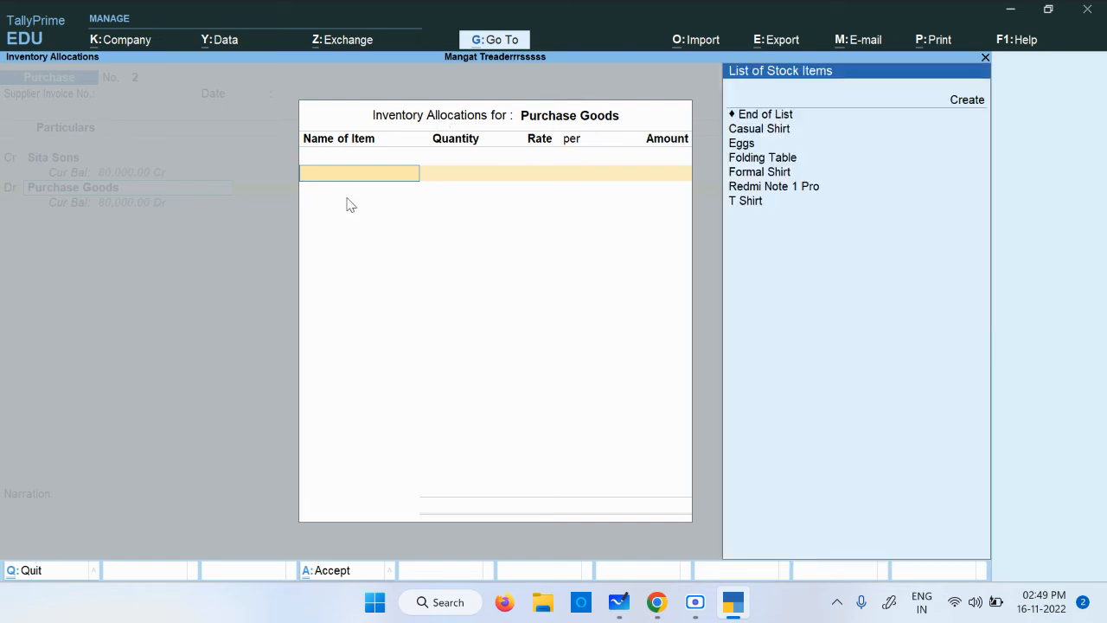
pyautogui.press('Down')
pyautogui.press('Down')
pyautogui.press('Down')
pyautogui.press('Down')
pyautogui.press('Down')
pyautogui.press('Down')
pyautogui.press('Down')
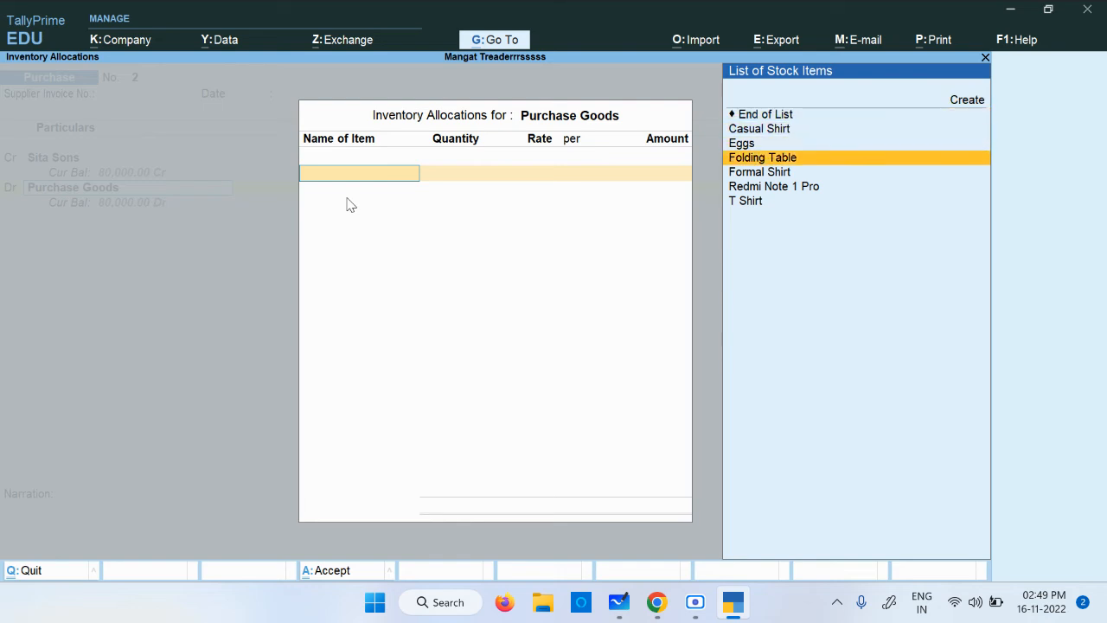
pyautogui.press('Return')
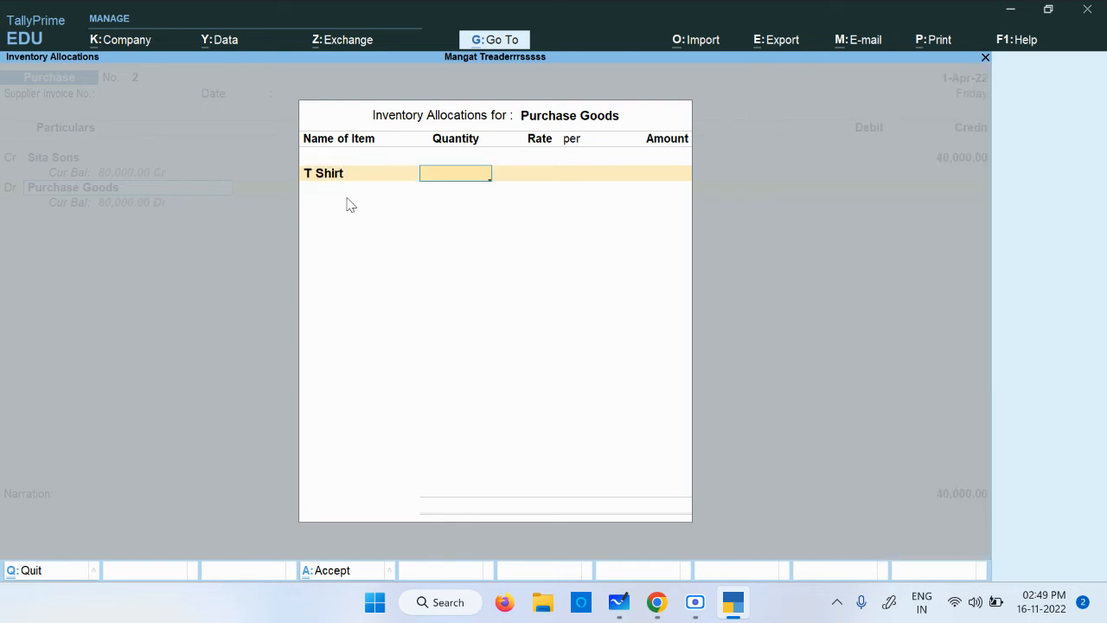
# Allocate 20 nos of T Shirt at a rate of 500 per nos and complete its line.
pyautogui.write('20')
pyautogui.press('Return')
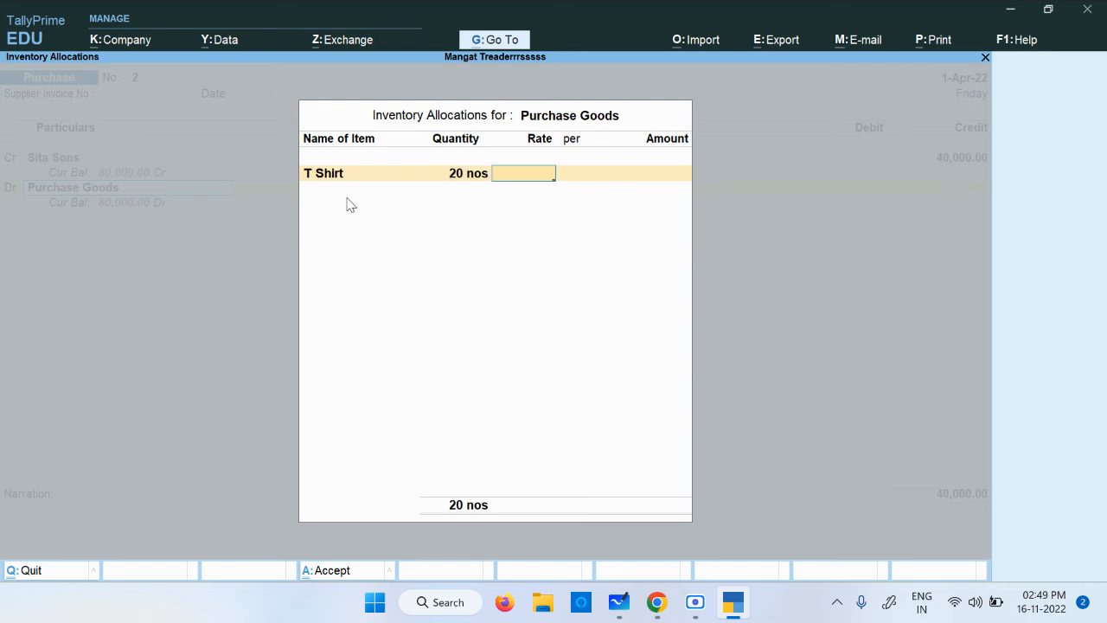
pyautogui.write('500')
pyautogui.press('Return')
pyautogui.press('Return')
pyautogui.press('Return')
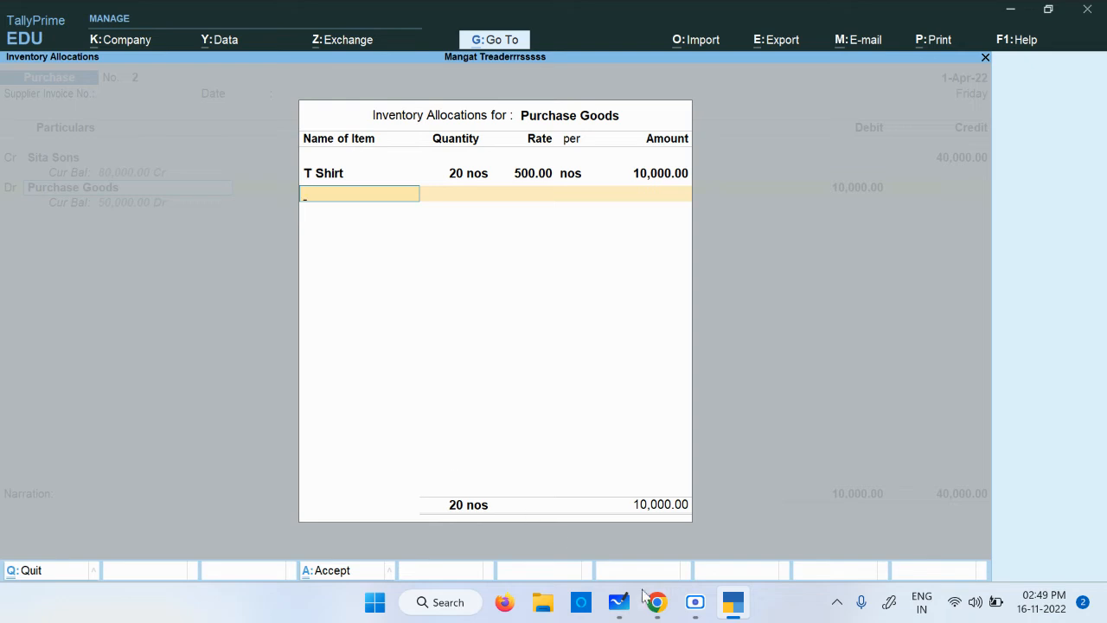
# Check the second shirt line of the Feb. 10 Sita Sons purchase in the Chrome PDF and Microsoft Whiteboard, and return to TallyPrime.
pyautogui.click(725, 605)
pyautogui.click(724, 605)
pyautogui.moveTo(659, 605)
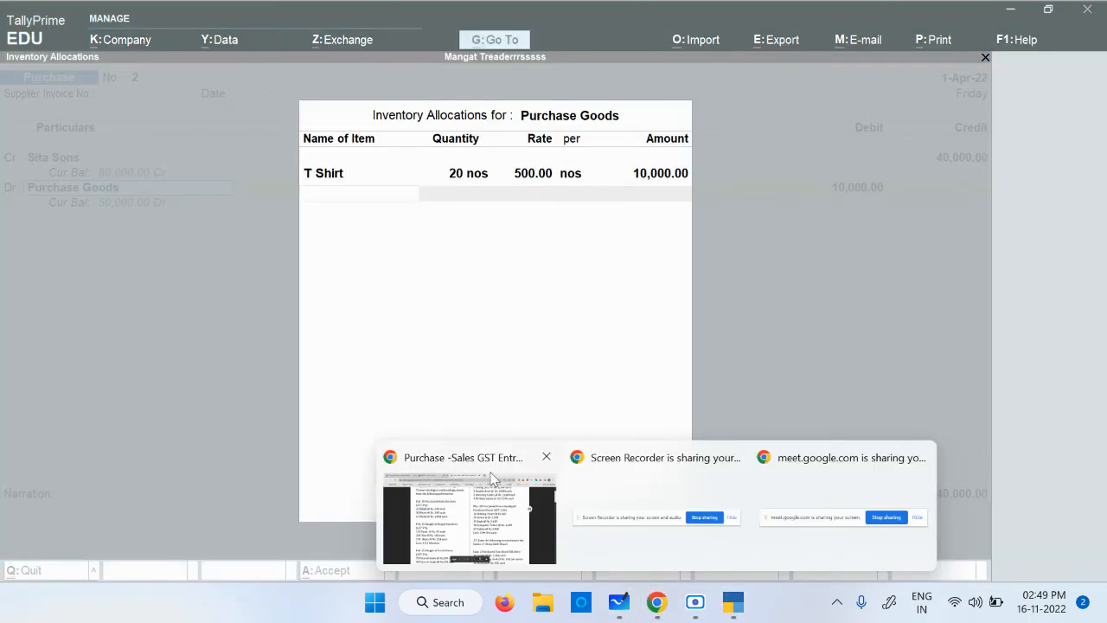
pyautogui.click(495, 480)
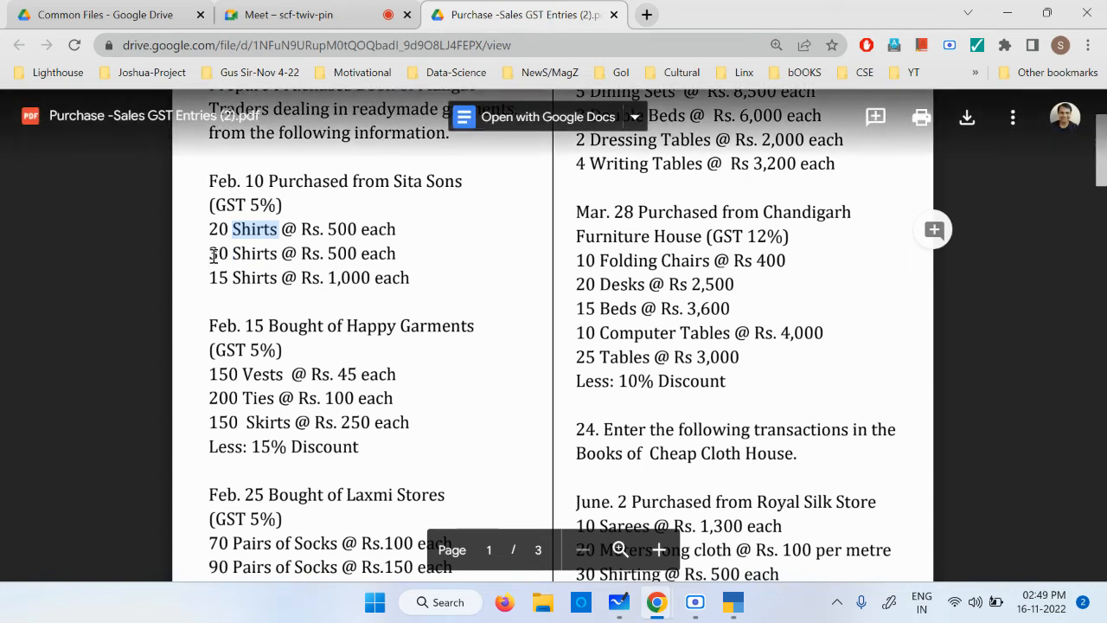
pyautogui.moveTo(210, 253); pyautogui.dragTo(277, 254)
pyautogui.click(619, 602)
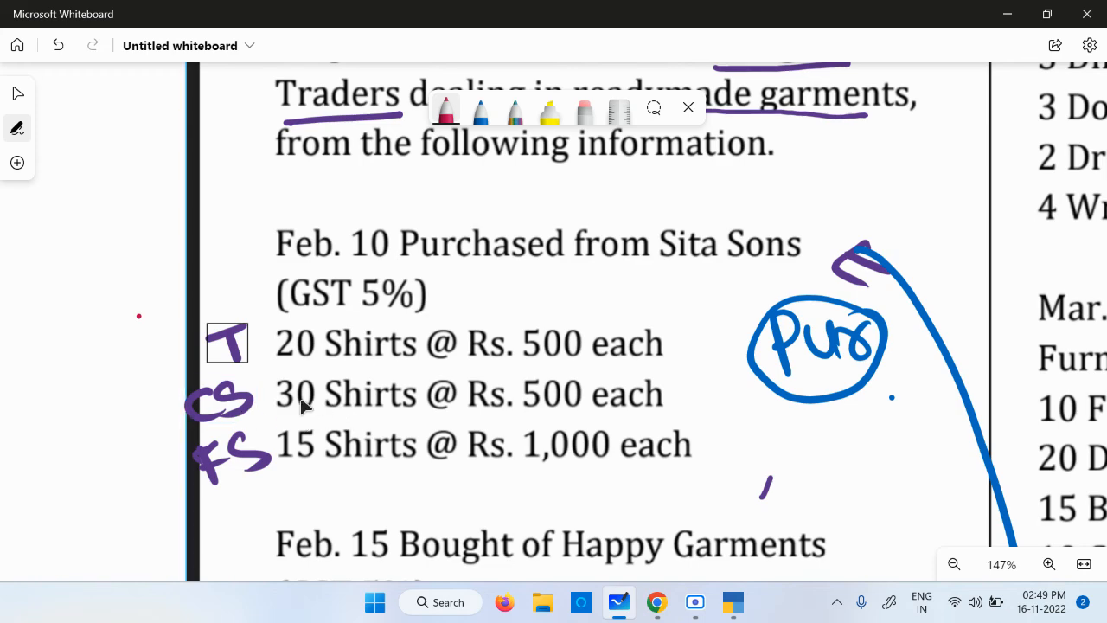
pyautogui.hotkey('alt', 'Tab')
pyautogui.hotkey('alt', 'Tab')
pyautogui.hotkey('alt', 'Tab')
pyautogui.hotkey('alt', 'Tab')
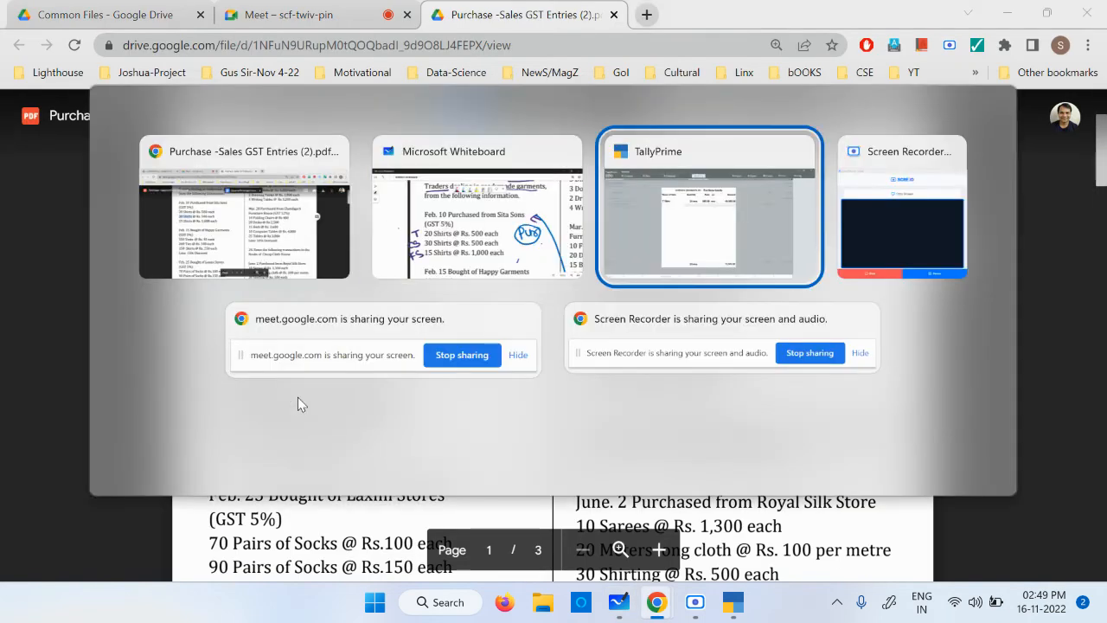
pyautogui.hotkey('alt', 'Tab')
pyautogui.hotkey('alt', 'Tab')
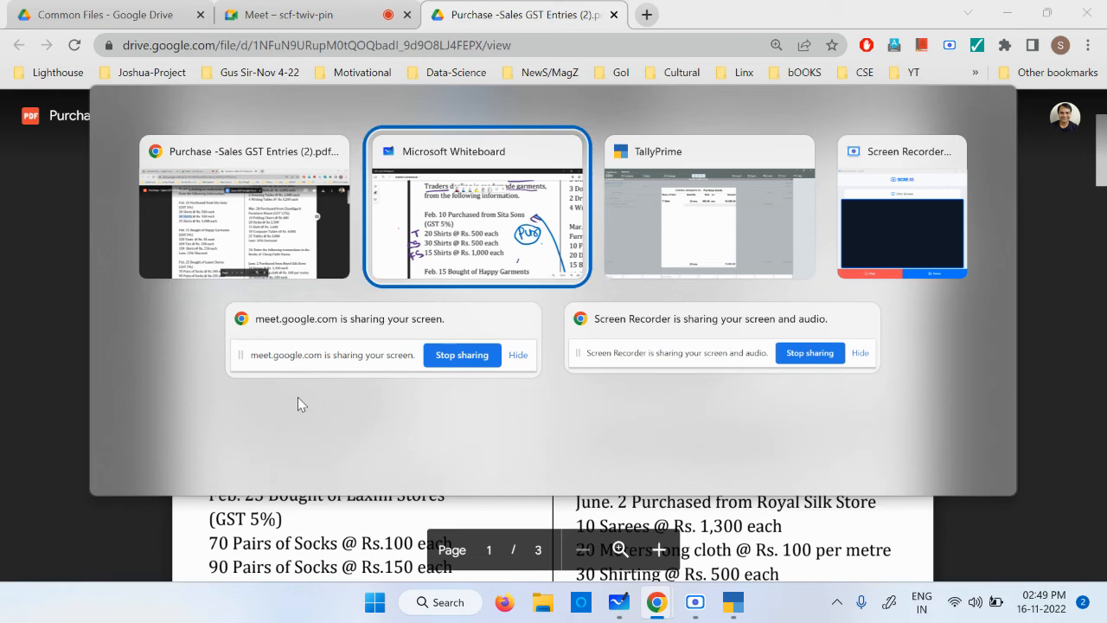
pyautogui.hotkey('alt', 'Tab')
# Add Casual Shirt as the second stock item with quantity 15 and rate 500.
pyautogui.write('C')
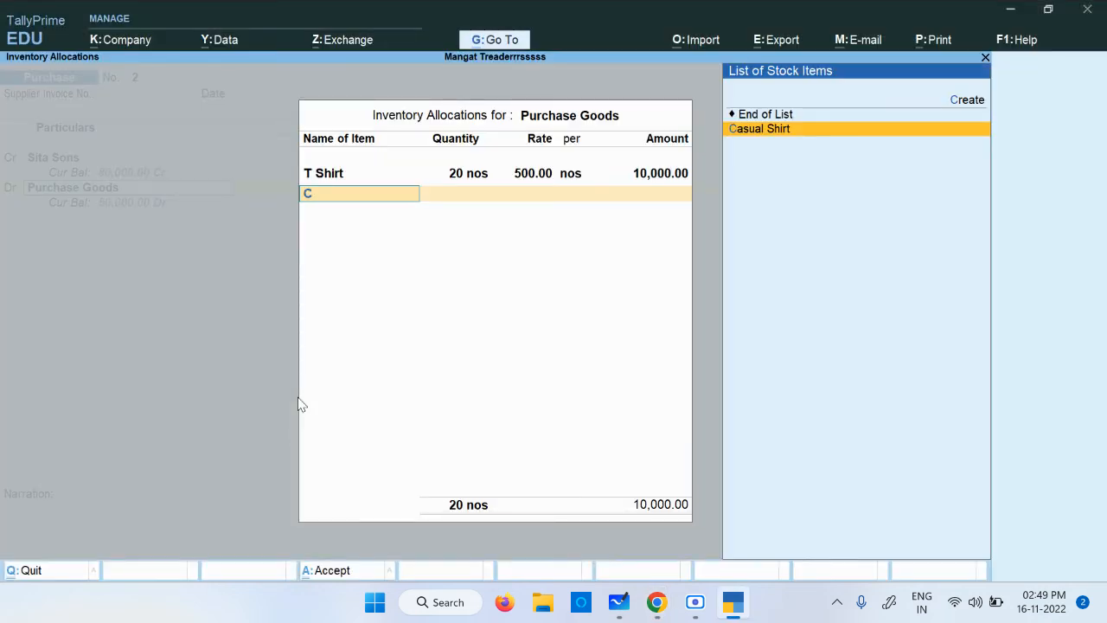
pyautogui.press('Return')
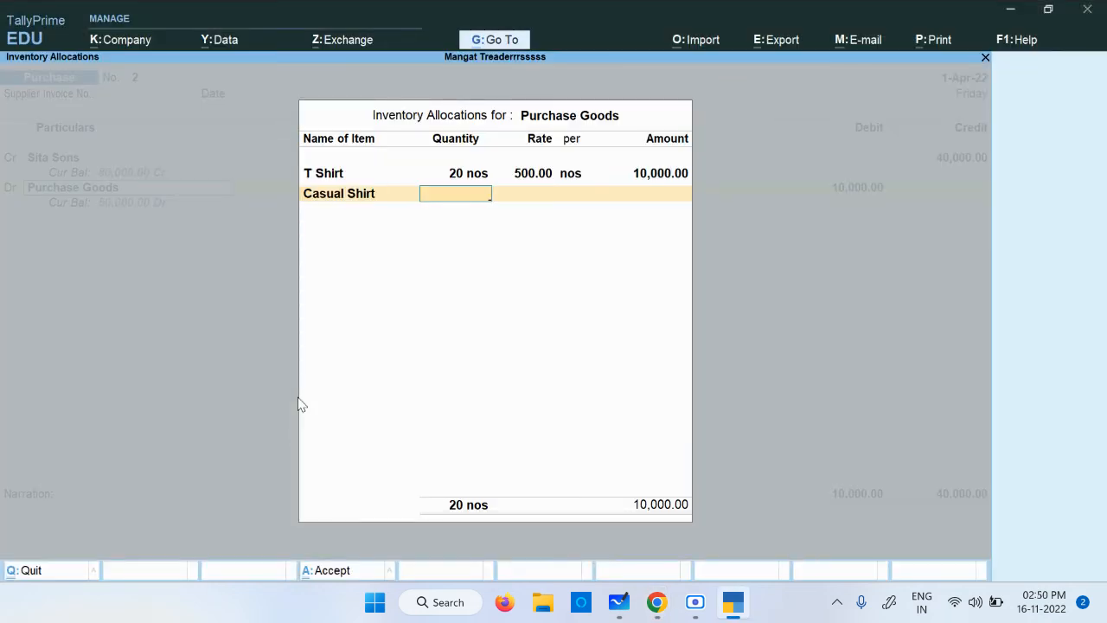
pyautogui.write('15')
pyautogui.press('Return')
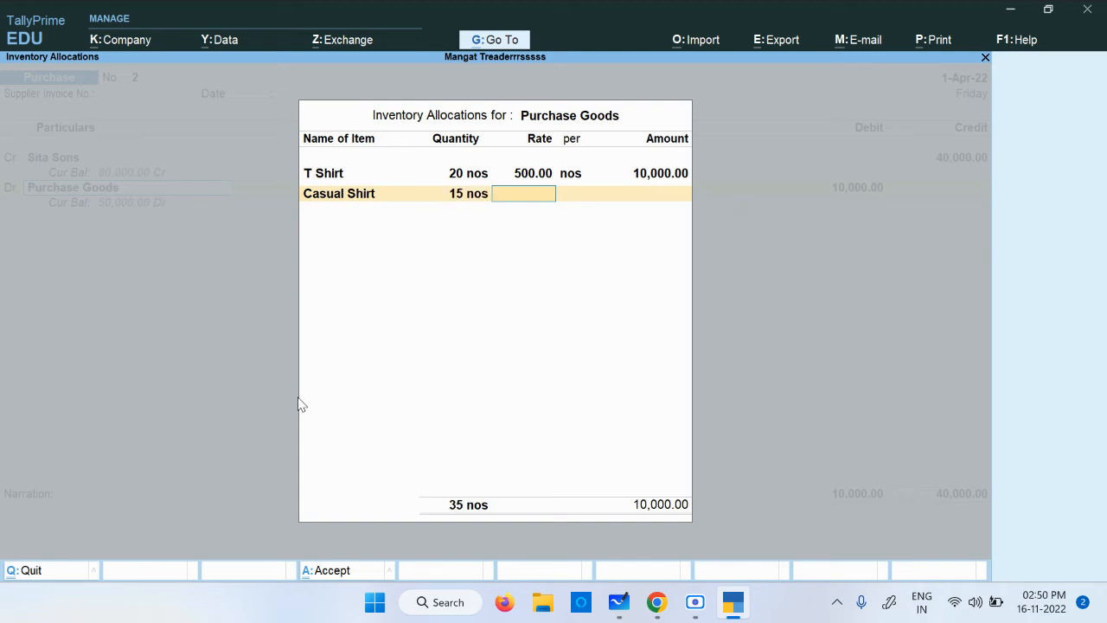
pyautogui.write('500')
pyautogui.press('Return')
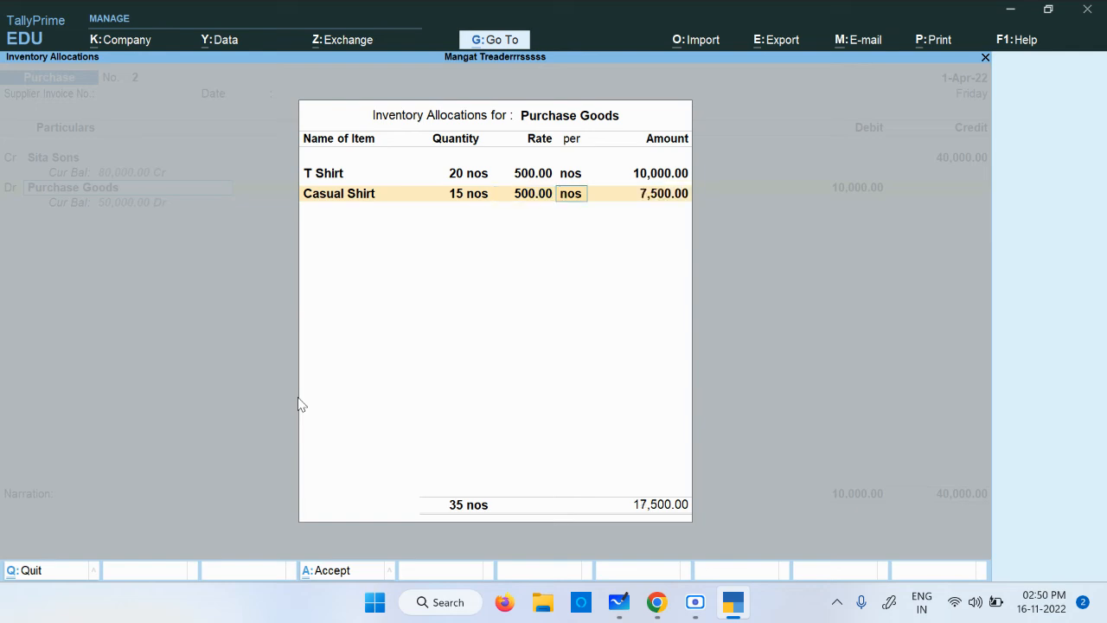
# Correct the Casual Shirt quantity to 30 nos, keep its rate, and complete the line.
pyautogui.press('BackSpace')
pyautogui.press('BackSpace')
pyautogui.write('30')
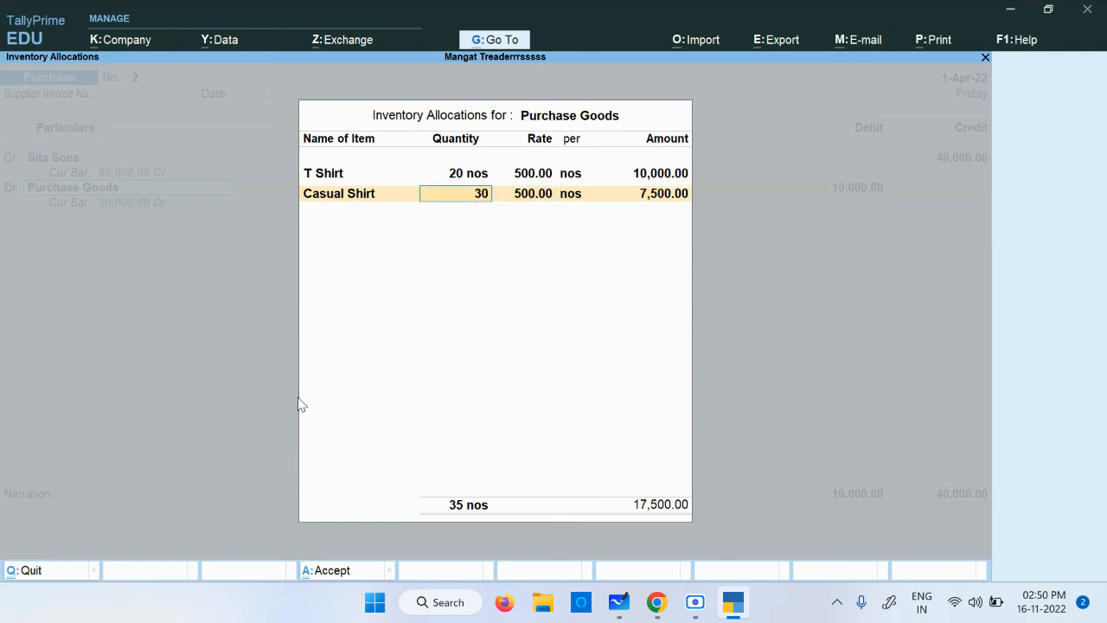
pyautogui.press('Return')
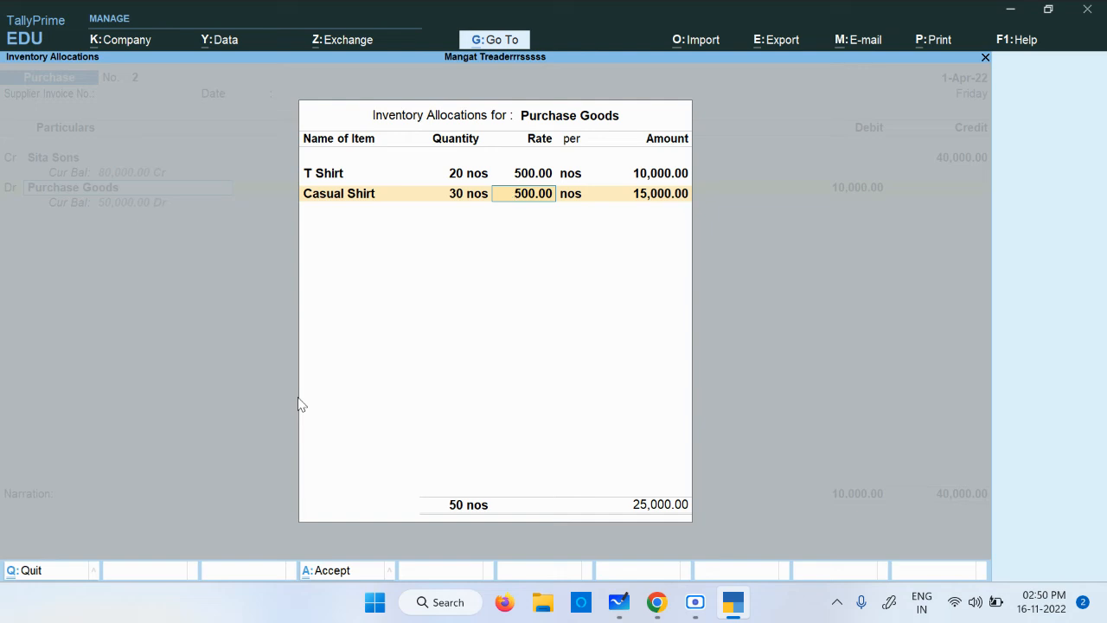
pyautogui.press('Return')
pyautogui.press('Return')
pyautogui.press('Return')
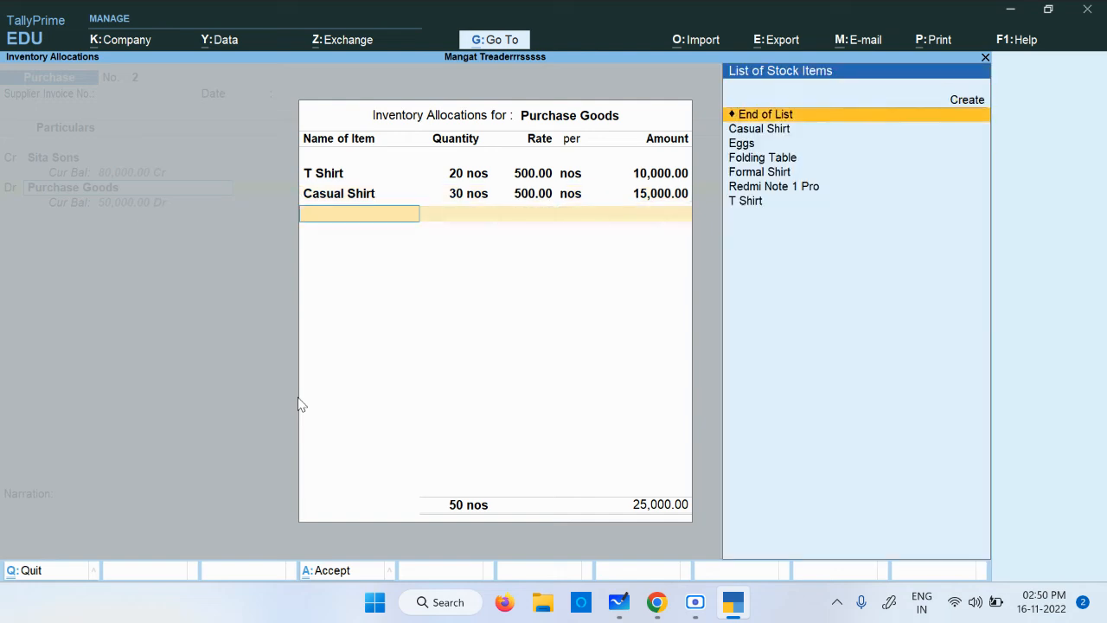
# Add Formal Shirt as the third stock item with quantity 10.
pyautogui.press('Down')
pyautogui.press('Down')
pyautogui.press('Down')
pyautogui.press('Down')
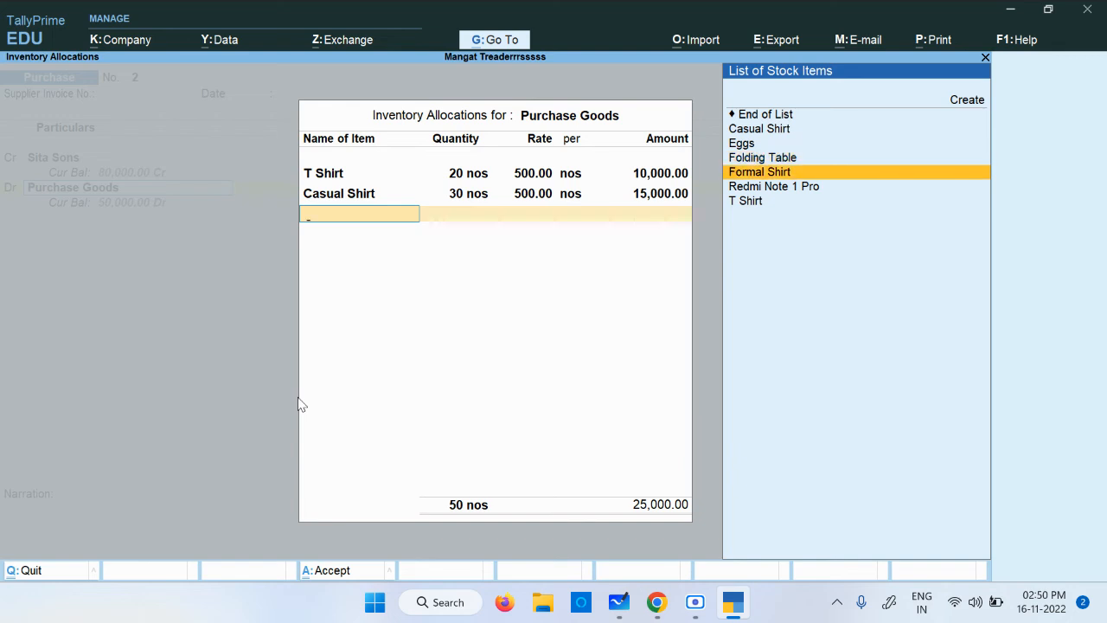
pyautogui.press('Return')
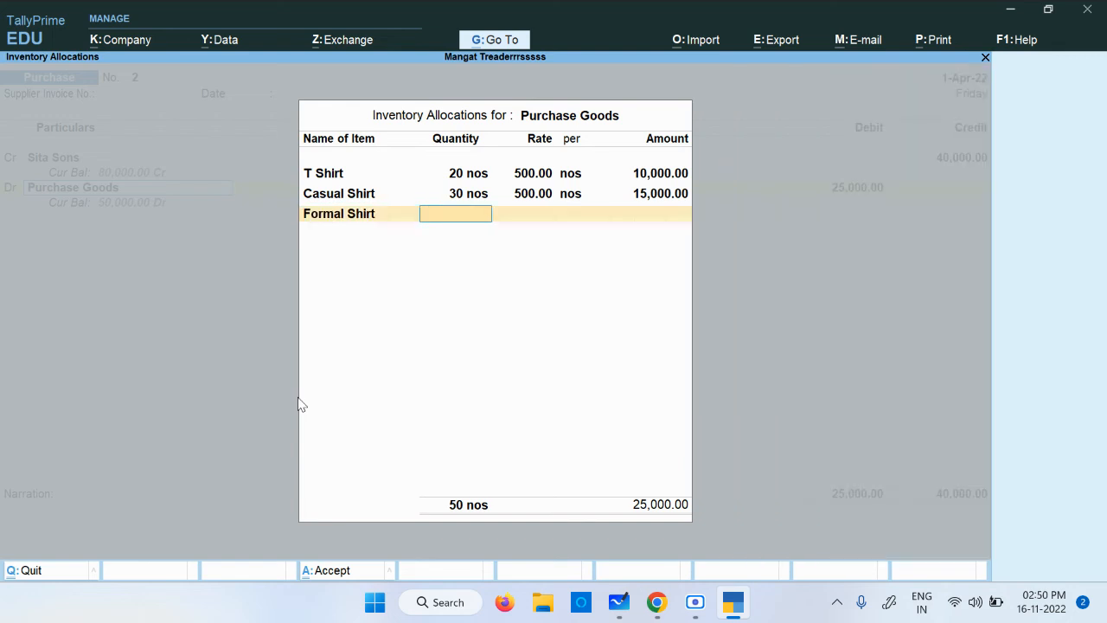
pyautogui.write('10')
pyautogui.press('Return')
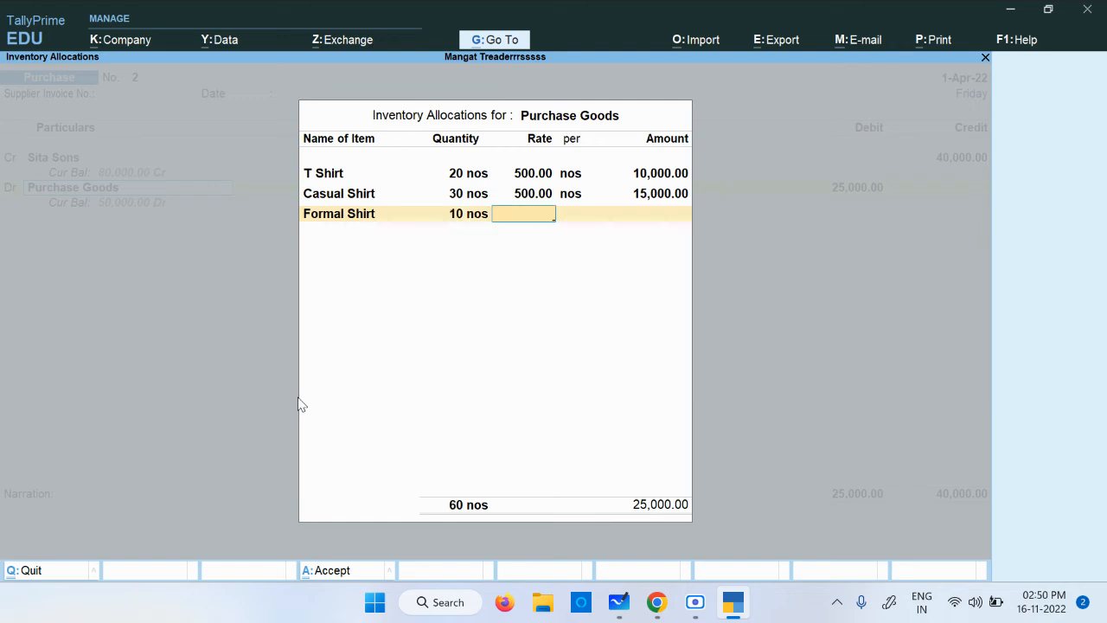
# Correct the Formal Shirt quantity to 15 nos and set its rate to 1000 per nos.
pyautogui.press('BackSpace')
pyautogui.write('15')
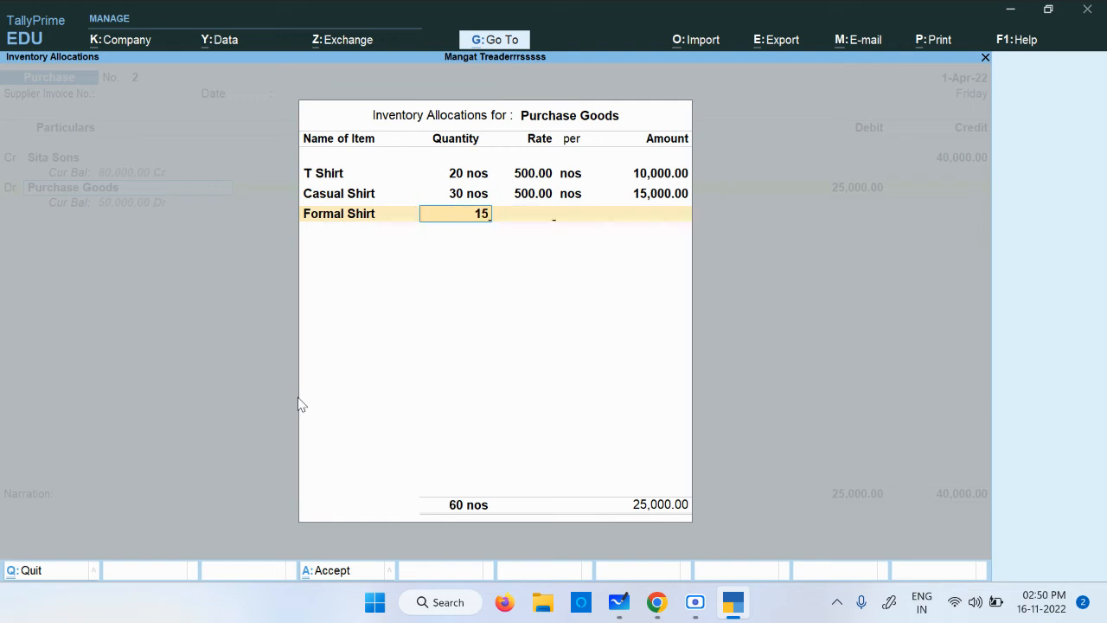
pyautogui.press('Return')
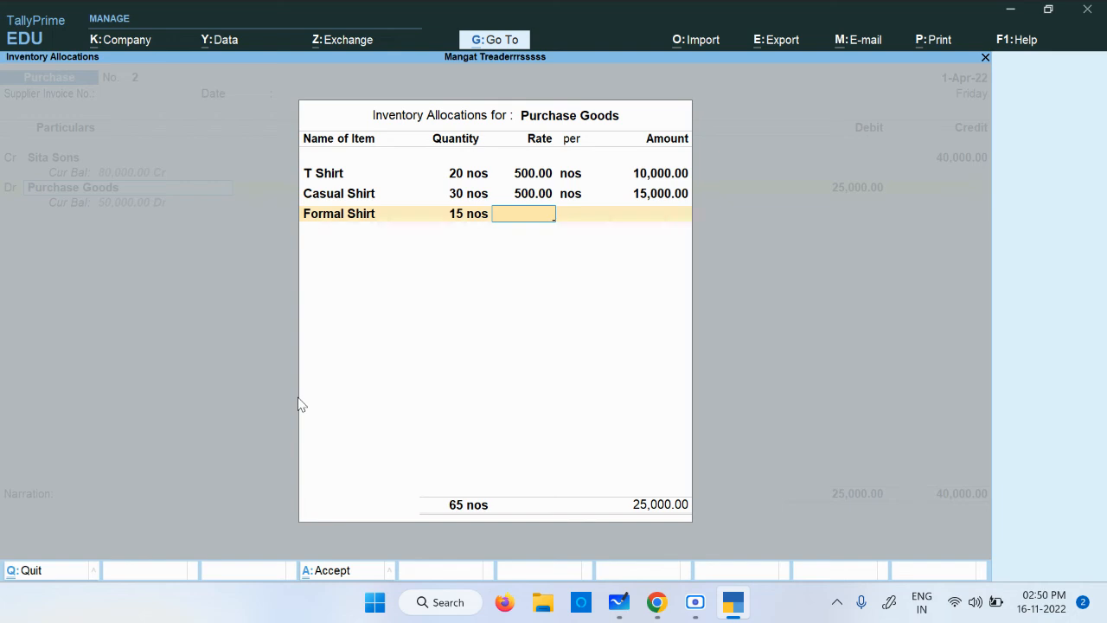
pyautogui.write('1000')
pyautogui.press('Return')
pyautogui.press('Return')
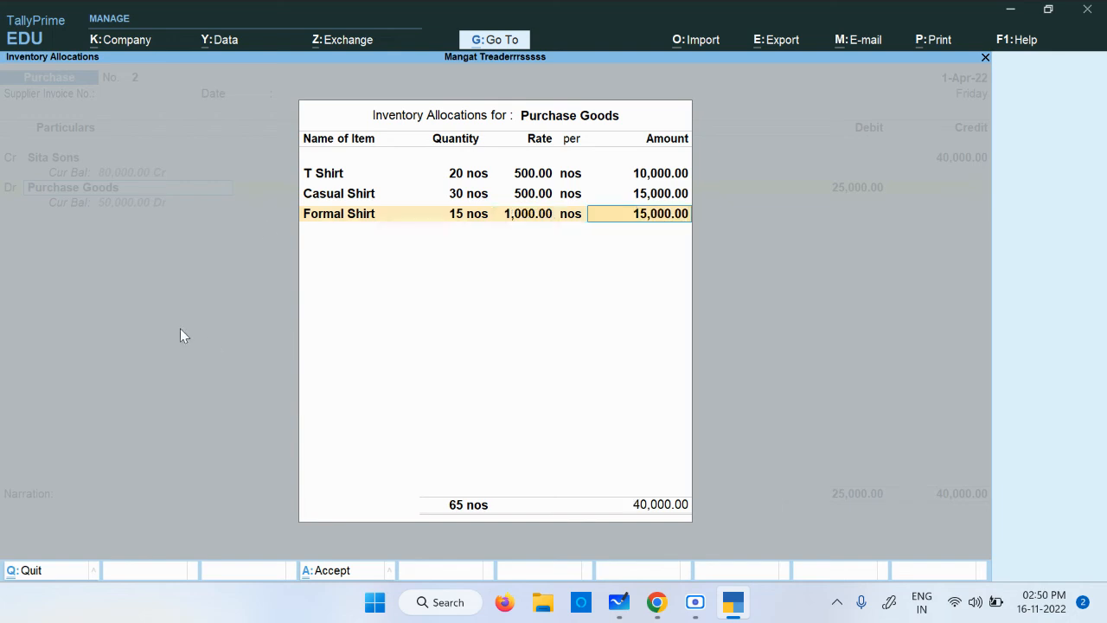
# Review the Feb. 10 Sita Sons shirt quantities and rates in Microsoft Whiteboard, and return to TallyPrime.
pyautogui.click(618, 602)
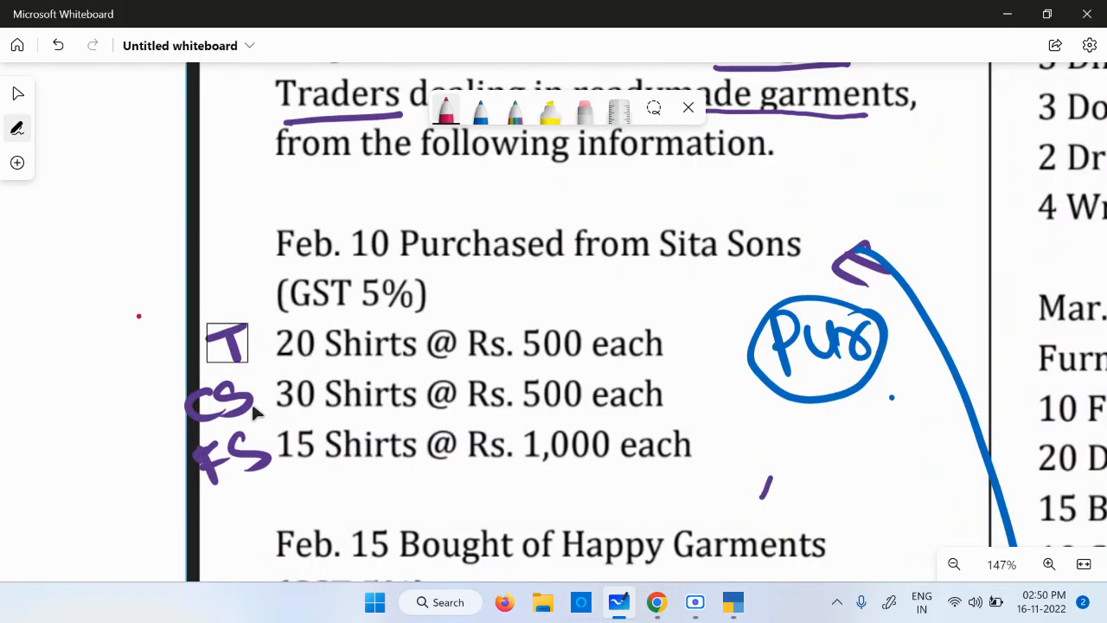
pyautogui.hotkey('ctrl', 'a')
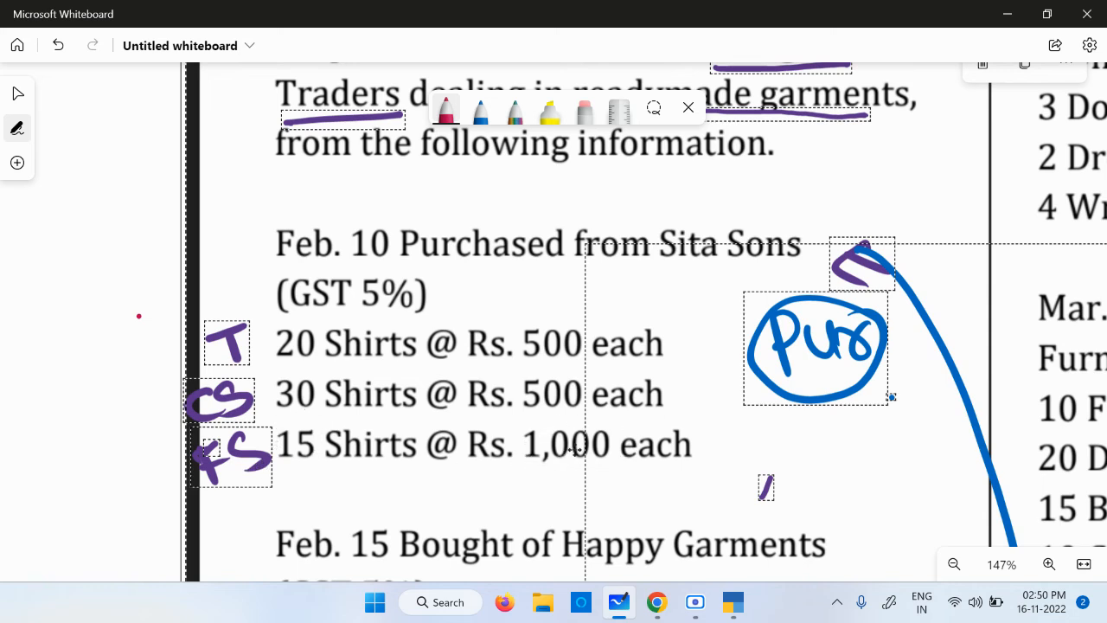
pyautogui.click(733, 602)
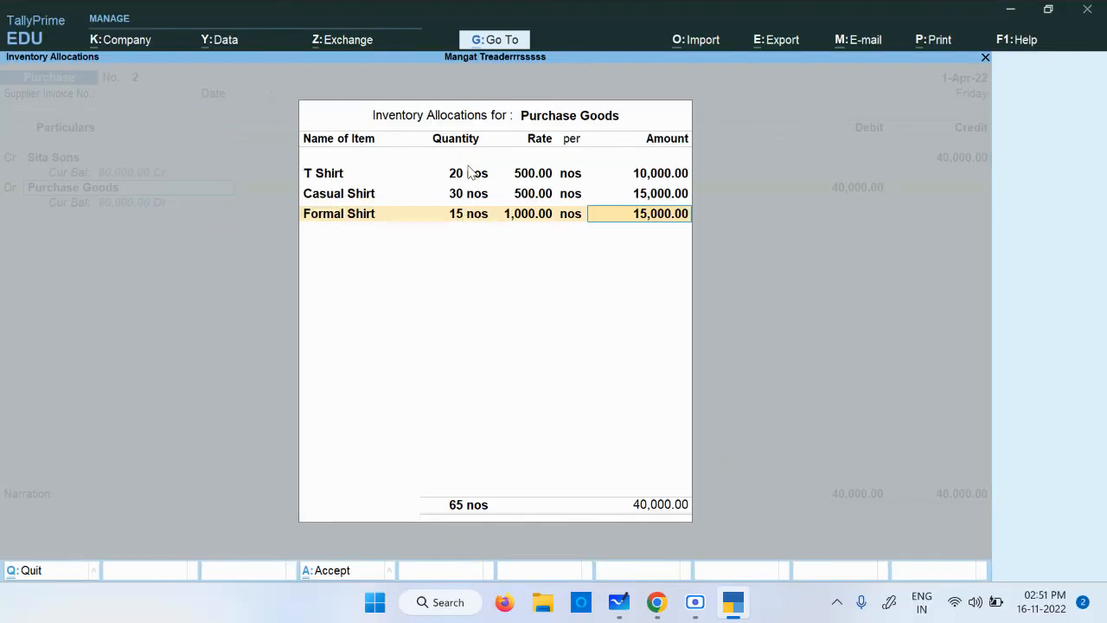
# Finish the Purchase Goods inventory allocations and save the Sita Sons purchase voucher without a narration.
pyautogui.press('Return')
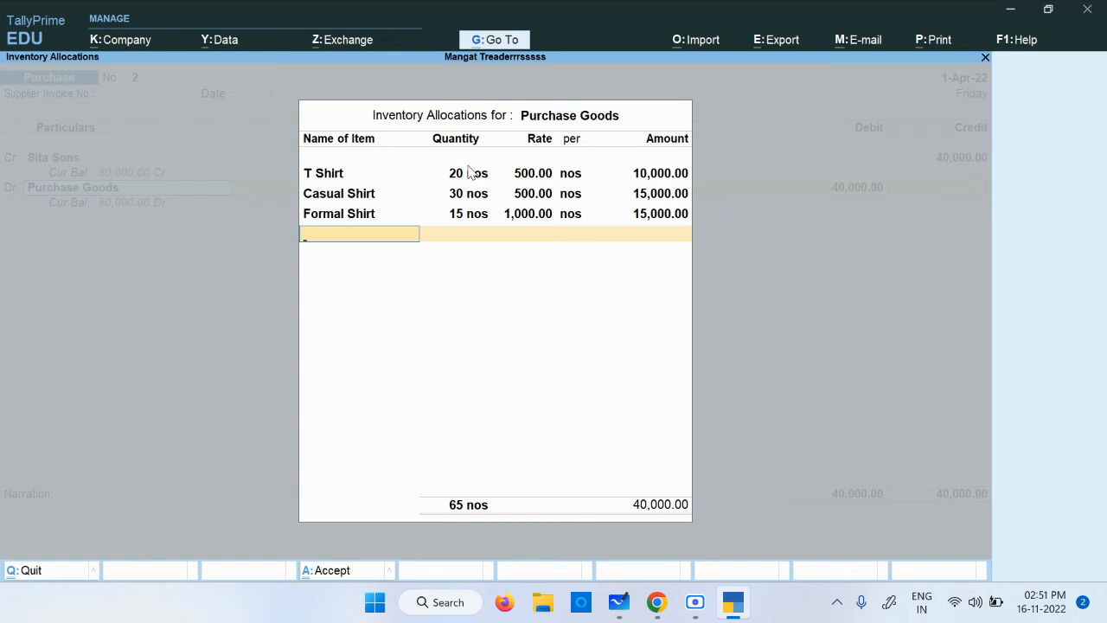
pyautogui.press('Return')
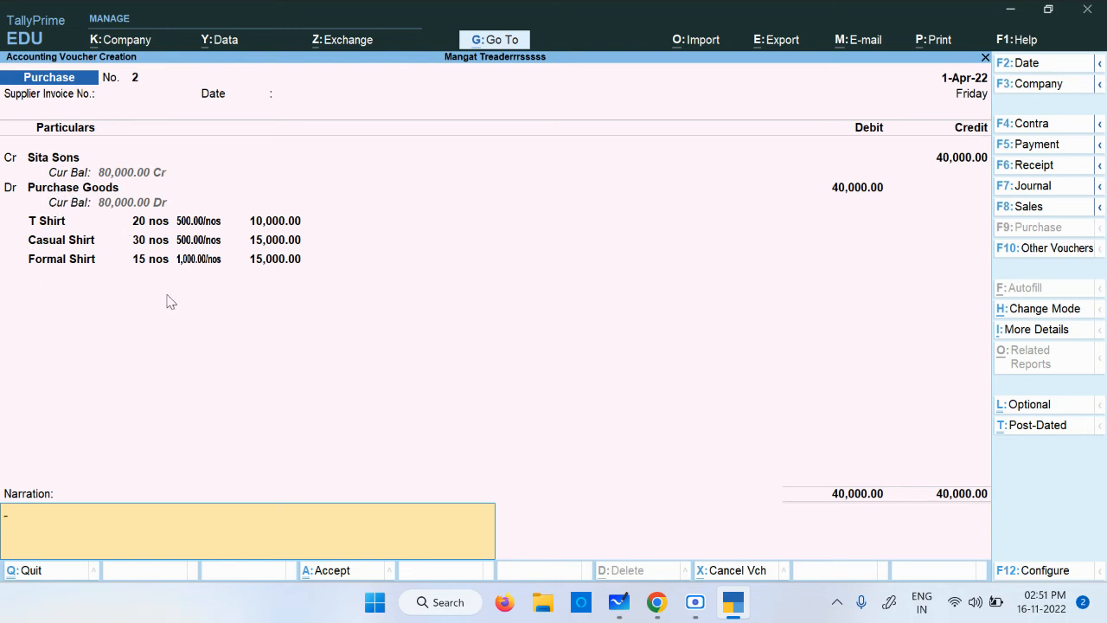
pyautogui.press('ctrl')
pyautogui.press('Return')
pyautogui.press('Return')
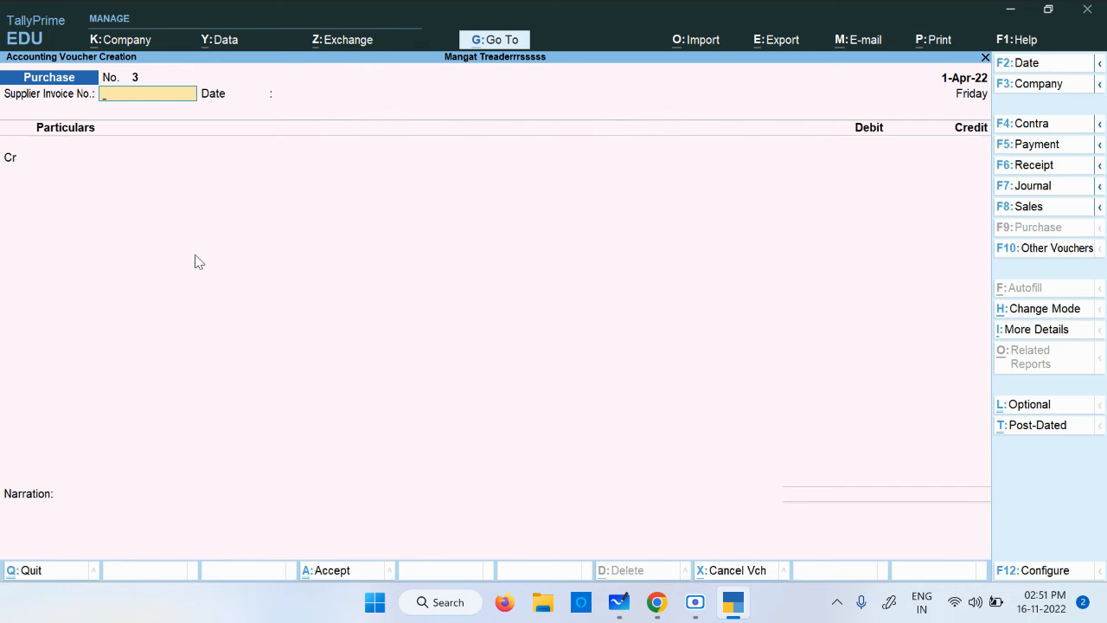
# Skip the supplier invoice details in the new Purchase voucher and credit Cash with 50000, accepting the negative cash balance.
pyautogui.press('Return')
pyautogui.press('Return')
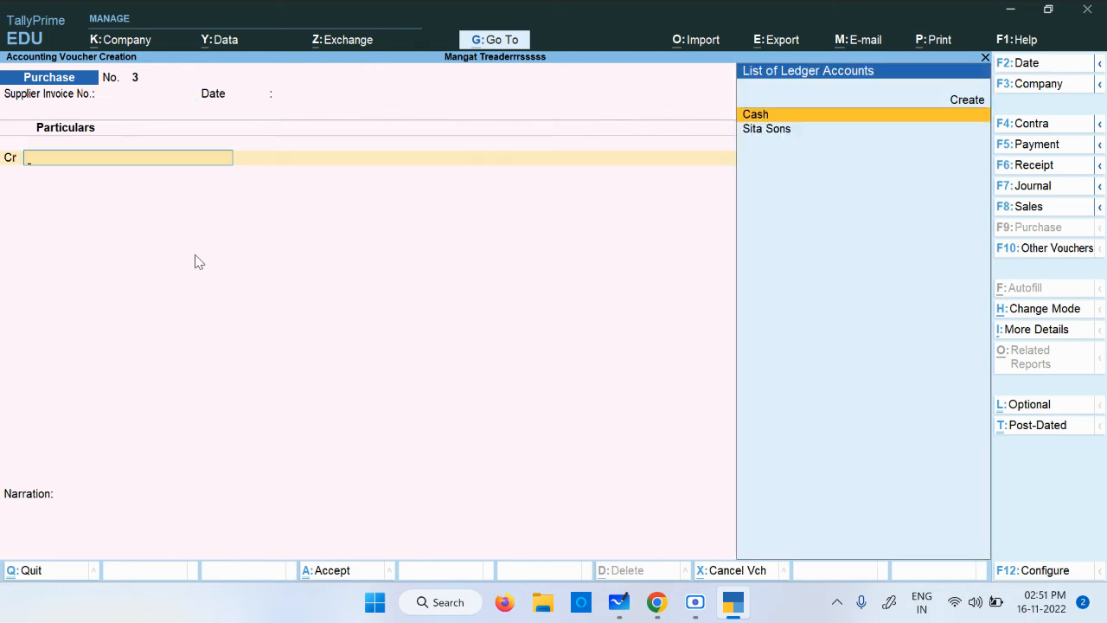
pyautogui.press('Down')
pyautogui.press('Up')
pyautogui.press('Return')
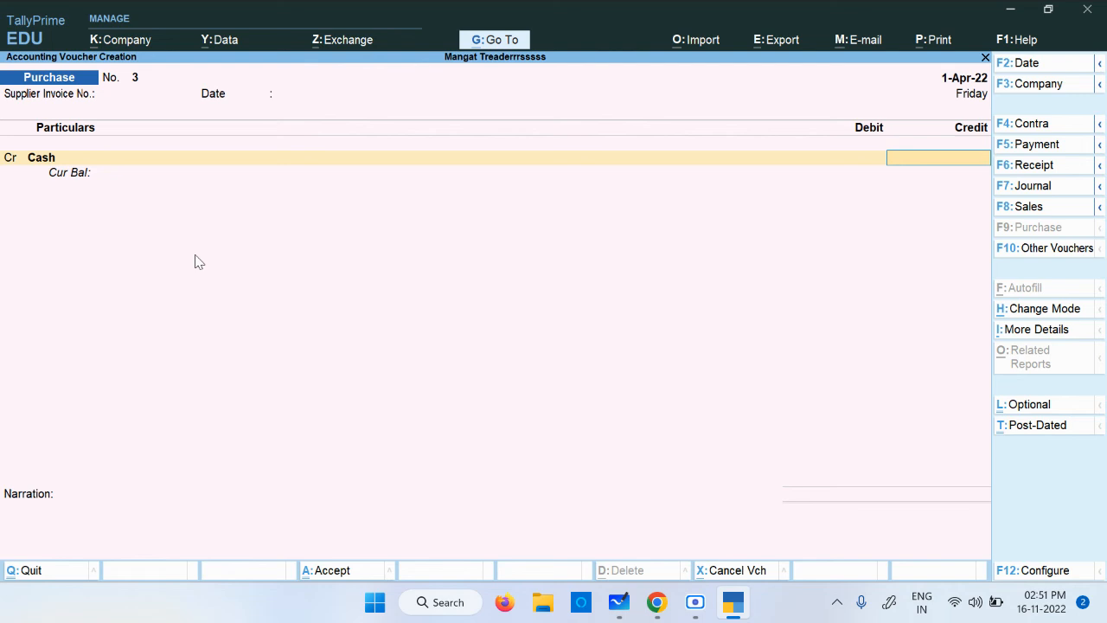
pyautogui.write('50000')
pyautogui.press('Return')
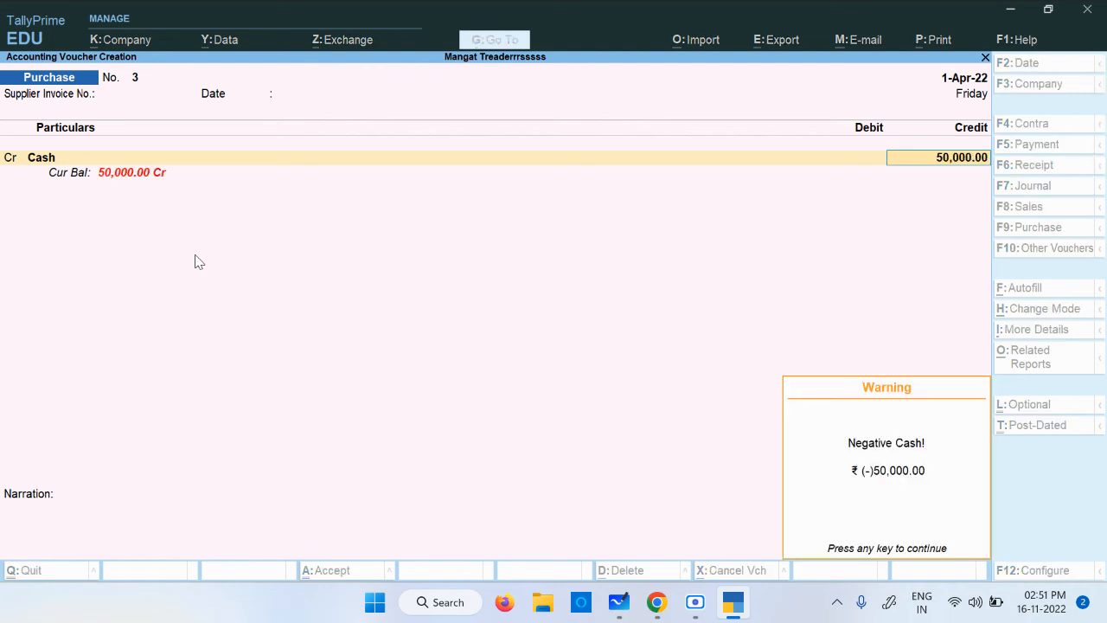
pyautogui.press('Return')
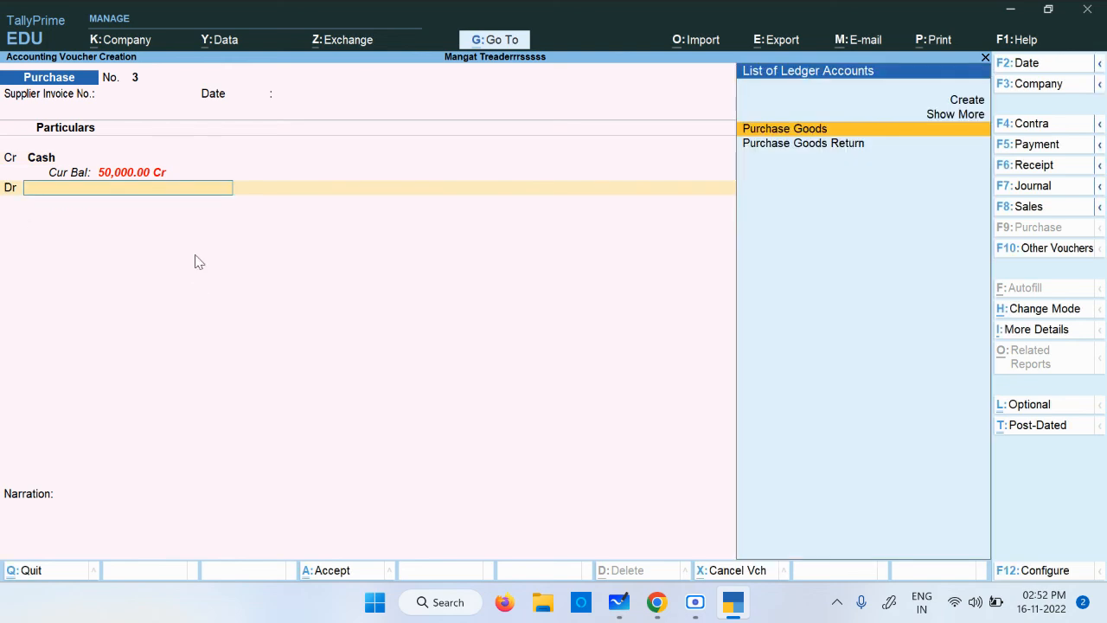
# Debit Purchase Goods and choose Redmi Note 1 Pro as the stock item in its inventory allocations.
pyautogui.press('Return')
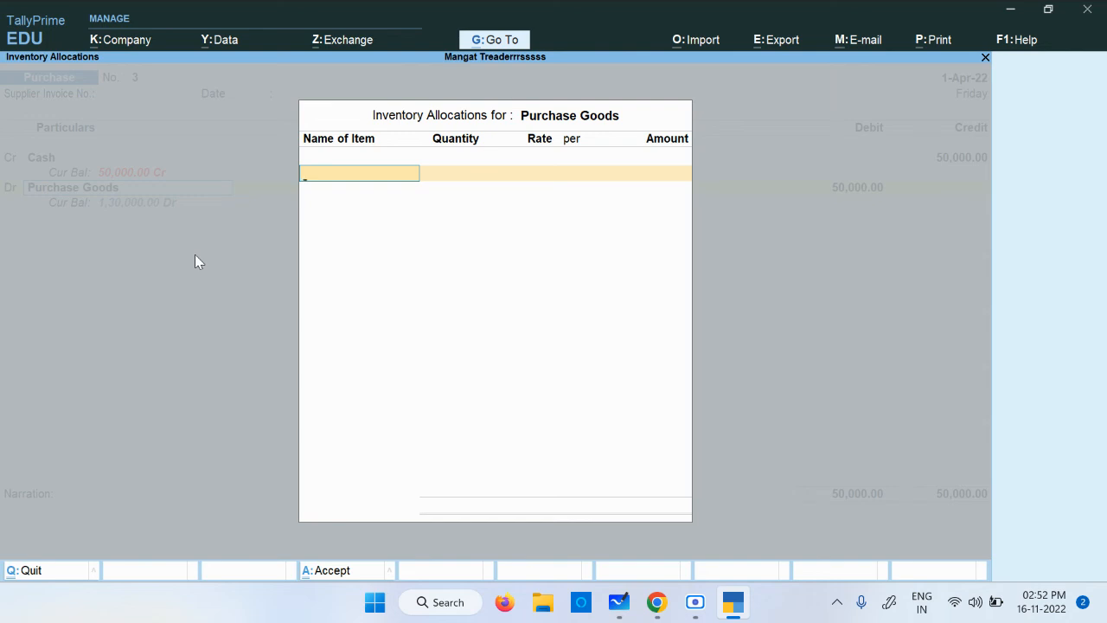
pyautogui.press('Down')
pyautogui.press('Down')
pyautogui.press('Down')
pyautogui.press('Down')
pyautogui.press('Down')
pyautogui.press('Down')
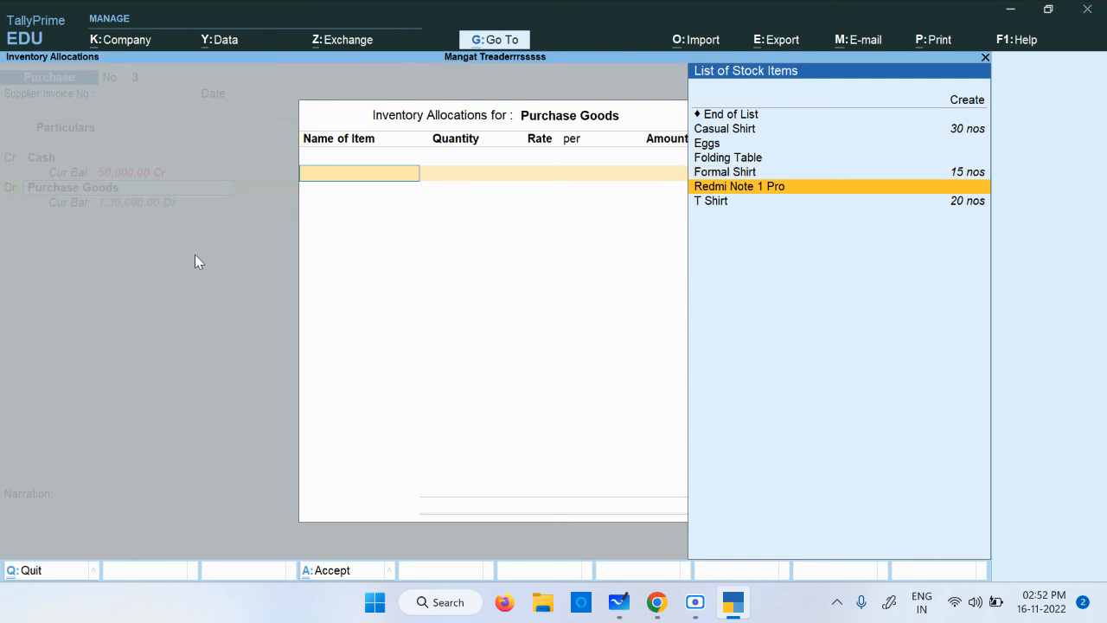
pyautogui.press('Return')
# Set the Redmi Note 1 Pro quantity to 10 nos and its rate to 5000.
pyautogui.write('1')
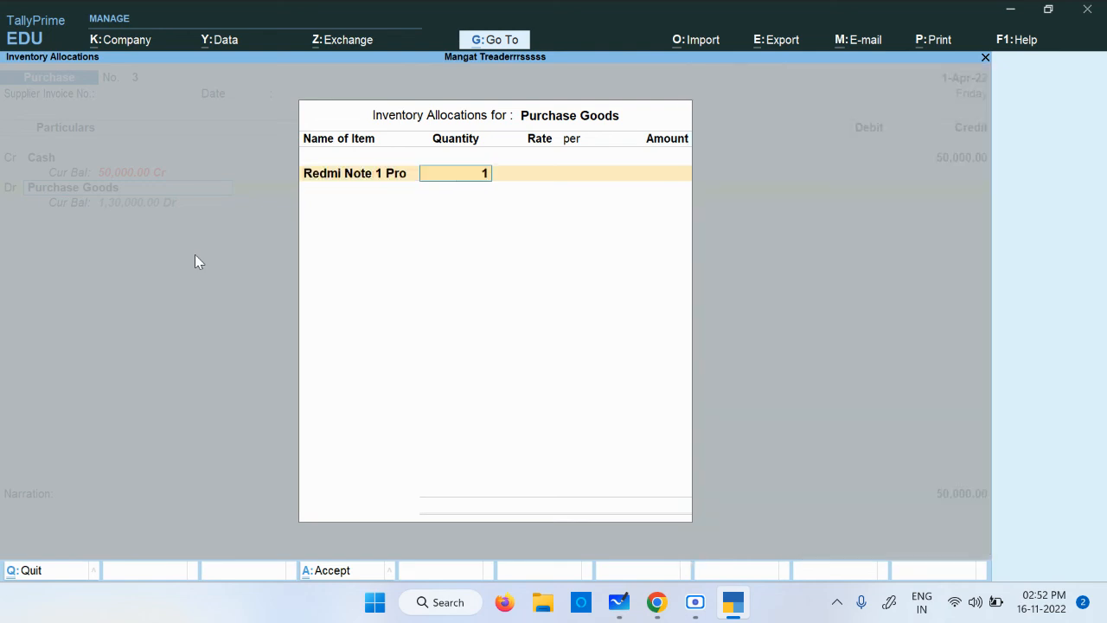
pyautogui.write('0')
pyautogui.press('Return')
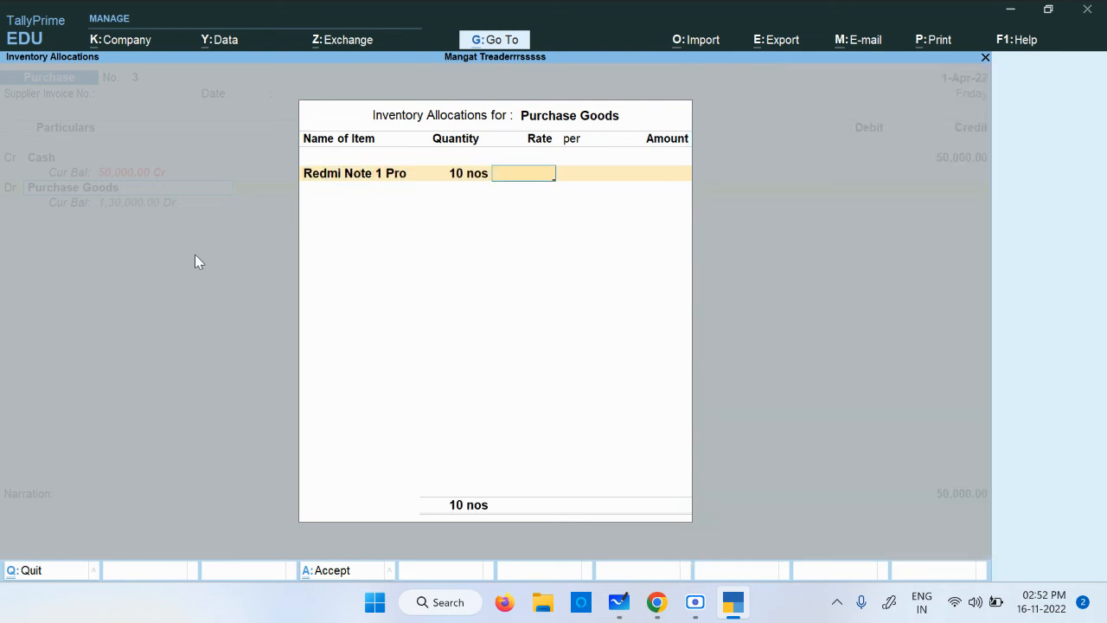
pyautogui.write('5000')
pyautogui.press('Return')
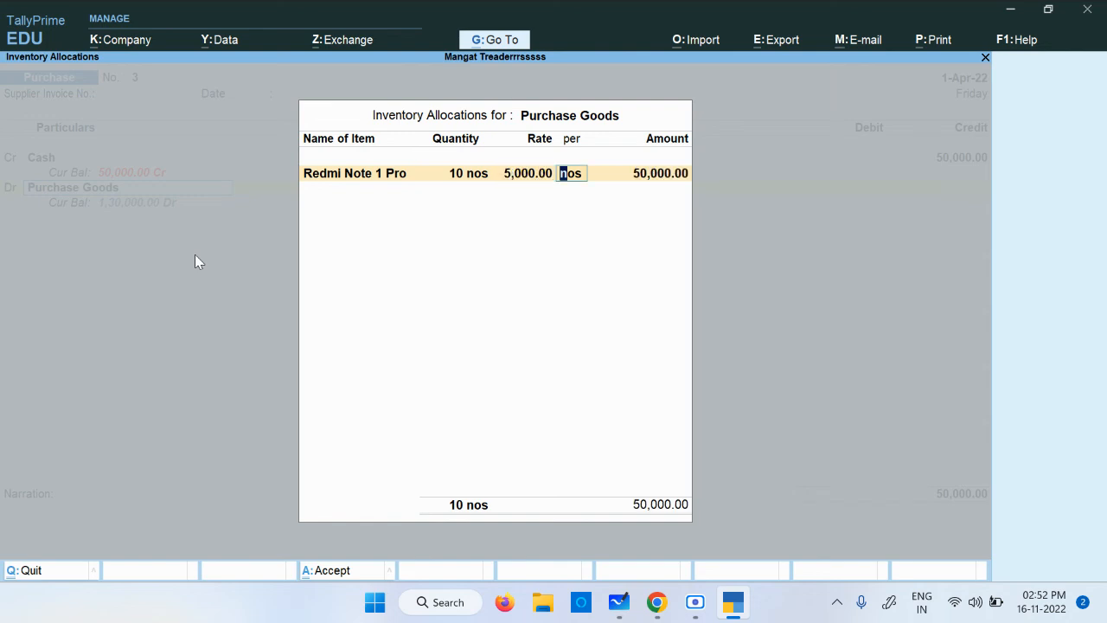
# Finish the Purchase Goods inventory allocations, save the cash purchase voucher without a narration and leave voucher creation.
pyautogui.press('Return')
pyautogui.press('Return')
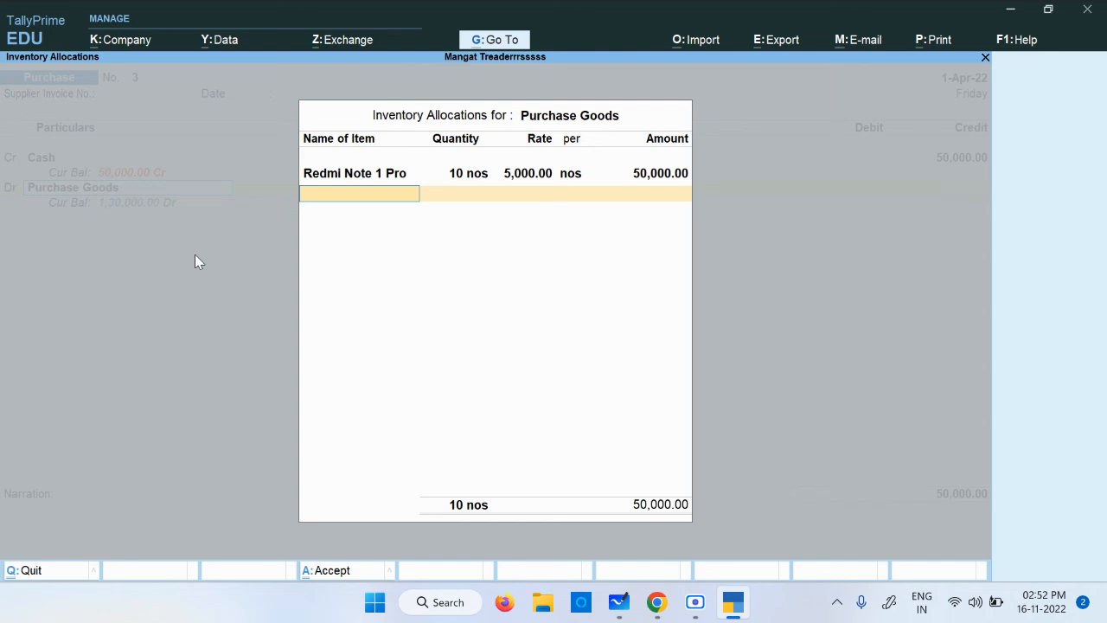
pyautogui.press('Return')
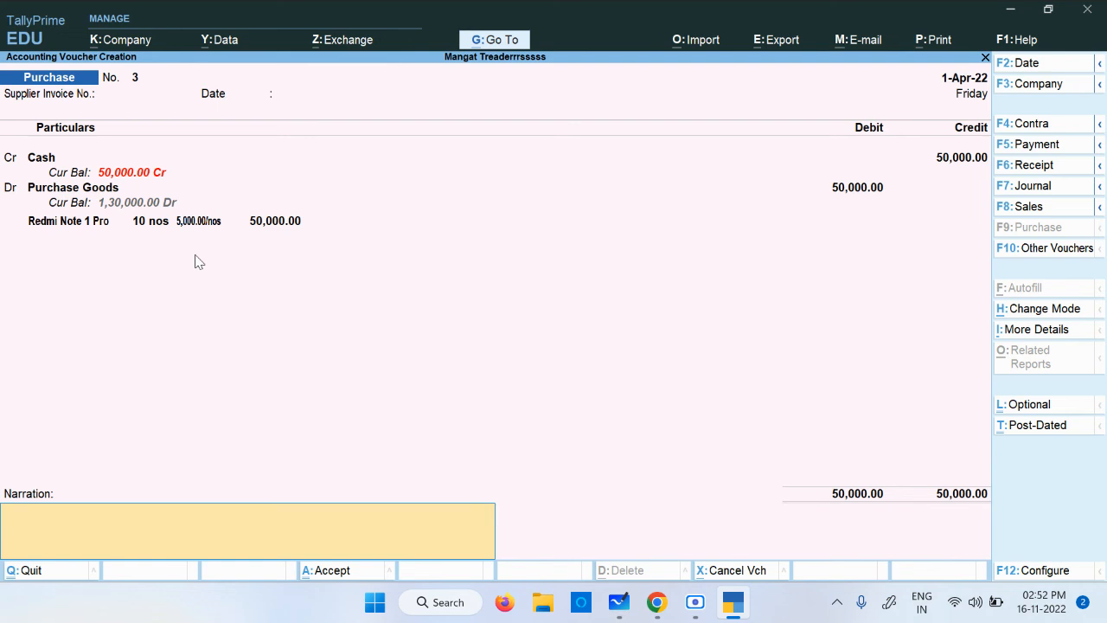
pyautogui.press('Return')
pyautogui.press('y')
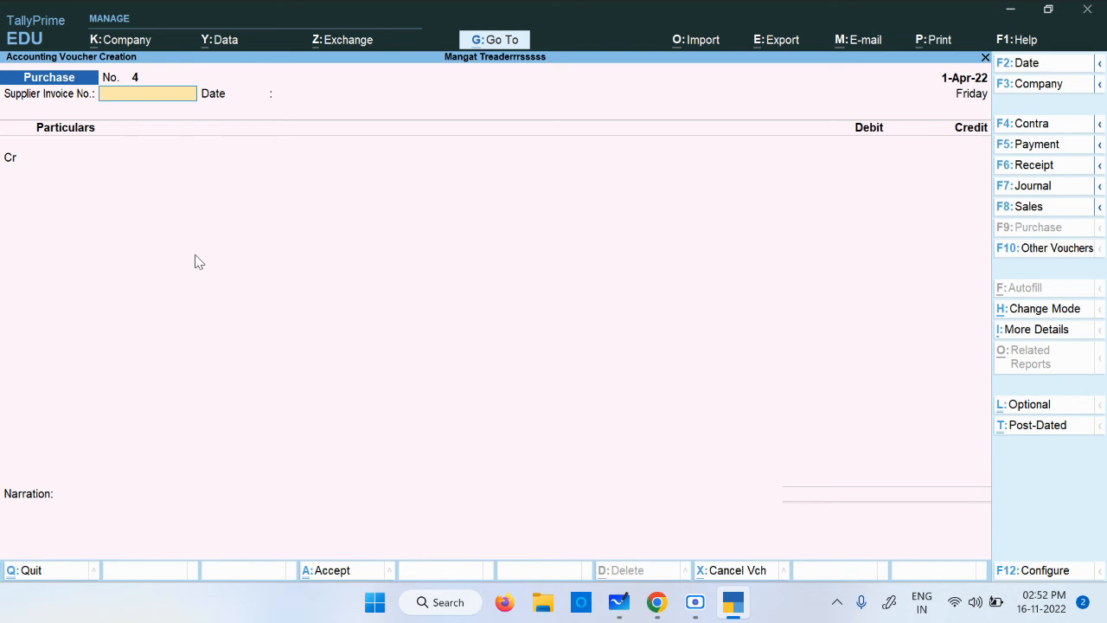
pyautogui.press('Escape')
pyautogui.press('y')
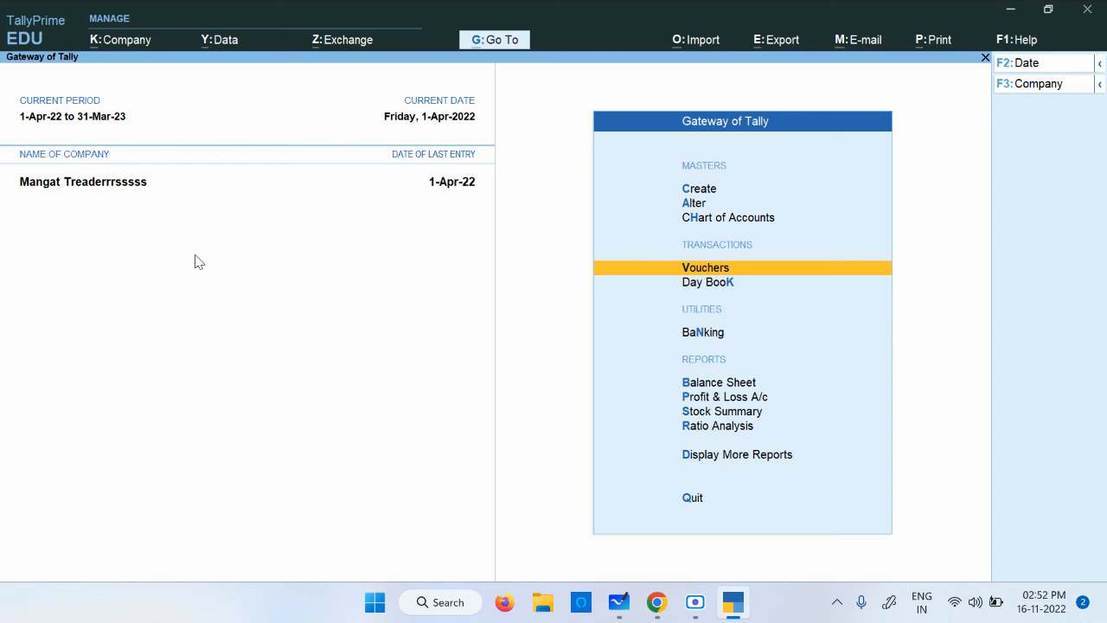
# Review the closing stock in the Stock Summary by stock item, including quantities, rates and values, and close the report.
pyautogui.press('Down')
pyautogui.press('Down')
pyautogui.press('Down')
pyautogui.press('Down')
pyautogui.press('Down')
pyautogui.press('Down')
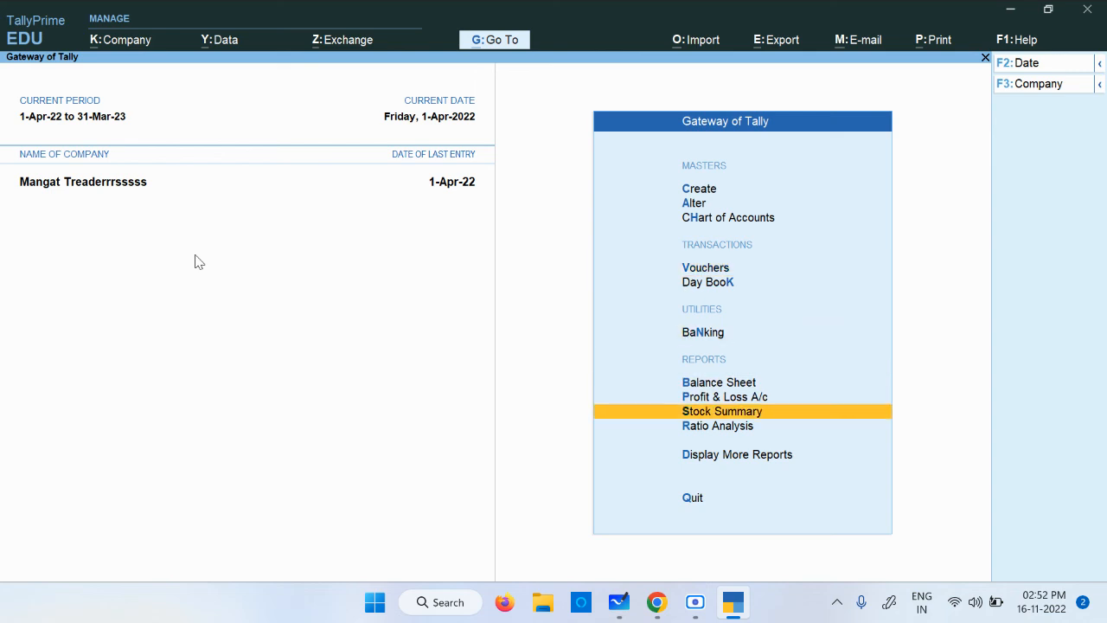
pyautogui.press('Up')
pyautogui.press('Return')
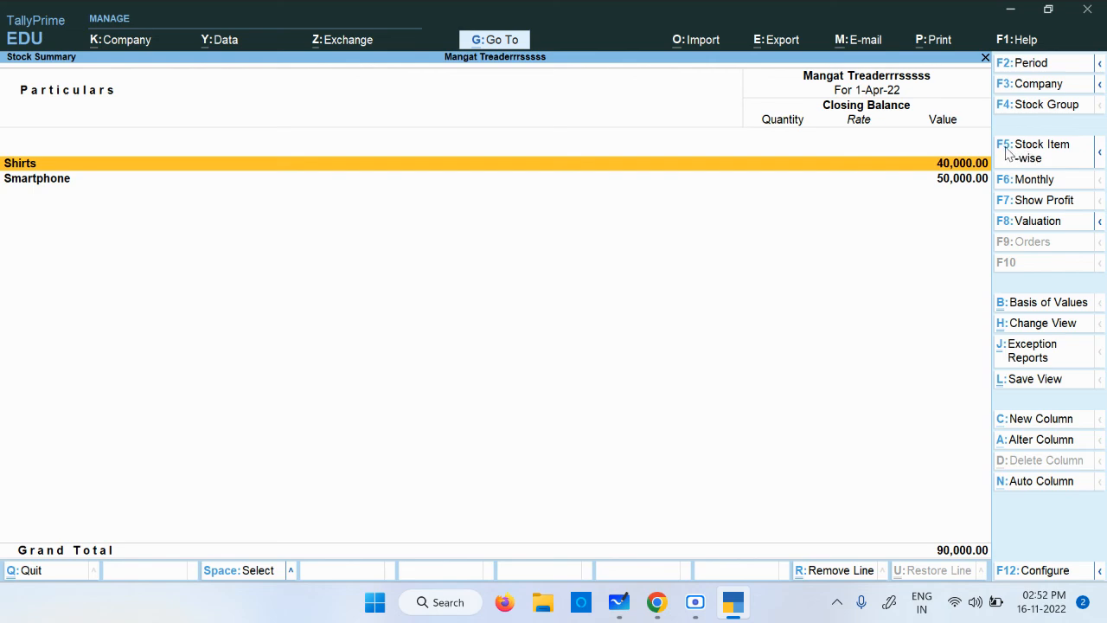
pyautogui.press('ctrl')
pyautogui.press('ctrl')
pyautogui.click(1042, 158)
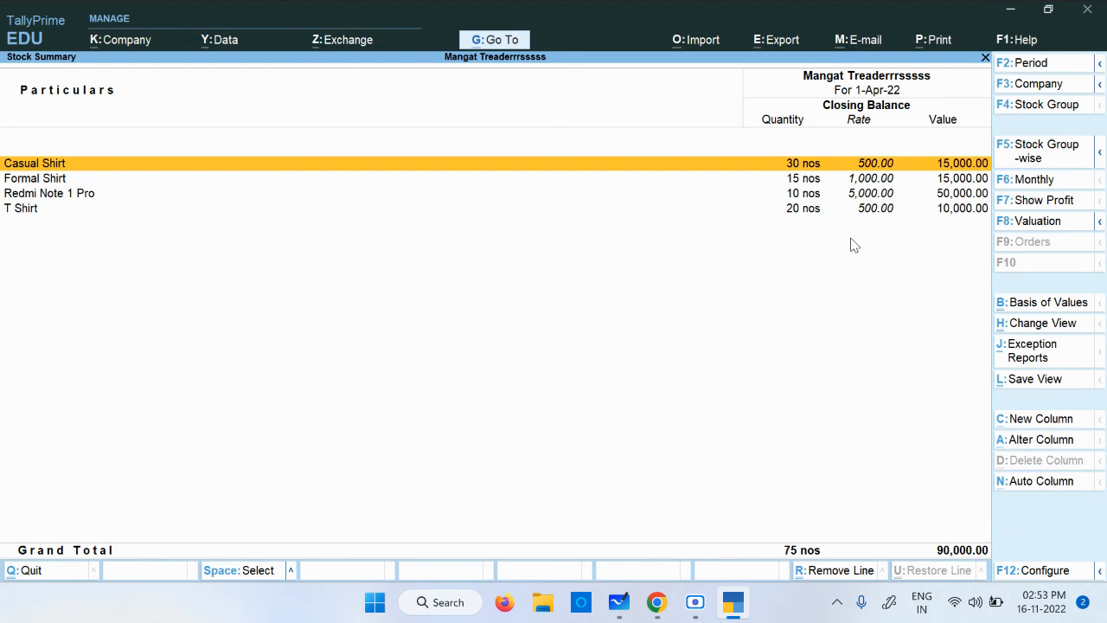
pyautogui.press('Escape')
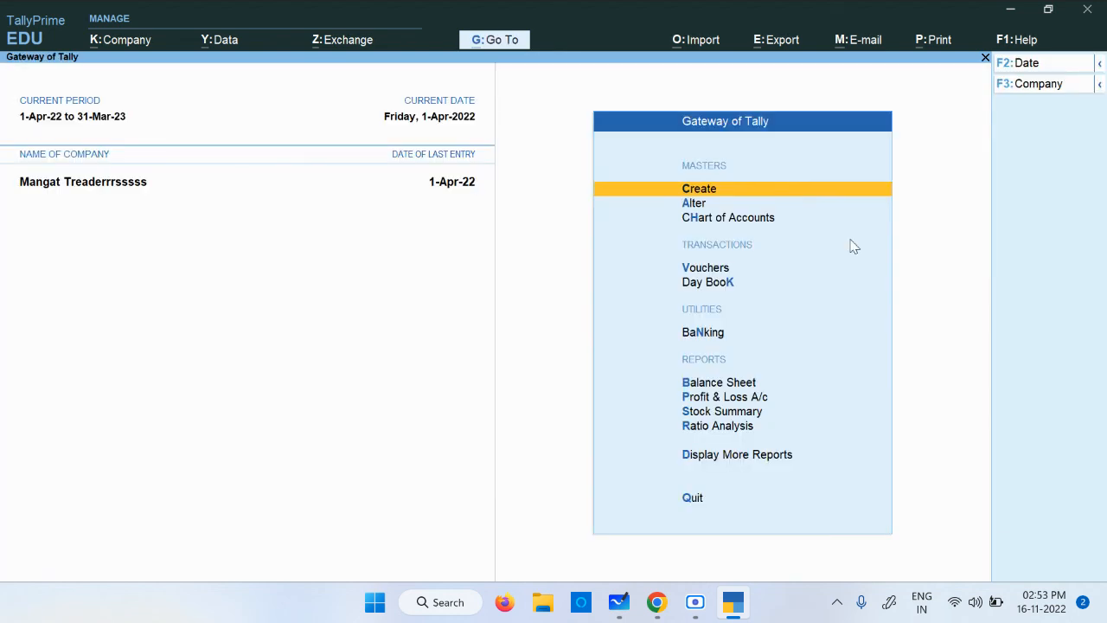
pyautogui.press('Down')
pyautogui.press('Down')
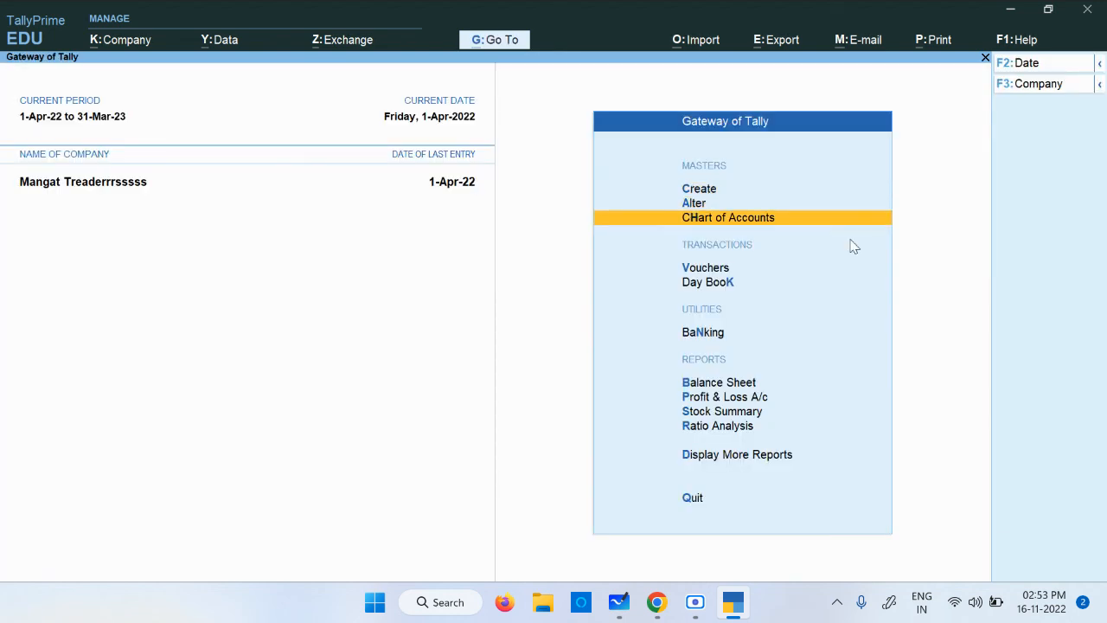
pyautogui.press('Down')
pyautogui.press('Up')
pyautogui.press('Up')
pyautogui.press('Down')
pyautogui.press('Down')
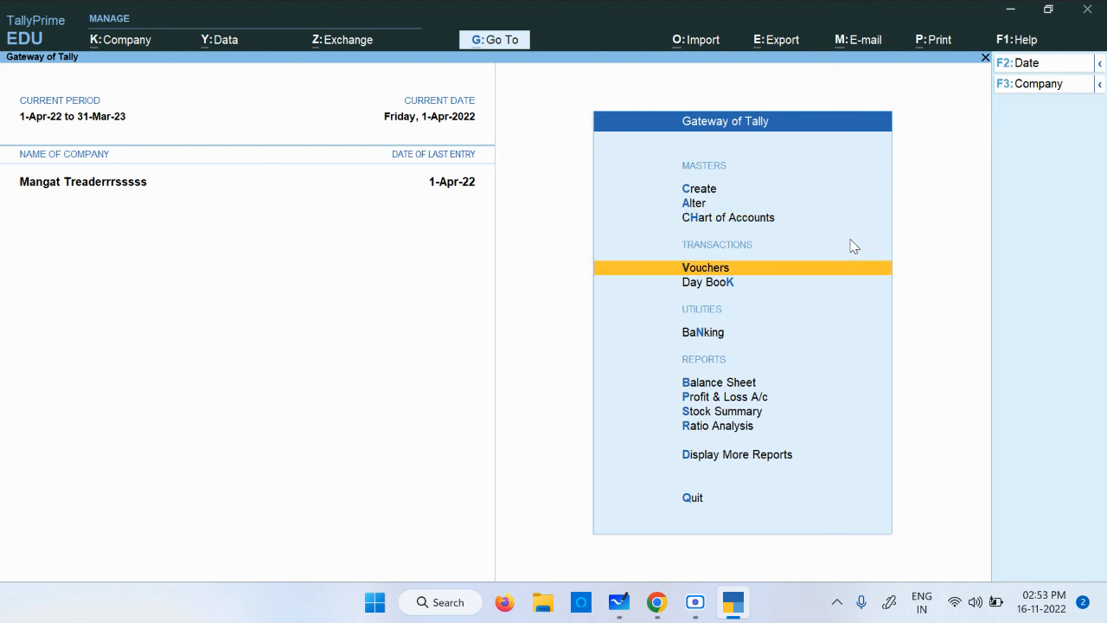
pyautogui.press('Return')
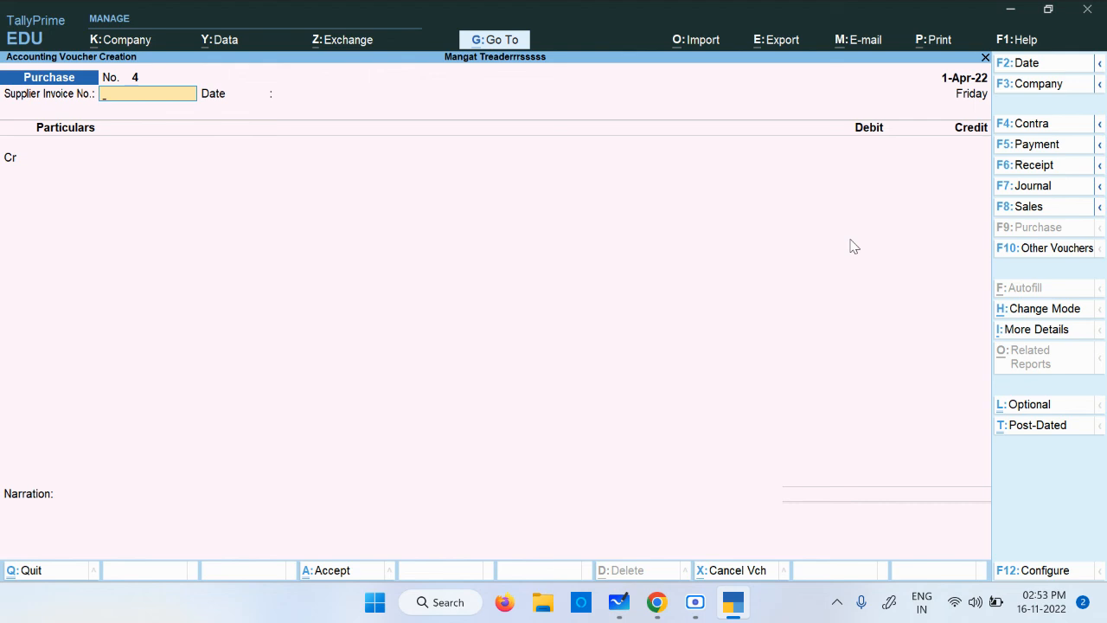
pyautogui.click(1052, 210)
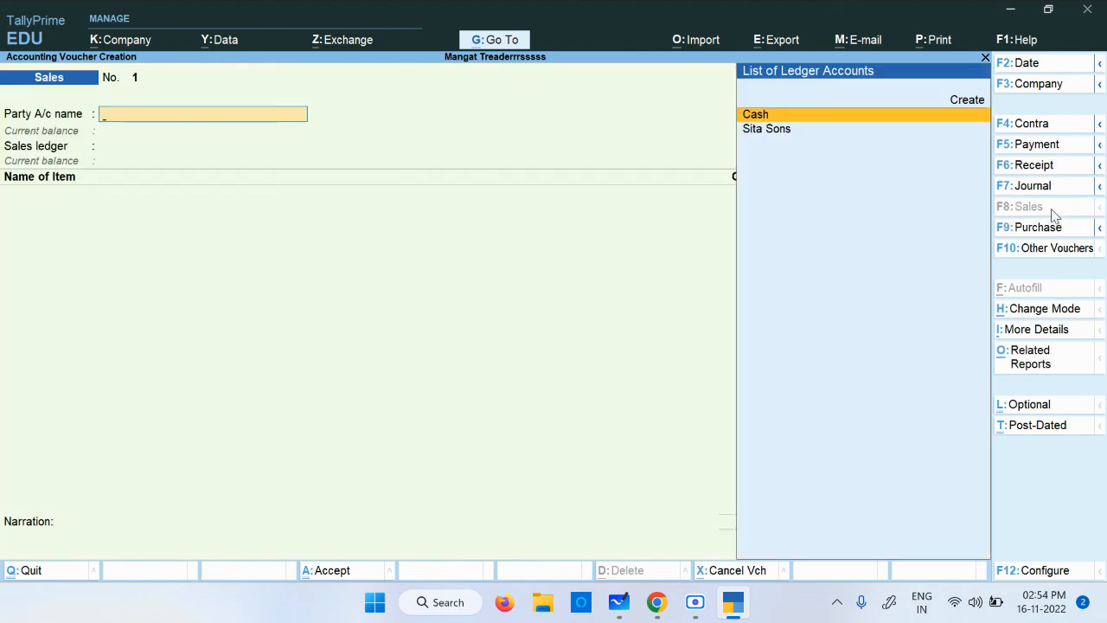
pyautogui.press('Escape')
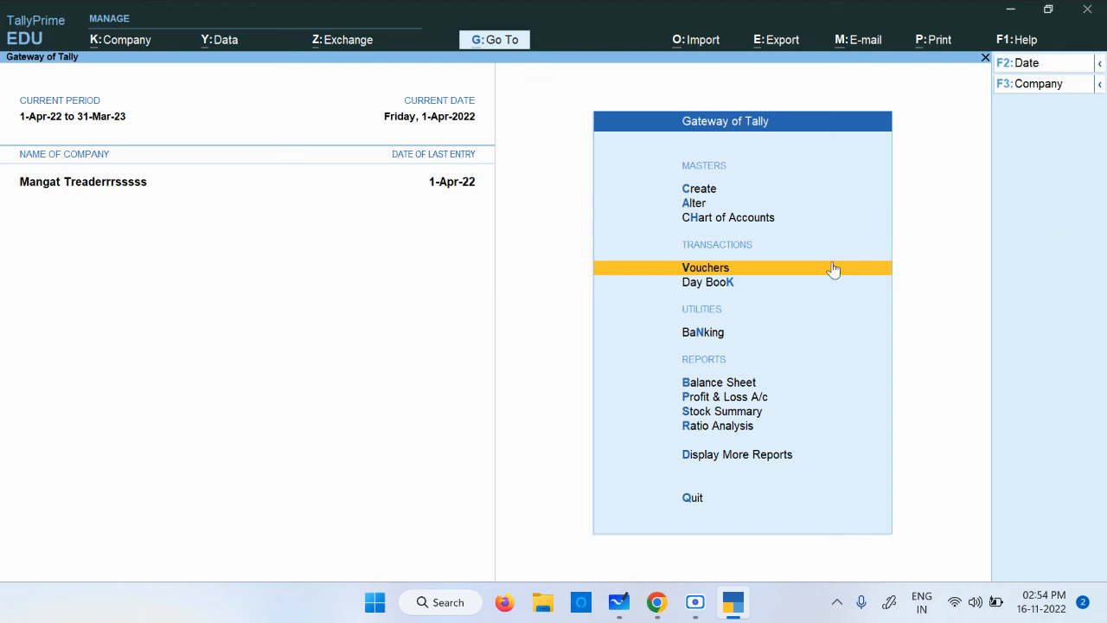
pyautogui.press('alt')
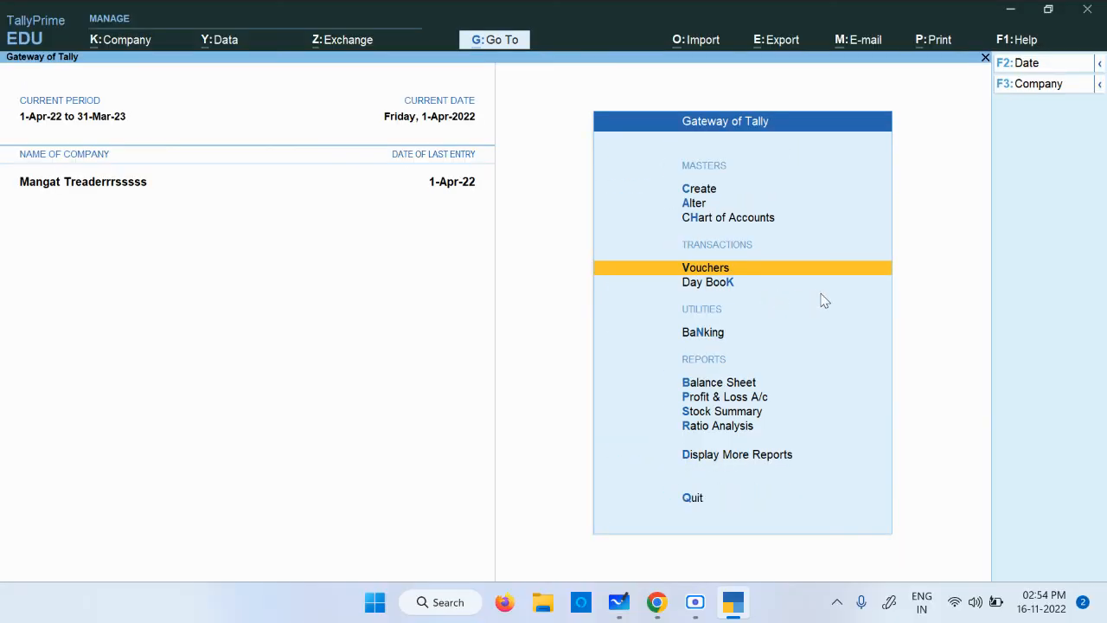
# Start a new Sales voucher and change its mode from Item Invoice to As Voucher.
pyautogui.press('Return')
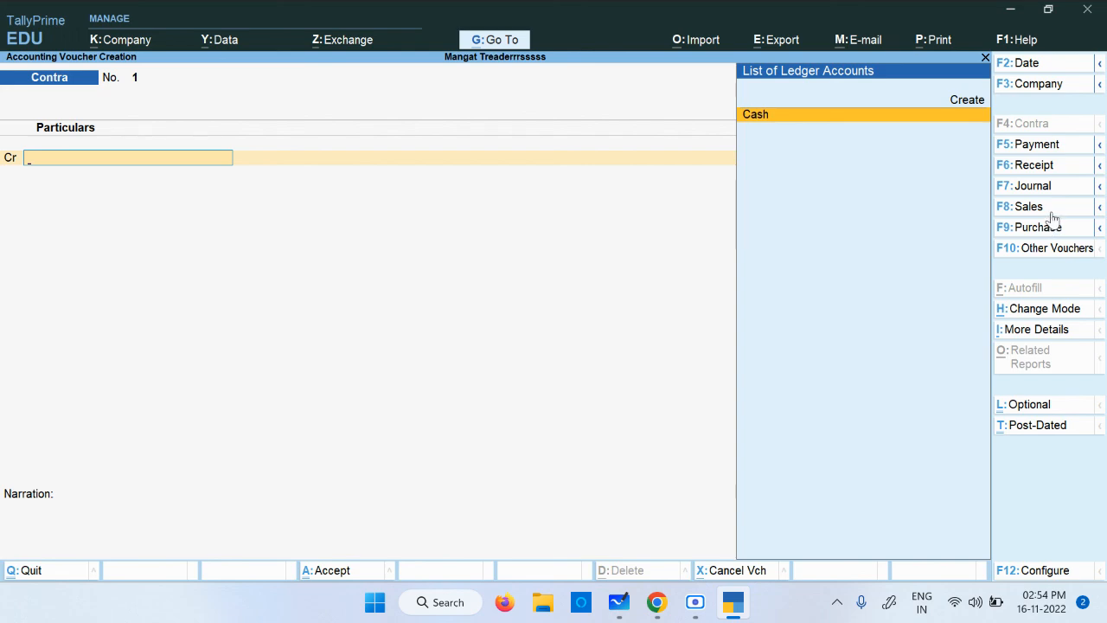
pyautogui.press('ctrl')
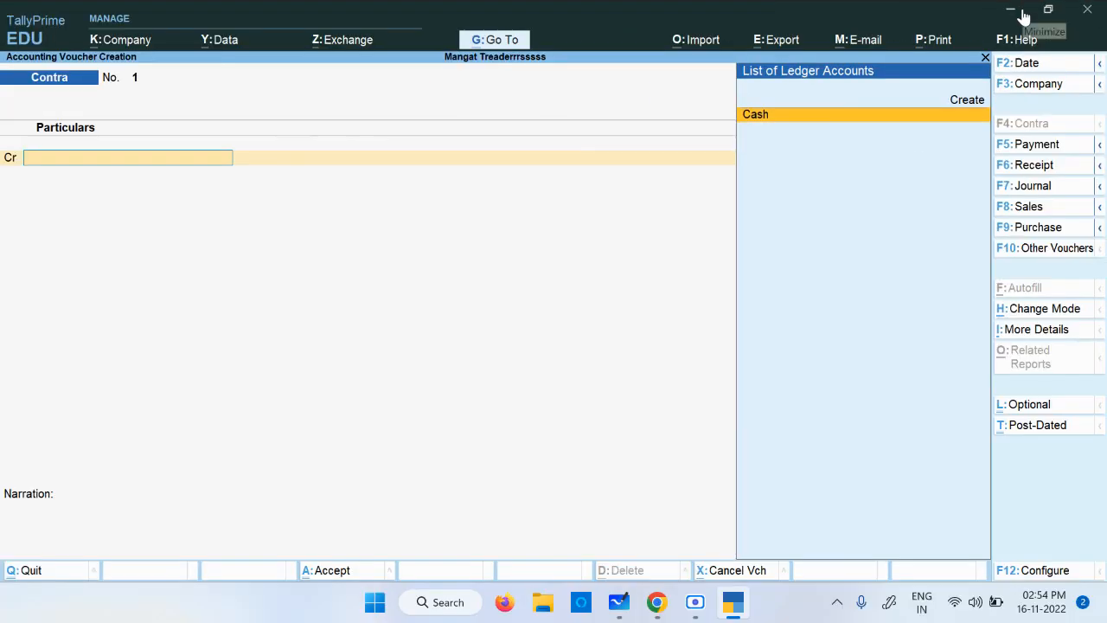
pyautogui.click(1029, 206)
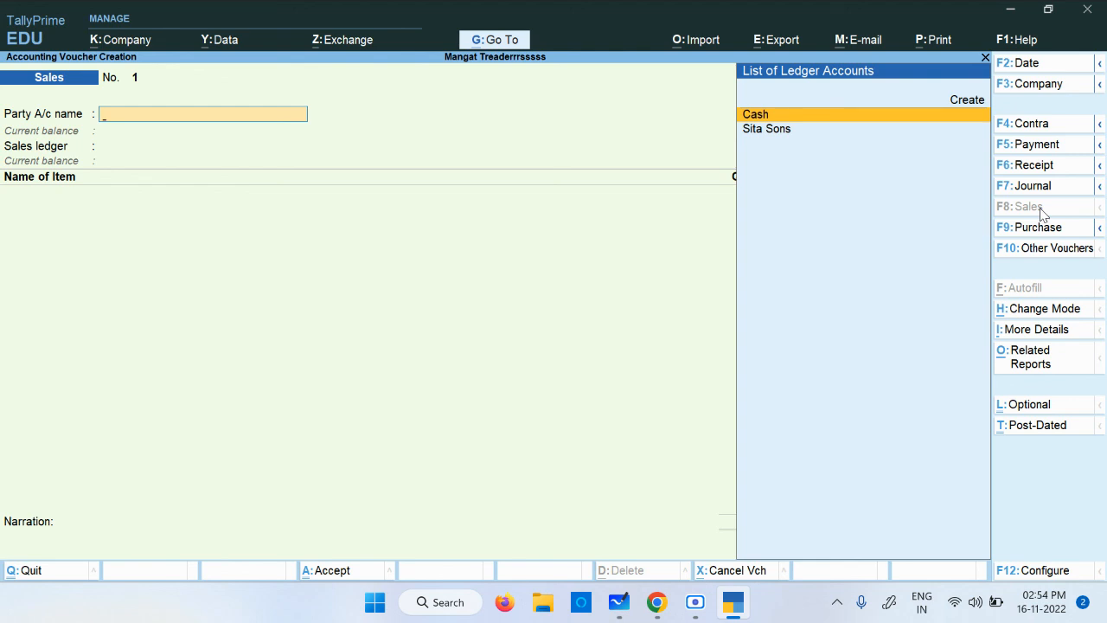
pyautogui.click(1042, 310)
pyautogui.press('Down')
pyautogui.press('Down')
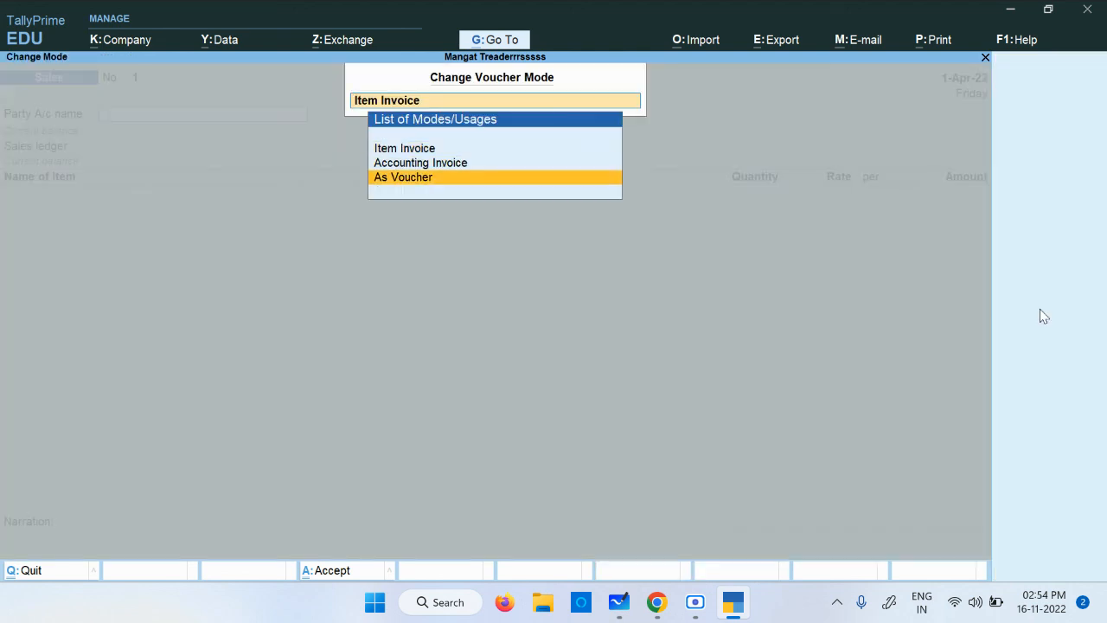
pyautogui.press('Return')
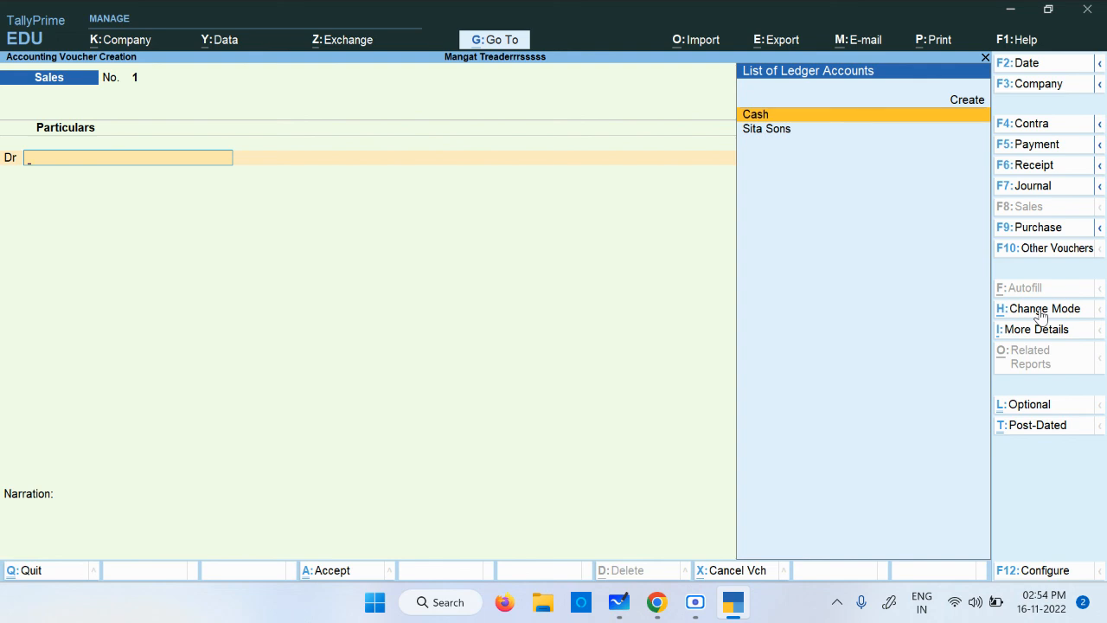
# Debit Cash with 35000 in the Sales voucher, accepting the negative cash balance.
pyautogui.press('Return')
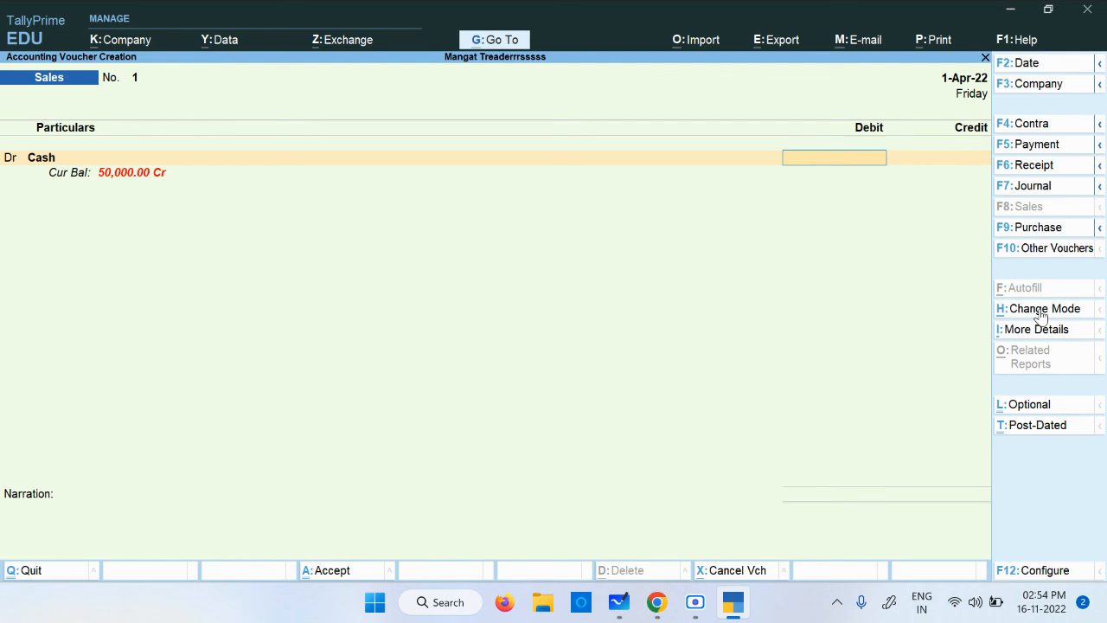
pyautogui.write('35000')
pyautogui.press('Return')
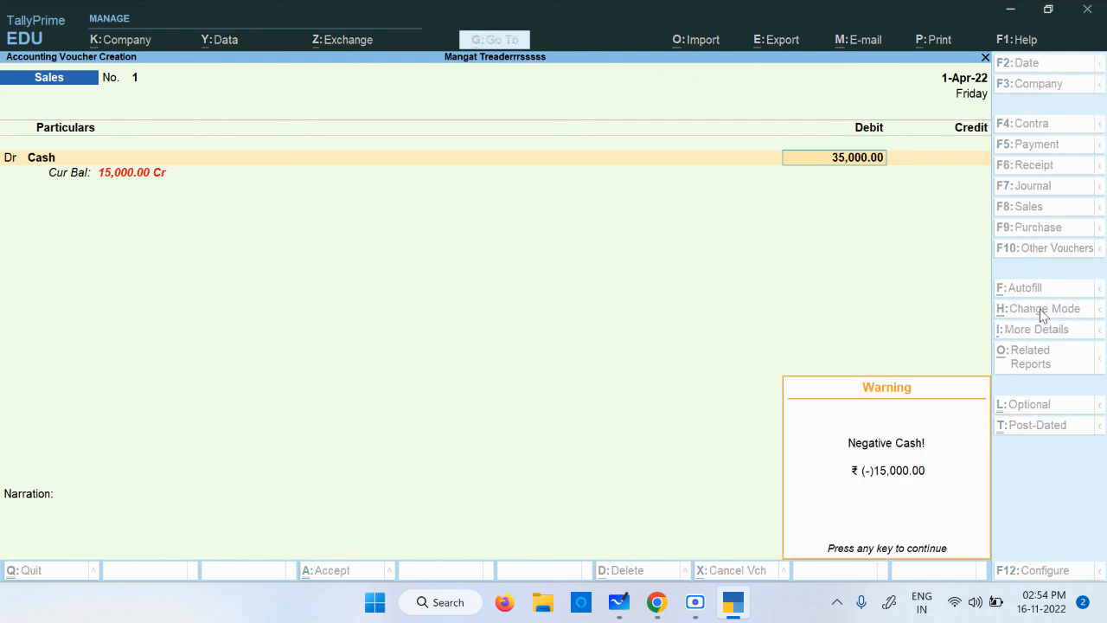
pyautogui.press('Return')
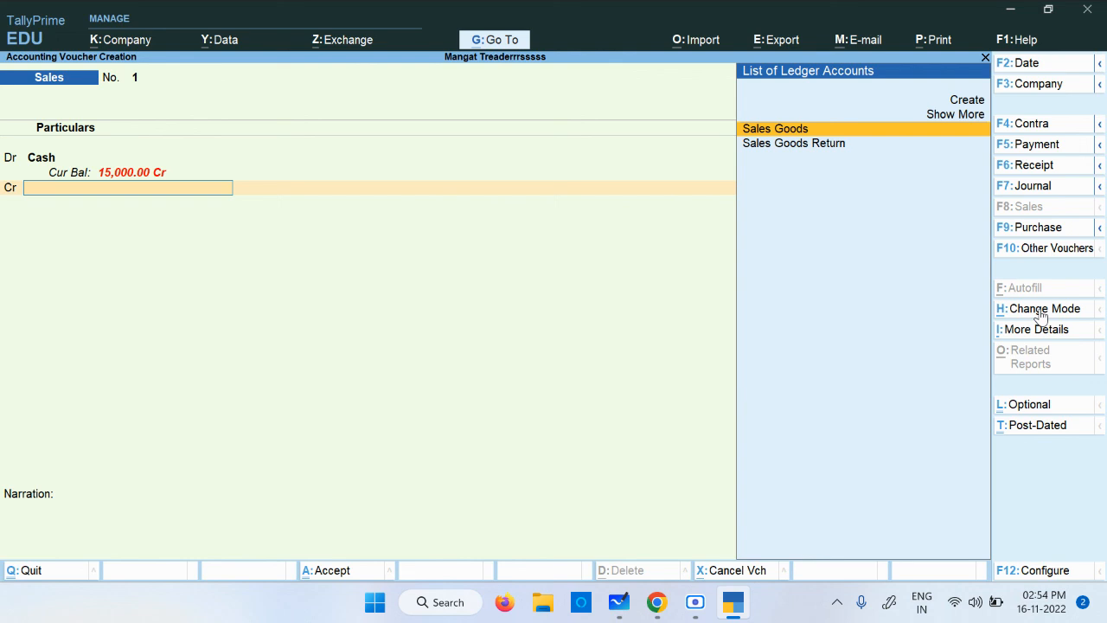
# Credit Sales Goods and choose Redmi Note 1 Pro as the stock item in its inventory allocations.
pyautogui.press('Return')
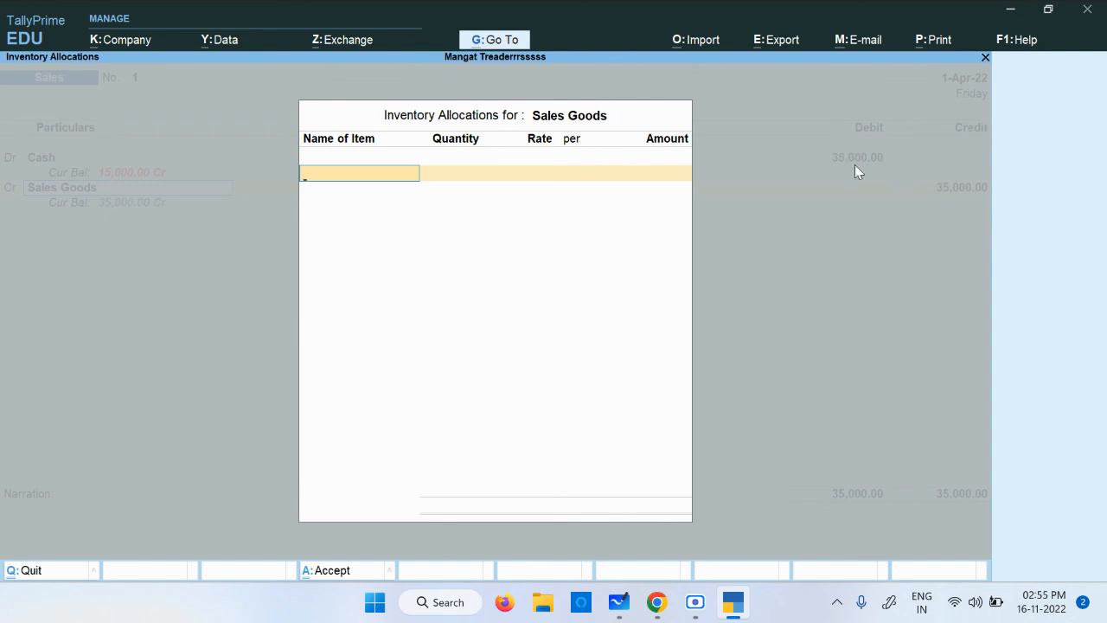
pyautogui.press('space')
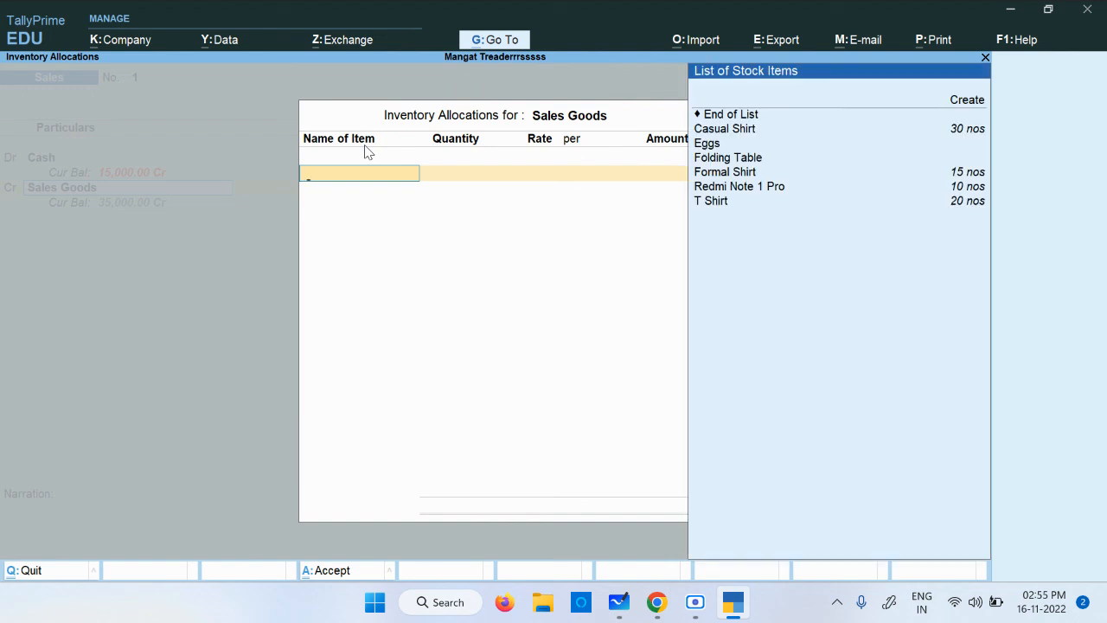
pyautogui.press('Down')
pyautogui.press('Down')
pyautogui.press('Down')
pyautogui.press('Down')
pyautogui.press('Down')
pyautogui.press('Down')
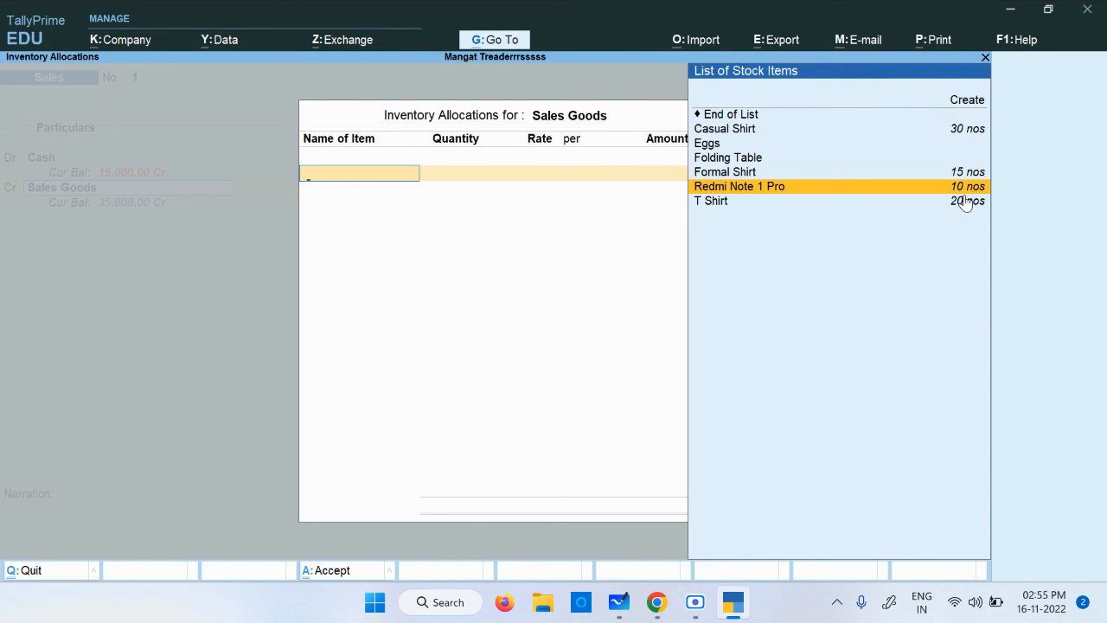
pyautogui.press('Return')
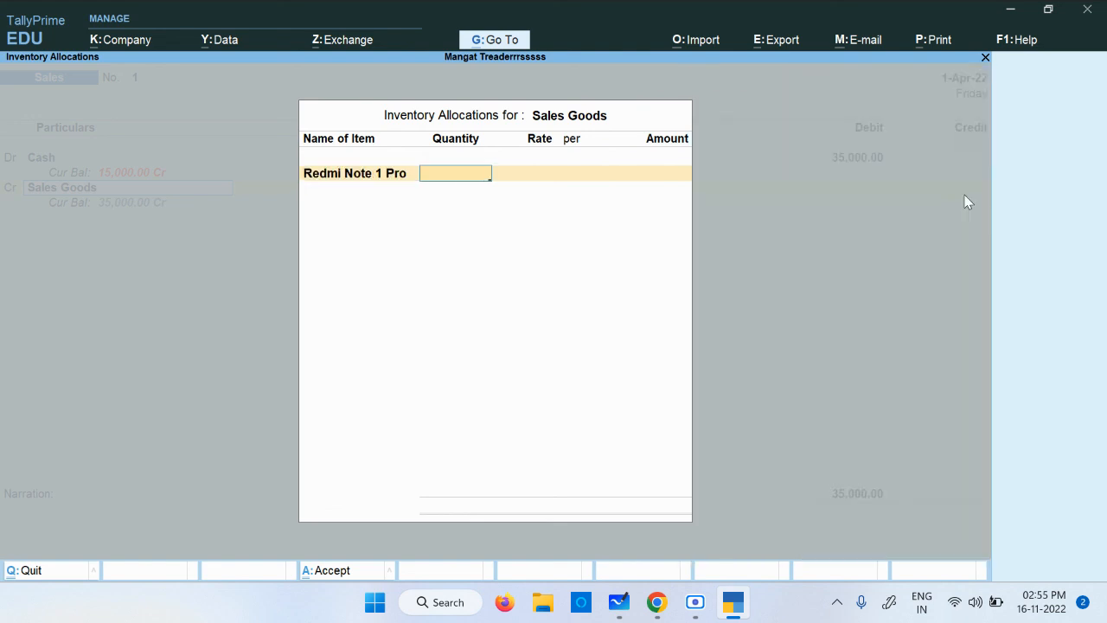
# Set the sold Redmi Note 1 Pro quantity to 5 nos at a rate of 7000 and finish the inventory allocations.
pyautogui.write('5')
pyautogui.press('Return')
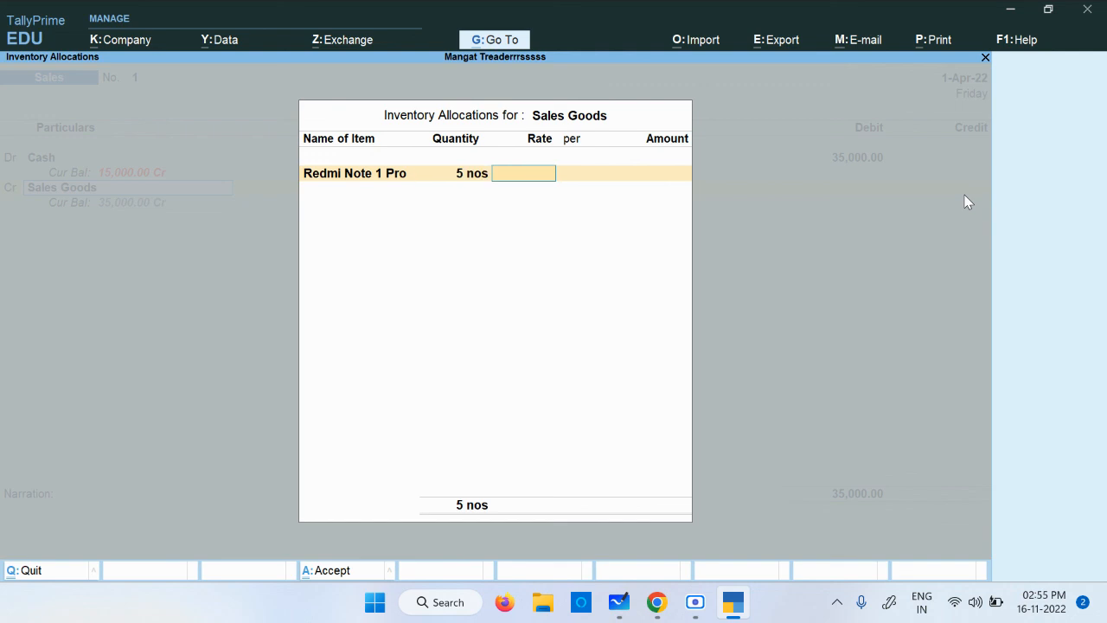
pyautogui.write('7000')
pyautogui.press('Return')
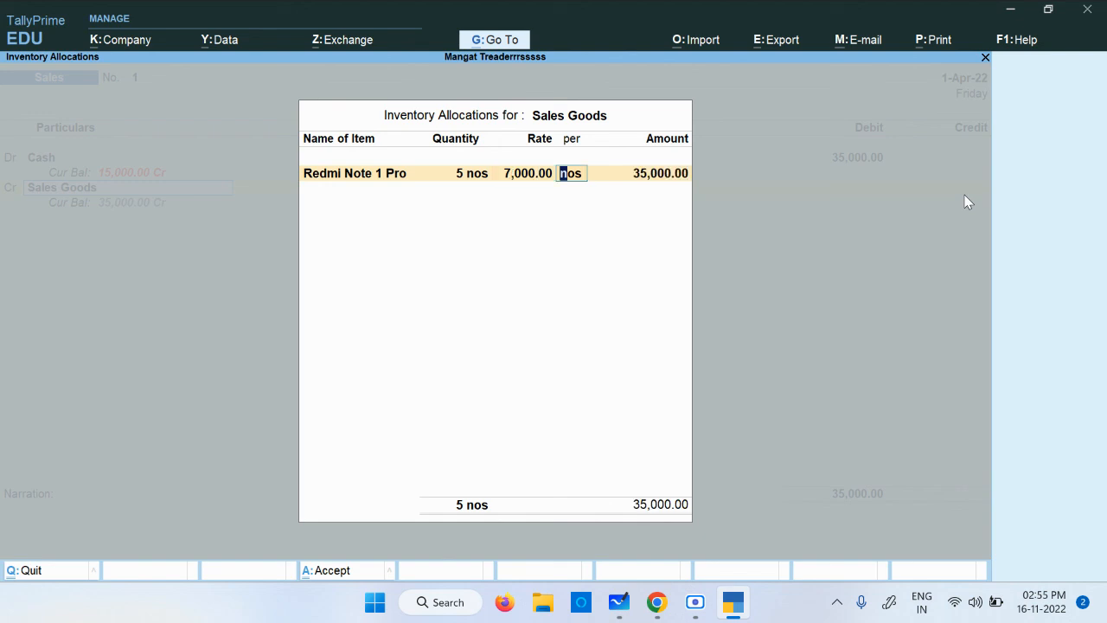
pyautogui.press('Return')
pyautogui.press('Return')
pyautogui.press('Return')
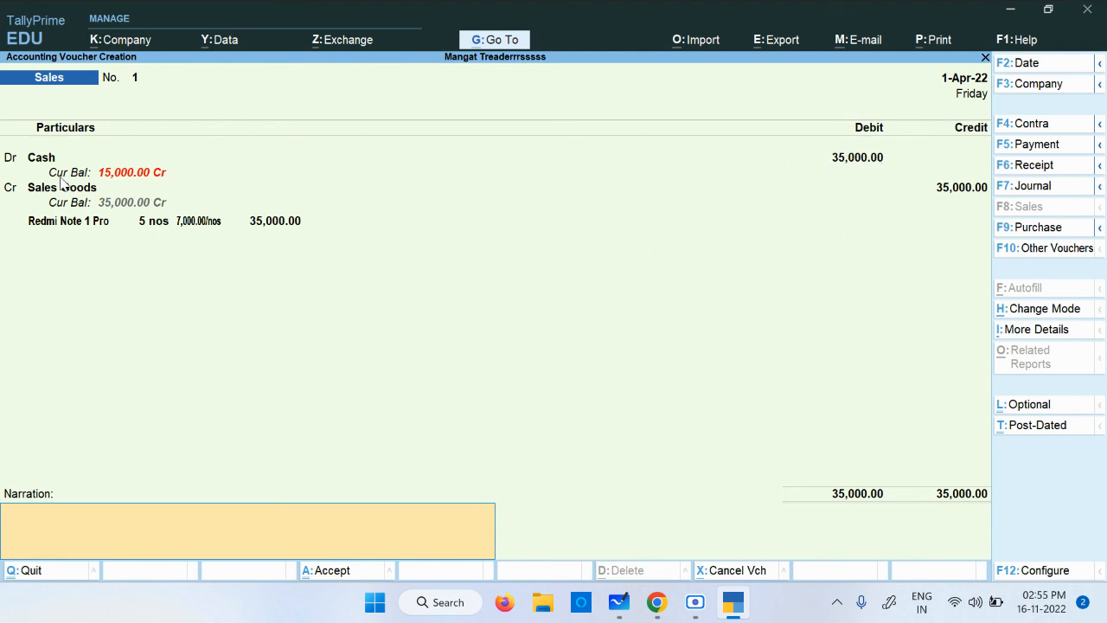
# Save the cash sales voucher without a narration and return to the Gateway of Tally.
pyautogui.press('Return')
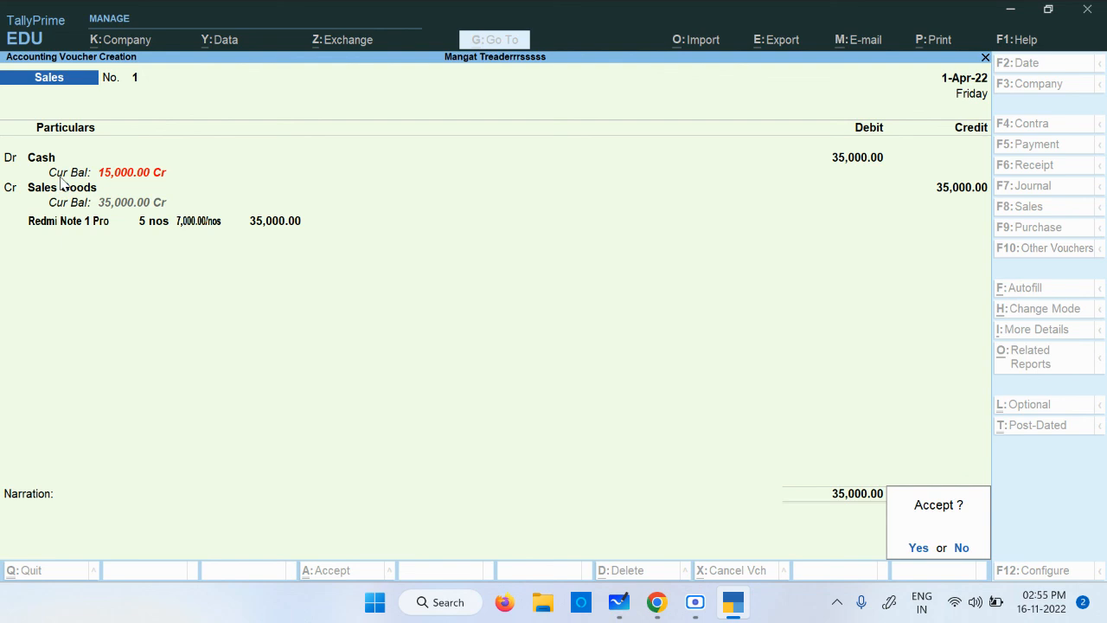
pyautogui.press('Return')
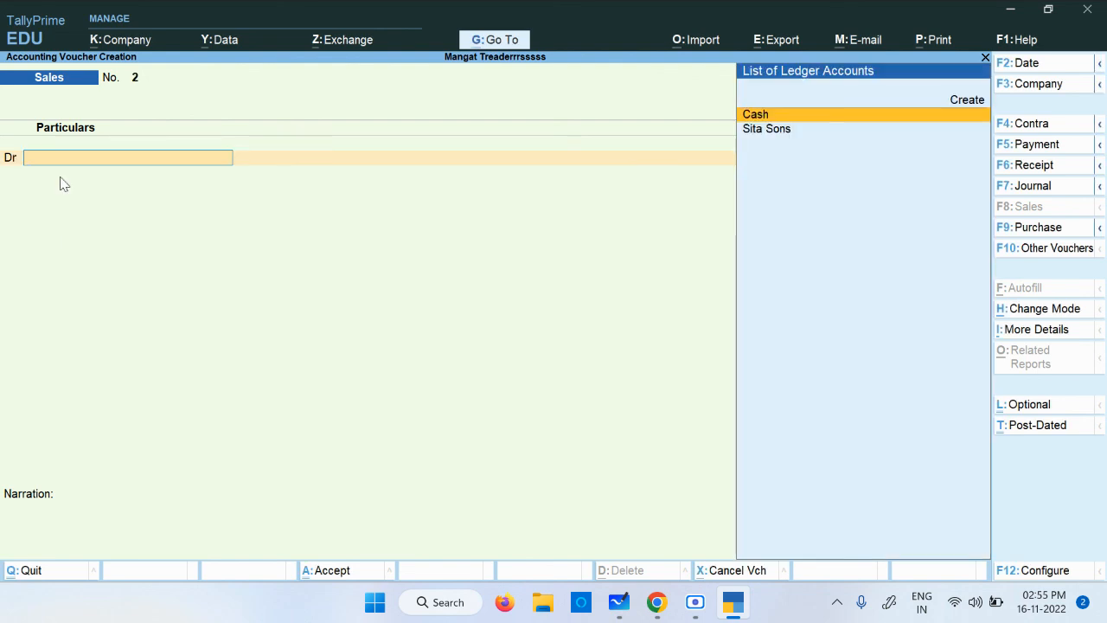
pyautogui.press('Escape')
pyautogui.press('Return')
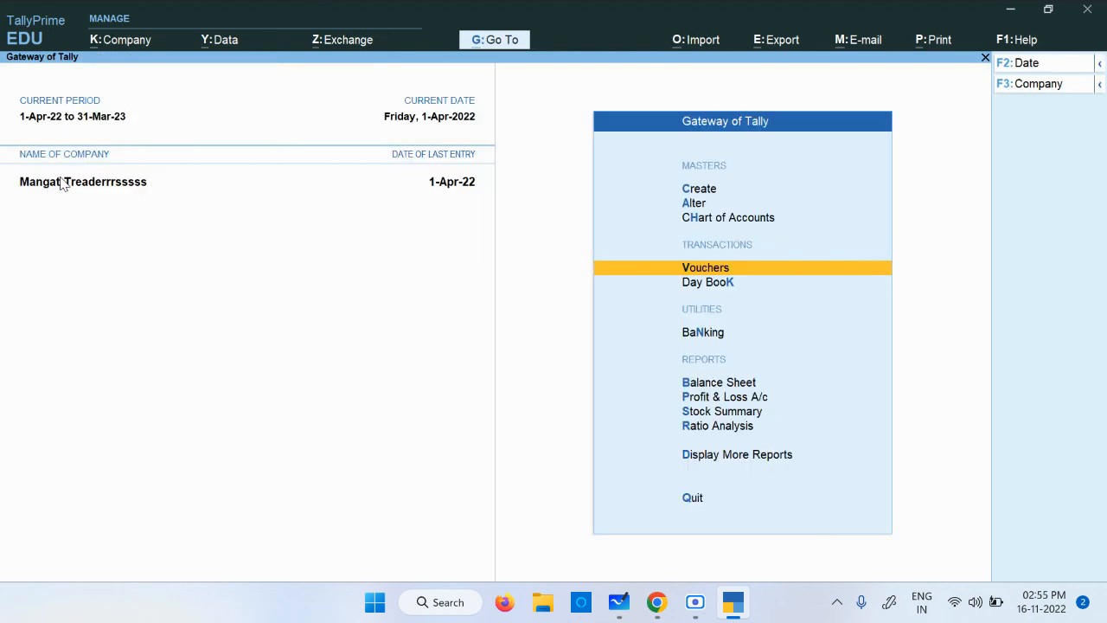
# Open the Stock Summary report from the Gateway of Tally.
pyautogui.press('Down')
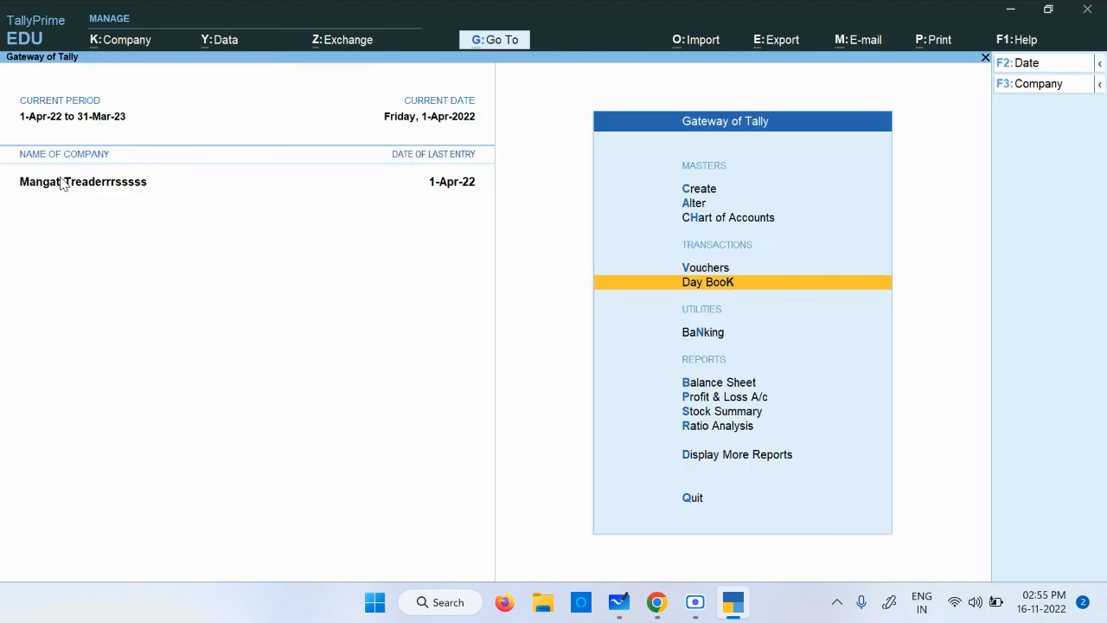
pyautogui.press('Down')
pyautogui.press('Down')
pyautogui.press('Up')
pyautogui.press('Up')
pyautogui.press('Up')
pyautogui.press('Up')
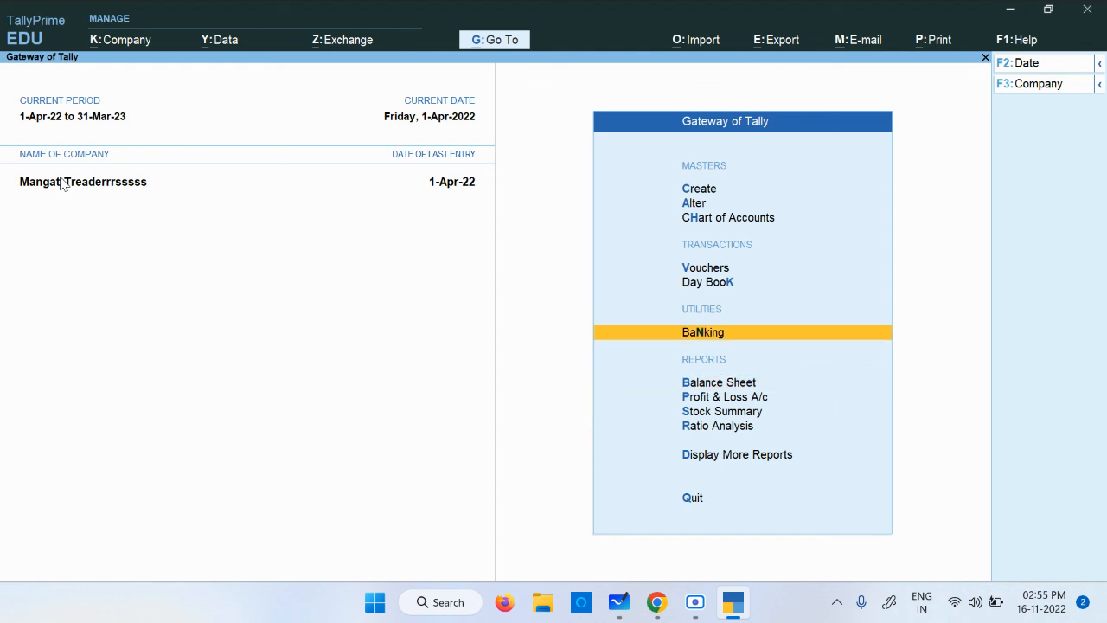
pyautogui.press('Down')
pyautogui.press('Down')
pyautogui.press('Down')
pyautogui.press('Down')
pyautogui.press('Down')
pyautogui.press('Down')
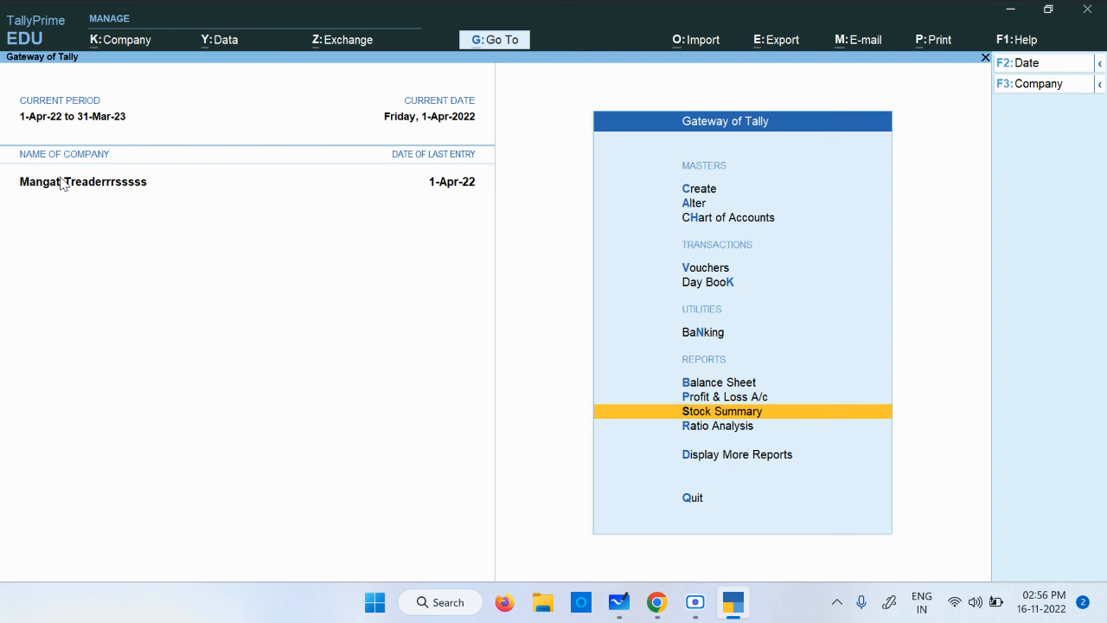
pyautogui.press('Down')
pyautogui.press('Up')
pyautogui.press('Return')
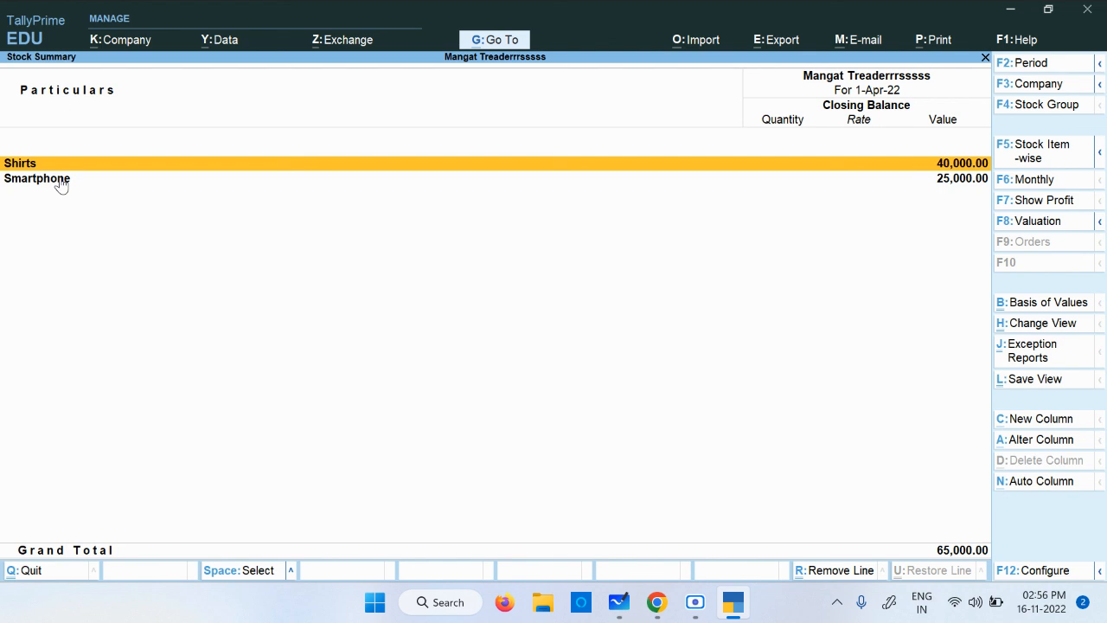
# Check the closing stock of the Smartphone group and the stock item-wise listing, and return to the Gateway of Tally.
pyautogui.press('Down')
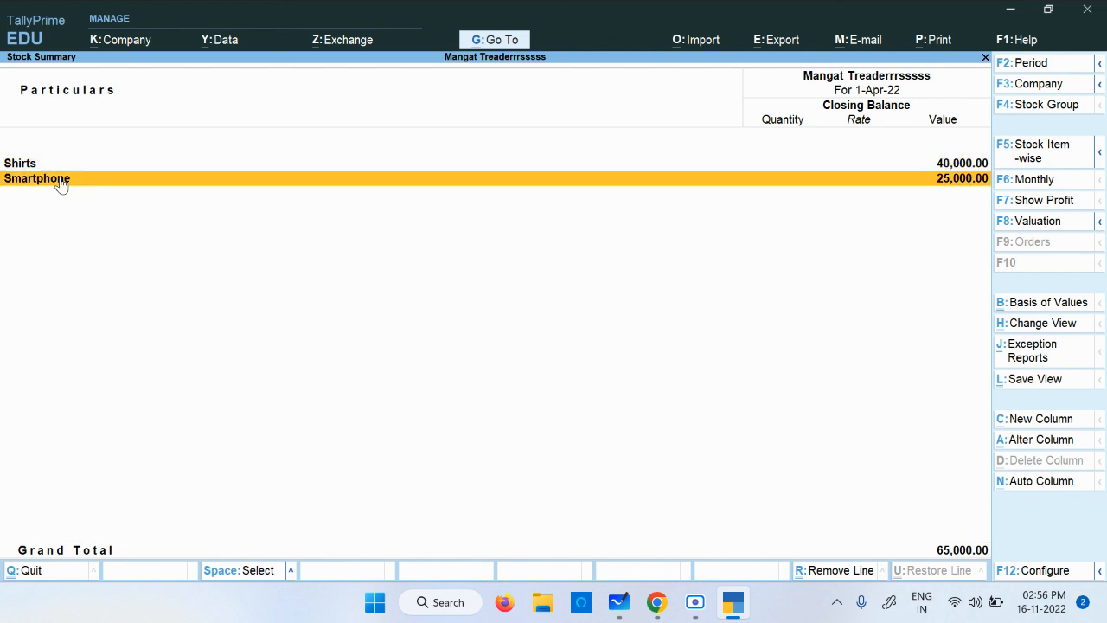
pyautogui.press('Return')
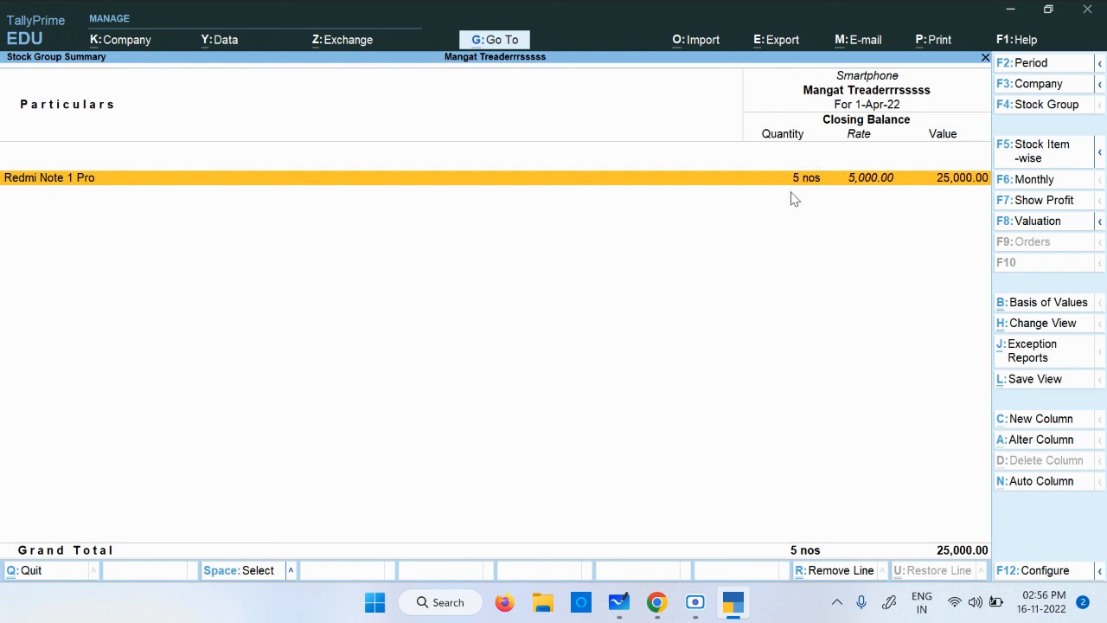
pyautogui.press('Escape')
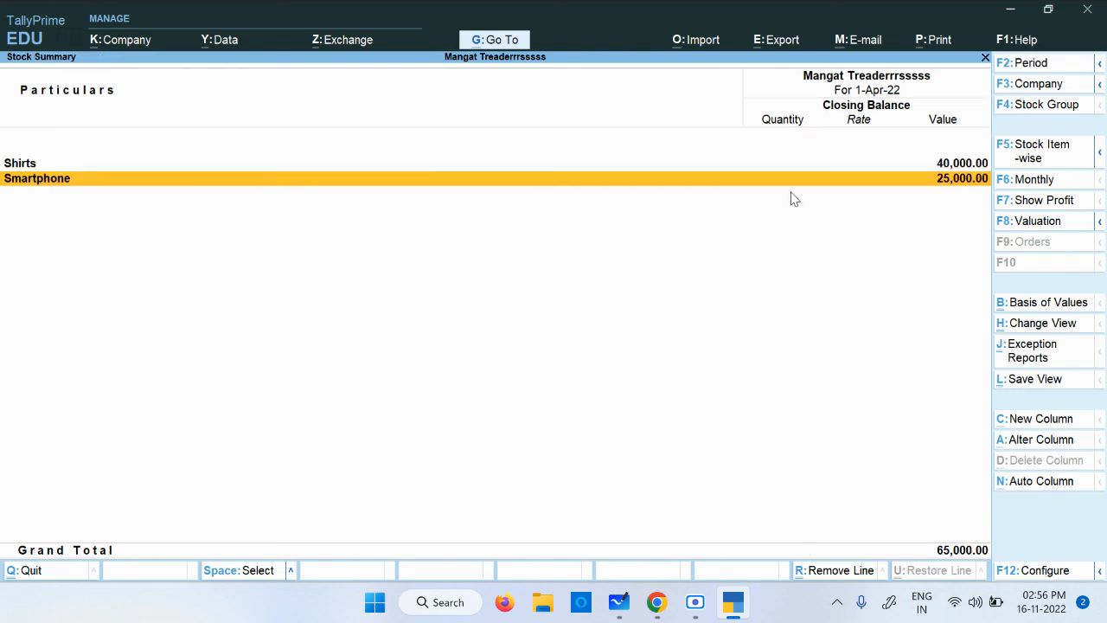
pyautogui.click(1045, 160)
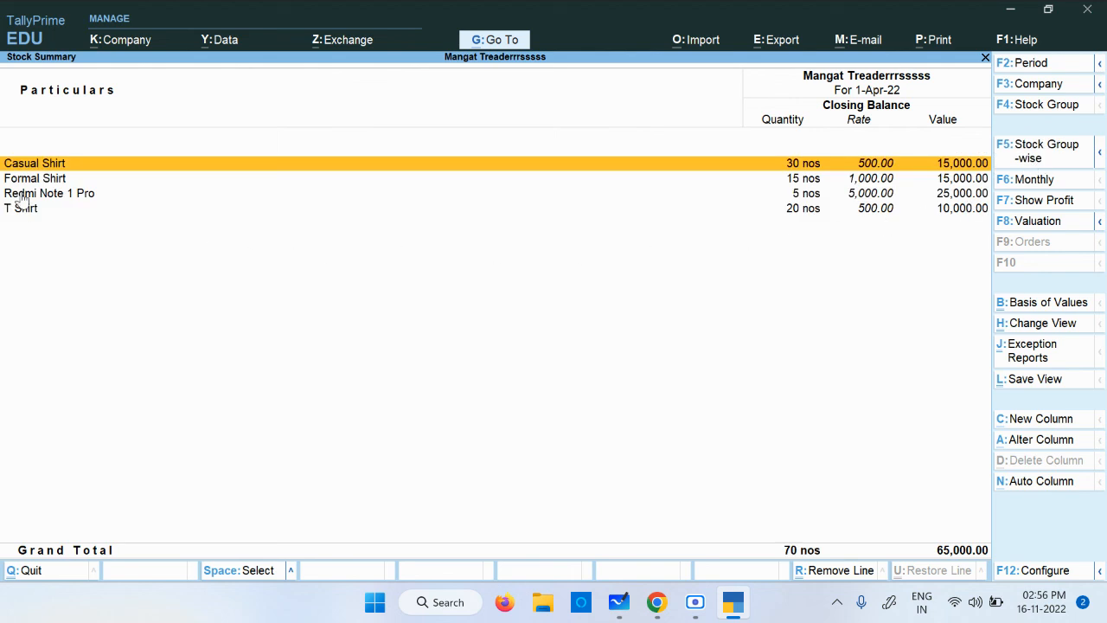
pyautogui.click(78, 202)
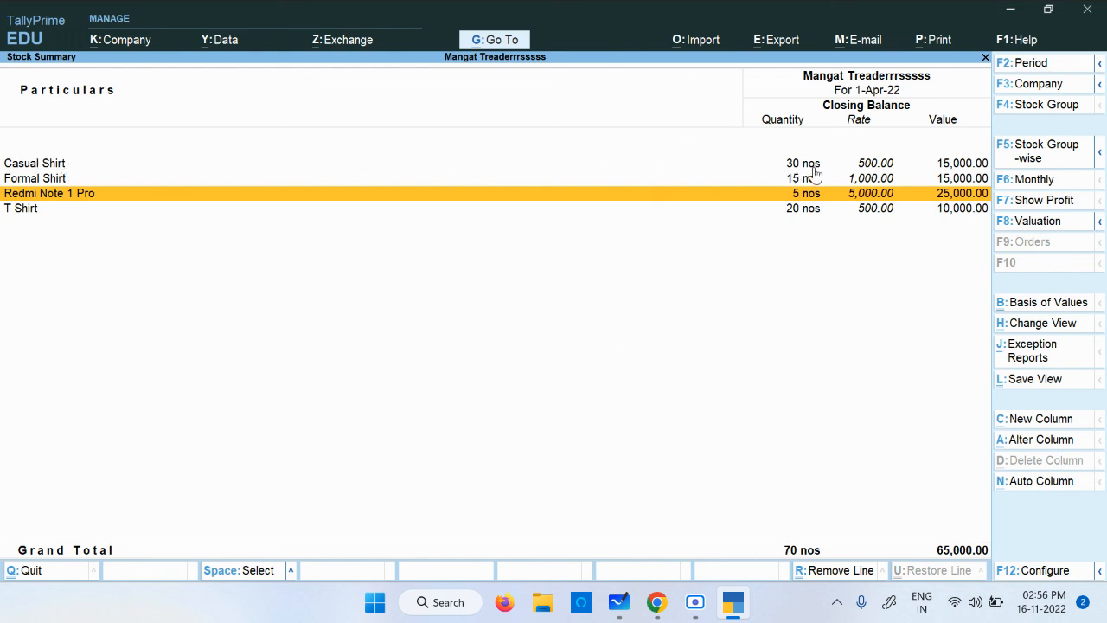
pyautogui.press('Escape')
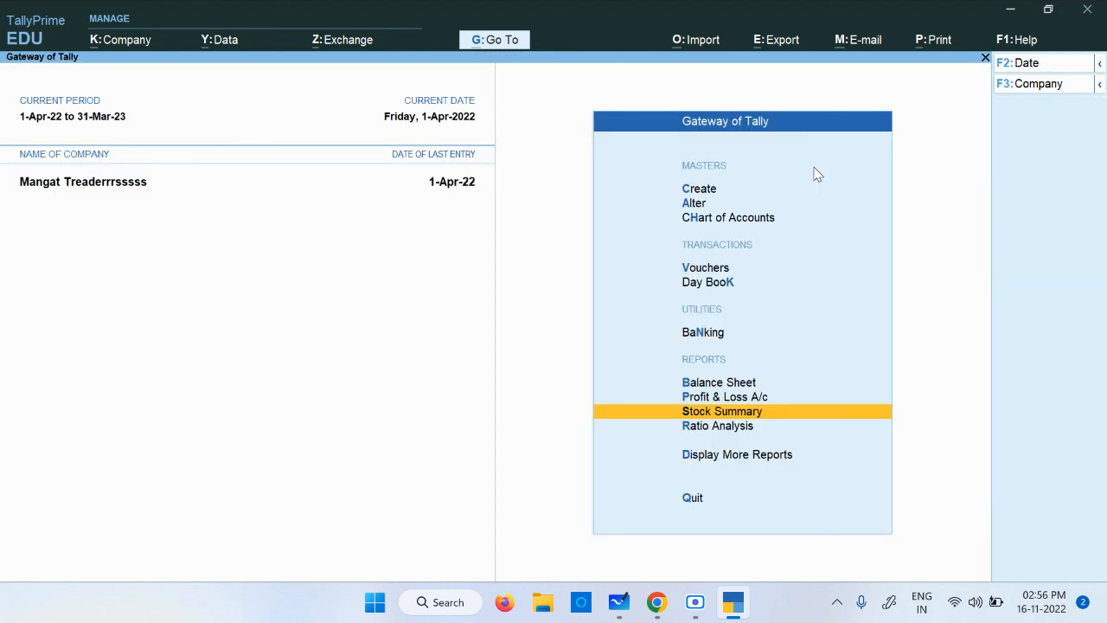
# Start a new Sales voucher and debit Cash with 1600.
pyautogui.click(710, 269)
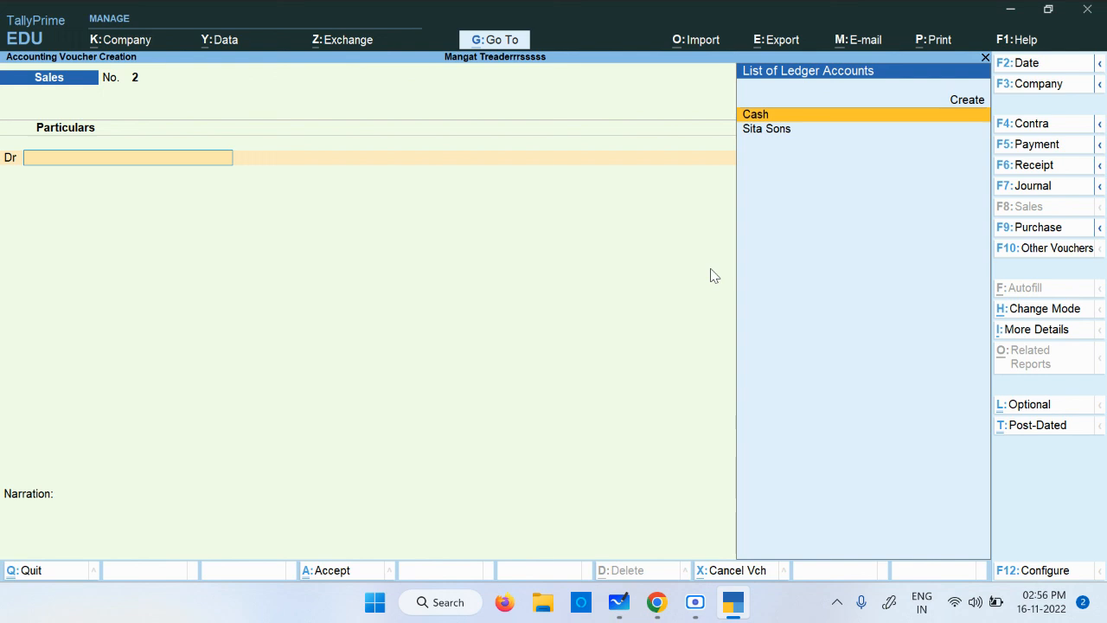
pyautogui.press('Return')
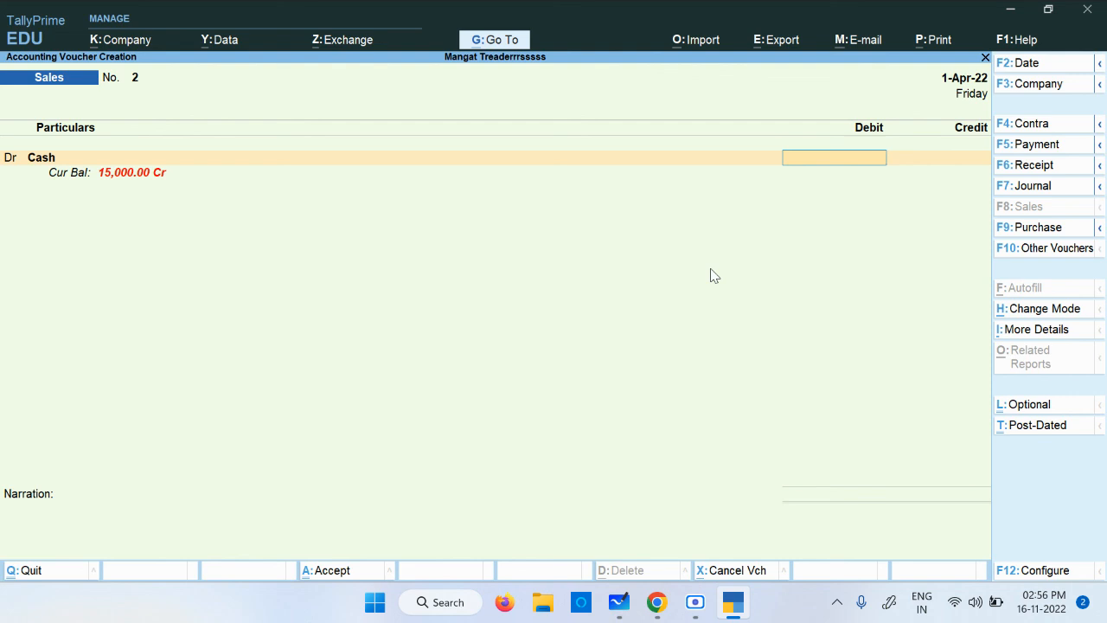
pyautogui.write('1900')
pyautogui.press('BackSpace')
pyautogui.press('BackSpace')
pyautogui.press('BackSpace')
pyautogui.write('600')
pyautogui.press('Return')
# Credit Sales Goods and choose Casual Shirt as the stock item in its inventory allocations.
pyautogui.press('Return')
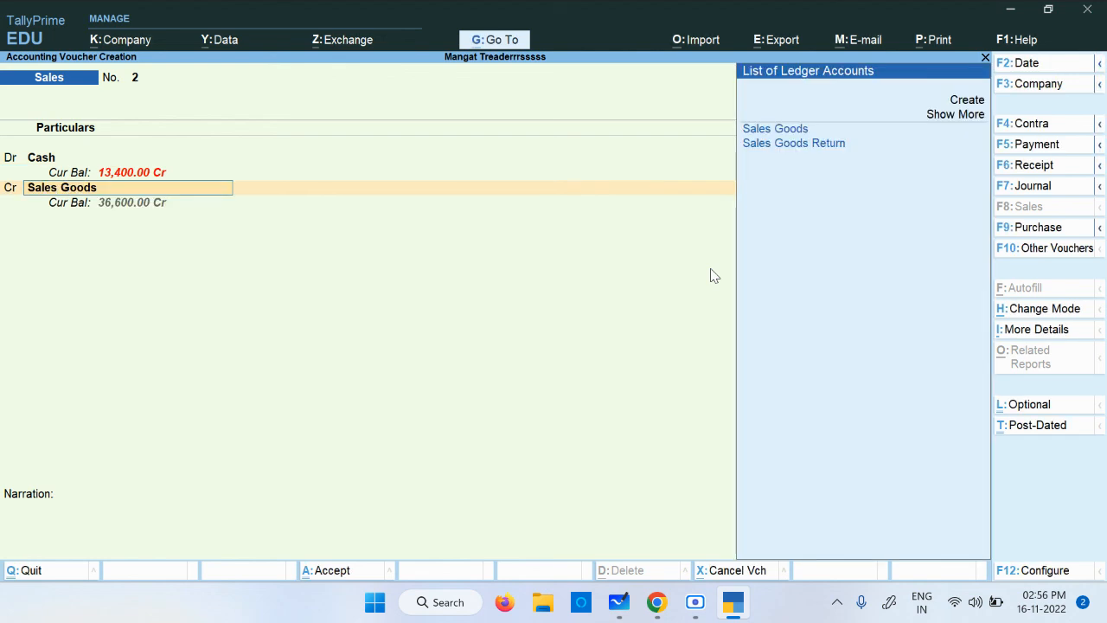
pyautogui.press('Return')
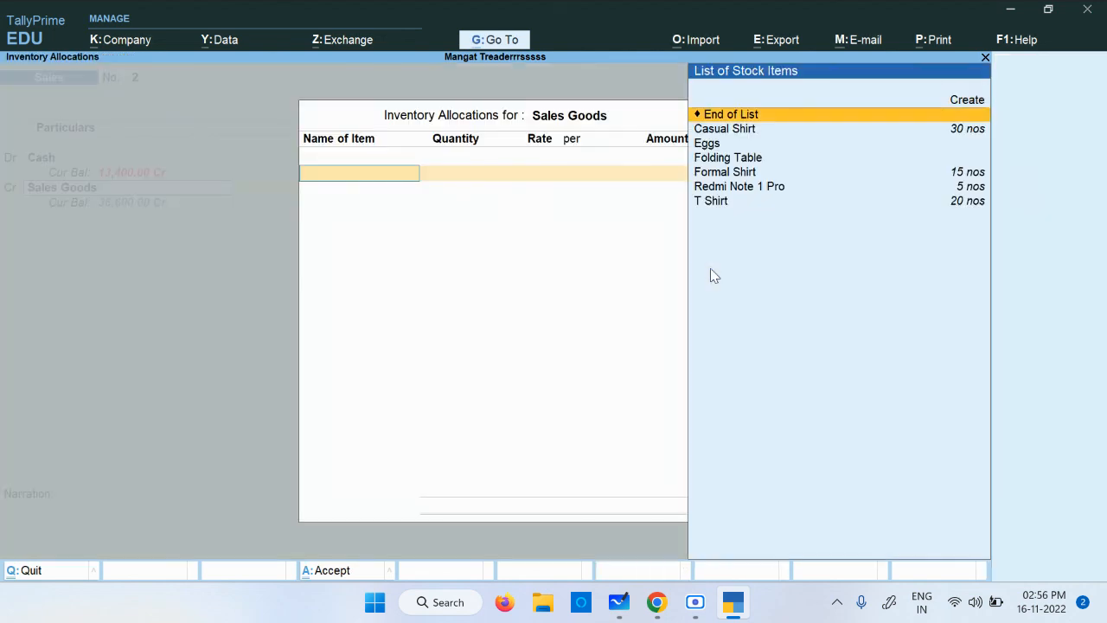
pyautogui.press('Down')
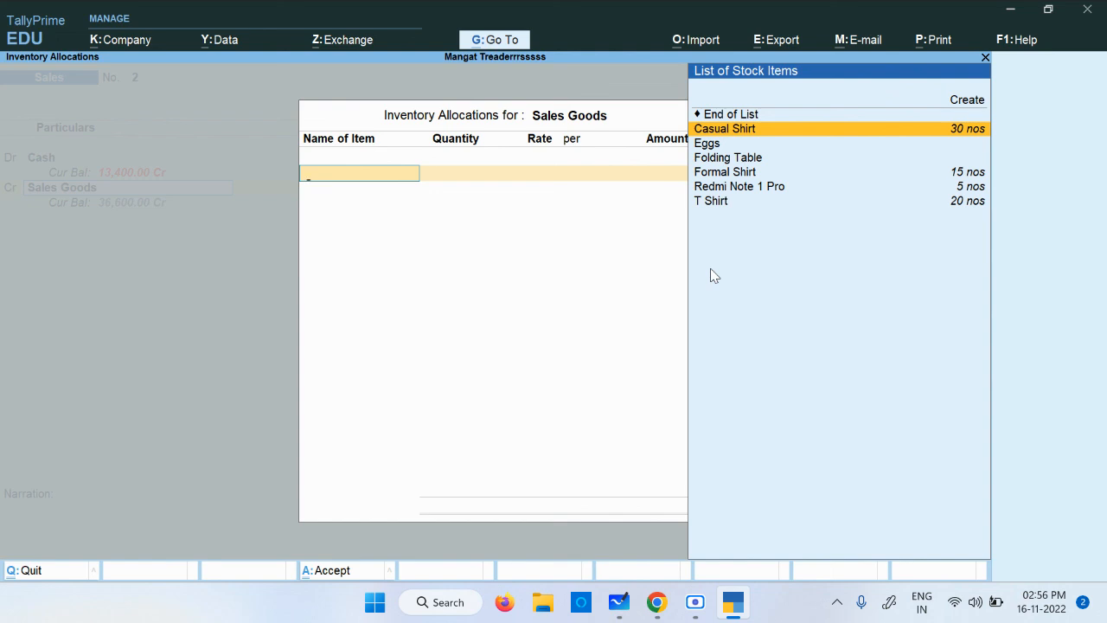
pyautogui.press('Return')
# Set the sold Casual Shirt quantity to 2 nos at a rate of 800 and finish the inventory allocations.
pyautogui.write('2')
pyautogui.press('Return')
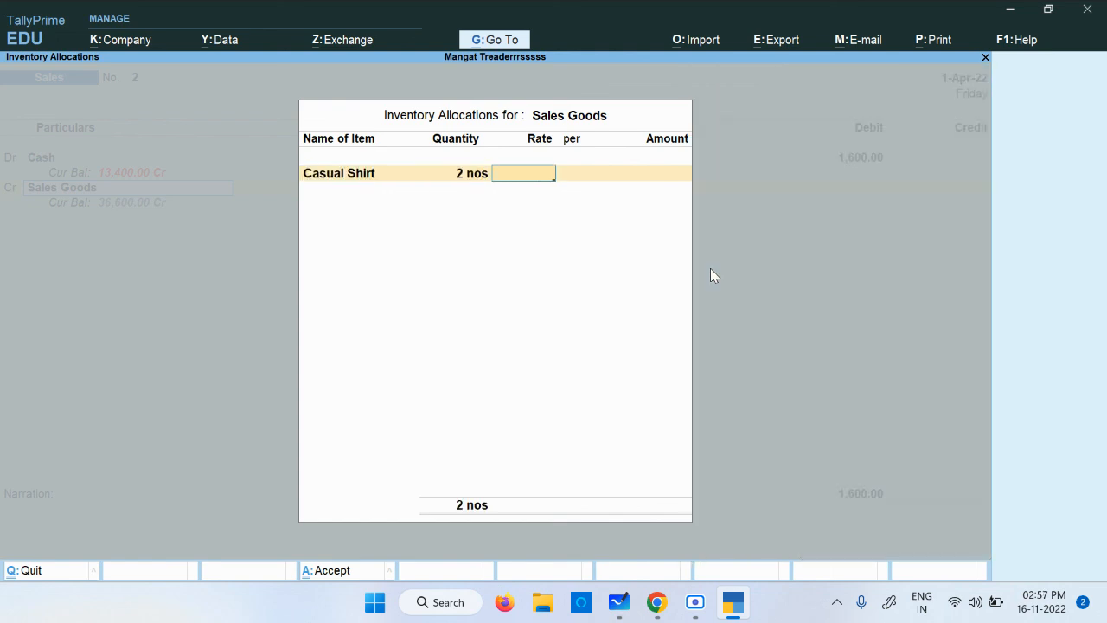
pyautogui.write('800')
pyautogui.press('Return')
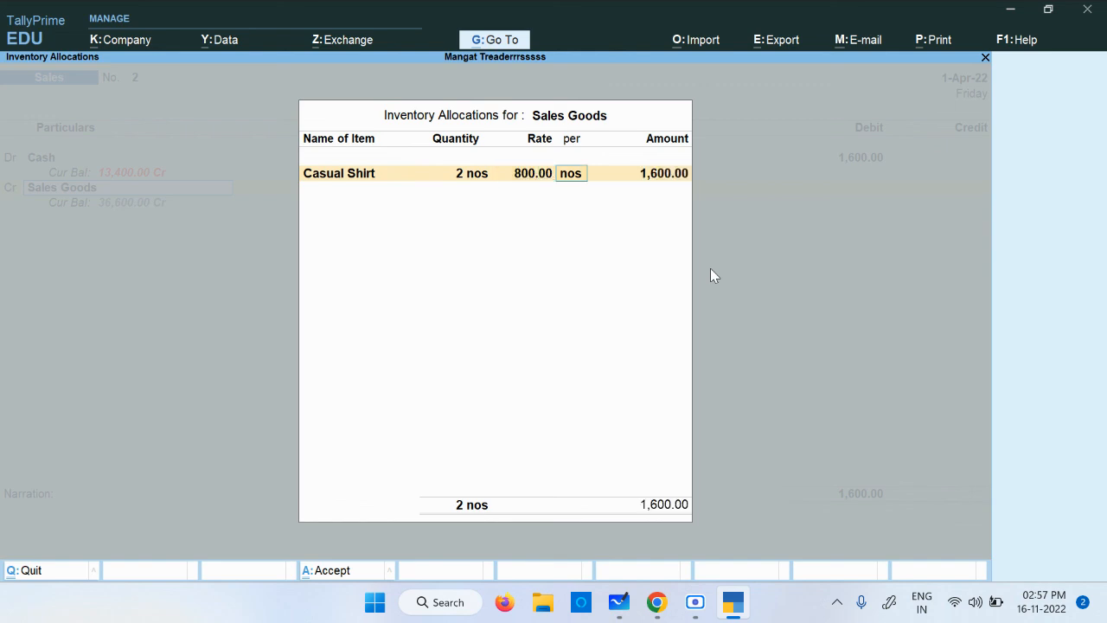
pyautogui.press('Return')
pyautogui.press('Return')
pyautogui.press('Return')
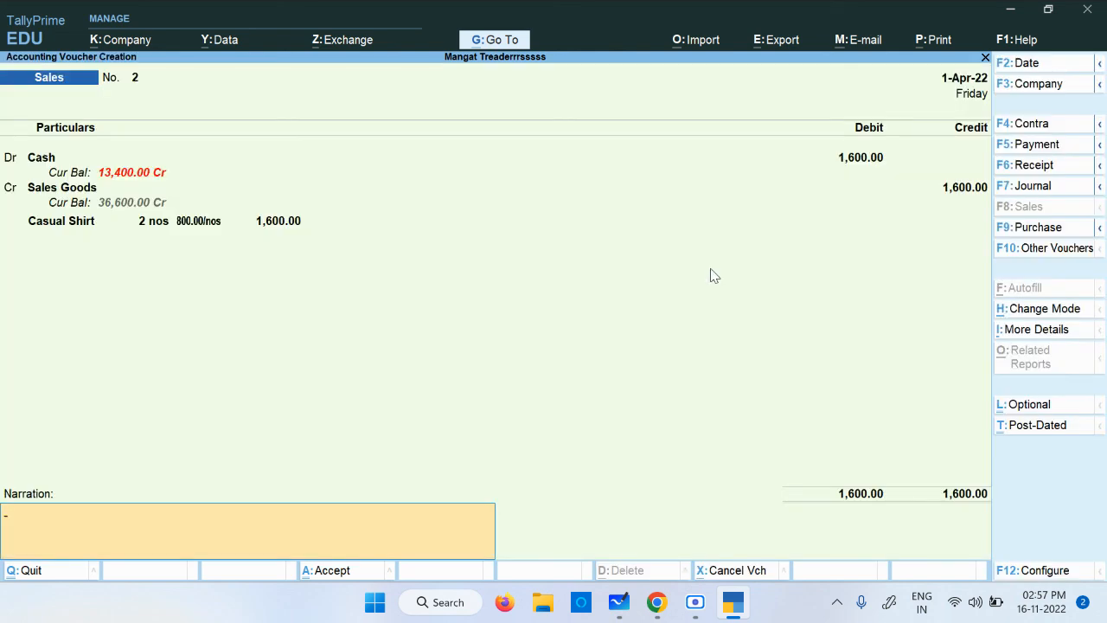
# Save the Casual Shirt sales voucher without a narration and return to the Gateway of Tally.
pyautogui.press('Return')
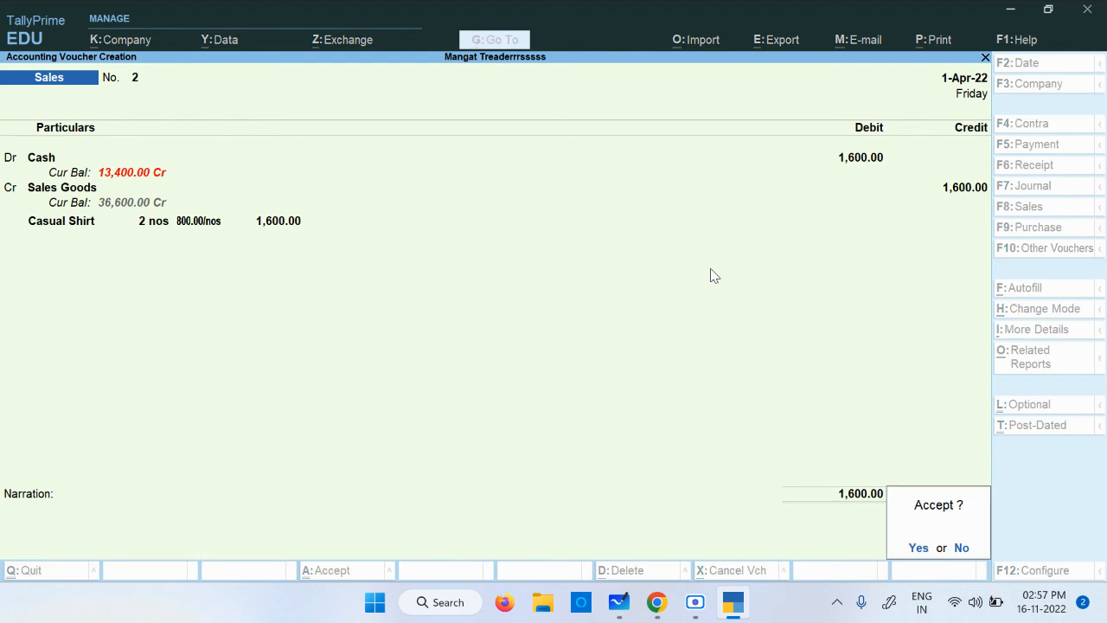
pyautogui.press('Return')
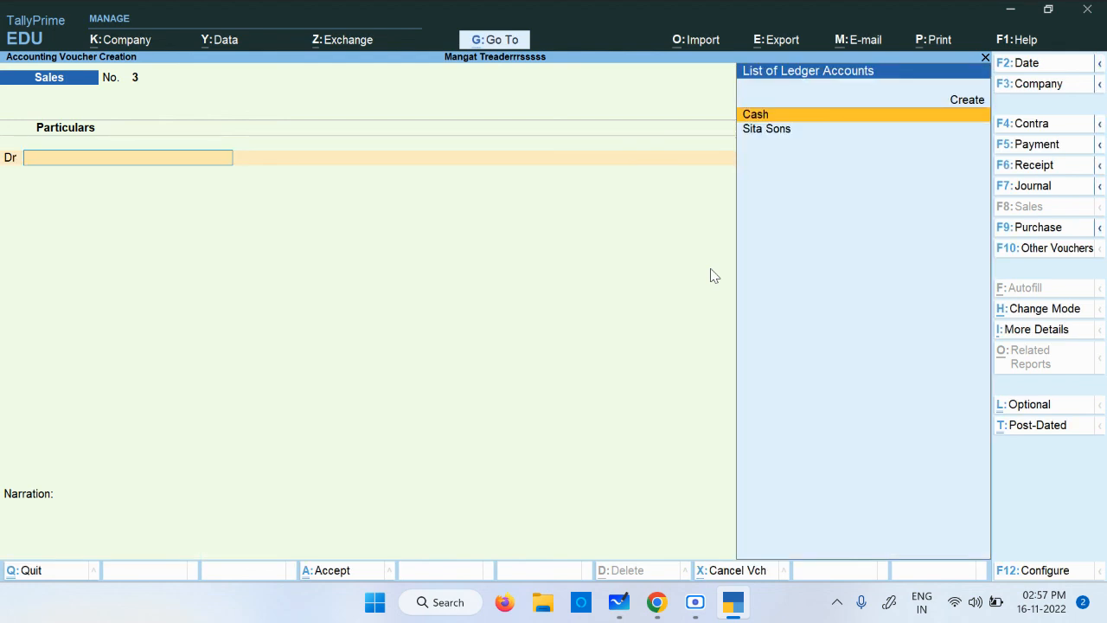
pyautogui.press('Escape')
pyautogui.press('Return')
# Open the Stock Summary again and list it stock item-wise to check the remaining Casual Shirt stock.
pyautogui.press('Down')
pyautogui.press('Down')
pyautogui.press('Down')
pyautogui.press('Down')
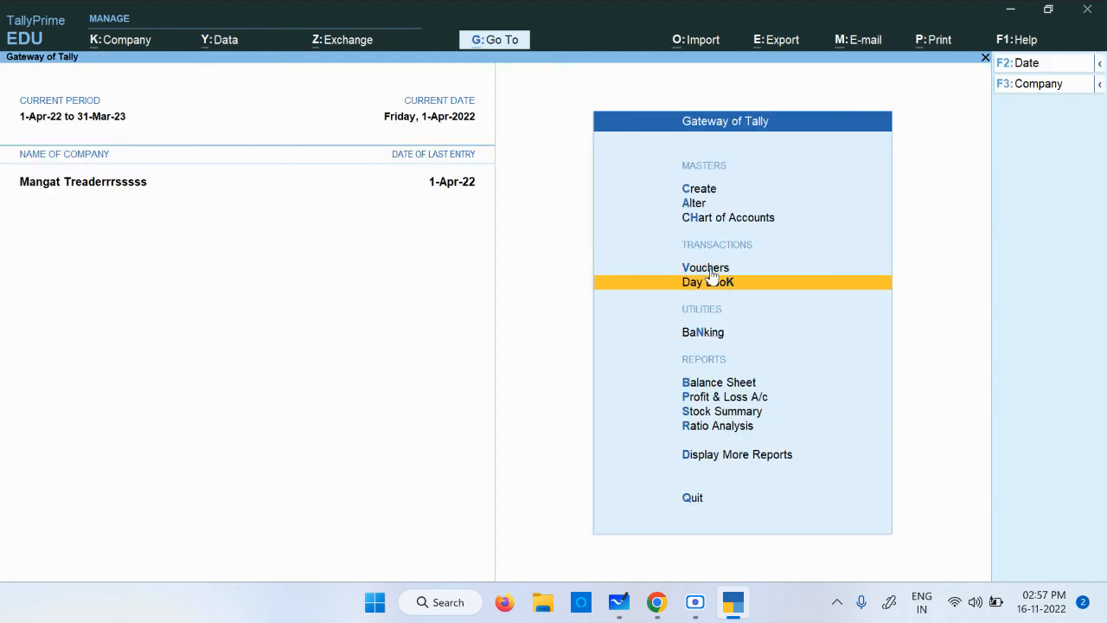
pyautogui.press('Down')
pyautogui.press('Up')
pyautogui.press('Down')
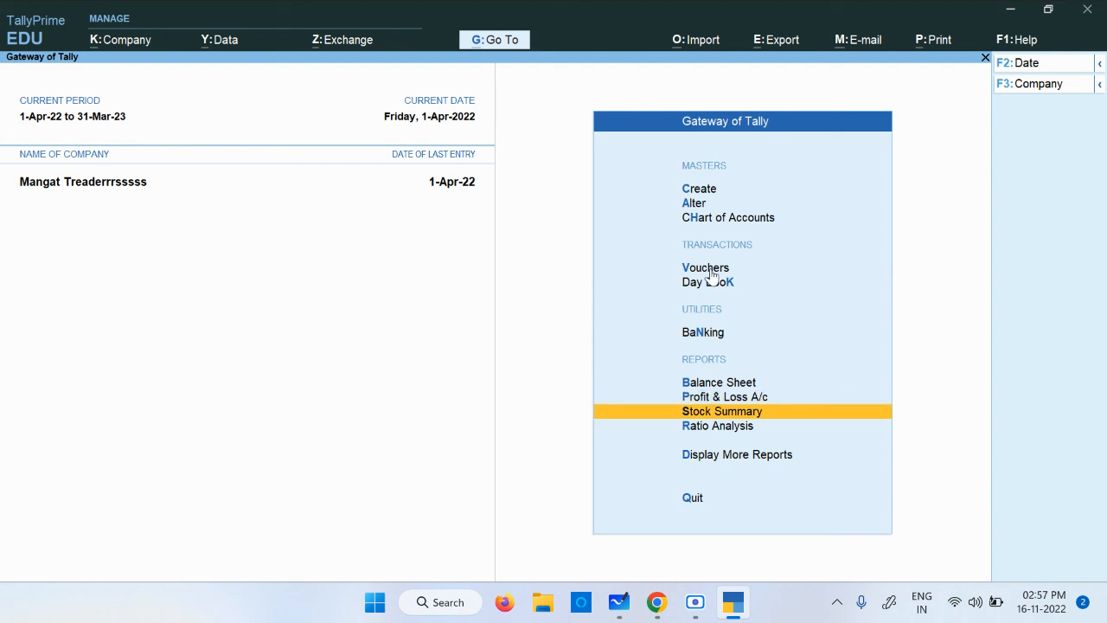
pyautogui.press('Return')
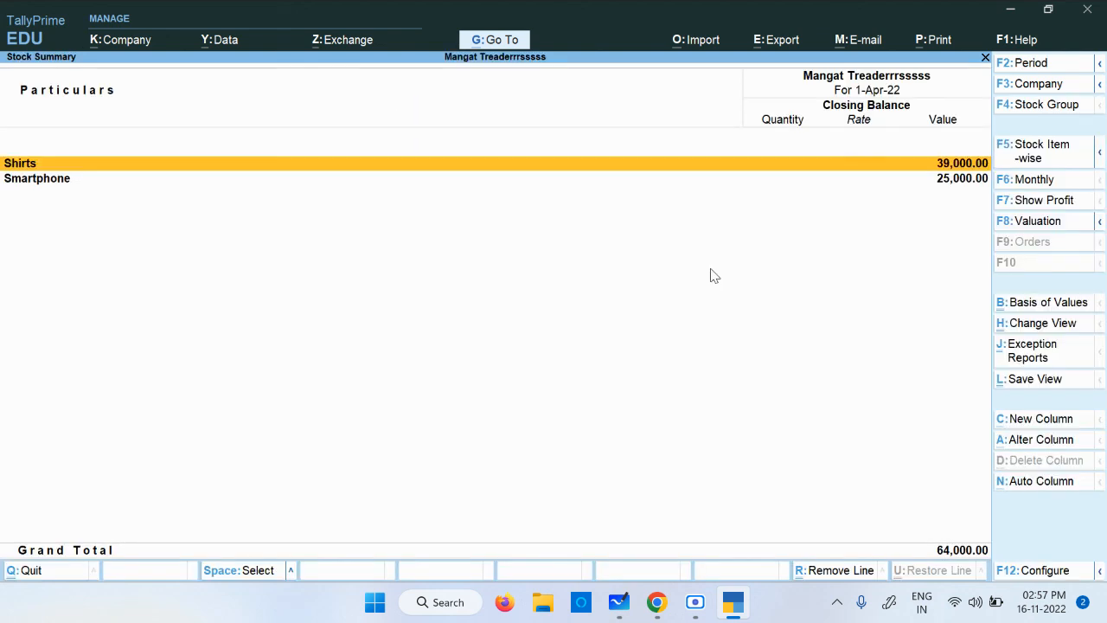
pyautogui.click(1033, 152)
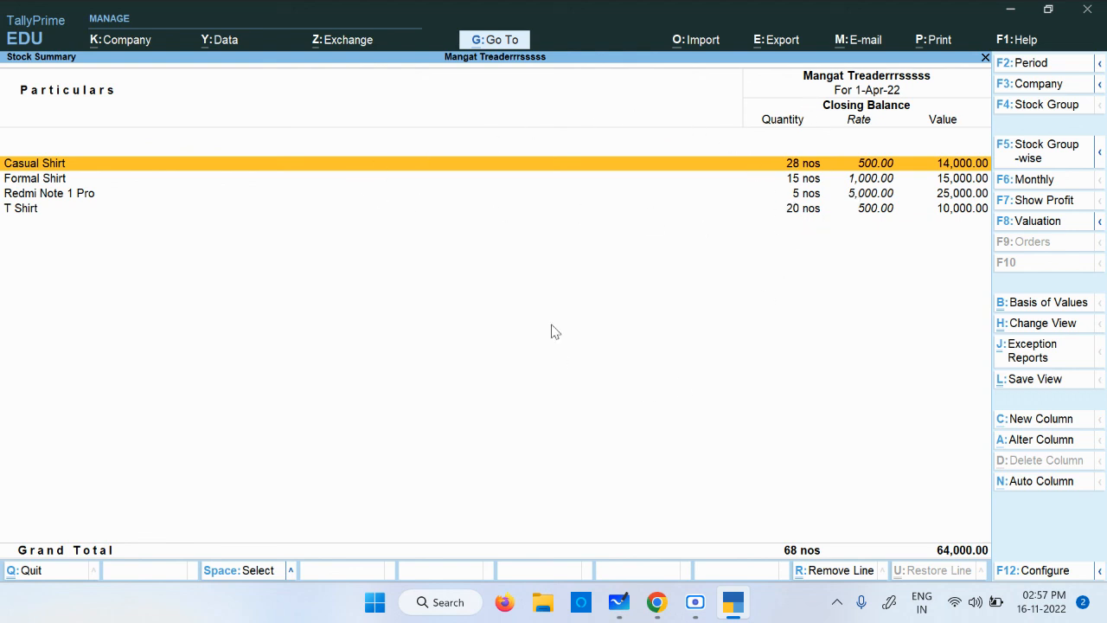
# Preview the stock item-wise Stock Summary for printing at enlarged size, and return to the Gateway of Tally without quitting.
pyautogui.click(938, 39)
pyautogui.click(960, 93)
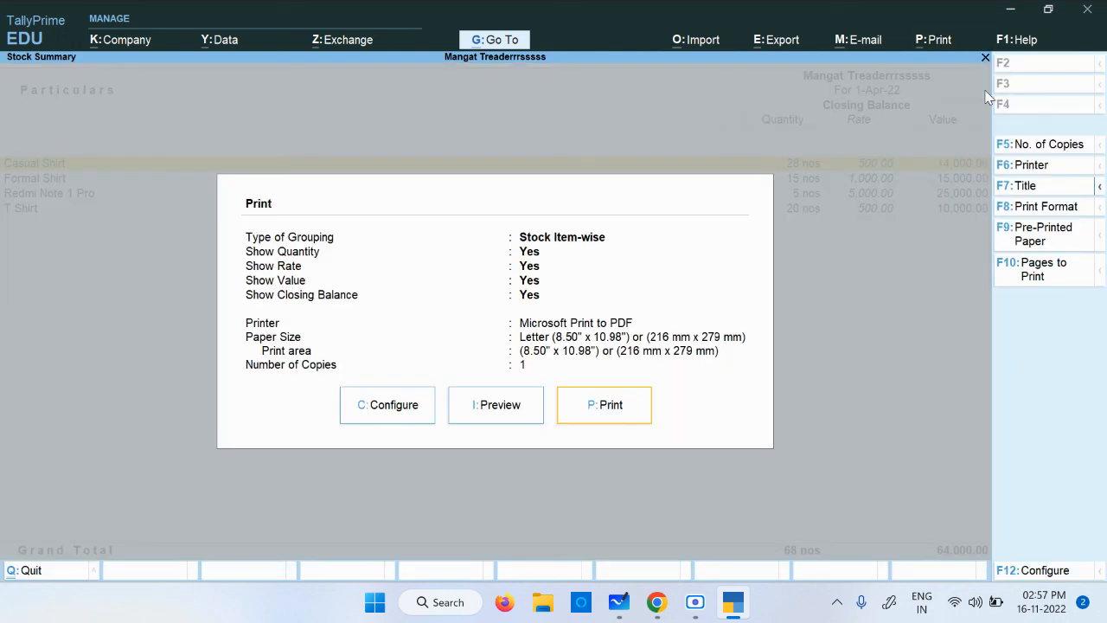
pyautogui.click(500, 408)
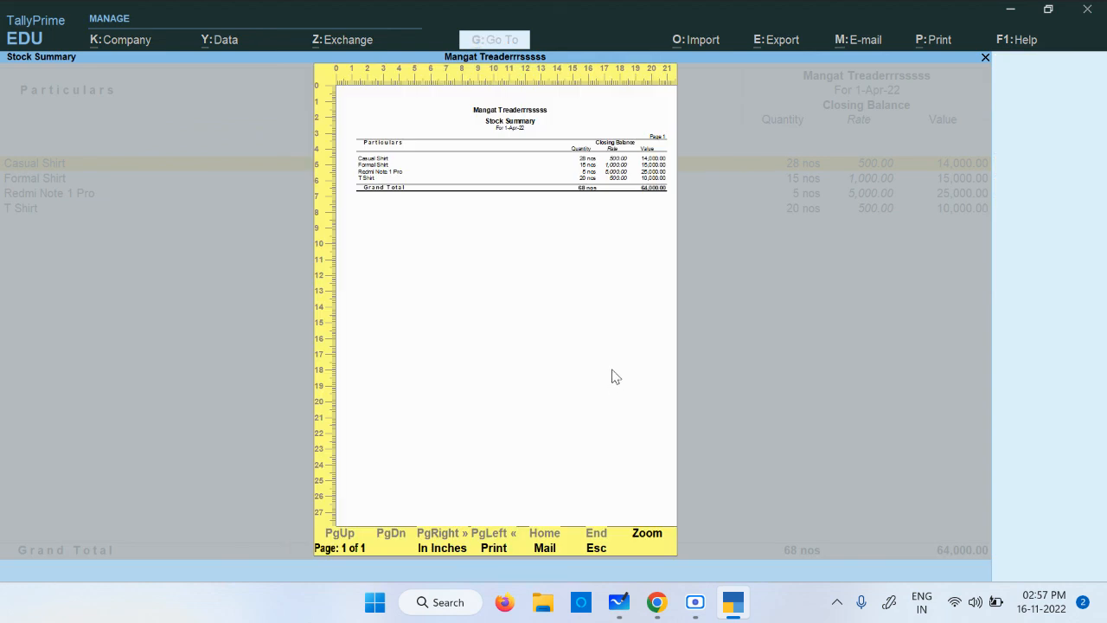
pyautogui.click(646, 534)
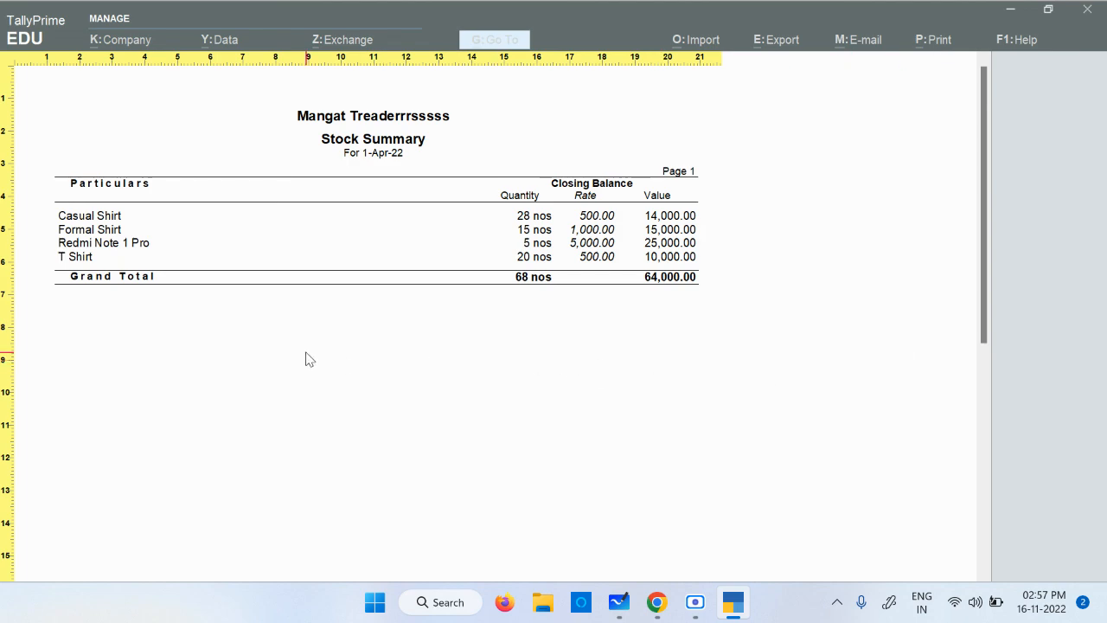
pyautogui.press('Escape')
pyautogui.press('Escape')
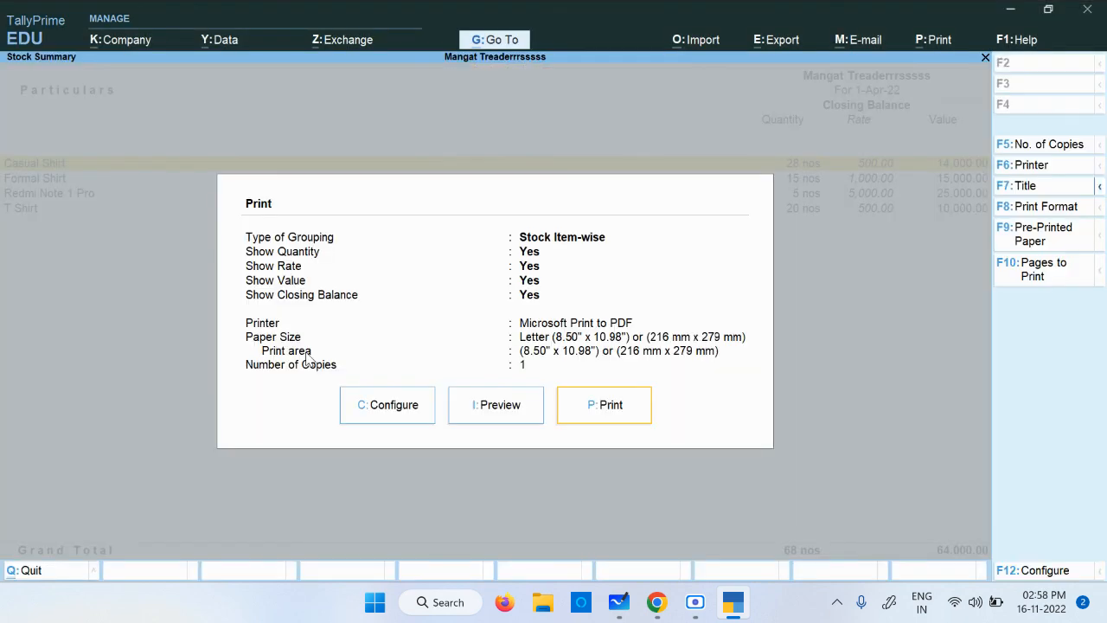
pyautogui.press('Escape')
pyautogui.press('Escape')
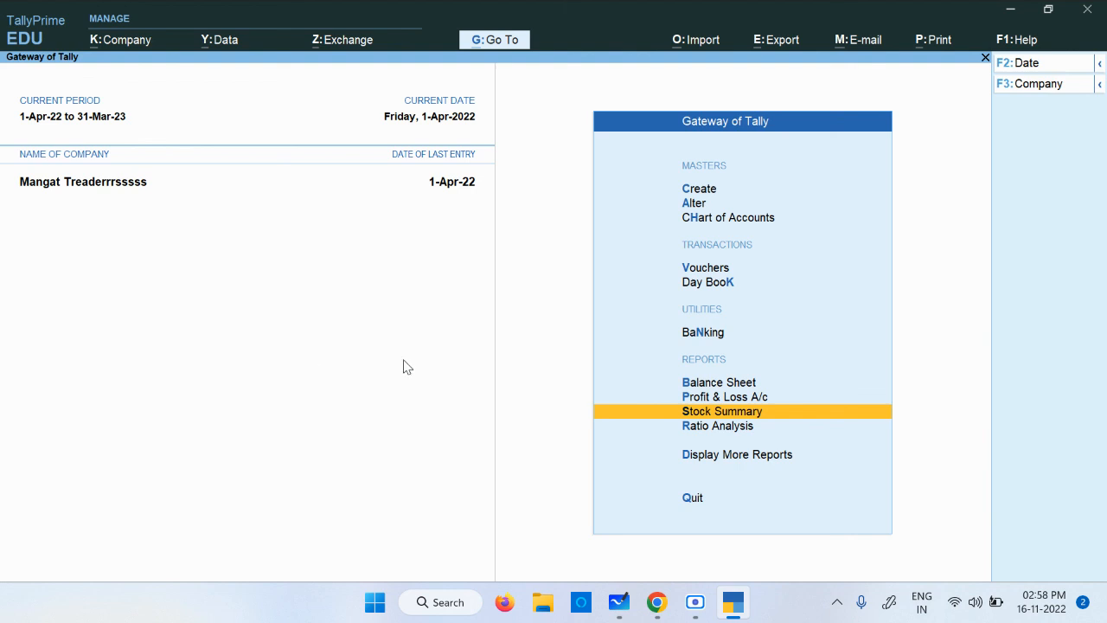
pyautogui.press('Escape')
pyautogui.press('n')
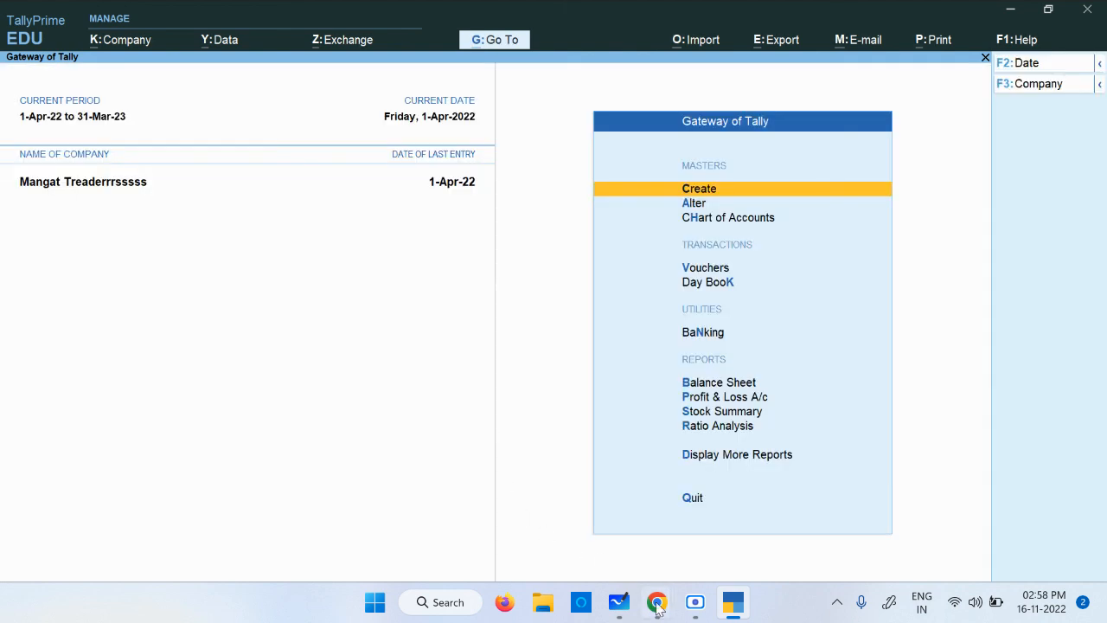